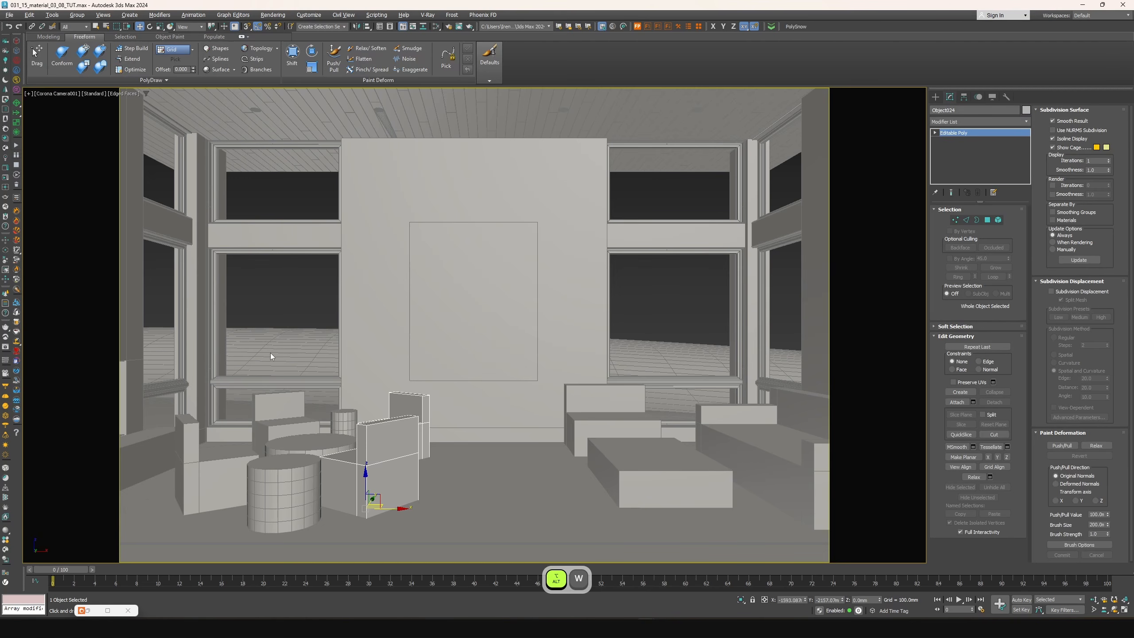
Examine the selected armchair placeholder blocks up close in a shaded perspective view within the four-viewport layout
key(alt+w)
alt+middle_drag(740, 210, 639, 232)
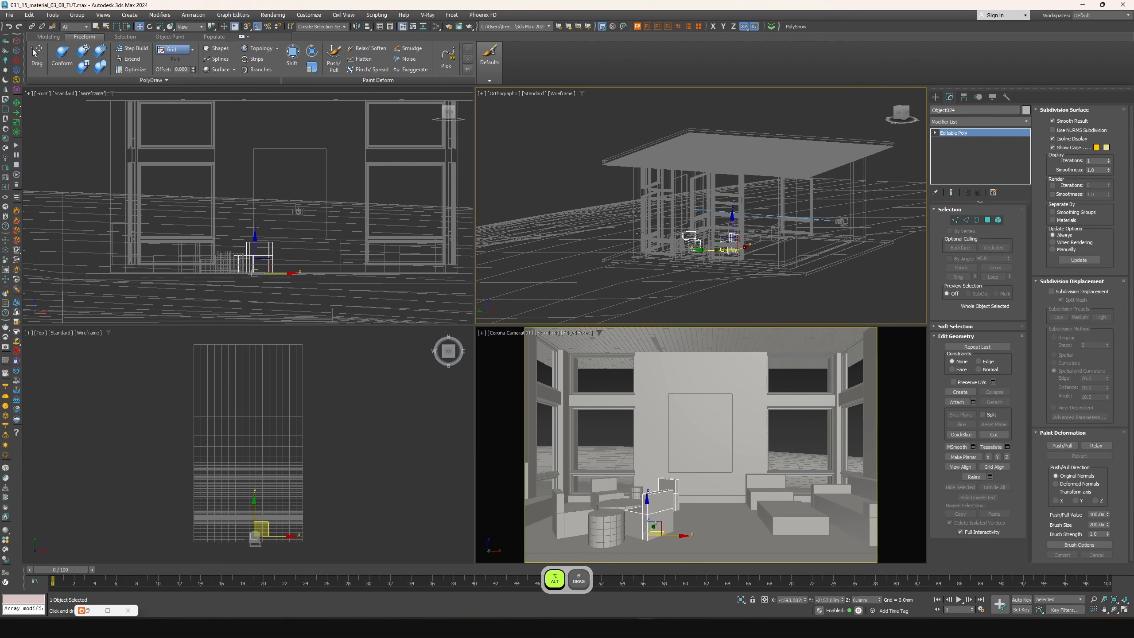
key(p)
key(z)
scroll(709, 232, down, 3)
scroll(710, 239, down, 5)
mouse_move(710, 232)
alt+middle_down()
mouse_move(744, 226)
mouse_move(666, 244)
mouse_move(708, 227)
mouse_move(627, 221)
mouse_move(671, 203)
mouse_move(630, 195)
mouse_move(697, 221)
mouse_move(765, 218)
alt+middle_up()
key(F3)
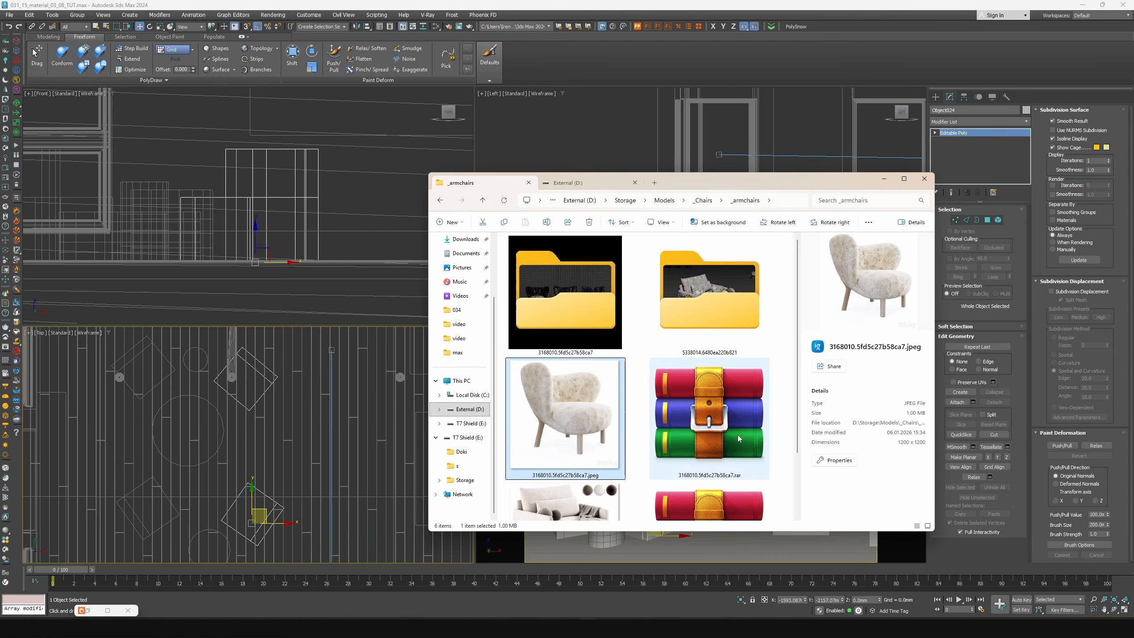
Merge Little_Petra_Corona.max from the 3168010.5fd5c27b58ca7 armchair folder into the scene and place it beside the placeholders
double_click(507, 385)
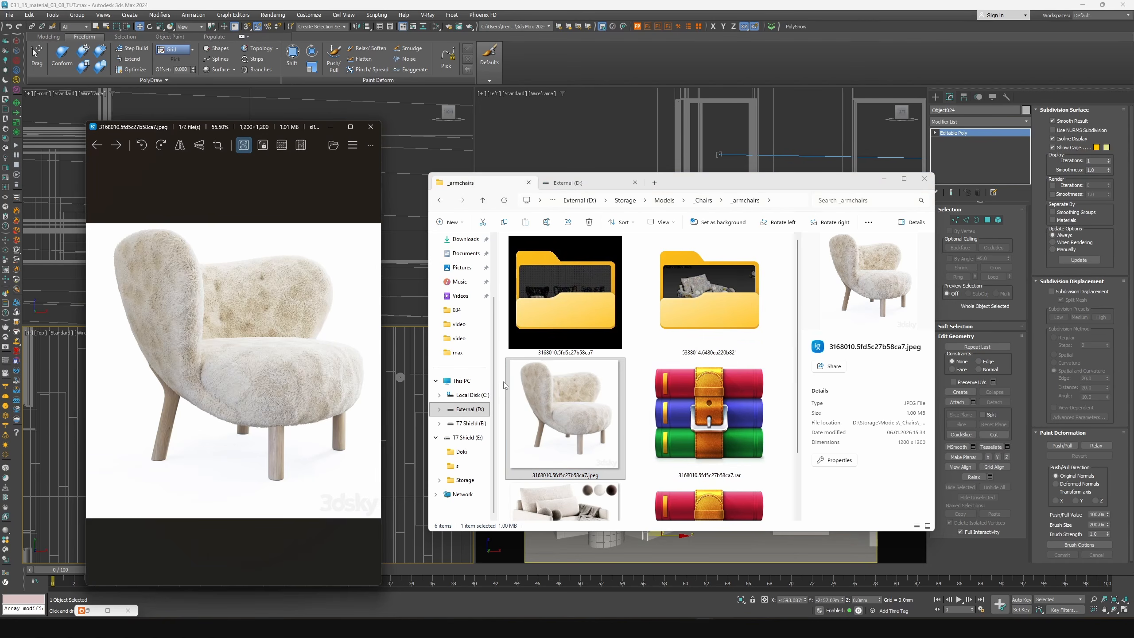
click(370, 126)
double_click(564, 303)
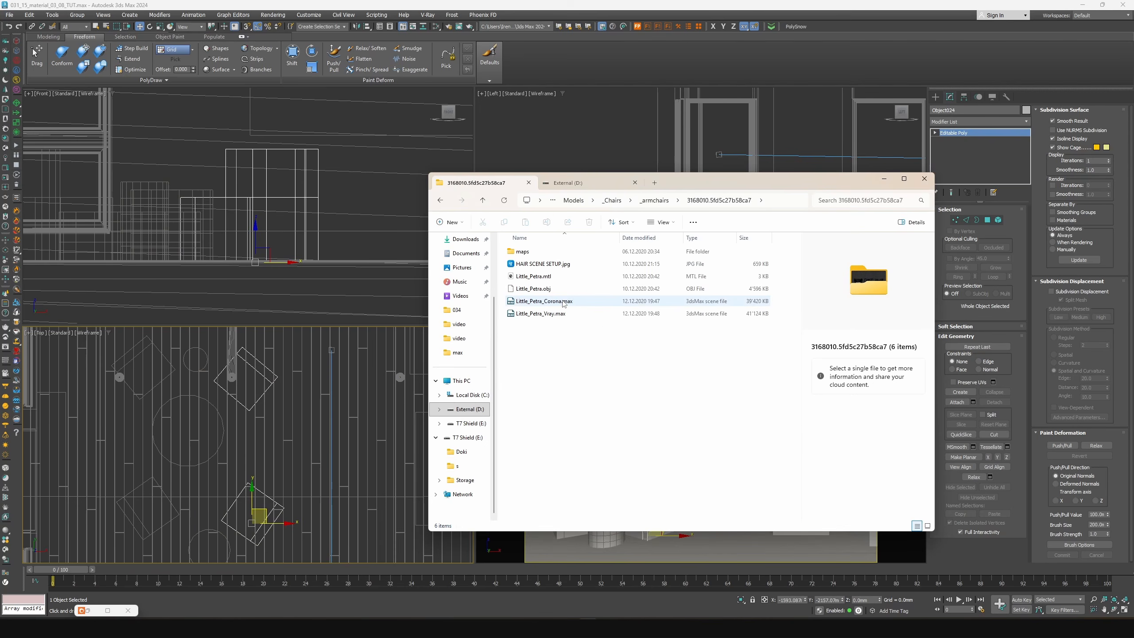
click(553, 302)
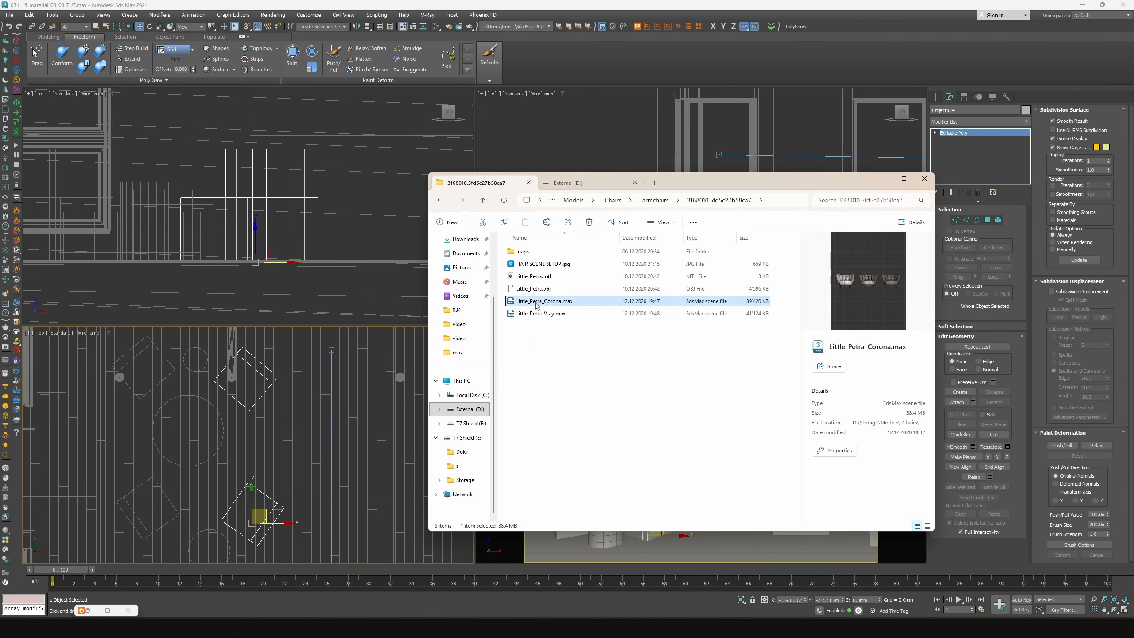
drag(536, 306, 293, 400)
click(329, 416)
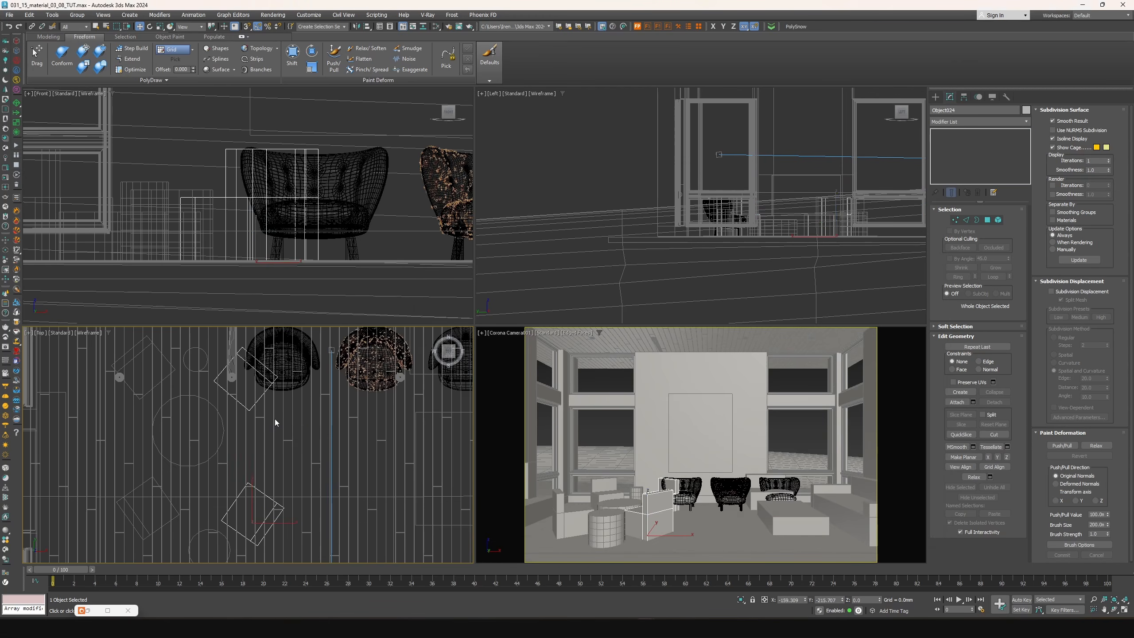
click(275, 418)
Isolate the three imported armchairs and display them shaded with edged faces
right_click(326, 402)
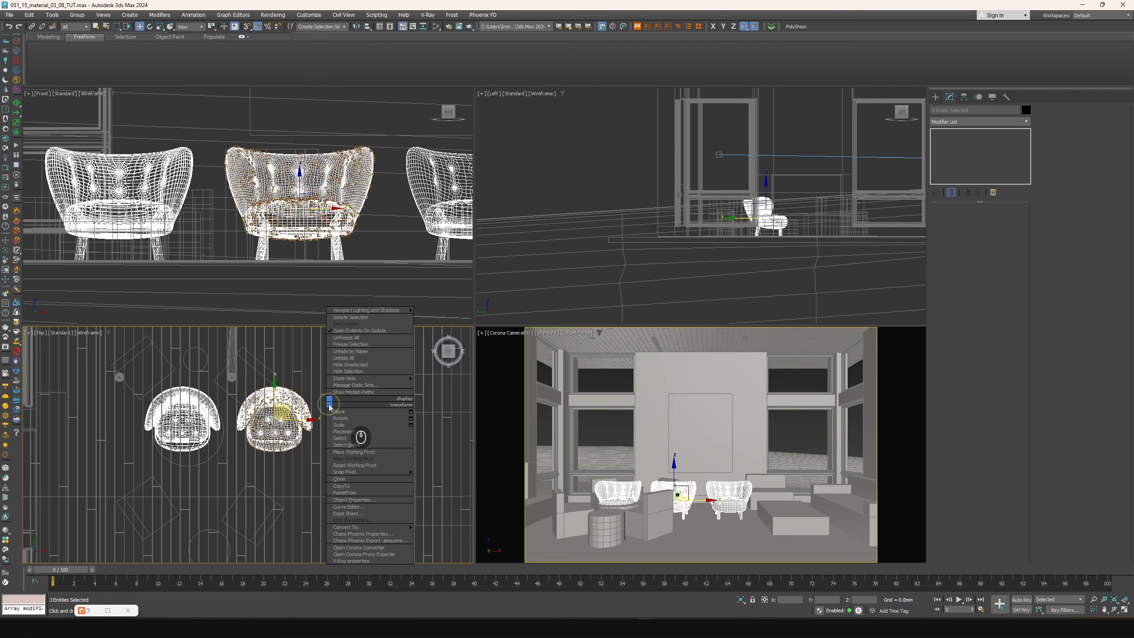
click(357, 317)
mouse_move(756, 246)
alt+middle_down()
mouse_move(729, 215)
mouse_move(721, 256)
mouse_move(702, 256)
alt+middle_up()
key(F3)
key(F4)
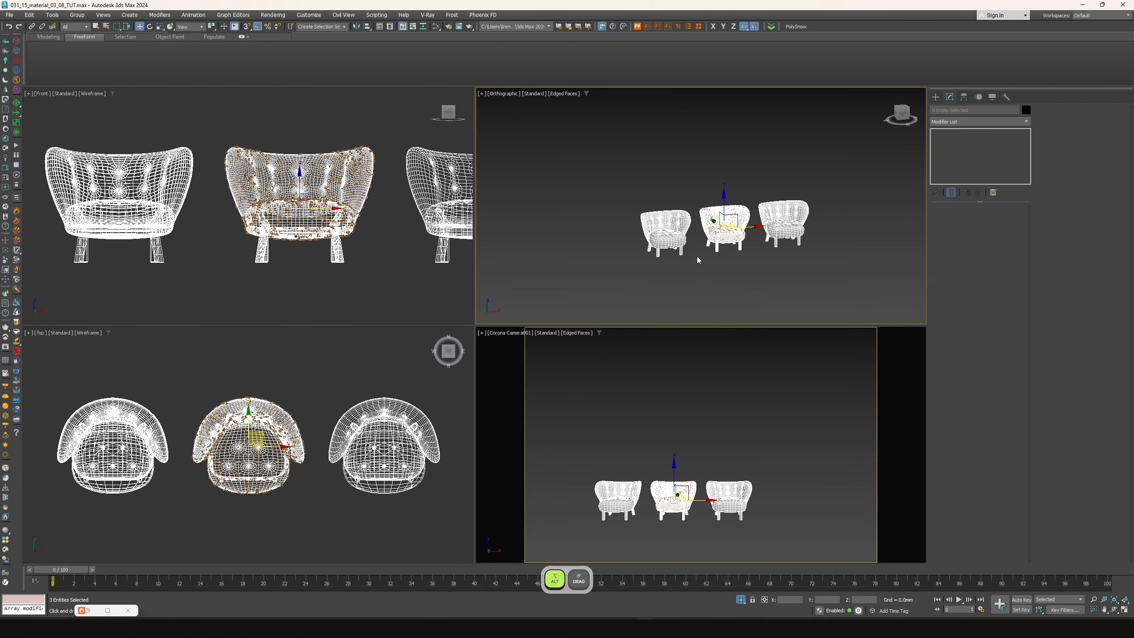
Delete the other two imported armchairs, keeping only the leftmost one of the row
scroll(698, 260, up, 5)
alt+click(709, 204)
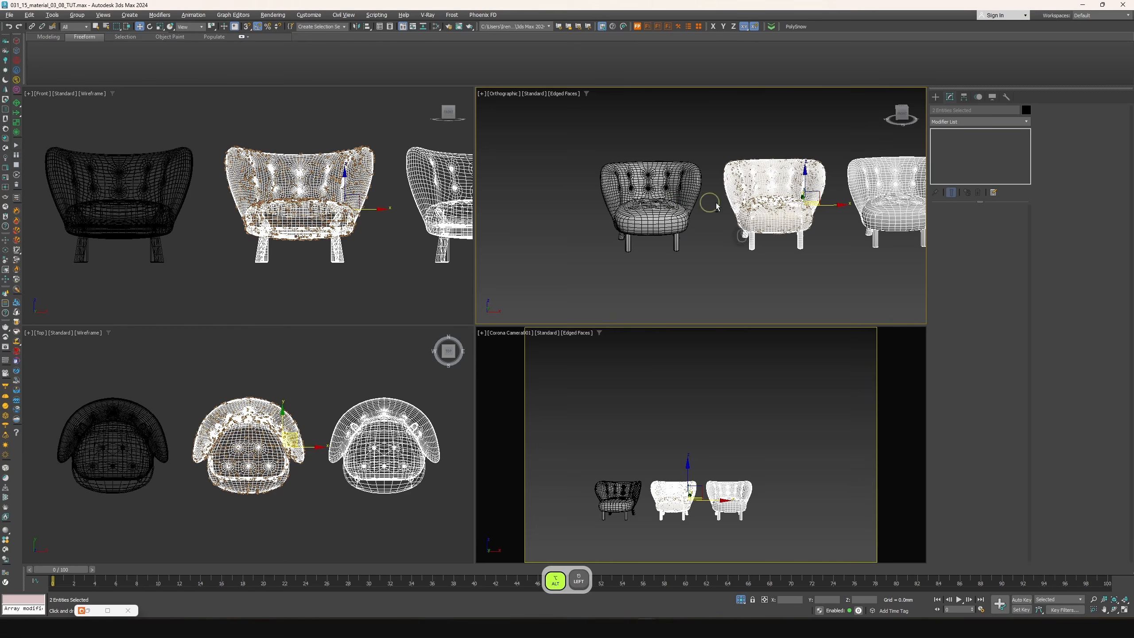
middle_drag(802, 231, 768, 248)
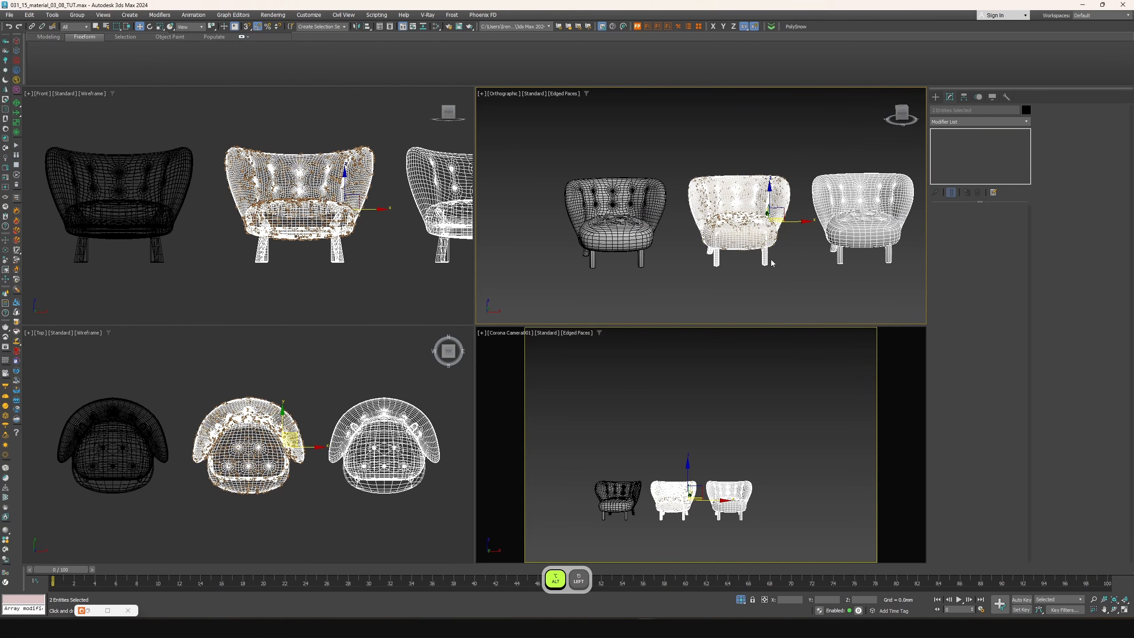
key(Delete)
End the isolation and move the remaining armchair onto the front-right armchair placeholder in the top view
click(643, 232)
right_click(314, 136)
click(340, 57)
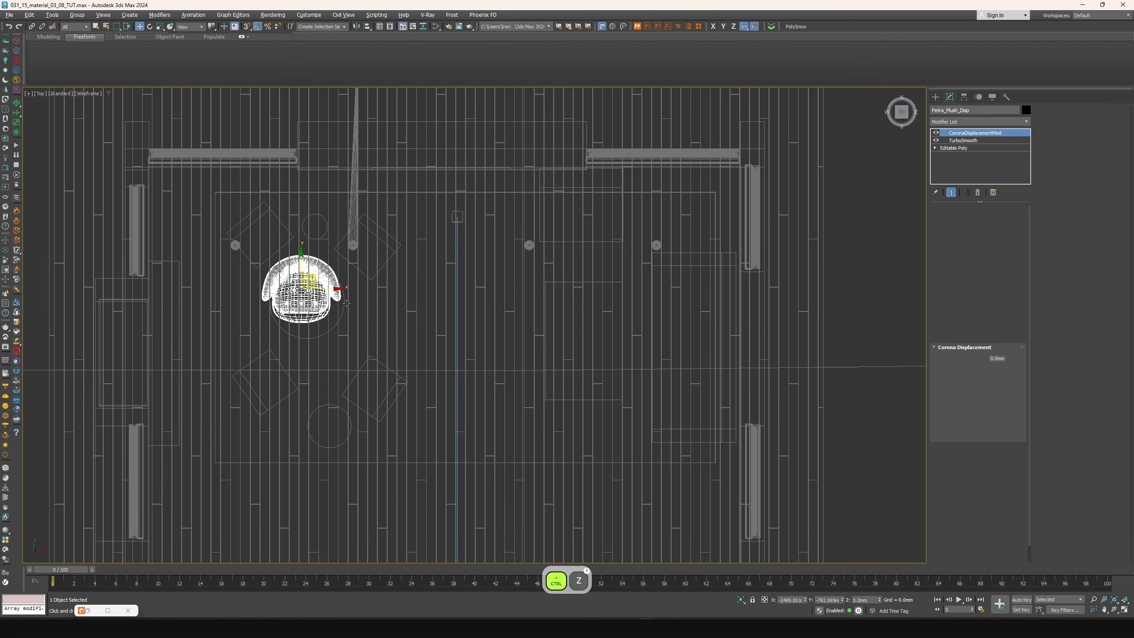
key(ctrl+z)
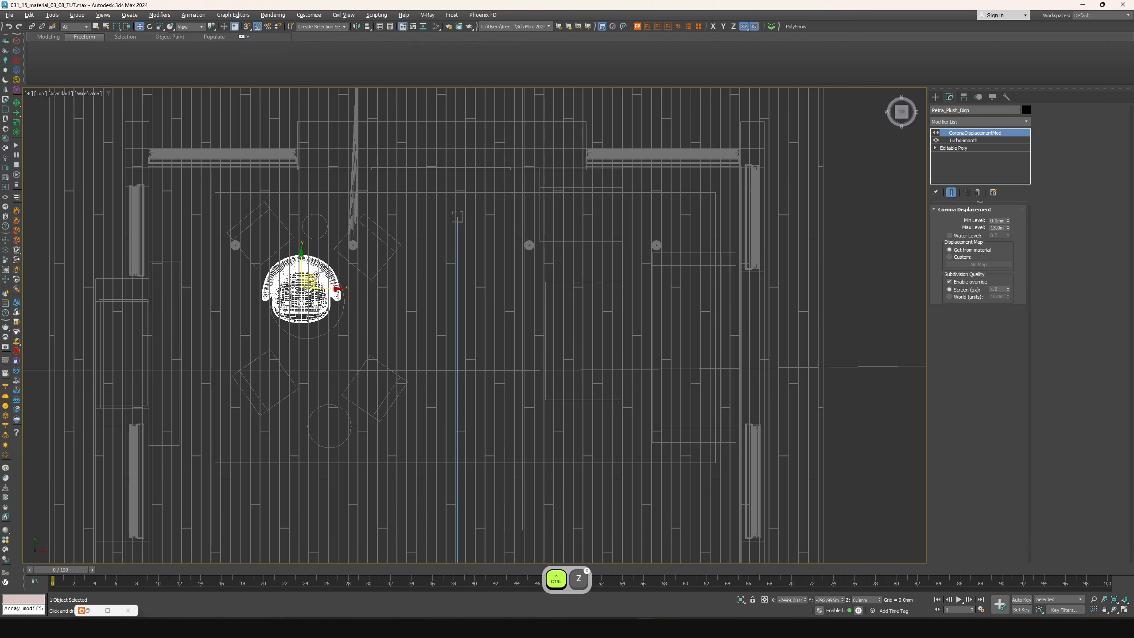
drag(316, 275, 386, 373)
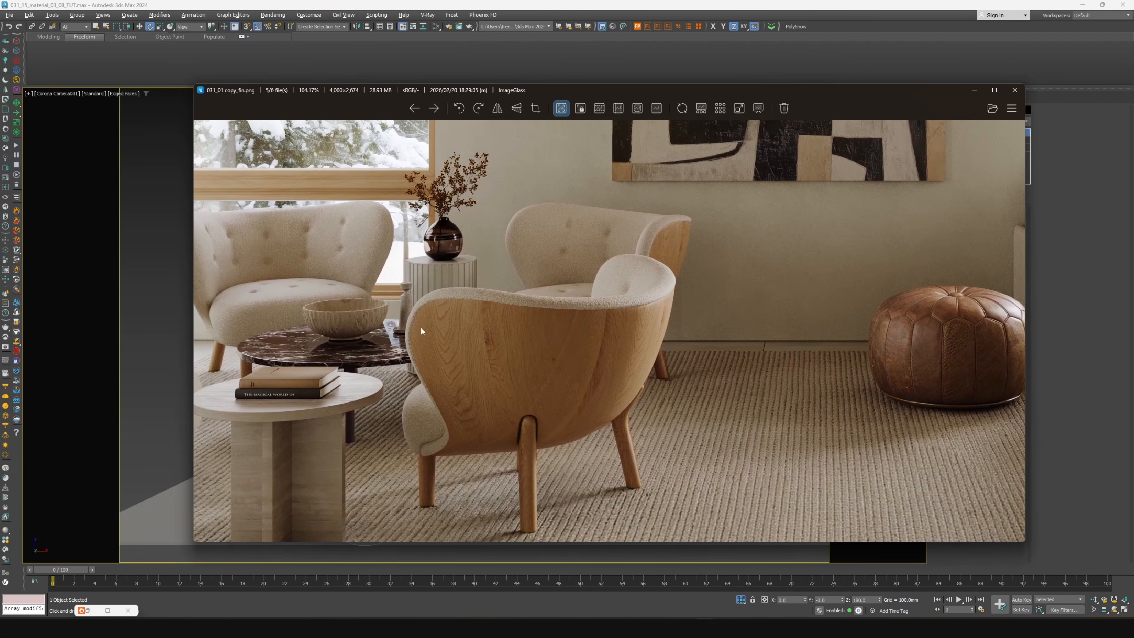
Put away the reference render and isolate the armchair together with the rug beneath it
click(974, 90)
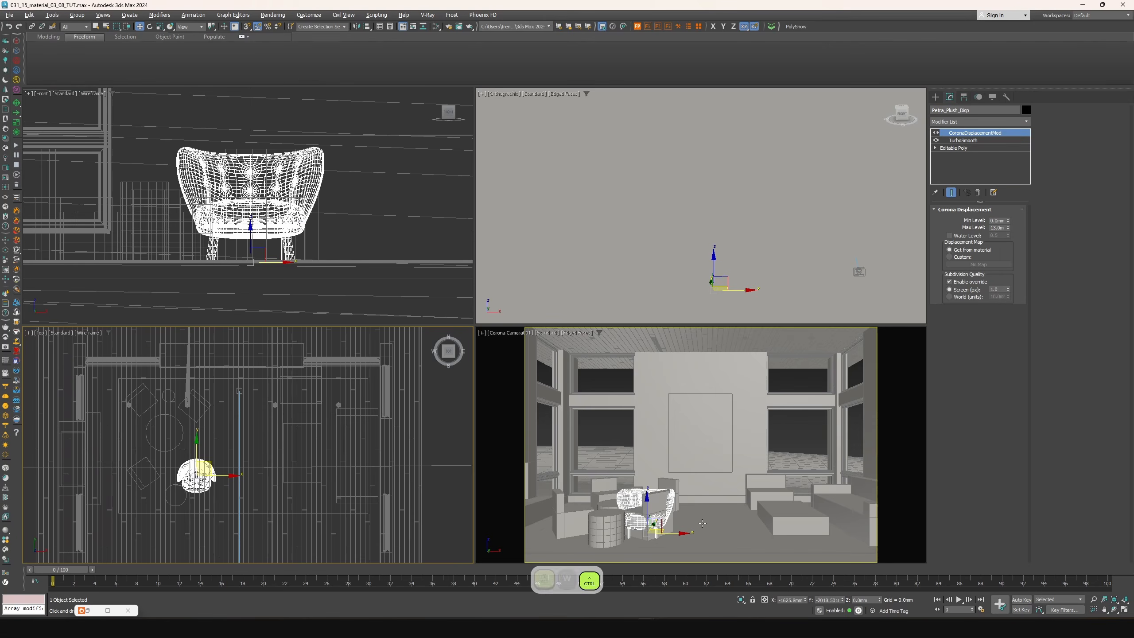
ctrl+click(720, 523)
right_click(718, 497)
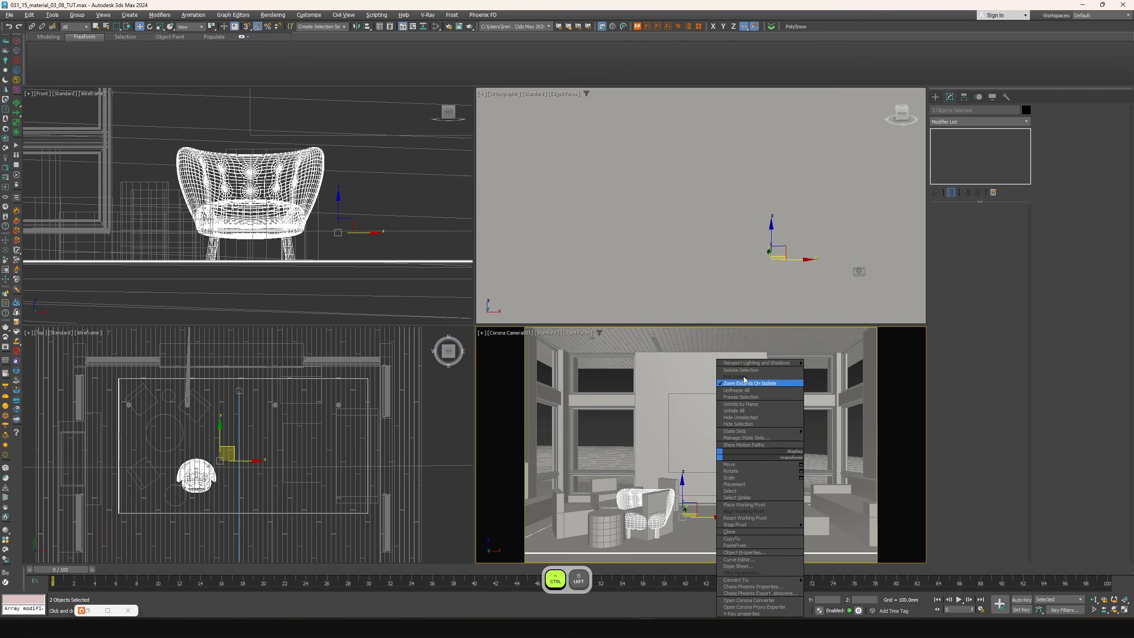
click(741, 372)
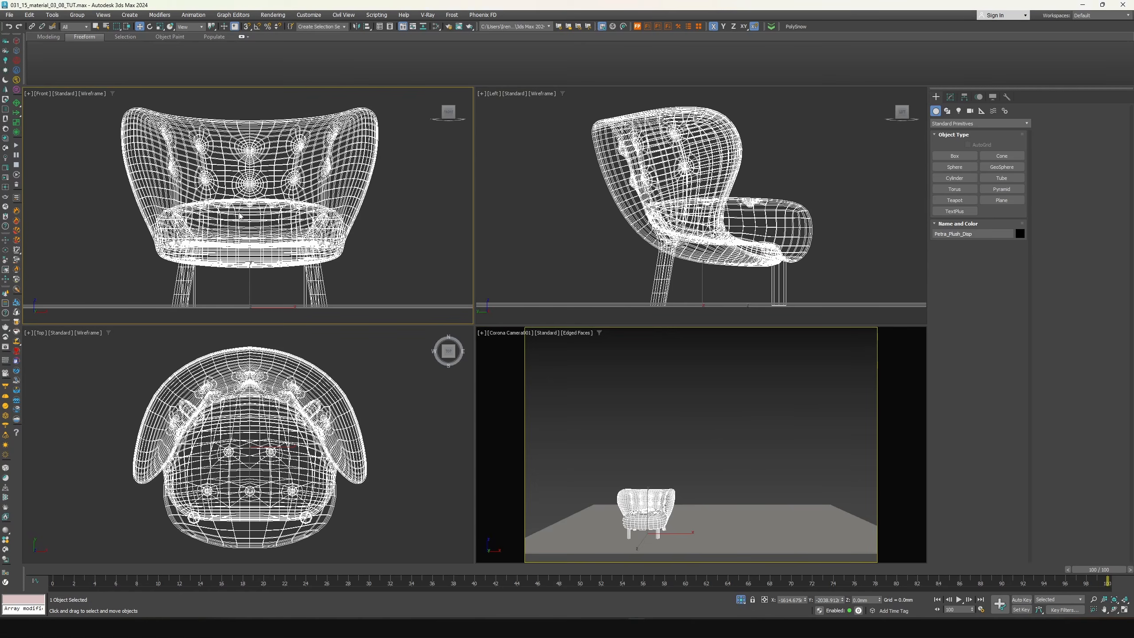
Remove the CoronaDisplacementMod modifier from the Petra_Plush_Dep armchair
key(alt+w)
scroll(462, 537, up, 6)
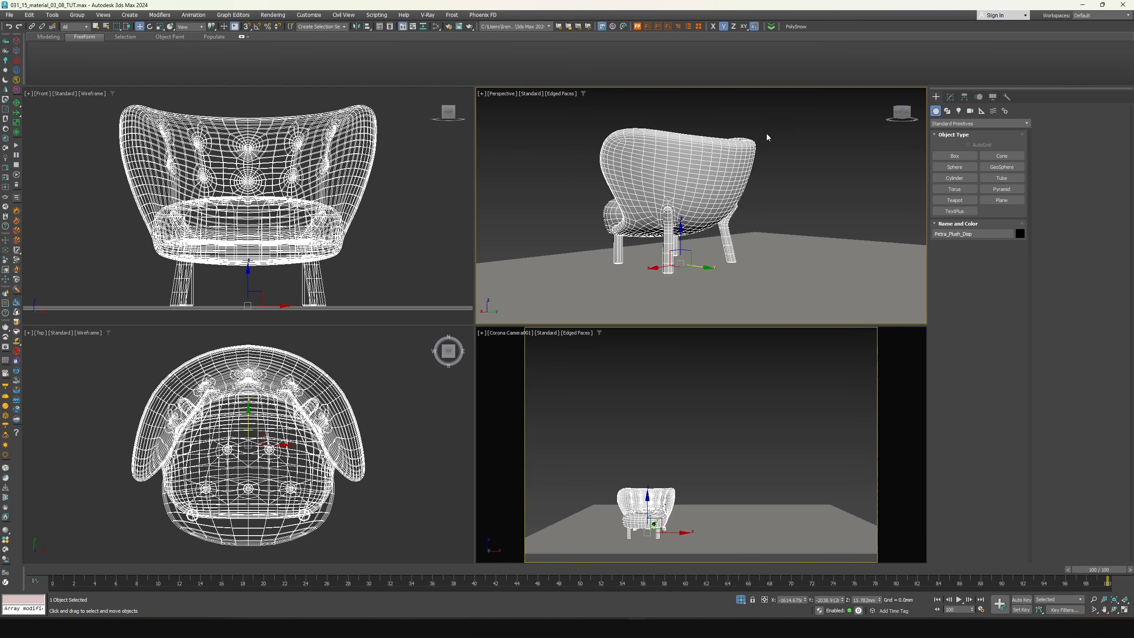
click(621, 160)
click(951, 97)
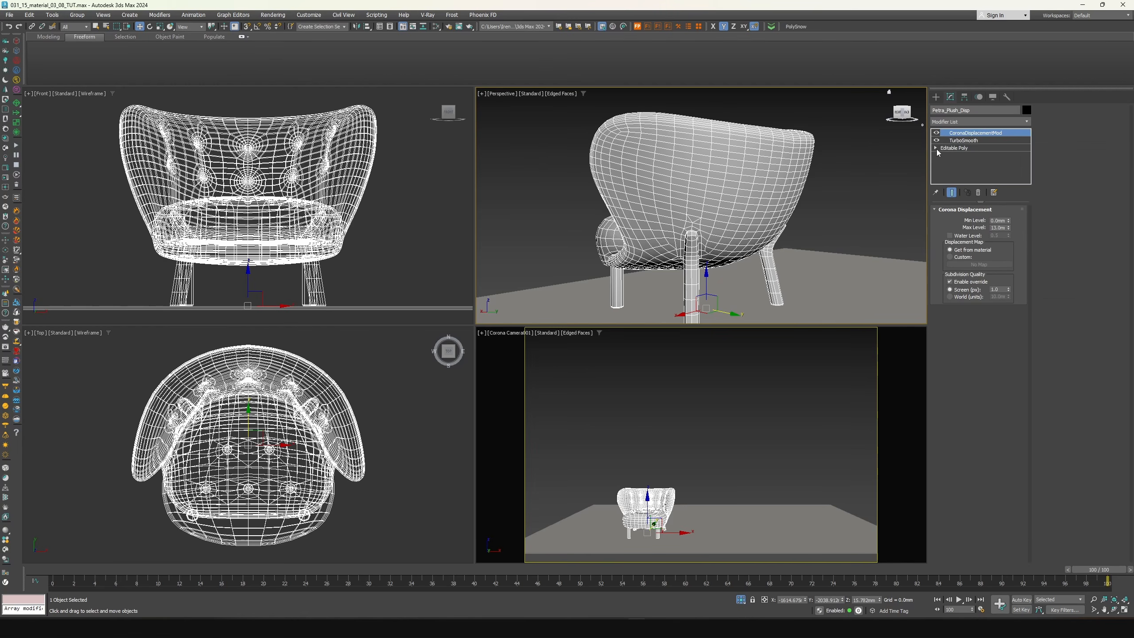
click(980, 193)
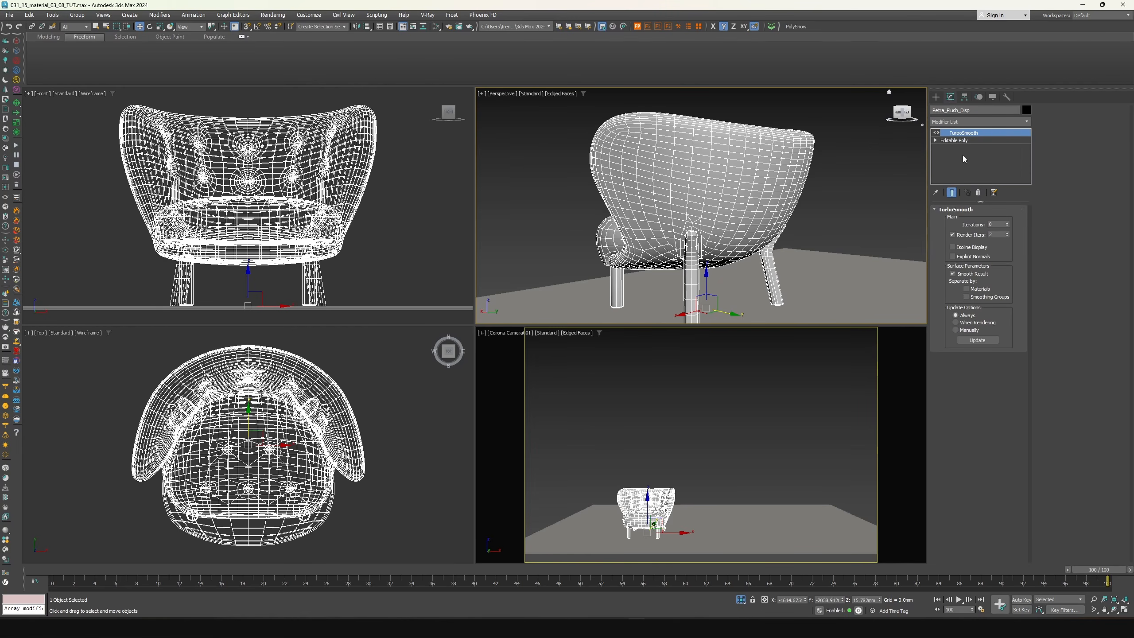
Enter polygon editing on the armchair's Editable Poly and select the outer back shell with By Angle selection enabled
click(935, 141)
click(953, 170)
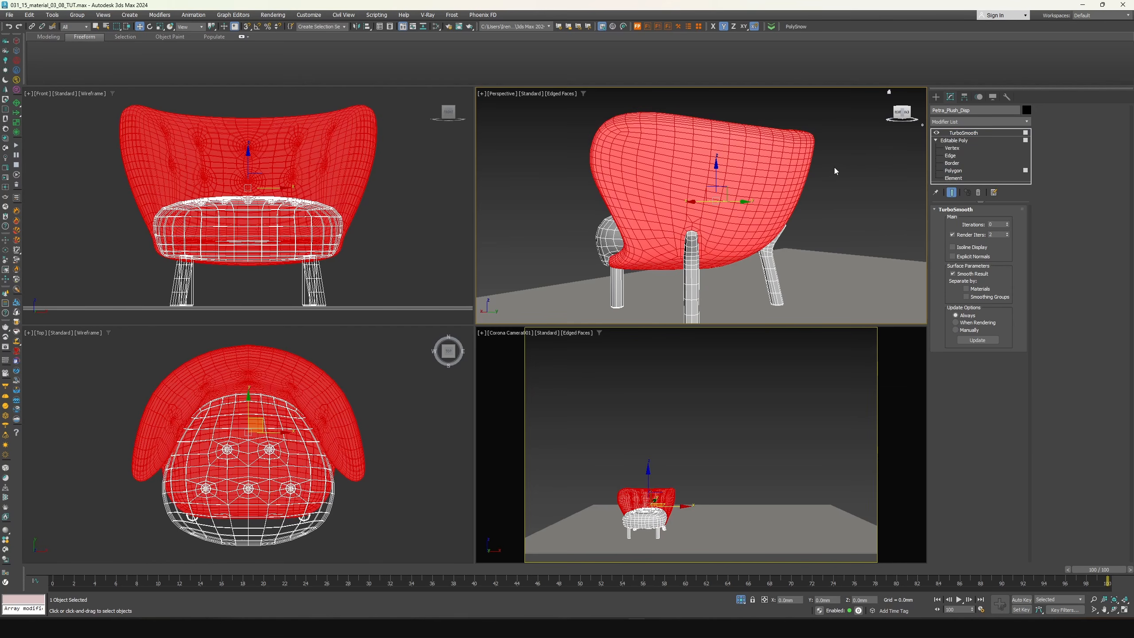
mouse_move(645, 193)
alt+middle_down()
mouse_move(800, 194)
mouse_move(639, 195)
alt+middle_up()
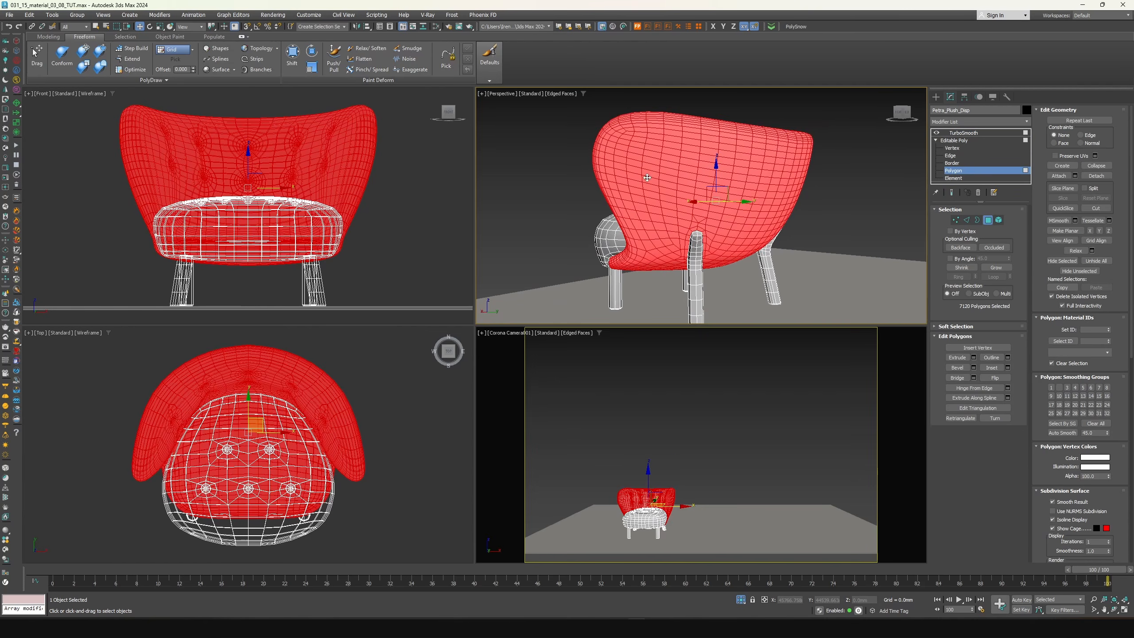
click(648, 179)
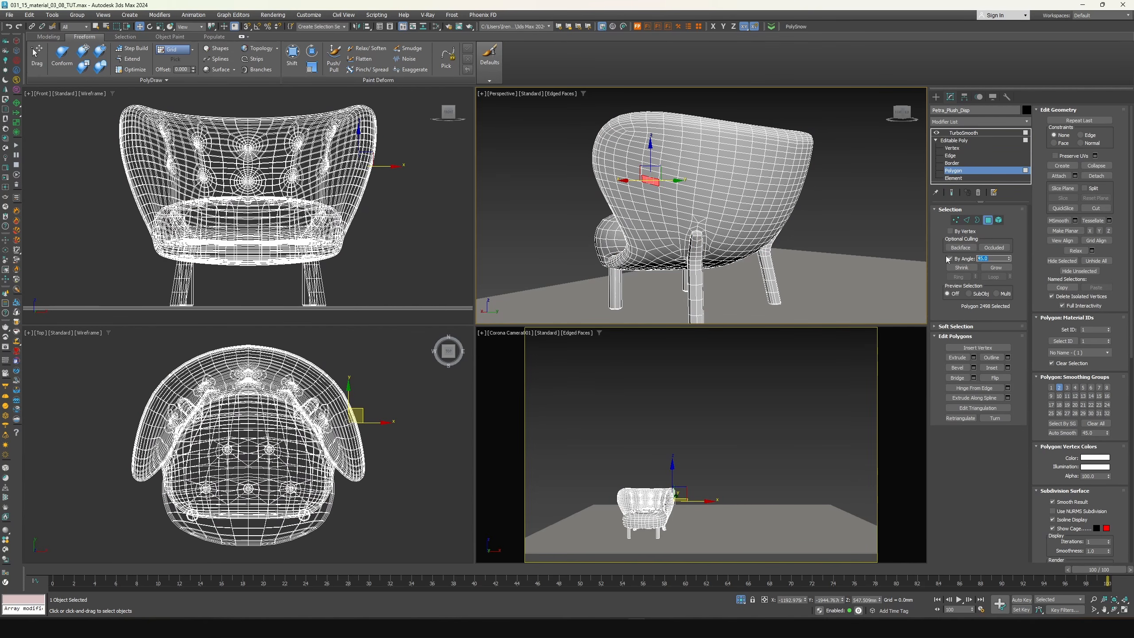
click(719, 197)
alt+middle_drag(719, 196, 739, 219)
scroll(629, 153, up, 4)
middle_drag(630, 153, 609, 145)
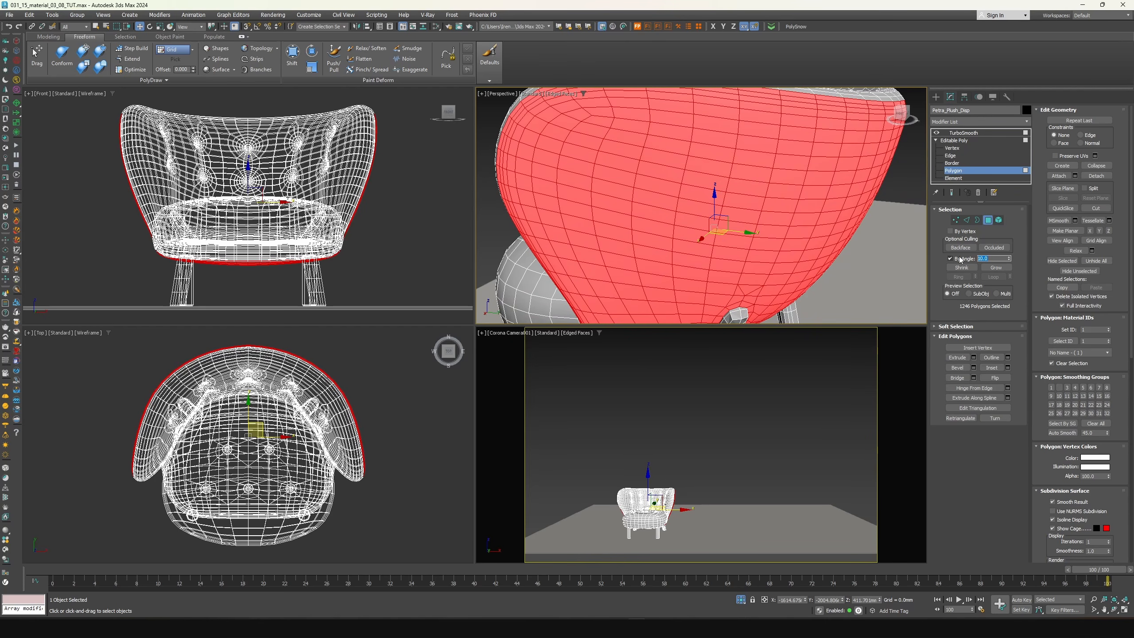
Try selecting the outer back shell with the angle threshold at 5
click(653, 185)
scroll(670, 185, down, 6)
alt+middle_drag(670, 186, 636, 172)
Select the outer back shell with an angle threshold of 10 and shrink the selection inward from the rim
drag(992, 258, 954, 256)
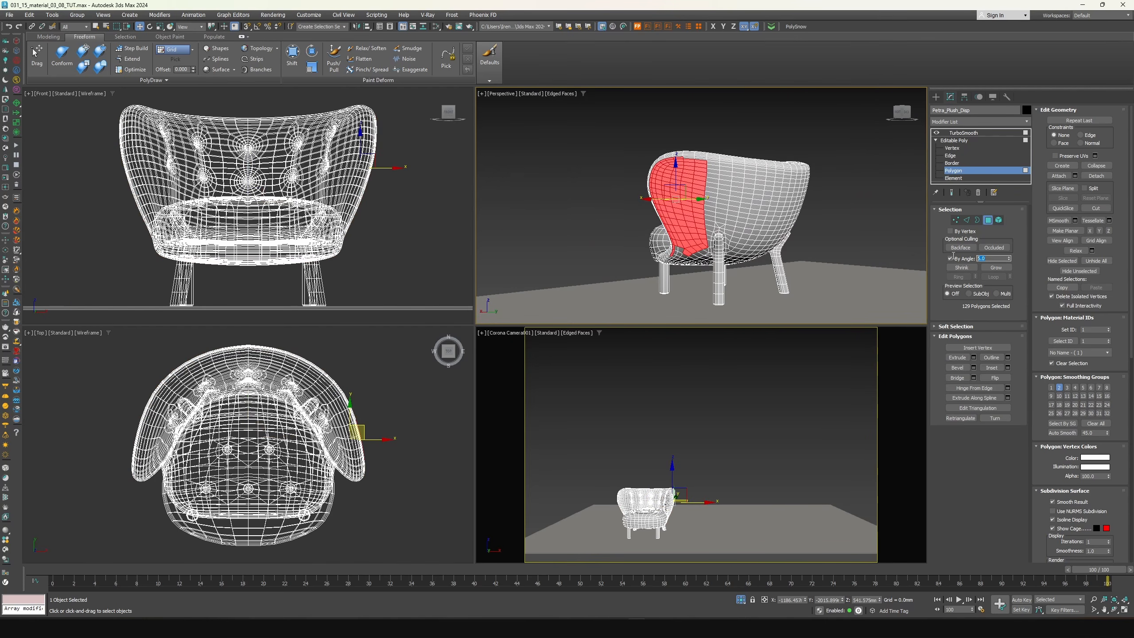
text(10)
click(746, 210)
alt+middle_drag(746, 210, 771, 206)
scroll(771, 210, up, 3)
click(959, 269)
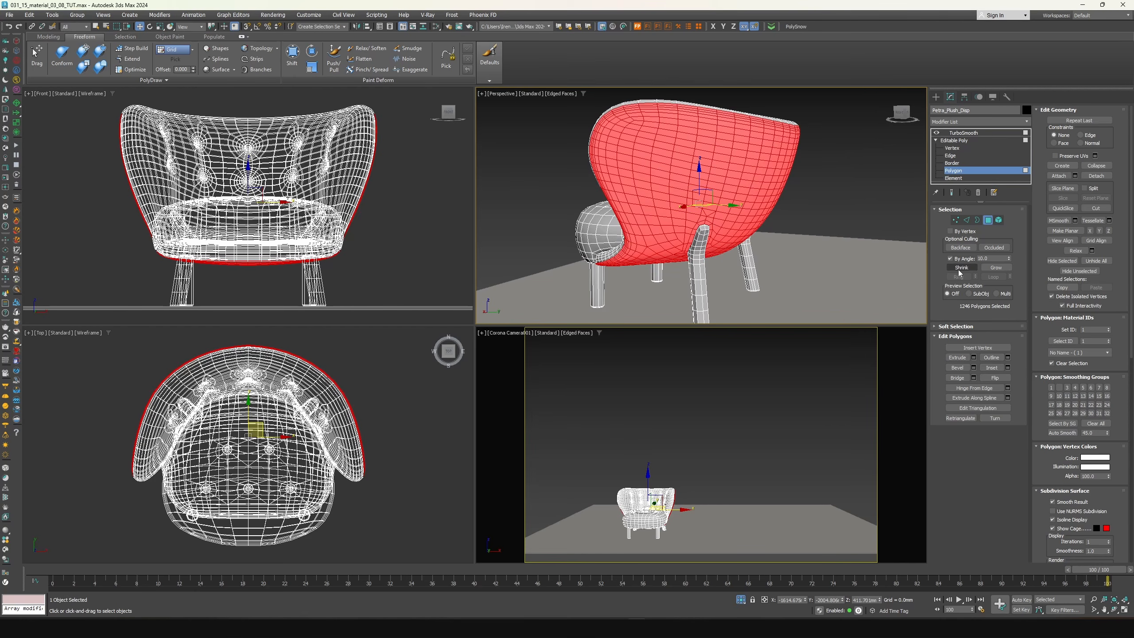
click(960, 270)
click(961, 268)
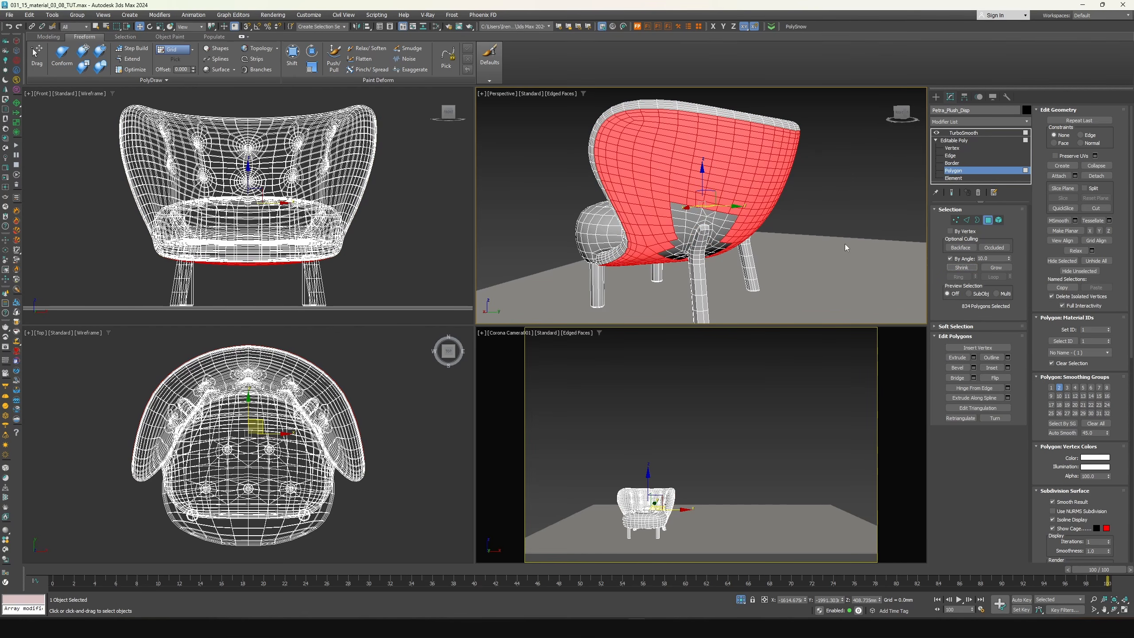
Set the angle threshold to 5 and add the unselected shell polygons around the first rear leg to the selection
alt+middle_drag(846, 244, 778, 229)
scroll(778, 229, up, 4)
drag(992, 259, 968, 259)
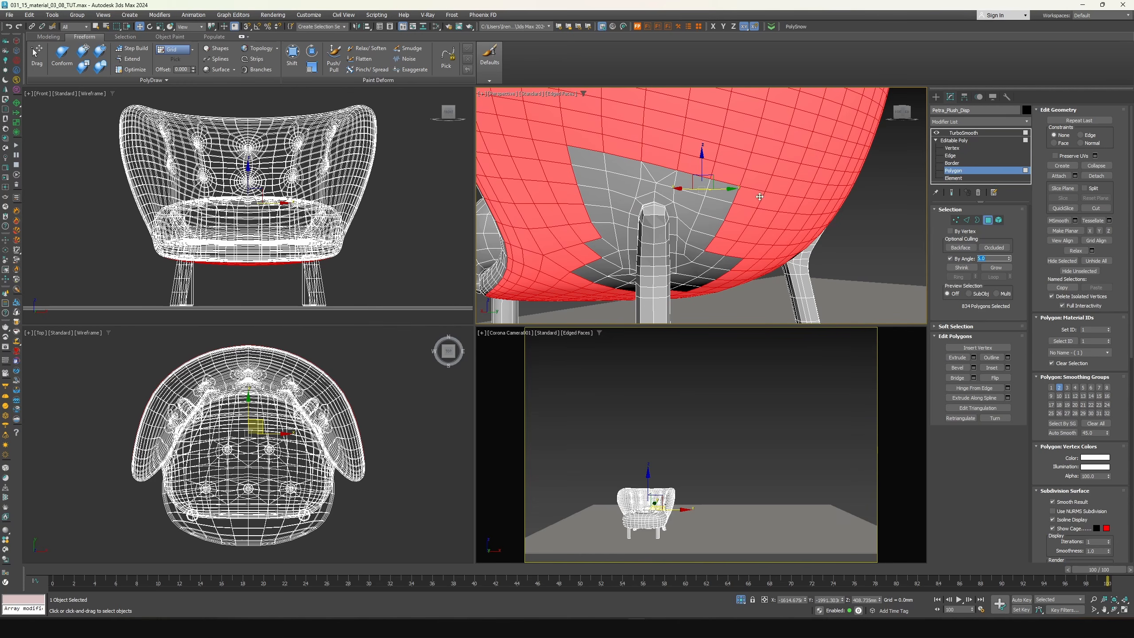
ctrl+click(634, 178)
ctrl+click(597, 180)
ctrl+click(602, 265)
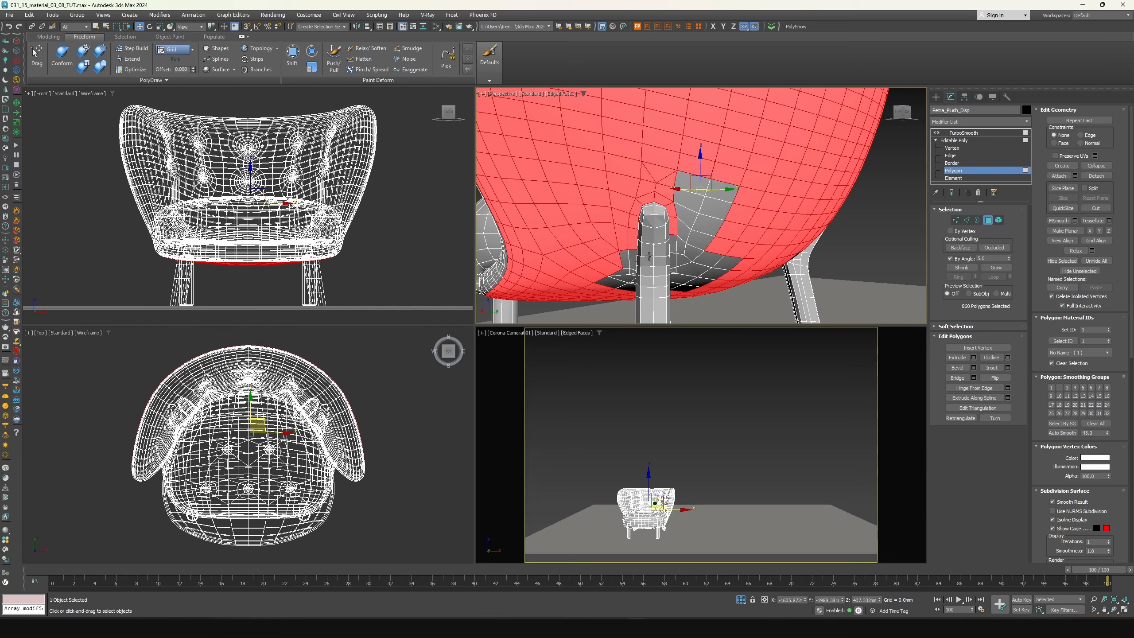
ctrl+click(690, 211)
alt+middle_drag(712, 252, 670, 236)
ctrl+click(670, 233)
ctrl+click(648, 209)
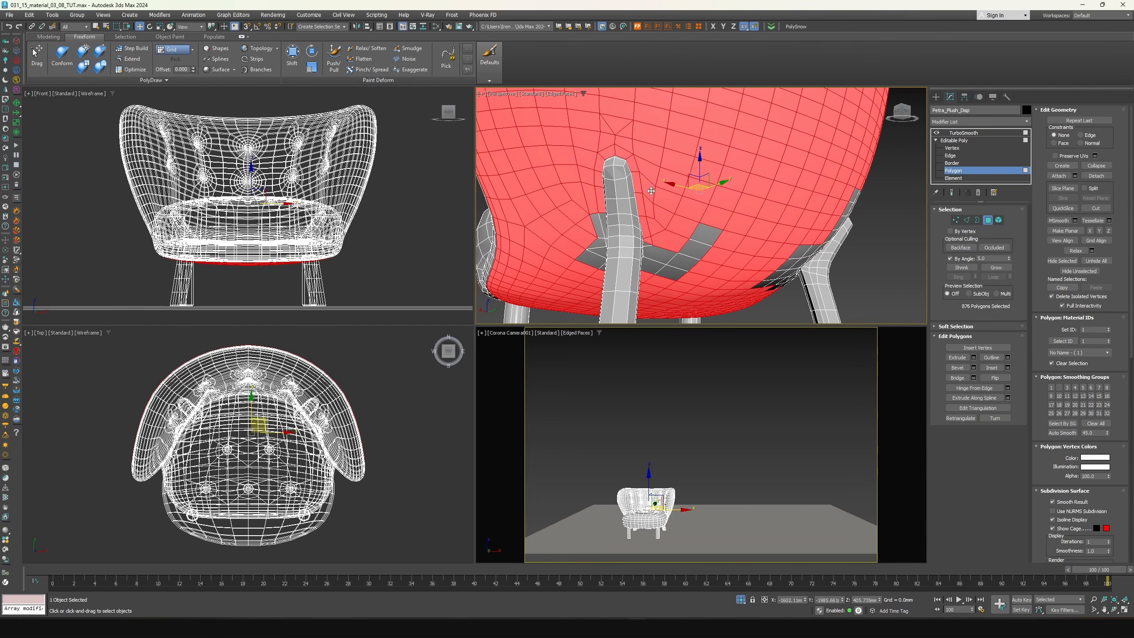
ctrl+click(676, 255)
ctrl+click(598, 222)
Add the remaining unselected shell polygons around the other rear leg to the selection
alt+middle_drag(597, 221, 764, 233)
key(alt+w)
ctrl+click(654, 395)
ctrl+click(600, 419)
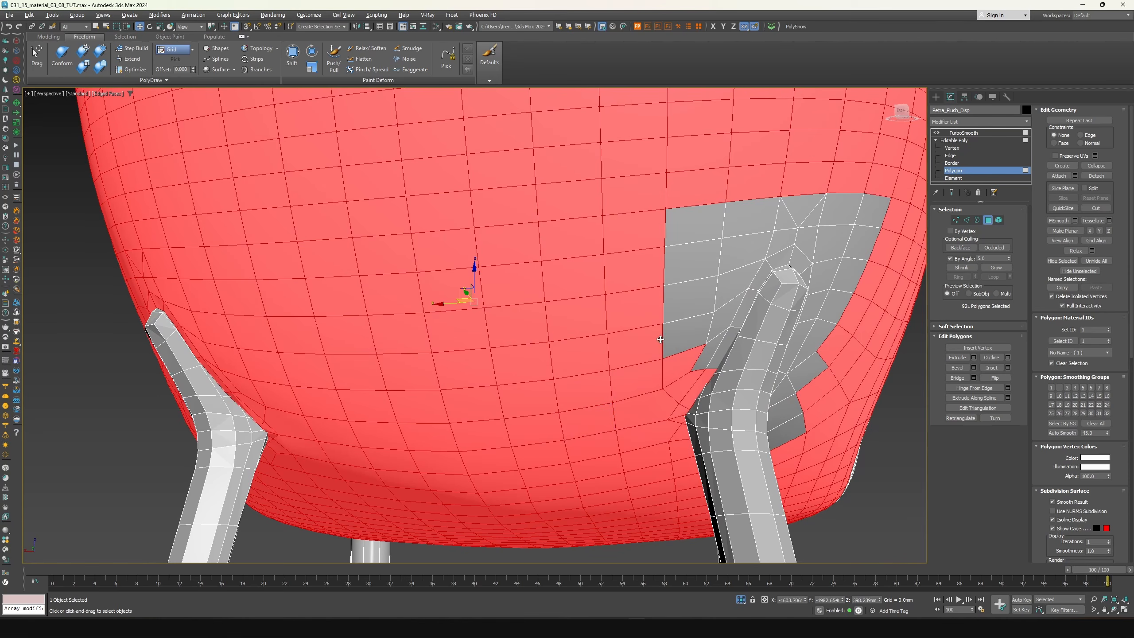
ctrl+click(690, 295)
ctrl+click(735, 254)
ctrl+click(811, 232)
ctrl+click(855, 250)
ctrl+click(737, 320)
ctrl+click(724, 315)
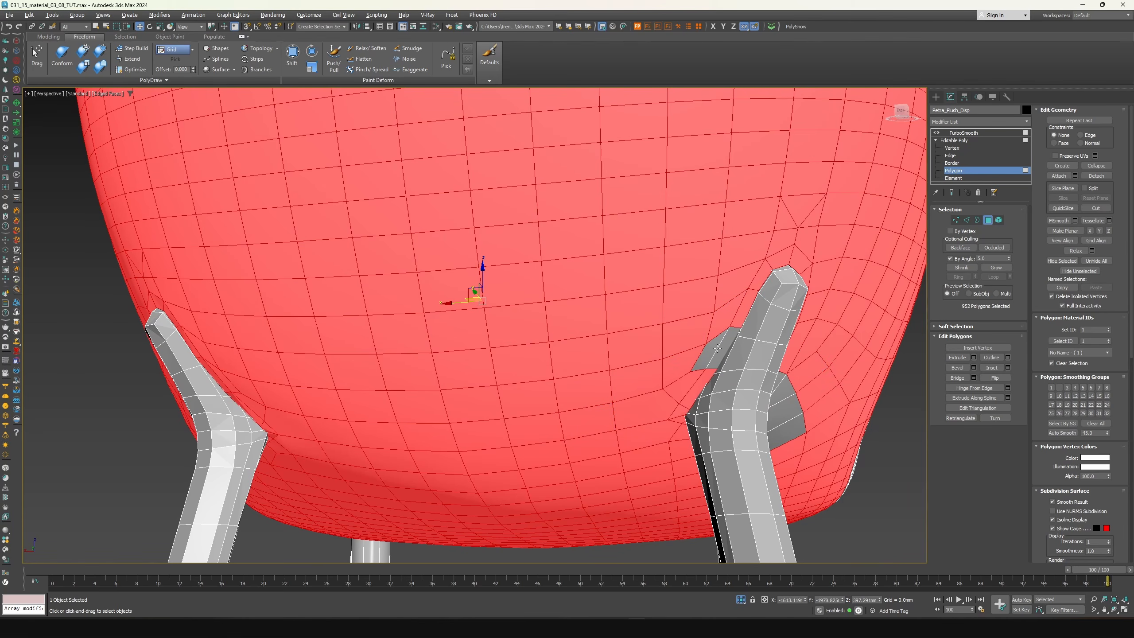
ctrl+click(717, 349)
ctrl+click(788, 419)
Extrude the selected outer shell polygons along their Local Normal with a height of -5 mm
alt+middle_drag(804, 393, 741, 379)
scroll(451, 331, down, 6)
alt+middle_drag(565, 308, 406, 227)
middle_drag(406, 228, 413, 268)
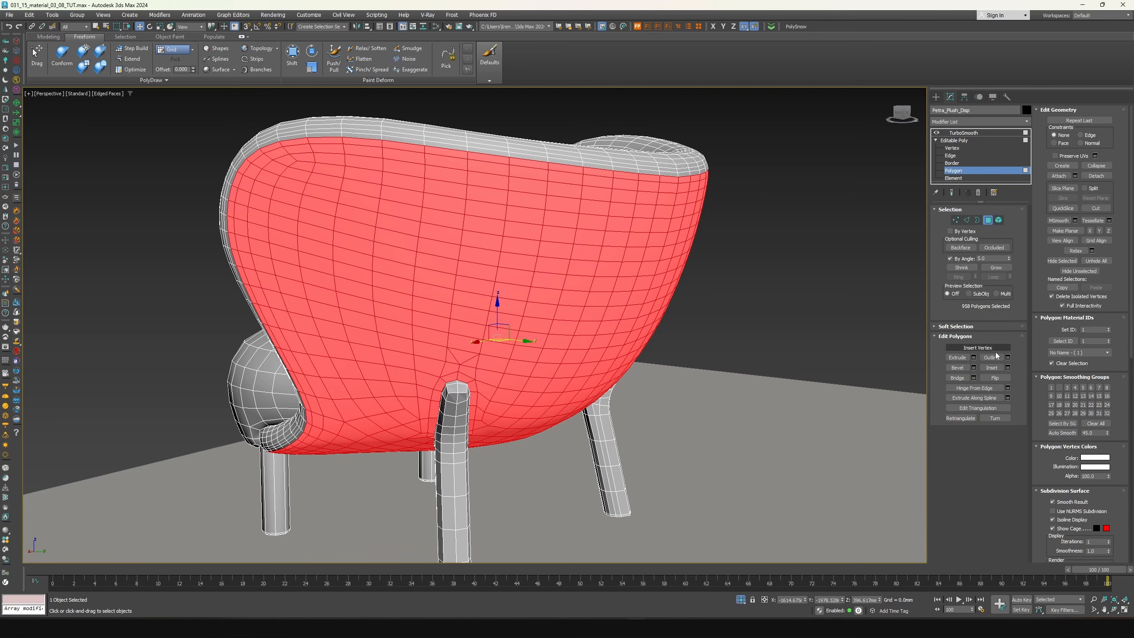
click(974, 358)
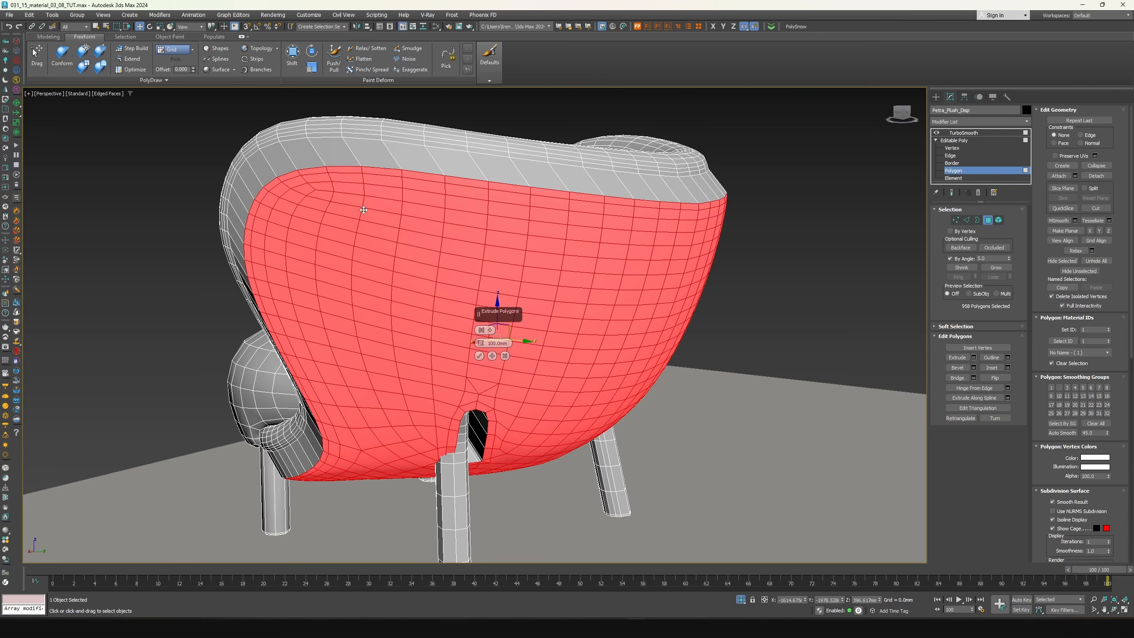
alt+middle_drag(481, 323, 317, 290)
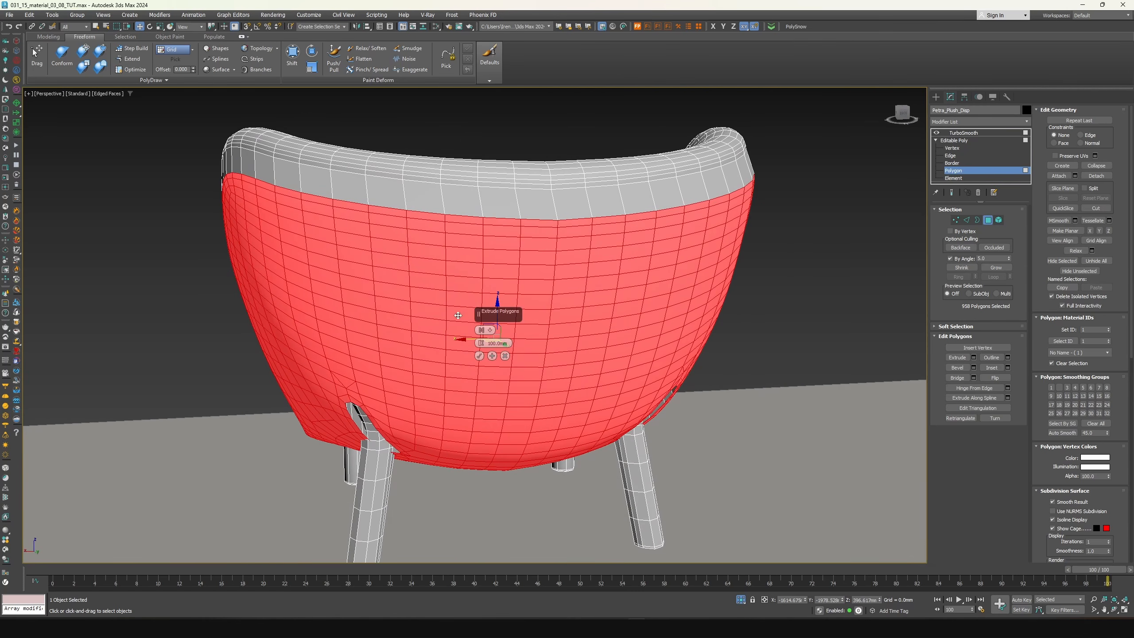
click(490, 333)
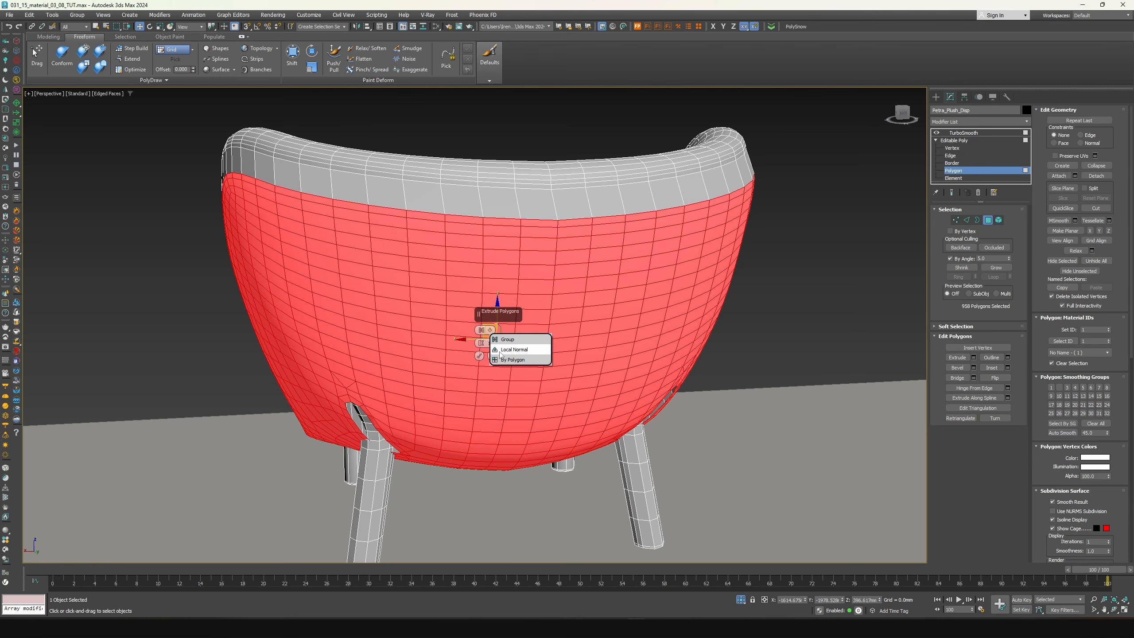
click(501, 350)
alt+middle_drag(501, 350, 294, 241)
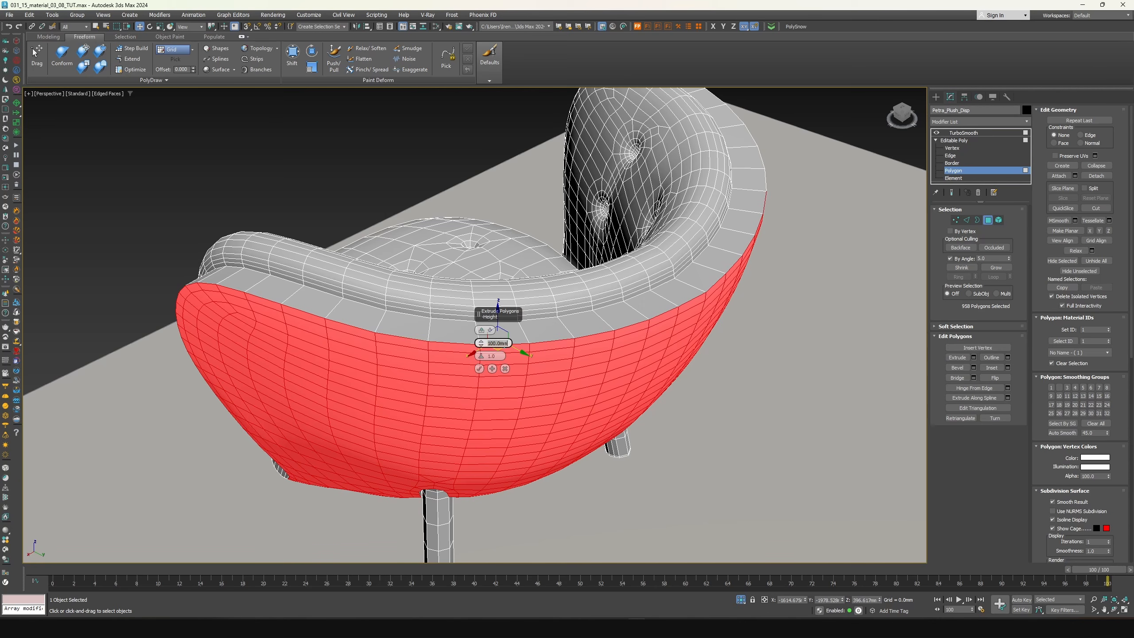
text(-5)
key(Return)
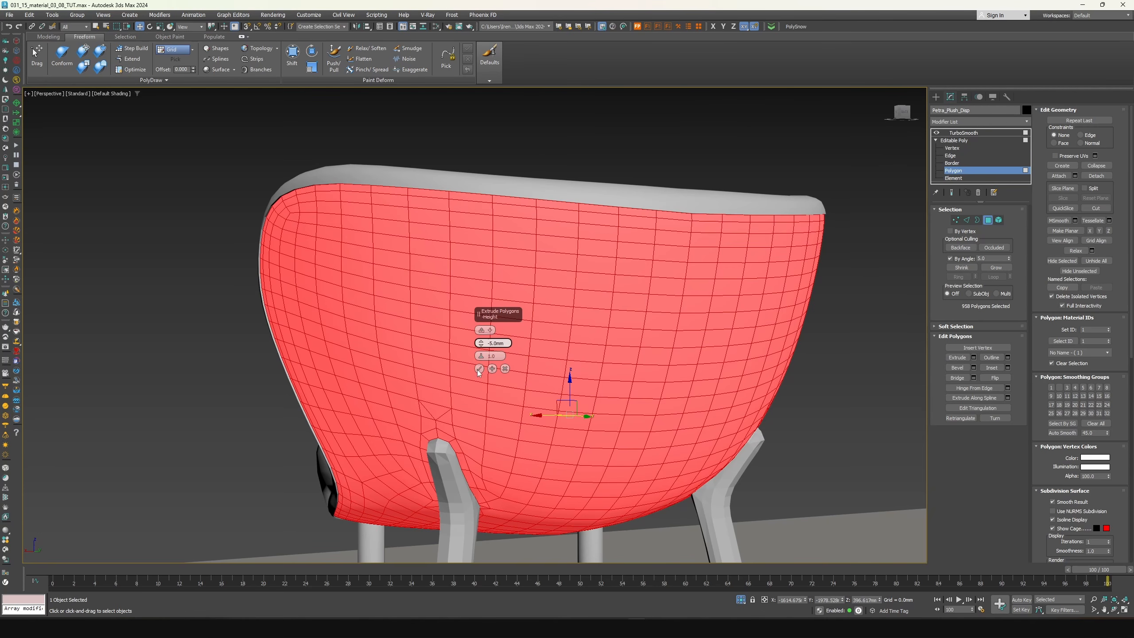
click(479, 369)
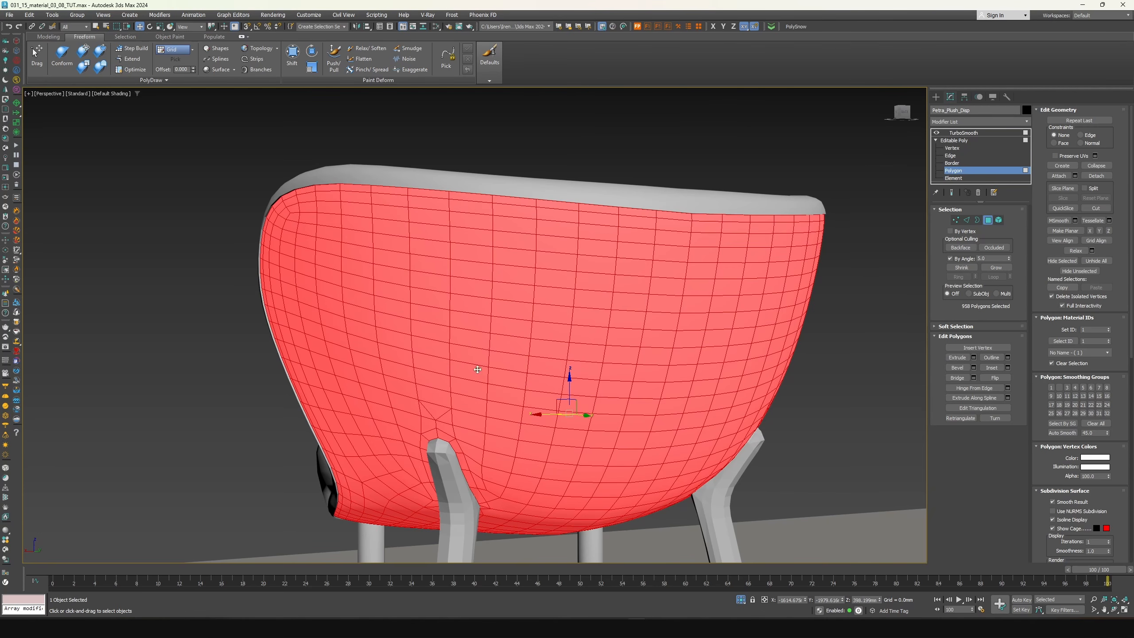
Set the armchair's TurboSmooth viewport iterations to 2
scroll(298, 213, up, 5)
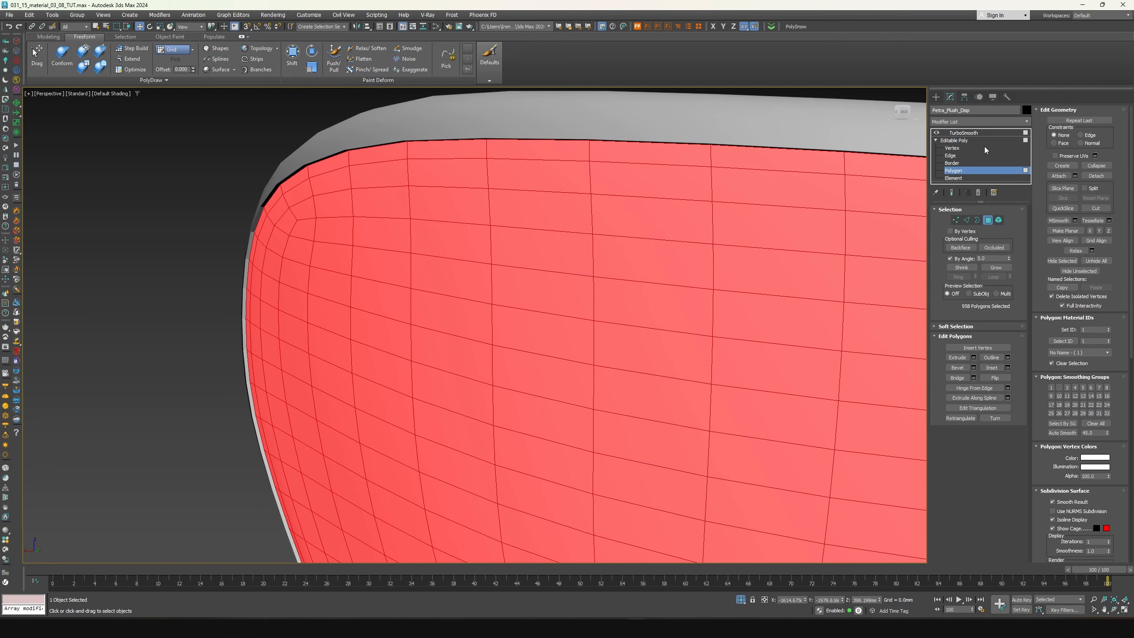
click(951, 141)
click(954, 170)
click(952, 193)
click(969, 133)
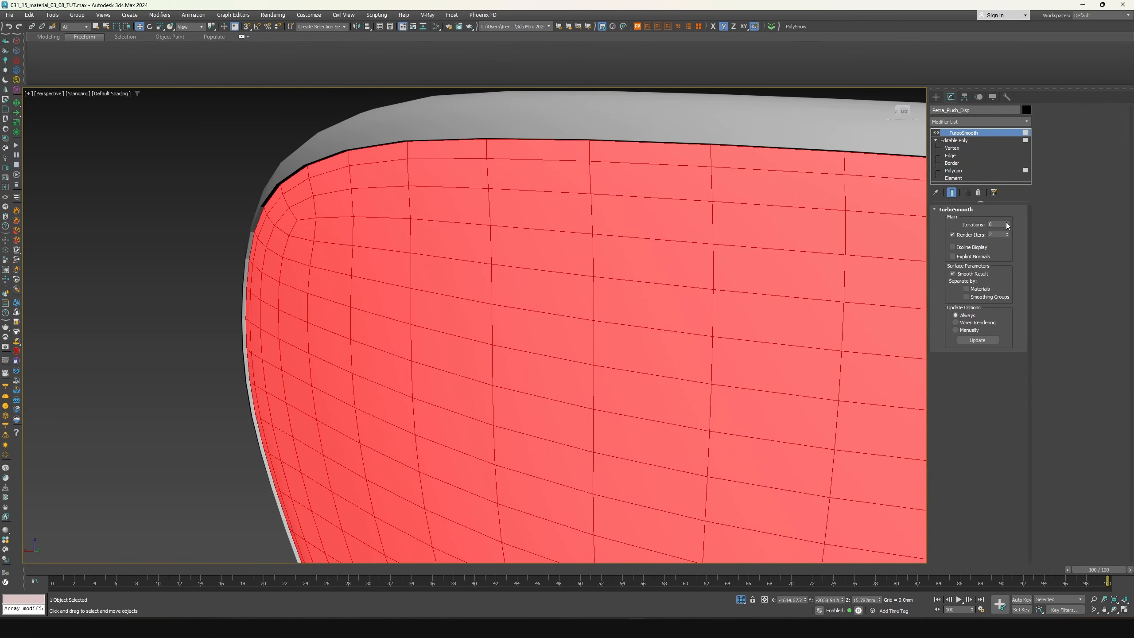
click(1007, 223)
click(1007, 223)
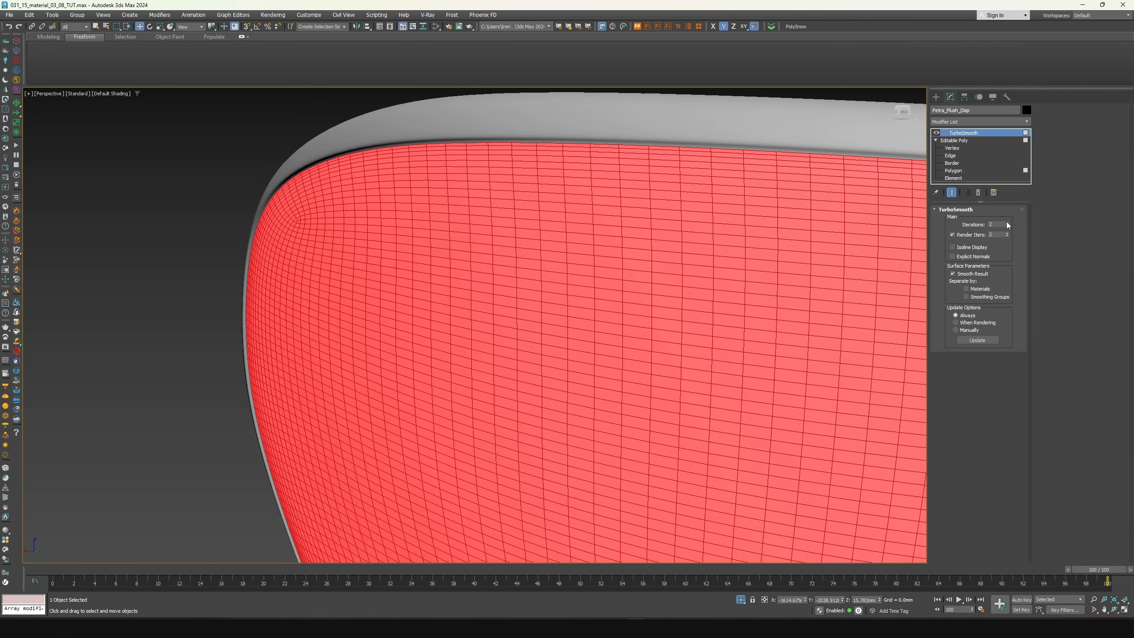
Check the smoothed groove around the back shell with polygon editing off and the TurboSmooth level active
scroll(525, 199, down, 6)
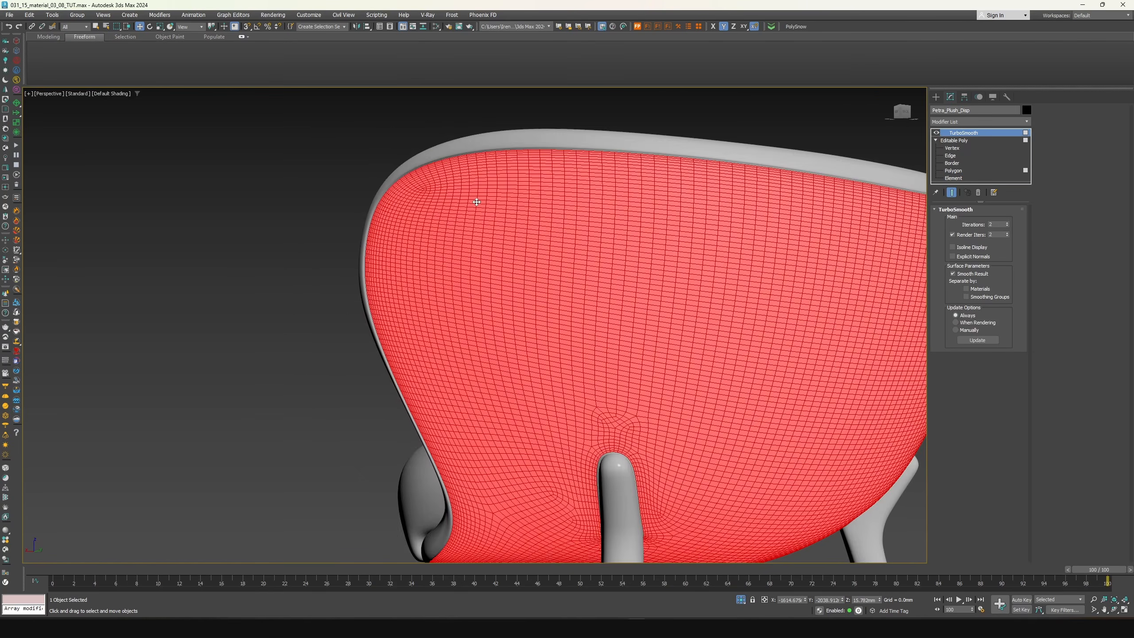
key(F4)
key(F4)
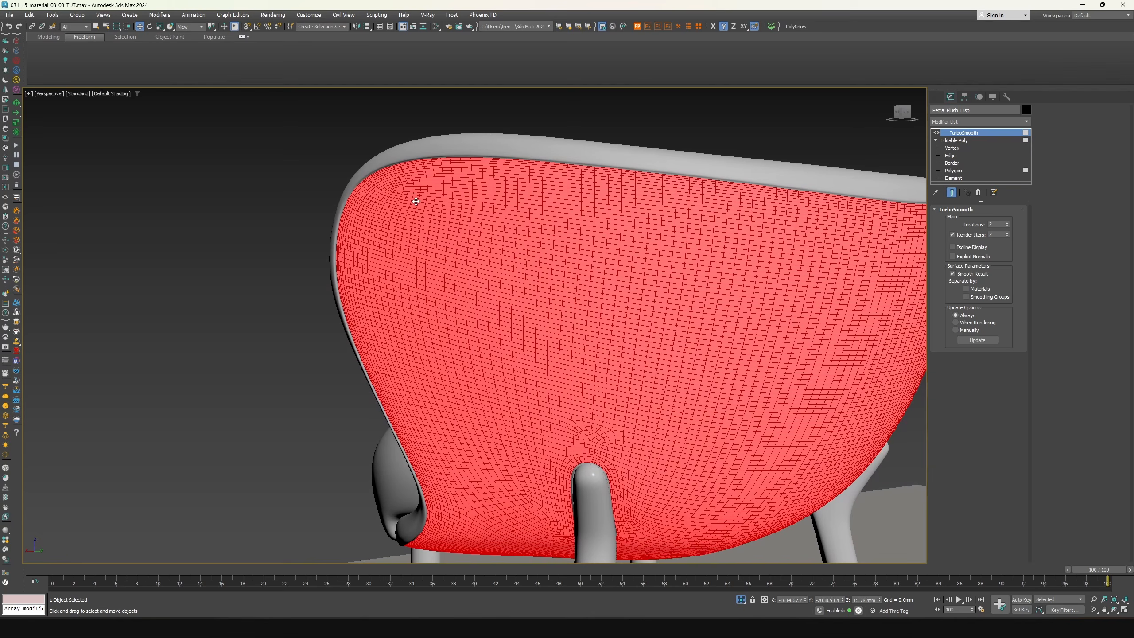
scroll(400, 195, down, 4)
scroll(387, 197, up, 6)
alt+middle_drag(414, 199, 405, 202)
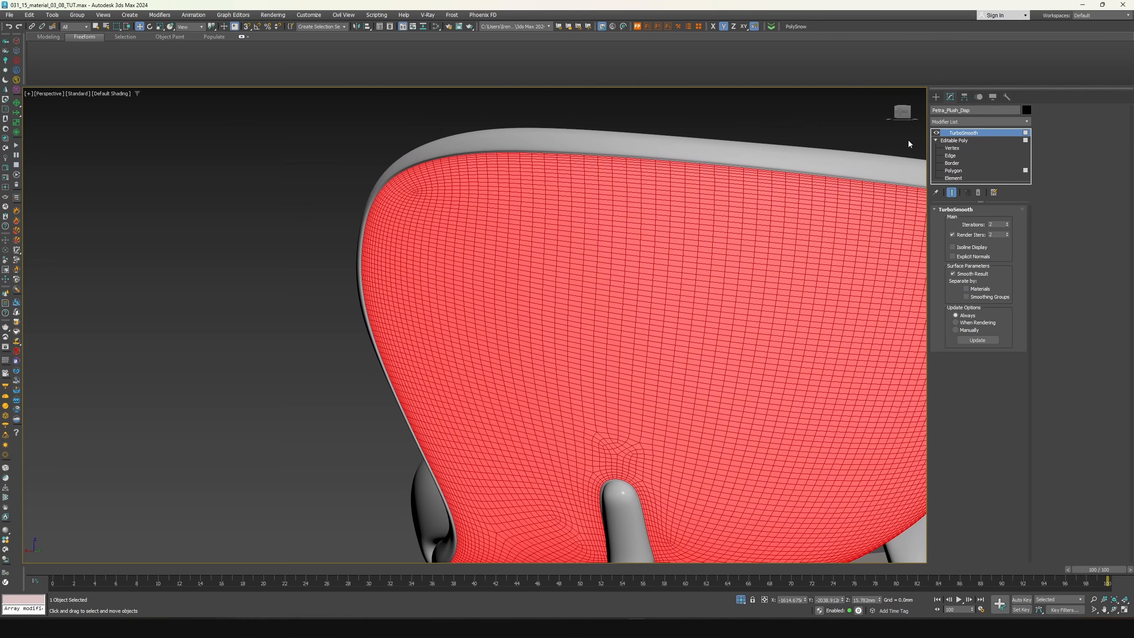
click(953, 170)
click(956, 170)
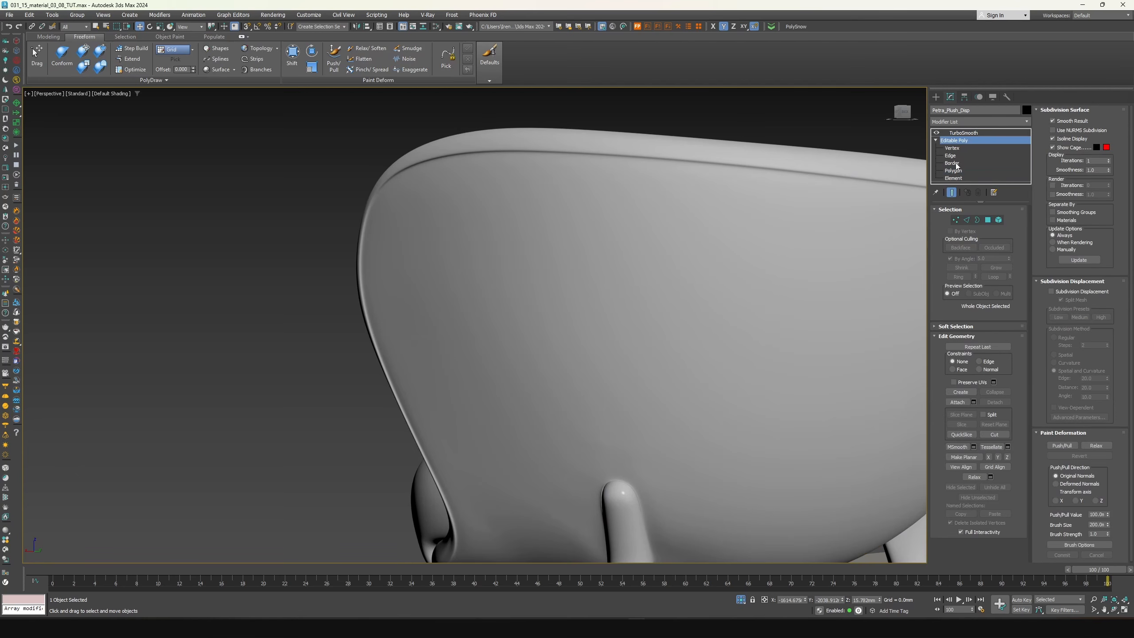
click(960, 134)
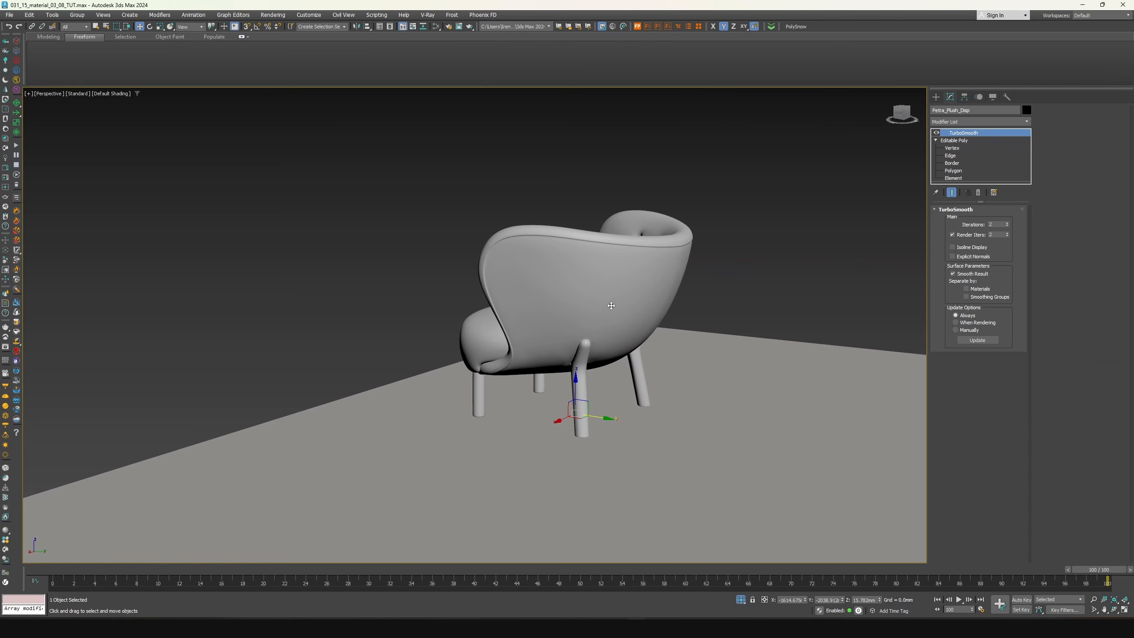
End the isolation and clone the armchair as a single copy in the maximized top view
right_click(617, 307)
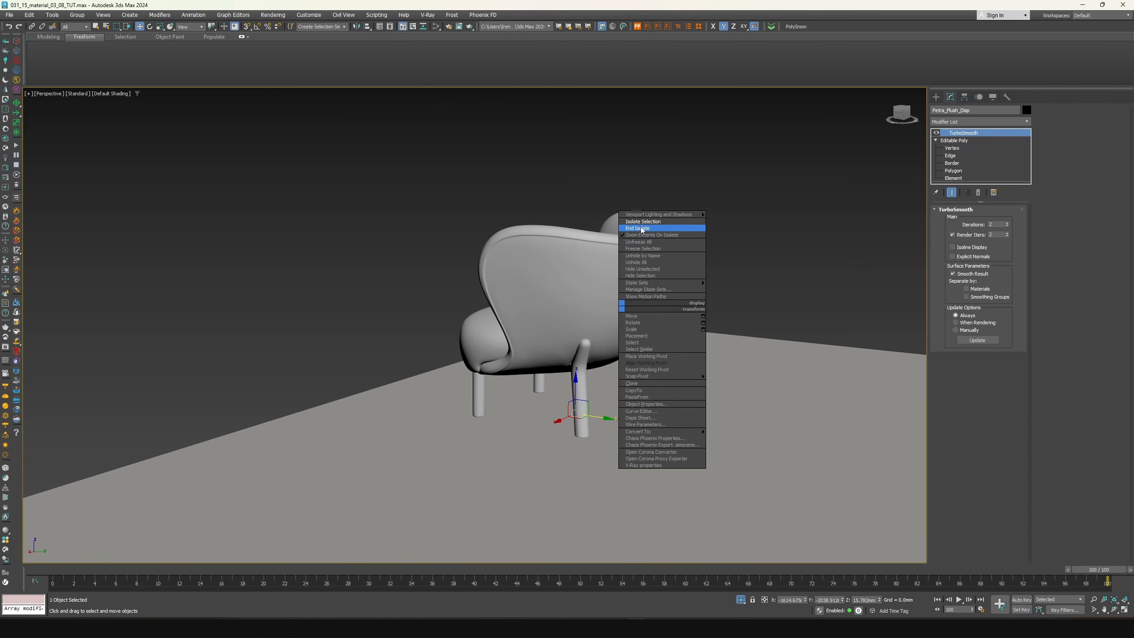
click(640, 227)
key(alt+w)
middle_click(666, 475)
key(alt+w)
drag(316, 396, 372, 511)
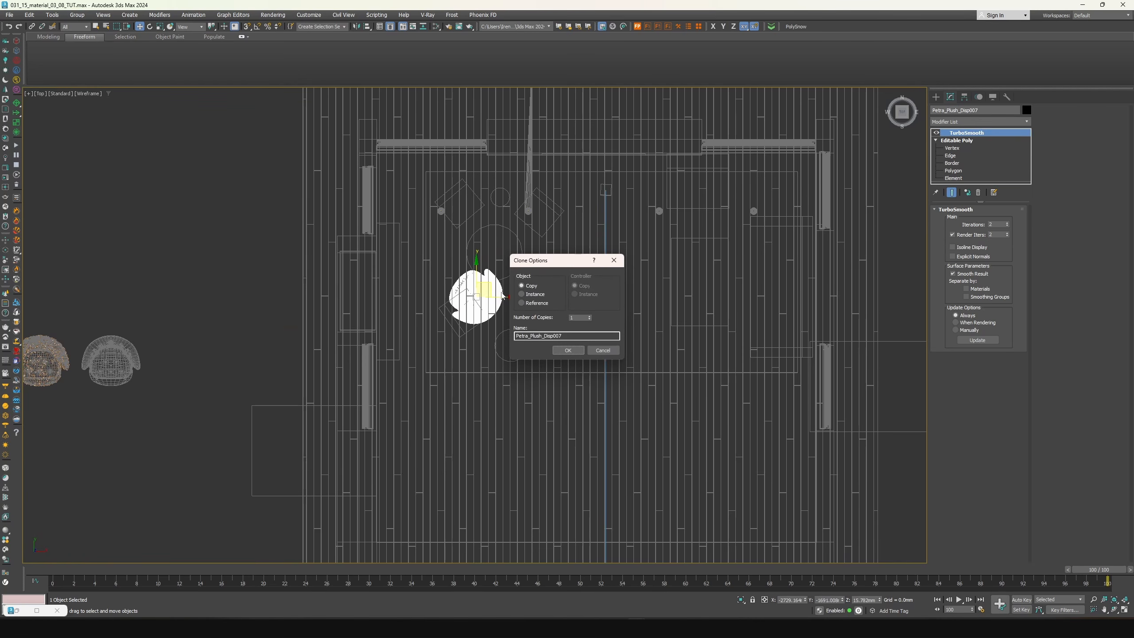
click(565, 350)
Move the armchair copy onto the rear-right chair placeholder and rotate it to face the round table
drag(489, 288, 554, 207)
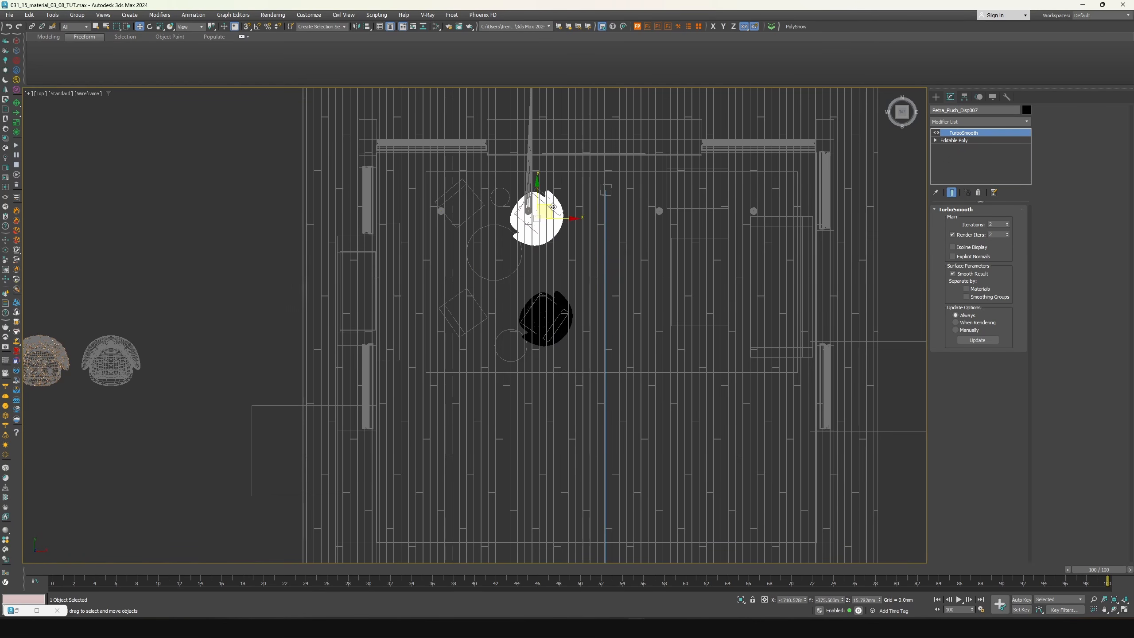
scroll(550, 209, up, 3)
middle_drag(546, 216, 540, 253)
key(e)
key(a)
mouse_move(538, 243)
mouse_down()
mouse_move(486, 182)
mouse_move(537, 234)
mouse_up()
Clone the rear-right armchair as an instance onto the rear-left placeholder and rotate it toward the table
key(w)
shift+drag(537, 234, 414, 219)
click(522, 294)
click(568, 351)
scroll(419, 223, up, 2)
drag(531, 268, 496, 219)
key(w)
Clone the rear-left armchair onto the front-left placeholder, rotate it toward the table and fine-tune its position
mouse_move(504, 280)
mouse_down()
mouse_move(427, 276)
mouse_move(450, 363)
mouse_move(451, 304)
mouse_up()
scroll(452, 240, down, 5)
click(567, 350)
scroll(440, 379, up, 5)
key(e)
key(w)
drag(457, 346, 456, 354)
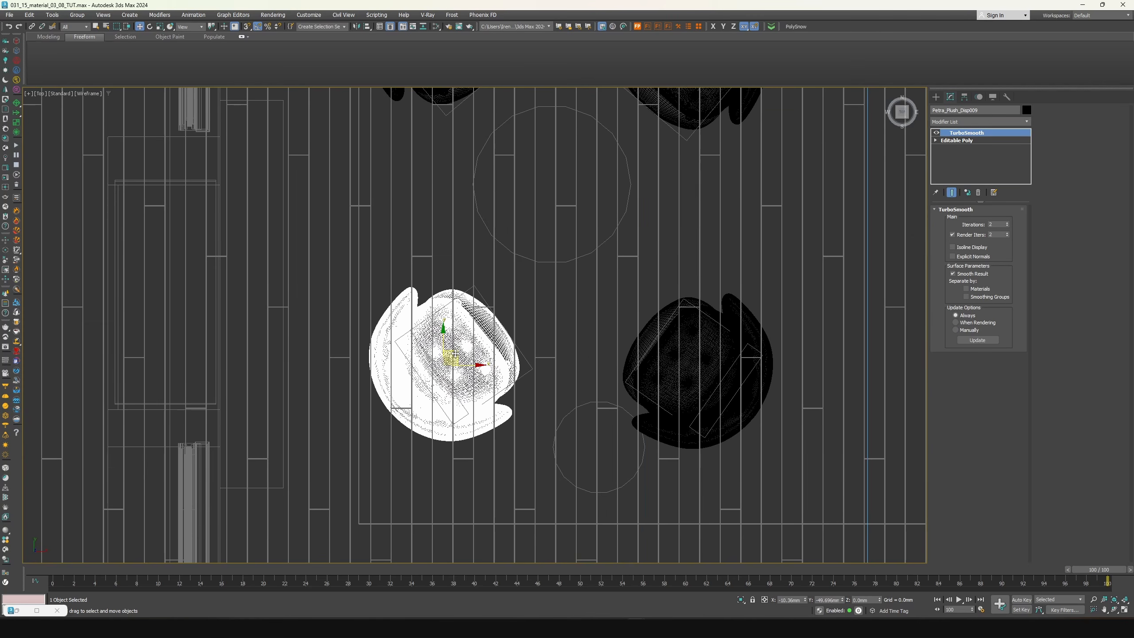
In the camera view, remove the placeholder boxes inside the armchairs and lower the armchairs' TurboSmooth viewport iterations to the minimum
key(c)
key(ctrl+d)
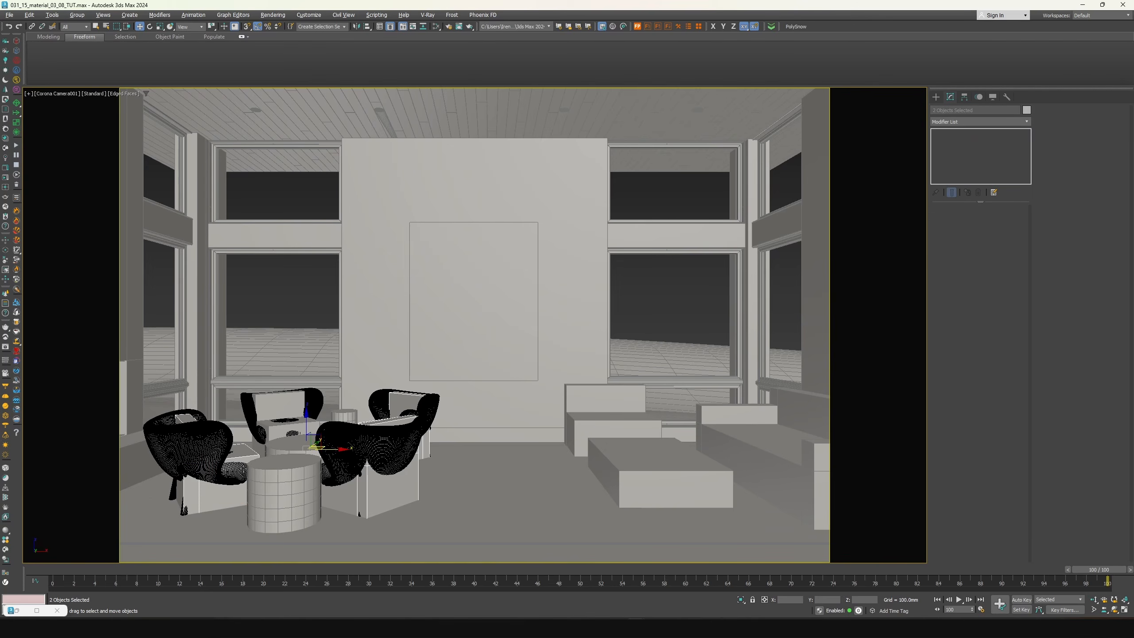
click(179, 456)
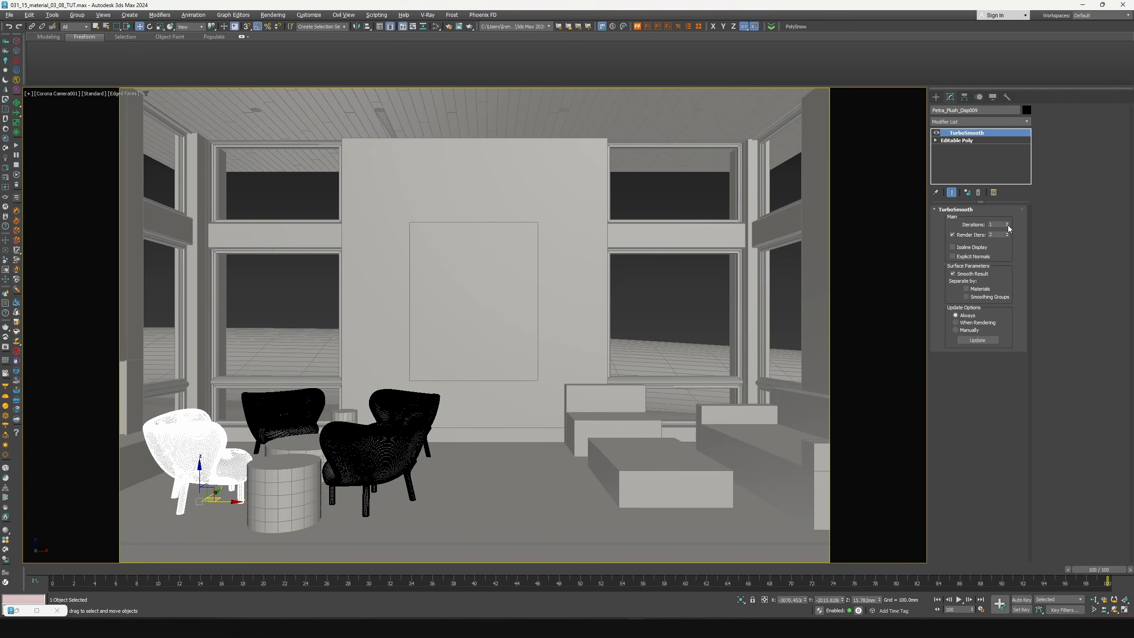
right_click(1009, 226)
click(405, 398)
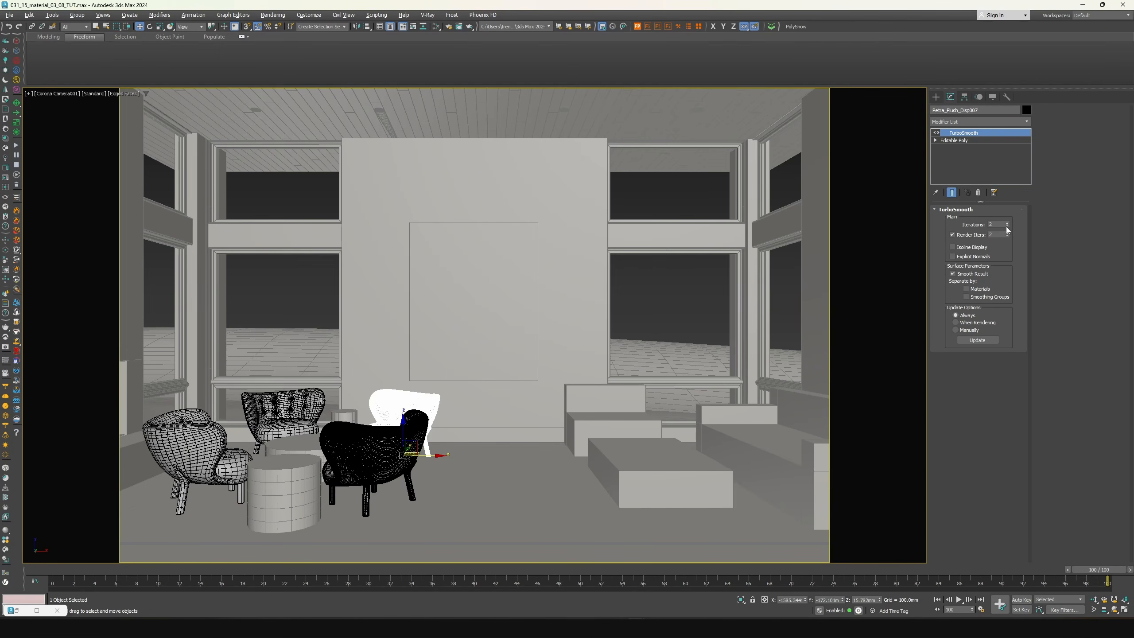
click(372, 437)
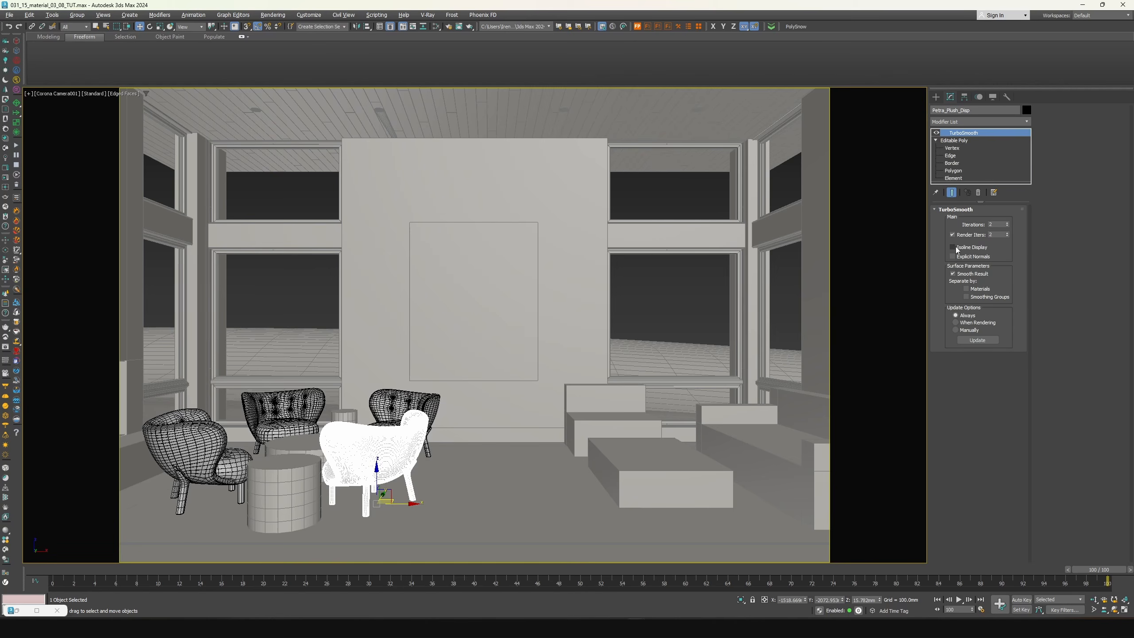
right_click(1008, 226)
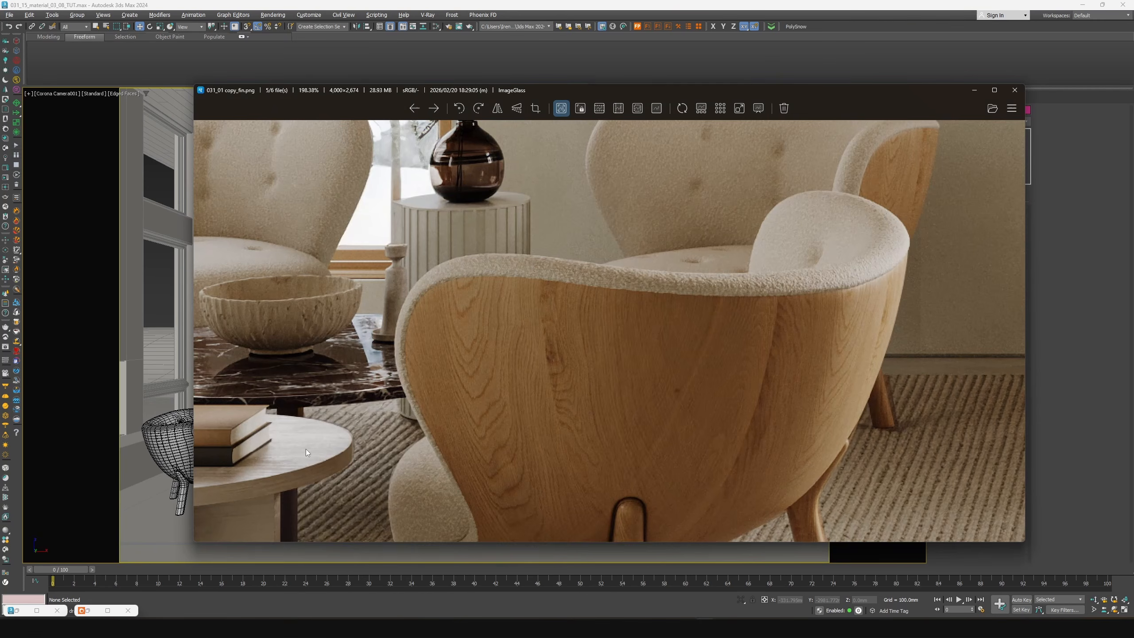
Set the front side table cylinder's height segments to 1 and convert it to an Editable Poly in the full scene
drag(306, 449, 609, 210)
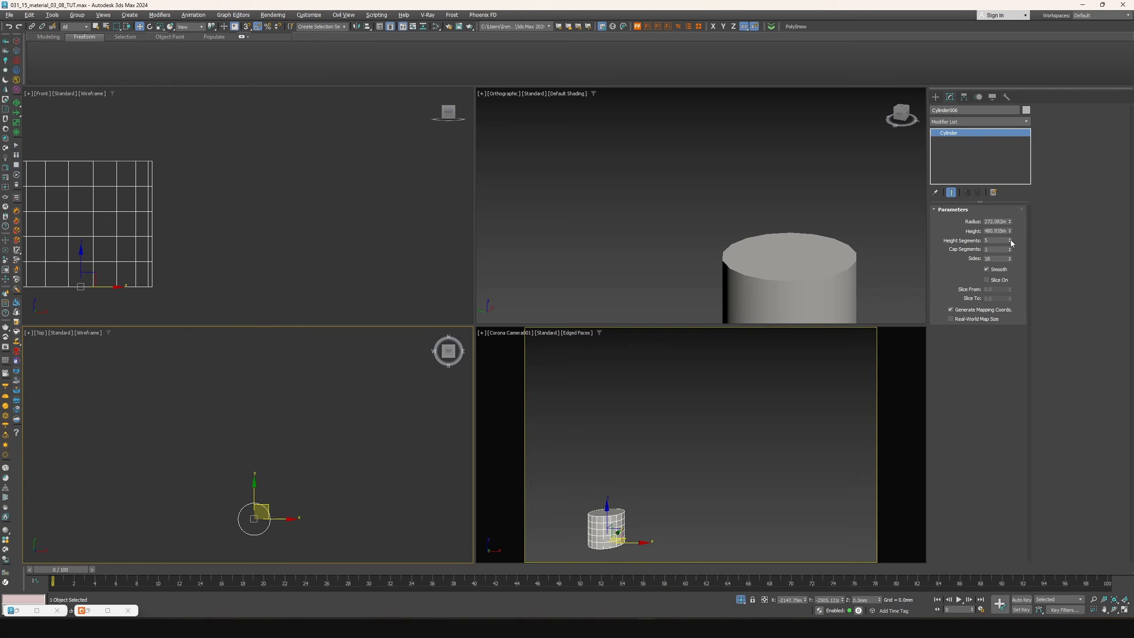
drag(1011, 241, 1011, 265)
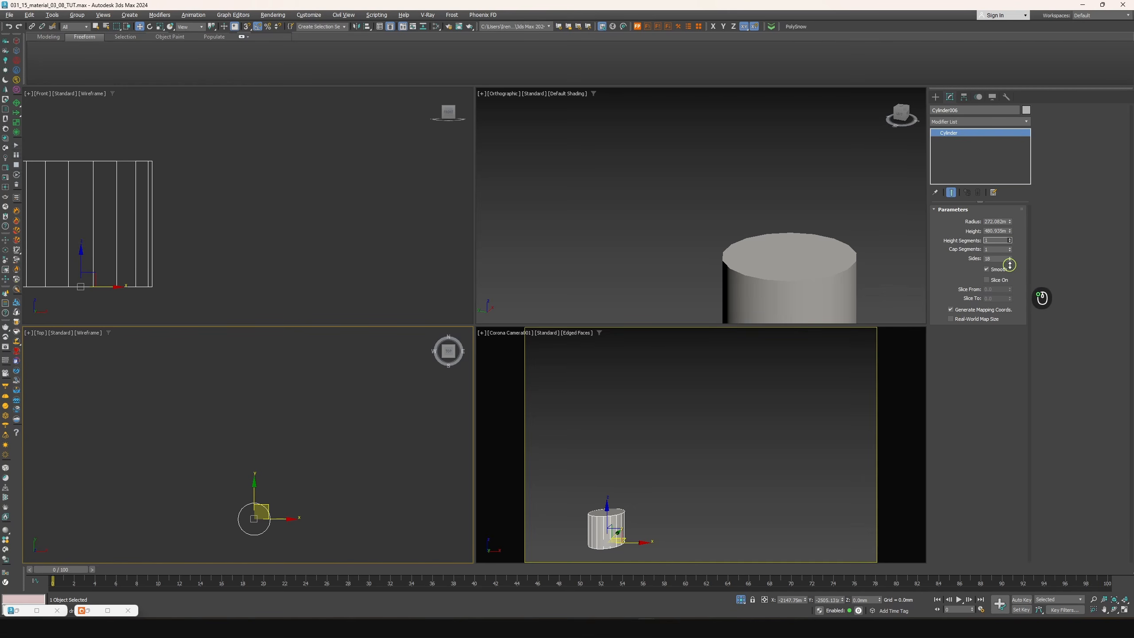
key(alt+w)
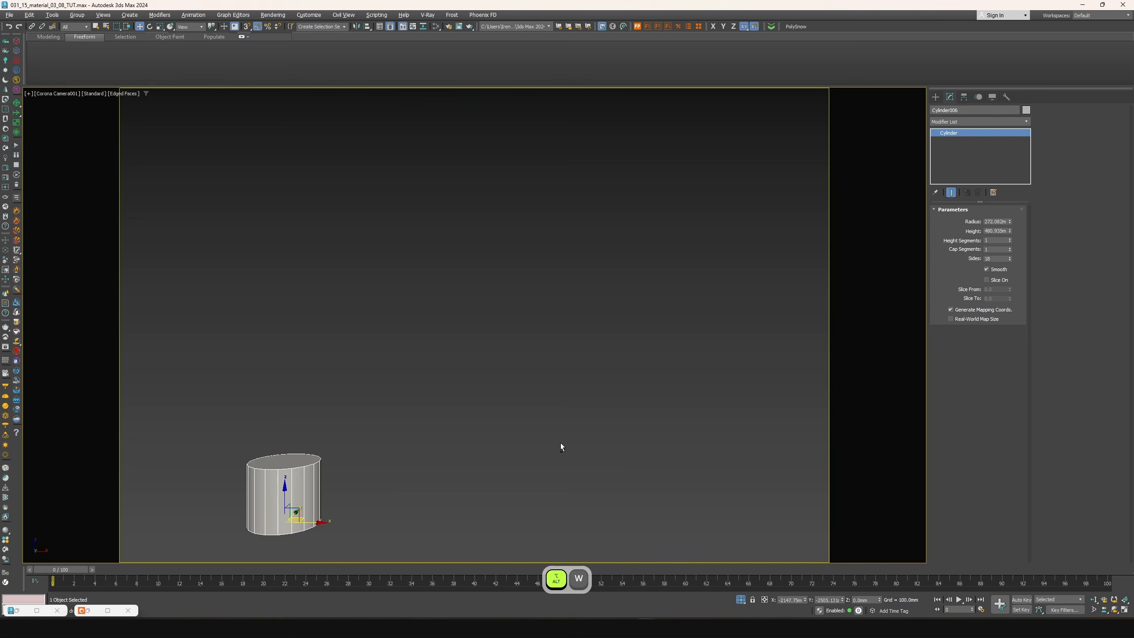
right_click(422, 386)
click(460, 341)
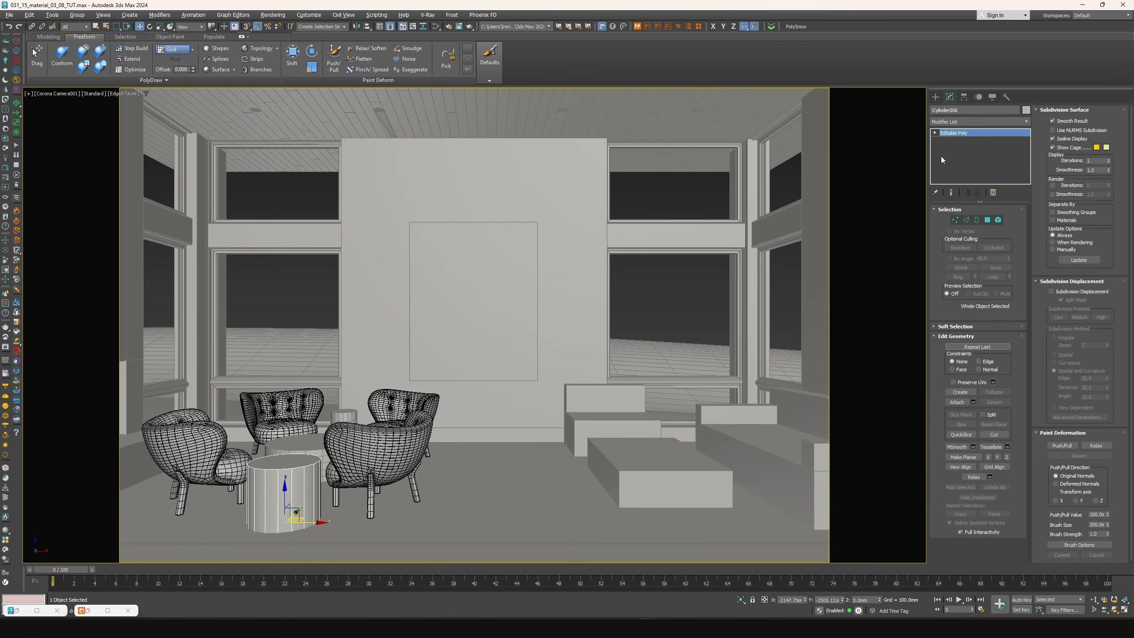
Raise the cylinder's bottom ring of vertices to reduce it to a thin tabletop disc
click(935, 132)
click(952, 141)
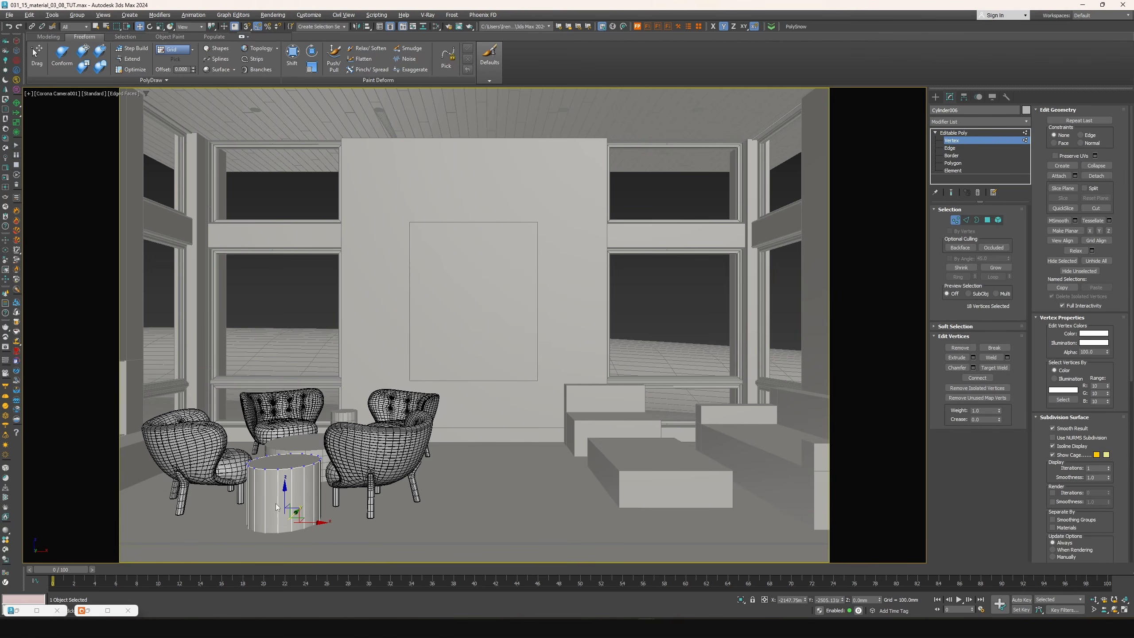
drag(284, 502, 274, 446)
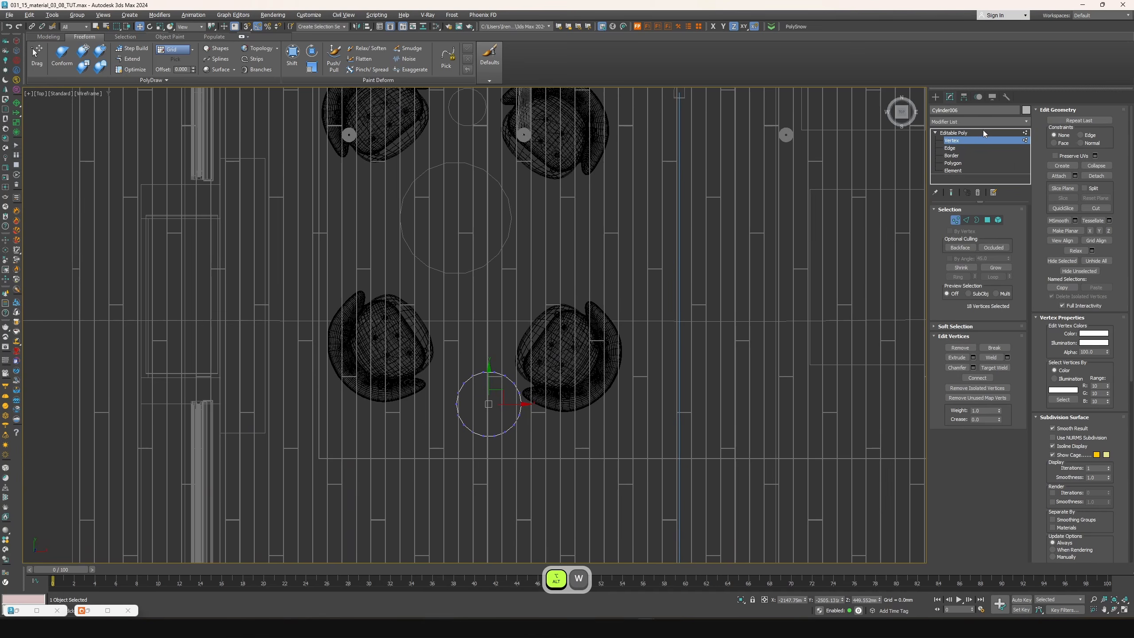
click(965, 134)
Create a narrow box about 484 mm long, 51 mm wide and 93 mm high across the middle of the round tabletop
click(936, 97)
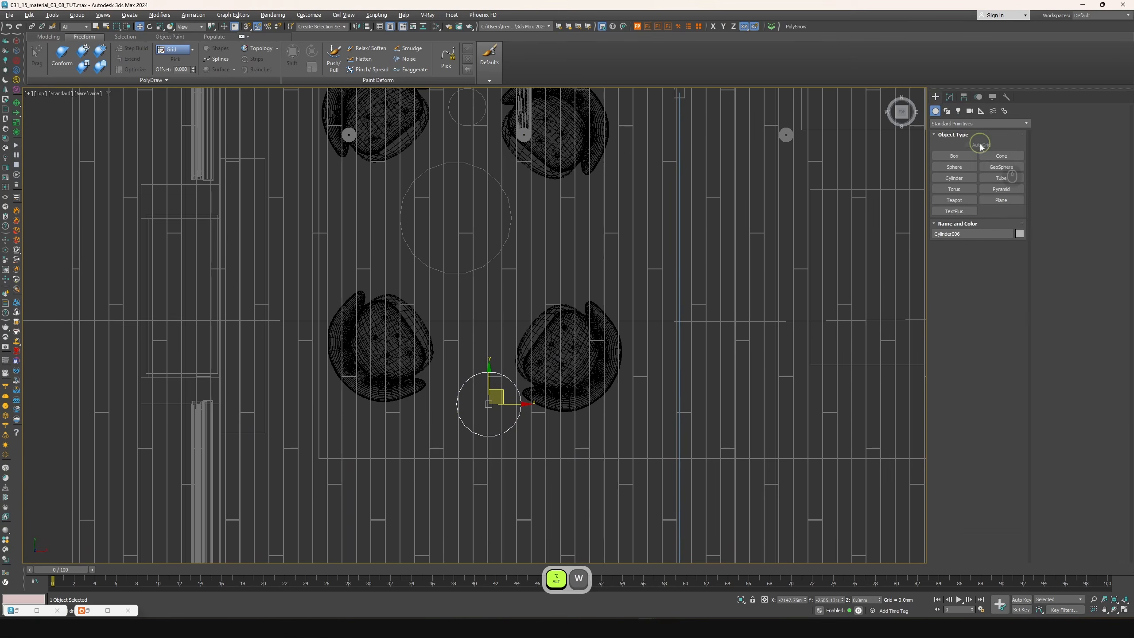
click(964, 155)
scroll(491, 402, up, 8)
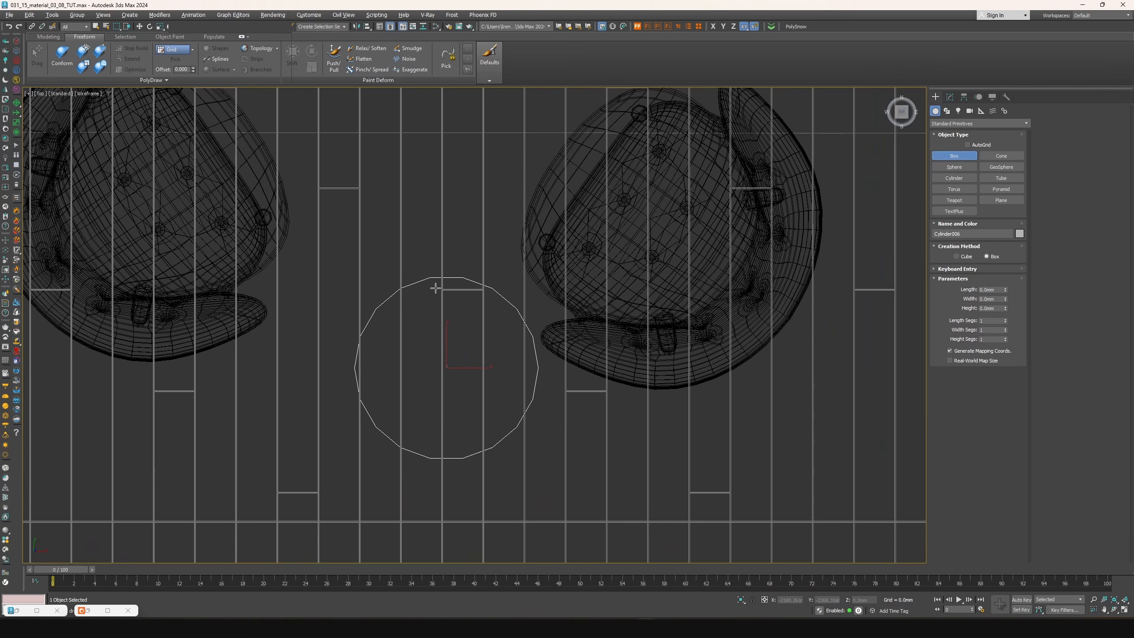
drag(437, 287, 451, 450)
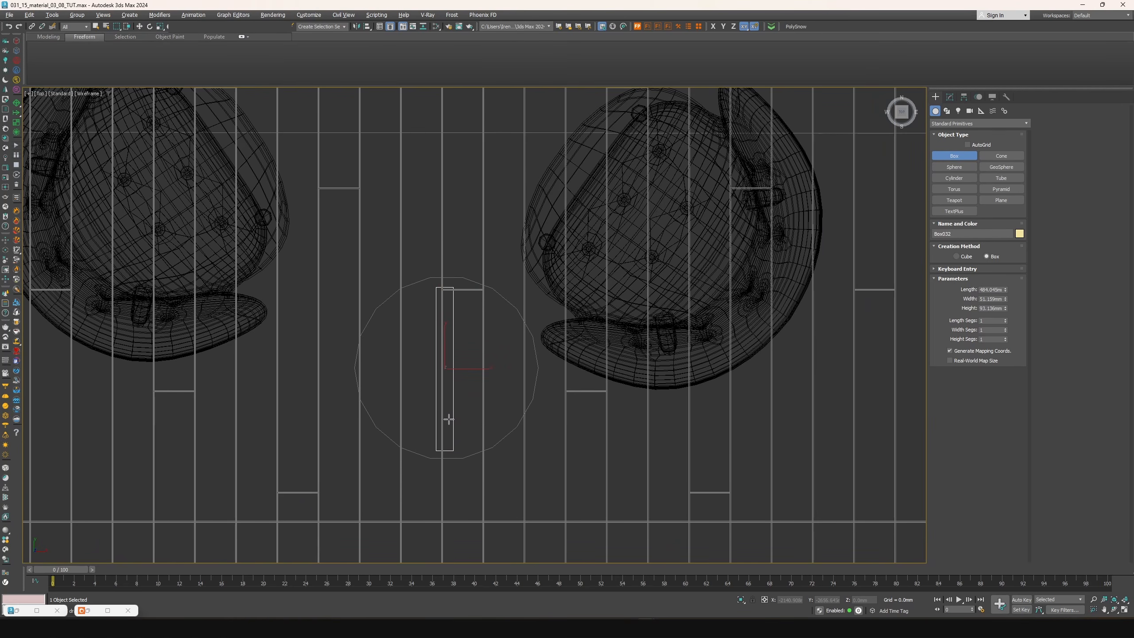
Select the round tabletop together with the new box, isolate both and show them in four viewports
click(96, 26)
ctrl+click(465, 272)
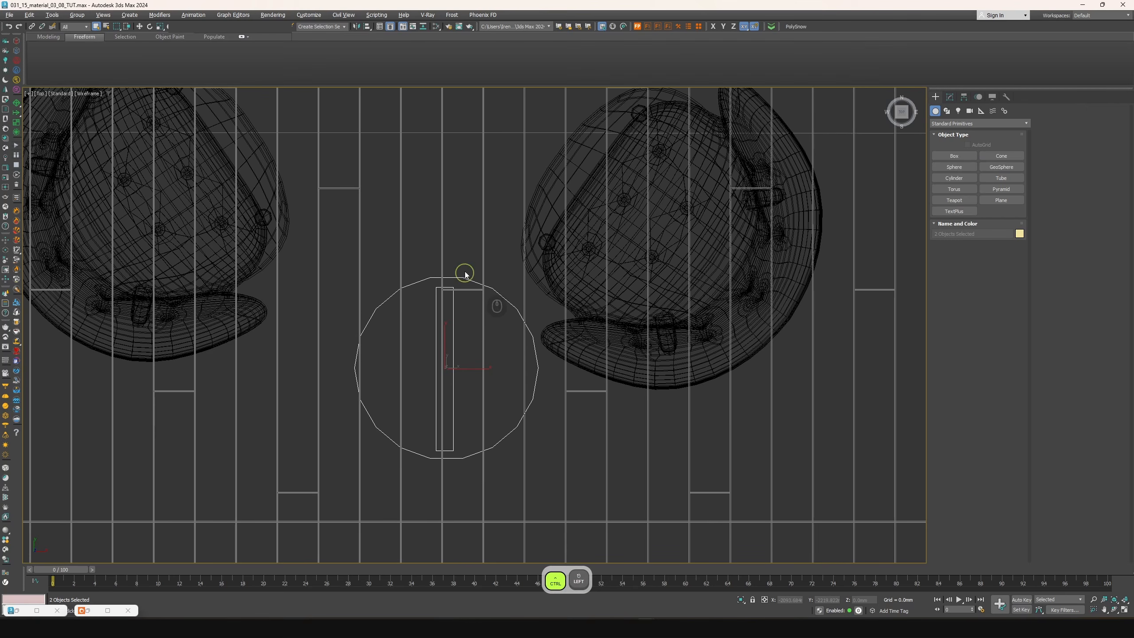
right_click(465, 175)
click(474, 183)
key(alt+w)
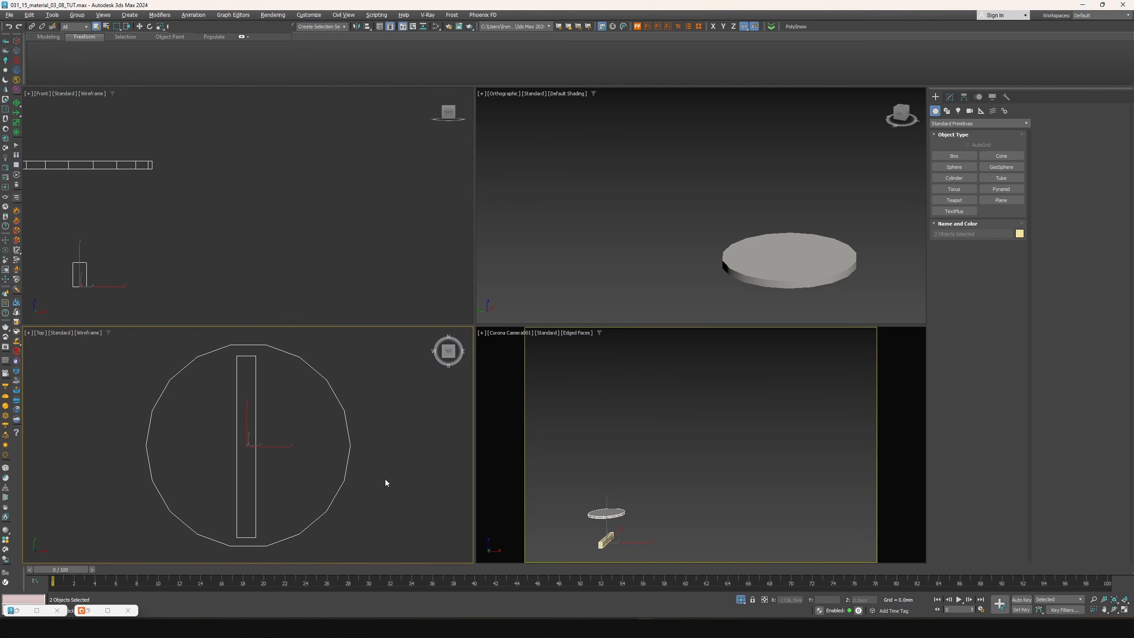
click(260, 473)
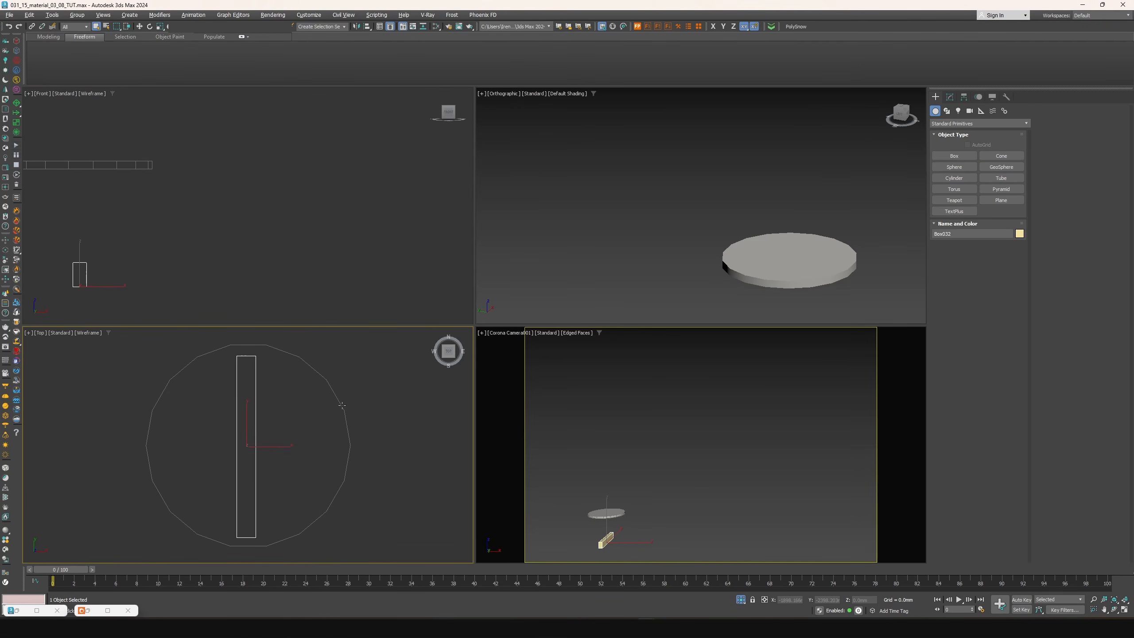
key(alt+a)
key(w)
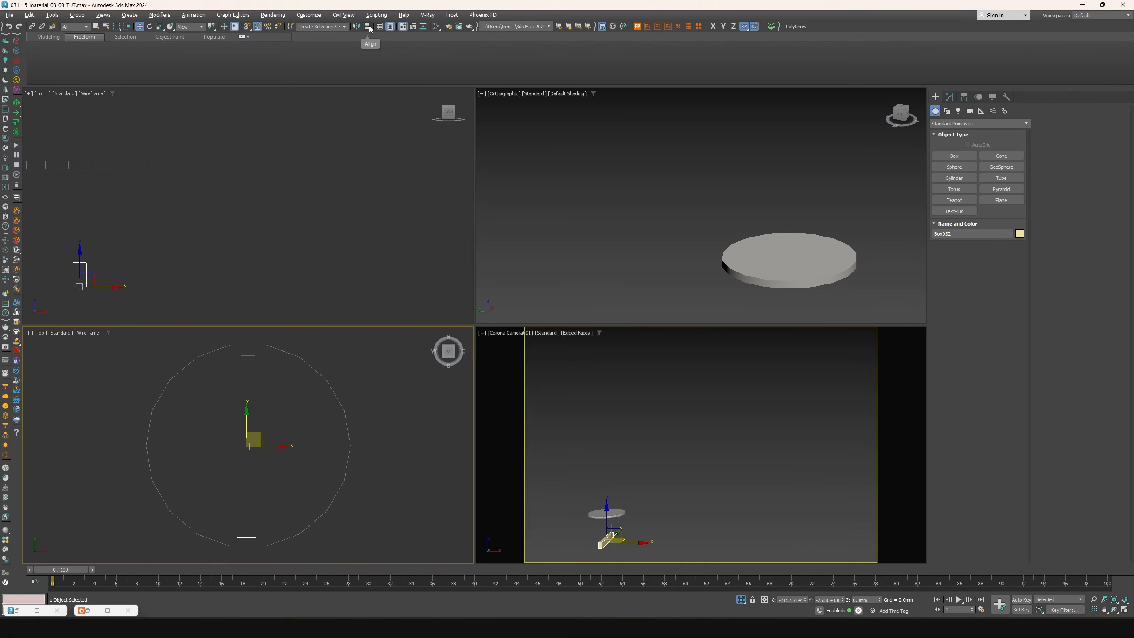
key(alt+a)
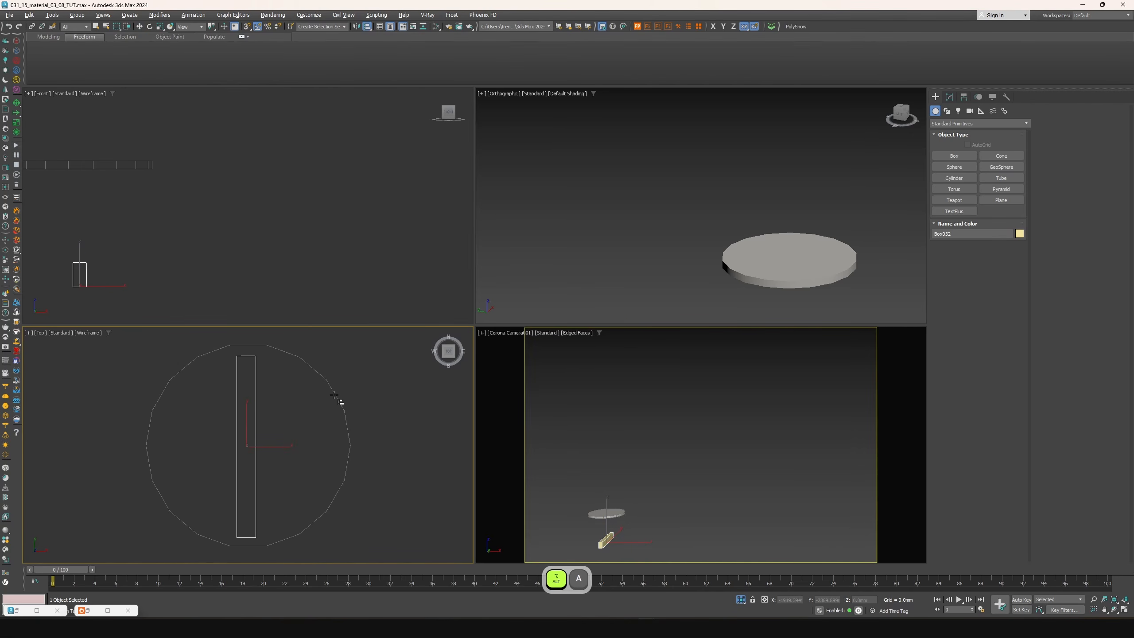
click(335, 396)
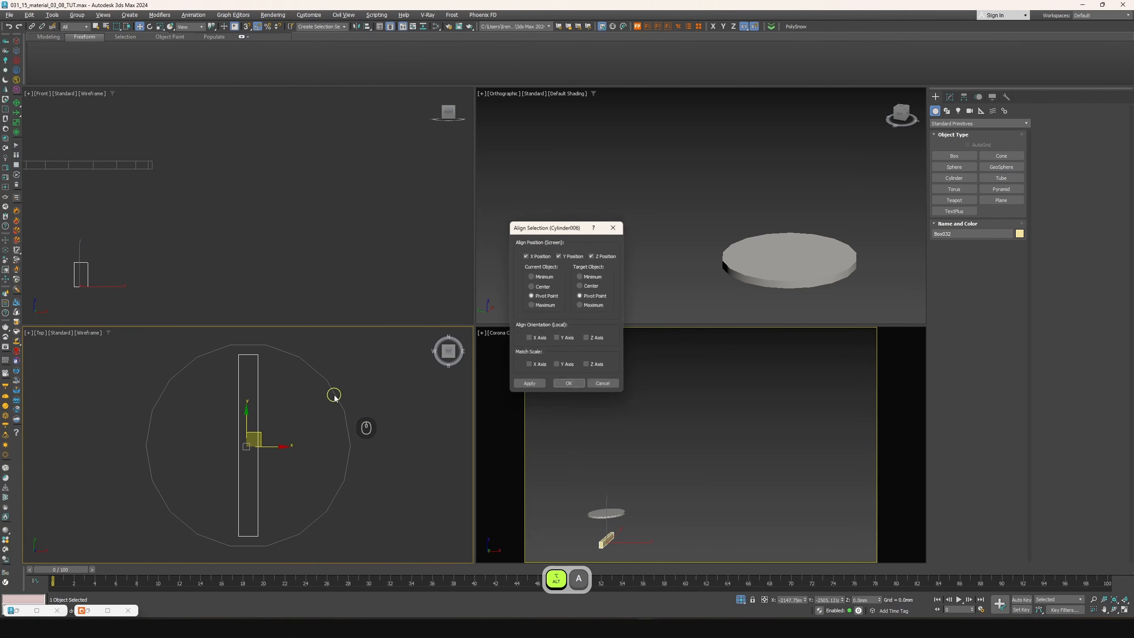
click(548, 288)
click(586, 286)
click(593, 256)
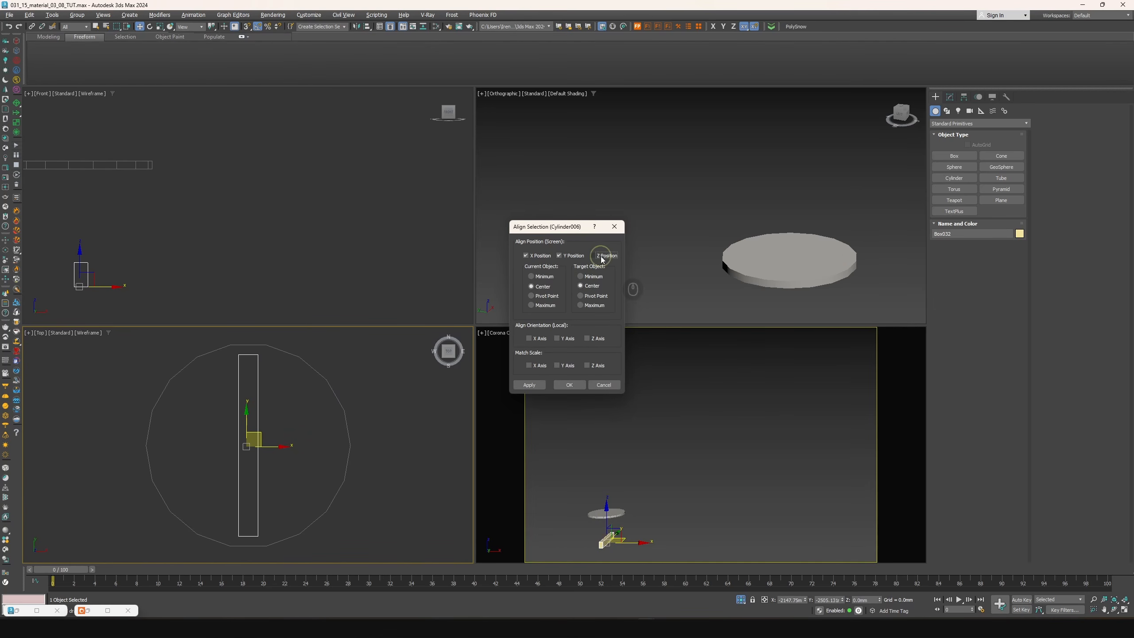
click(614, 229)
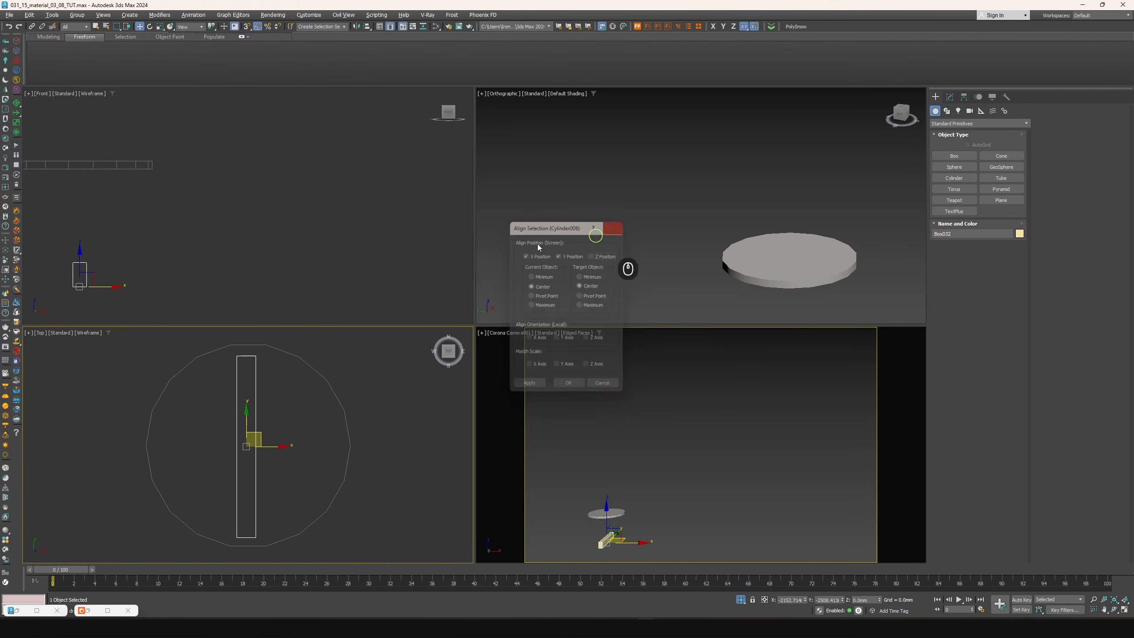
Raise the box to the tabletop's underside, about 450 mm high, and set its width to 30 mm and its length to 330 mm
middle_drag(126, 252, 298, 239)
click(951, 97)
drag(1005, 240, 930, 78)
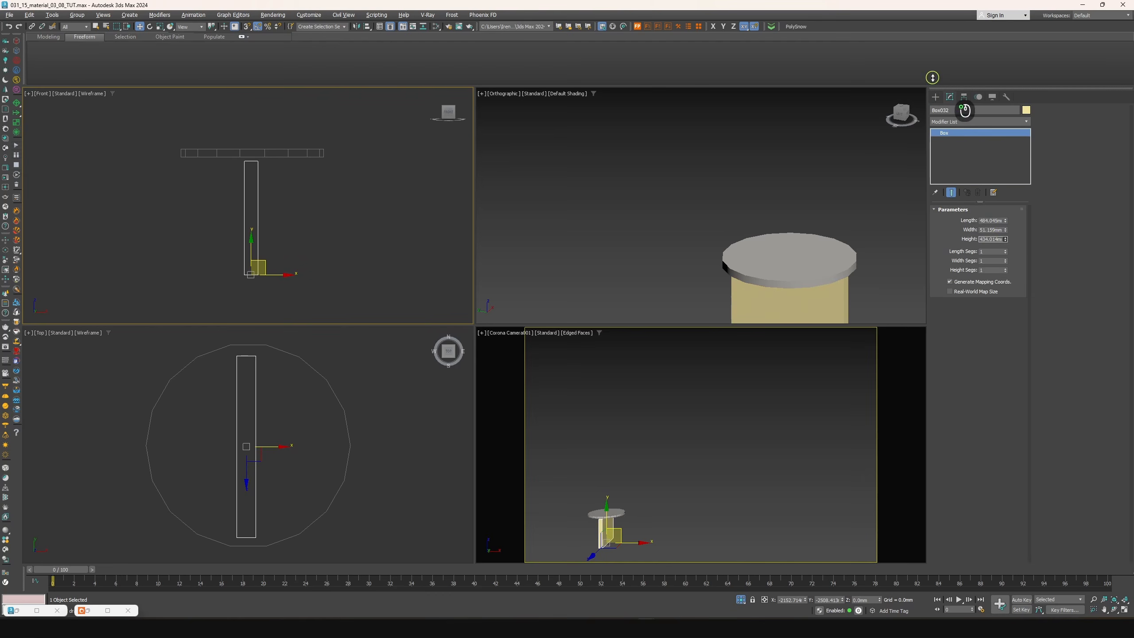
middle_drag(340, 380, 343, 378)
double_click(984, 231)
text(30)
key(Return)
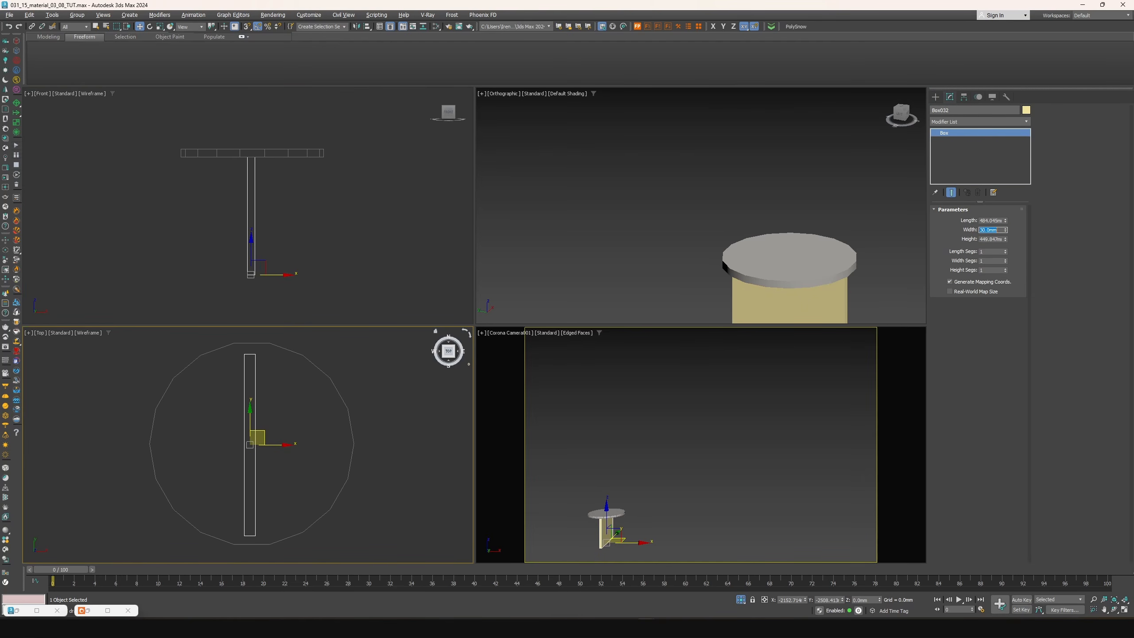
drag(1005, 221, 1004, 231)
double_click(987, 222)
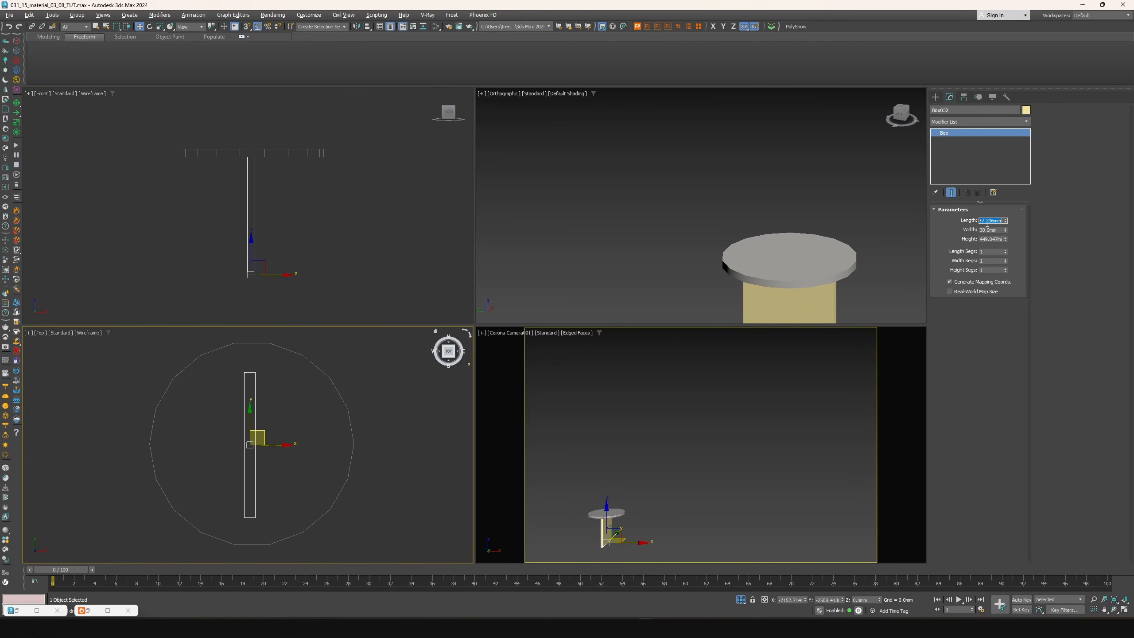
text(330)
key(Return)
Align the upright box with the round tabletop, matching pivot point to pivot point on the X, Y and Z positions
key(alt+a)
click(317, 367)
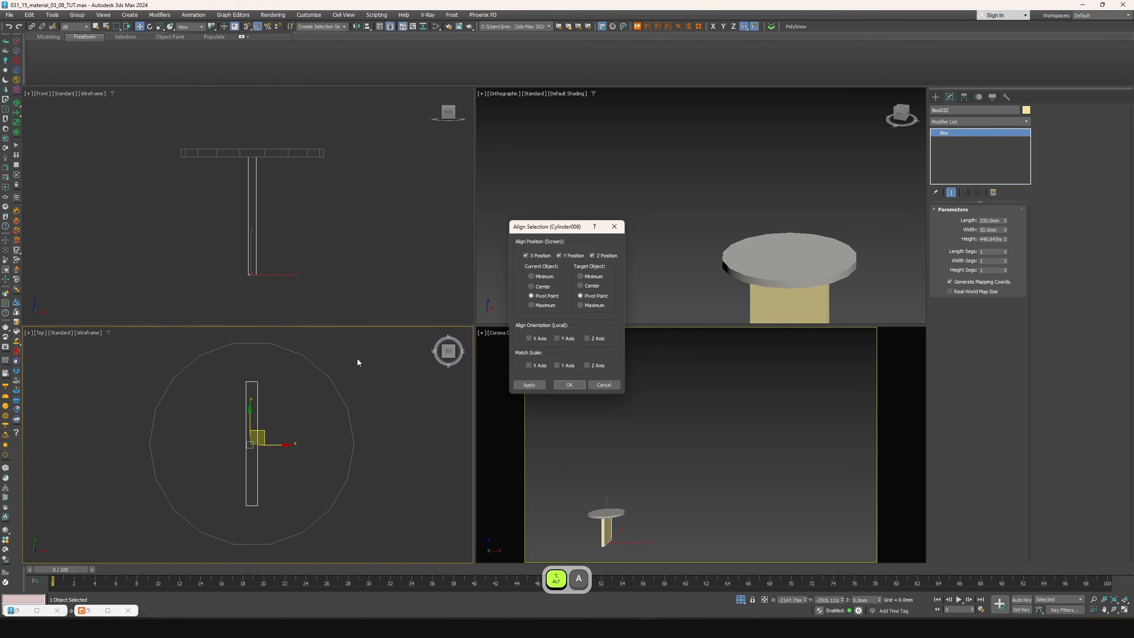
click(571, 384)
Make one instanced copy of the upright box, rotated 90 degrees about the vertical axis to form a cross-shaped base
key(e)
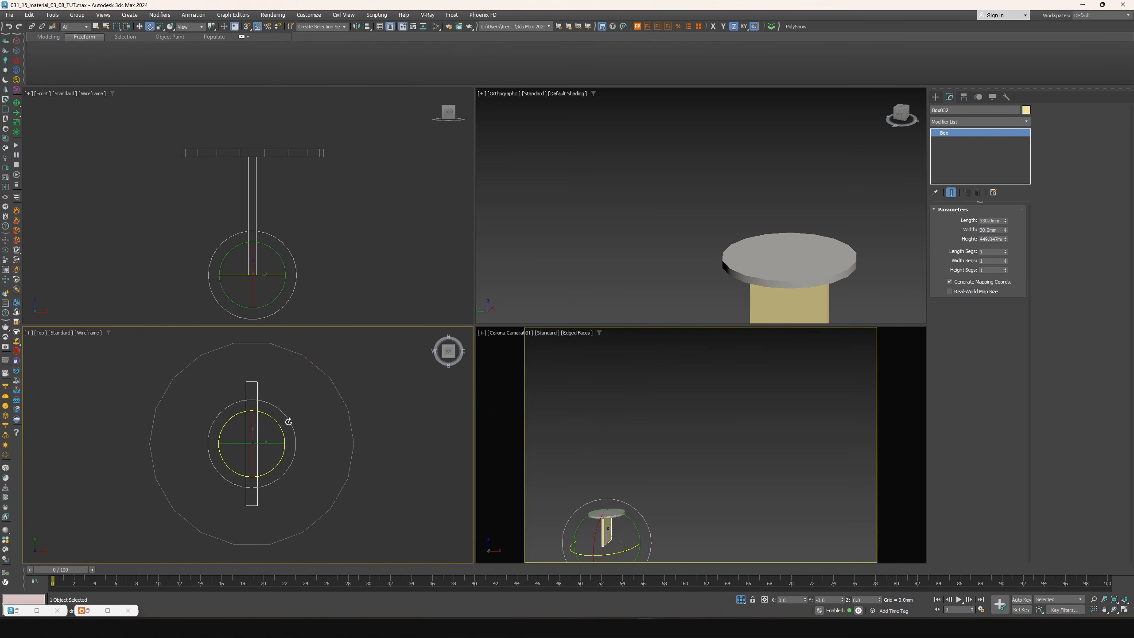
shift+drag(271, 413, 296, 451)
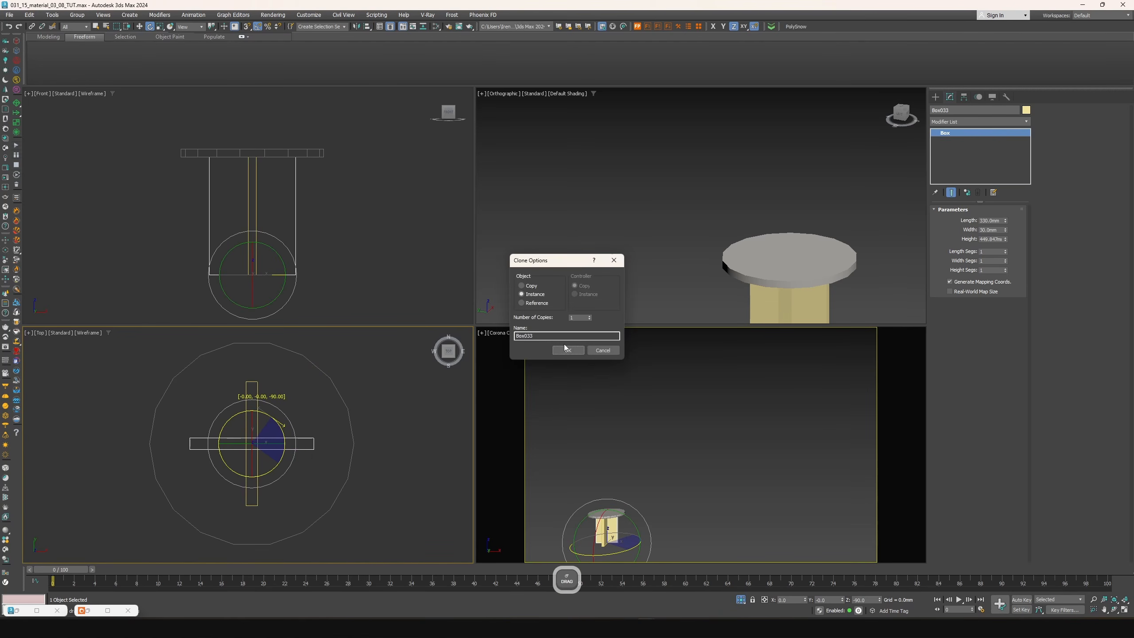
click(568, 350)
Select both crossed base boxes and give them a light grey object colour
key(alt+w)
ctrl+click(278, 515)
click(1025, 110)
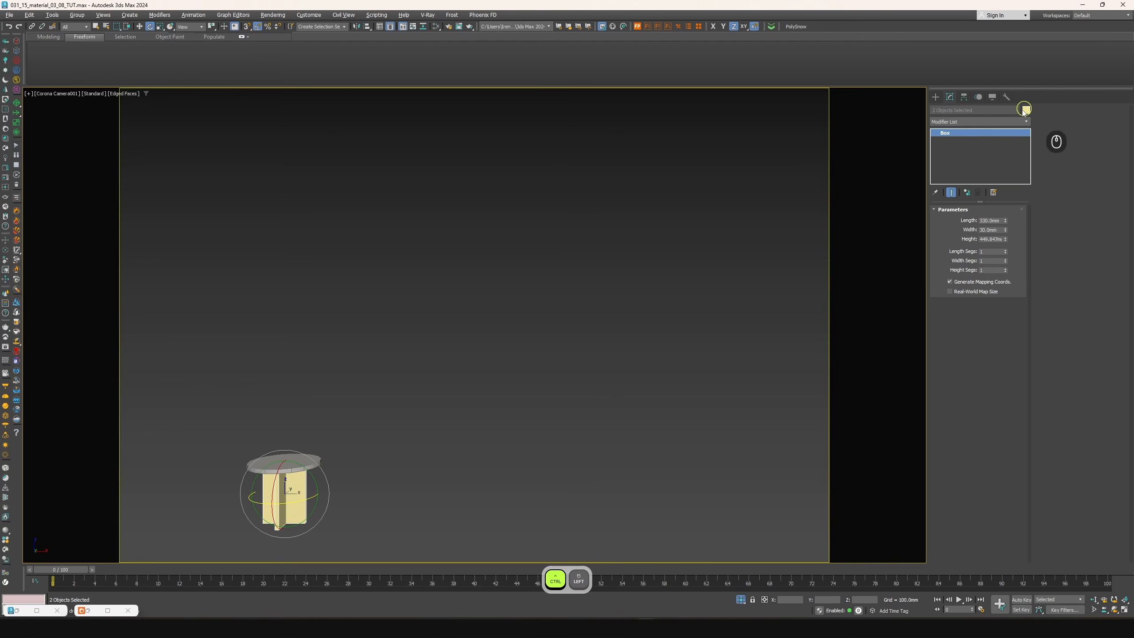
click(594, 334)
click(611, 359)
Convert one of the crossed boxes to an Editable Poly and attach the other box to it
right_click(469, 262)
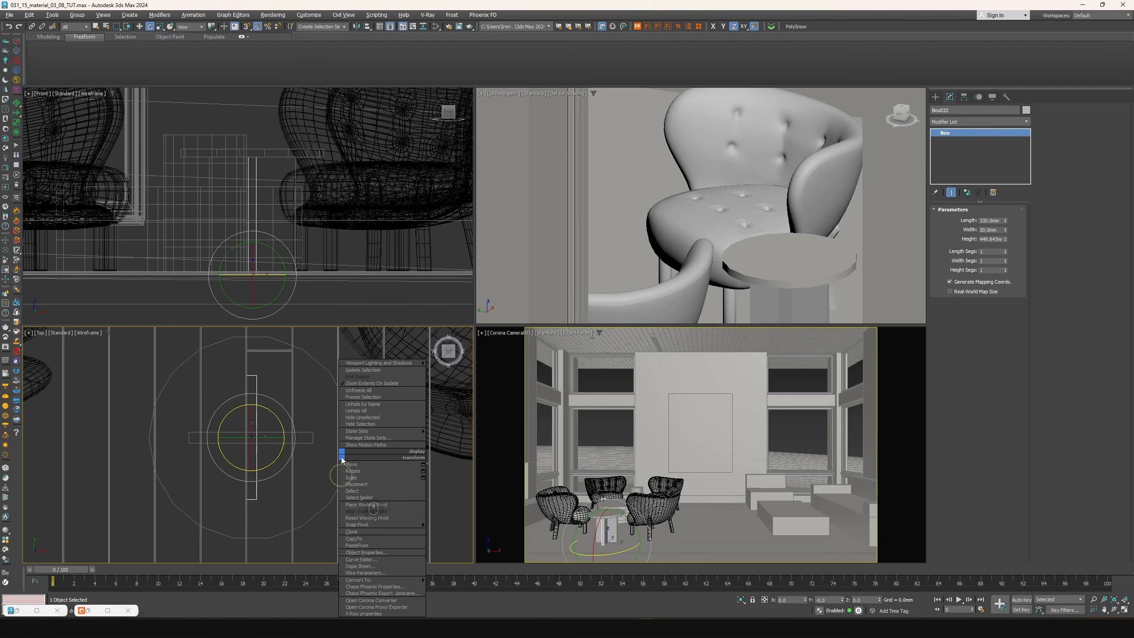
mouse_move(380, 579)
click(463, 586)
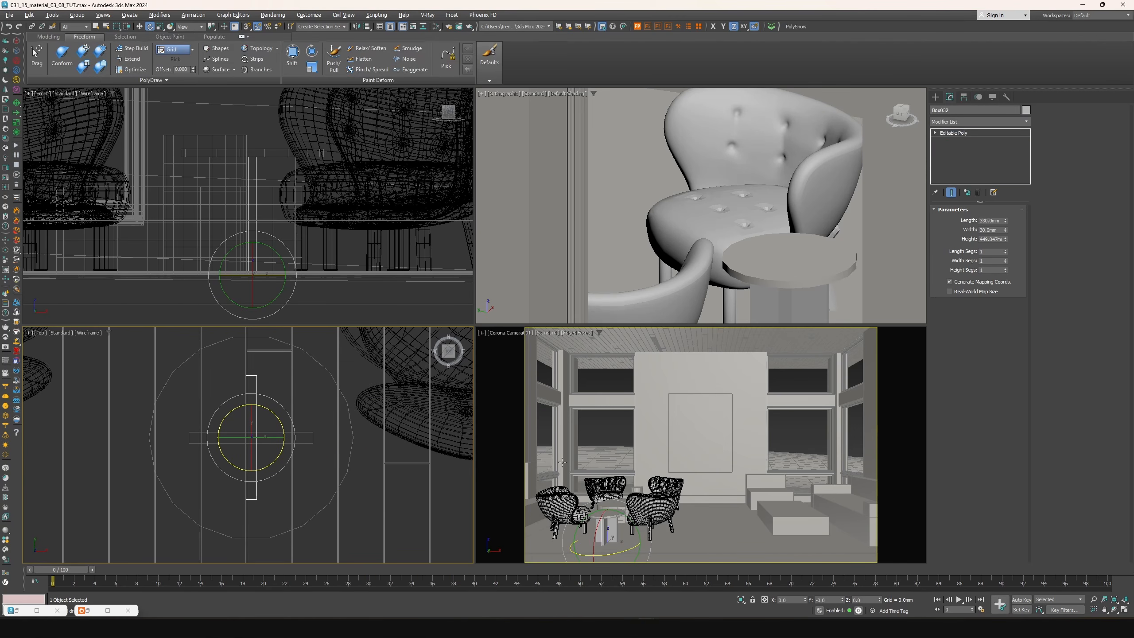
click(957, 402)
click(316, 440)
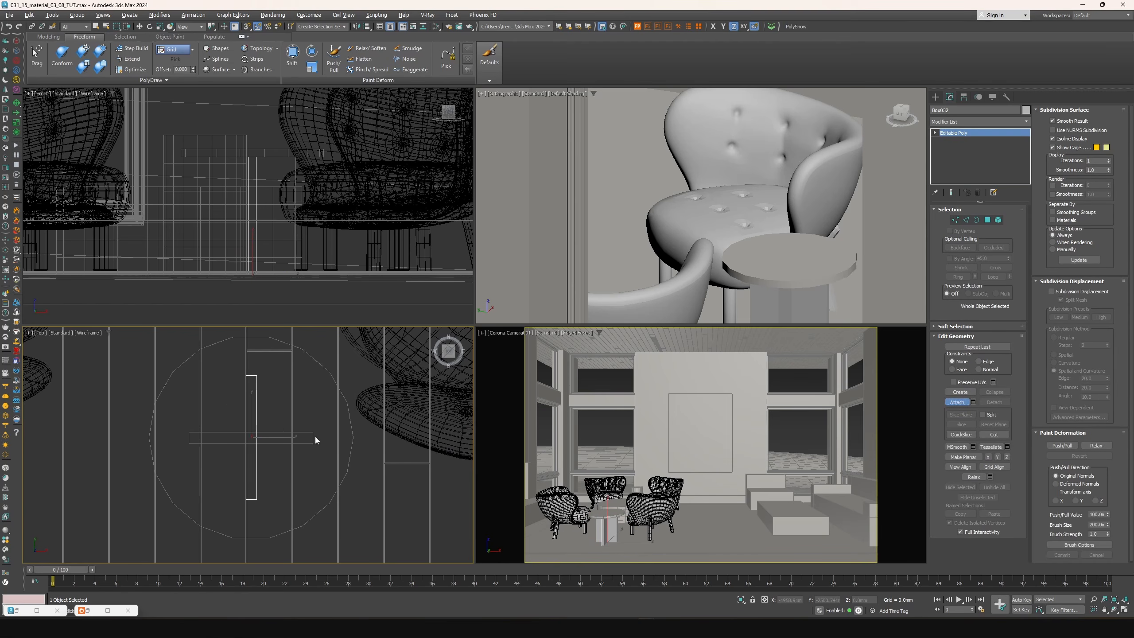
click(280, 443)
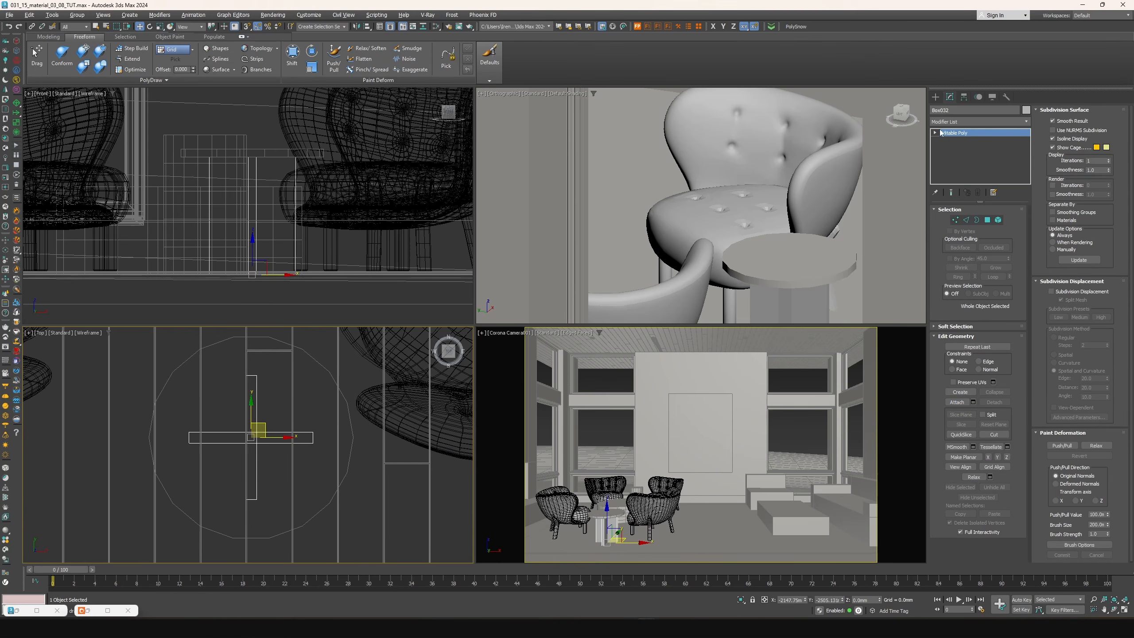
Select the round tabletop on its own and isolate it from the rest of the scene
key(1)
scroll(317, 279, down, 2)
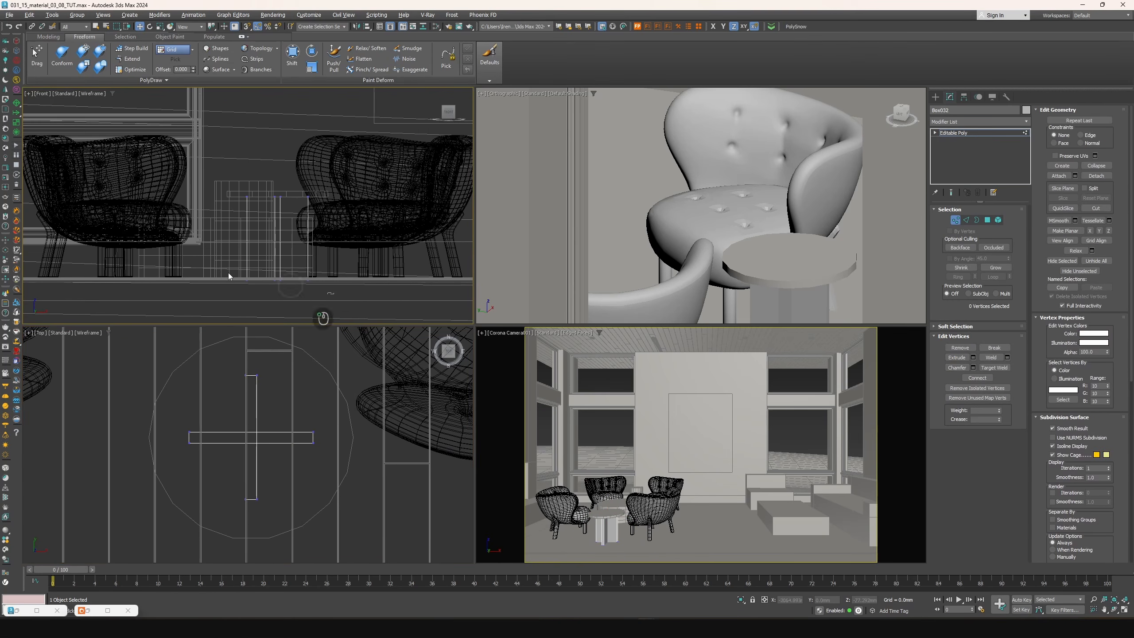
drag(112, 254, 303, 239)
scroll(274, 279, up, 7)
scroll(283, 269, up, 3)
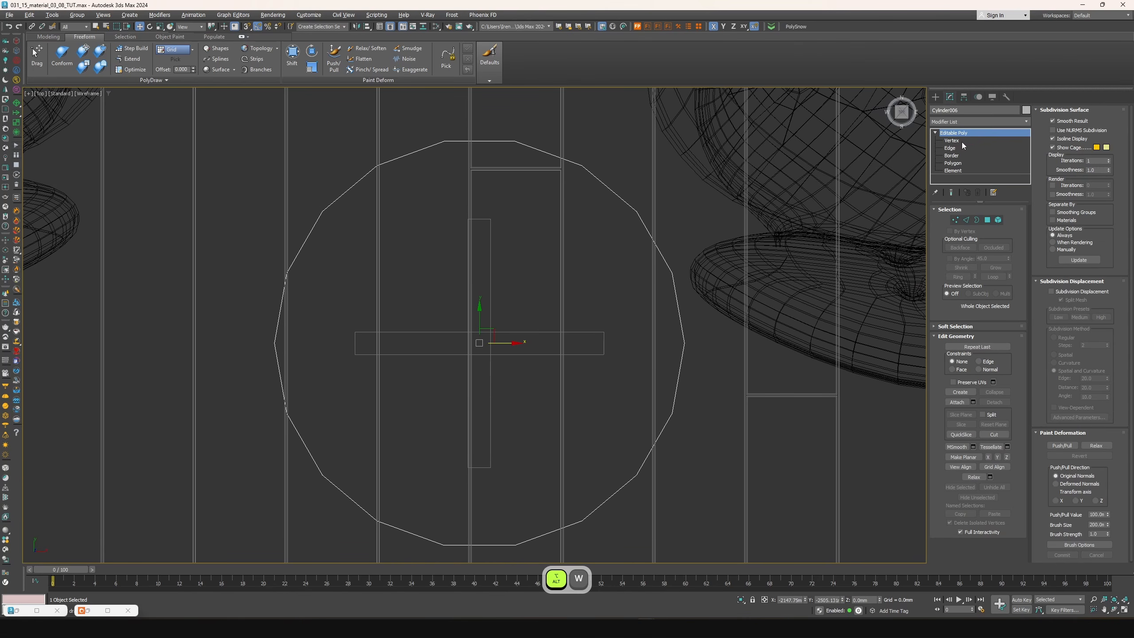
right_click(471, 273)
click(484, 188)
key(alt+w)
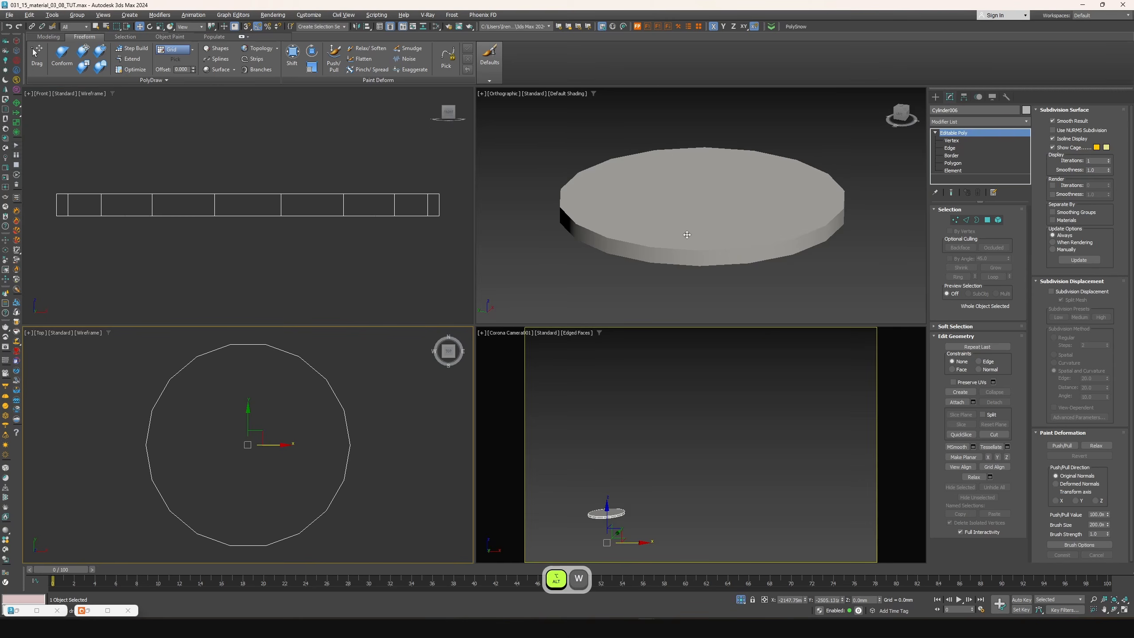
key(alt+w)
key(alt+w)
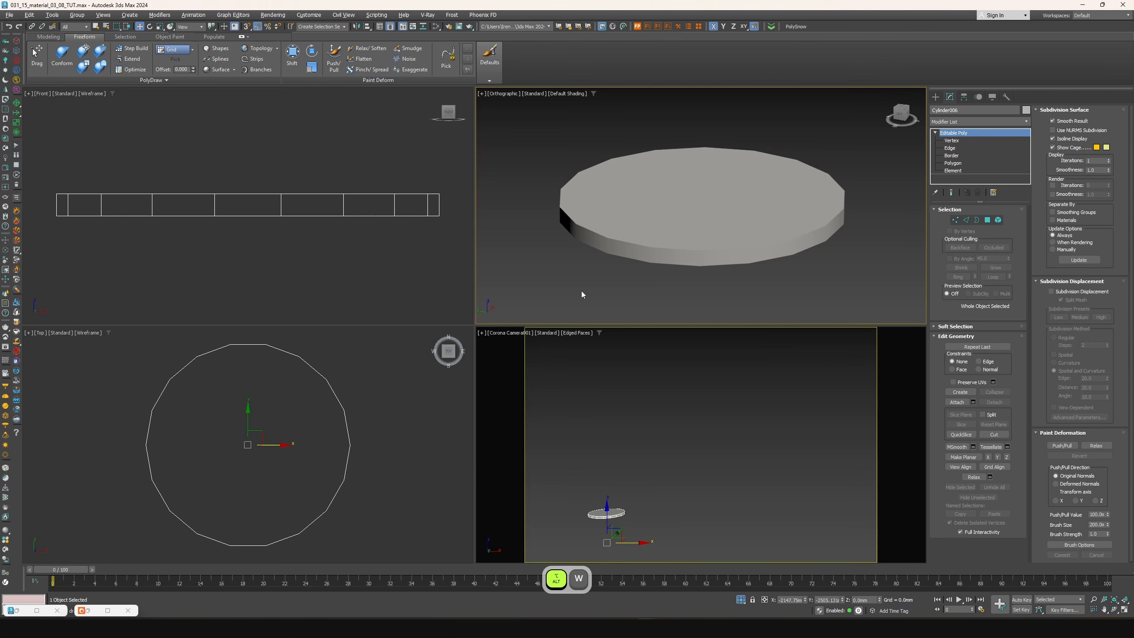
Create a 16-sided cylinder from the tabletop's centre in the top view, about 271 mm in radius and 309 mm high
key(alt+w)
click(936, 97)
click(950, 178)
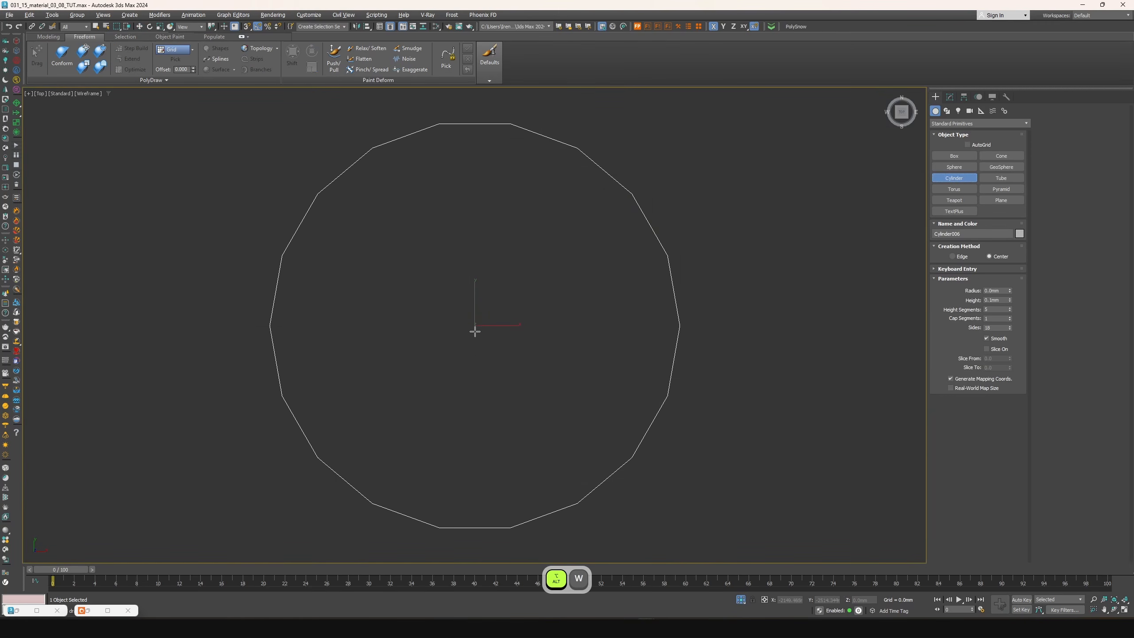
drag(475, 326, 514, 529)
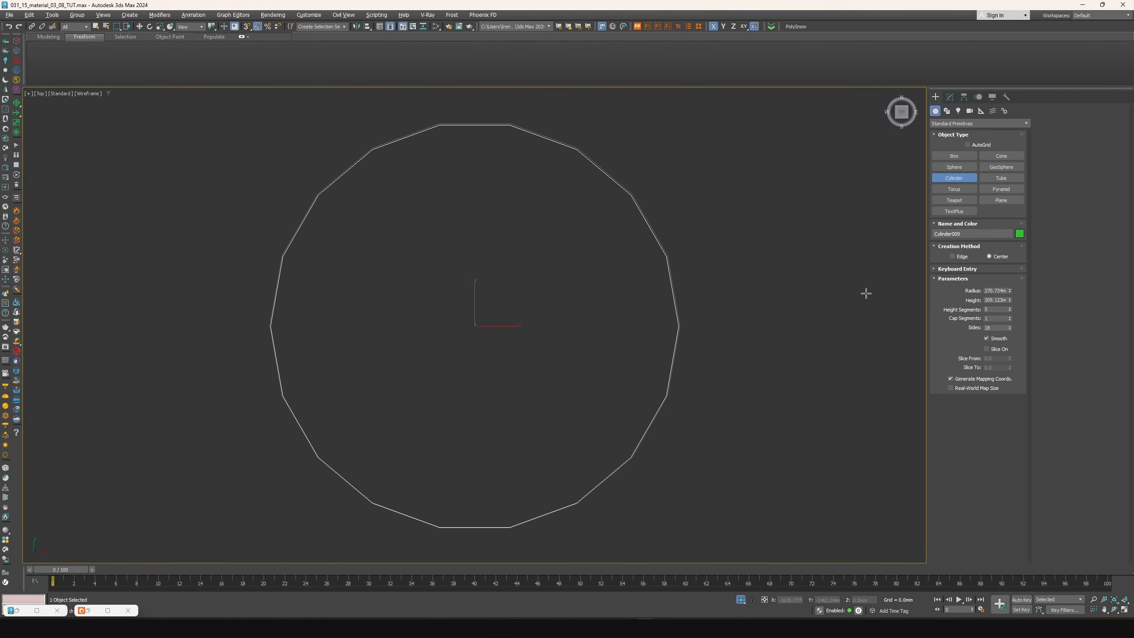
scroll(1005, 328, down, 2)
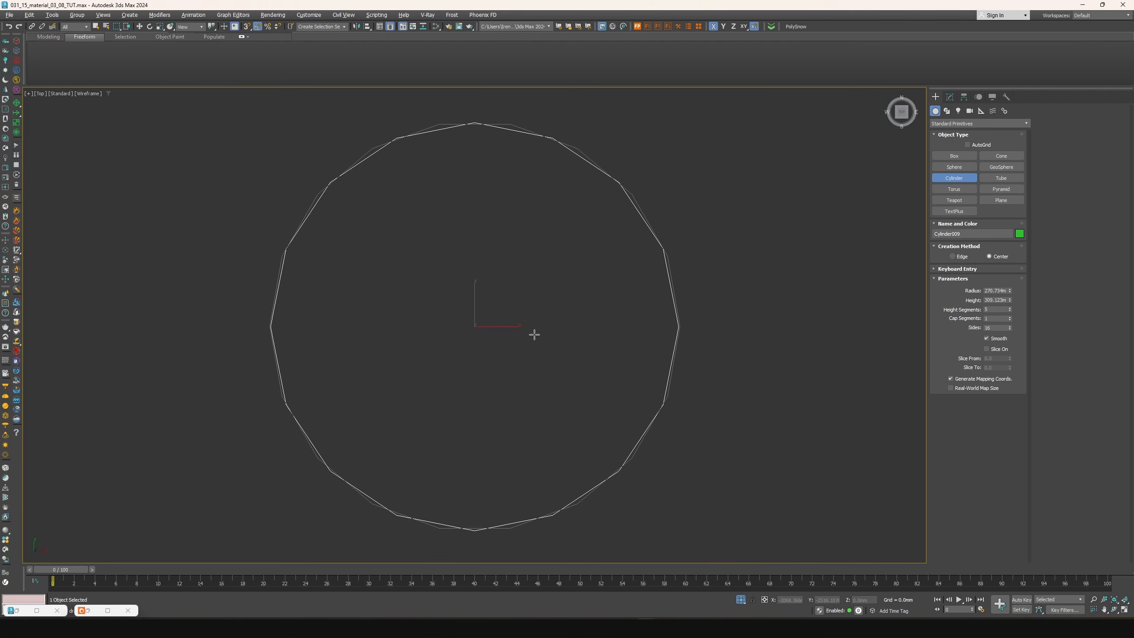
Align the new cylinder with the old tabletop, pivot point to pivot point on all three axes
key(alt+a)
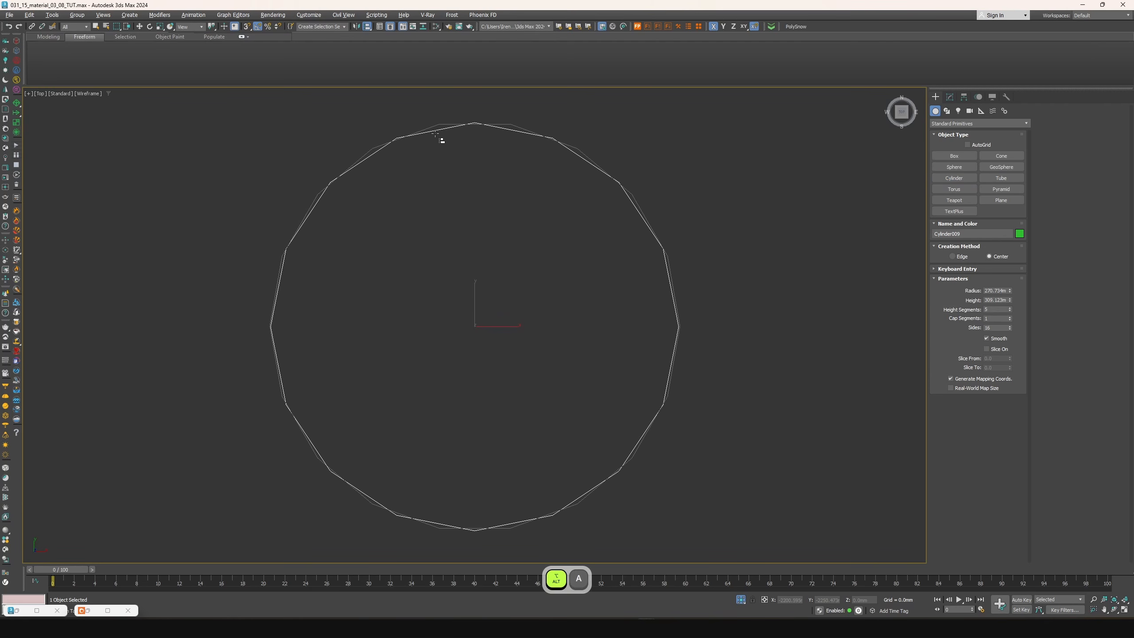
click(439, 126)
click(570, 384)
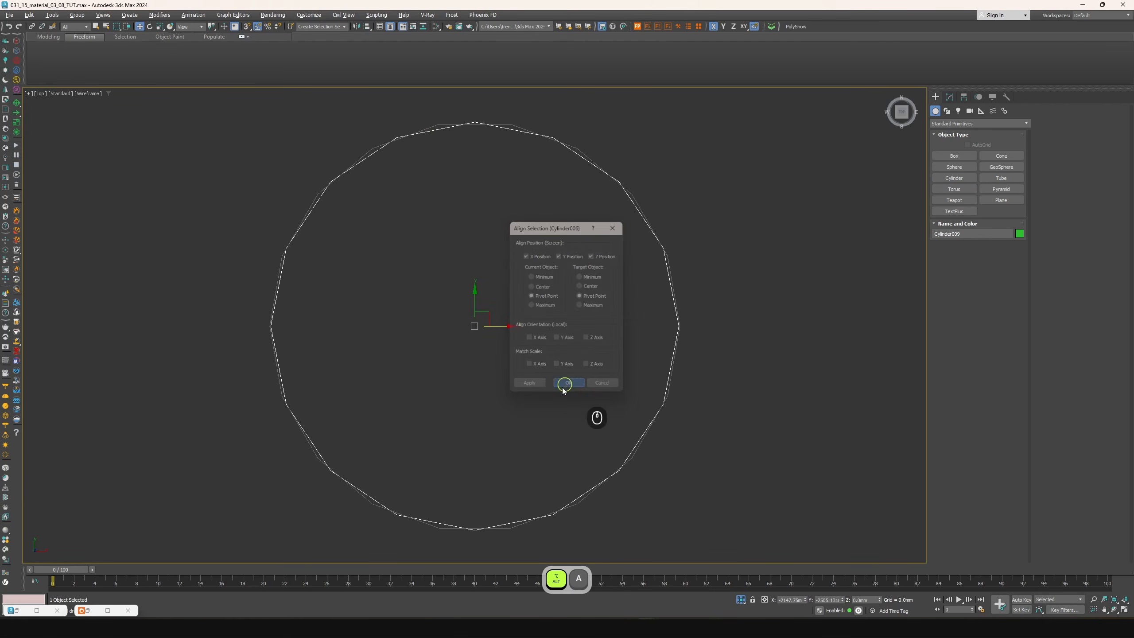
Set the new cylinder's height segments to 1 and snap it upward so its top meets the old tabletop's upper face
key(alt+w)
click(950, 97)
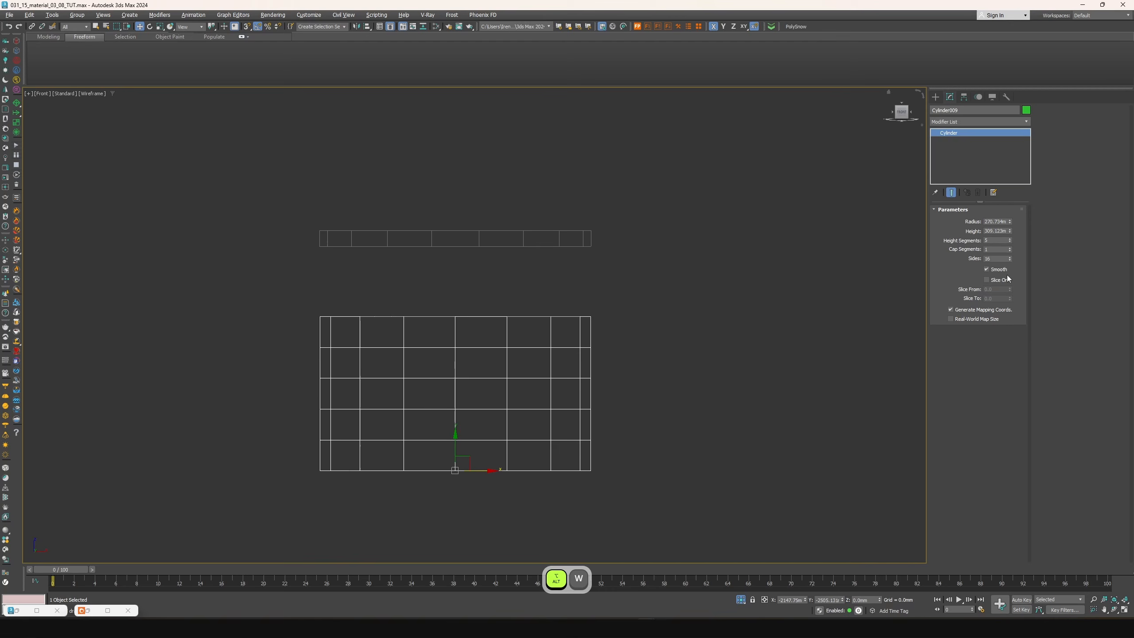
right_click(1010, 241)
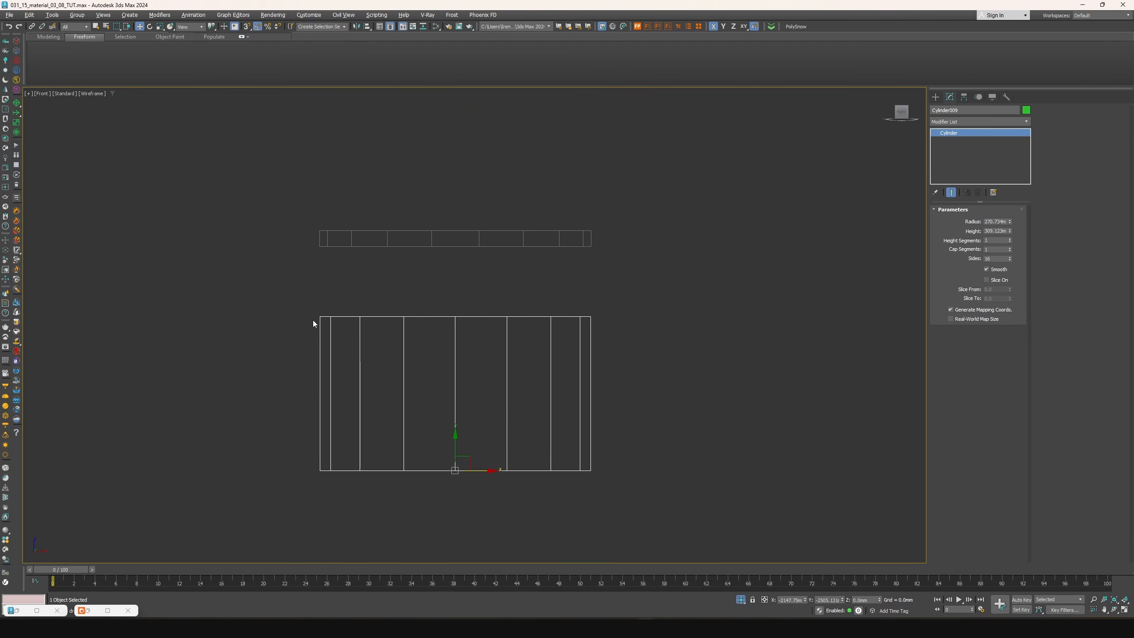
mouse_move(319, 319)
mouse_down()
mouse_move(355, 302)
mouse_move(352, 261)
mouse_move(451, 440)
mouse_up()
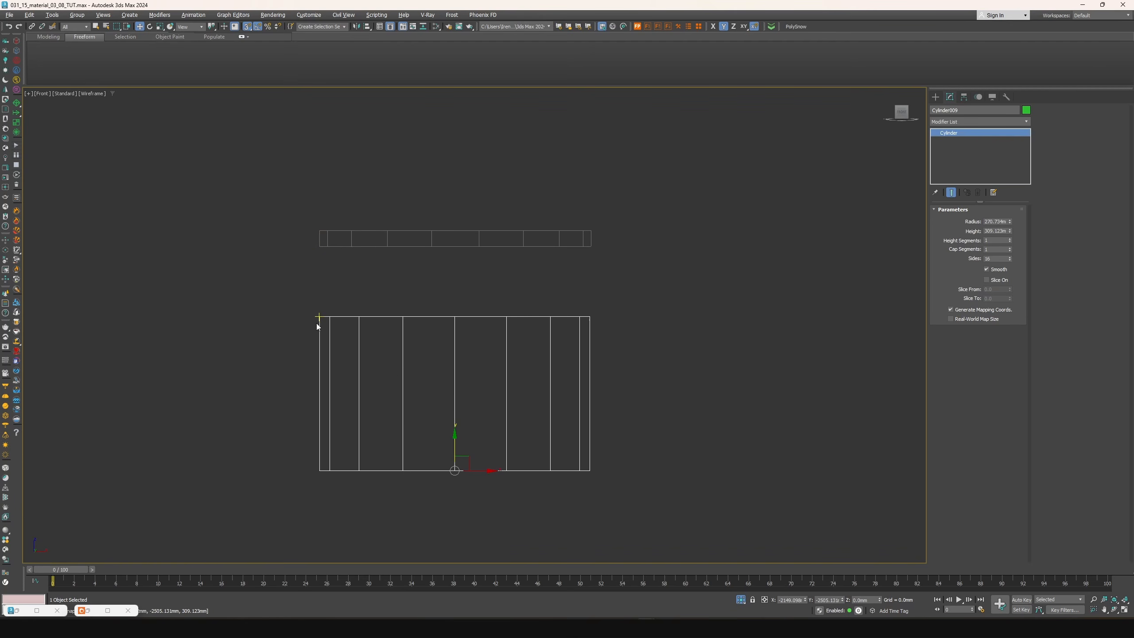
drag(319, 318, 320, 230)
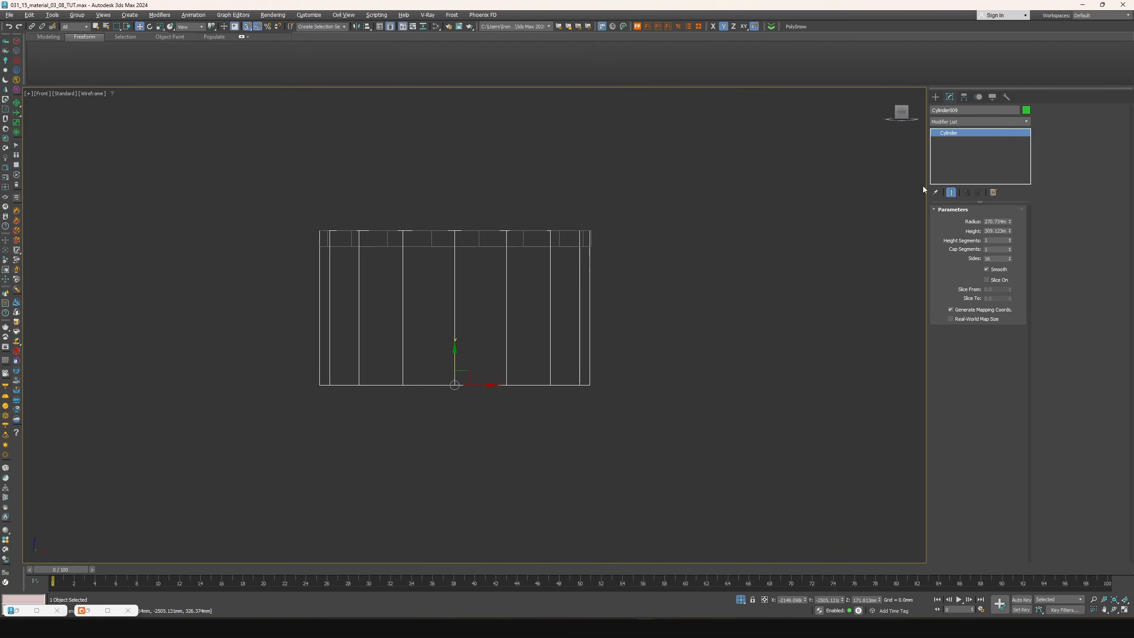
Convert the new cylinder to an Editable Poly and snap its bottom vertices up to the old tabletop's underside
key(ctrl+e)
key(1)
drag(626, 411, 270, 354)
drag(452, 360, 321, 247)
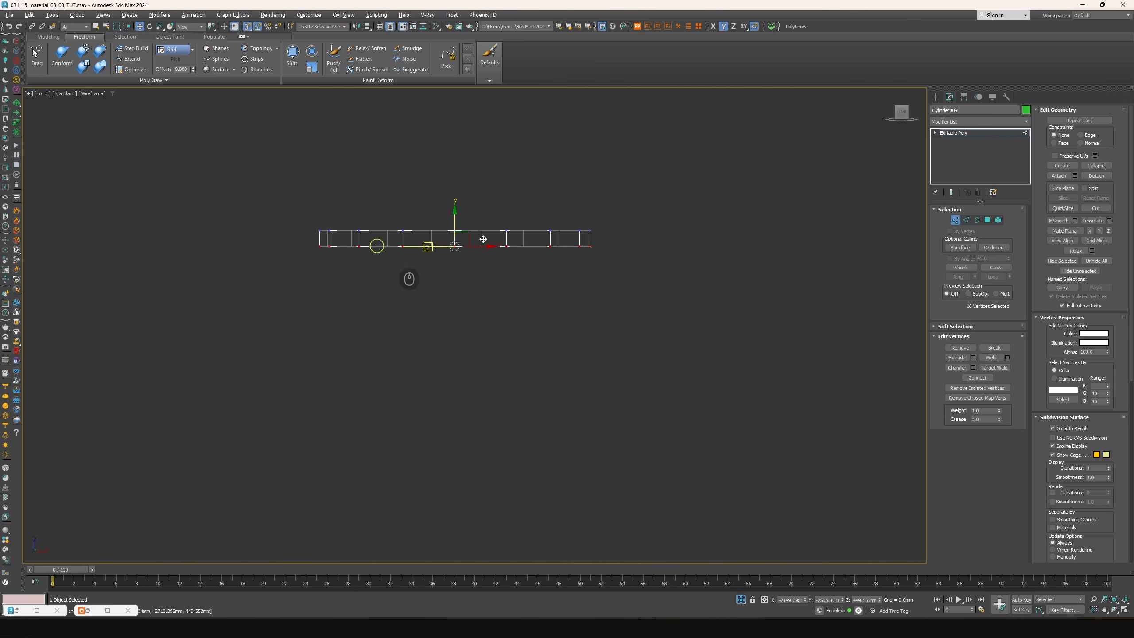
click(960, 132)
Delete the old tabletop, keeping the 16-sided replacement disc
scroll(491, 263, up, 5)
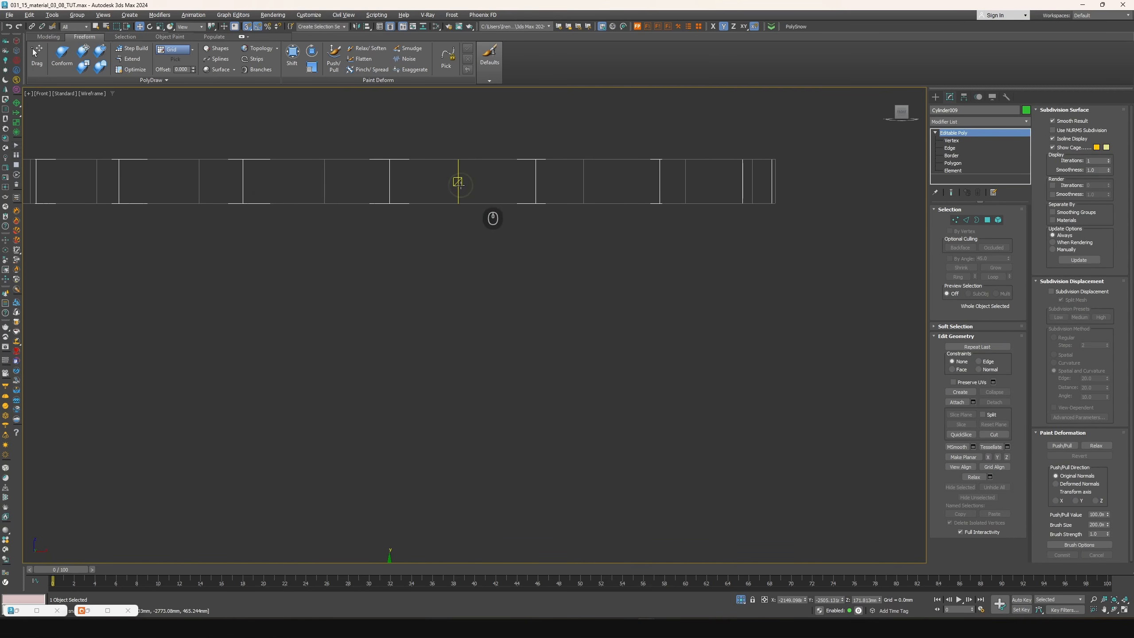
click(515, 204)
key(Delete)
Restore the full scene, isolate the new 16-sided tabletop and show it in a full-size top view
key(alt+q)
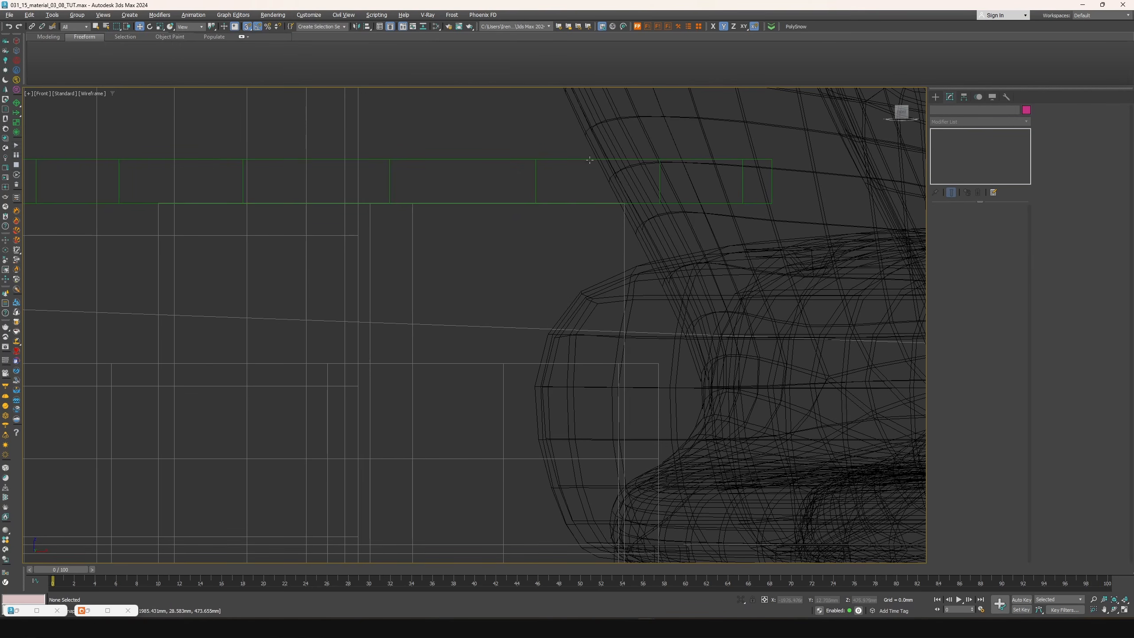
click(511, 160)
right_click(509, 158)
click(524, 74)
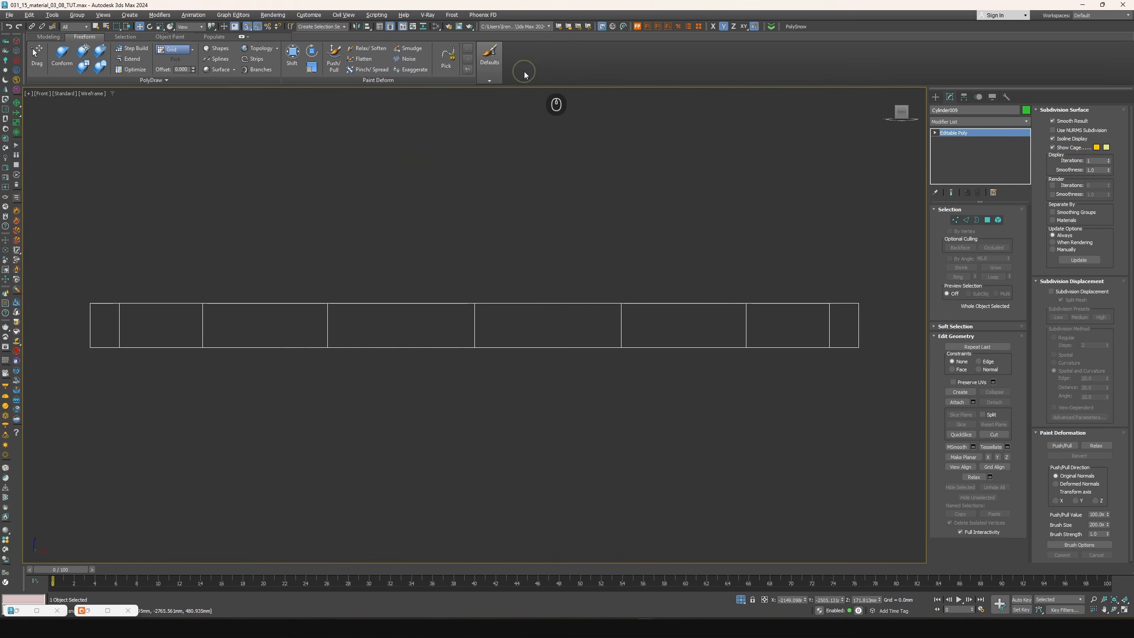
key(alt+w)
right_click(264, 251)
right_click(270, 461)
key(alt+w)
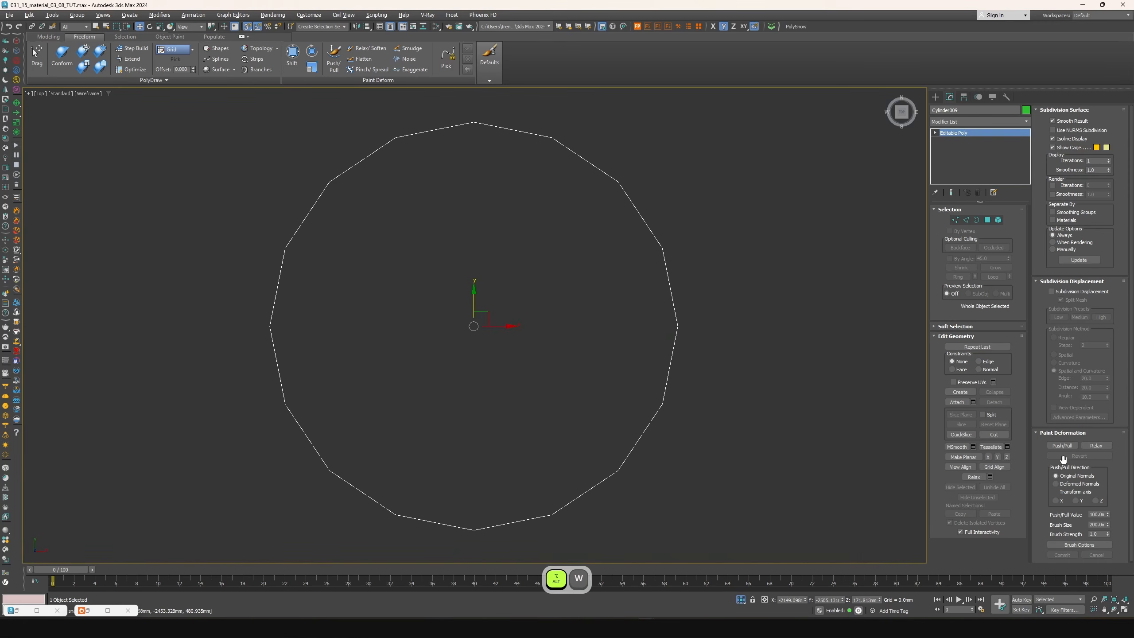
Cut the tabletop's top face into 16 wedges with edges joining opposite rim vertices through the centre
click(994, 435)
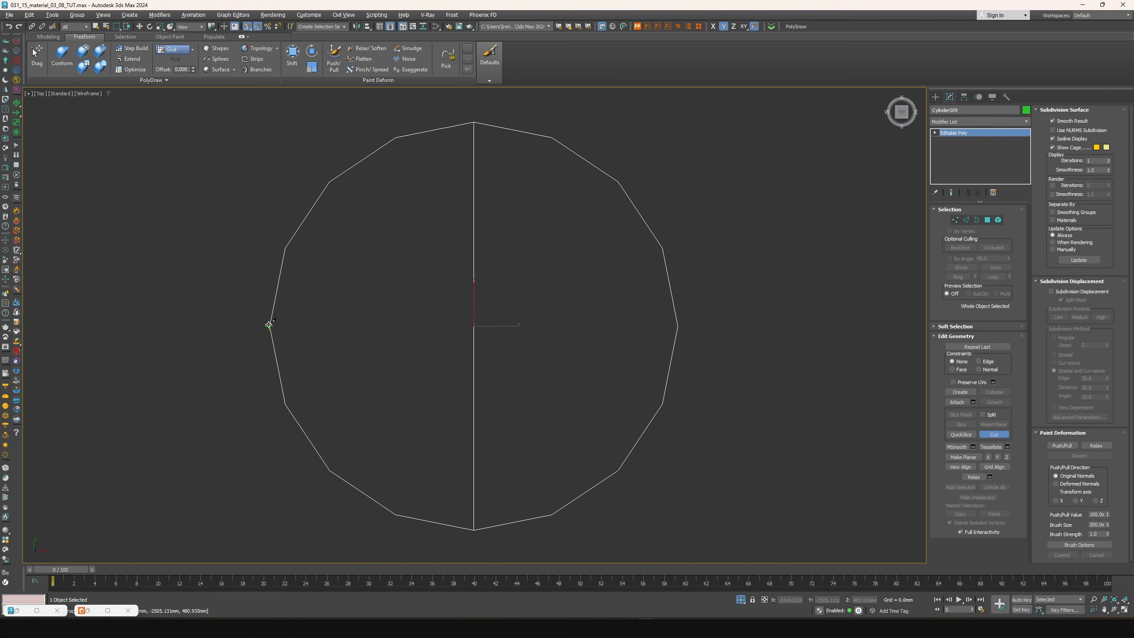
click(684, 327)
click(330, 471)
right_click(370, 489)
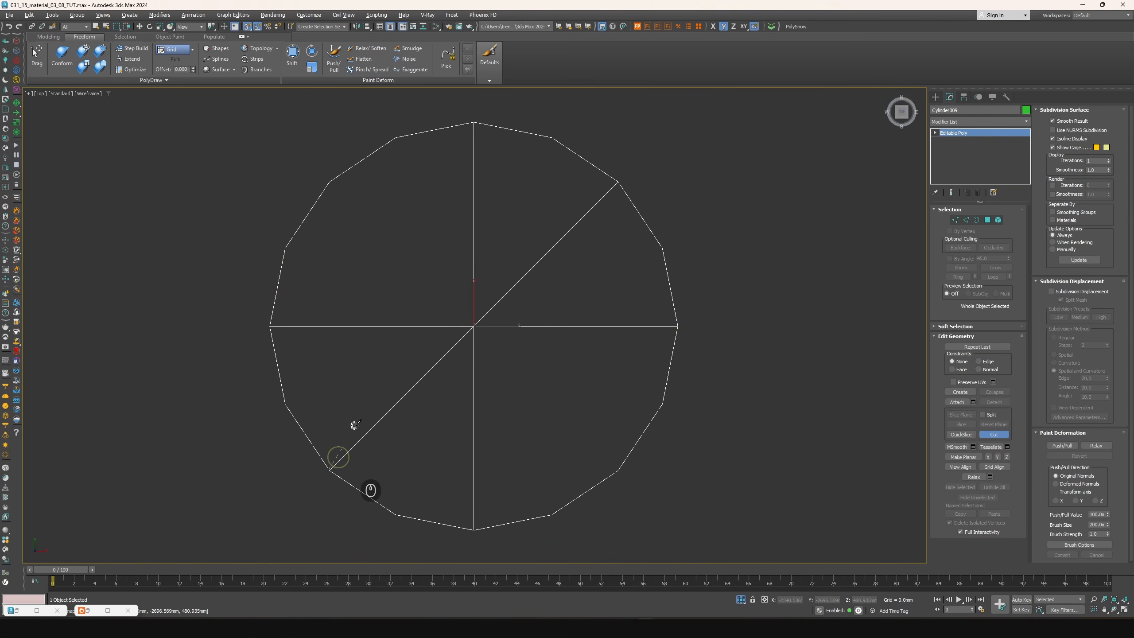
click(618, 471)
right_click(684, 251)
click(552, 138)
click(396, 514)
right_click(346, 365)
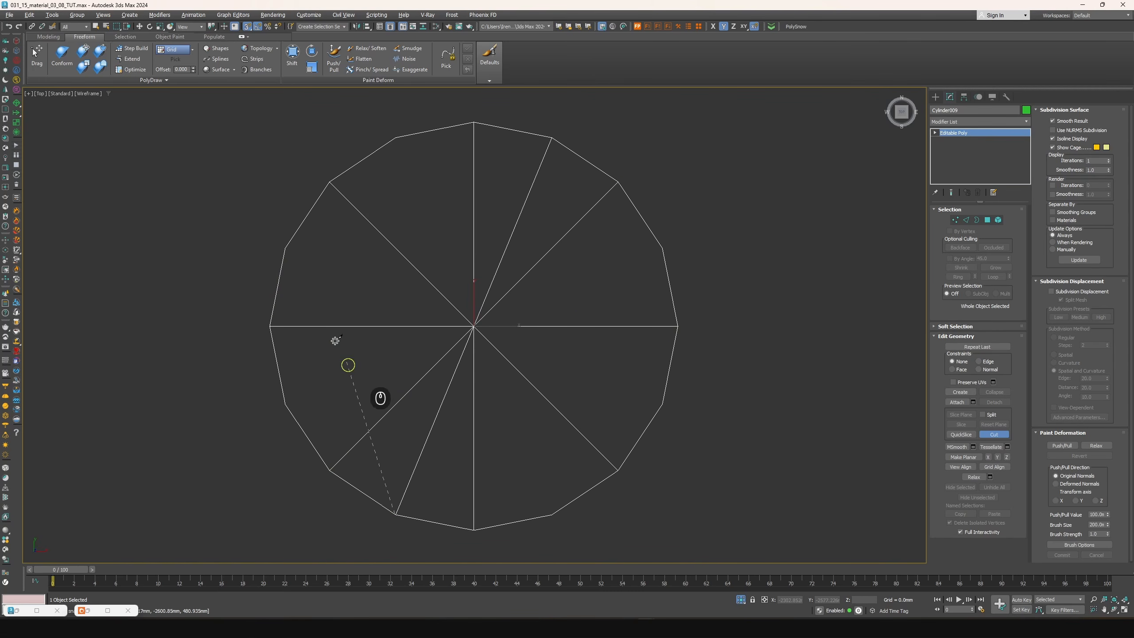
click(662, 404)
right_click(525, 519)
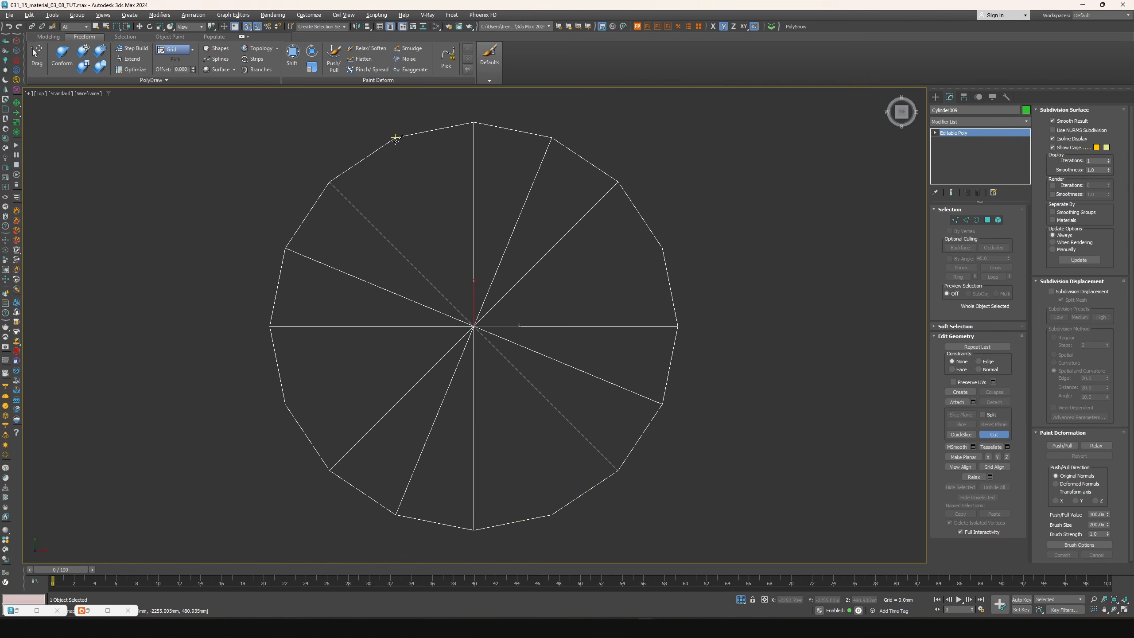
Cut the tabletop's underside into matching wedges, joining each pair of opposite rim vertices through the centre
key(alt+w)
key(alt+w)
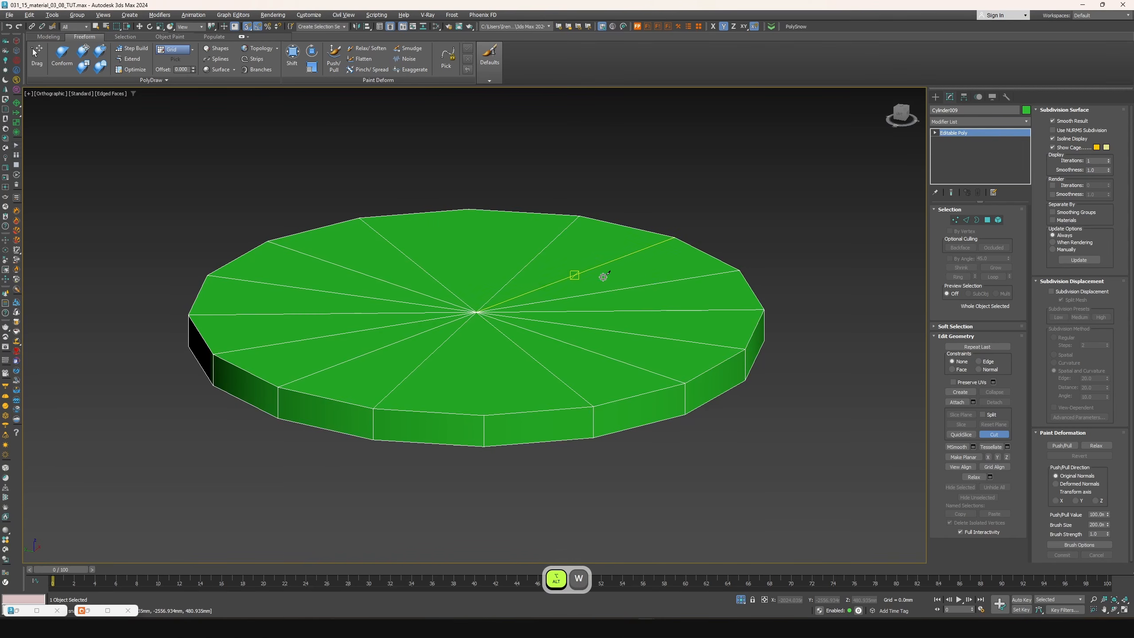
alt+middle_drag(604, 277, 524, 431)
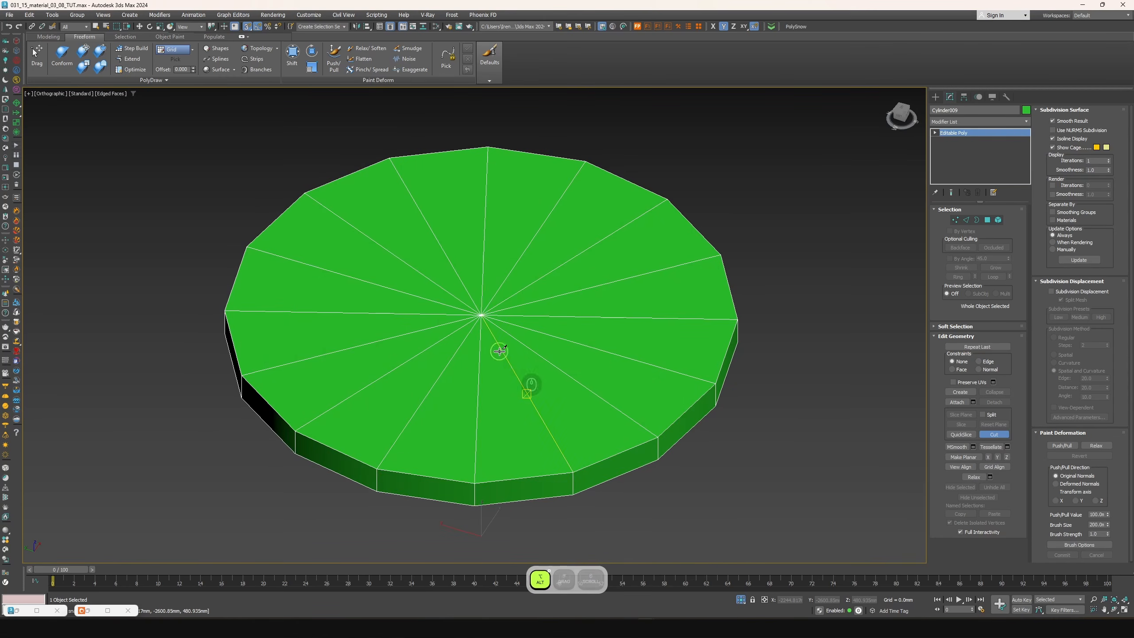
alt+middle_drag(531, 385, 228, 320)
click(228, 320)
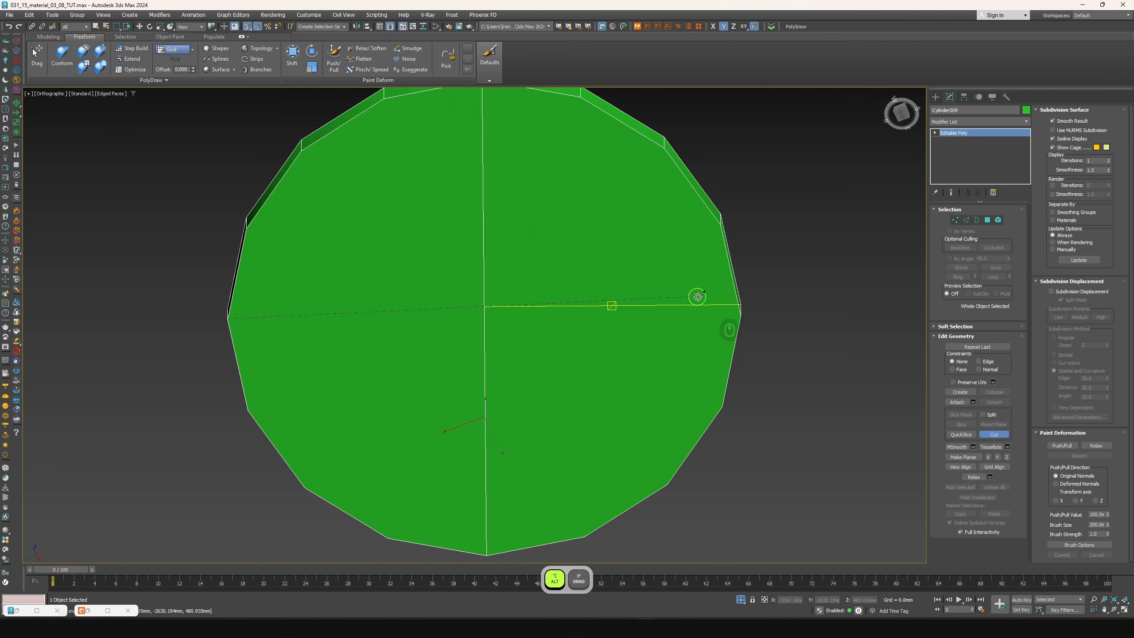
click(738, 315)
click(305, 487)
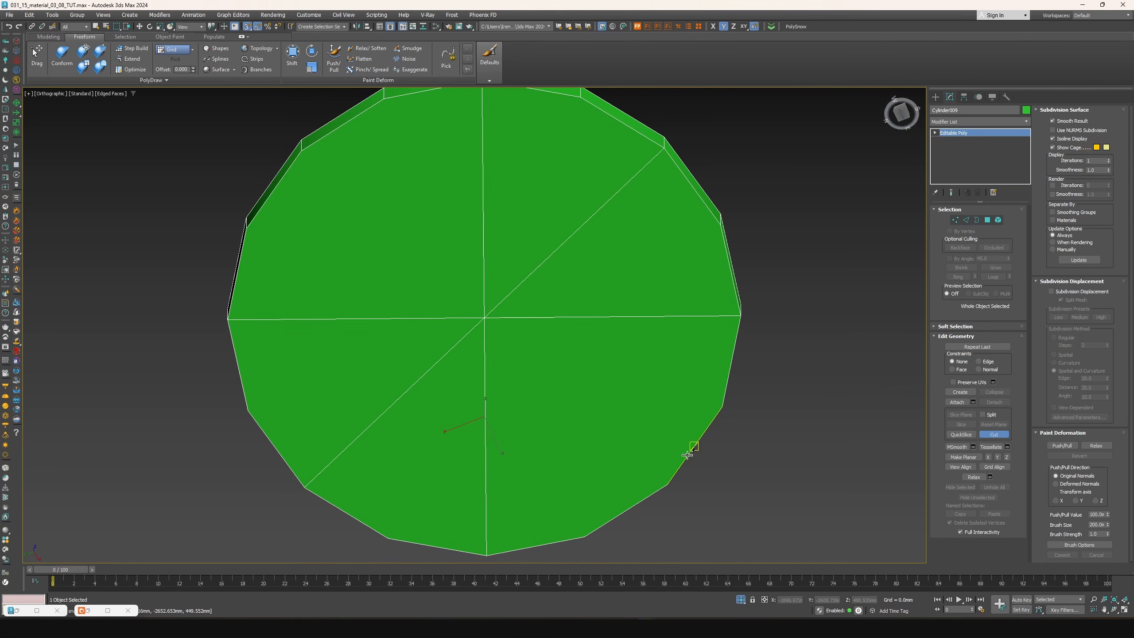
click(722, 407)
click(247, 229)
click(302, 151)
click(375, 228)
key(ctrl+z)
click(301, 151)
click(667, 484)
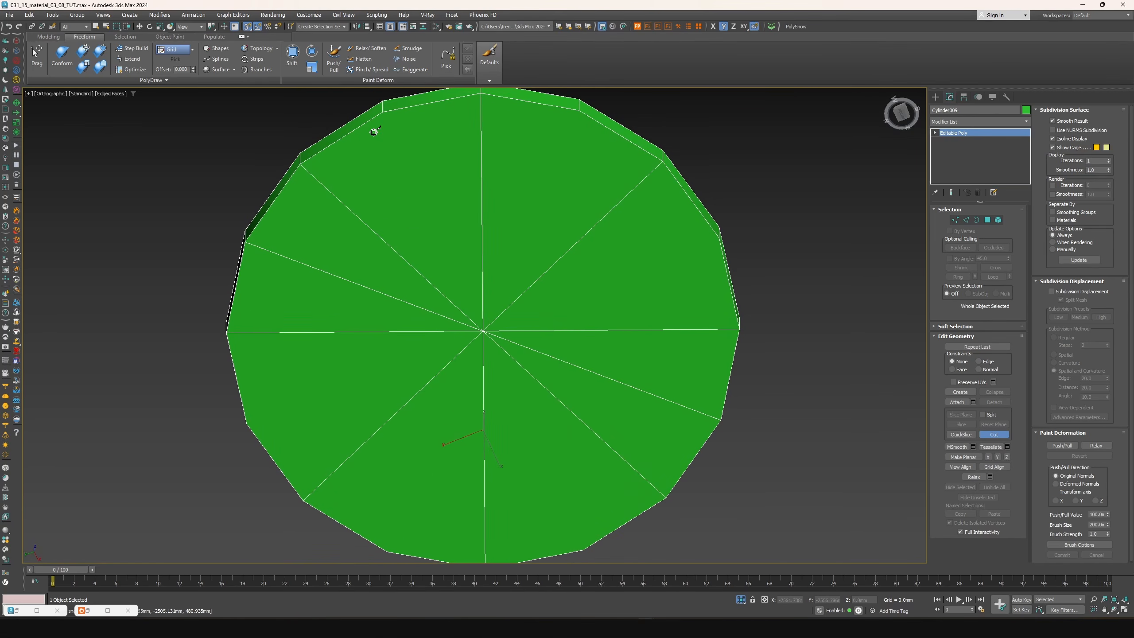
click(582, 550)
right_click(511, 207)
click(389, 552)
right_click(403, 437)
click(247, 424)
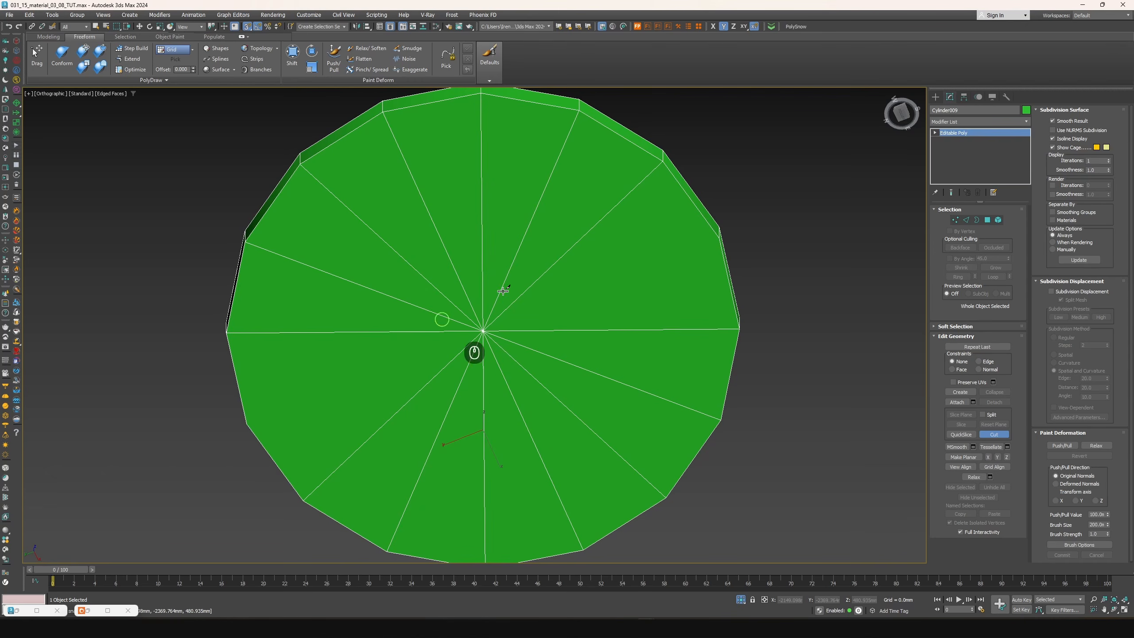
click(720, 238)
right_click(779, 244)
Add a Chamfer modifier to the tabletop with Smooth Chamfers Only, a minimum angle of 28.4 and an amount of 1.8 mm
alt+middle_drag(493, 457, 863, 144)
click(940, 122)
text(ch)
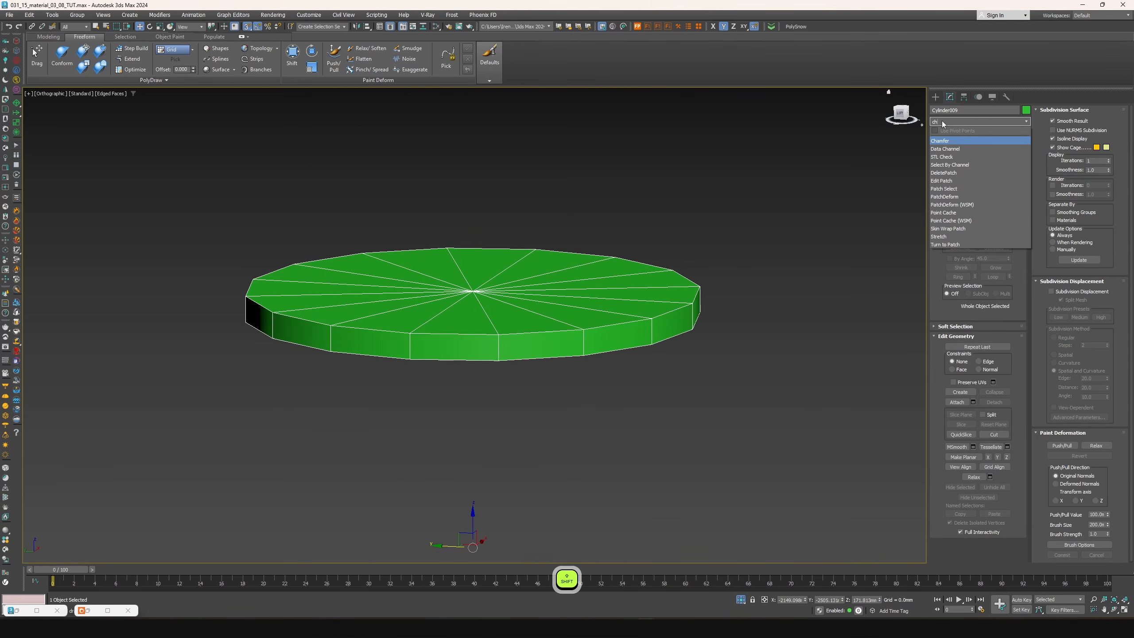
click(944, 142)
click(1063, 171)
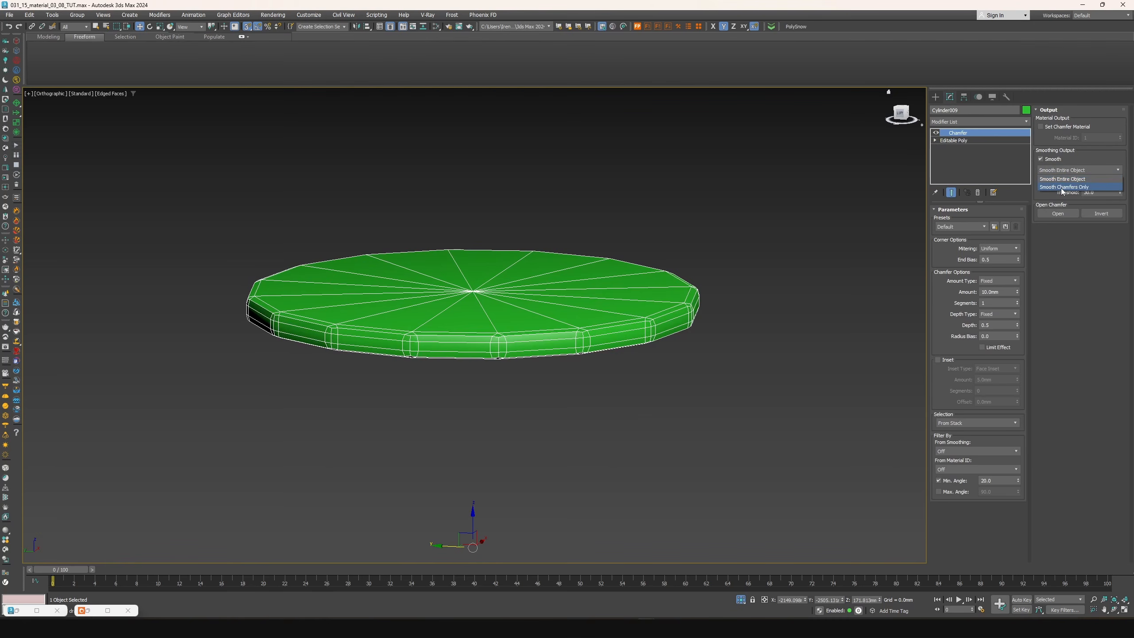
click(1063, 188)
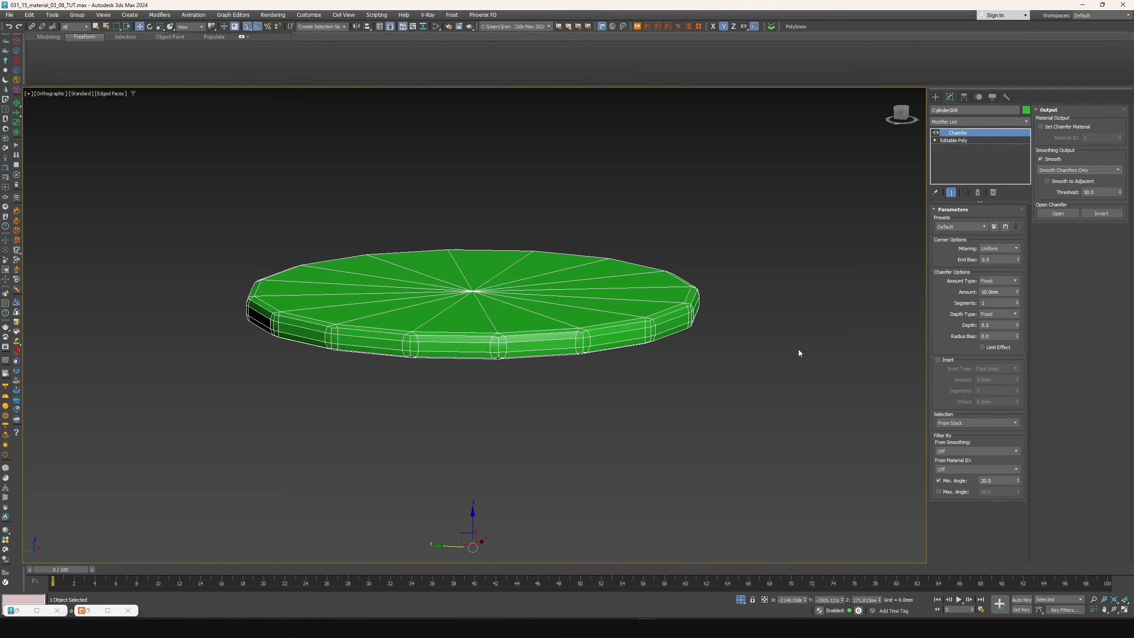
alt+middle_drag(538, 353, 538, 407)
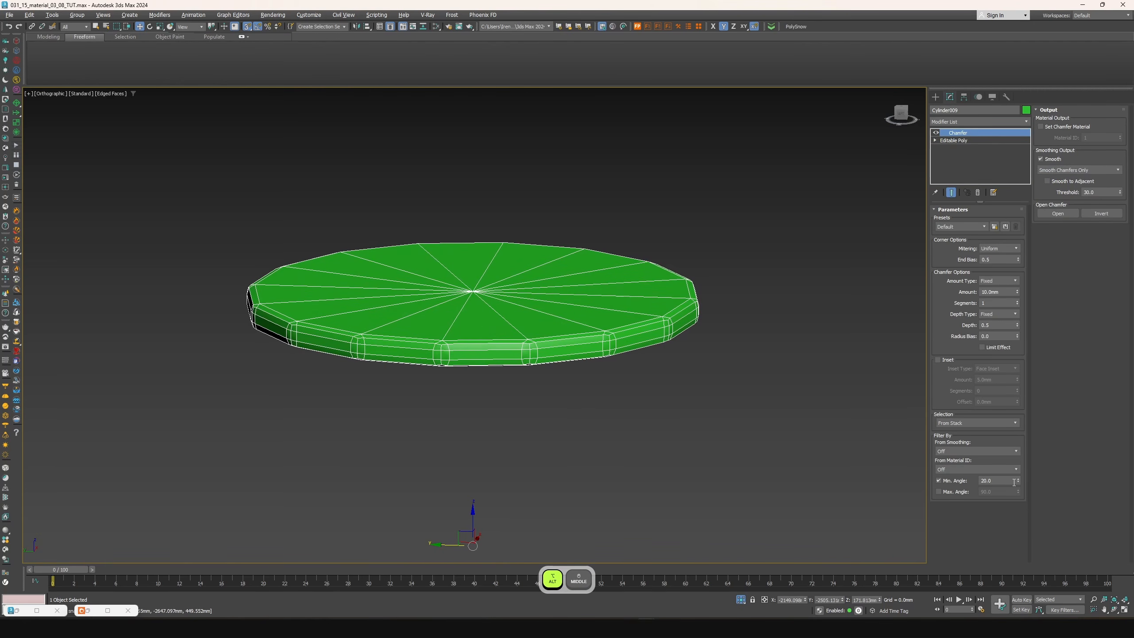
drag(1019, 482, 1014, 442)
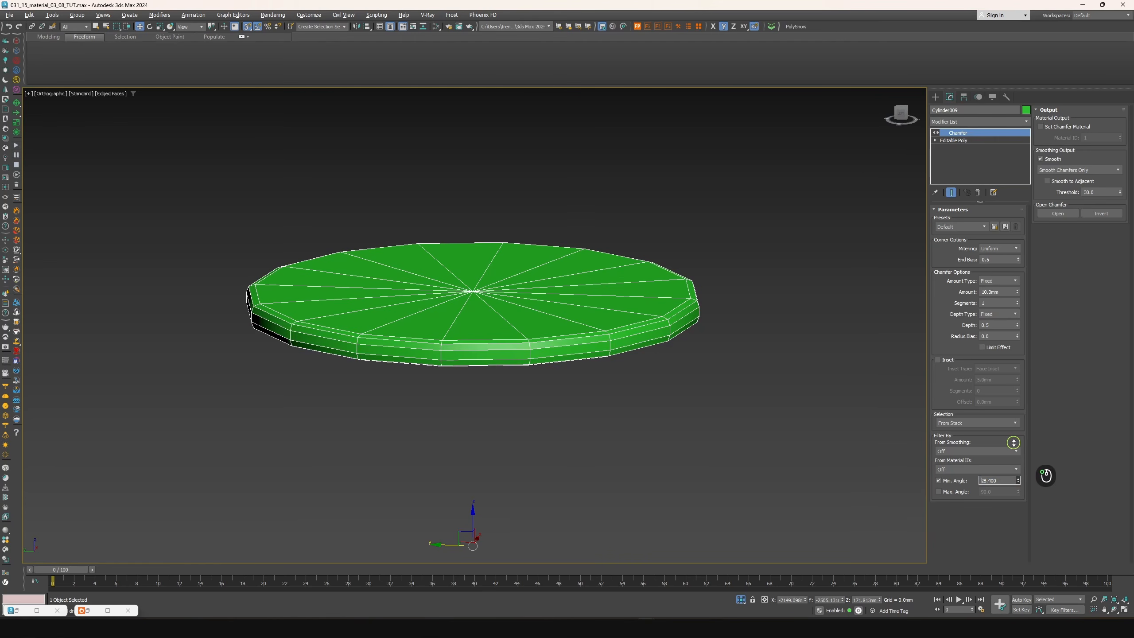
drag(1018, 292, 1004, 356)
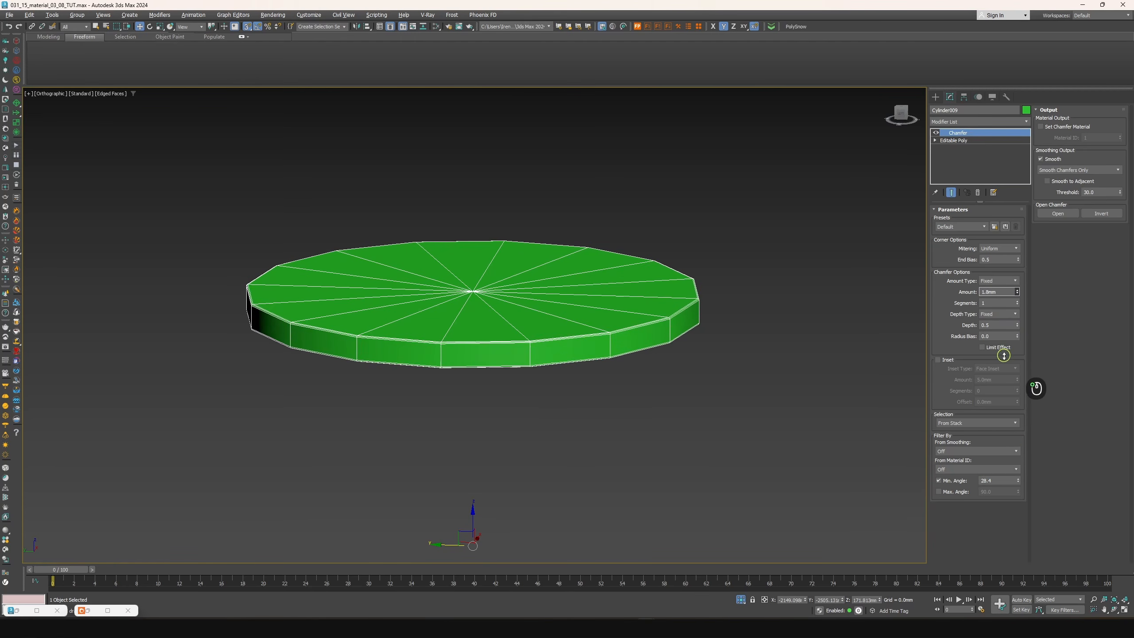
Add a TurboSmooth modifier with 2 iterations above the tabletop's Chamfer
alt+middle_drag(500, 322, 498, 347)
click(939, 121)
text(t)
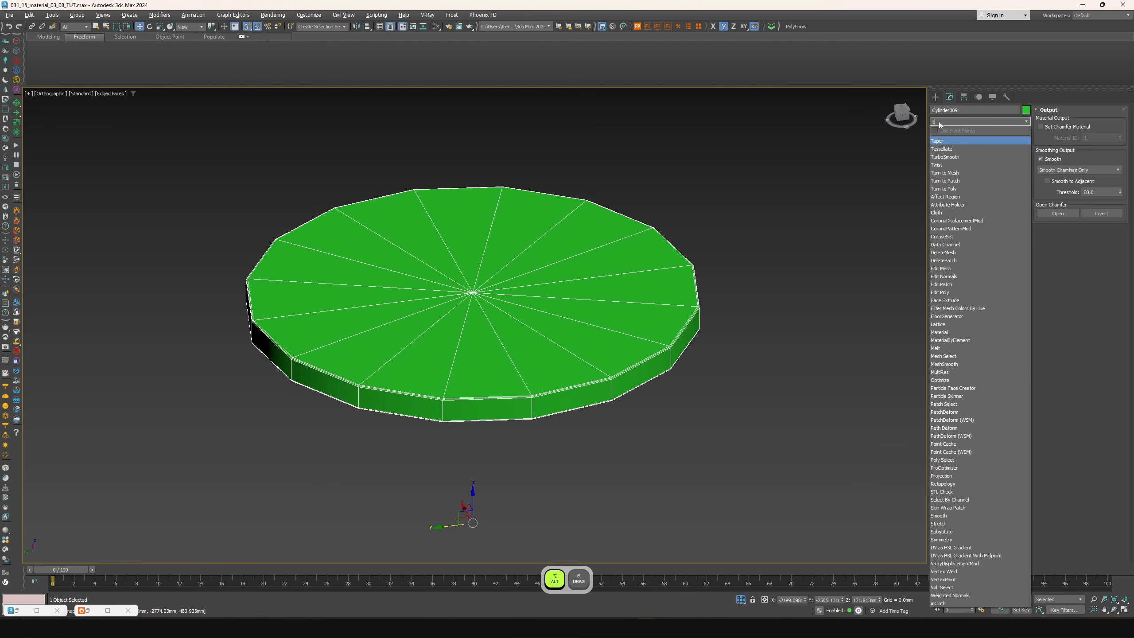
text(u)
key(Return)
click(1005, 223)
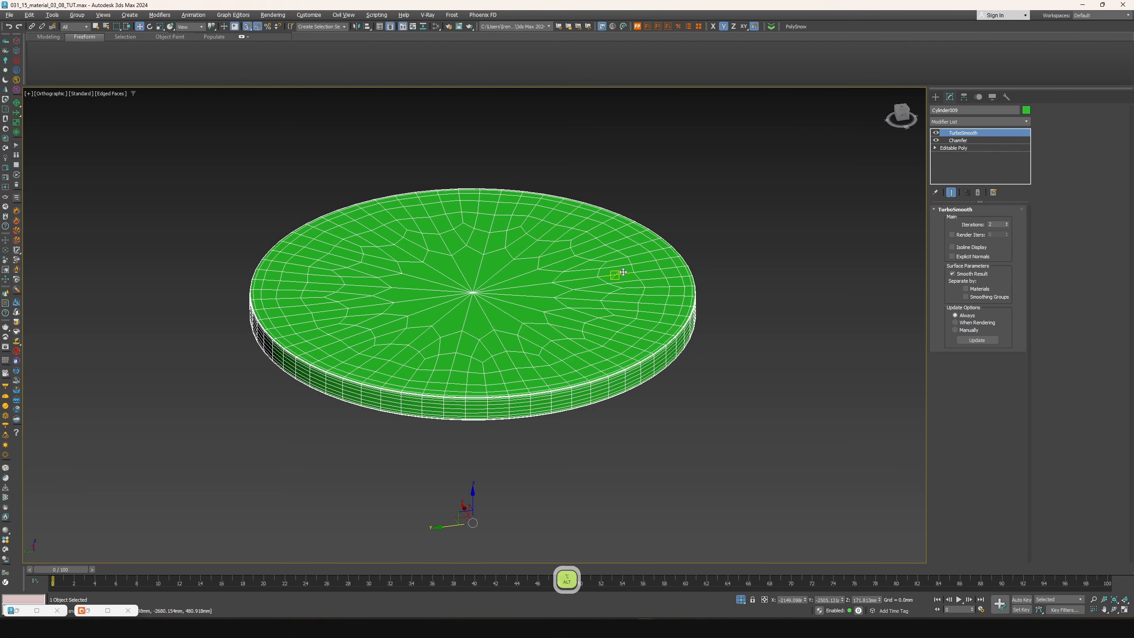
Examine the tabletop's smoothed mesh and its base vertices with Chamfer and TurboSmooth switched off, and re-enable both modifiers
alt+middle_drag(616, 273, 562, 342)
key(alt+w)
alt+middle_drag(697, 249, 747, 169)
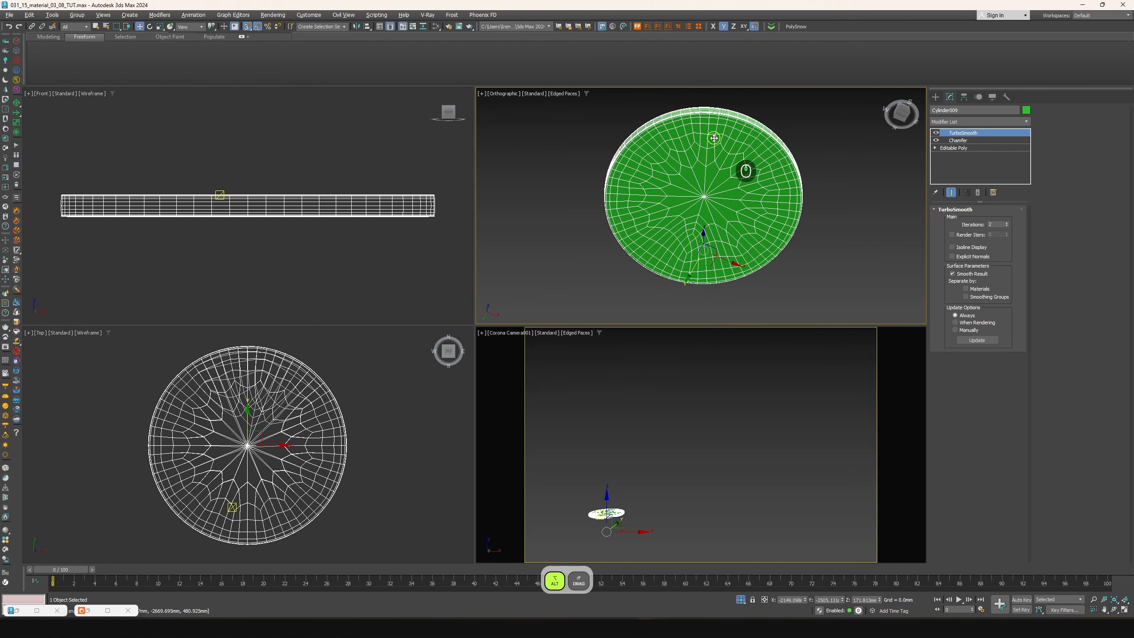
click(937, 133)
click(936, 141)
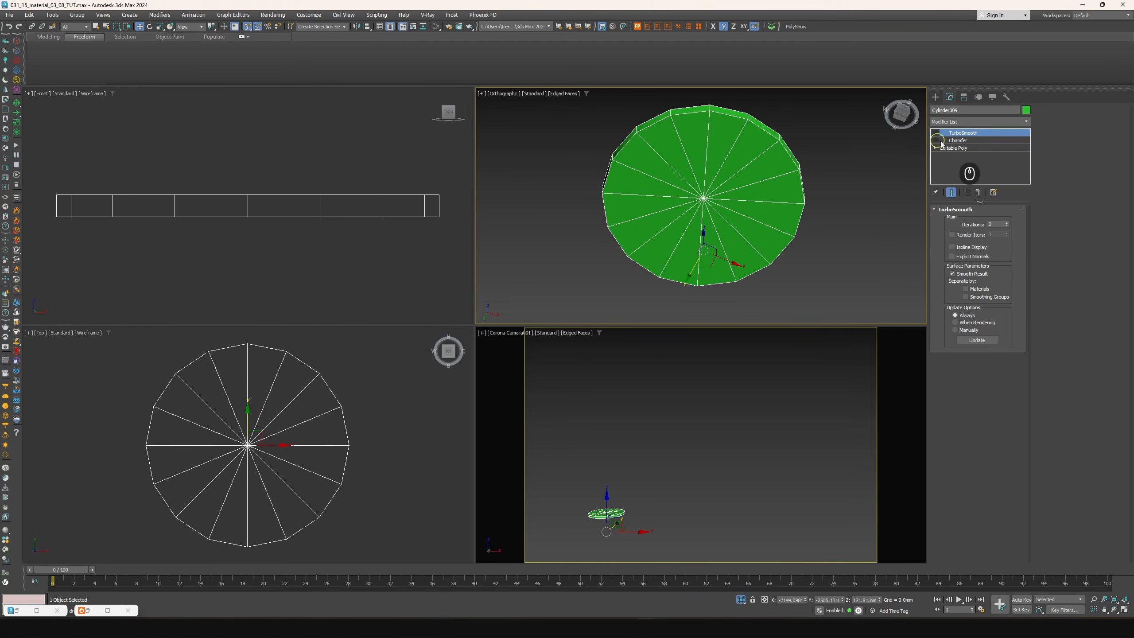
click(958, 140)
click(948, 149)
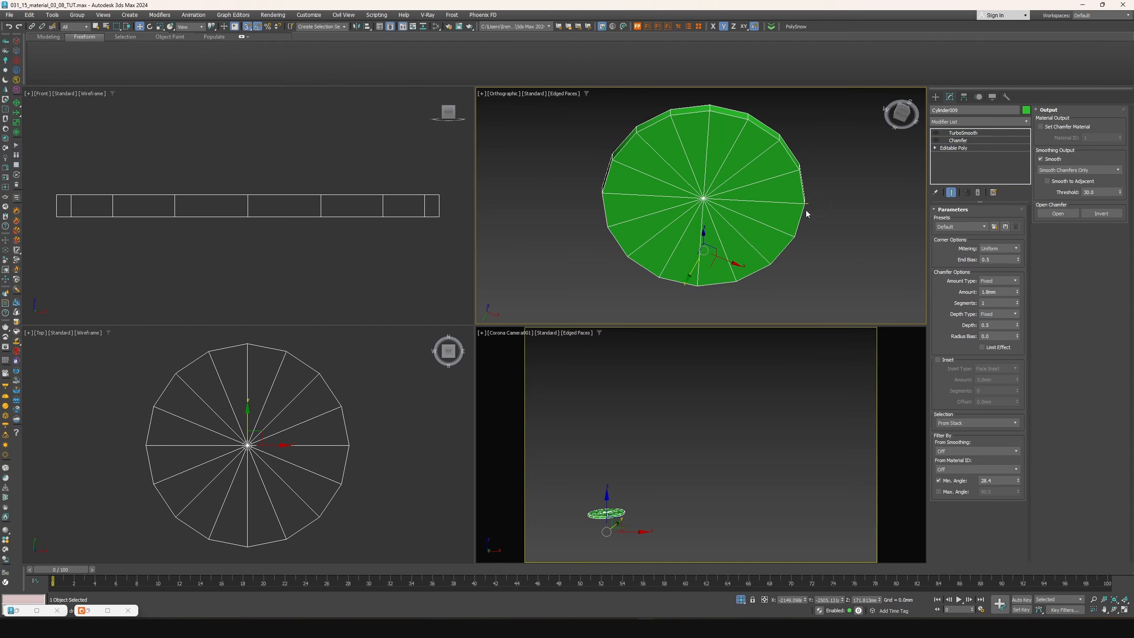
alt+middle_drag(805, 211, 845, 218)
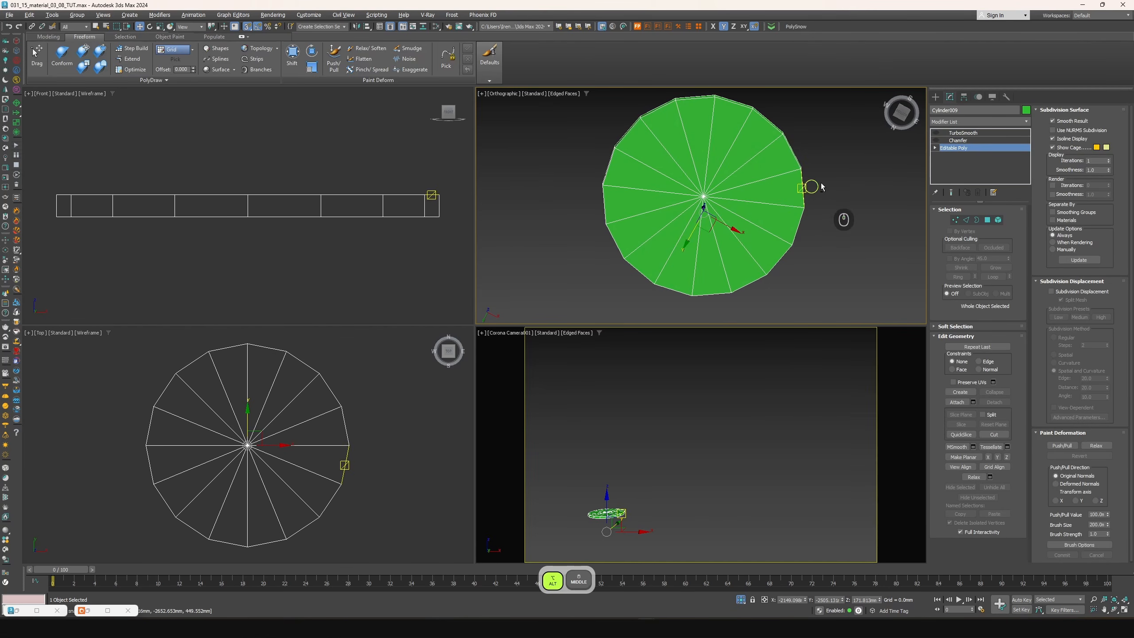
click(934, 148)
click(952, 156)
key(ctrl+a)
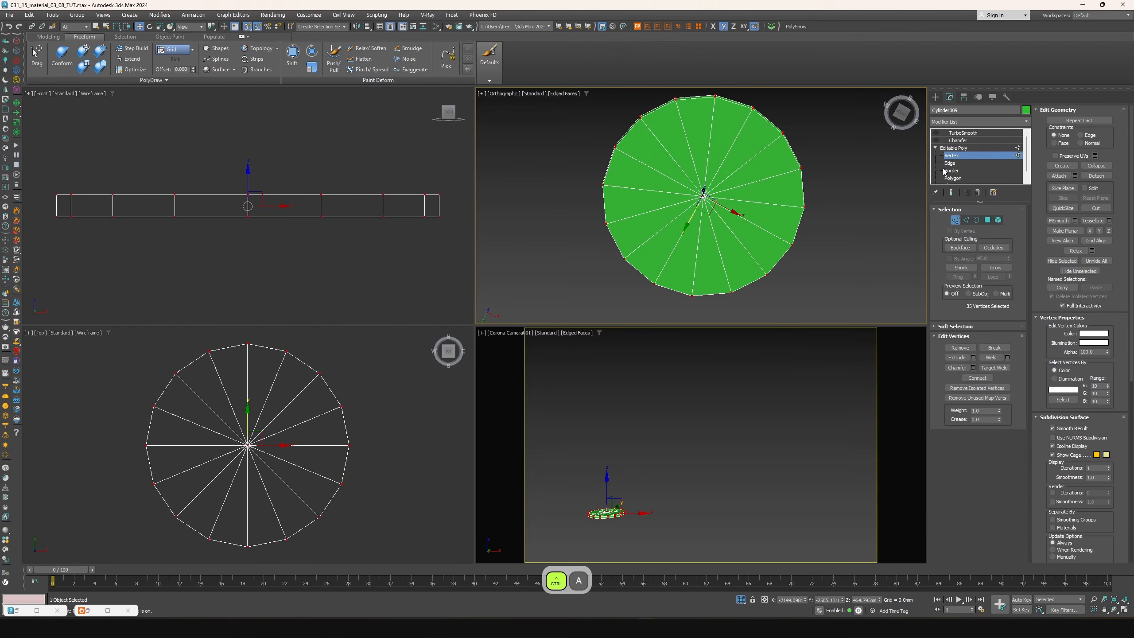
click(956, 141)
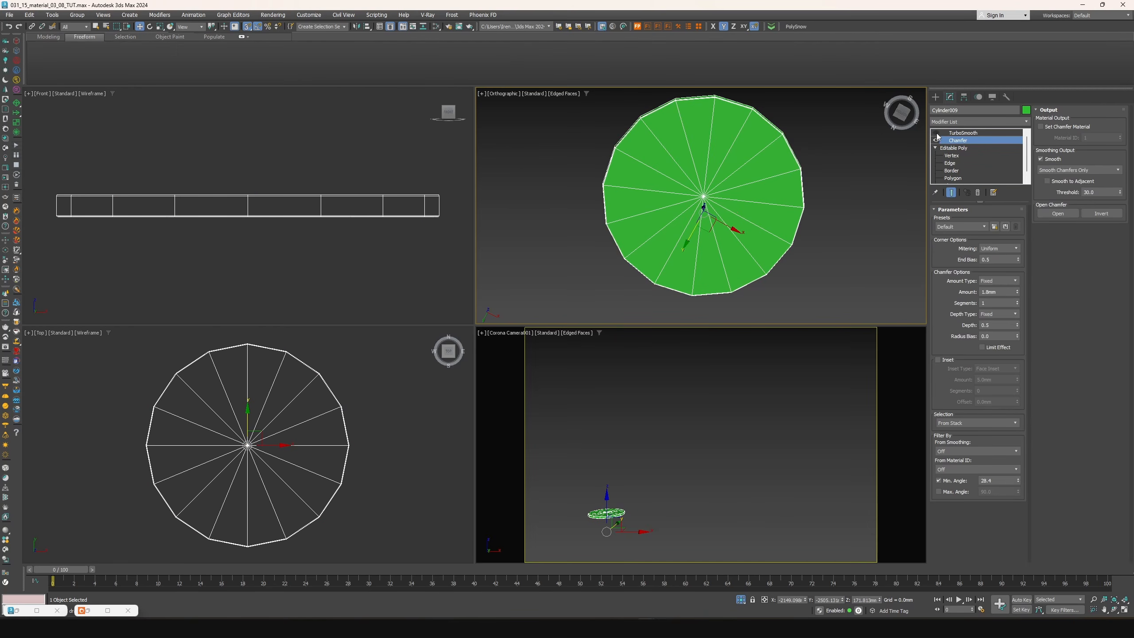
click(937, 133)
Restore the full scene and turn off edged faces in the camera view
scroll(779, 217, down, 1)
alt+middle_drag(780, 218, 780, 267)
right_click(815, 218)
click(843, 144)
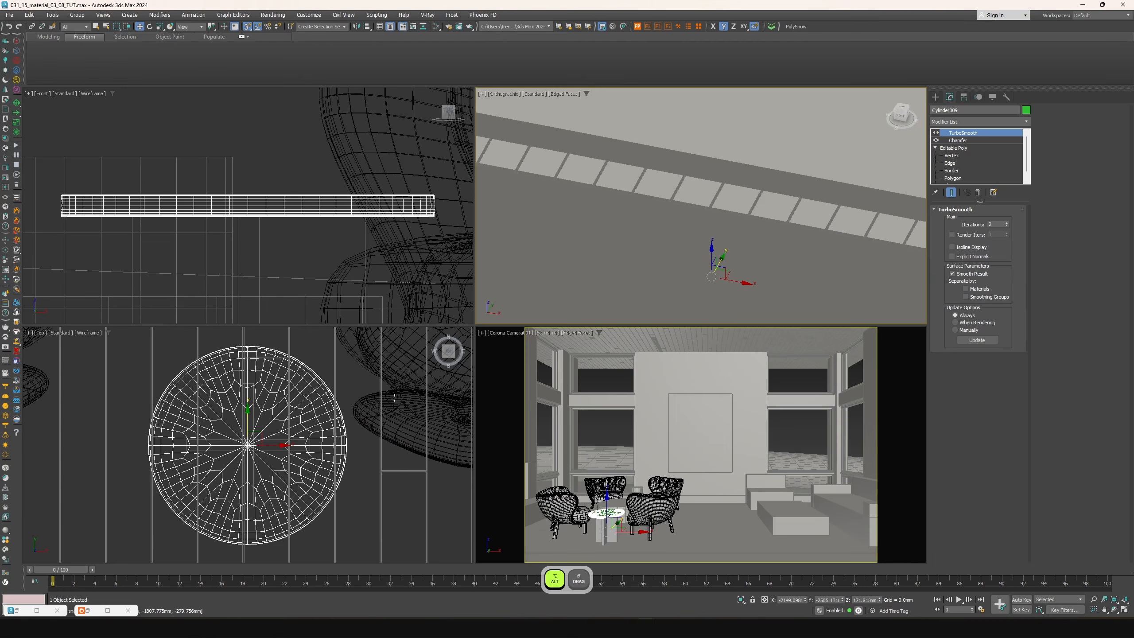
middle_click(653, 468)
key(alt+w)
key(F4)
key(alt+w)
Select the other, 18-sided cylinder below the tabletop in the front view and isolate it in a full-size top view
click(215, 302)
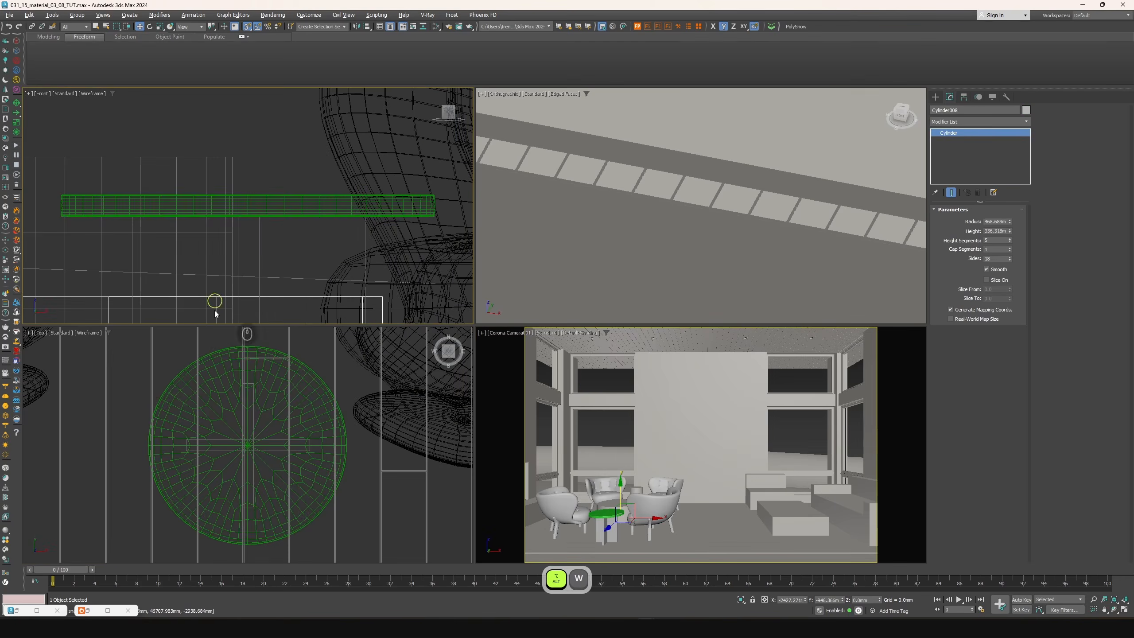
middle_click(217, 363)
key(alt+w)
scroll(352, 384, down, 5)
middle_drag(433, 334, 458, 508)
right_click(367, 269)
click(397, 195)
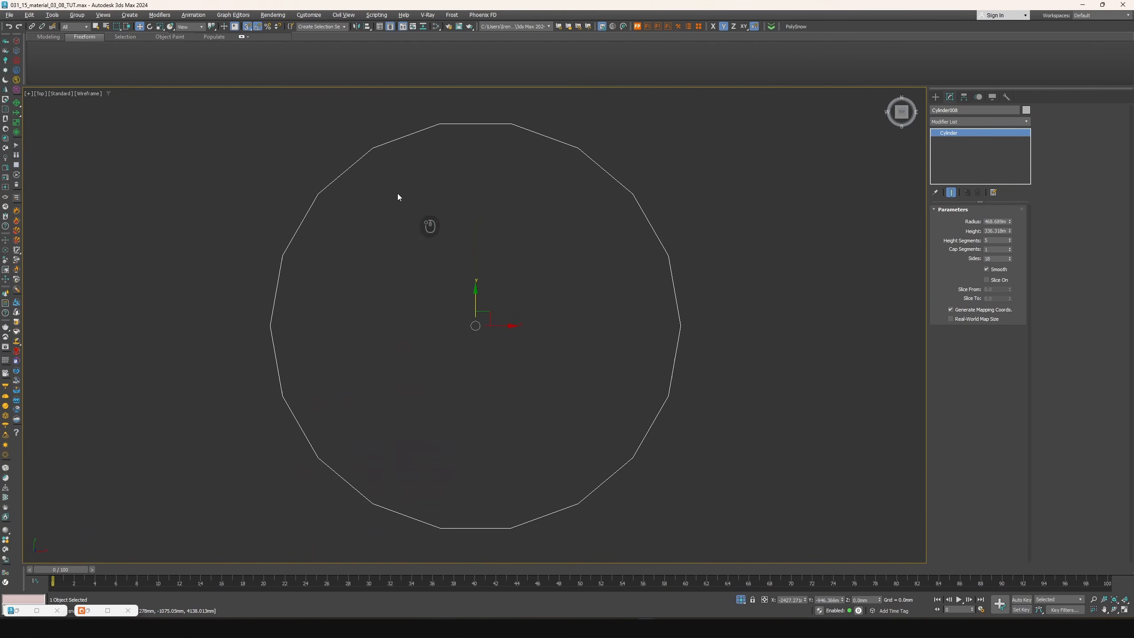
Create a 16-sided cylinder from the old cylinder's centre, about 468.7 mm in radius and 262.9 mm high
click(936, 96)
click(955, 178)
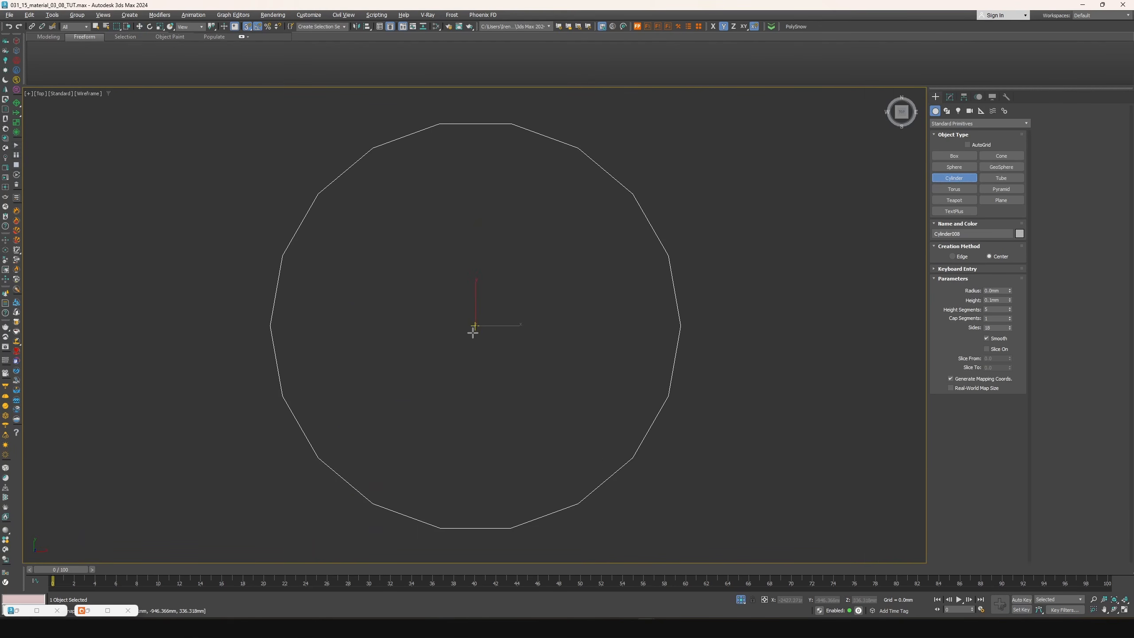
click(1010, 327)
click(1010, 326)
click(1010, 327)
click(1010, 327)
text(16)
key(Return)
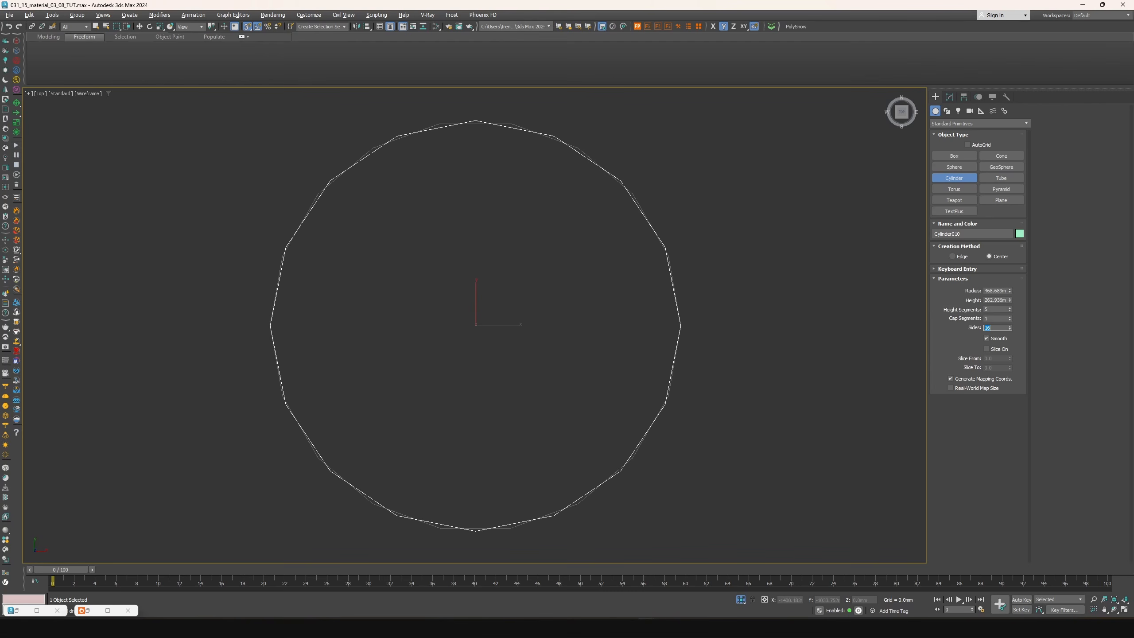
Align the new 16-sided cylinder to the old 18-sided one
key(alt+a)
scroll(315, 233, up, 5)
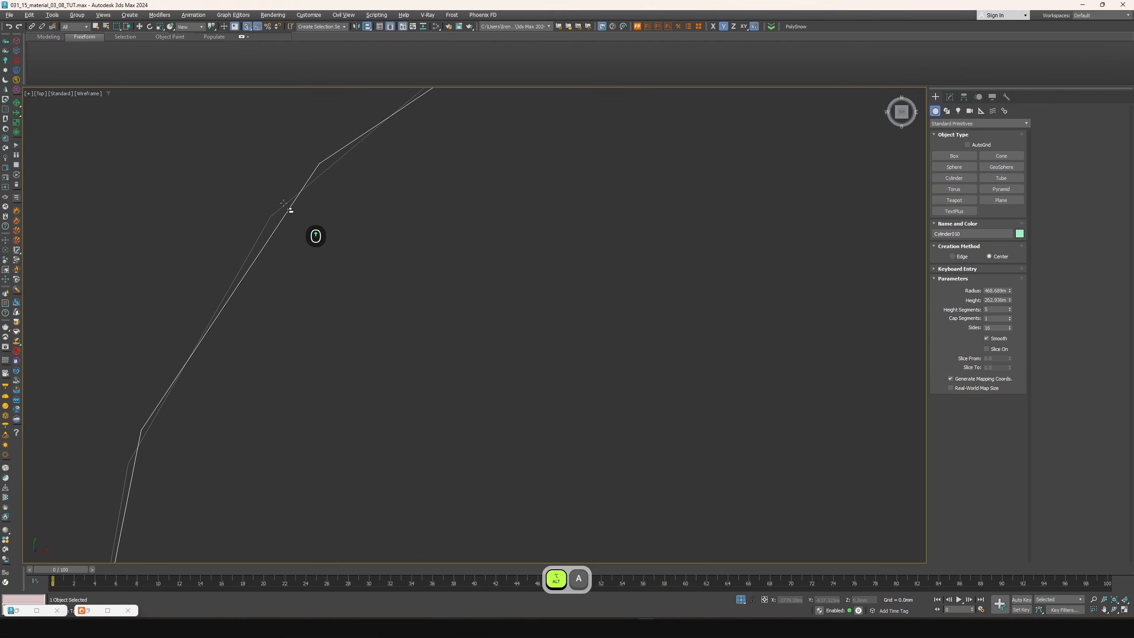
click(282, 207)
click(566, 379)
Set the new cylinder's height segments to 1 and convert it to an Editable Poly
key(alt+w)
middle_click(263, 232)
key(alt+w)
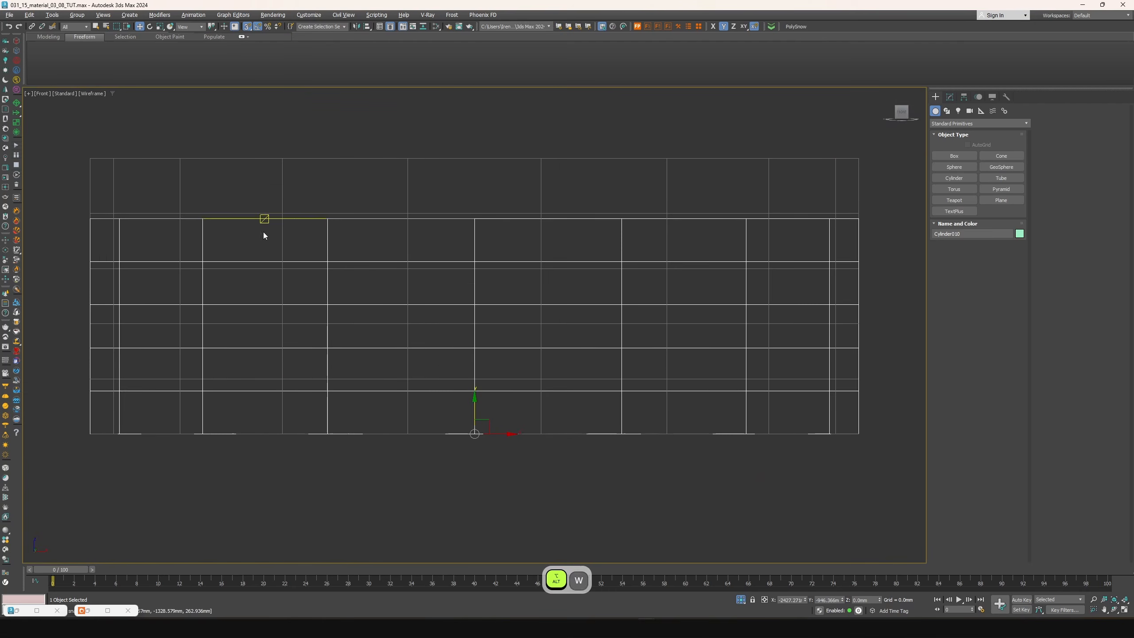
click(950, 97)
right_click(1010, 241)
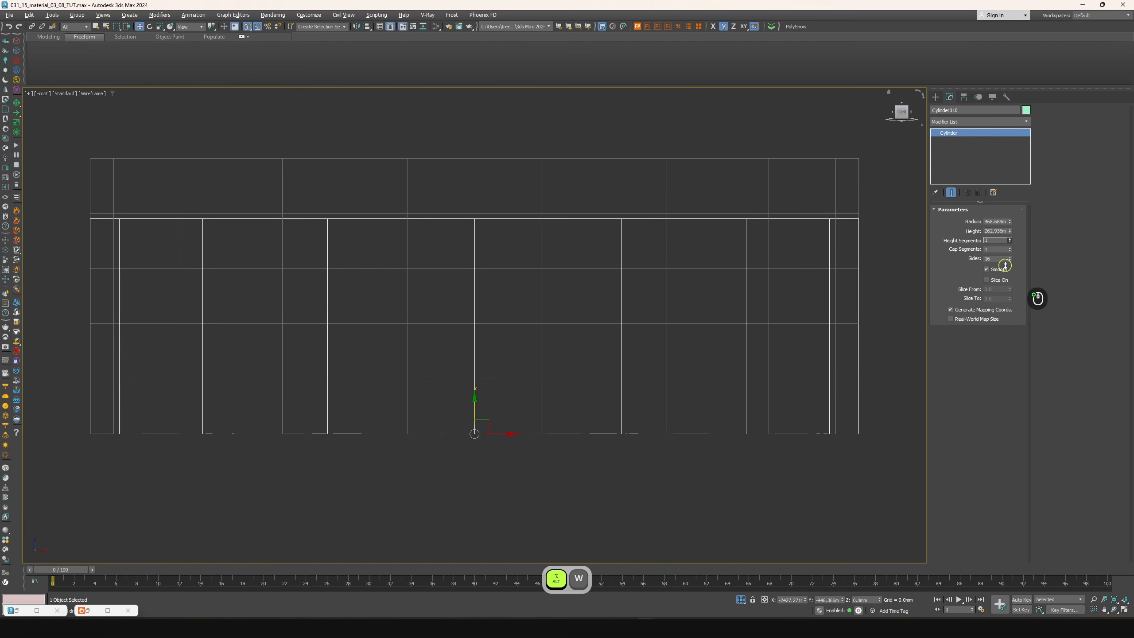
scroll(375, 364, down, 3)
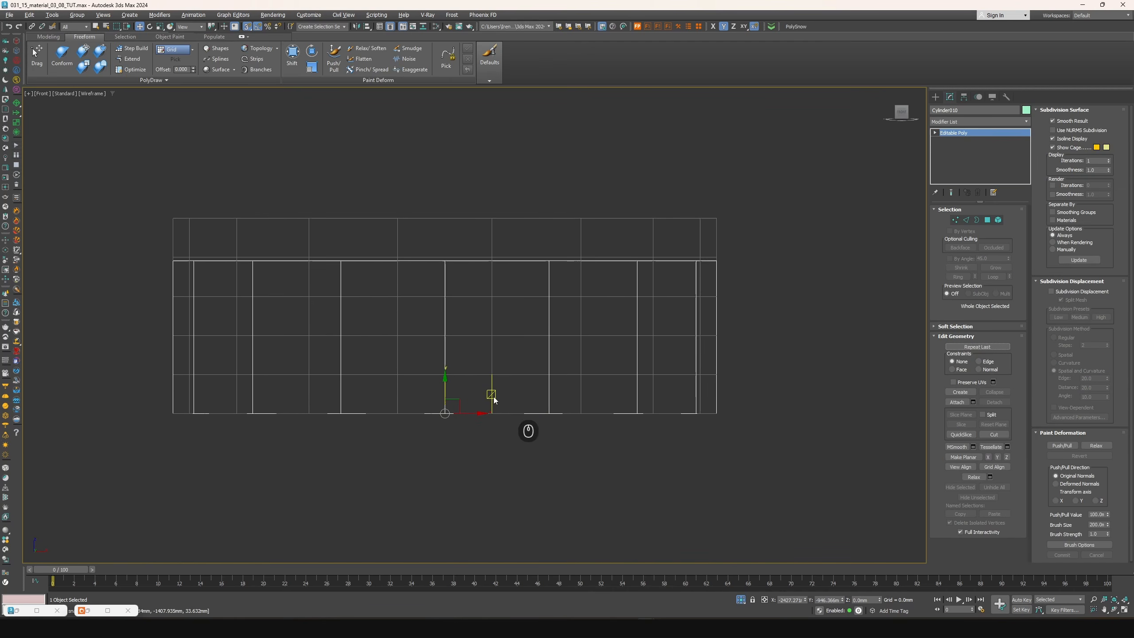
Snap the new cylinder upward so its top meets the old cylinder's upper face
drag(446, 393, 425, 185)
middle_drag(425, 185, 521, 326)
drag(269, 173, 296, 397)
middle_drag(538, 396, 504, 347)
Raise the new cylinder's bottom vertices to a Z of about 302.9 mm, leaving a thin disc
key(1)
drag(182, 418, 799, 478)
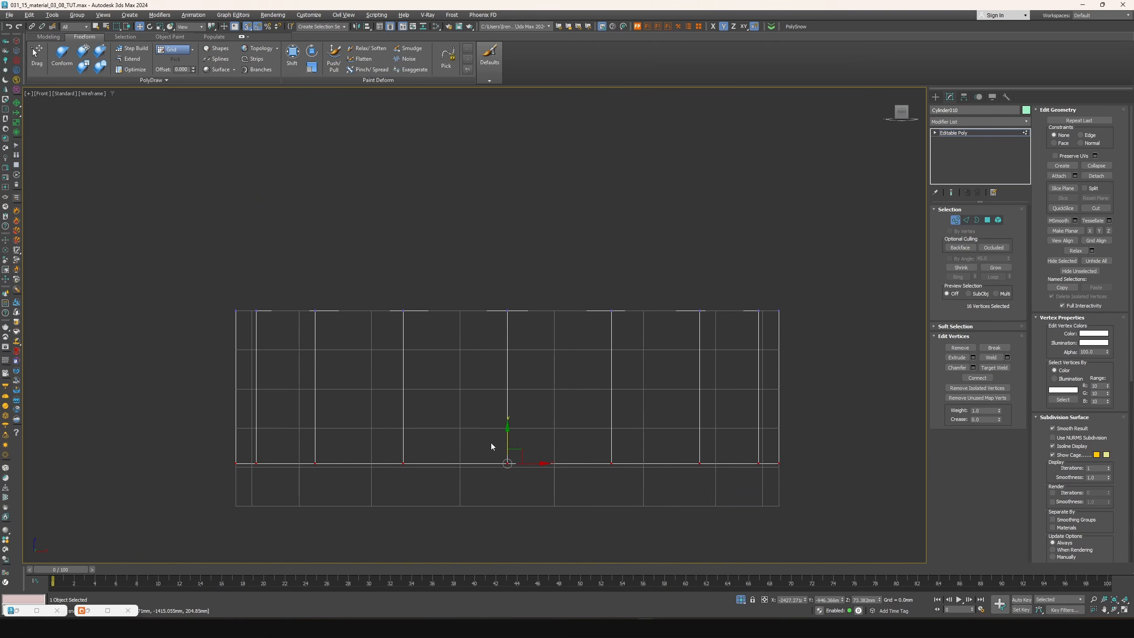
drag(506, 442, 375, 329)
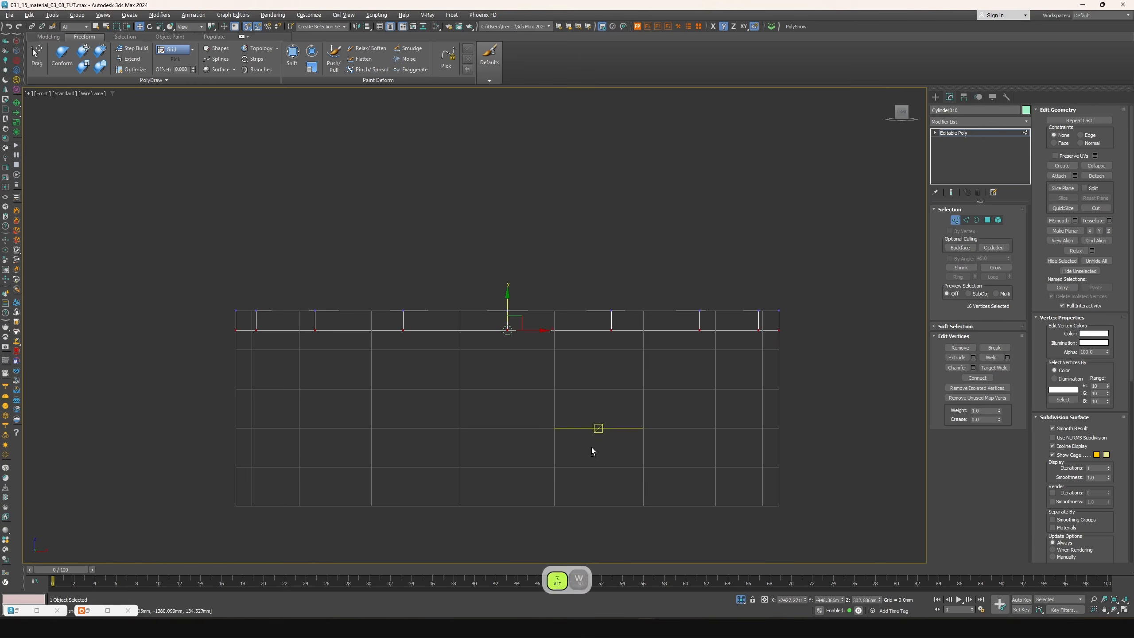
Delete the old 18-sided cylinder and isolate the thin tabletop disc
key(alt+w)
key(1)
click(851, 179)
click(327, 474)
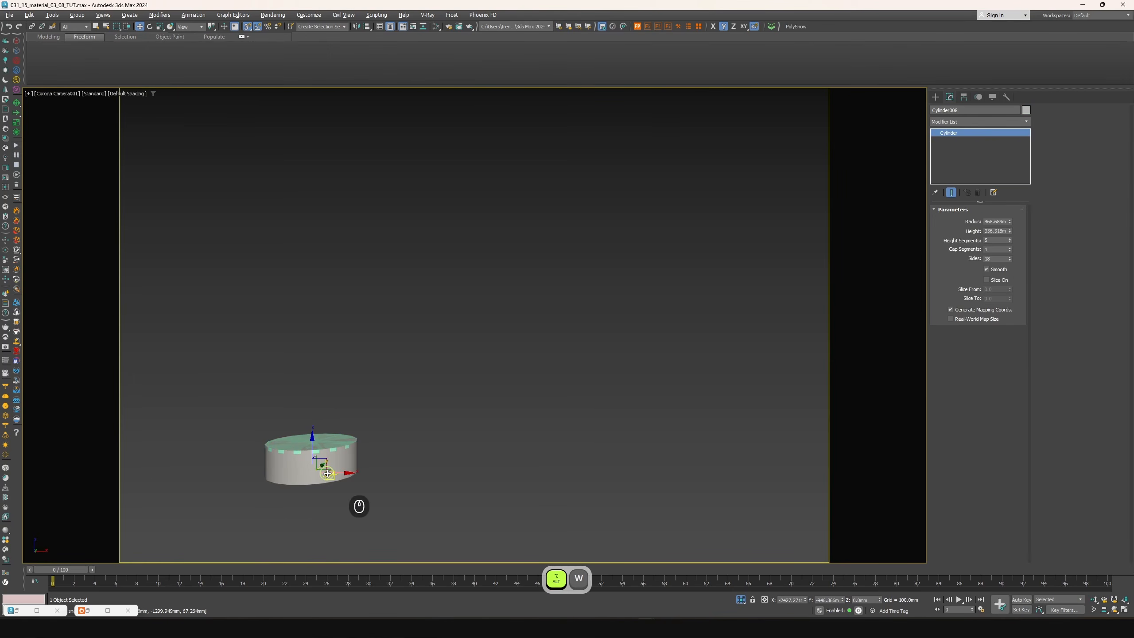
key(Delete)
key(alt+q)
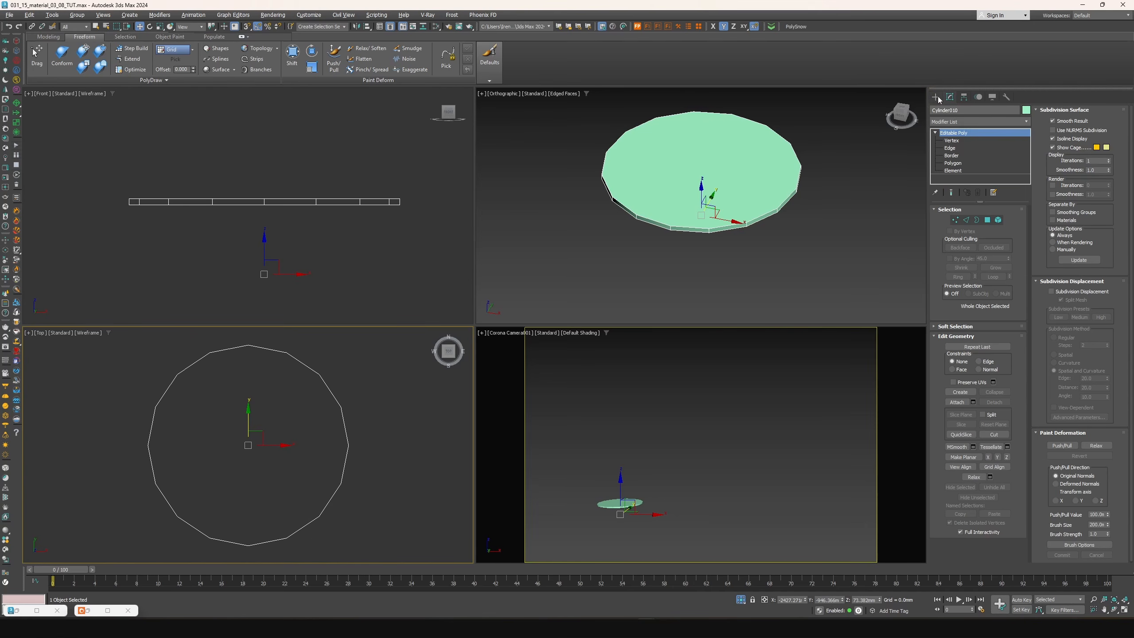
Create a leg cylinder beneath the tabletop with a radius of about 28 mm and a height of about 315 mm
click(937, 97)
click(955, 178)
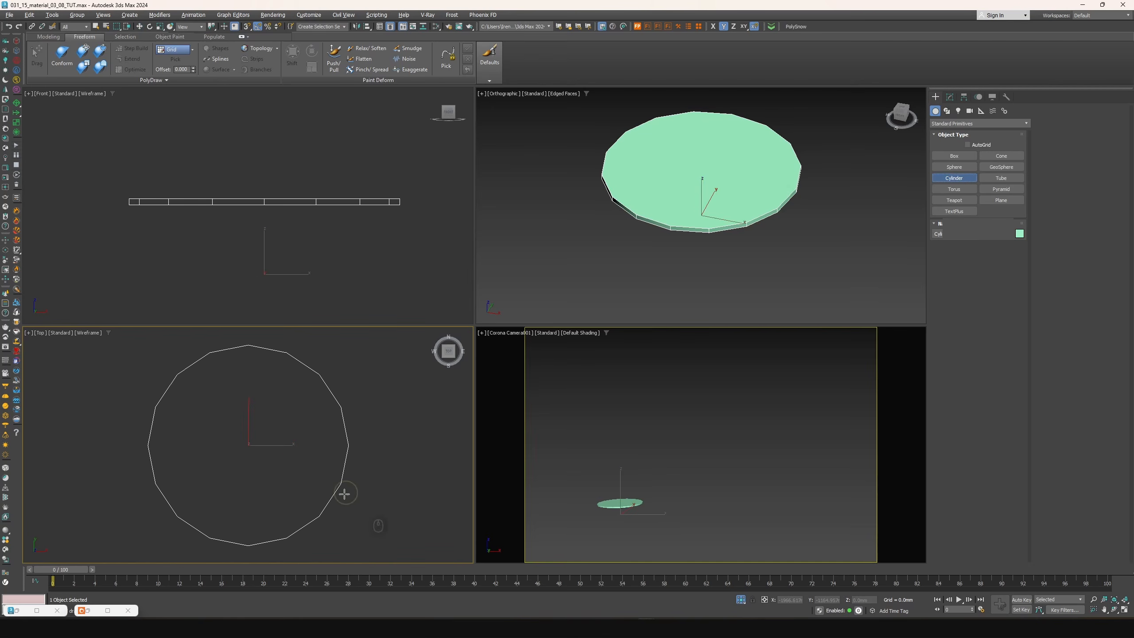
drag(251, 522, 264, 523)
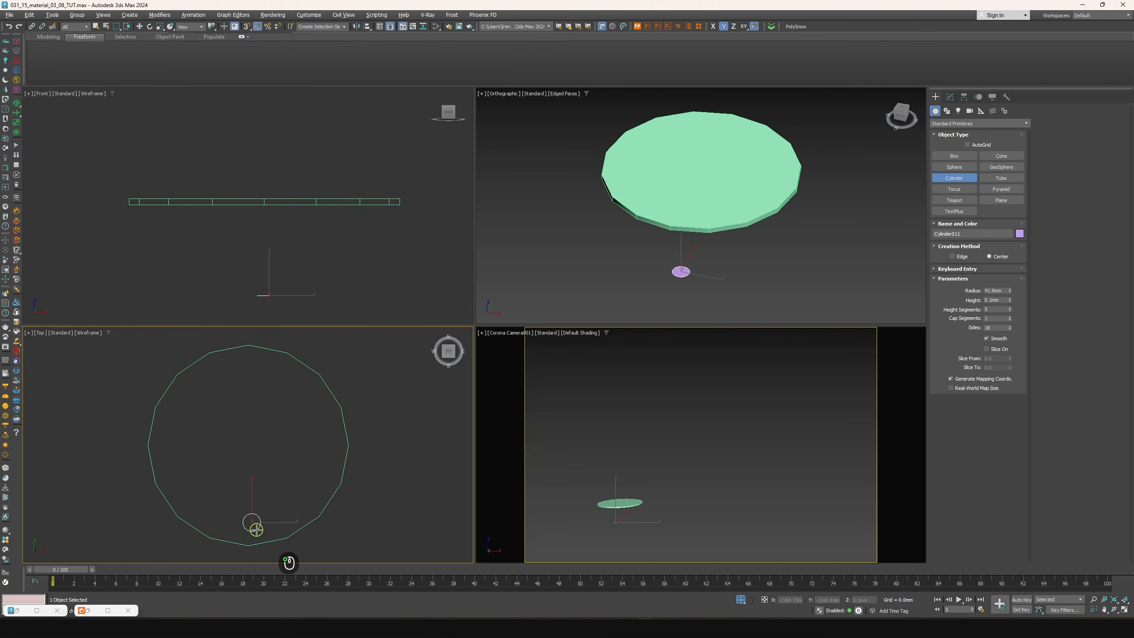
click(326, 441)
Align the leg to the tabletop's pivot in X and Y, and move it out near the tabletop's front edge
key(alt+a)
click(352, 384)
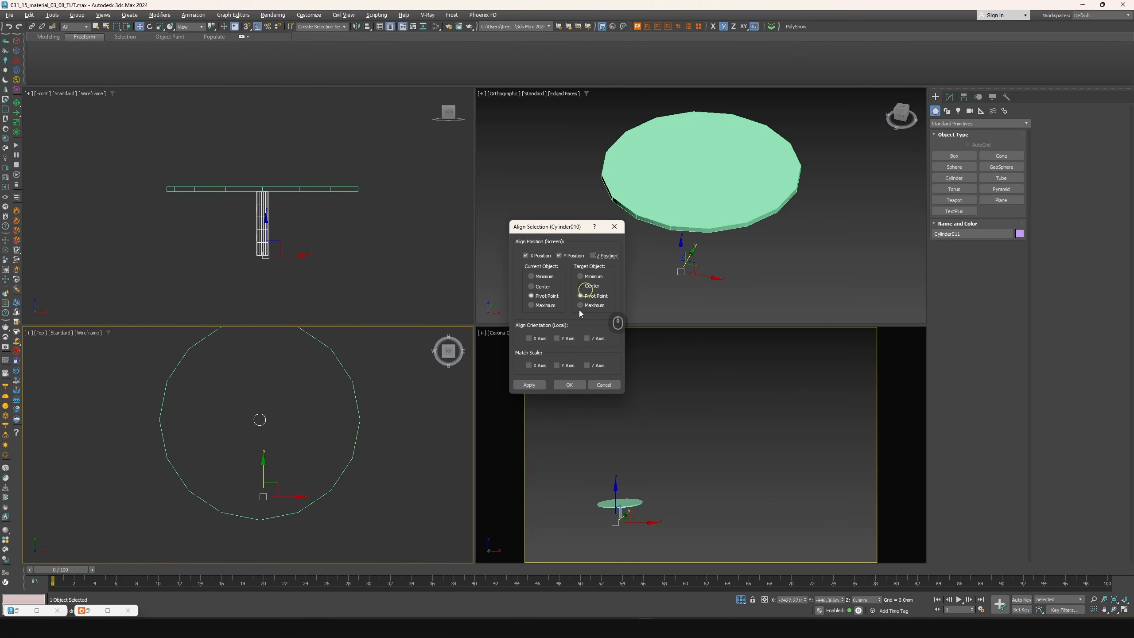
click(570, 385)
click(259, 466)
drag(259, 466, 277, 487)
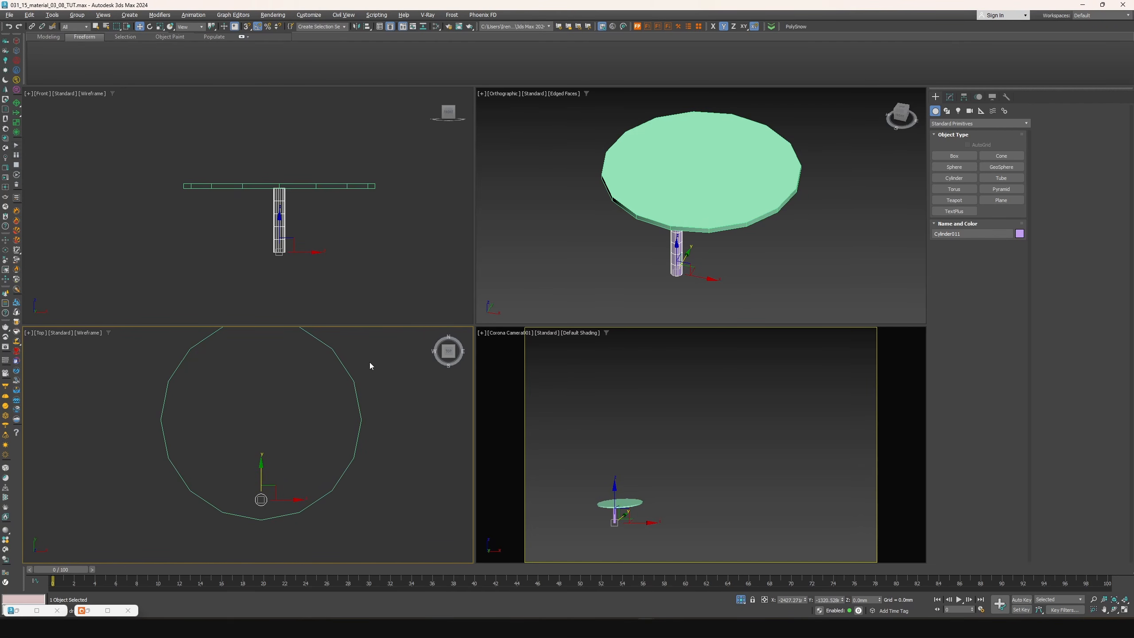
Align only the leg's pivot to the tabletop's pivot in X and Y
scroll(201, 540, down, 2)
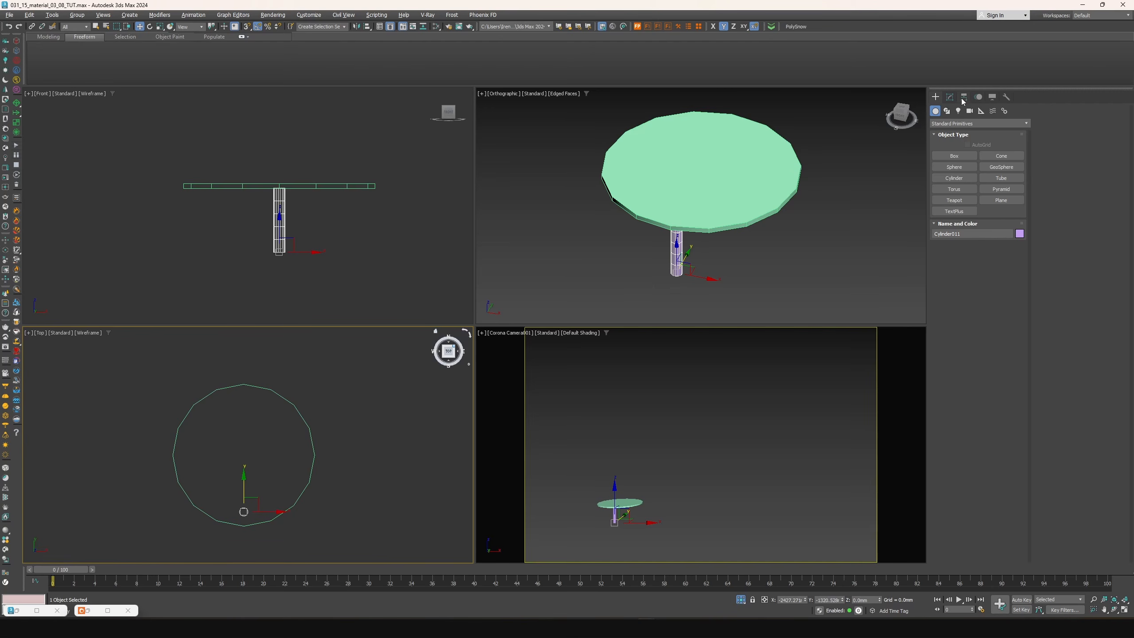
click(965, 98)
click(976, 159)
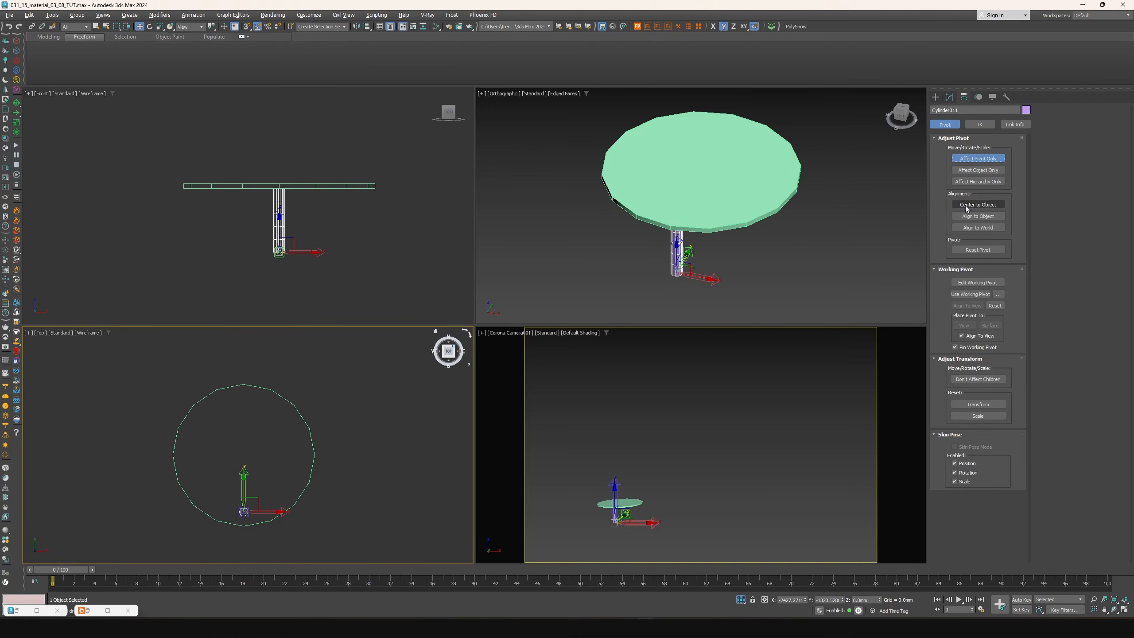
key(alt+a)
click(303, 419)
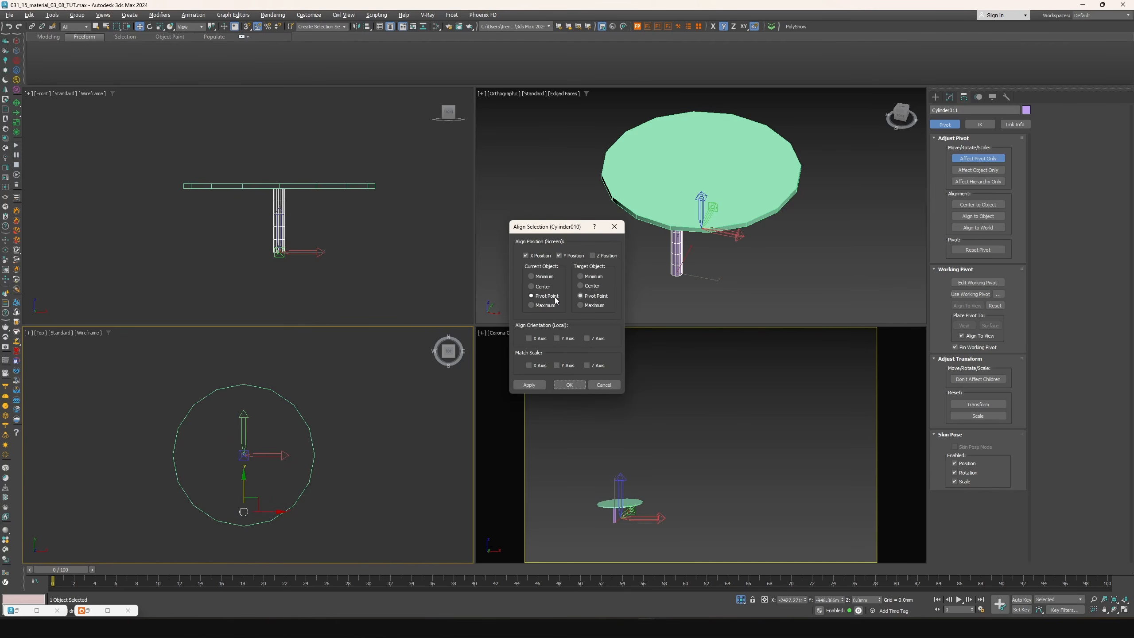
click(564, 384)
Add an Array modifier to the leg with Radial distribution around Z and a count of 4
click(950, 96)
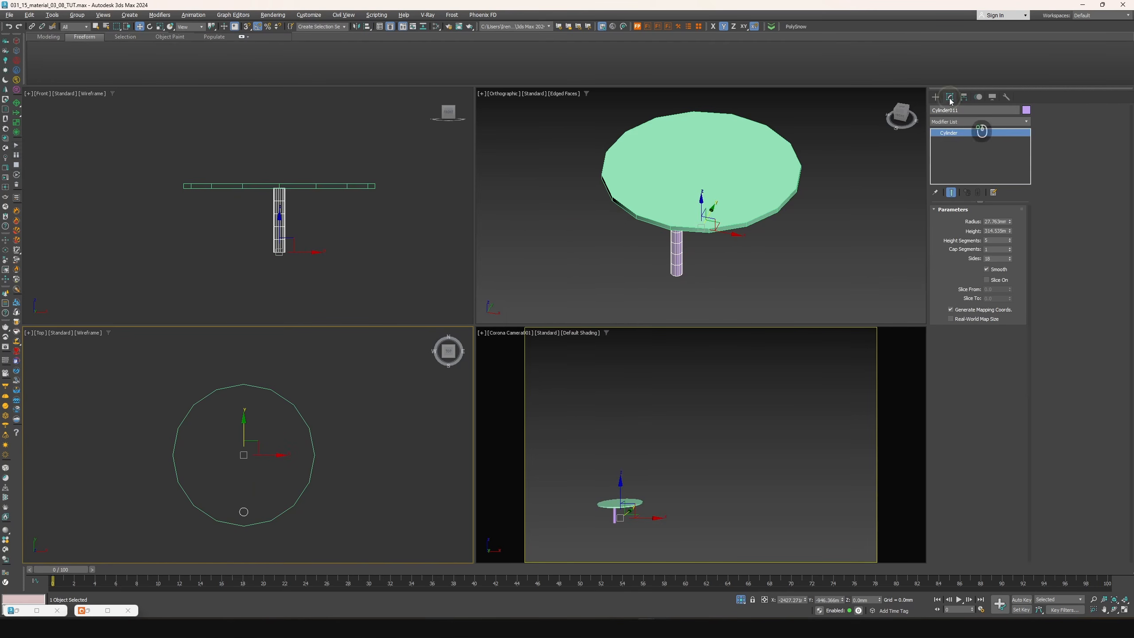
click(956, 121)
text(a)
click(942, 143)
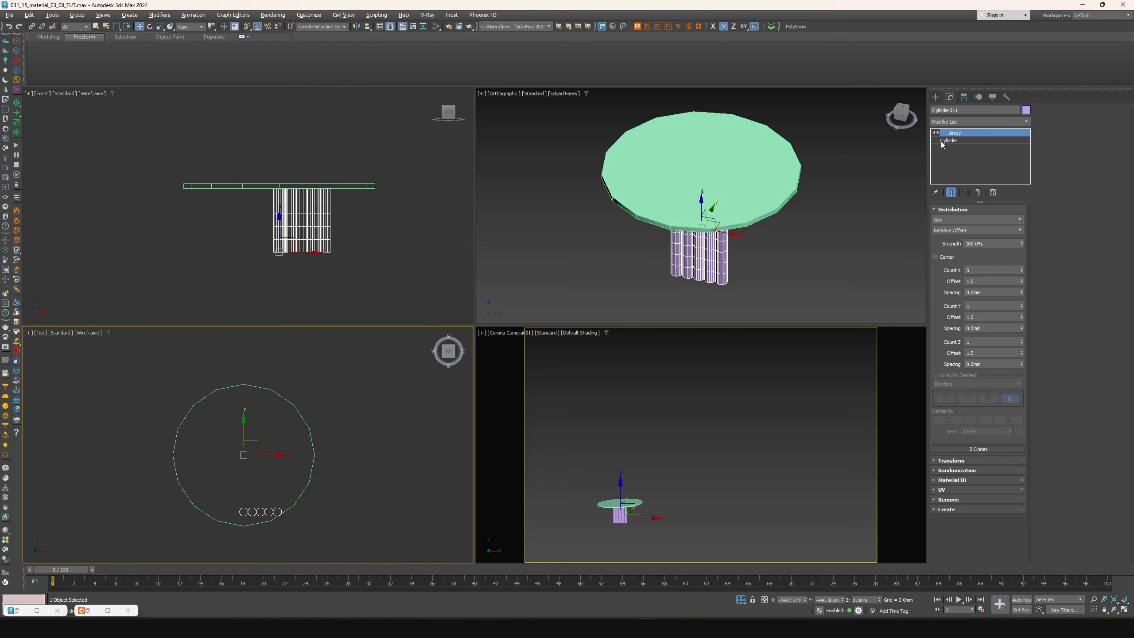
click(947, 221)
click(942, 237)
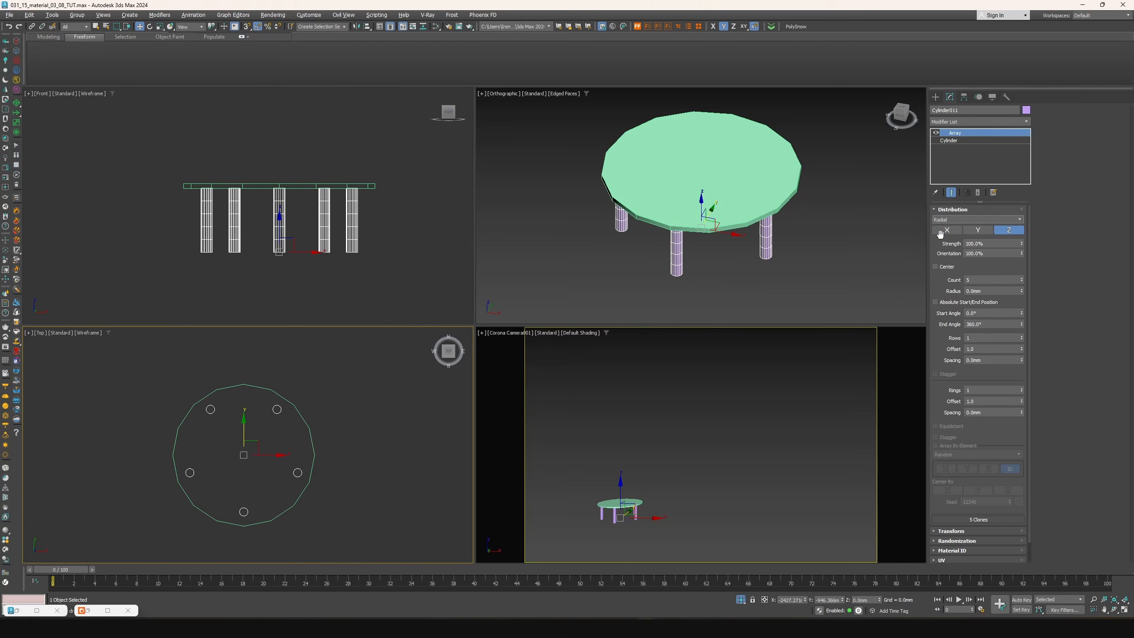
click(1022, 282)
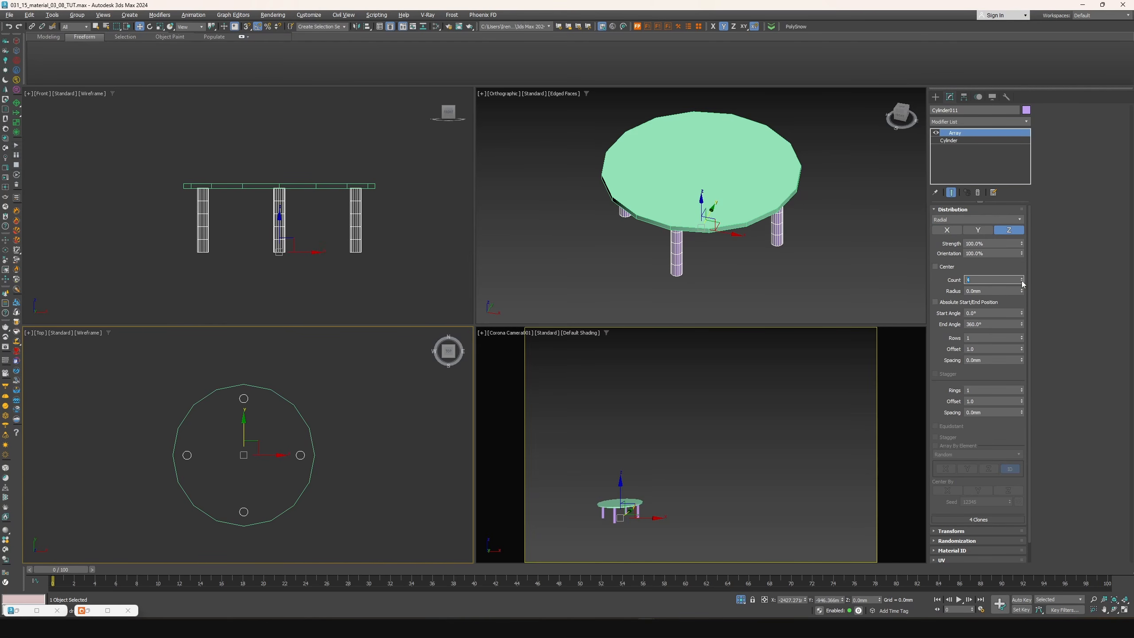
Exit isolation and rotate the four-leg array 15 degrees about the Z axis
key(alt+q)
key(alt+w)
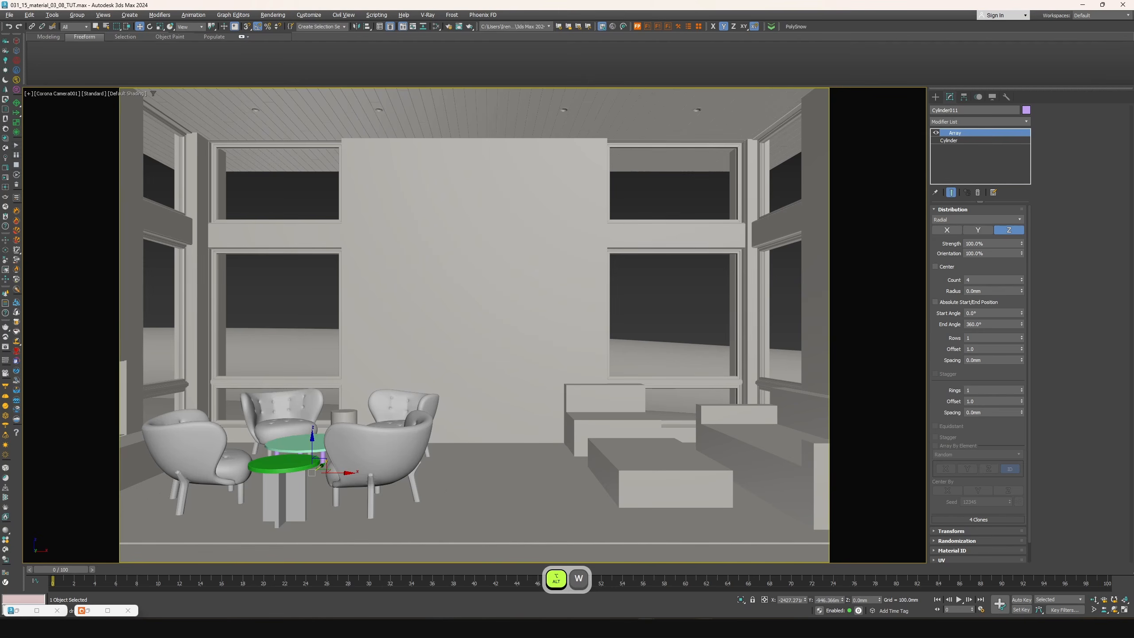
key(e)
drag(322, 479, 328, 477)
key(alt+w)
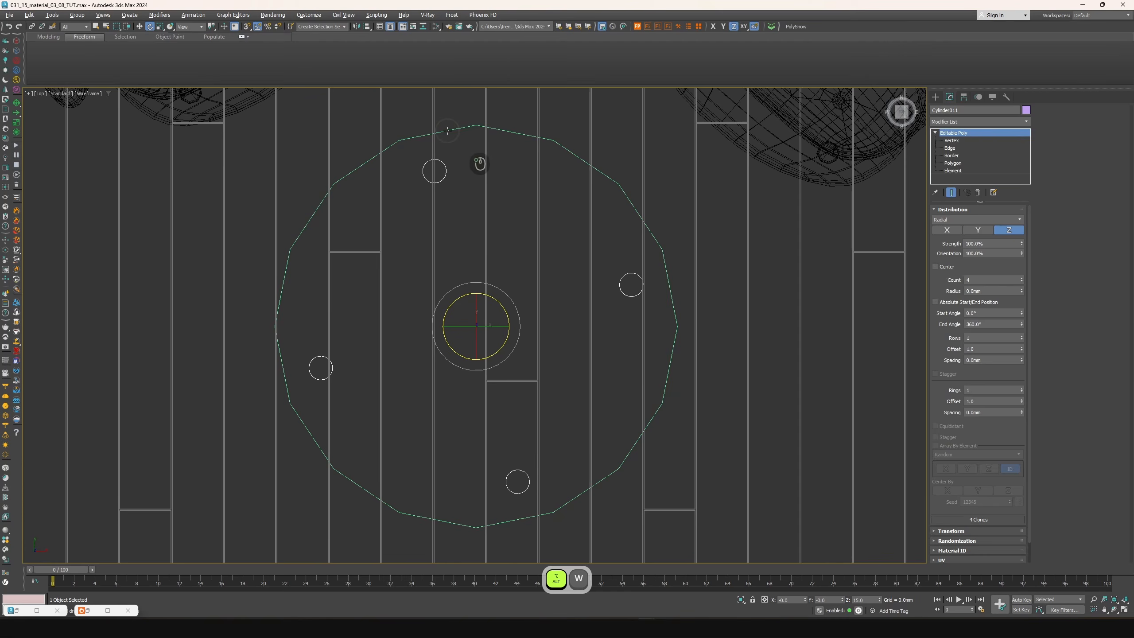
Isolate the 16-sided tabletop for polygon editing
click(447, 130)
right_click(446, 129)
click(469, 43)
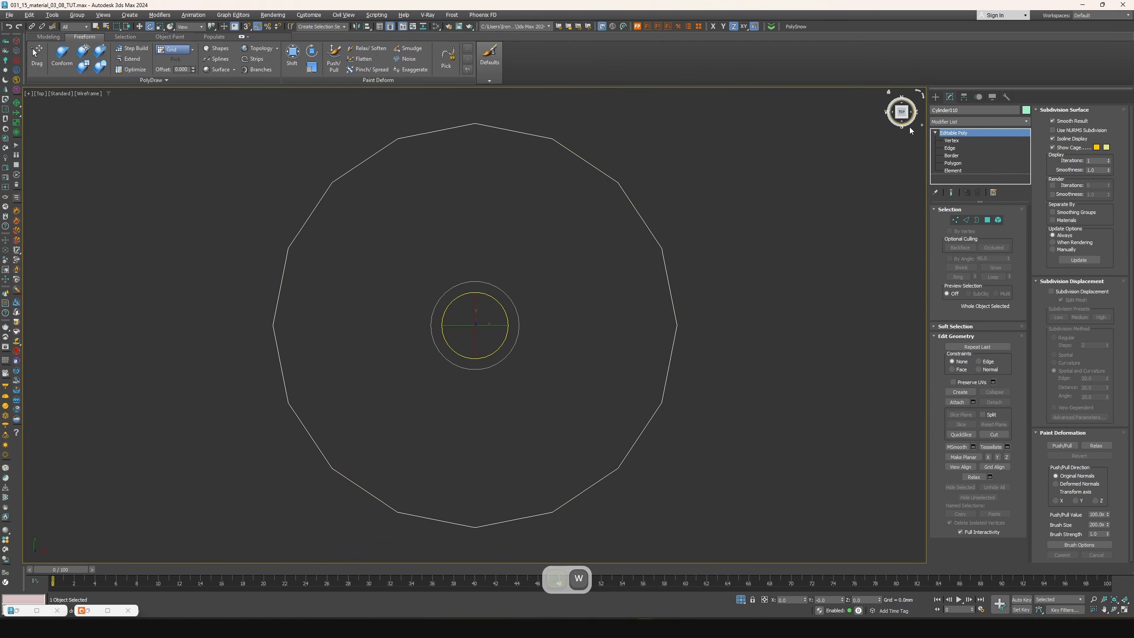
key(4)
key(alt+w)
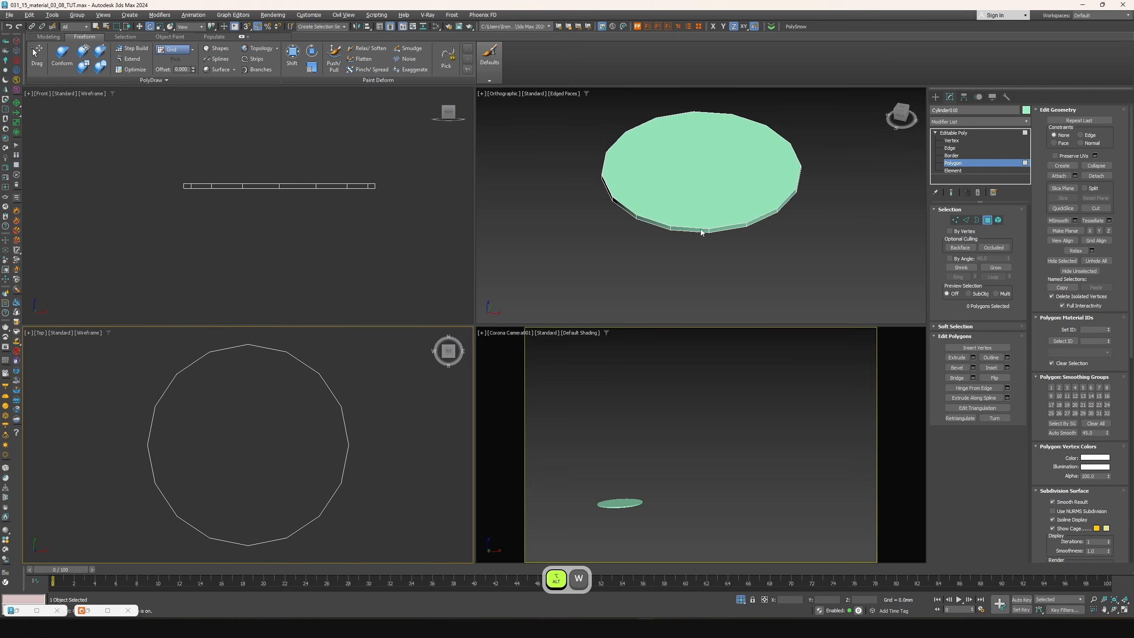
Inset the tabletop's upper and lower cap polygons twice, by about 162 mm each time
key(ctrl+a)
alt+middle_drag(717, 227, 667, 223)
ctrl+click(657, 172)
click(1008, 367)
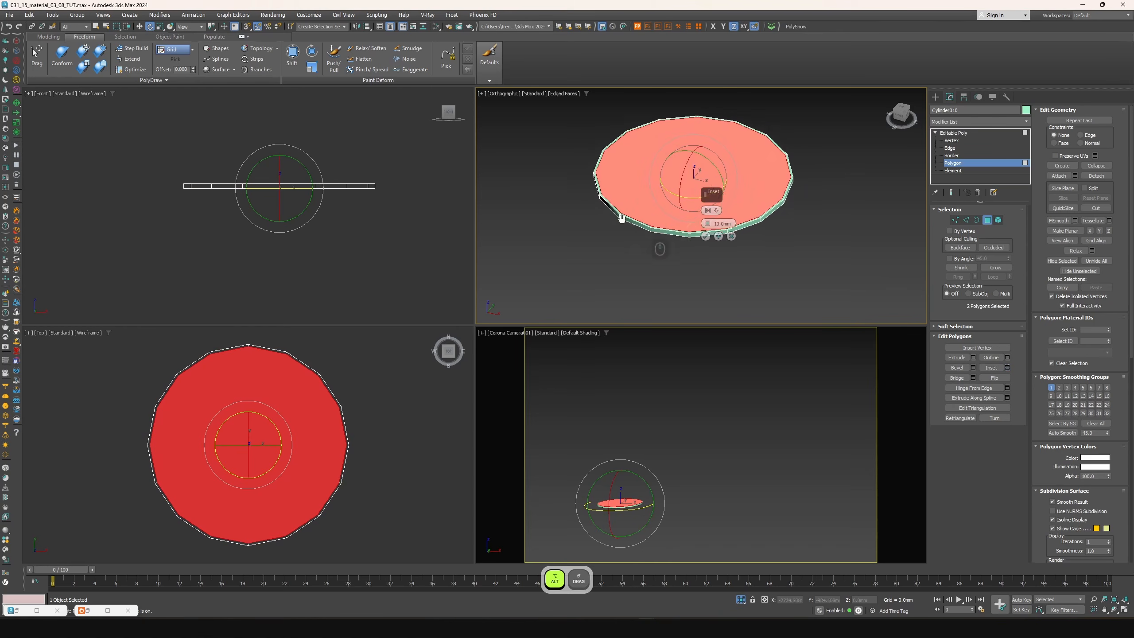
drag(708, 224, 695, 192)
alt+middle_drag(697, 192, 698, 206)
click(719, 237)
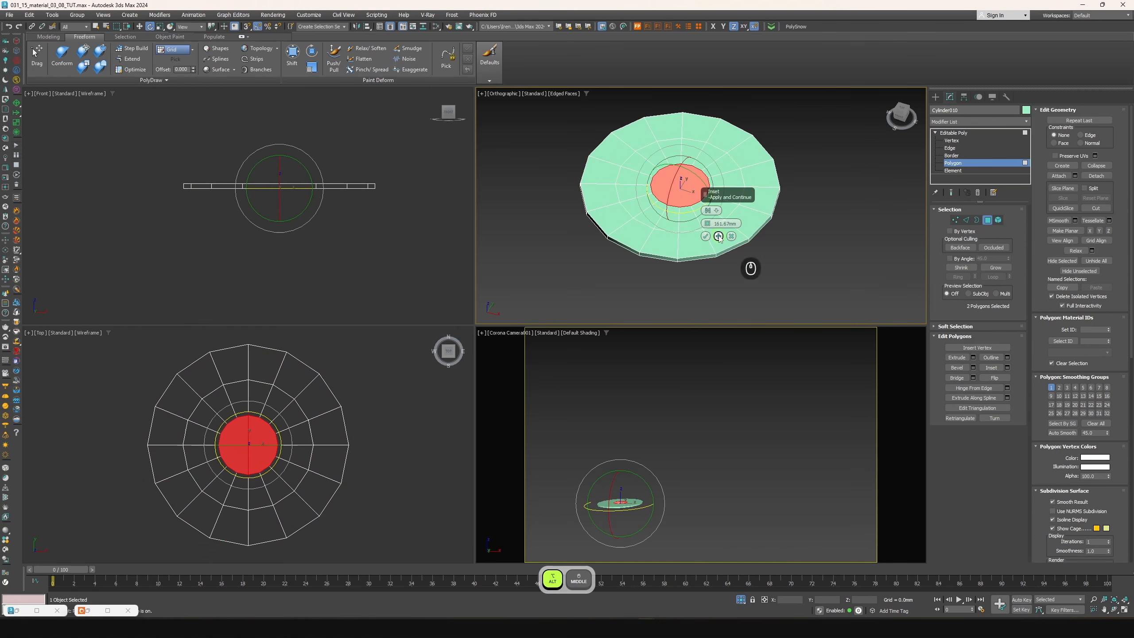
click(706, 237)
Select a radial edge in the tabletop's inner ring and change the object's display colour to light grey
click(951, 148)
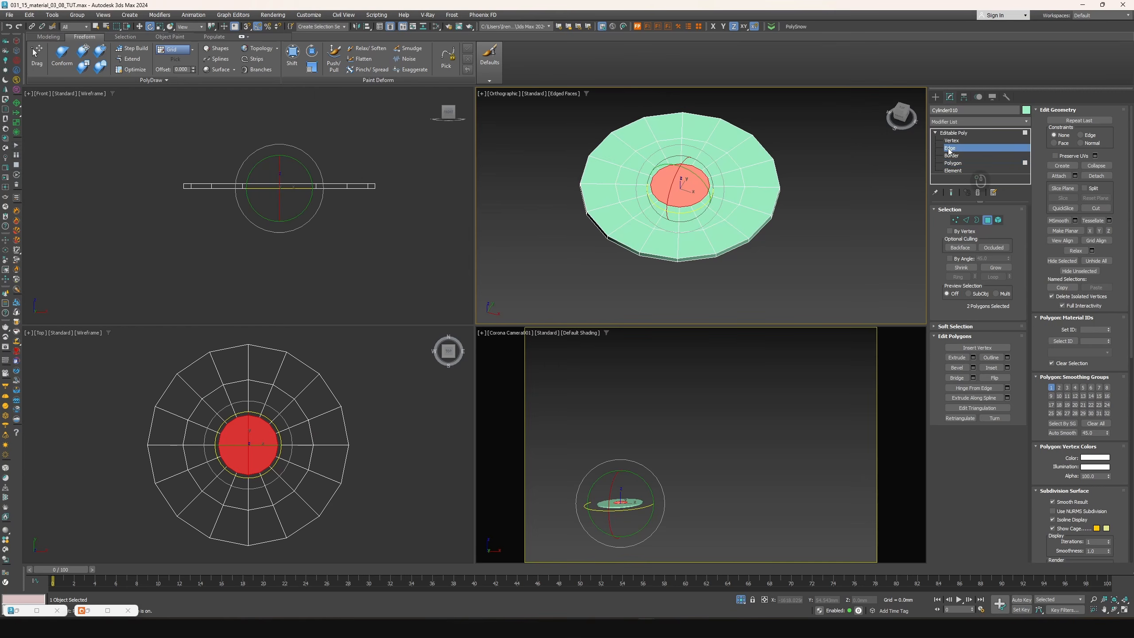
click(679, 215)
alt+middle_drag(679, 215, 669, 236)
click(1026, 110)
click(593, 335)
click(617, 361)
key(alt+w)
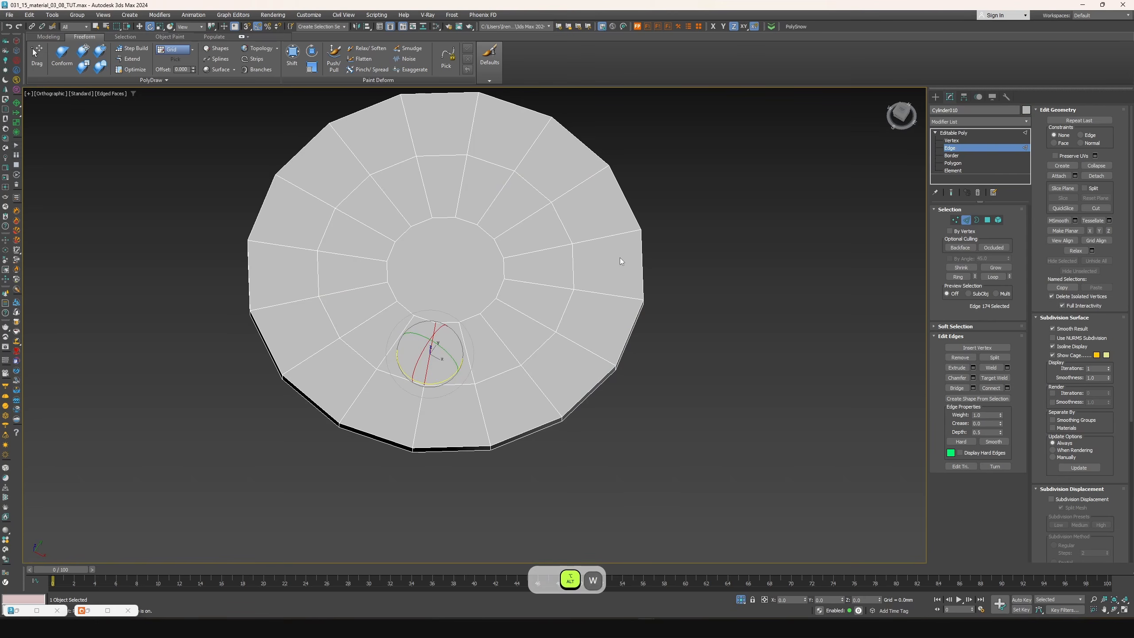
Remove every other radial edge, with its vertices, from the inner ring on both faces of the tabletop
alt+middle_drag(462, 252, 433, 304)
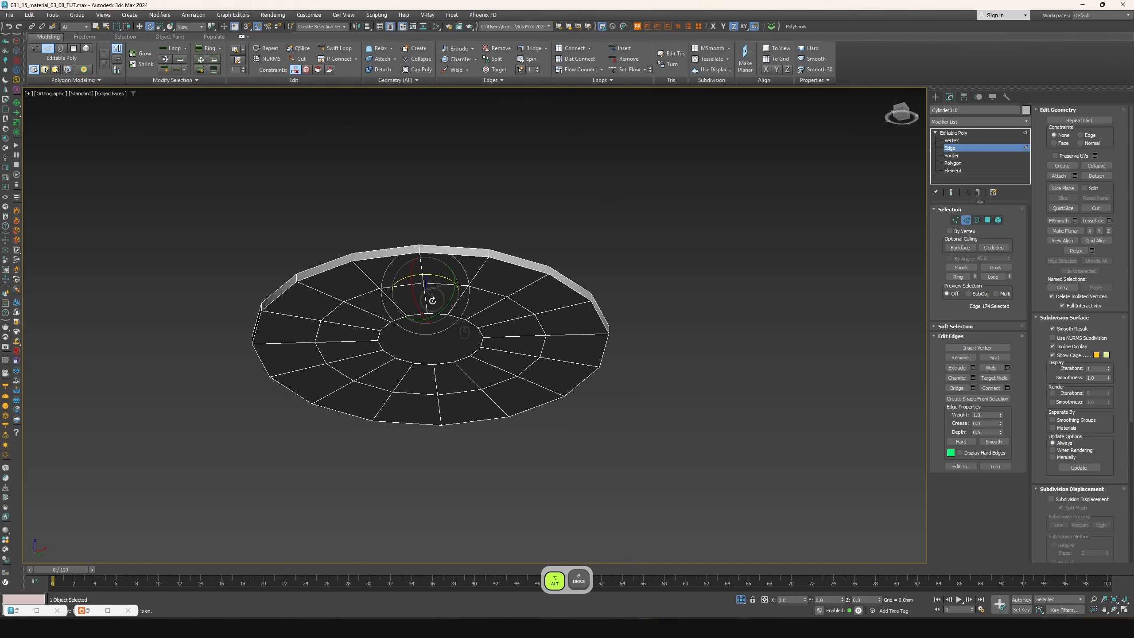
ctrl+click(427, 303)
alt+middle_drag(440, 250, 445, 304)
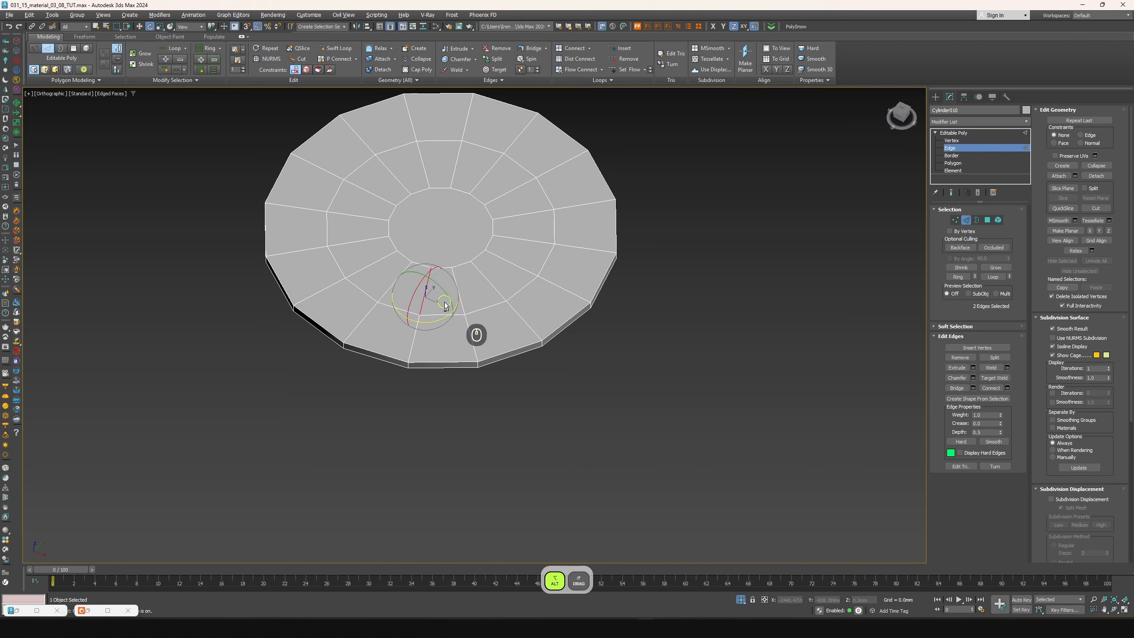
alt+middle_drag(229, 94, 397, 213)
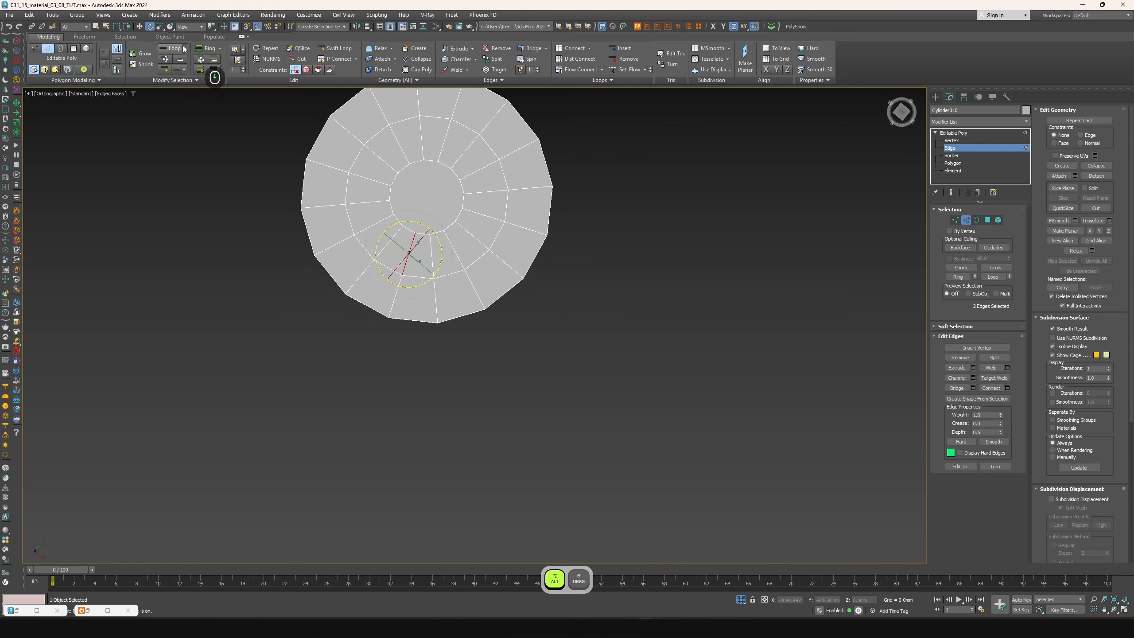
click(214, 69)
alt+middle_drag(494, 264, 475, 197)
key(ctrl+BackSpace)
Collapse the central polygon to a single point on both the upper and lower faces of the tabletop
click(953, 163)
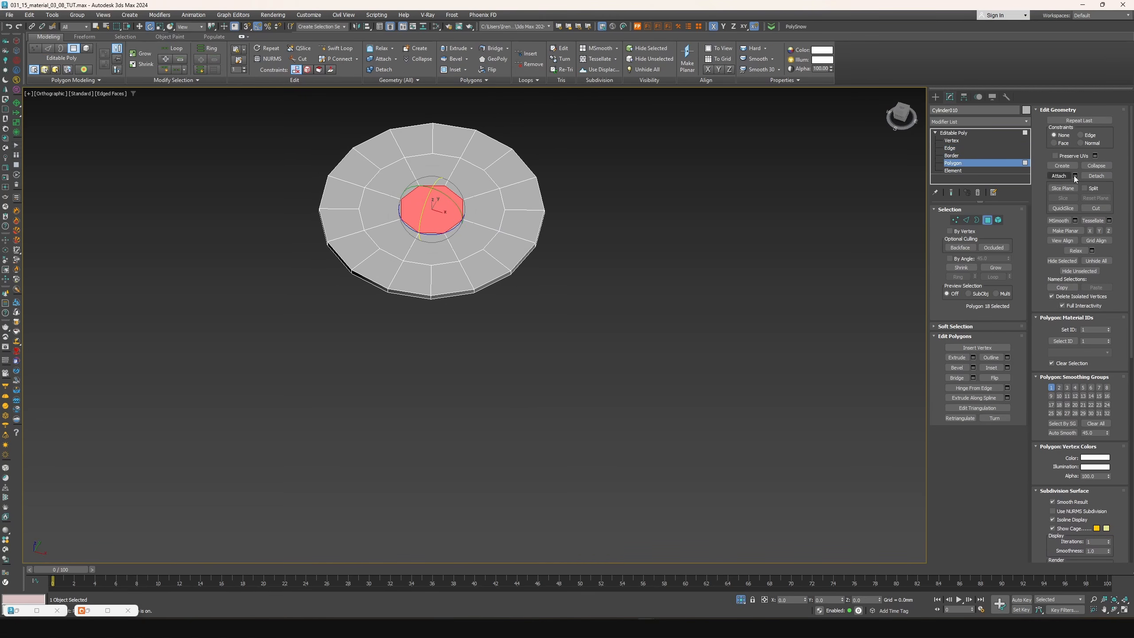
click(1096, 166)
alt+middle_drag(460, 221, 444, 193)
click(444, 193)
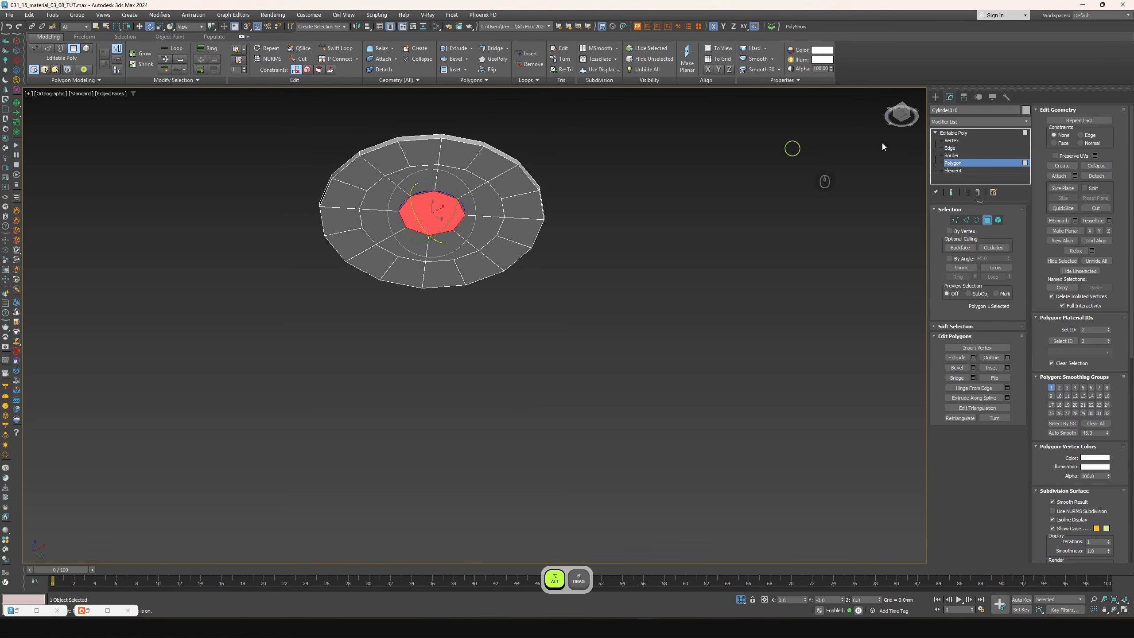
click(1100, 169)
alt+middle_drag(550, 149, 563, 299)
click(956, 133)
Add a TurboSmooth modifier to the tabletop with 2 iterations
click(959, 125)
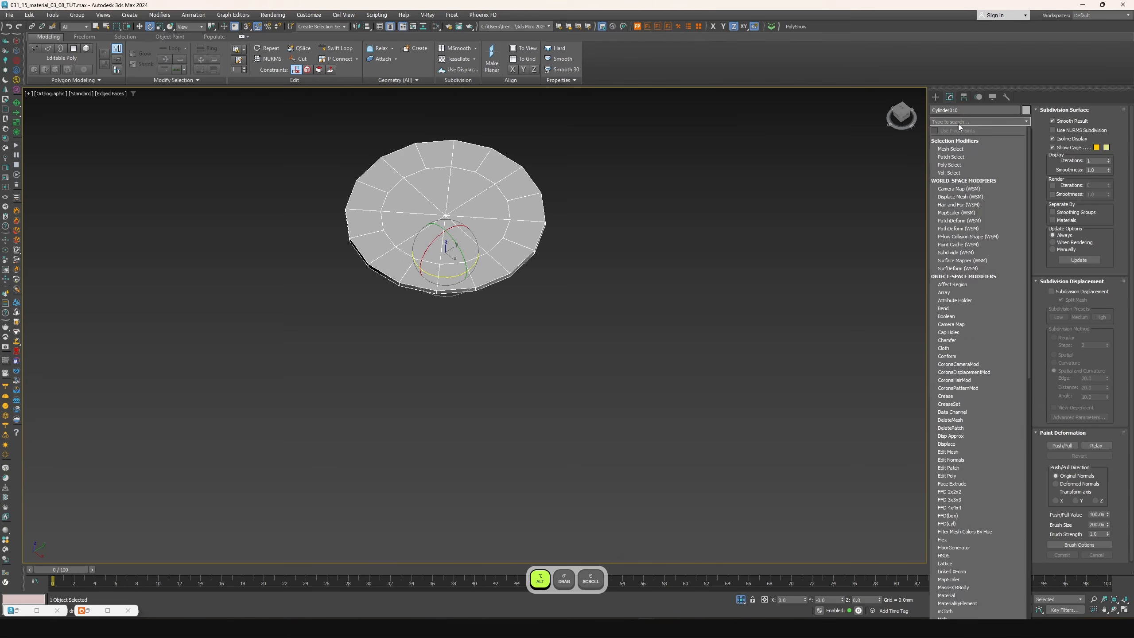
text(tu)
click(946, 141)
alt+middle_drag(565, 214, 514, 219)
click(1007, 223)
scroll(514, 219, up, 5)
alt+middle_drag(569, 272, 607, 265)
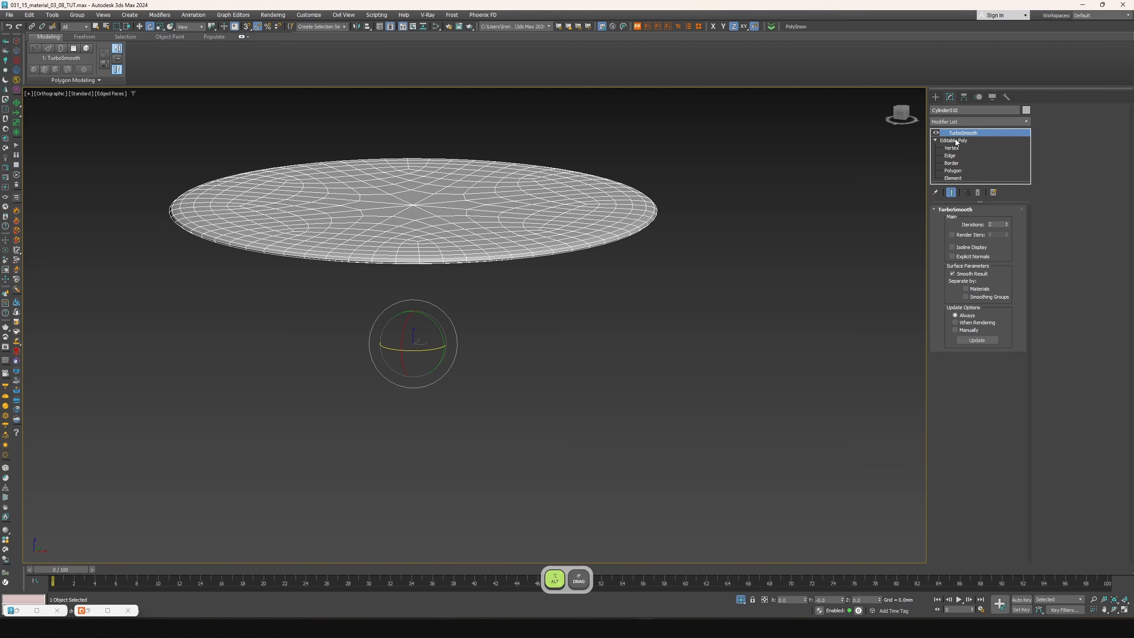
Insert a Chamfer modifier between the Editable Poly and TurboSmooth, and turn off the end result display
click(955, 142)
click(952, 121)
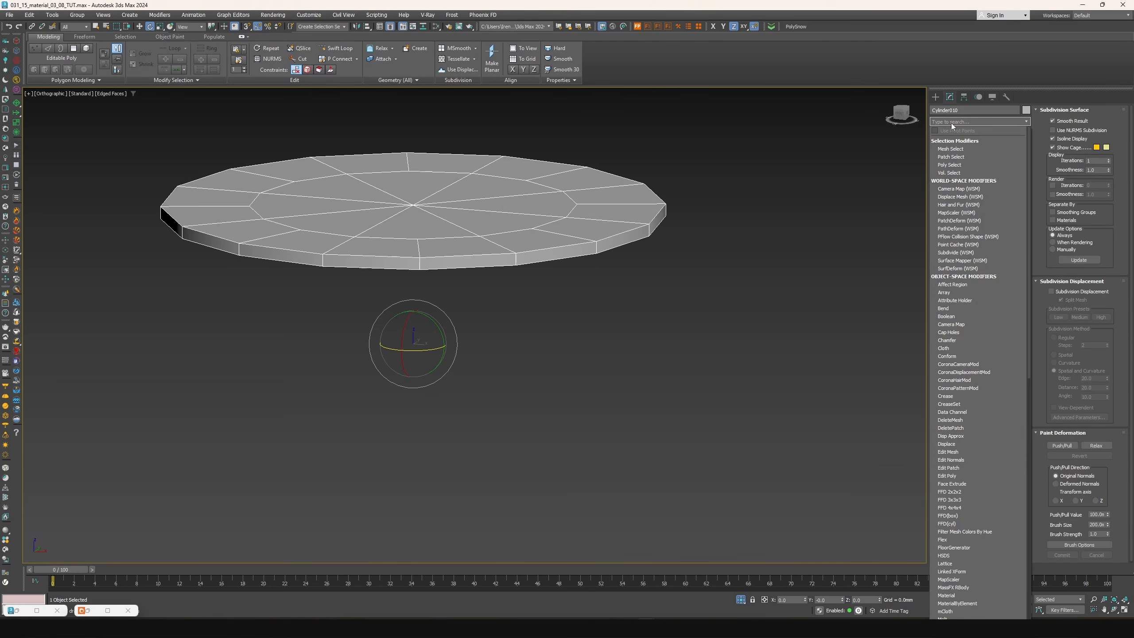
text(ch)
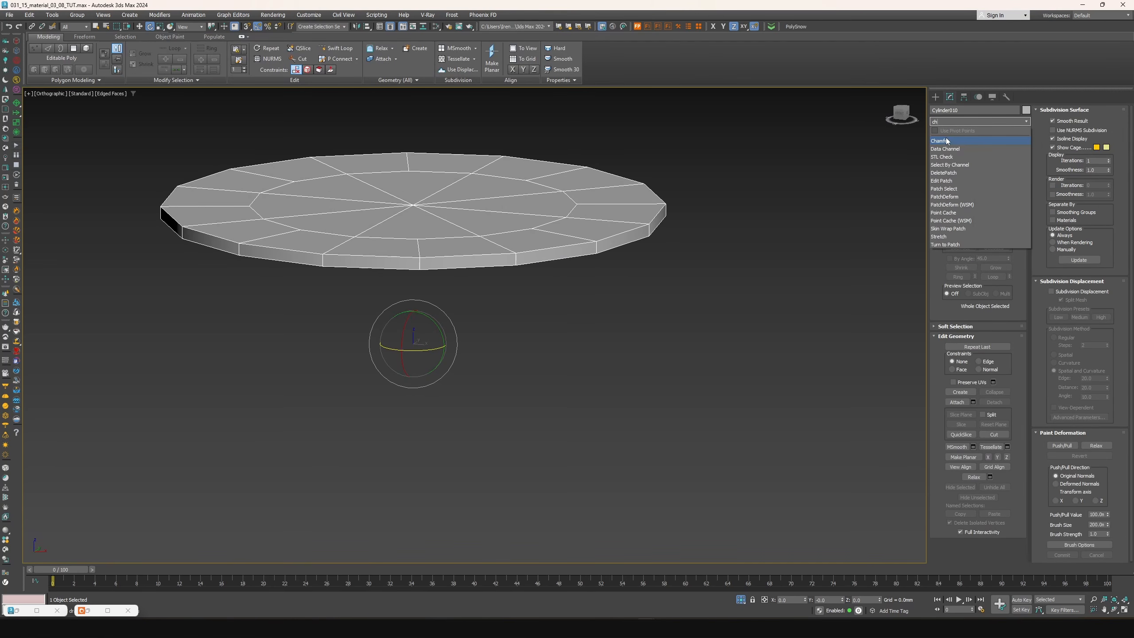
click(944, 141)
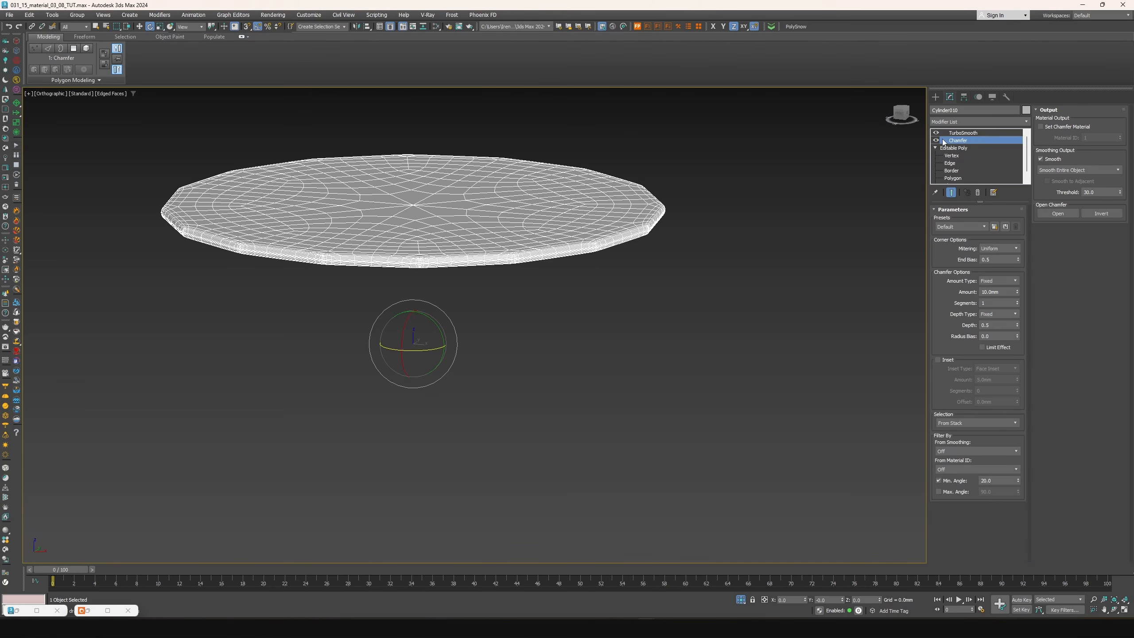
click(952, 193)
Set the Chamfer's minimum angle to 26.2 and reduce its amount to between 2 and 3 mm
scroll(425, 272, down, 1)
scroll(424, 269, up, 3)
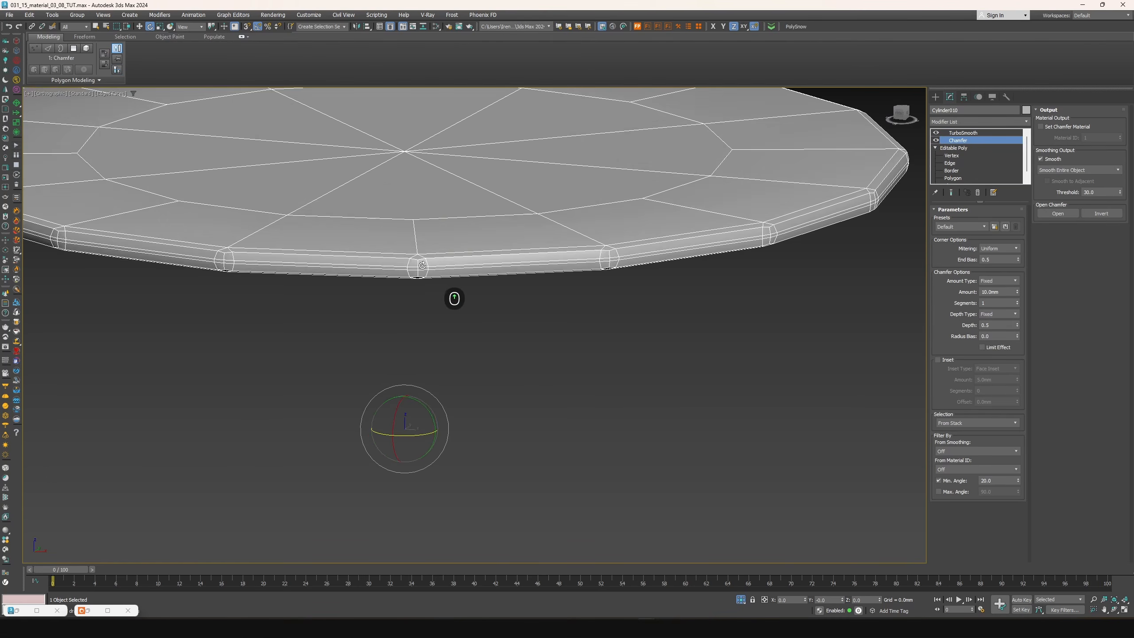
alt+middle_drag(422, 265, 458, 255)
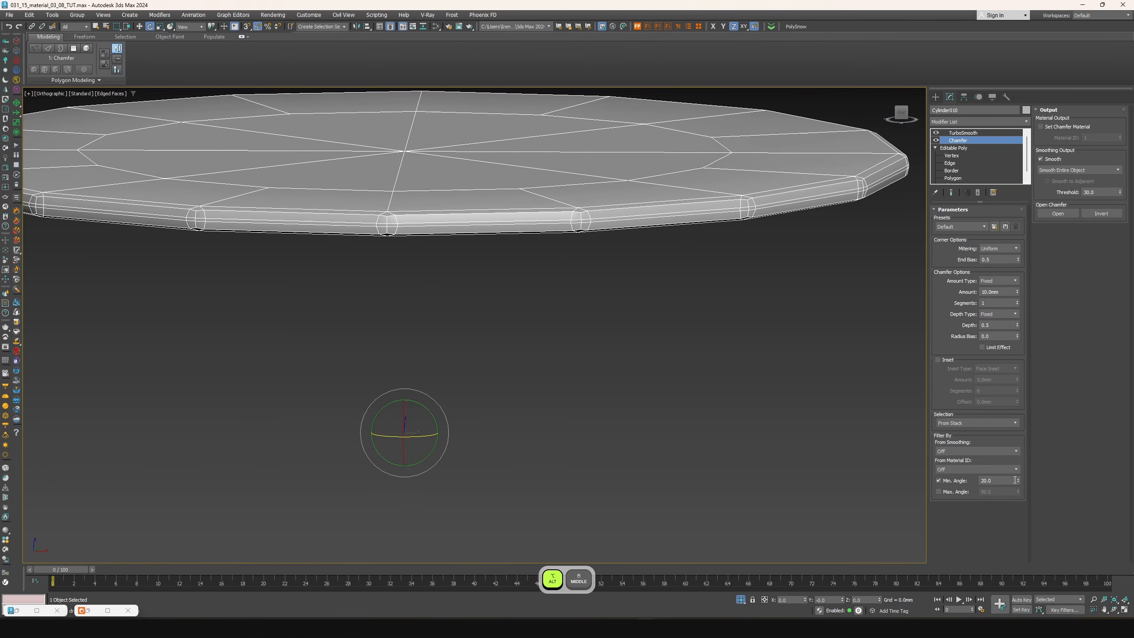
drag(1017, 480, 1013, 460)
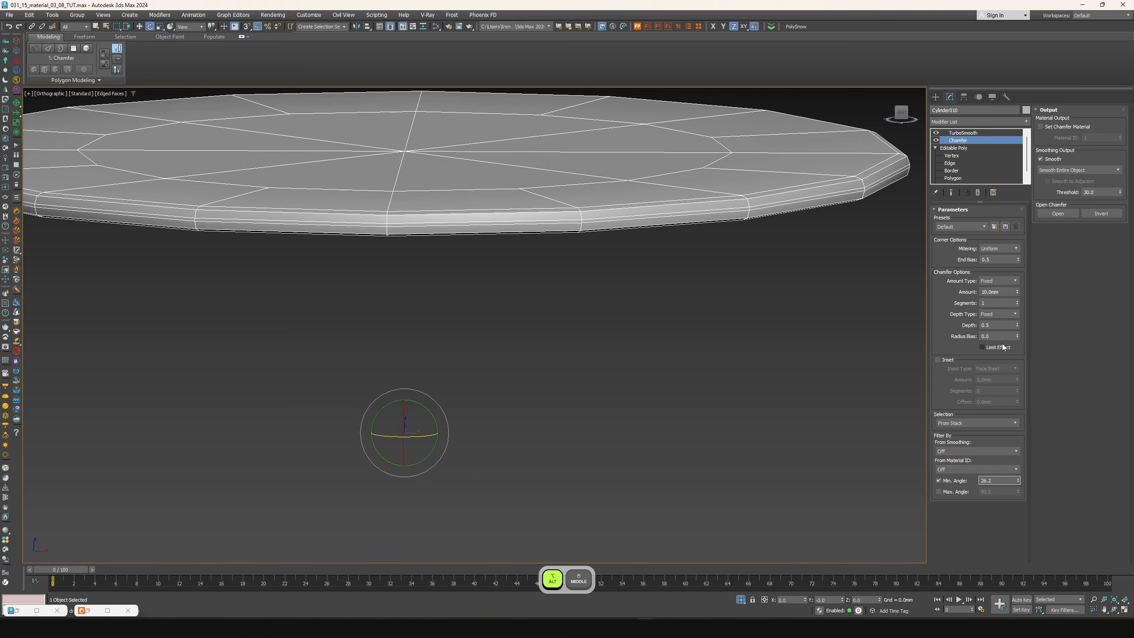
drag(1017, 293, 989, 356)
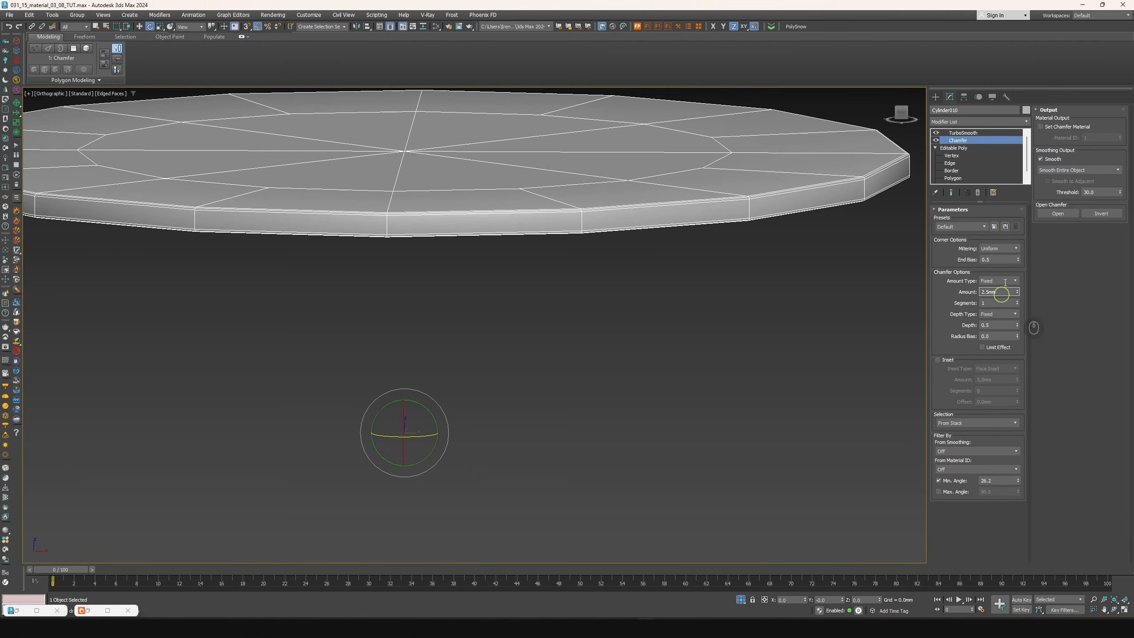
Limit the tabletop Chamfer's smoothing output to Smooth Chamfers Only and return to the TurboSmooth level
click(1051, 172)
click(1050, 189)
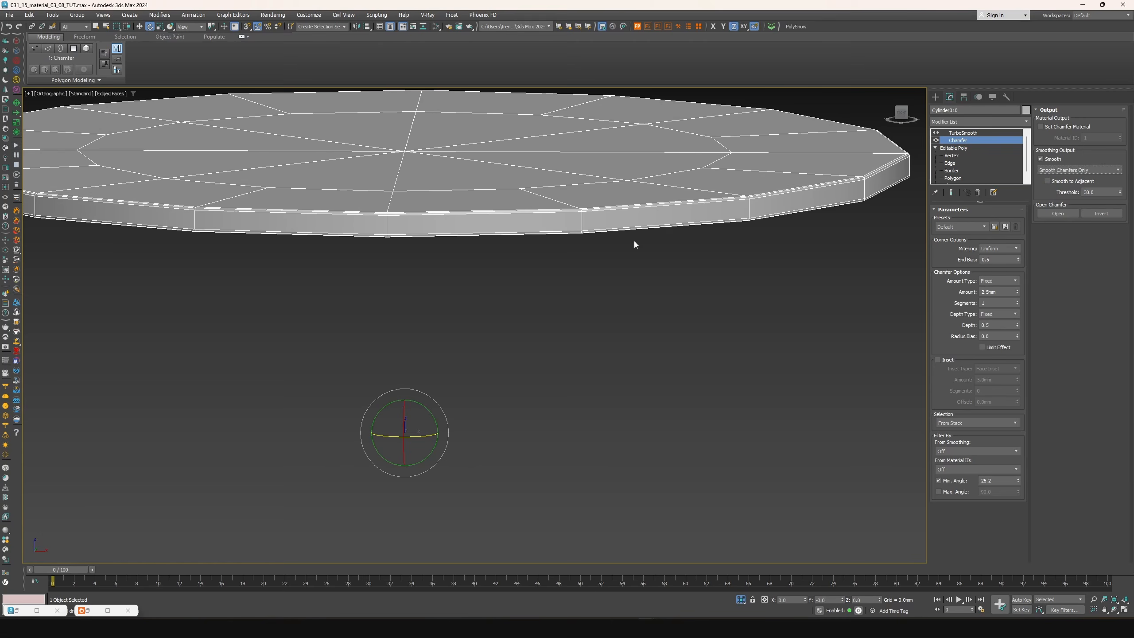
mouse_move(634, 244)
alt+middle_down()
mouse_move(646, 265)
mouse_move(619, 240)
mouse_move(613, 314)
mouse_move(691, 324)
mouse_move(643, 298)
alt+middle_up()
click(964, 132)
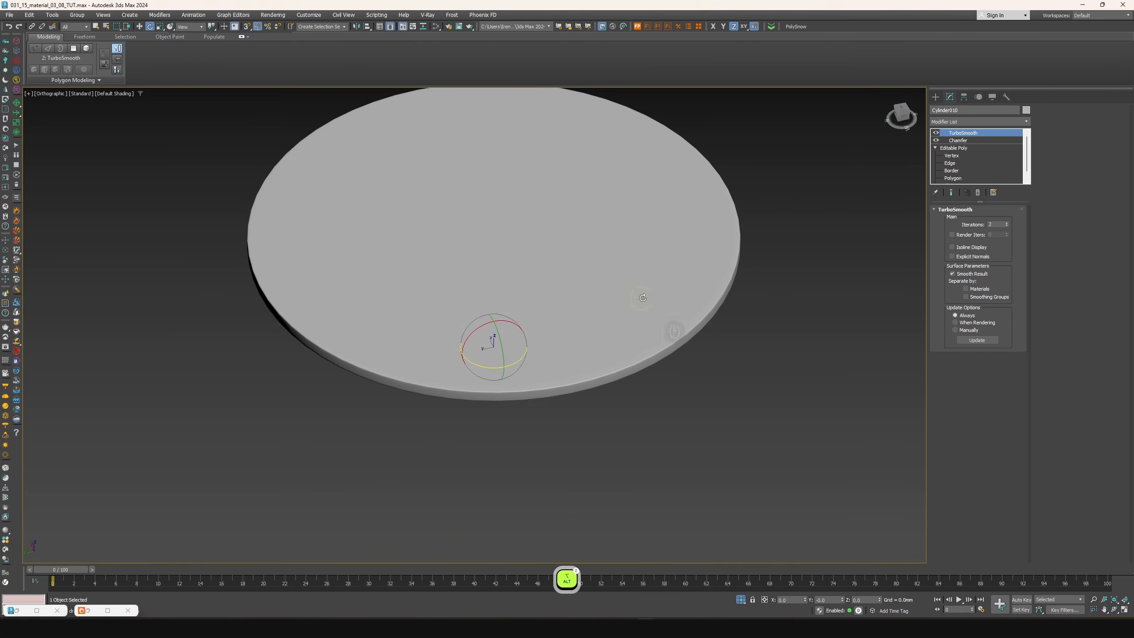
Exit isolation of the tabletop and give every object in the scene the same grey object color
key(F4)
right_click(562, 244)
click(569, 158)
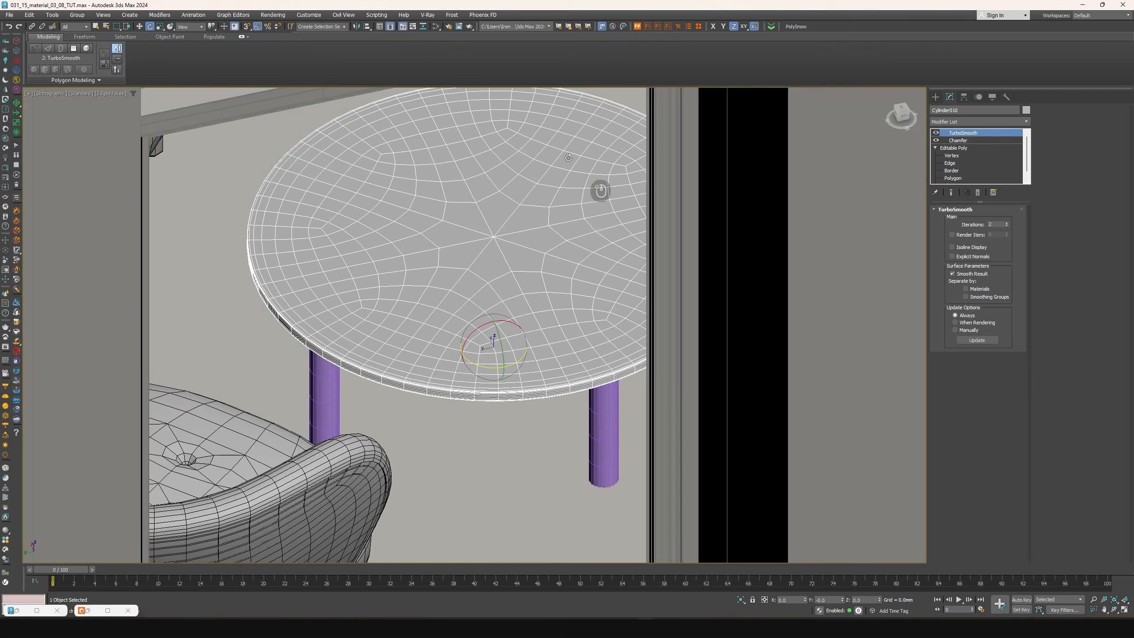
key(ctrl+a)
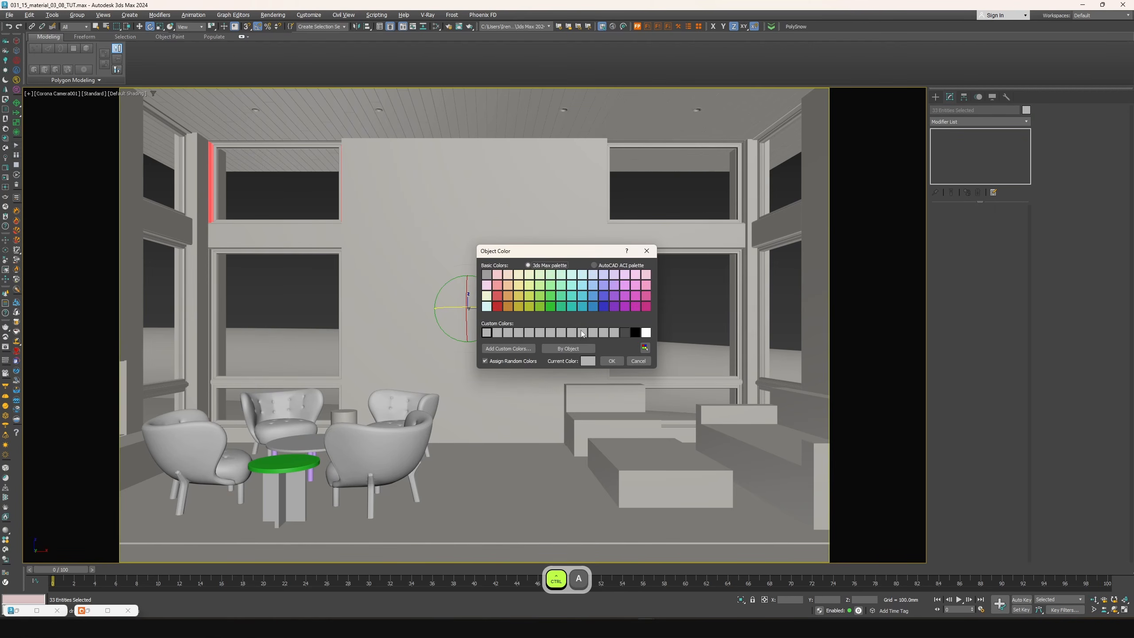
click(610, 361)
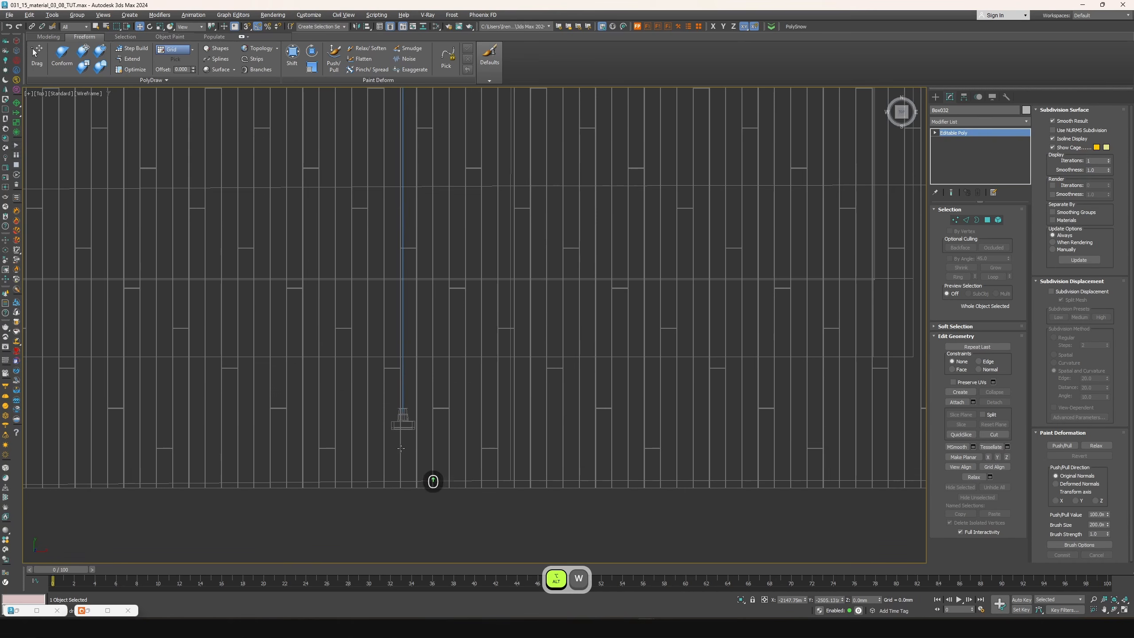
Select the Corona camera in the Top view and lock its move, rotate and scale transforms on all axes
click(408, 427)
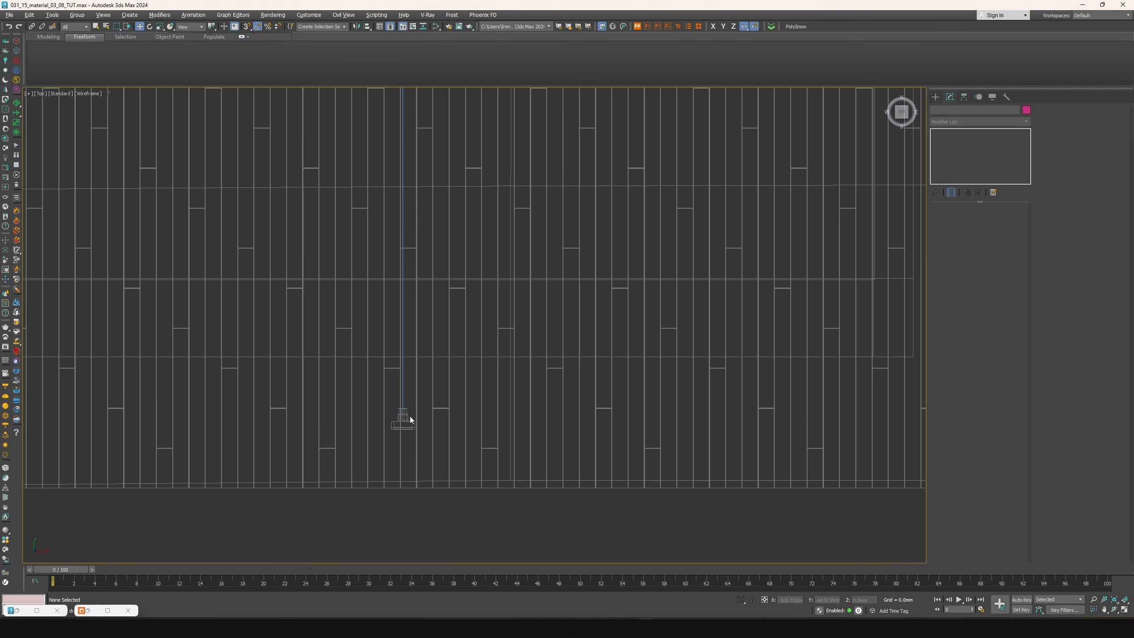
click(404, 417)
scroll(412, 336, down, 6)
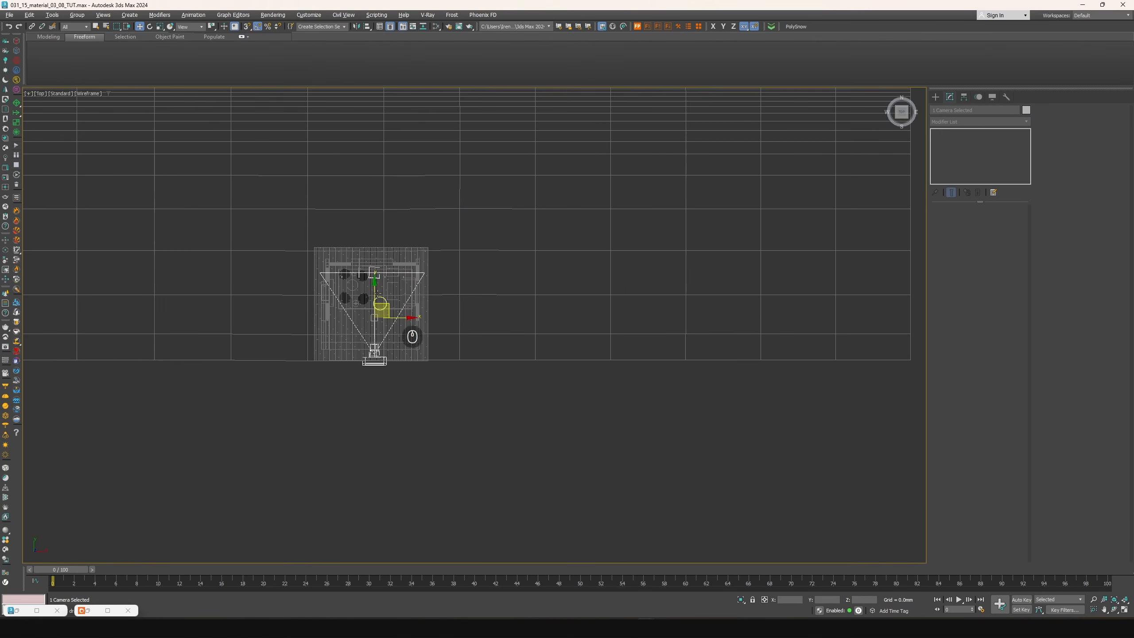
scroll(374, 277, up, 5)
click(964, 97)
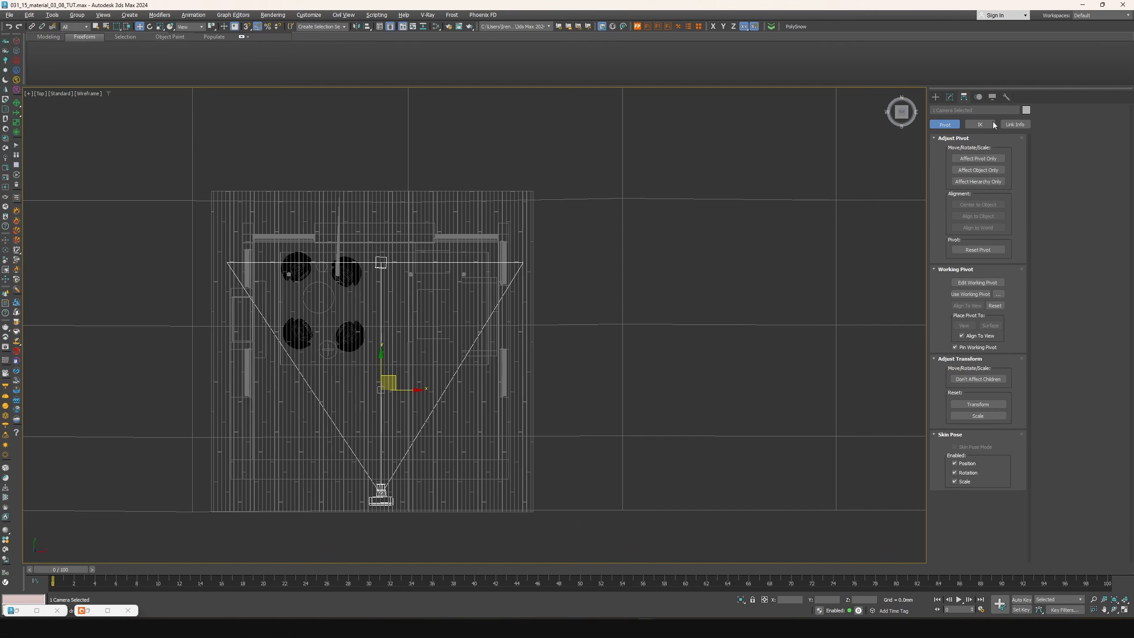
click(1013, 125)
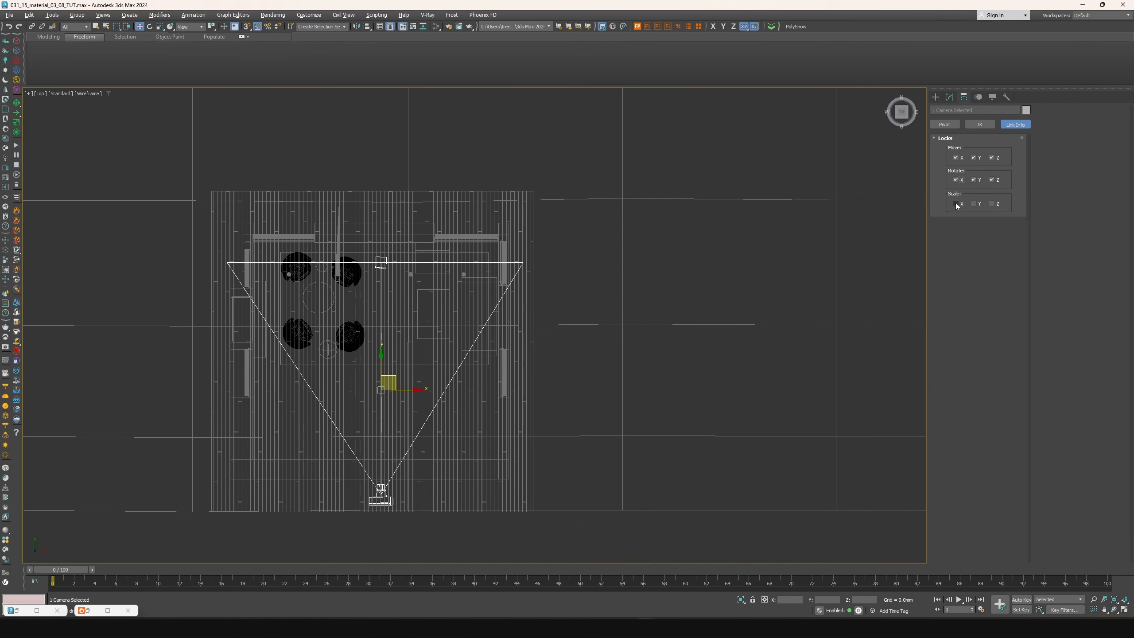
click(990, 203)
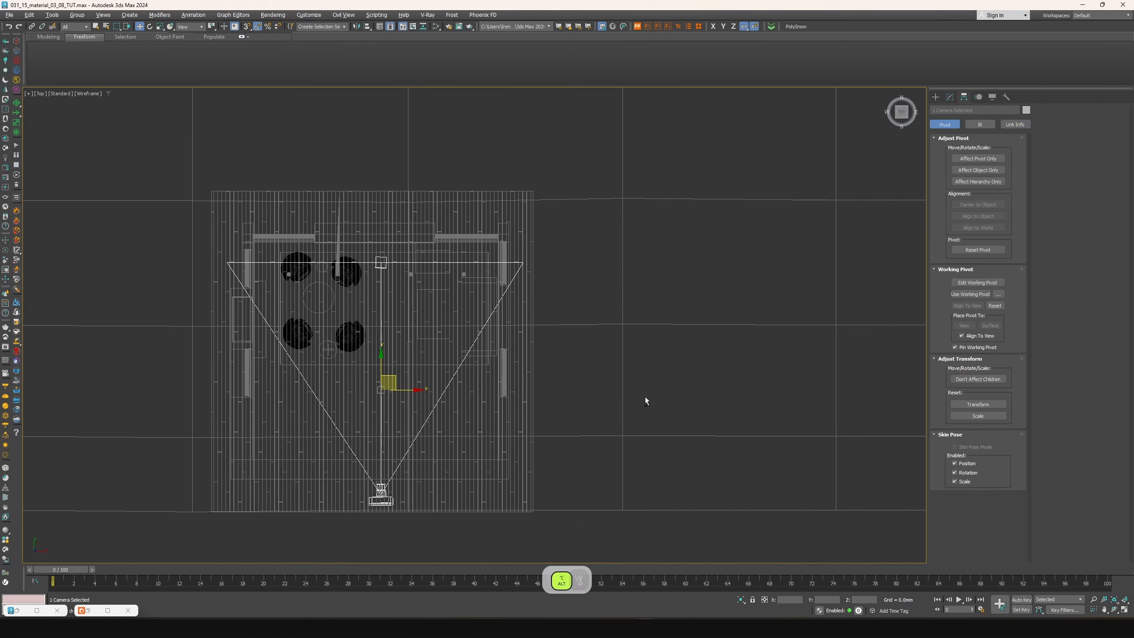
Try to orbit the camera view to test the transform locks
key(alt+w)
middle_click(631, 412)
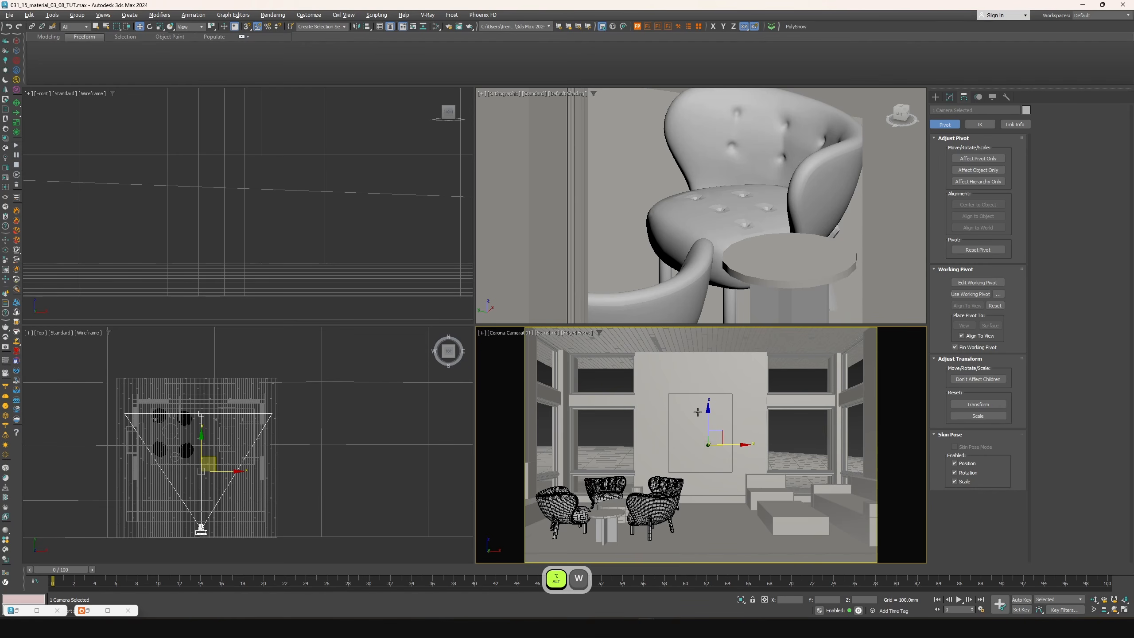
alt+middle_drag(695, 409, 656, 397)
middle_click(326, 438)
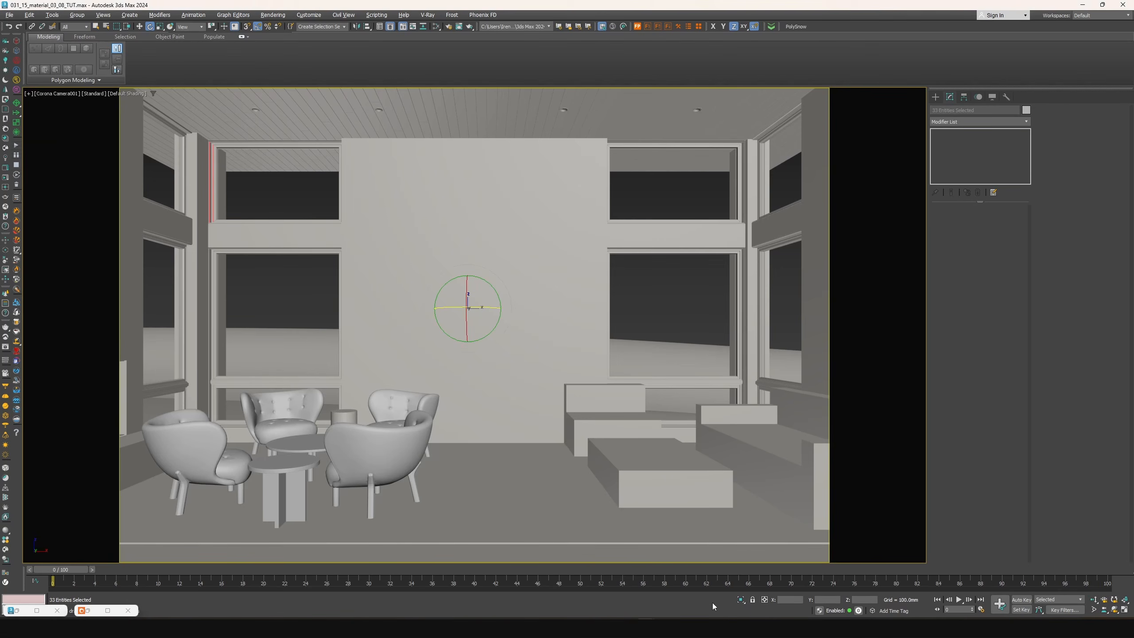
Switch to the reference render in ImageGlass and examine the fluted side table beneath the vase
key(alt+Tab)
scroll(659, 323, up, 5)
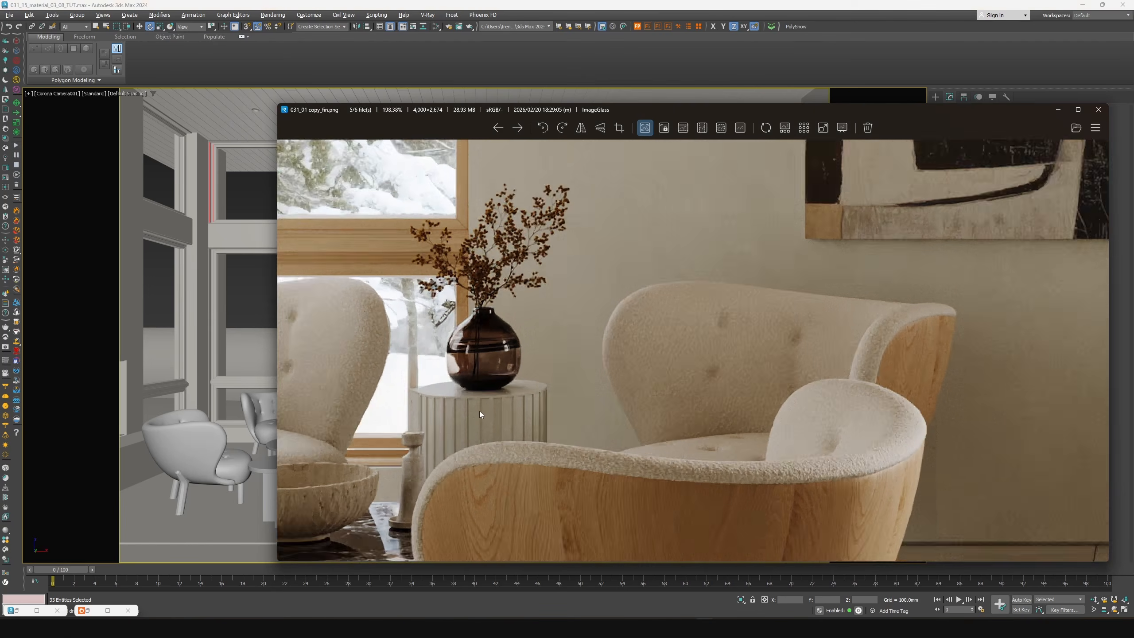
scroll(479, 412, up, 1)
drag(462, 443, 485, 437)
key(alt+Tab)
Isolate the small cylinder standing between the rear armchairs and display its edged faces
click(343, 417)
key(F4)
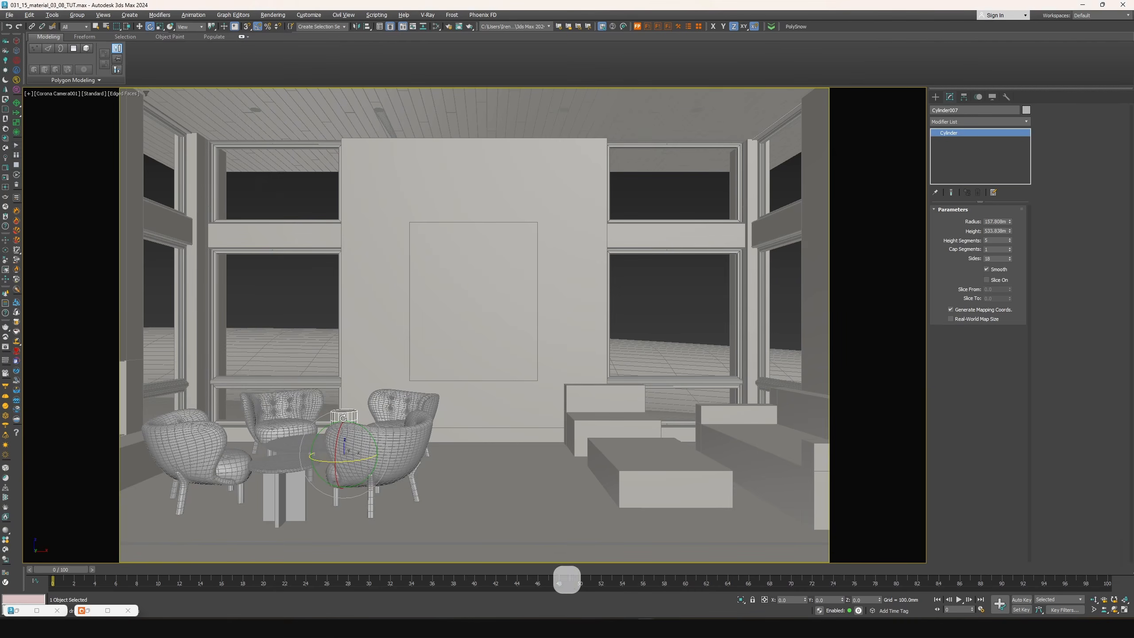
key(alt+w)
middle_click(365, 317)
key(alt+w)
right_click(368, 264)
click(393, 180)
Set the cylinder to one height segment and 22 sides, and convert it to Editable Poly
key(alt+w)
middle_click(680, 260)
key(alt+w)
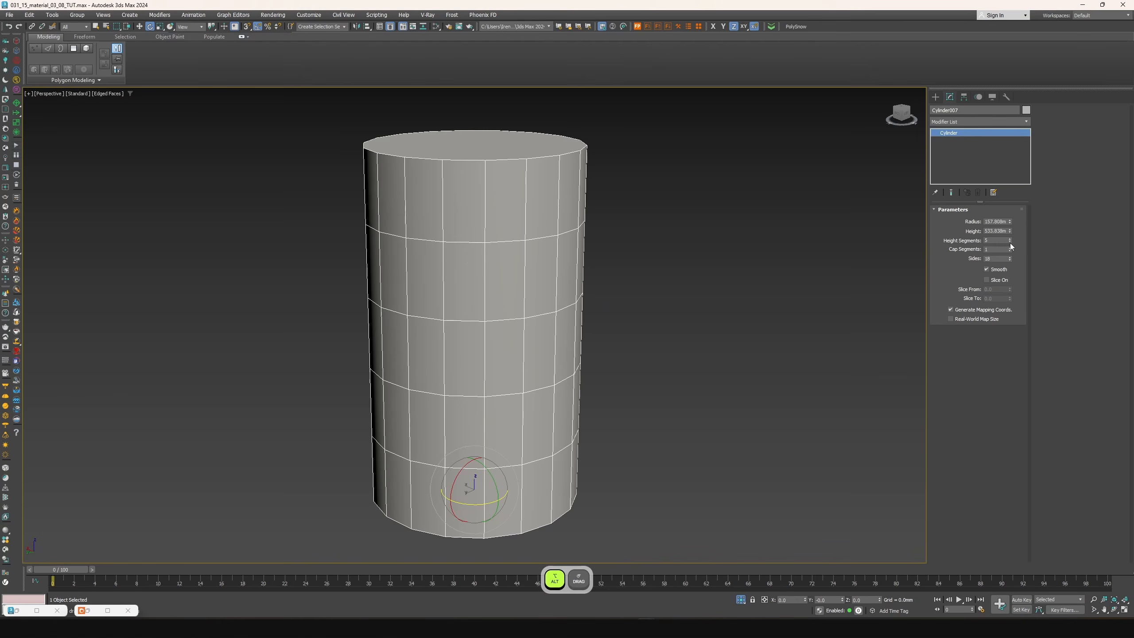
mouse_move(1010, 242)
mouse_down()
mouse_move(1007, 268)
mouse_move(1011, 257)
mouse_up()
key(alt+w)
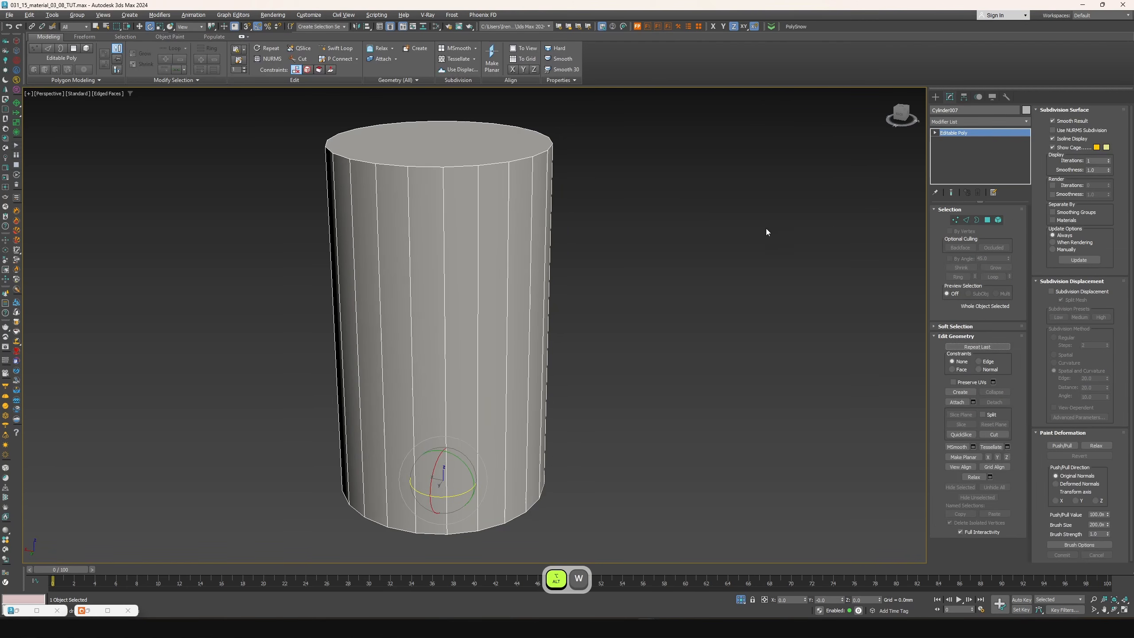
Connect all vertical side edges with 2 segments pinched 94 toward the cylinder's upper and lower rims
click(950, 148)
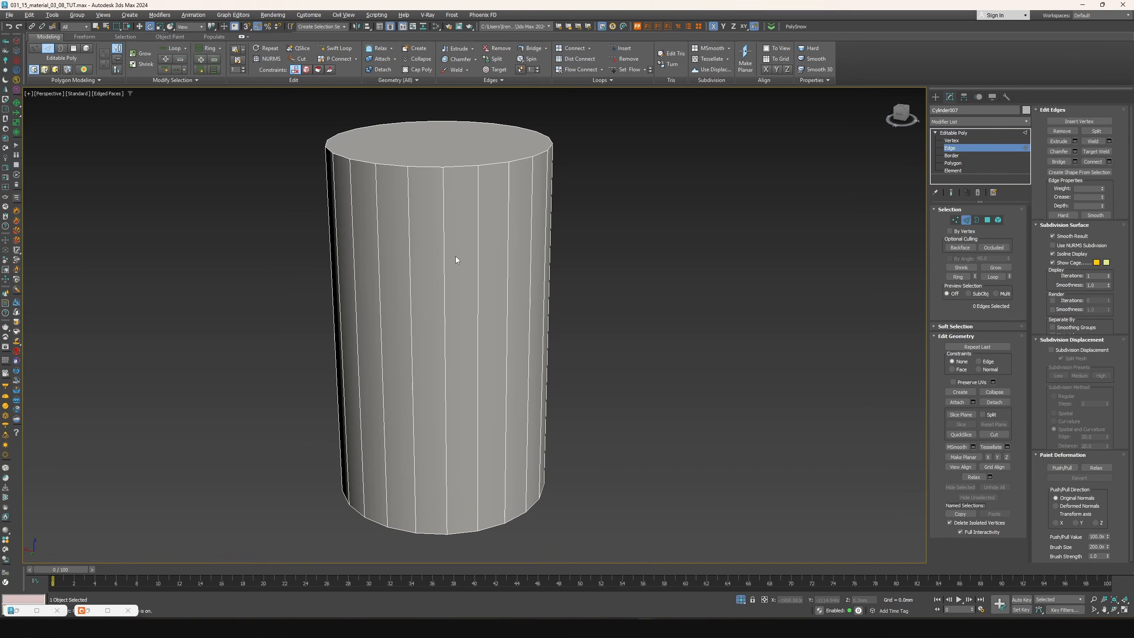
click(446, 254)
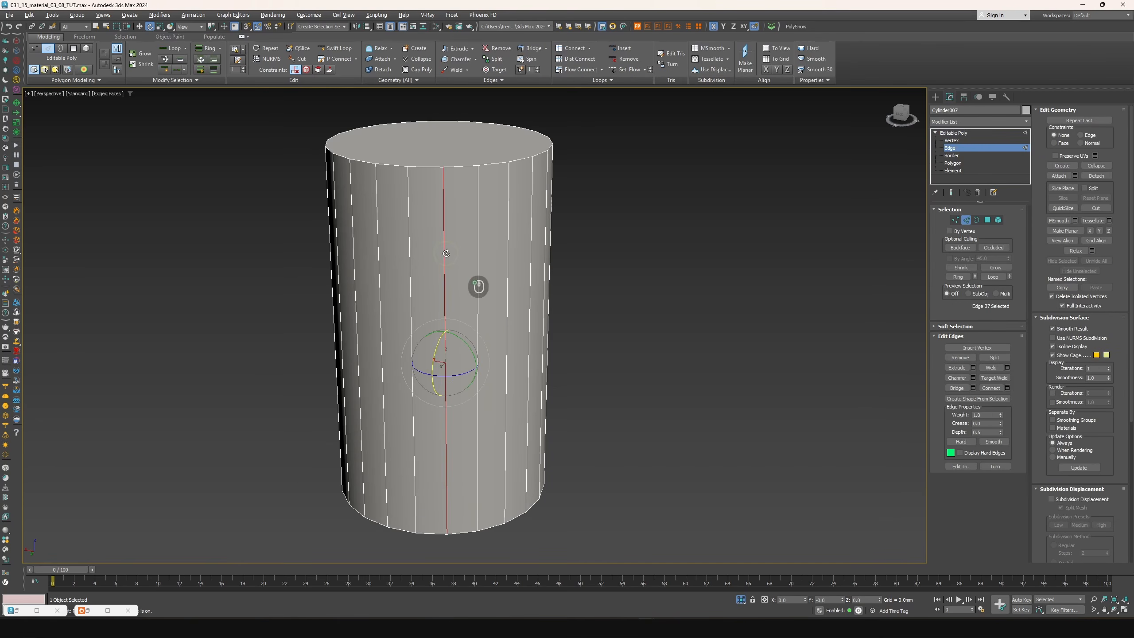
shift+click(478, 242)
mouse_move(554, 264)
alt+middle_down()
mouse_move(597, 249)
mouse_move(568, 260)
alt+middle_up()
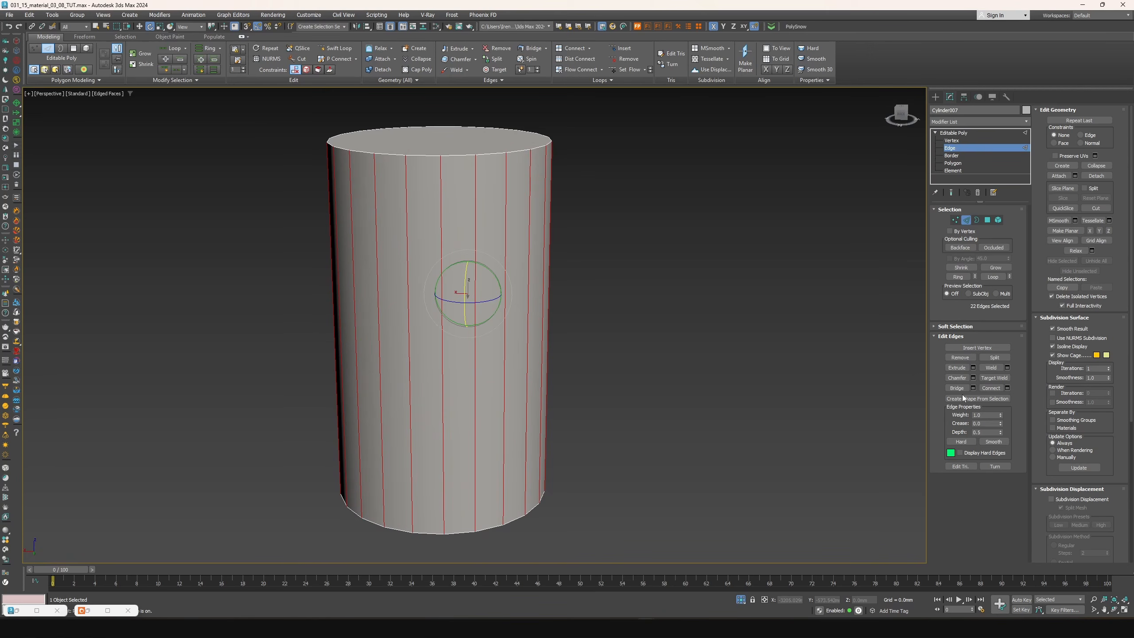
click(1007, 388)
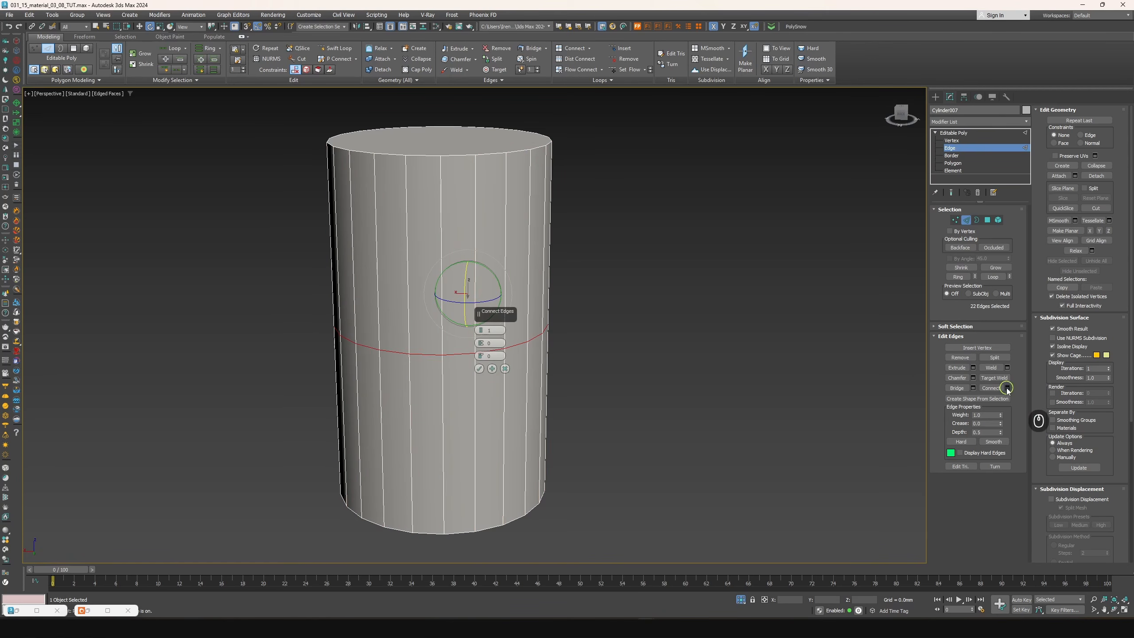
click(481, 330)
drag(481, 343, 484, 174)
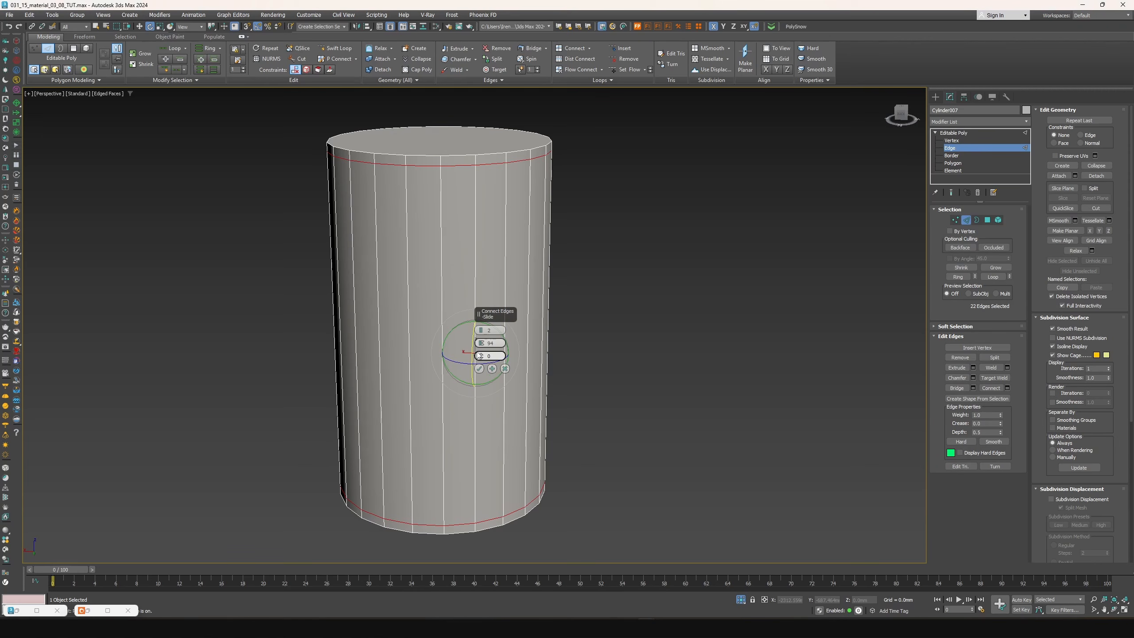
click(479, 368)
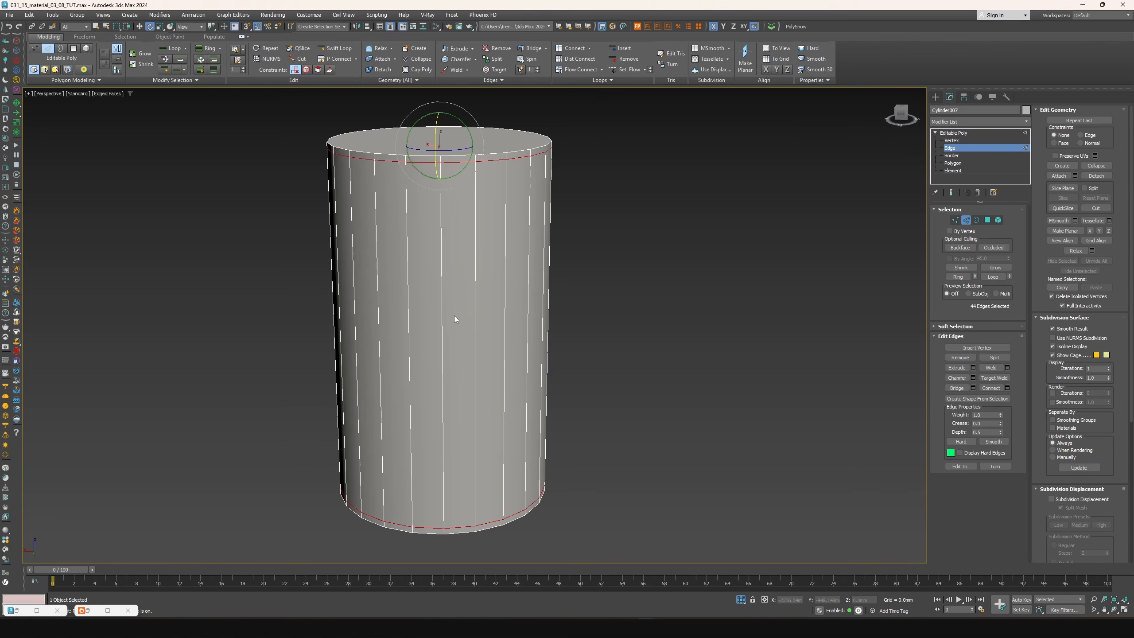
Chamfer the ring of vertical edges between the two new loops by about 4.9 mm with Quad mitering
click(442, 316)
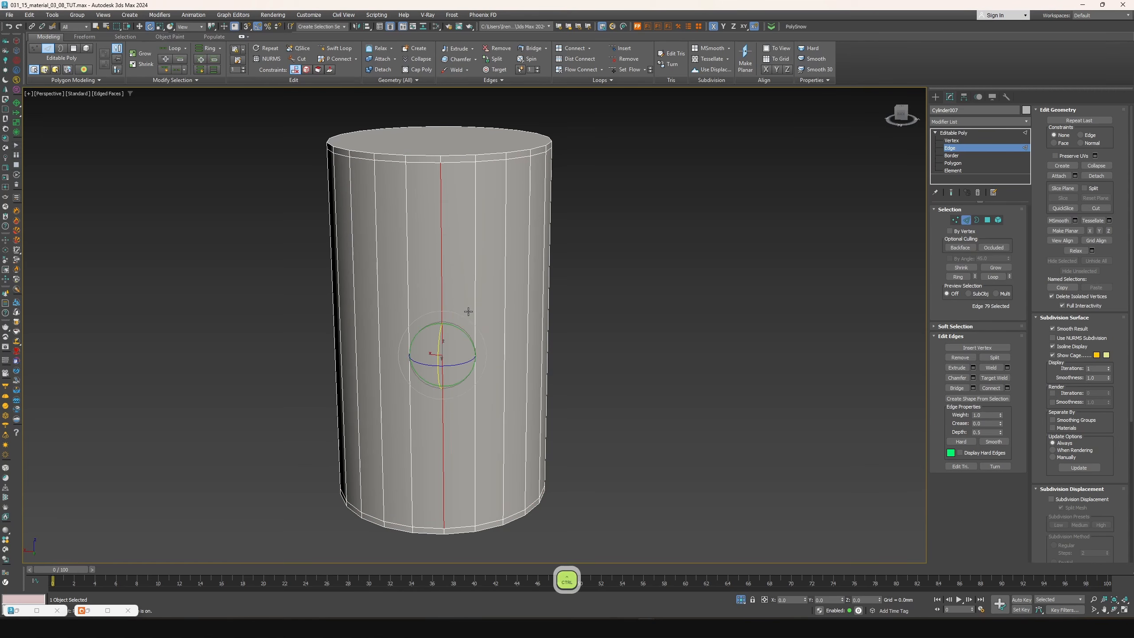
ctrl+double_click(473, 307)
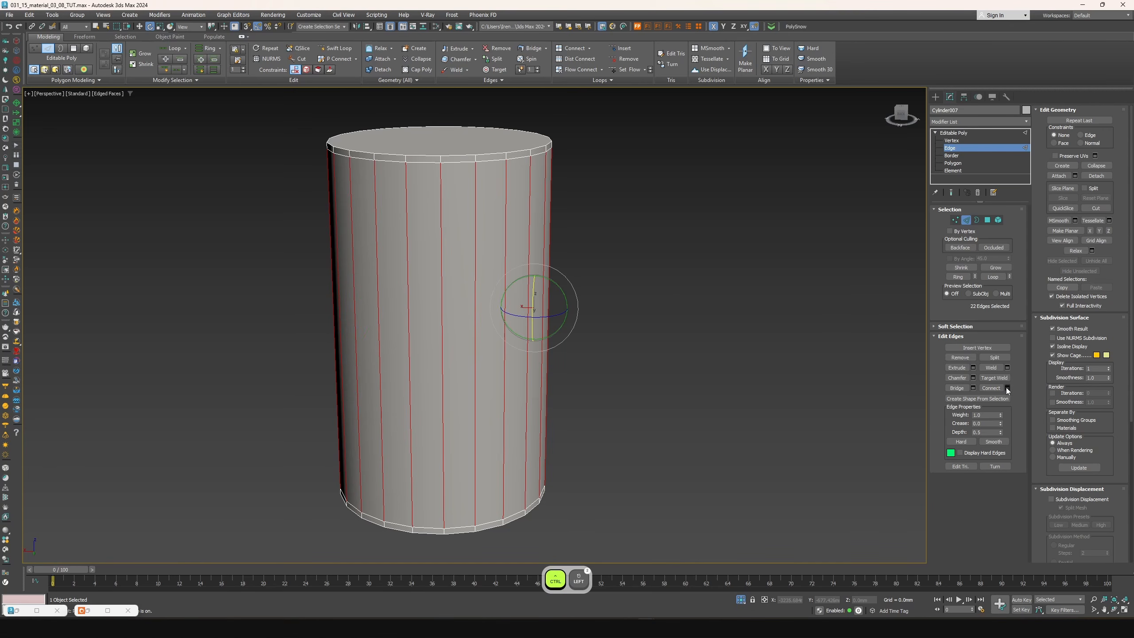
click(973, 377)
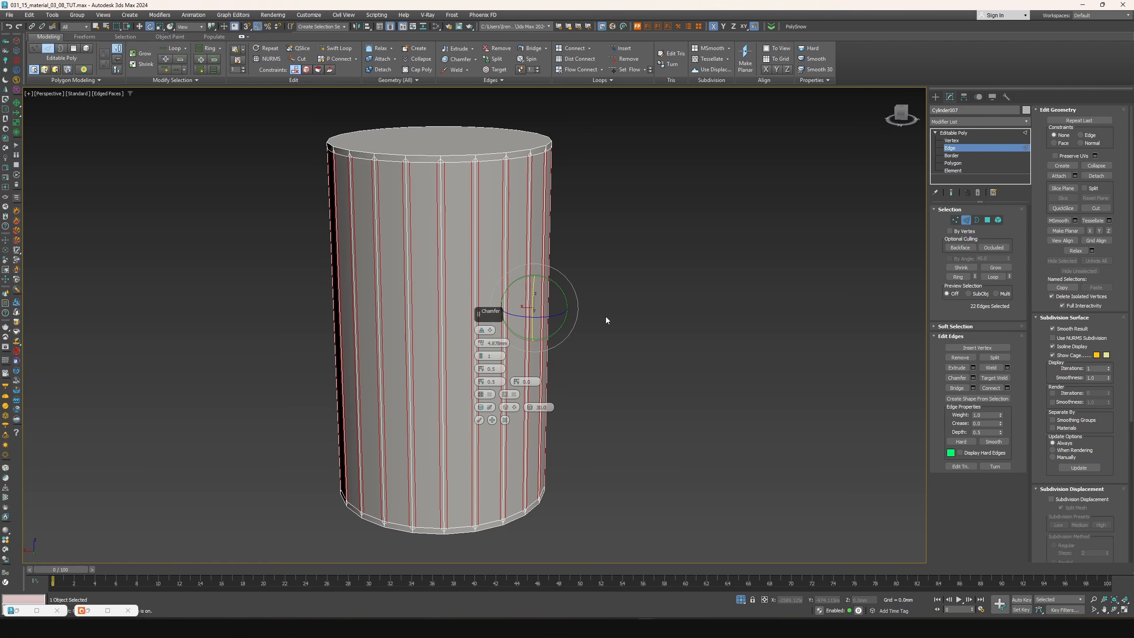
click(490, 330)
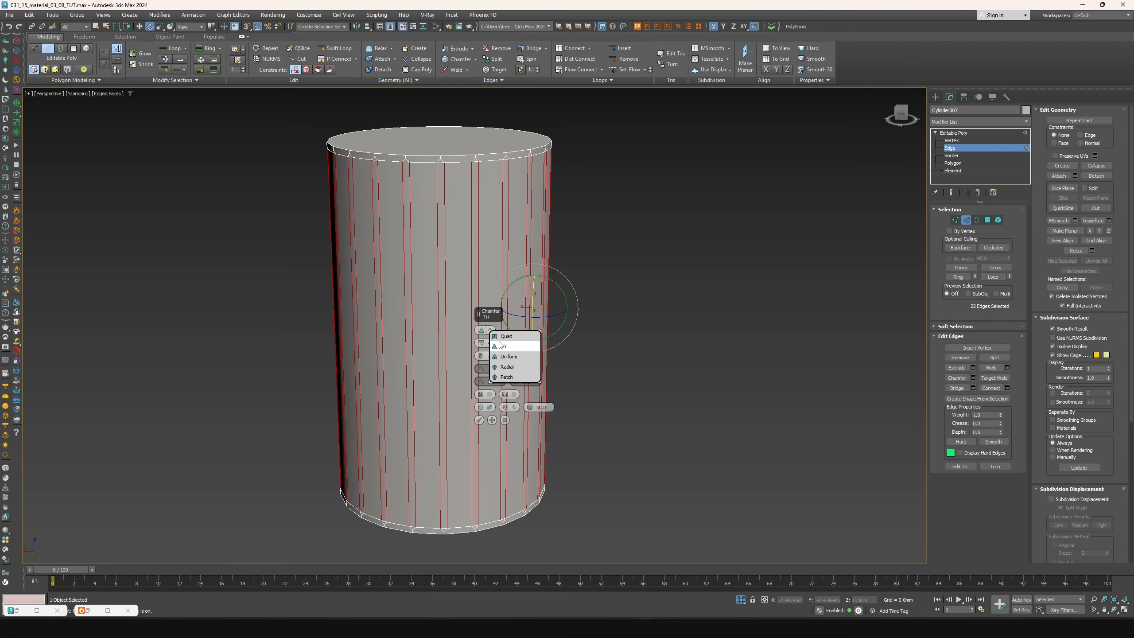
click(506, 334)
click(479, 421)
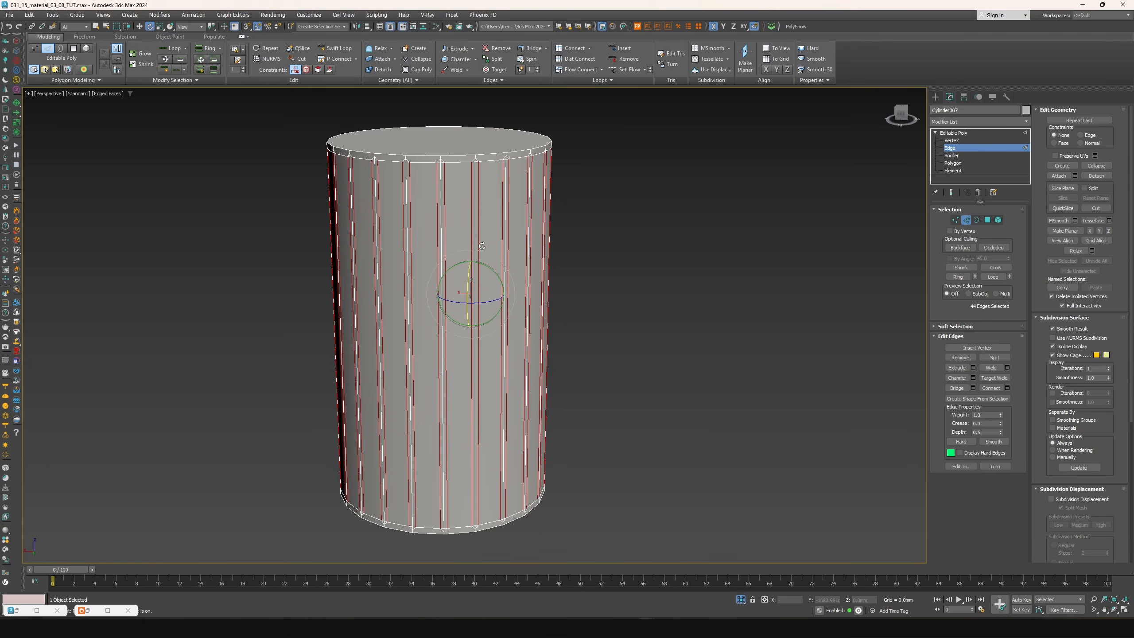
Target-weld the triangle-tip vertices of the front flutes onto the middle vertices of the upper edge loop
scroll(470, 163, up, 6)
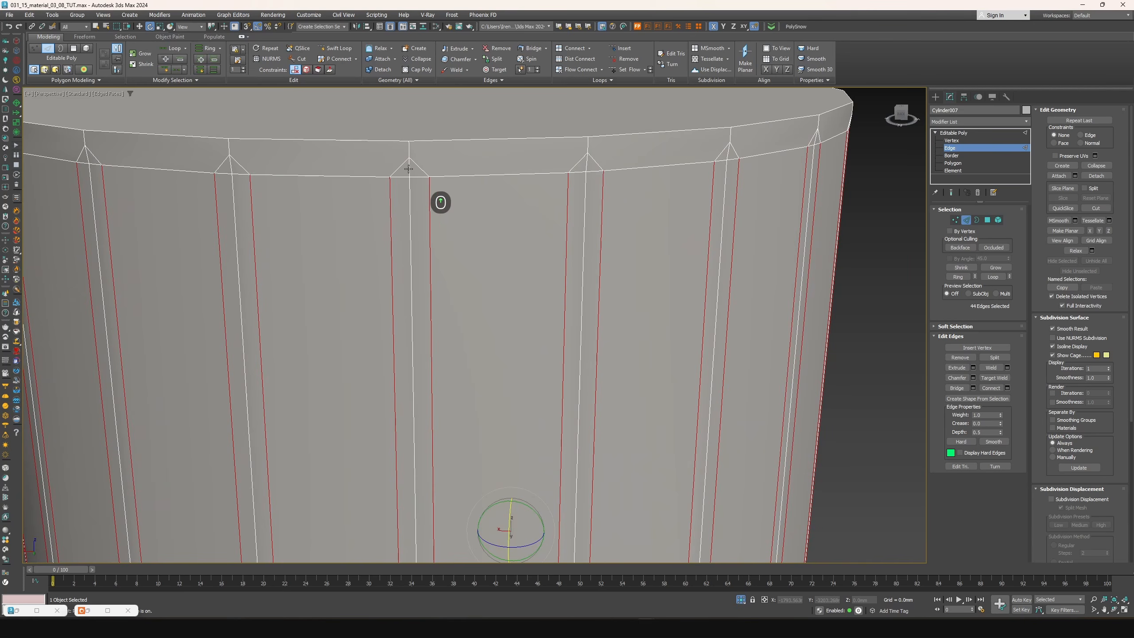
scroll(408, 169, up, 3)
key(1)
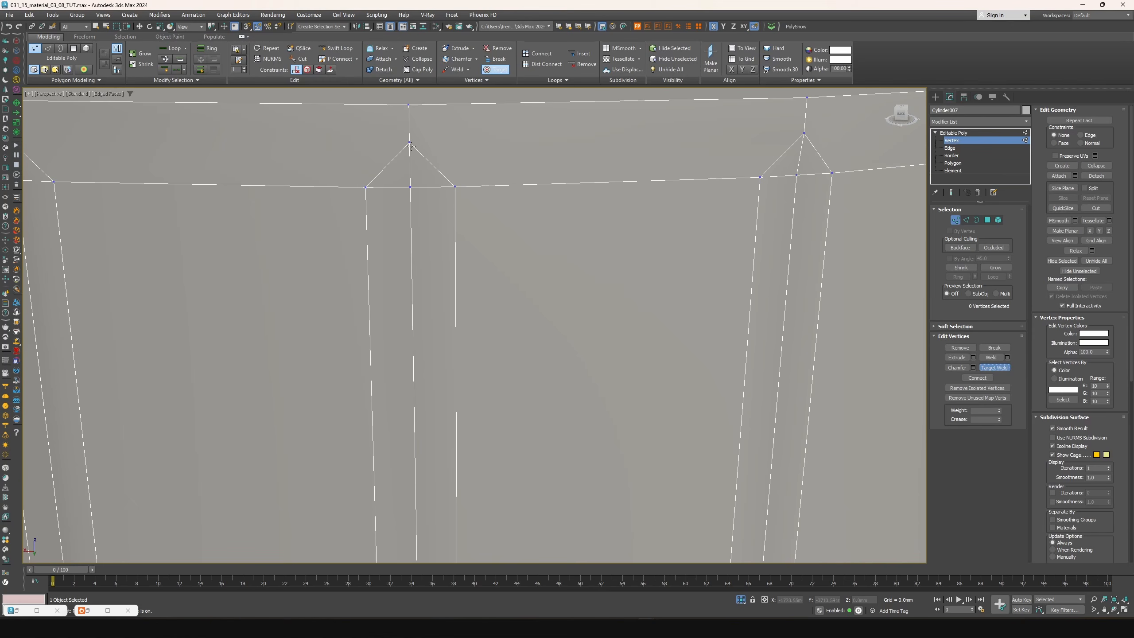
click(410, 187)
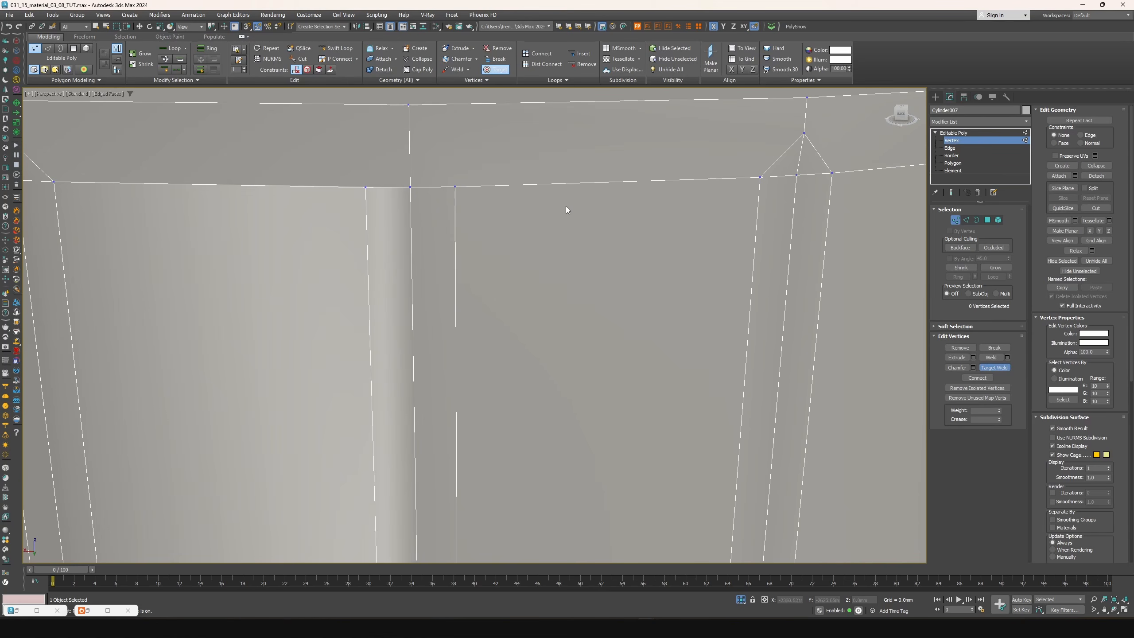
middle_drag(567, 207, 545, 229)
scroll(526, 207, down, 5)
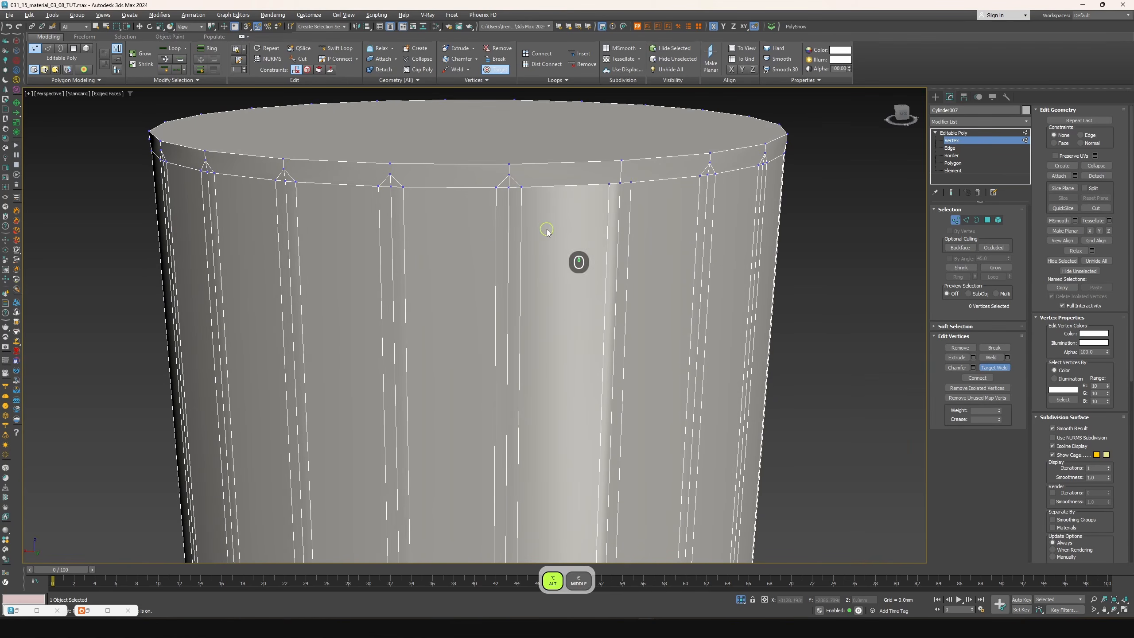
click(509, 176)
click(509, 188)
click(390, 174)
click(390, 187)
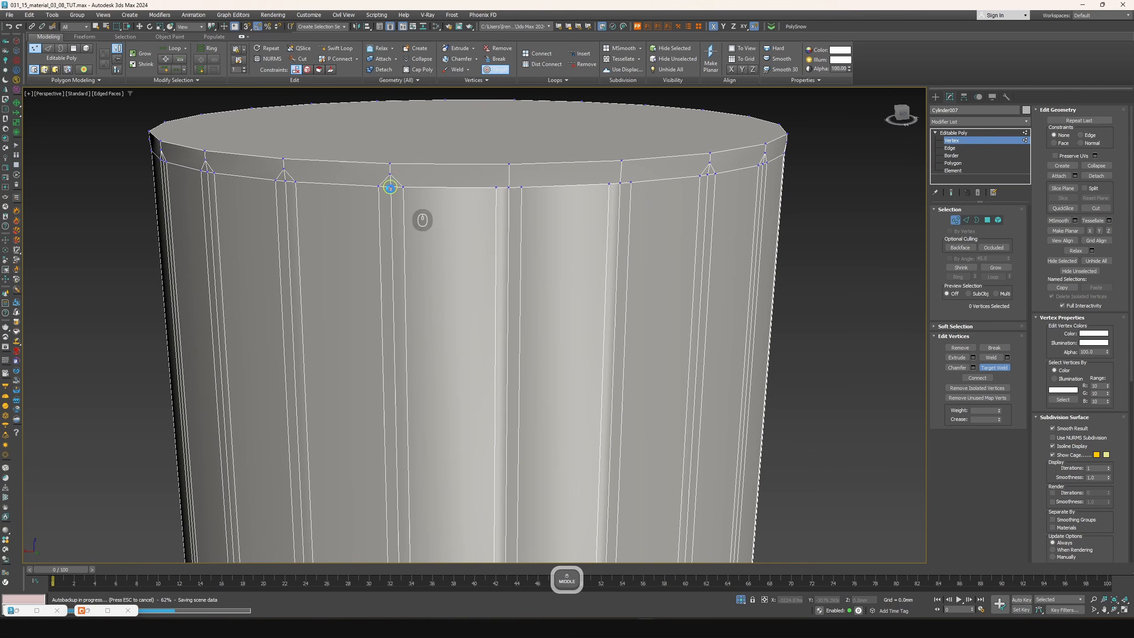
Target-weld the remaining triangle-tip vertices around the cylinder's upper rim onto the edge loop
click(284, 169)
click(285, 180)
alt+middle_drag(290, 182, 461, 249)
click(339, 188)
click(340, 200)
scroll(340, 200, down, 3)
scroll(405, 235, up, 3)
alt+middle_drag(405, 211, 424, 197)
alt+middle_drag(427, 156, 557, 248)
scroll(506, 243, down, 1)
alt+middle_drag(394, 238, 487, 210)
Target-weld the triangle-tip vertices around the cylinder's lower rim with the loop's middle vertices and leave vertex editing
middle_drag(535, 552, 526, 448)
scroll(535, 474, up, 3)
middle_drag(552, 518, 684, 467)
click(684, 451)
click(685, 469)
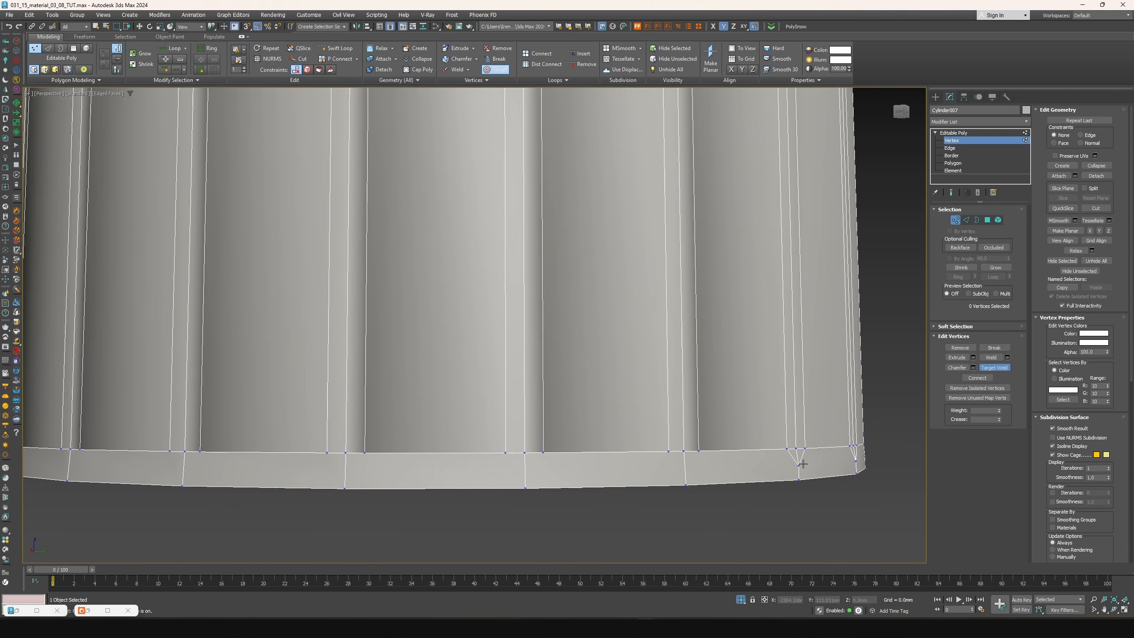
click(796, 448)
click(799, 466)
alt+middle_drag(802, 464, 618, 478)
key(1)
scroll(627, 298, down, 5)
Add a Chamfer modifier to the fluted cylinder and check its whole body
alt+middle_drag(627, 298, 672, 277)
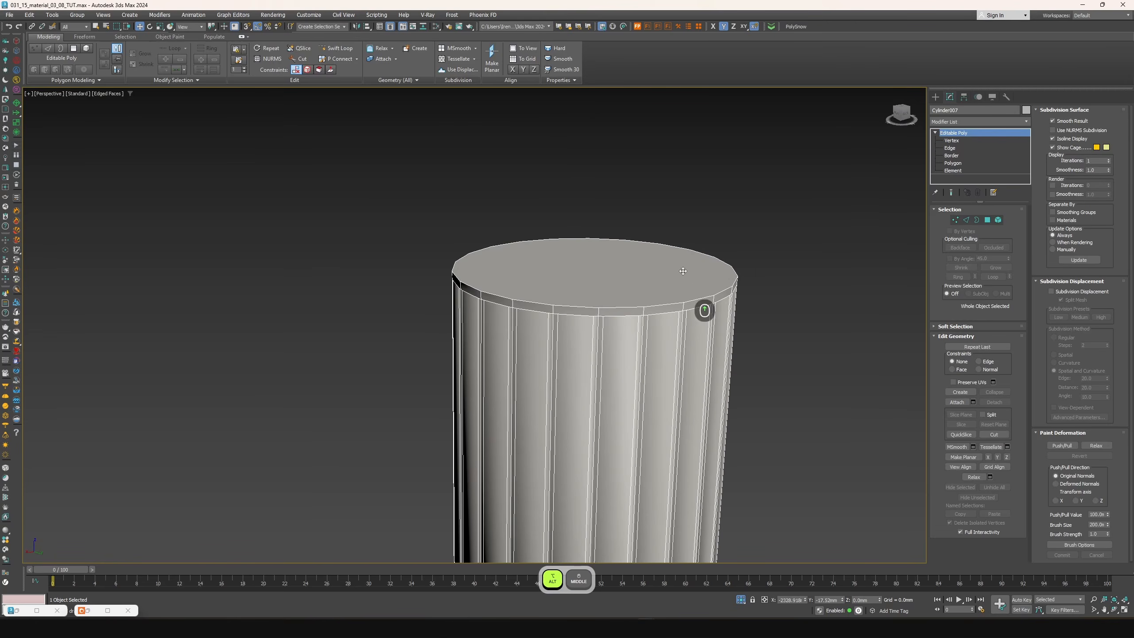
click(957, 121)
text(ch)
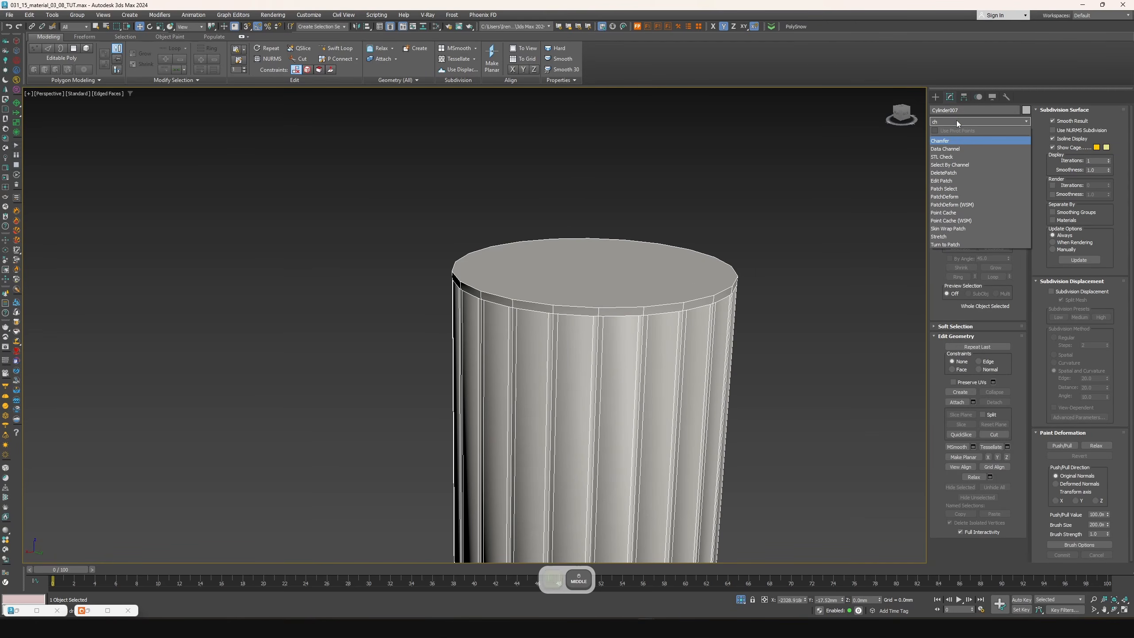
key(Return)
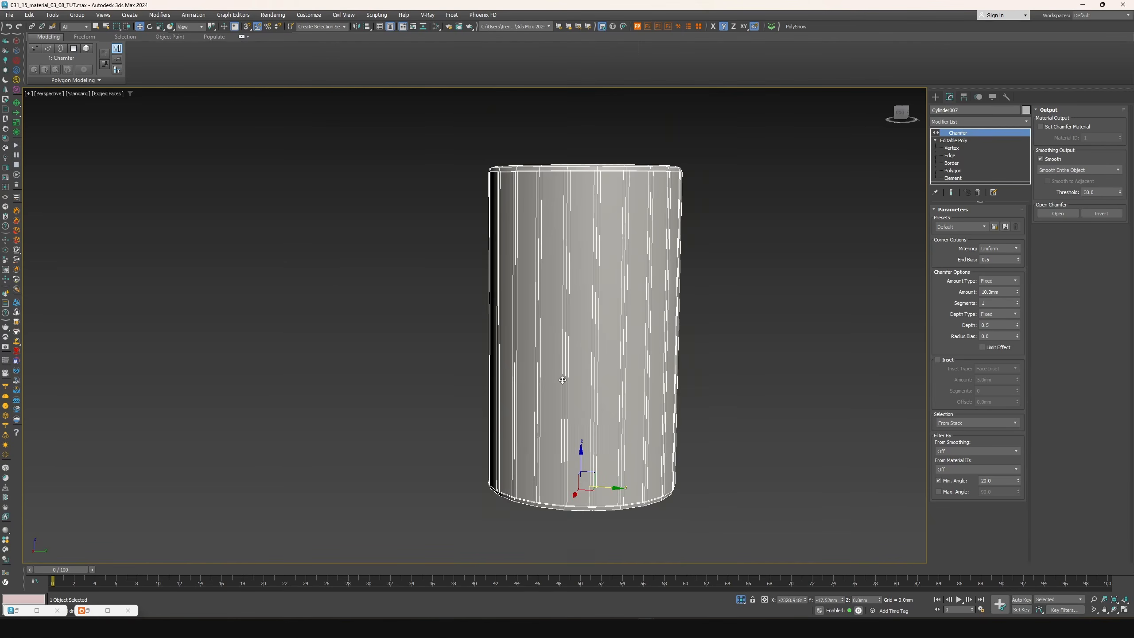
scroll(554, 371, up, 3)
scroll(553, 371, down, 3)
alt+middle_drag(553, 370, 563, 400)
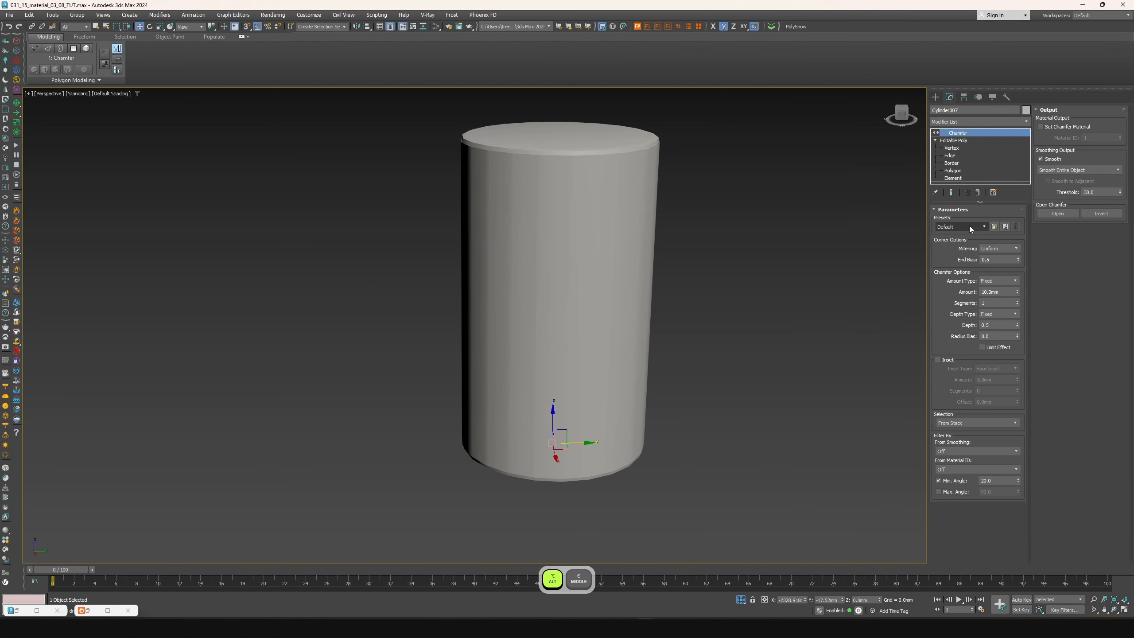
Set the cylinder's Chamfer modifier amount to about 2.61 mm
mouse_move(1017, 292)
mouse_down()
mouse_move(1003, 350)
mouse_move(1003, 245)
mouse_move(981, 362)
mouse_up()
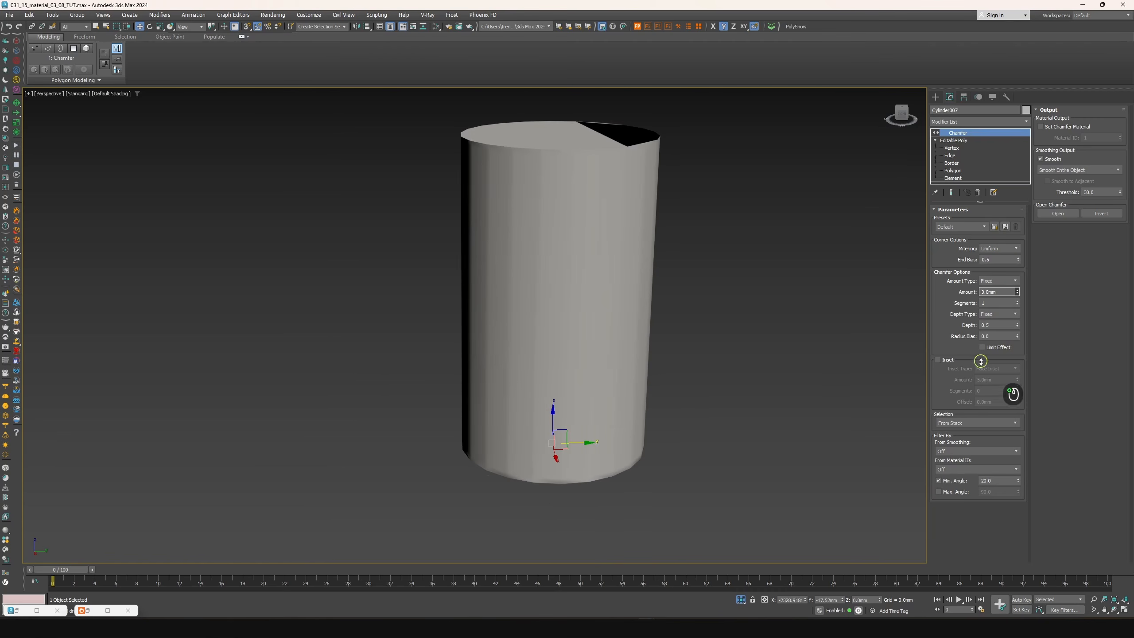
scroll(656, 233, up, 2)
key(F4)
scroll(576, 188, up, 4)
mouse_move(1018, 292)
mouse_down()
mouse_move(1014, 269)
mouse_move(987, 273)
mouse_up()
scroll(516, 232, down, 4)
alt+middle_drag(514, 234, 523, 202)
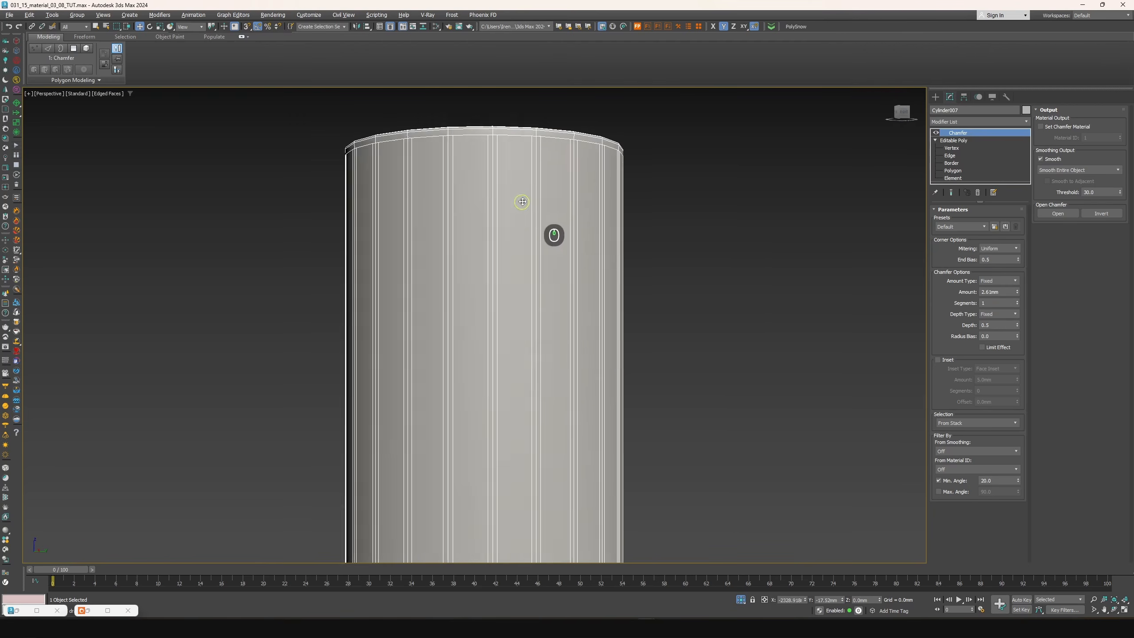
In the cylinder's Editable Poly, select the wide vertical flute polygons all the way around the side
click(978, 170)
click(444, 192)
ctrl+click(487, 188)
ctrl+click(524, 172)
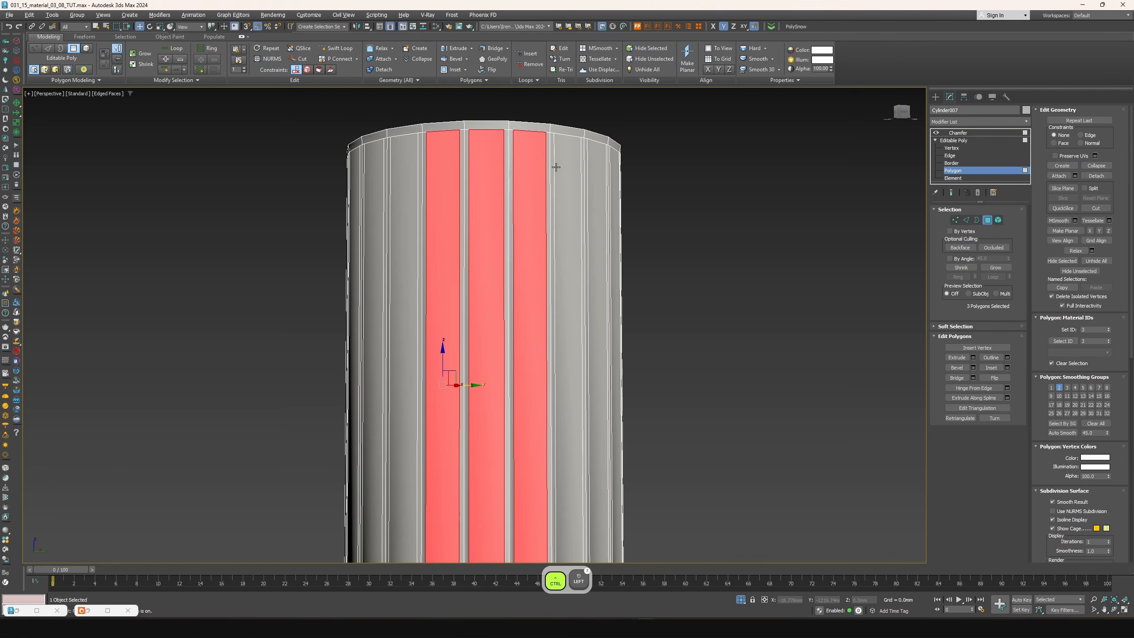
ctrl+click(562, 166)
ctrl+click(597, 168)
alt+middle_drag(645, 196, 567, 207)
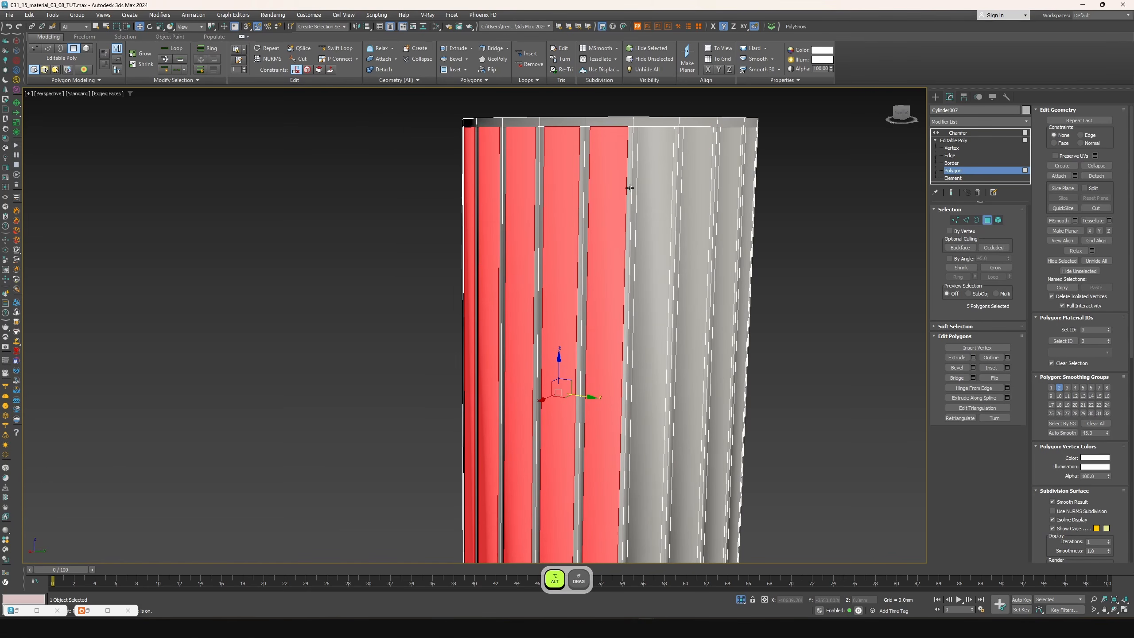
ctrl+click(650, 170)
alt+middle_drag(651, 169, 585, 184)
ctrl+click(593, 193)
ctrl+click(628, 199)
alt+middle_drag(666, 213, 627, 223)
ctrl+click(657, 188)
ctrl+click(686, 185)
alt+middle_drag(724, 190, 655, 205)
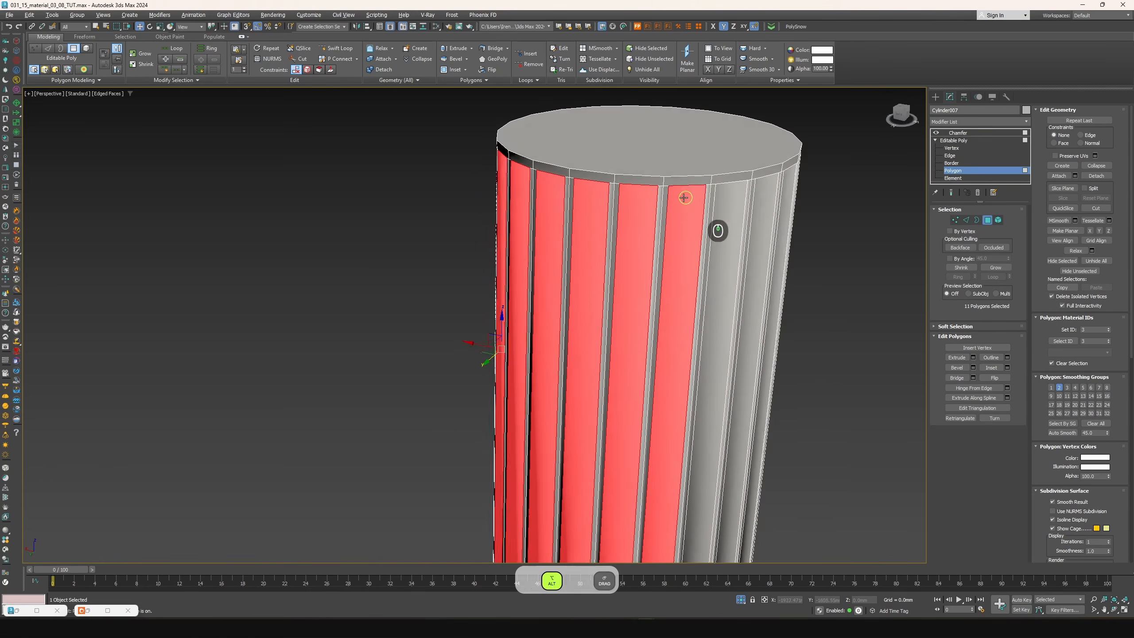
alt+middle_drag(755, 228, 692, 237)
ctrl+click(720, 246)
ctrl+click(754, 249)
alt+middle_drag(763, 277, 596, 288)
ctrl+click(538, 291)
ctrl+click(645, 299)
ctrl+click(695, 295)
ctrl+click(732, 290)
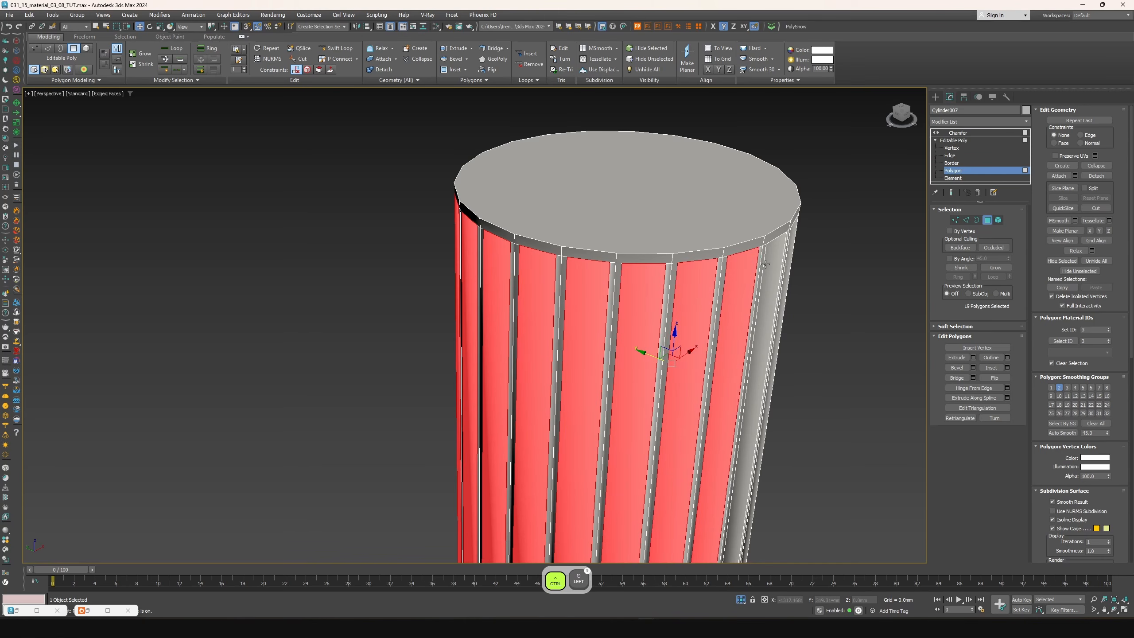
ctrl+click(769, 261)
alt+middle_drag(773, 263, 601, 288)
ctrl+click(608, 291)
ctrl+click(645, 292)
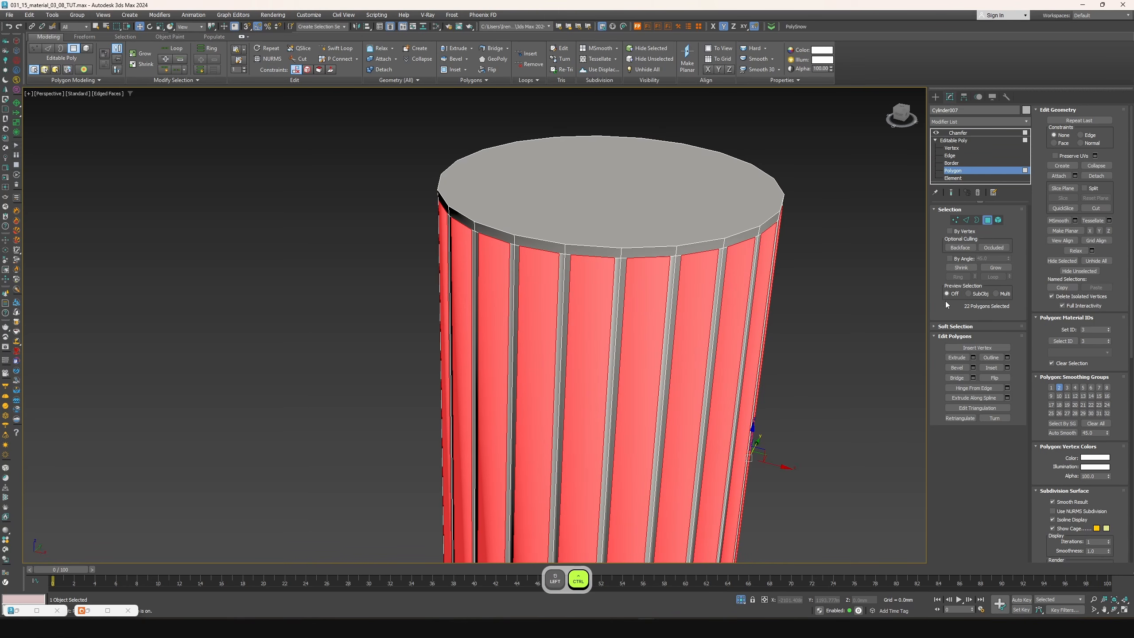
Extrude the selected flute polygons inward by about 5.7 mm as a group
click(973, 357)
drag(481, 343, 471, 380)
scroll(498, 228, up, 5)
mouse_move(500, 225)
alt+middle_down()
mouse_move(522, 187)
mouse_move(500, 205)
alt+middle_up()
drag(481, 343, 479, 348)
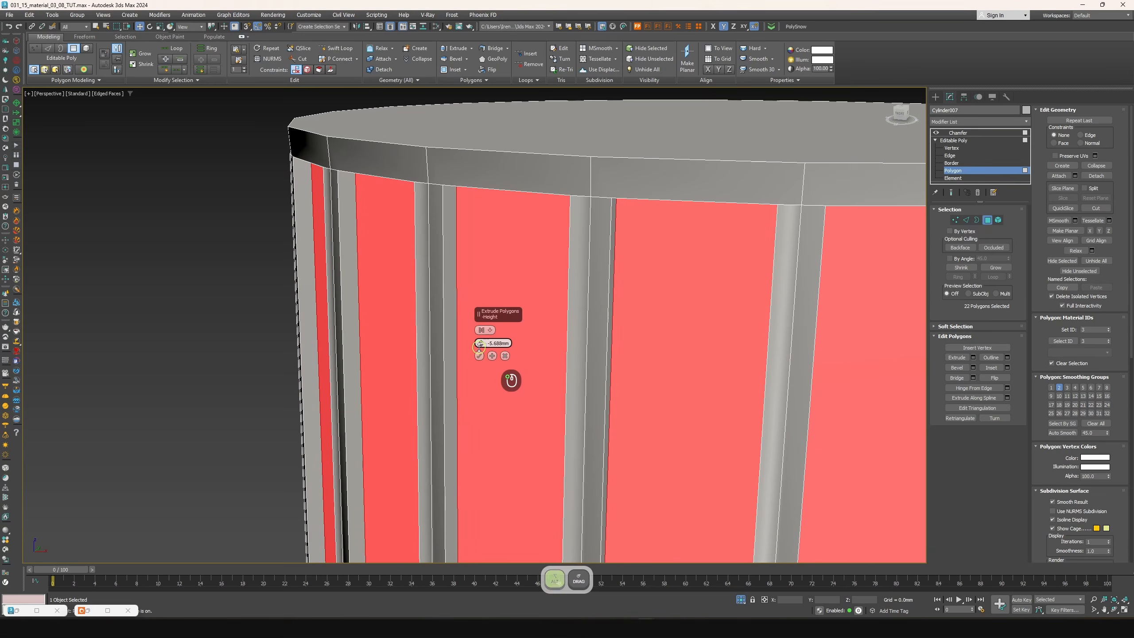
scroll(474, 332, down, 5)
alt+middle_drag(469, 324, 429, 356)
click(479, 357)
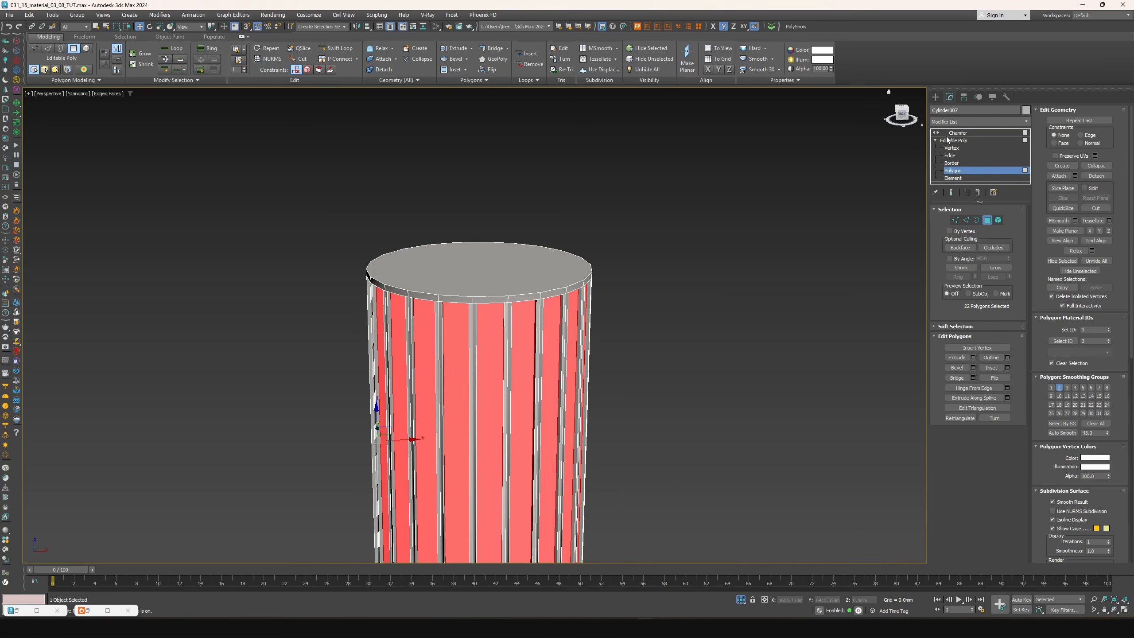
Return to the cylinder's Chamfer modifier and give it Radial mitering with 2 segments
click(947, 141)
click(947, 133)
key(F4)
alt+middle_drag(456, 317, 497, 285)
scroll(446, 315, up, 5)
click(999, 249)
click(999, 289)
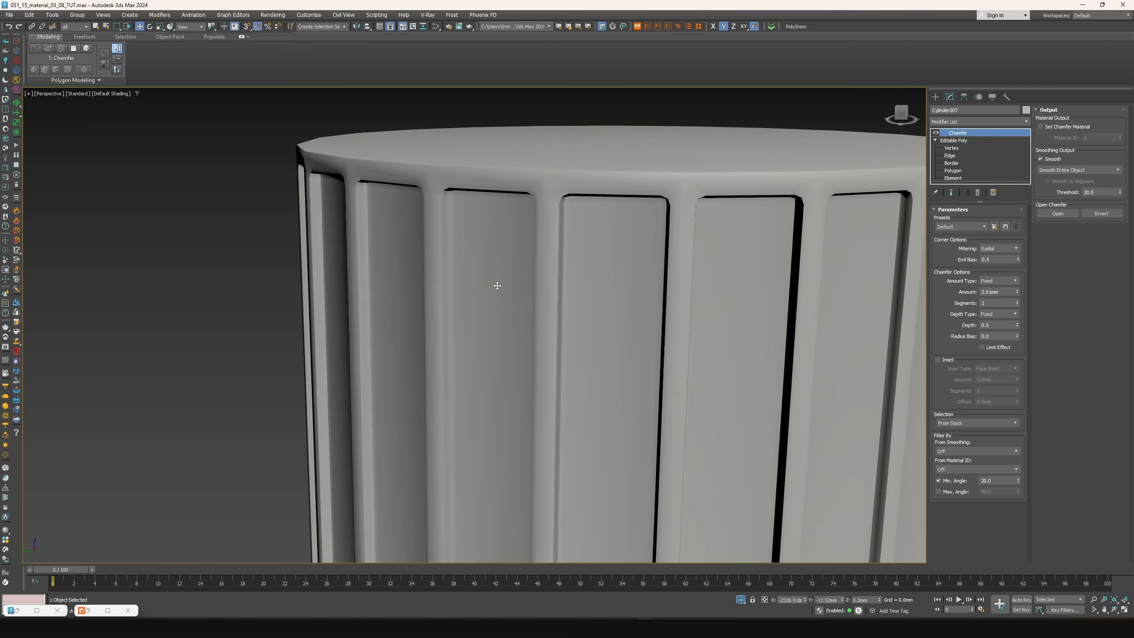
click(1018, 301)
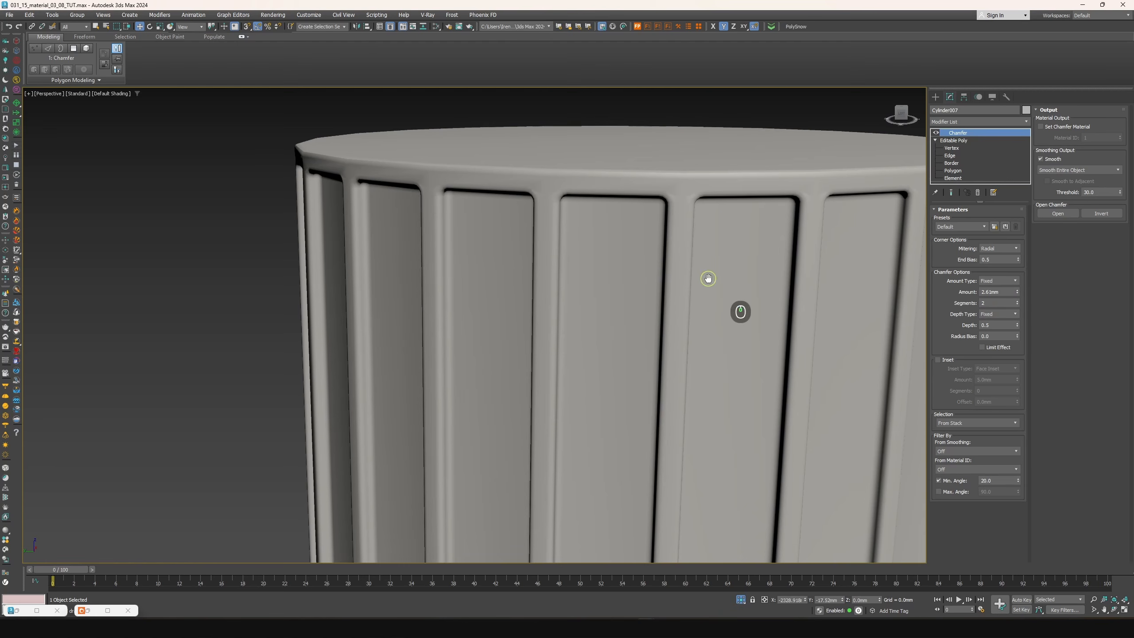
alt+middle_drag(734, 309, 741, 313)
Set the chamfer's smoothing output to Smooth Chamfers Only with Smooth to Adjacent enabled
key(F4)
click(1051, 174)
click(1050, 185)
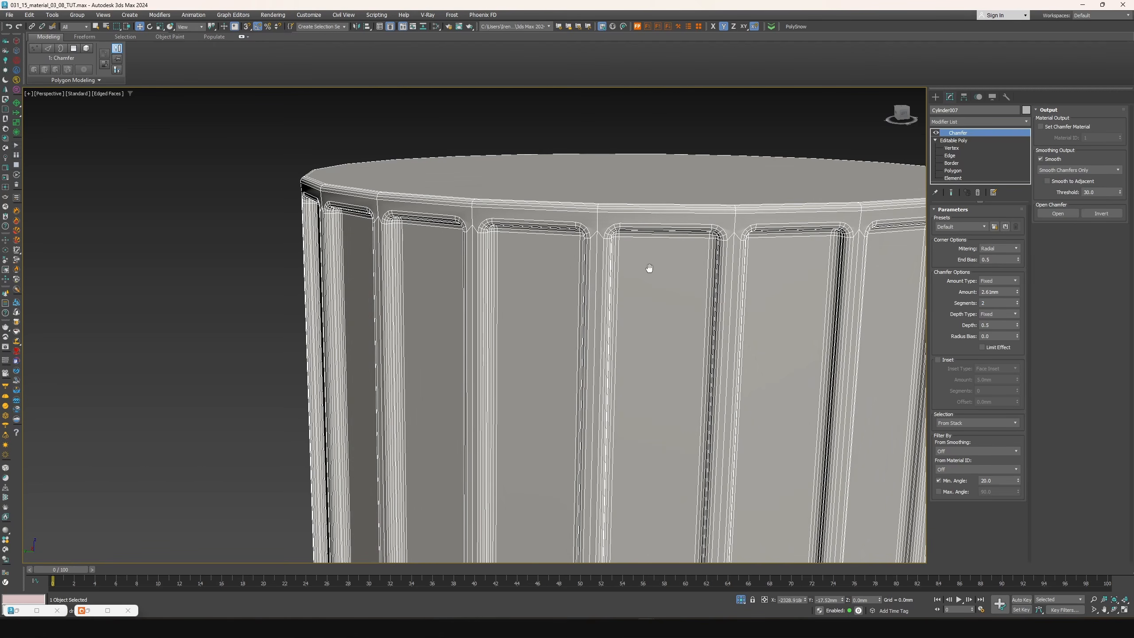
key(F4)
click(1048, 181)
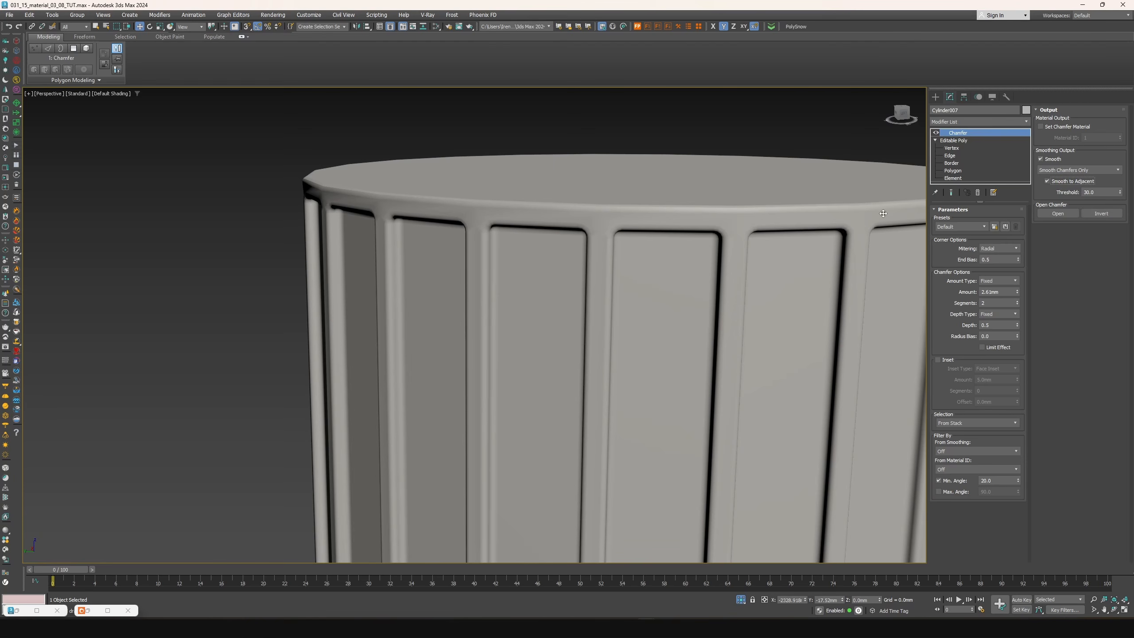
scroll(599, 281, down, 4)
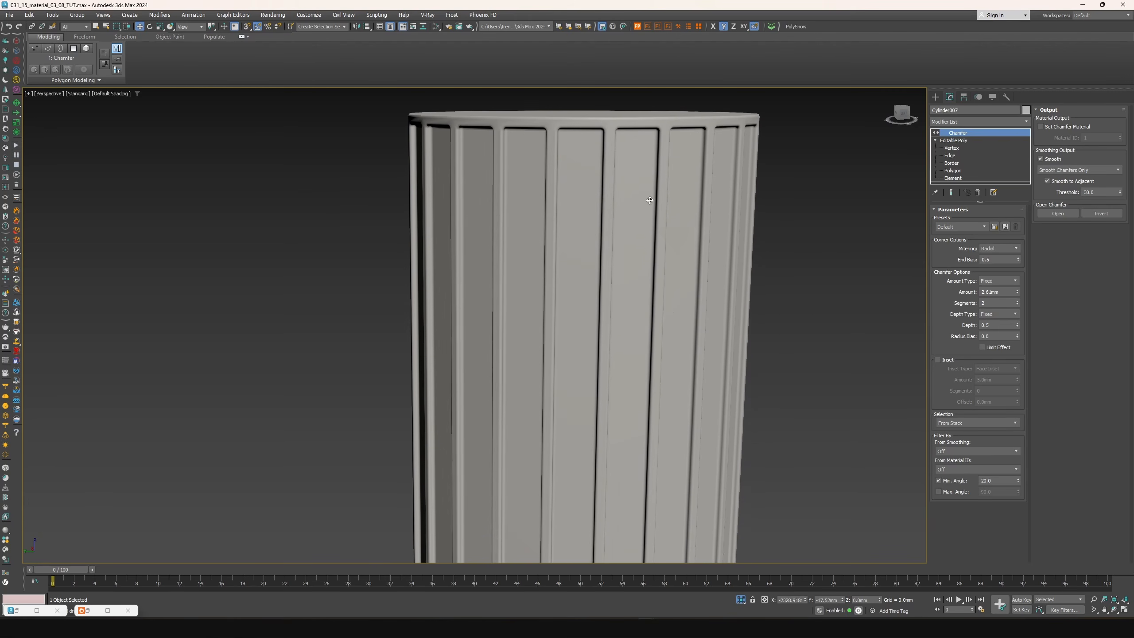
alt+middle_drag(650, 200, 598, 294)
scroll(661, 271, down, 3)
right_click(663, 257)
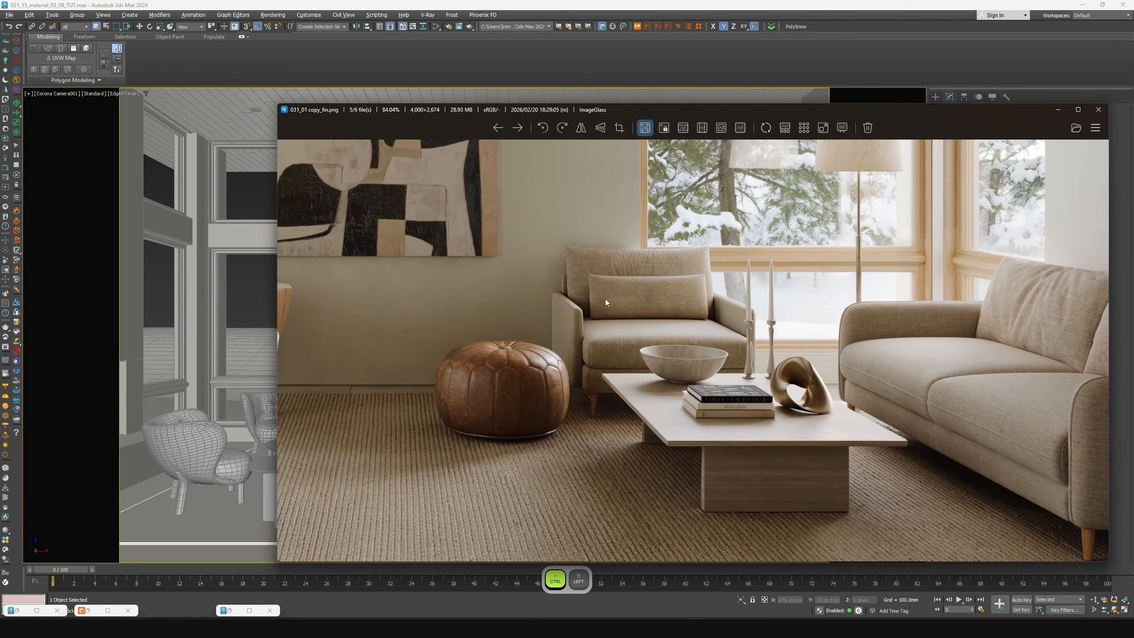
Put the reference render away and merge "FEEL Armchair by Hauska.max" from the model folder into the scene
click(1059, 109)
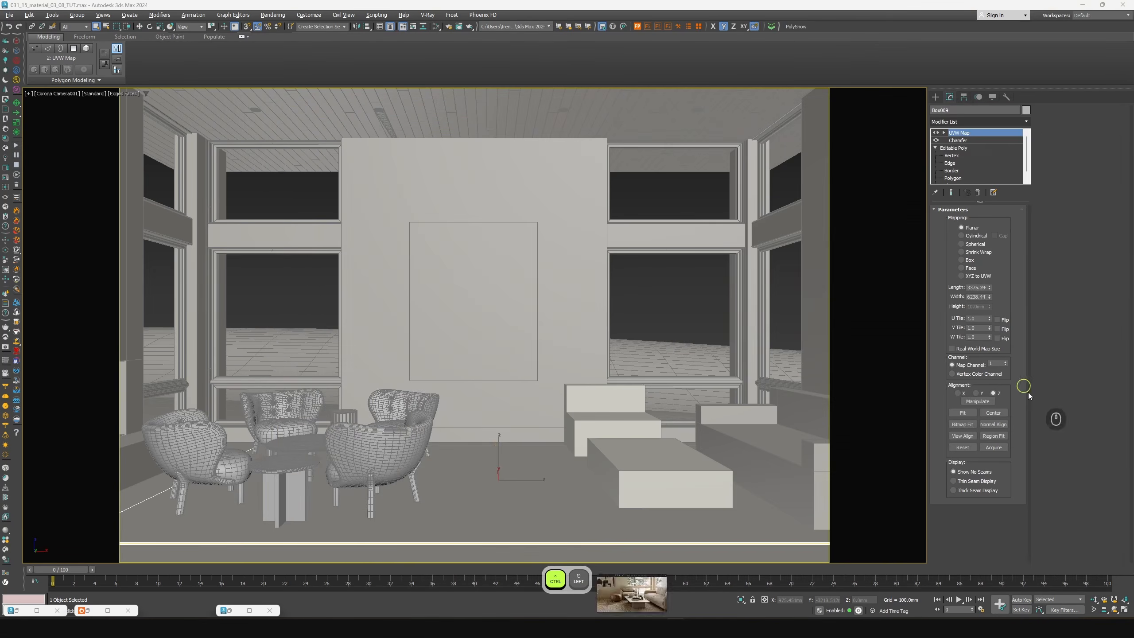
key(alt+w)
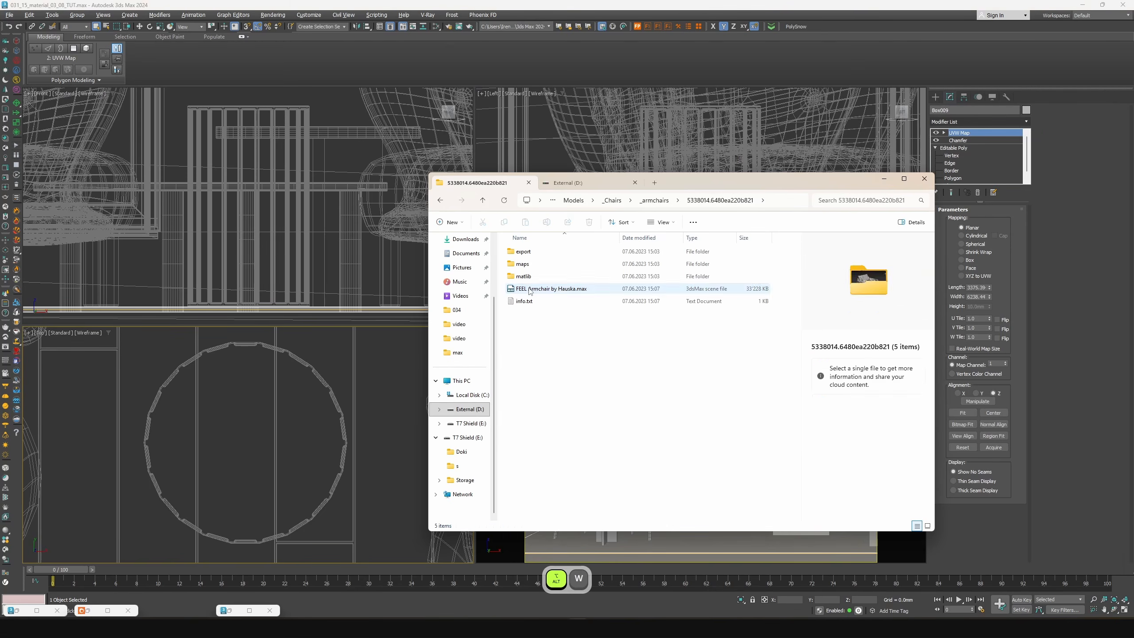
drag(552, 289, 261, 407)
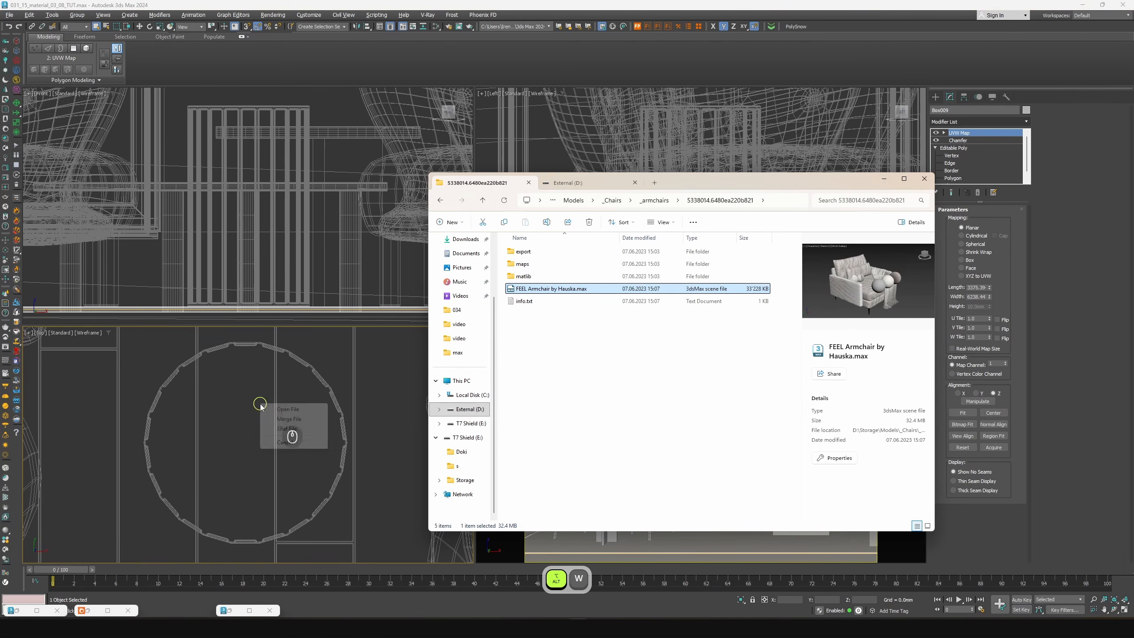
click(288, 418)
key(alt+w)
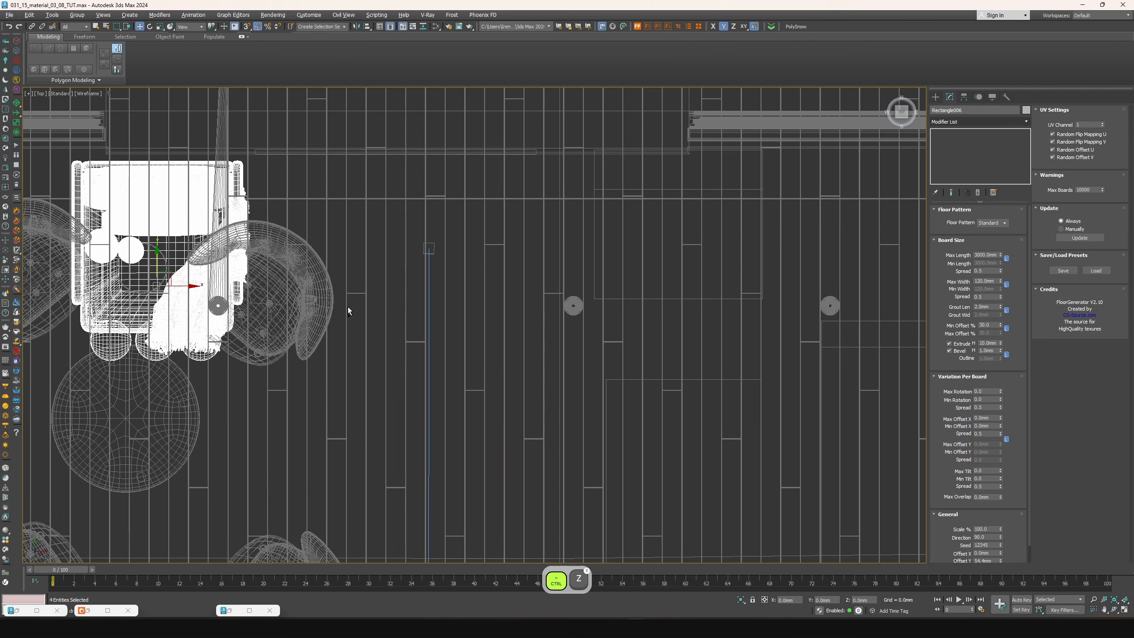
Move the merged armchair next to the armchair placeholder and isolate it together with the placeholder boxes
key(ctrl+z)
key(ctrl+z)
drag(175, 275, 631, 316)
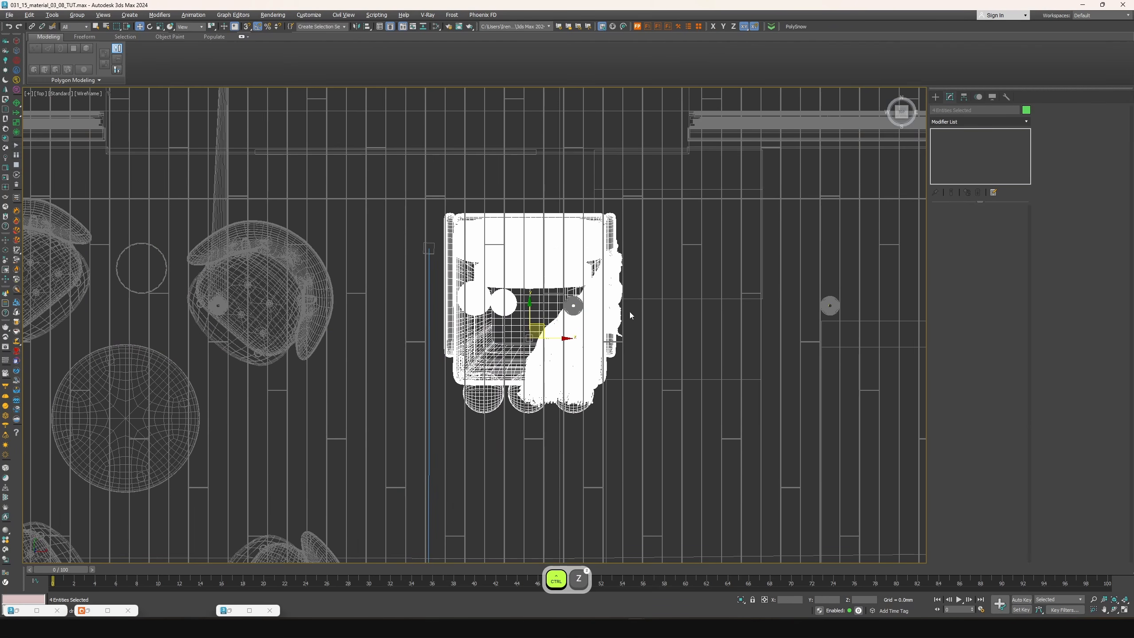
ctrl+click(629, 300)
right_click(629, 300)
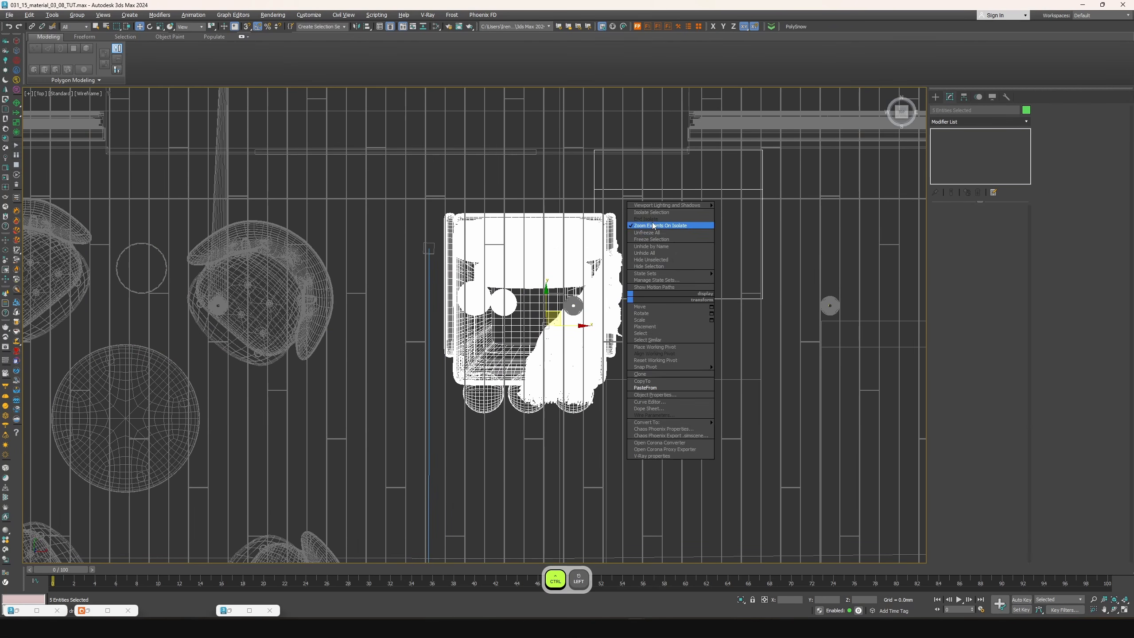
click(652, 217)
Delete the three green spheres in front of the merged armchair
click(437, 387)
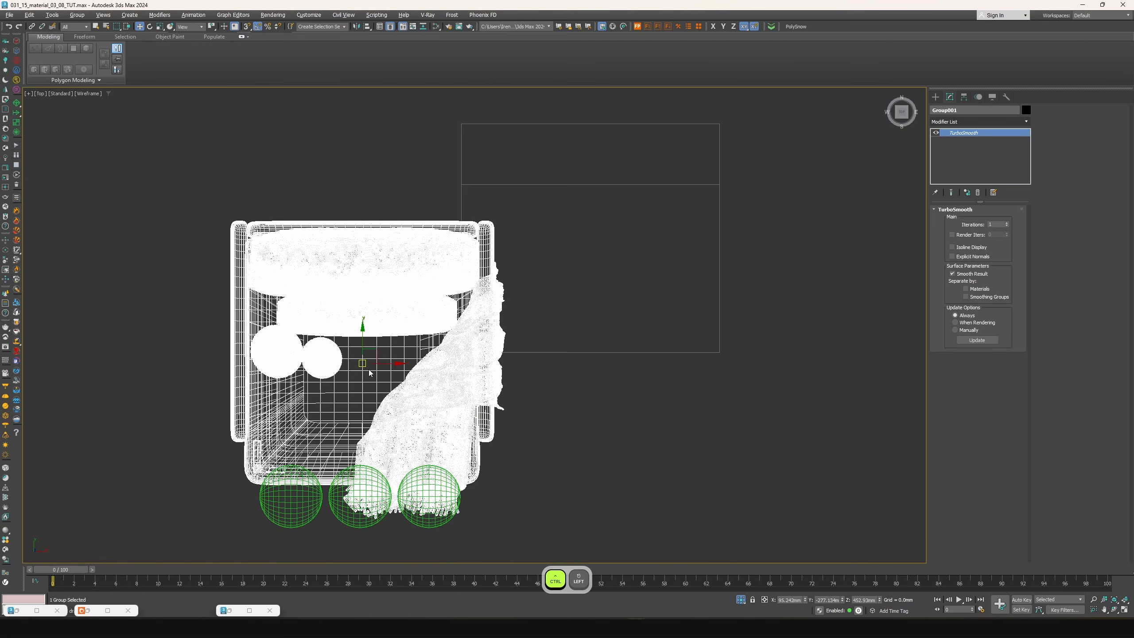
drag(442, 542, 271, 520)
key(Delete)
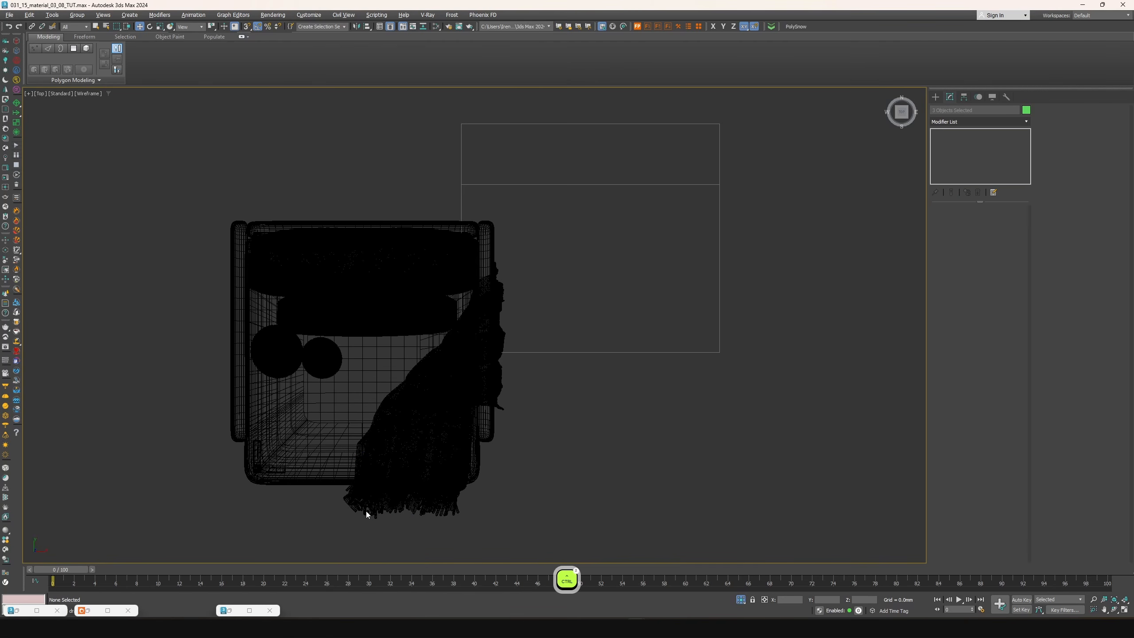
Move the armchair group onto the placeholder's outline in the top view and bring back the full scene
click(395, 328)
drag(375, 356, 605, 254)
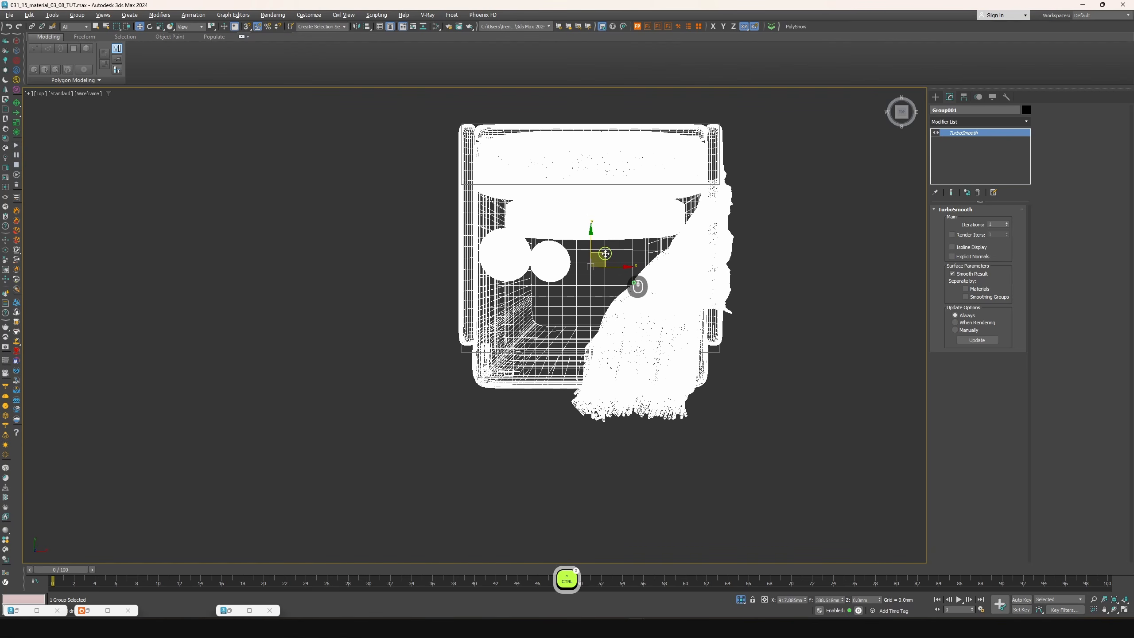
key(alt+w)
key(c)
click(742, 313)
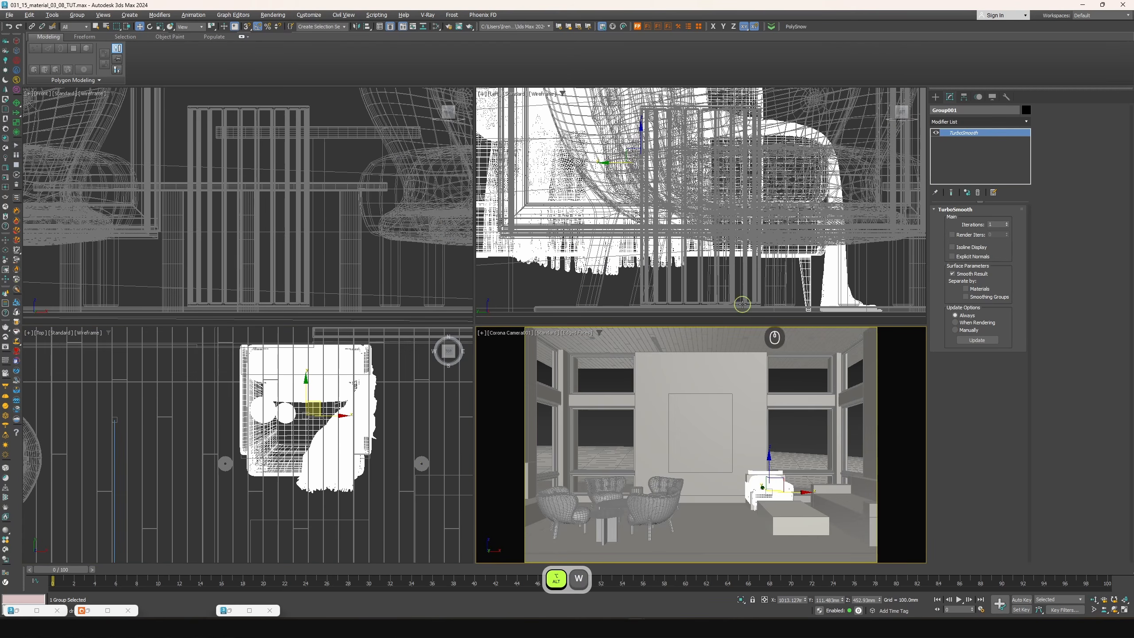
Shift the armchair slightly toward the coffee table and raise it so its feet rest on the floor
key(alt+w)
scroll(535, 317, up, 5)
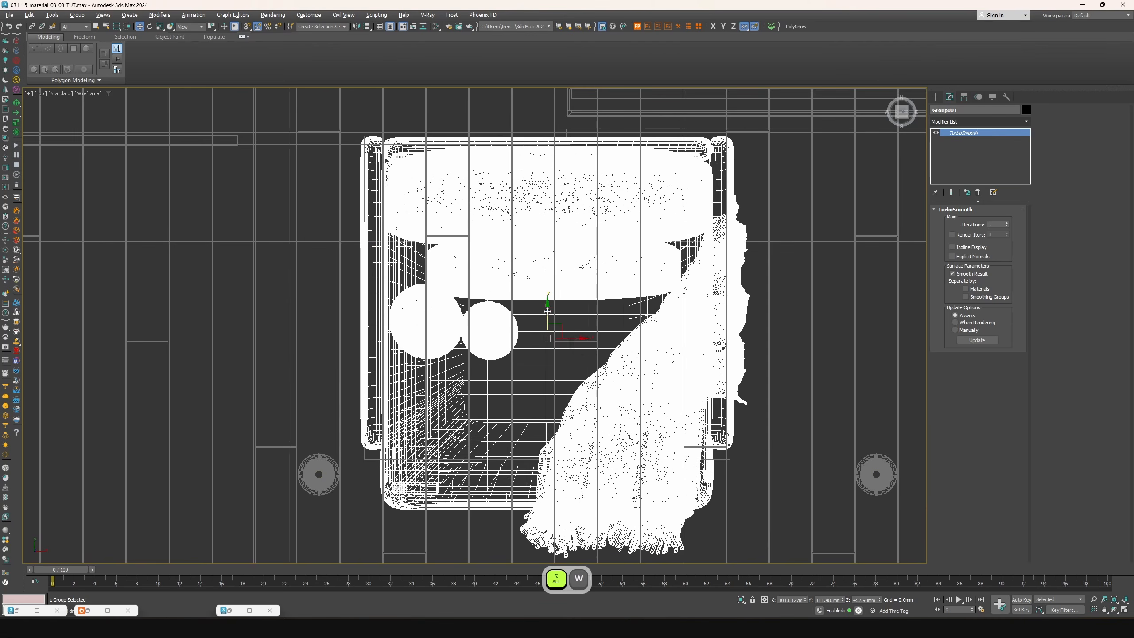
scroll(535, 317, down, 3)
key(alt+w)
scroll(608, 195, up, 3)
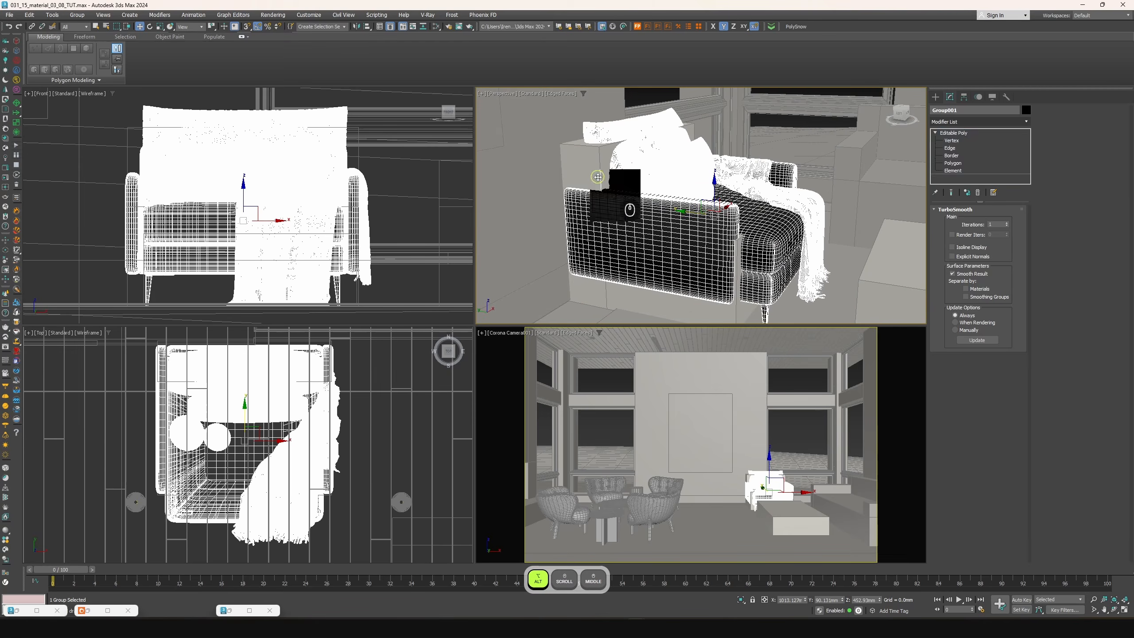
key(alt+w)
drag(480, 322, 486, 315)
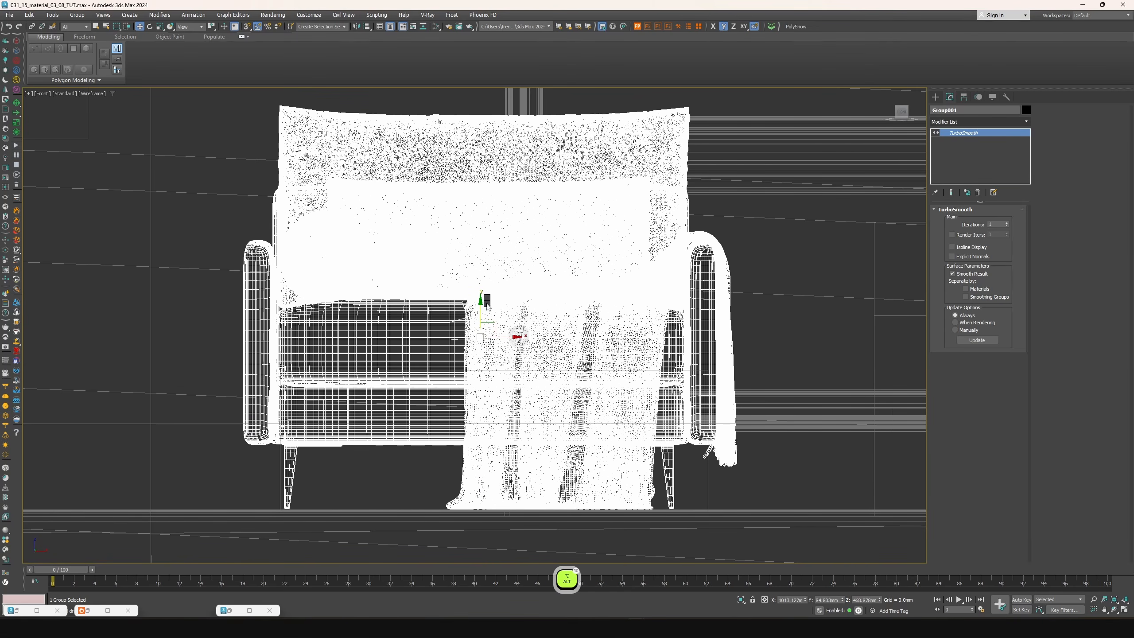
Isolate the armchair and ungroup it into separate objects
right_click(484, 300)
click(503, 218)
right_click(503, 217)
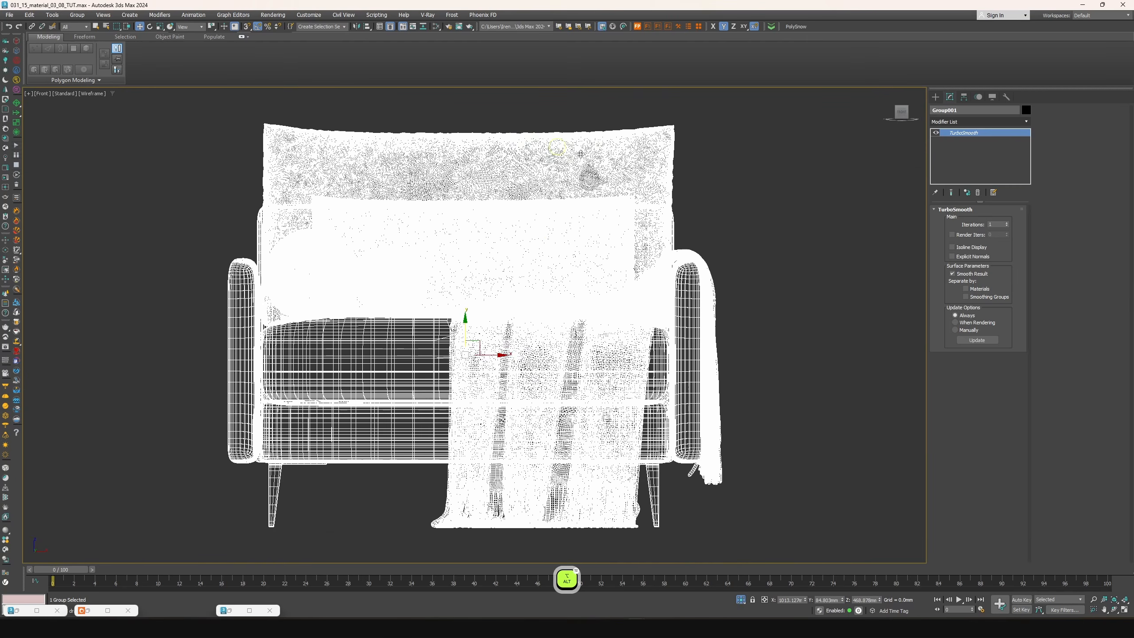
key(alt+w)
alt+middle_drag(696, 210, 724, 210)
click(77, 14)
click(88, 40)
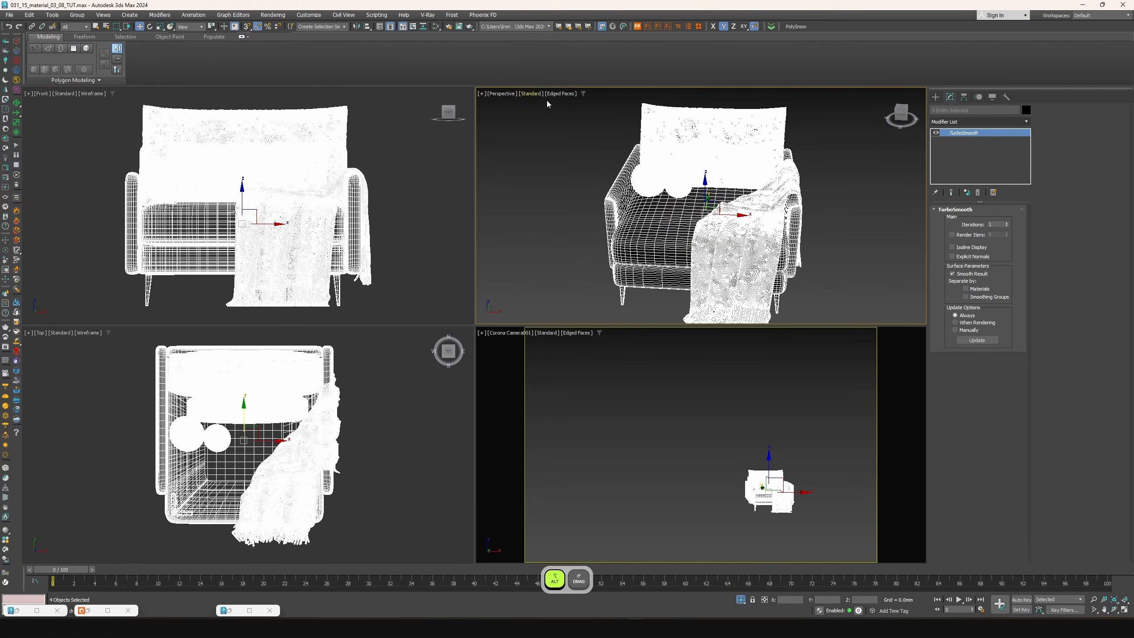
Delete the throw blanket draped over the armchair and select the armchair's upholstery
click(721, 241)
key(Delete)
click(708, 203)
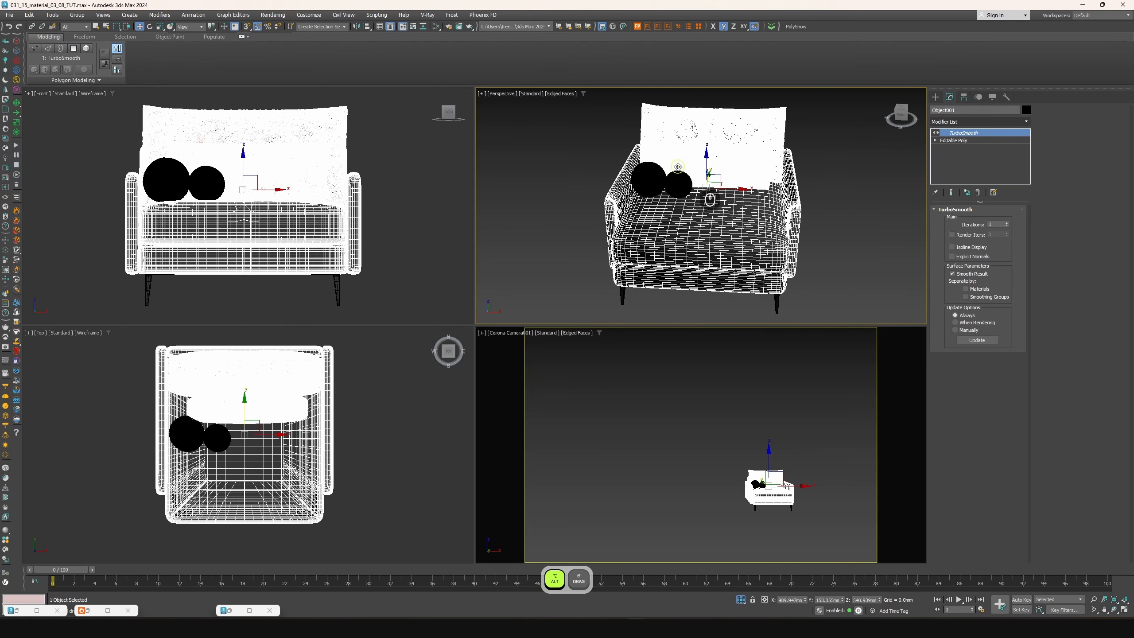
Delete the two round cushions from the armchair and create a new Corona Physical material
click(673, 177)
key(Delete)
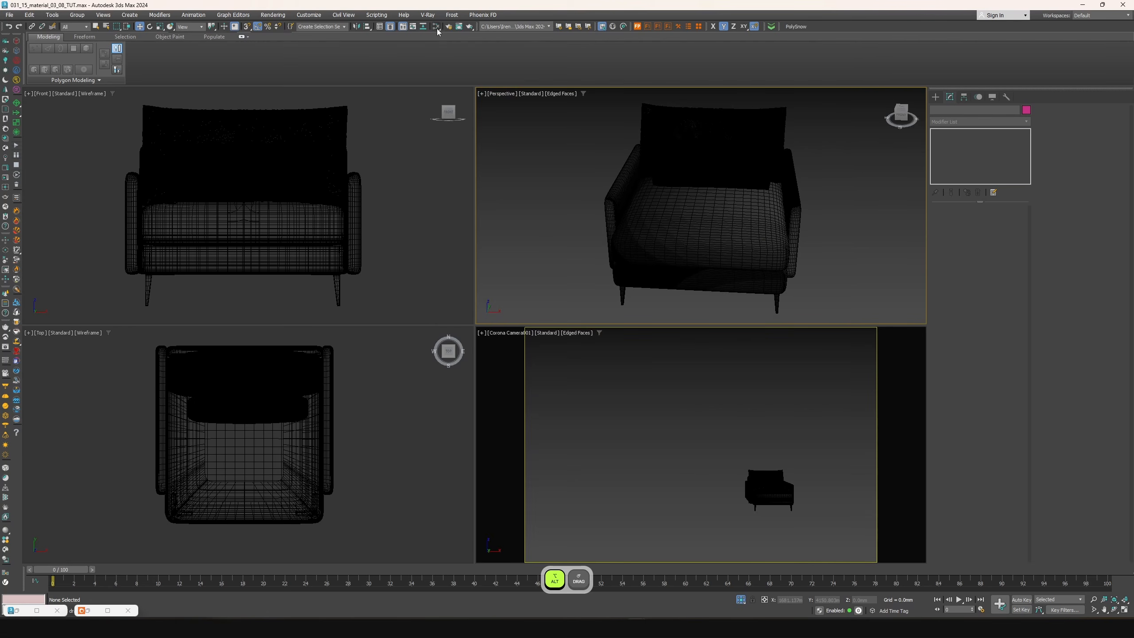
click(436, 26)
right_click(613, 307)
mouse_move(645, 314)
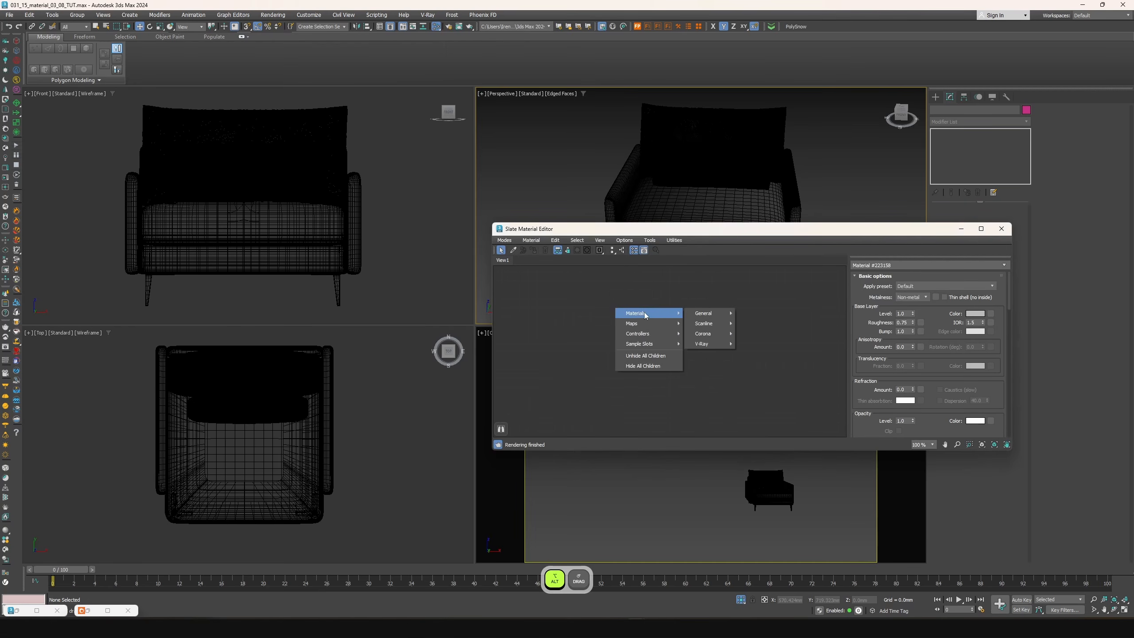
mouse_move(710, 333)
click(773, 339)
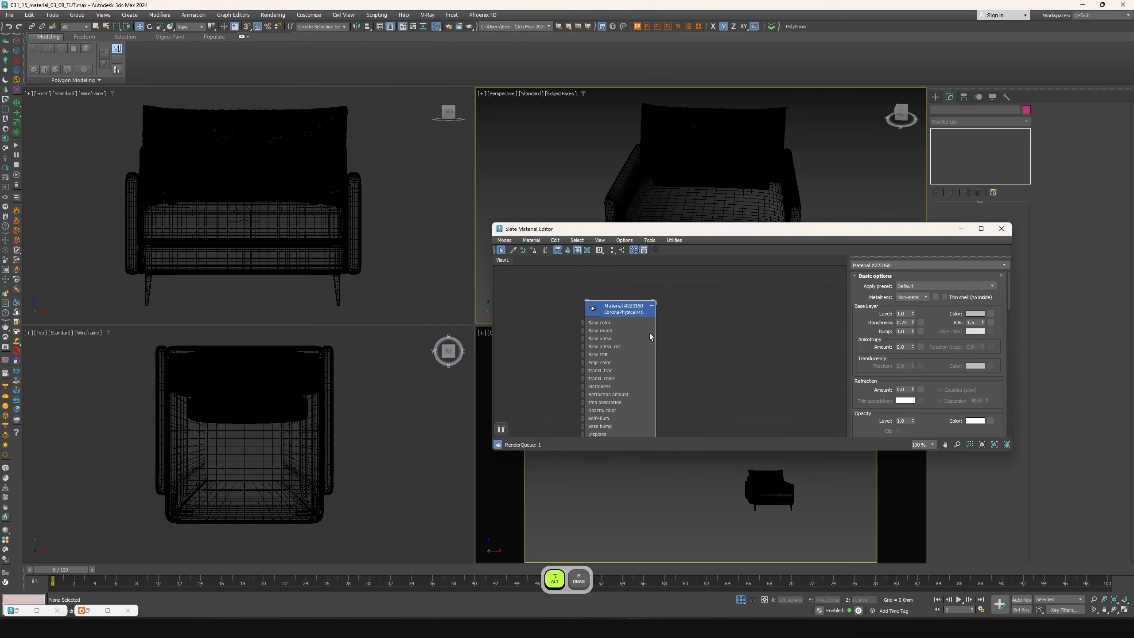
key(ctrl+a)
click(965, 230)
Bring back the full scene and isolate the coffee table placeholder box in front of the armchair
right_click(755, 205)
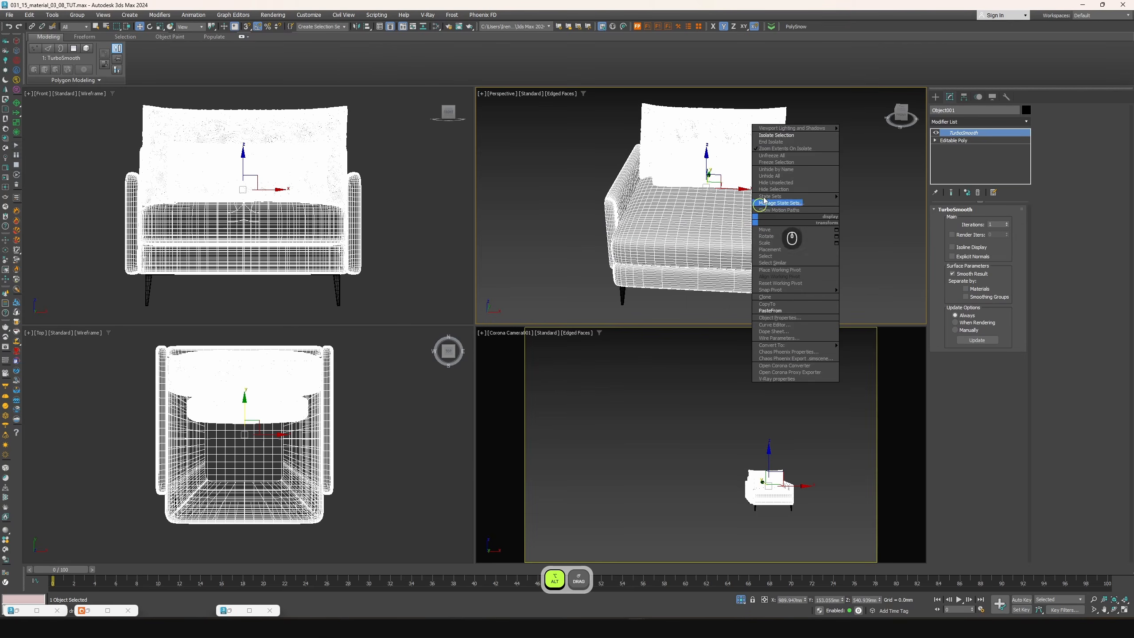
click(775, 136)
key(alt+w)
click(644, 456)
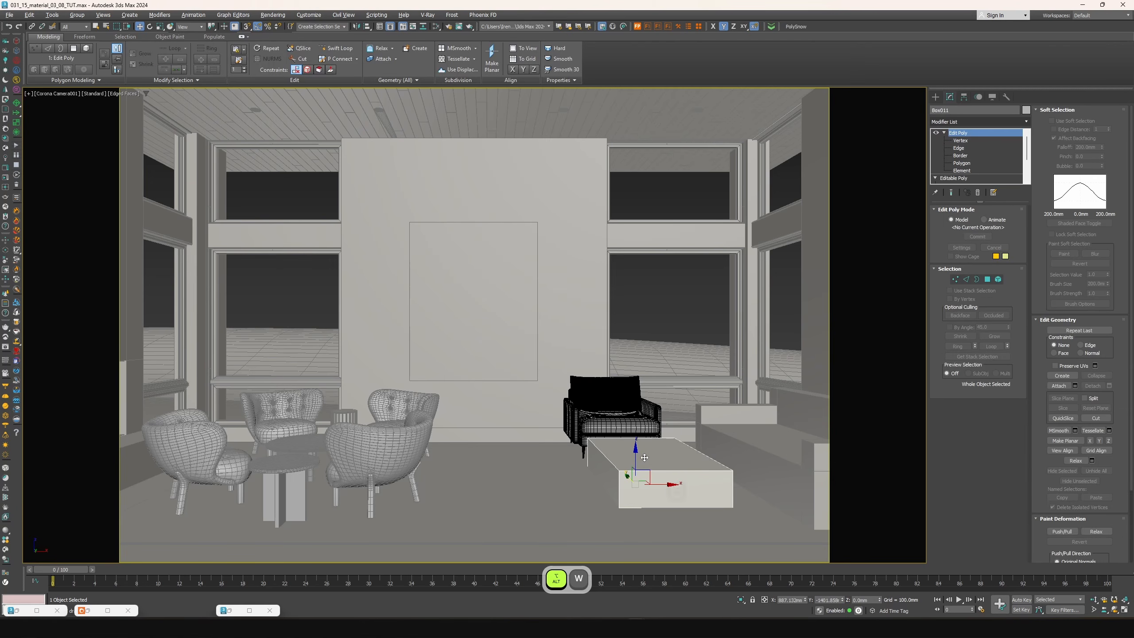
right_click(644, 458)
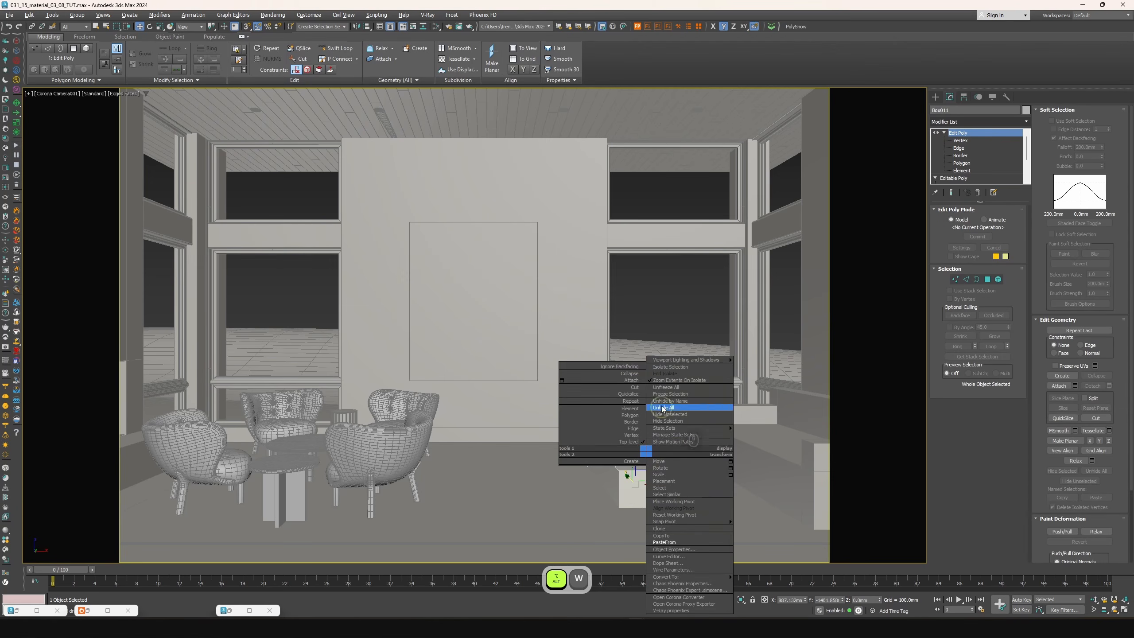
click(671, 370)
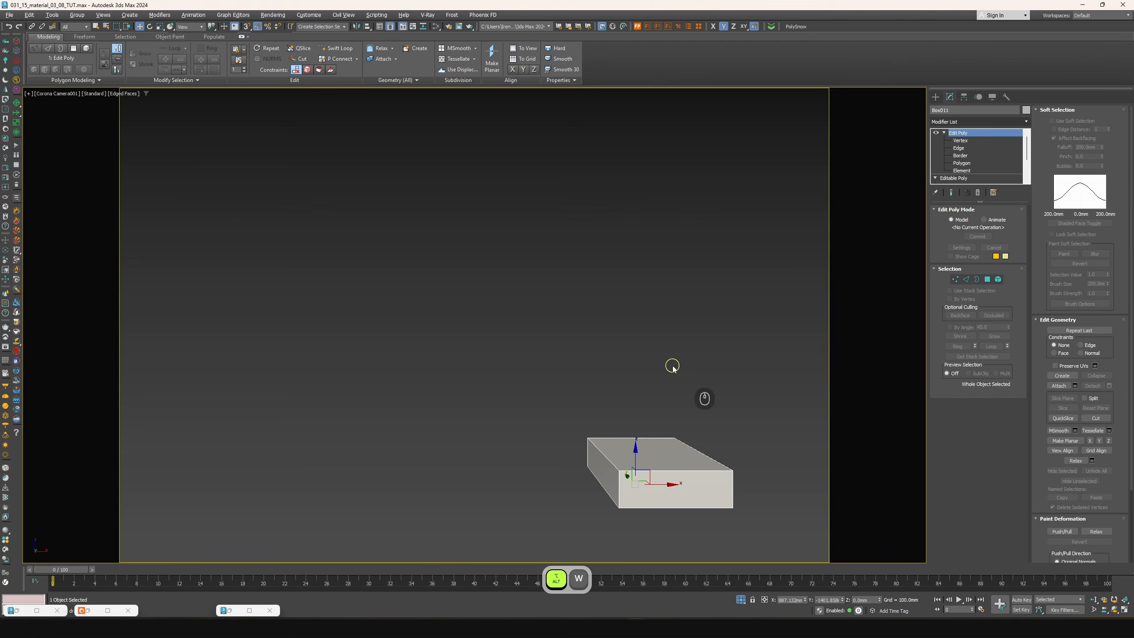
Raise the box's bottom vertices close to its upper face so that only a thin tabletop slab remains
click(962, 141)
key(alt+w)
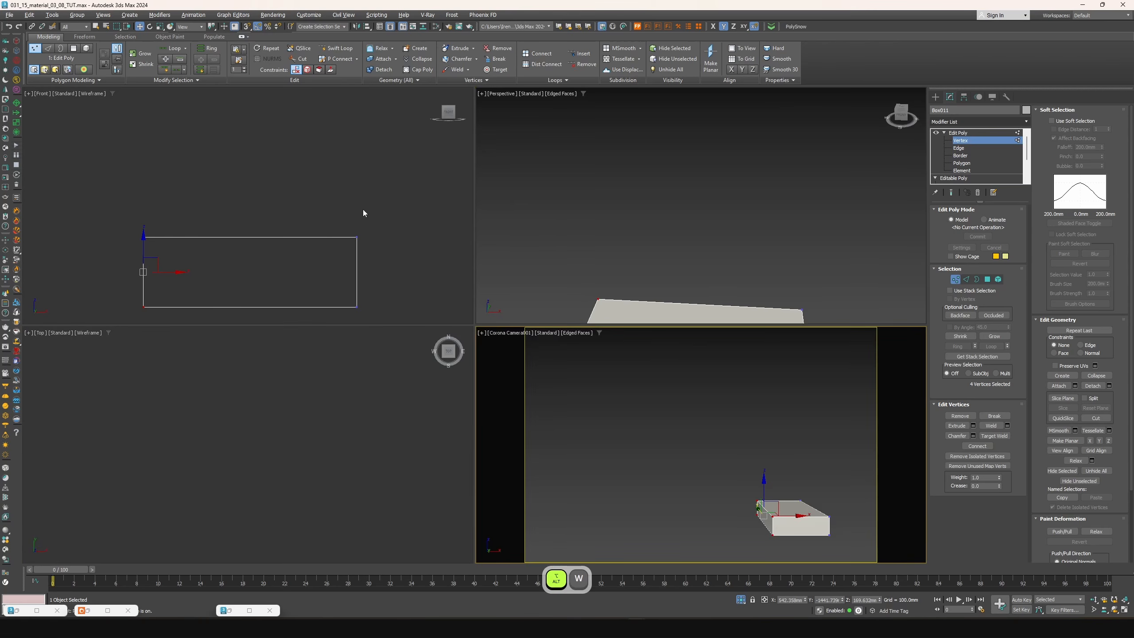
drag(112, 280, 395, 321)
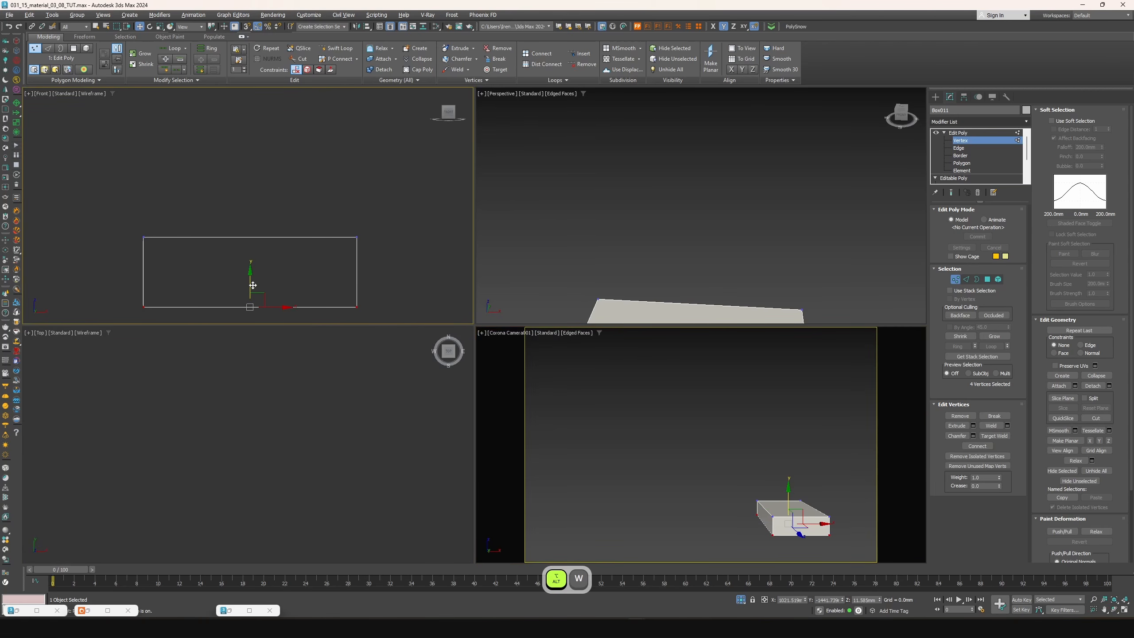
drag(252, 285, 258, 220)
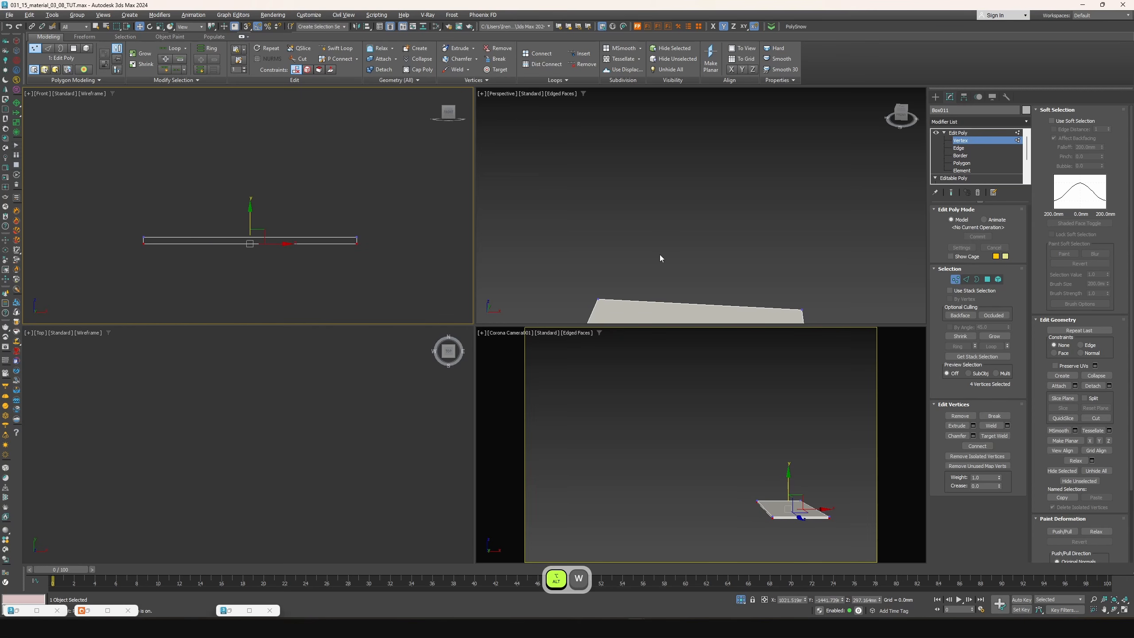
Connect the tabletop's four long edges with two segments and a pinch of 54
click(955, 148)
click(812, 467)
key(alt+w)
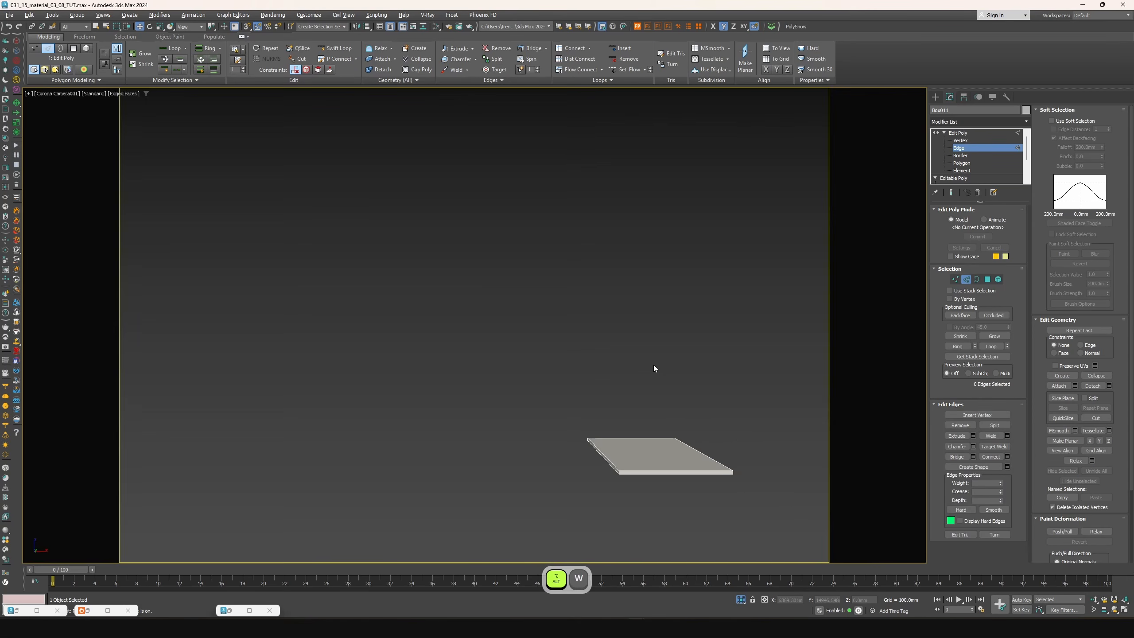
key(alt+w)
click(593, 255)
key(z)
scroll(628, 226, down, 3)
drag(538, 193, 787, 229)
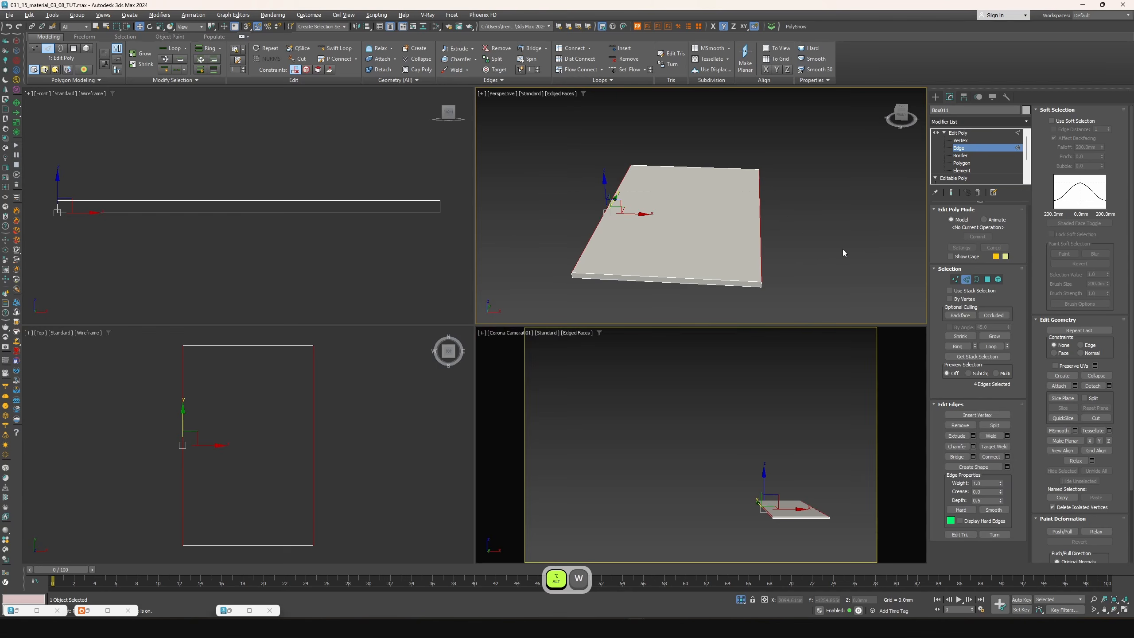
middle_drag(379, 429, 391, 422)
click(1007, 457)
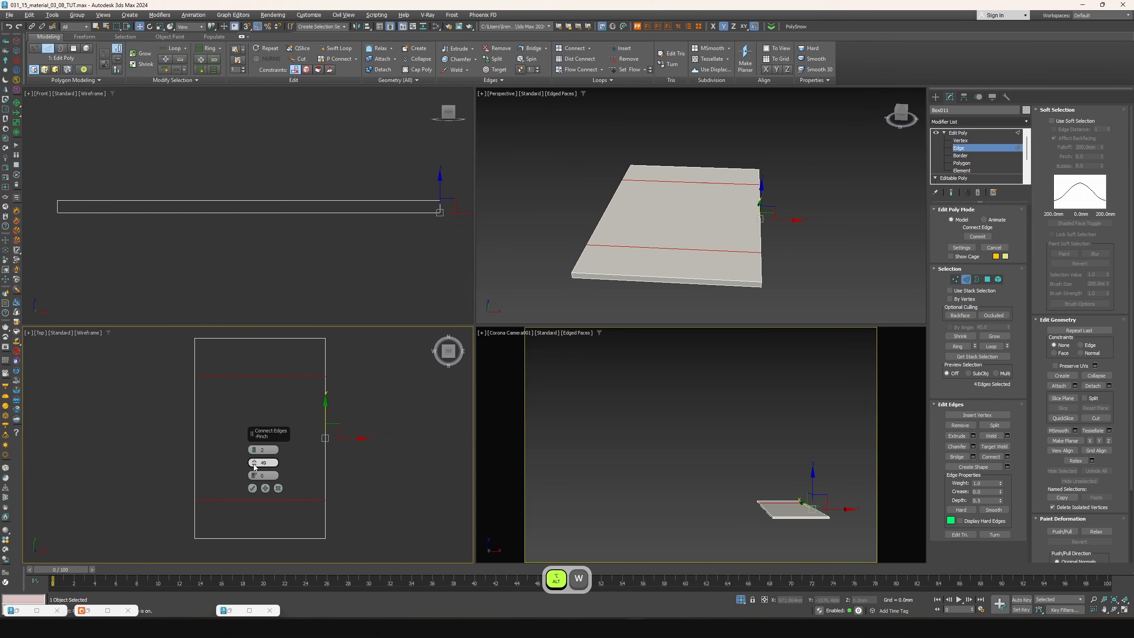
drag(255, 467, 264, 450)
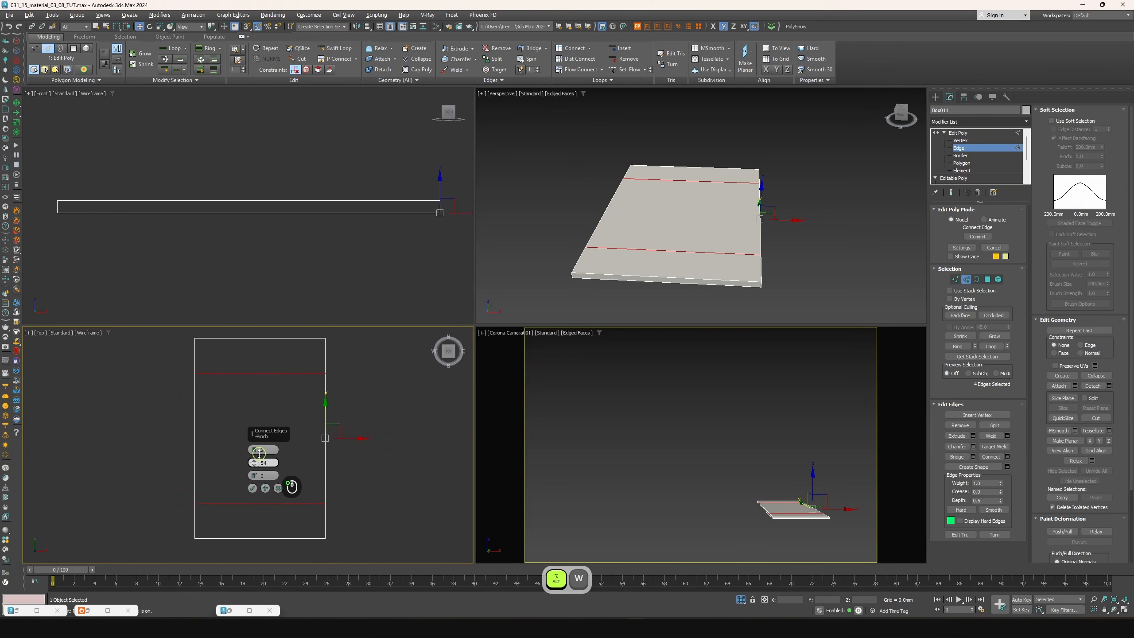
click(252, 488)
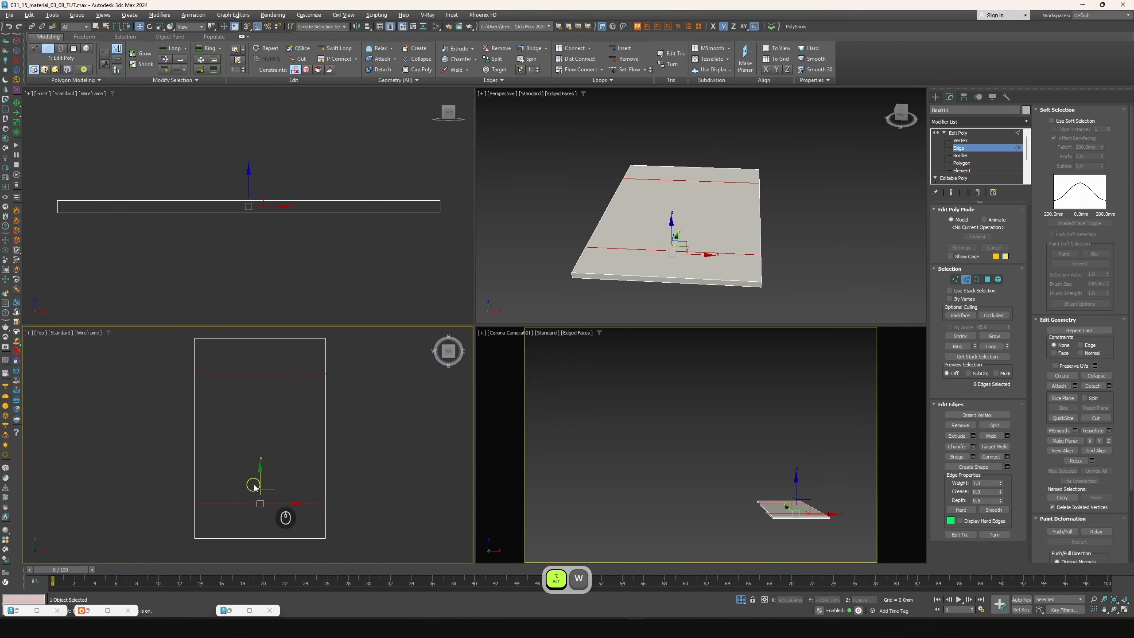
Chamfer the two new edge loops across the tabletop by 20 mm to form narrow strips for the legs
click(962, 447)
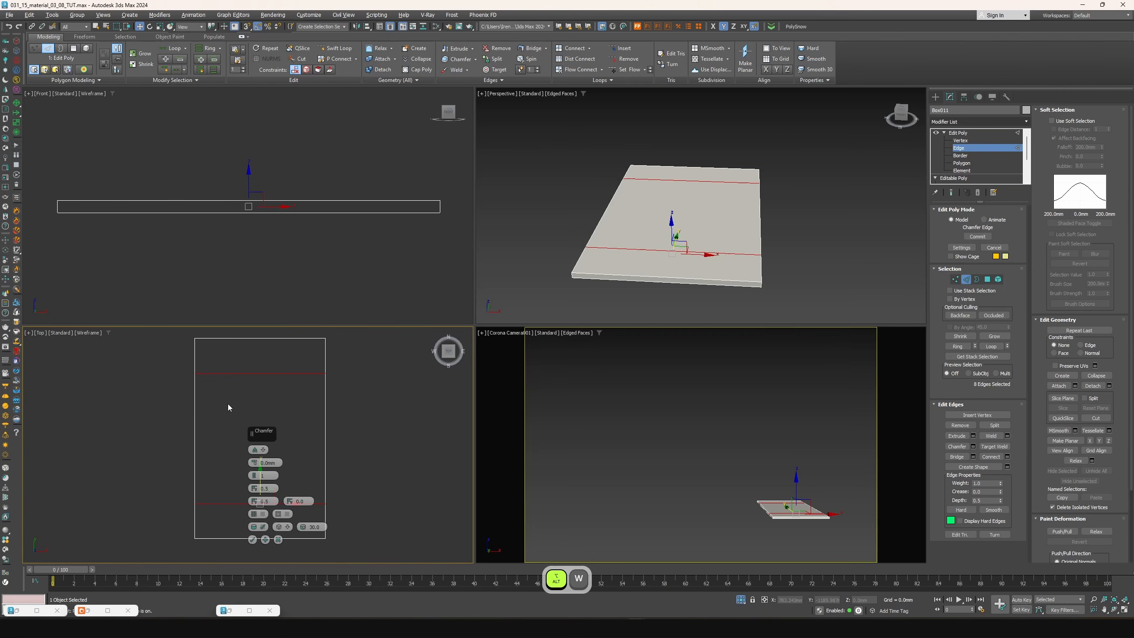
click(263, 450)
click(262, 457)
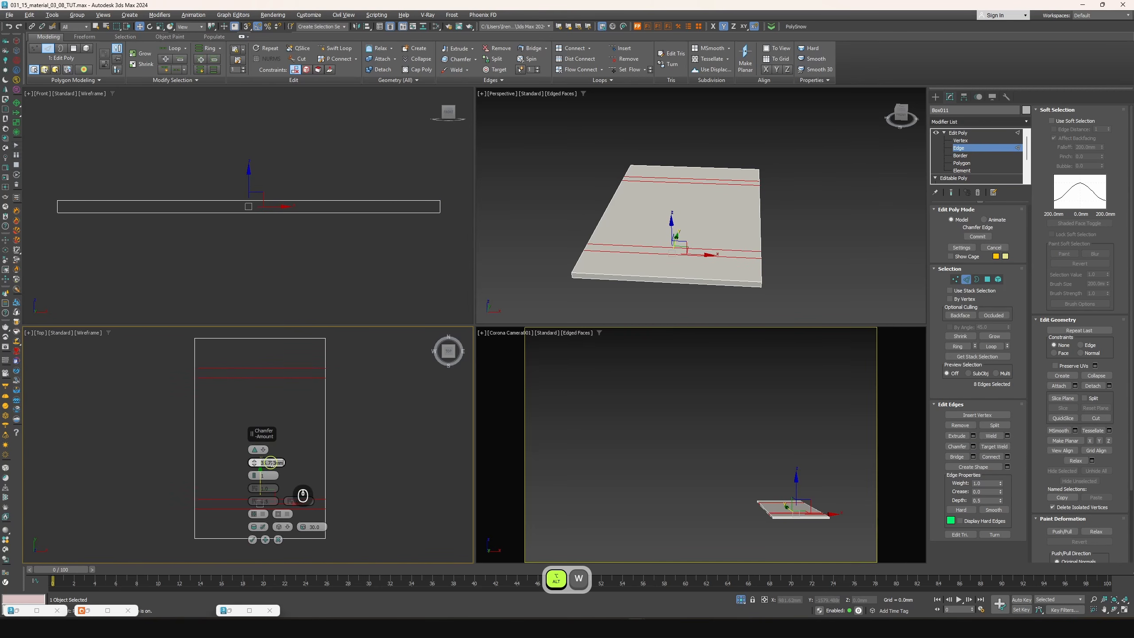
text(20)
key(Return)
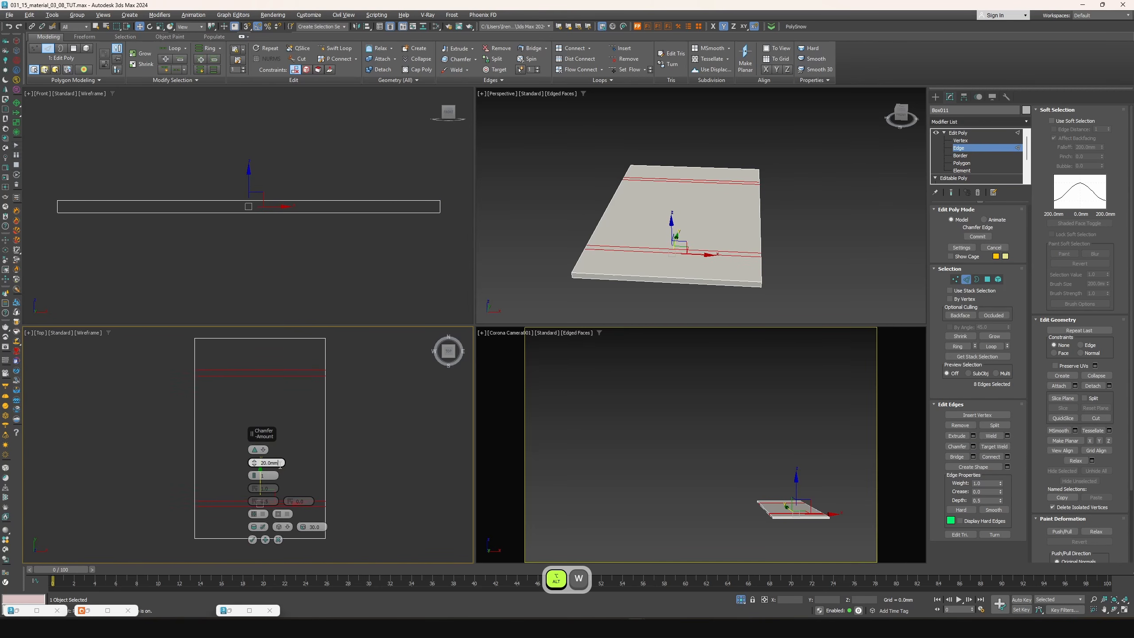
click(252, 540)
Connect the ring of edges running across the tabletop's width with two lengthwise segments and a pinch of 50
drag(241, 356, 241, 356)
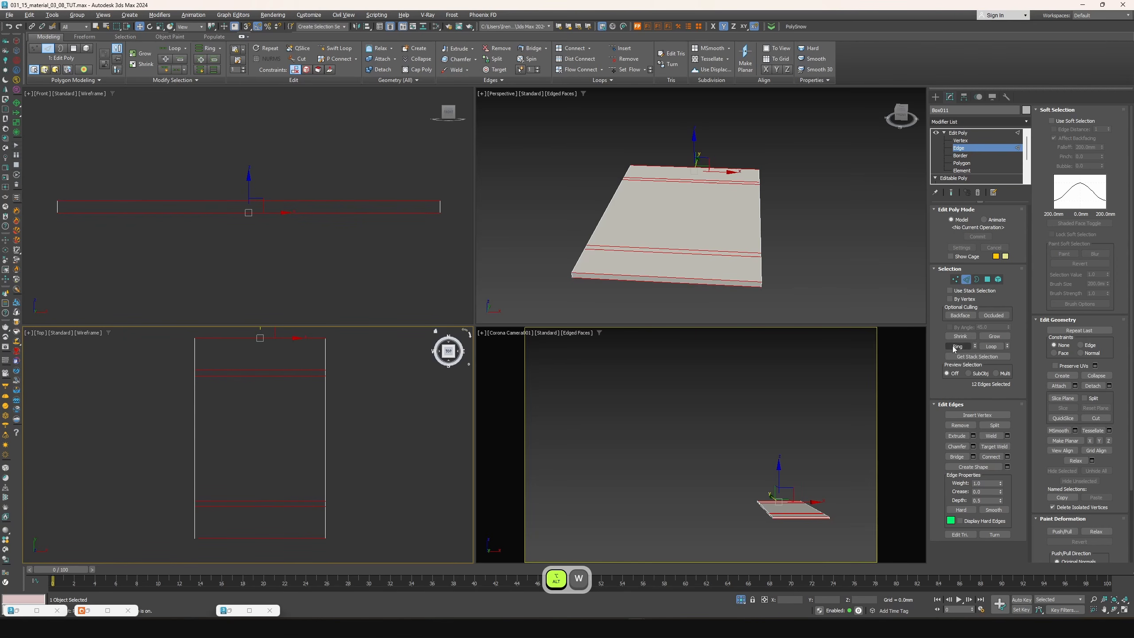
click(1008, 457)
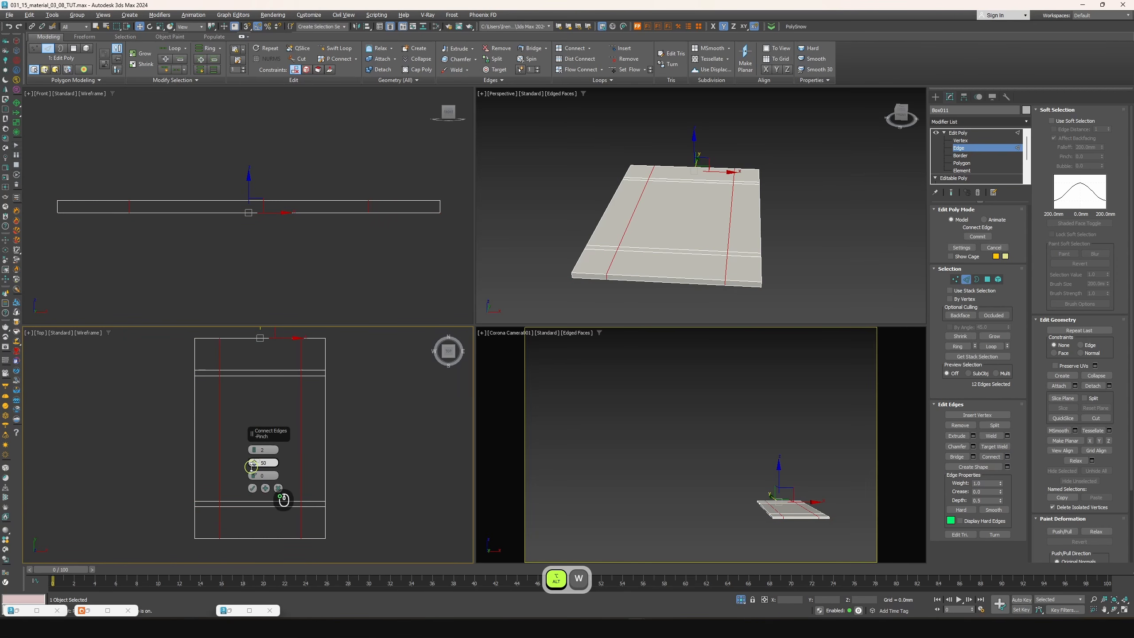
alt+middle_drag(634, 286, 701, 224)
click(706, 249)
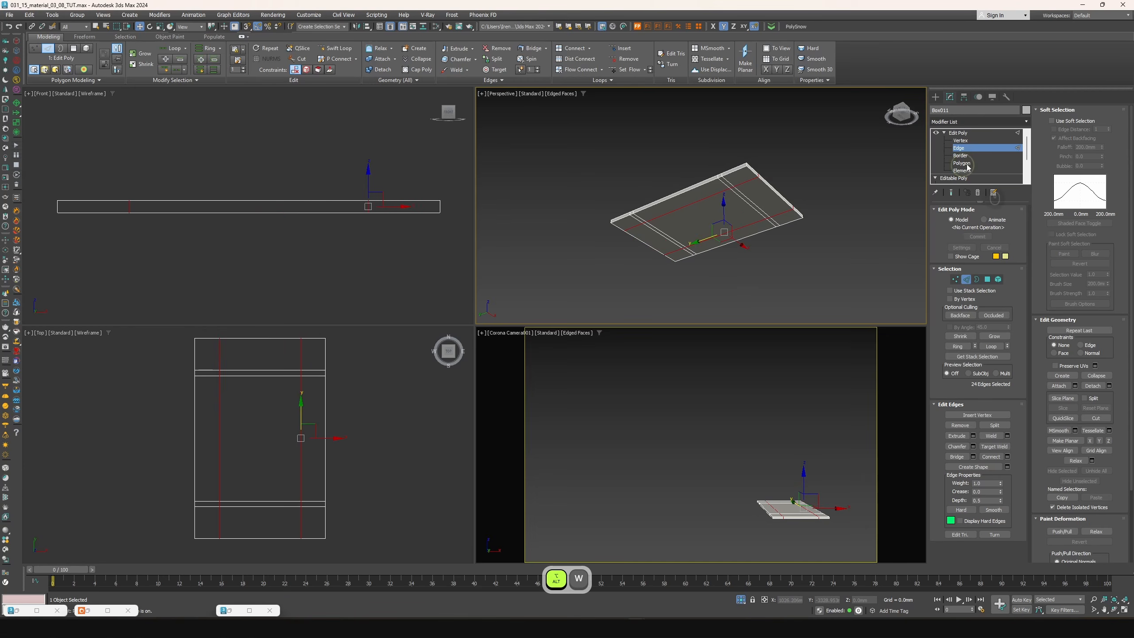
Extrude the two narrow middle strips on the tabletop's underside downward to form two panel legs
click(977, 163)
click(754, 207)
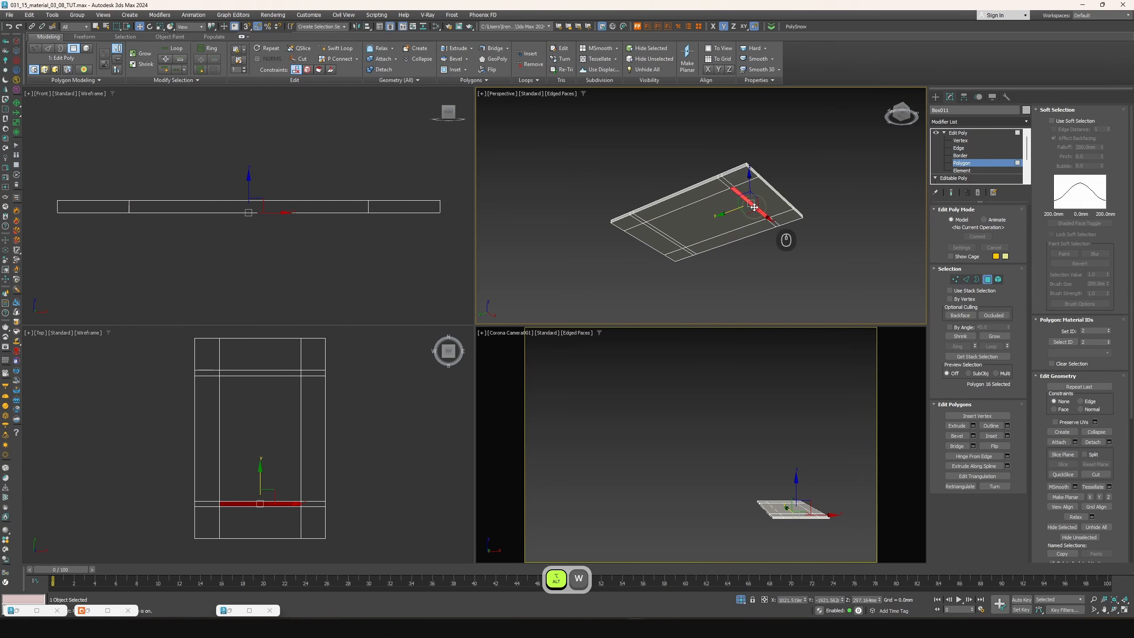
ctrl+click(666, 236)
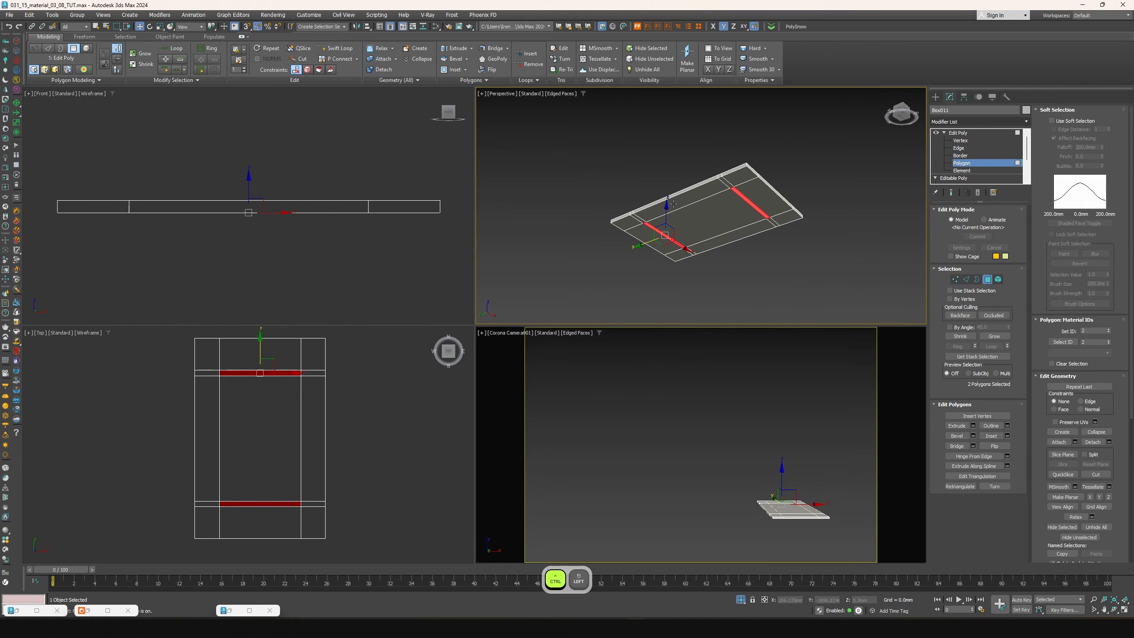
shift+drag(666, 221, 661, 288)
Bring back the full scene and lower the legs' bottom faces to the floor in the front view
middle_drag(304, 246, 306, 216)
right_click(306, 215)
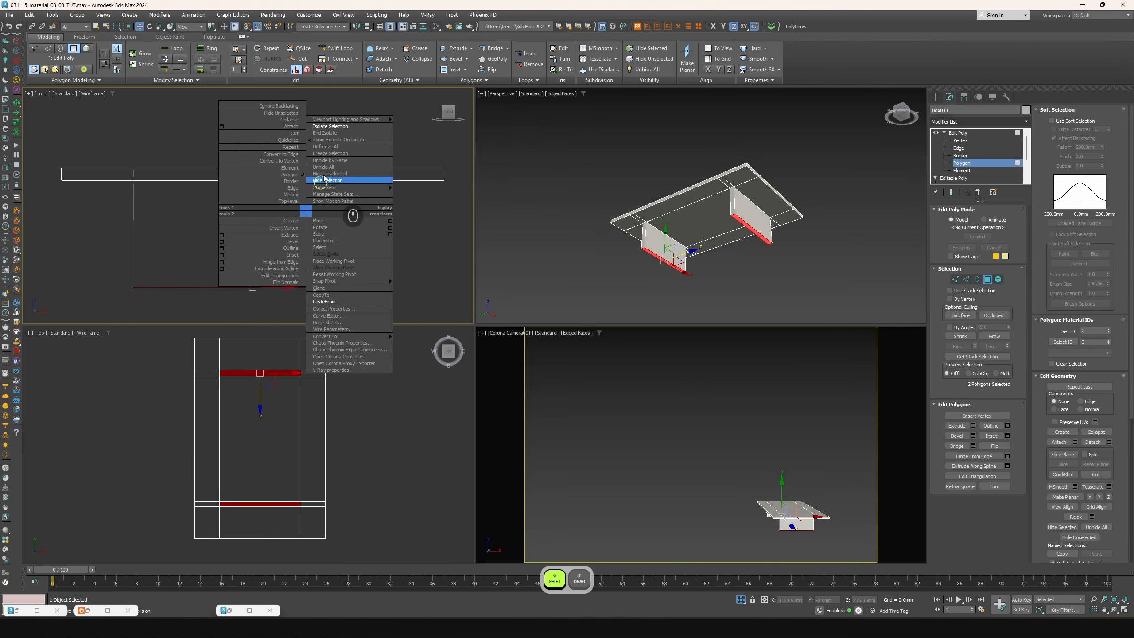
click(325, 134)
middle_drag(220, 206, 246, 170)
scroll(269, 251, up, 4)
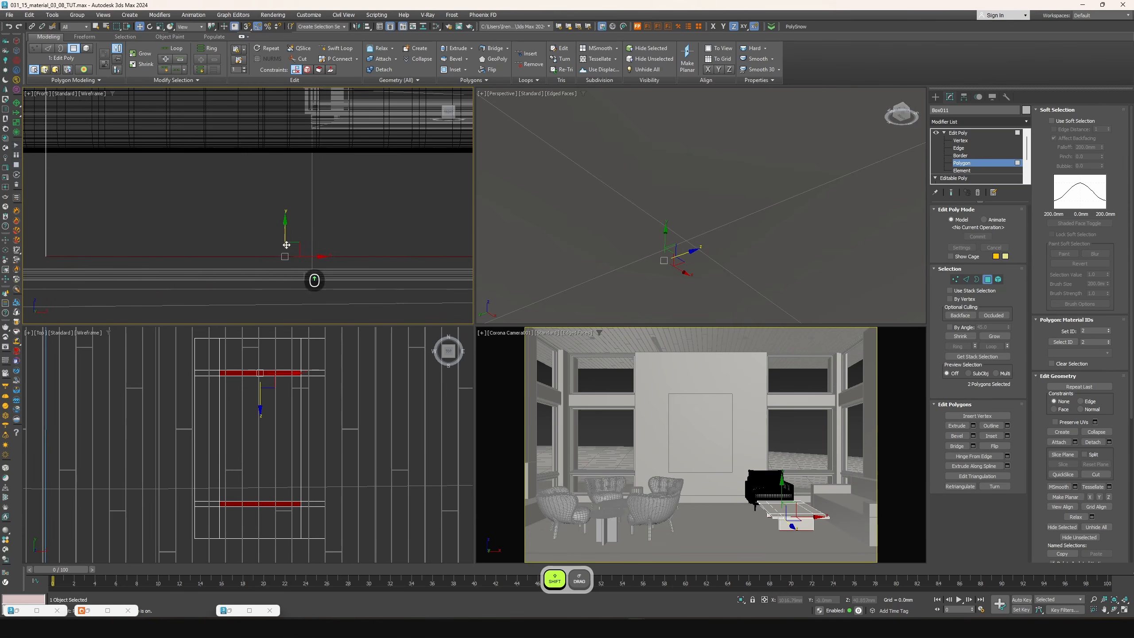
drag(286, 241, 270, 262)
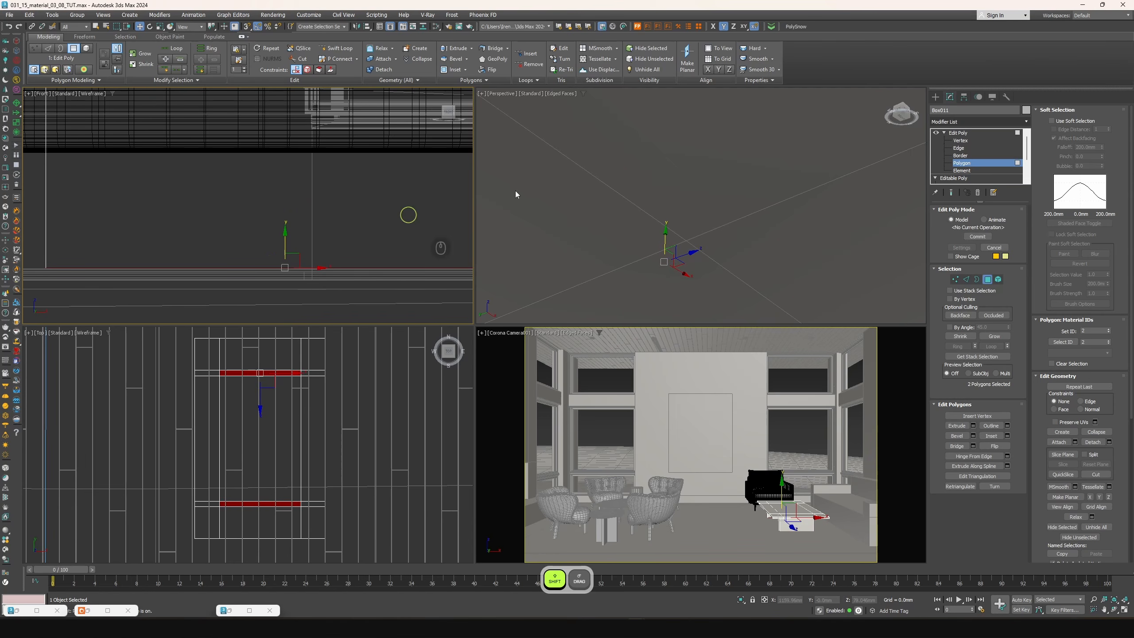
Collapse the coffee table to an editable poly and add a Chamfer modifier to it
click(956, 134)
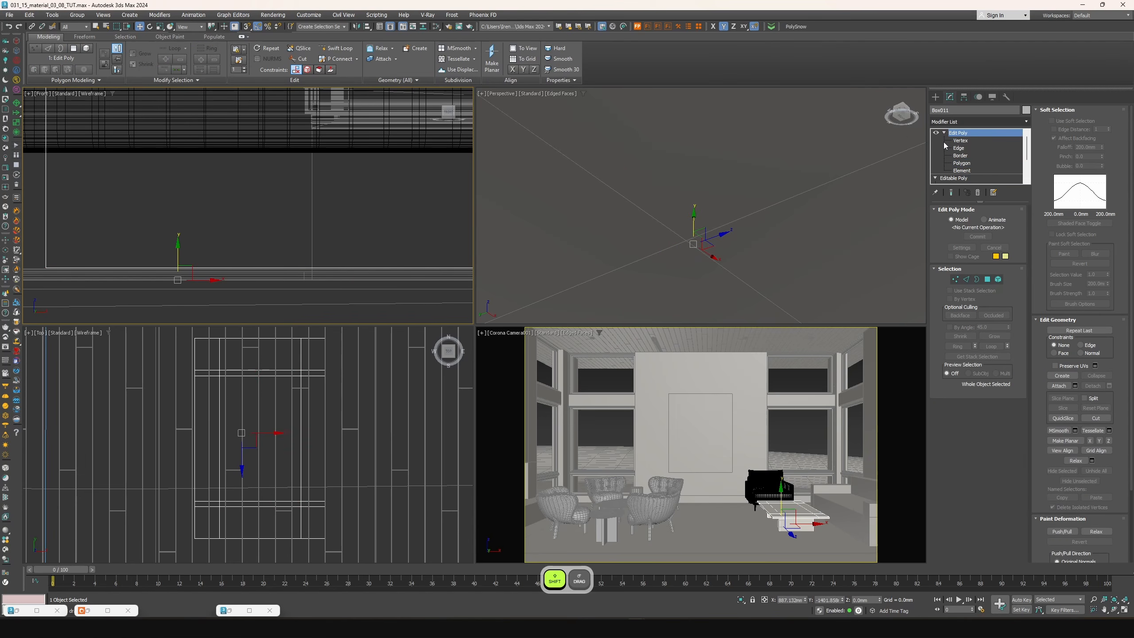
key(ctrl+e)
click(949, 123)
text(CH)
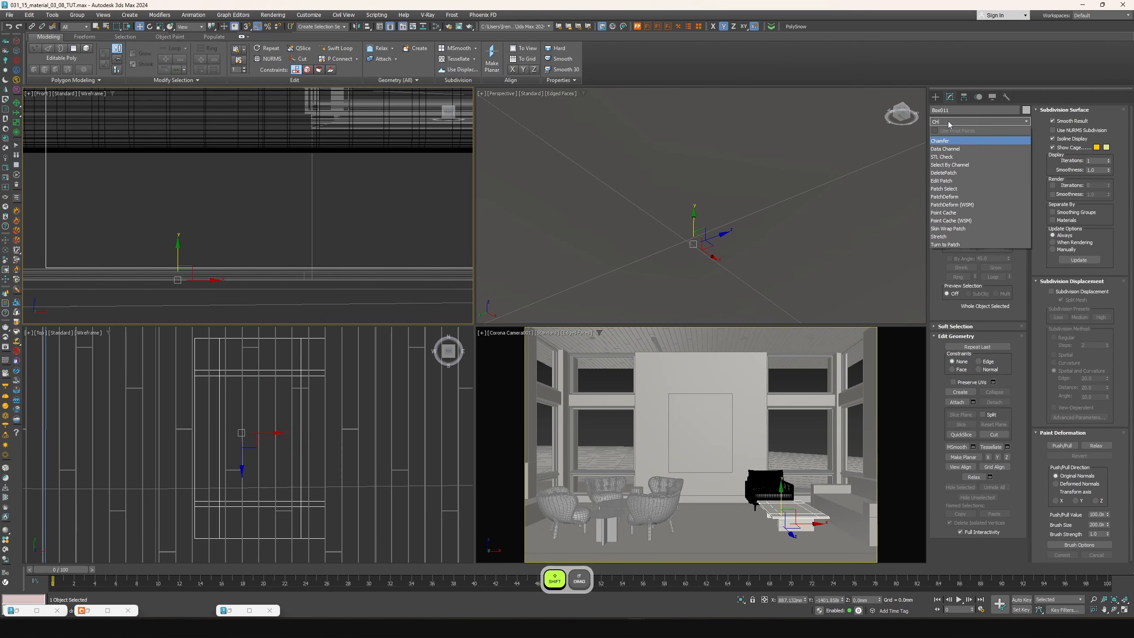
click(950, 140)
Set the coffee table's chamfer amount to 2 mm and its smoothing to Smooth Chamfers Only
key(z)
alt+middle_drag(715, 202, 702, 238)
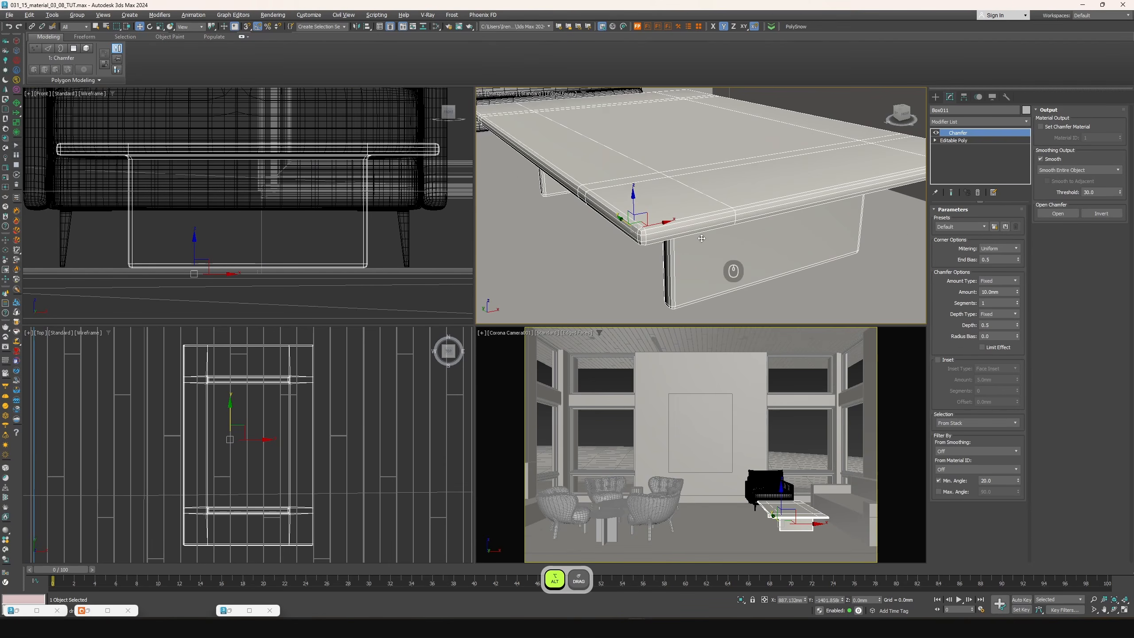
text(2)
key(Return)
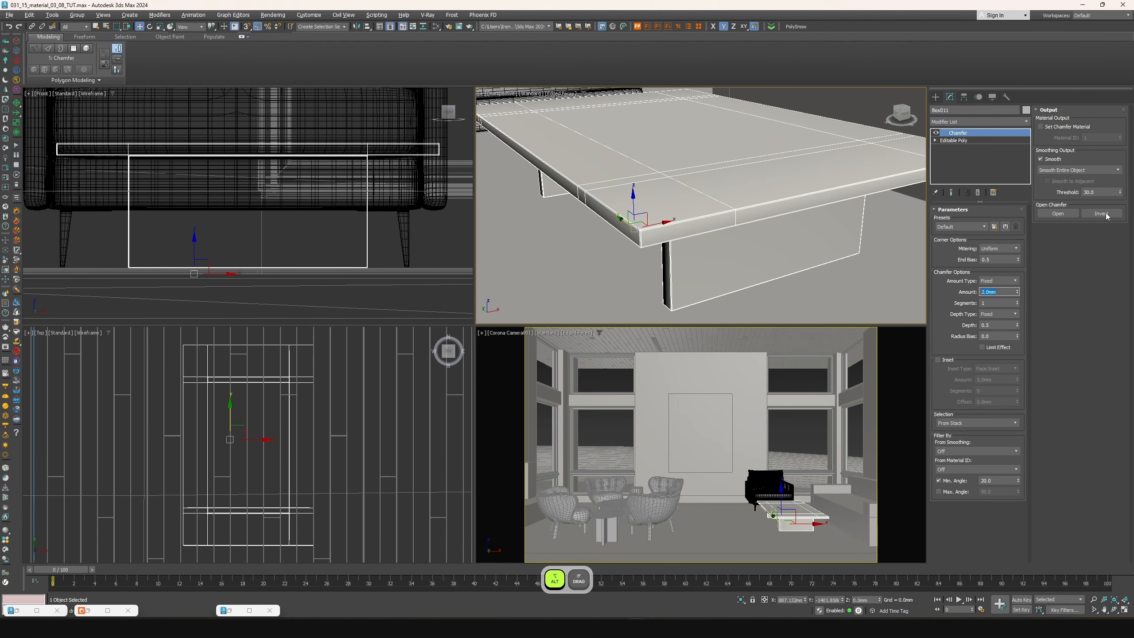
click(1077, 169)
click(1068, 183)
key(alt+w)
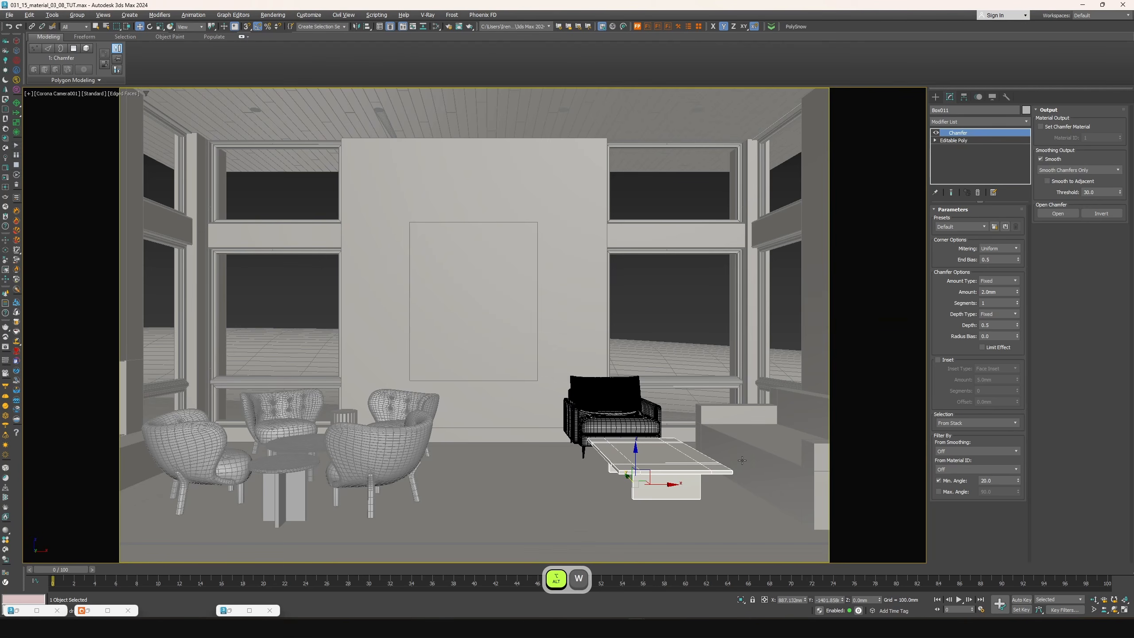
key(alt+w)
Switch to File Explorer, preview the sofa models in the _Sofa folder and merge Randy_sofa_by_Lavsit_2017__corona.max into the 3ds Max scene
middle_click(218, 456)
click(589, 628)
click(783, 383)
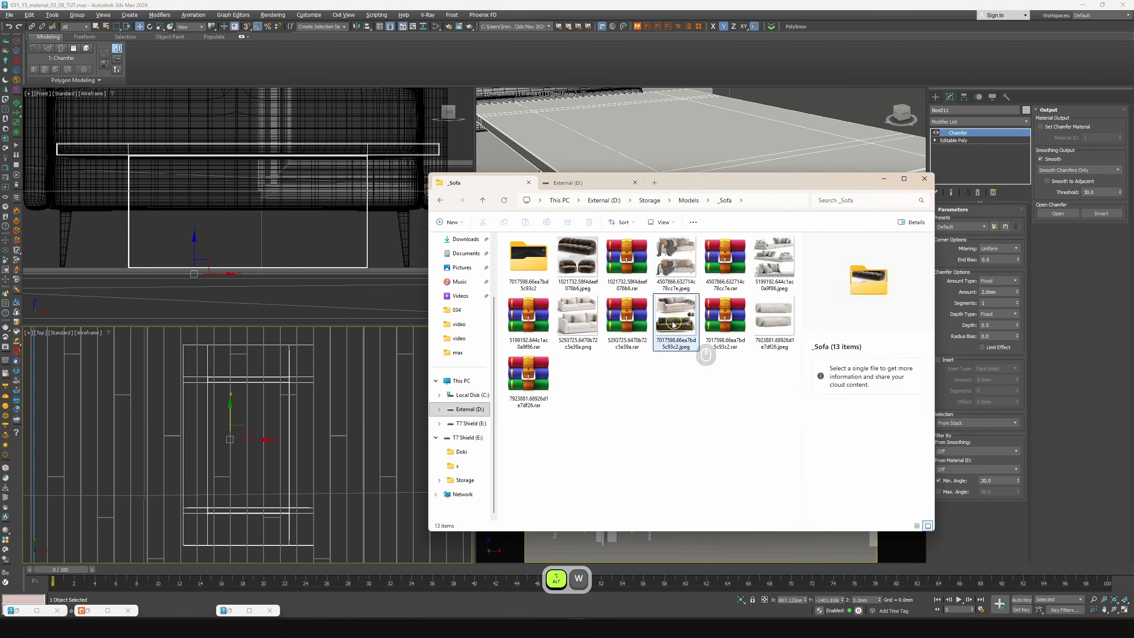
double_click(674, 322)
click(349, 145)
double_click(529, 263)
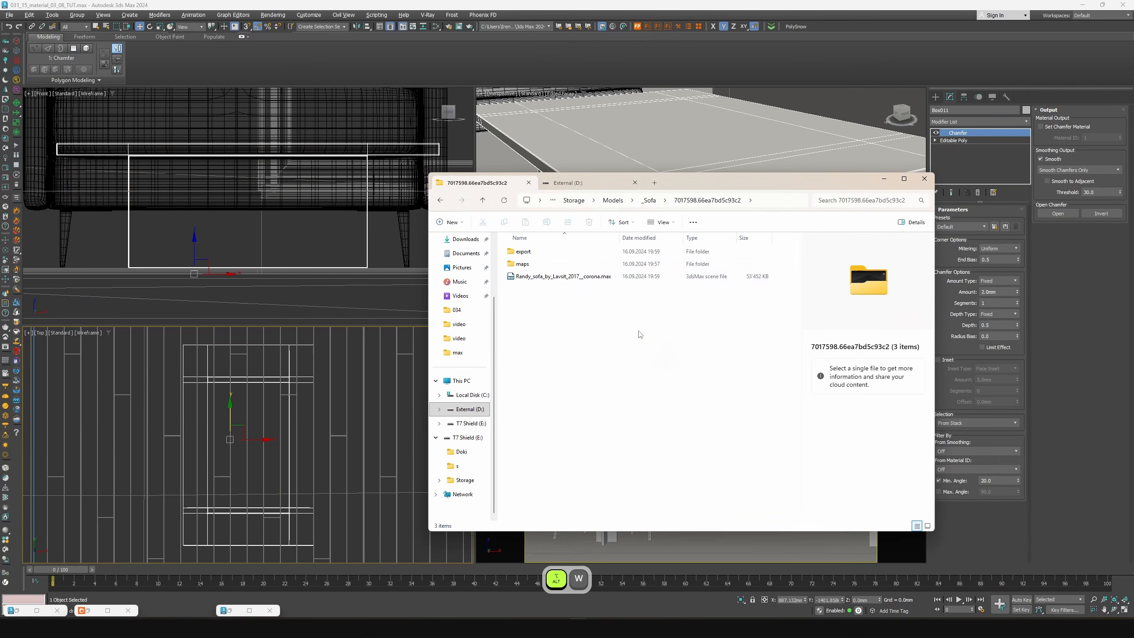
drag(552, 278, 275, 366)
click(299, 382)
click(596, 330)
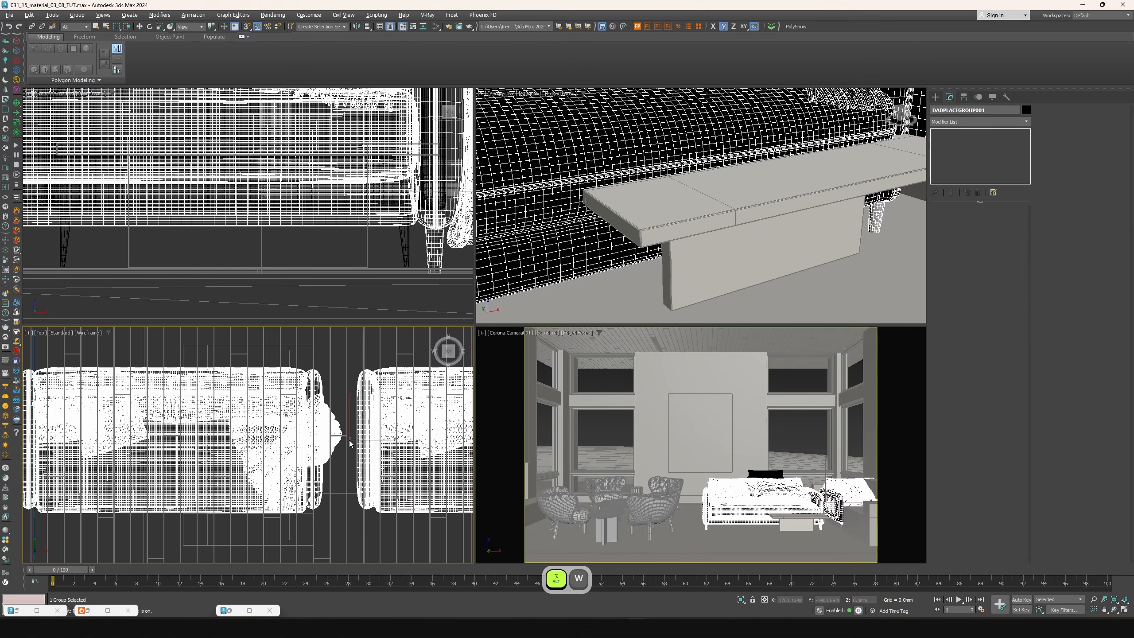
Isolate the merged sofa group from the rest of the scene
right_click(382, 405)
click(422, 321)
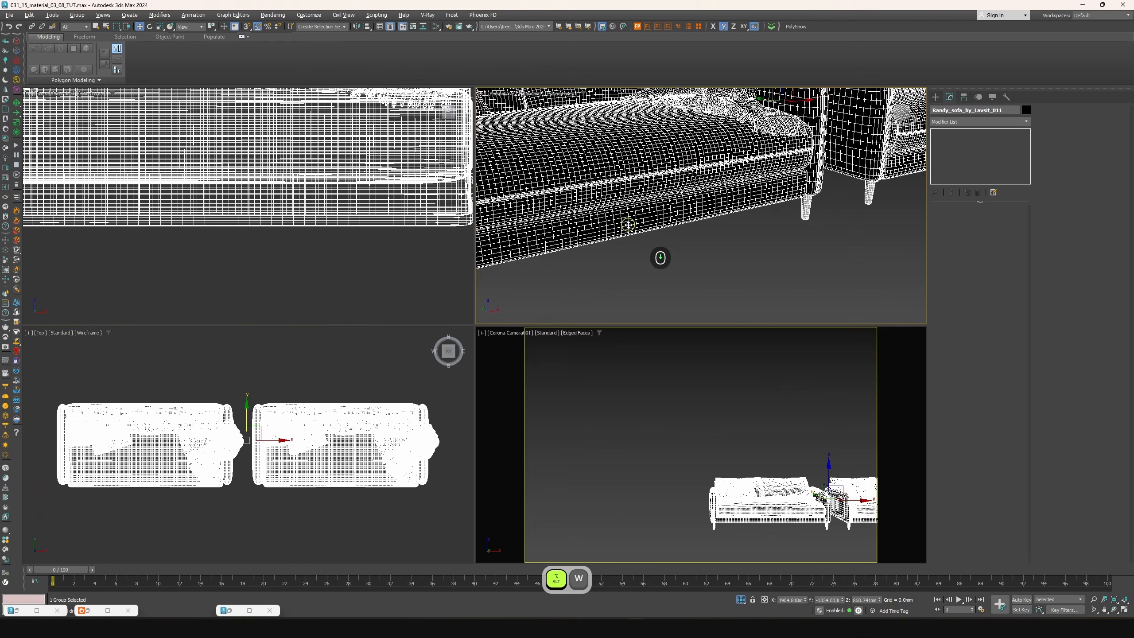
Open the sofa group and delete the second sofa together with the throws, keeping only the plain first sofa
click(77, 17)
click(88, 51)
click(780, 223)
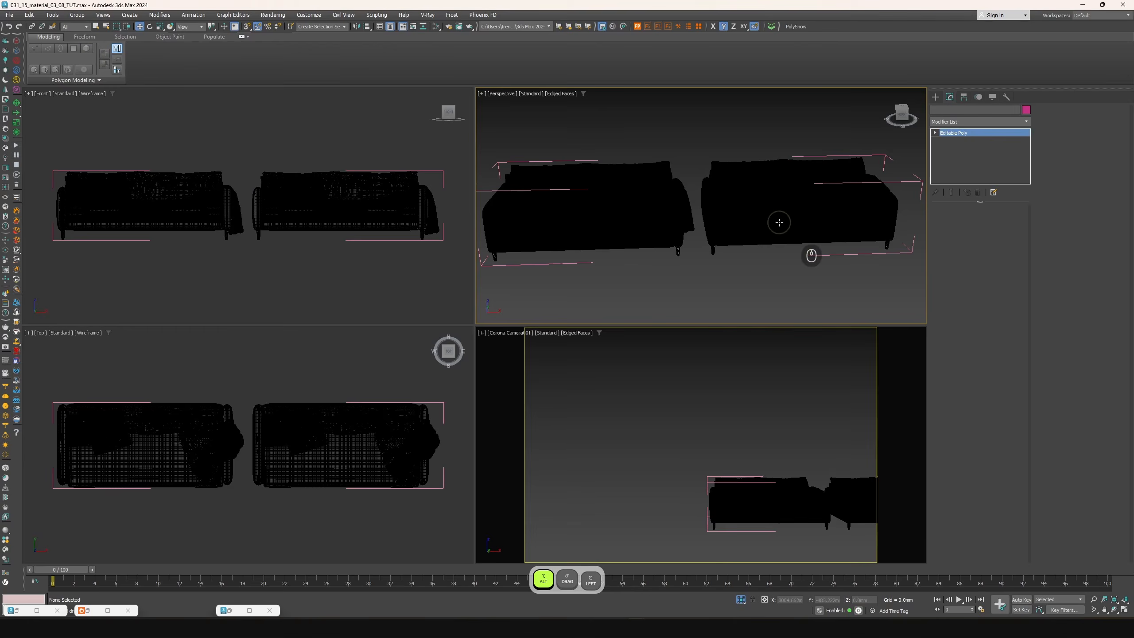
middle_drag(907, 273, 804, 273)
drag(869, 293, 601, 137)
middle_drag(638, 266, 729, 273)
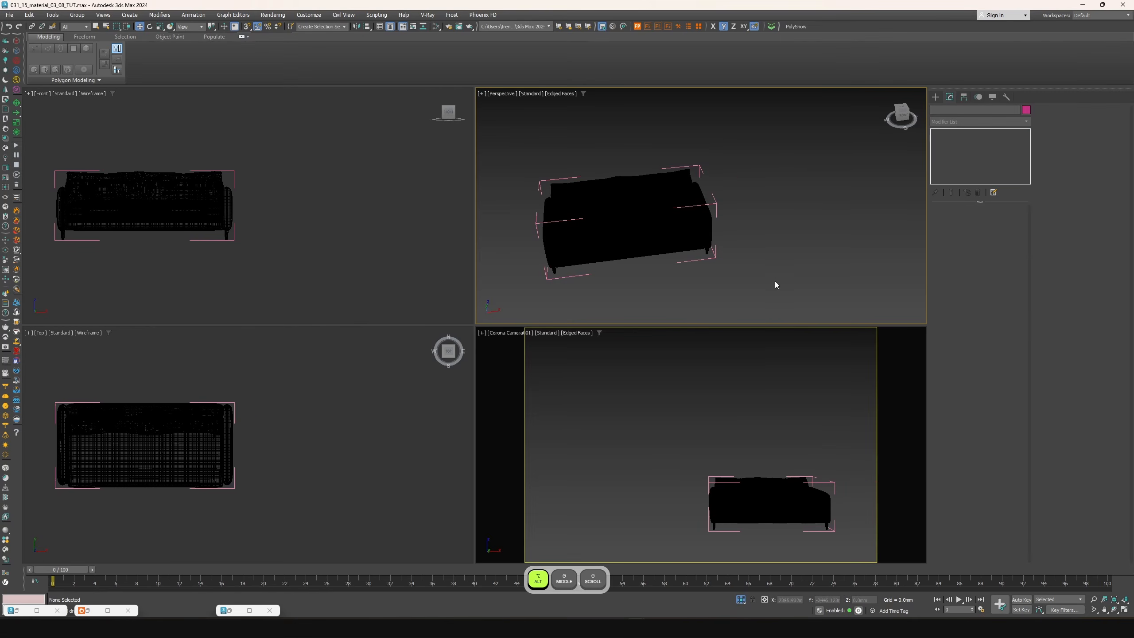
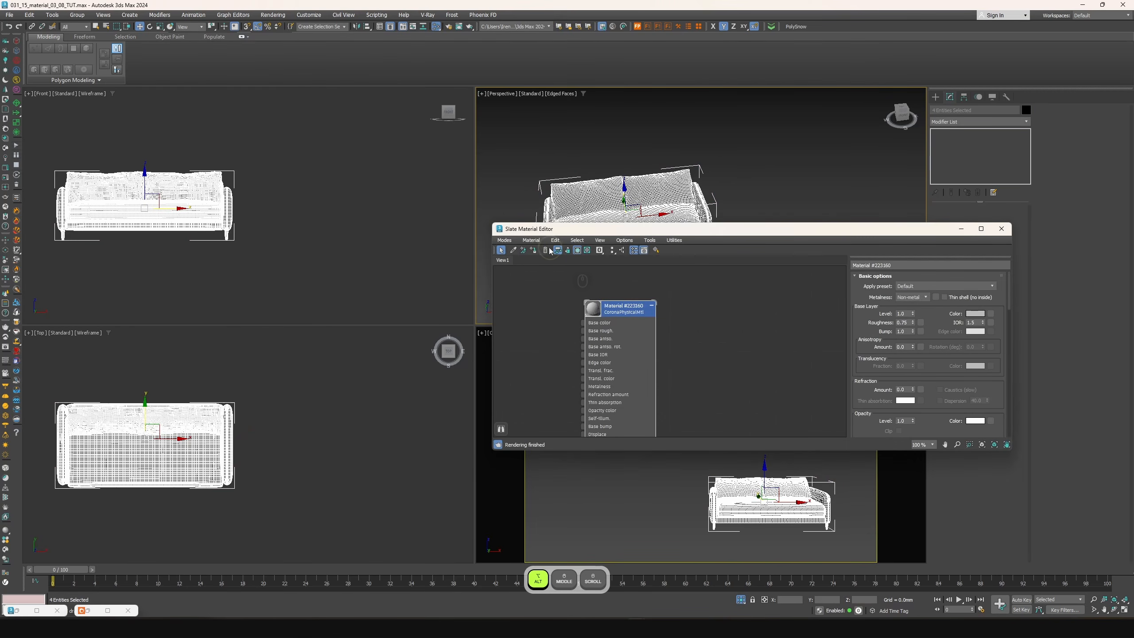
Assign the grey CoronaPhysicalMtl material to all parts of the remaining sofa and minimise the Slate Material Editor
click(961, 229)
click(845, 219)
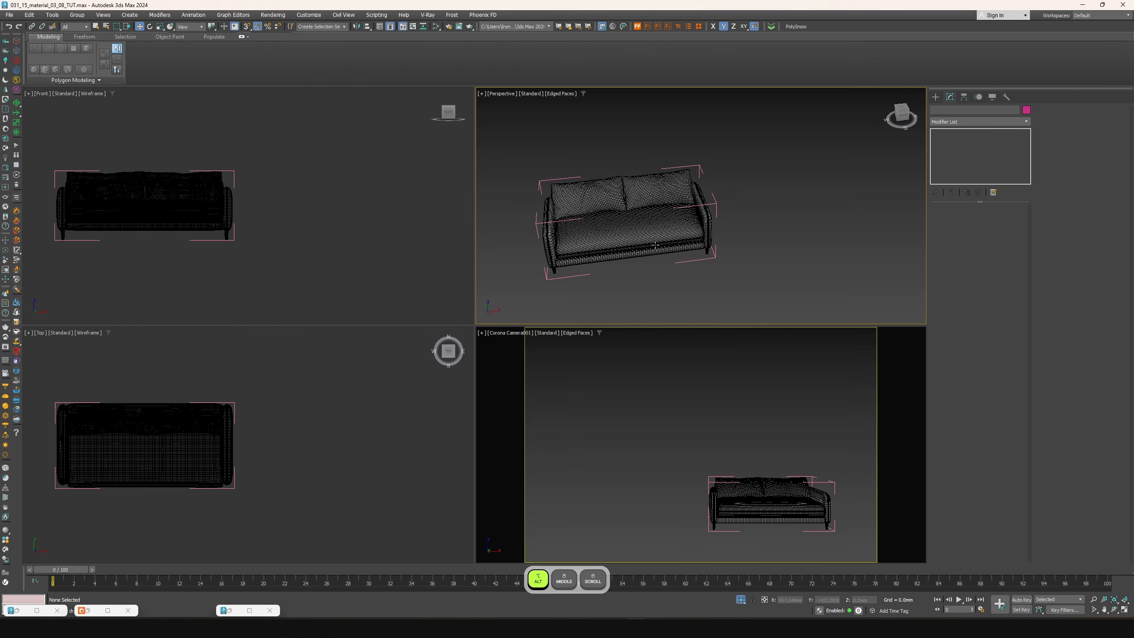
alt+middle_drag(661, 246, 620, 223)
scroll(620, 224, up, 5)
Close the sofa group and select it as a whole
click(729, 293)
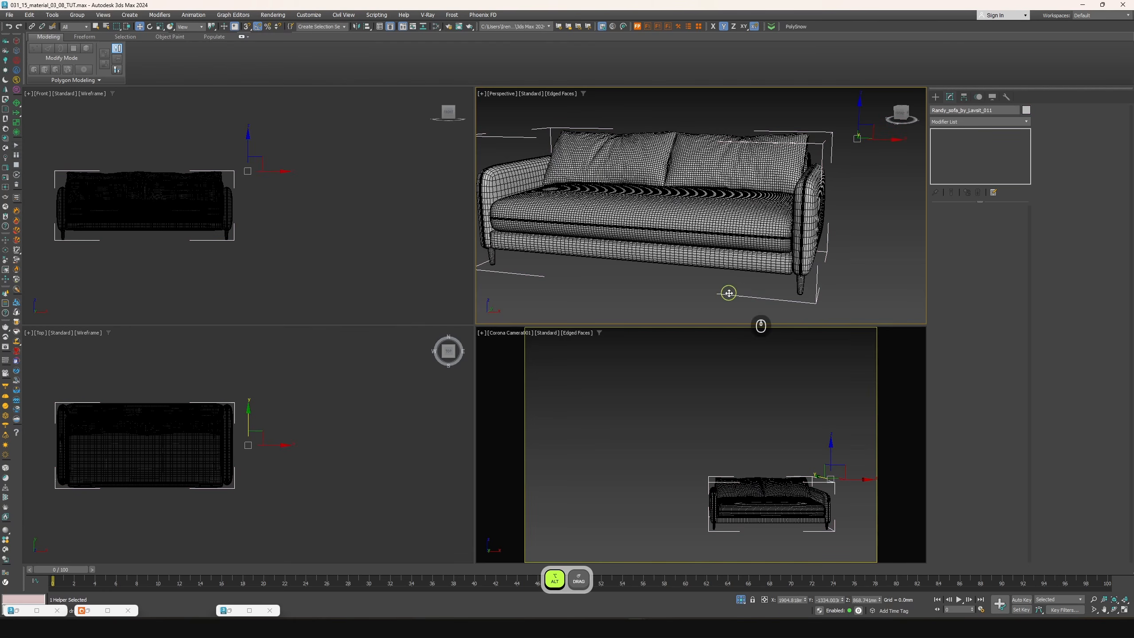
click(719, 298)
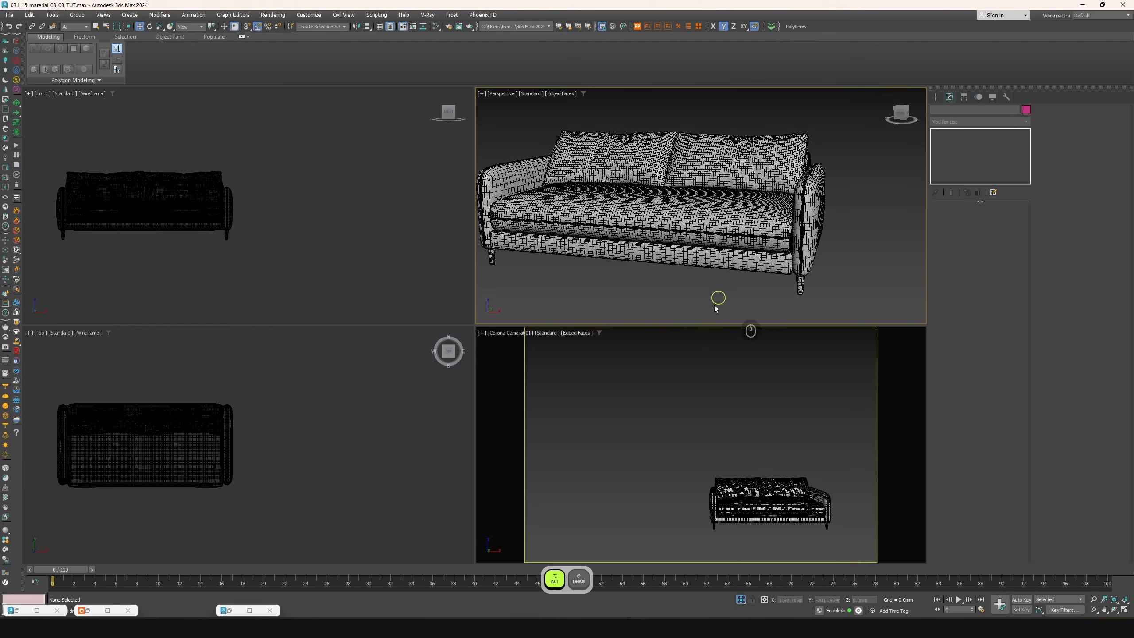
click(695, 266)
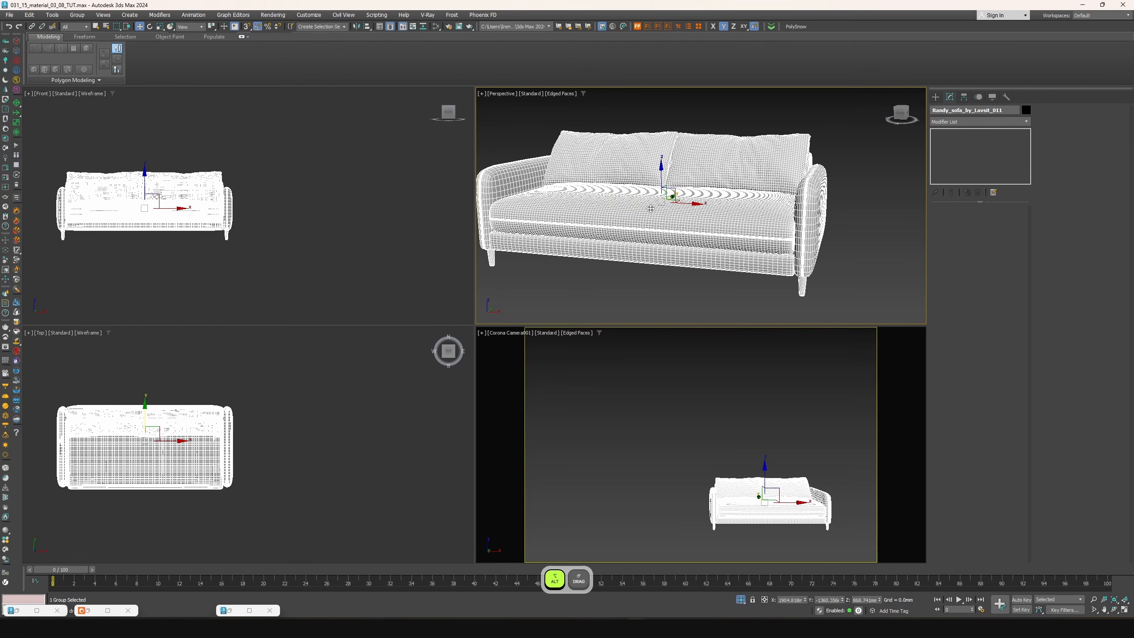
End the isolation, rotate the sofa a quarter turn in the top view and move it onto its placeholder beside the wall
middle_drag(225, 451, 317, 435)
key(alt+w)
right_click(442, 271)
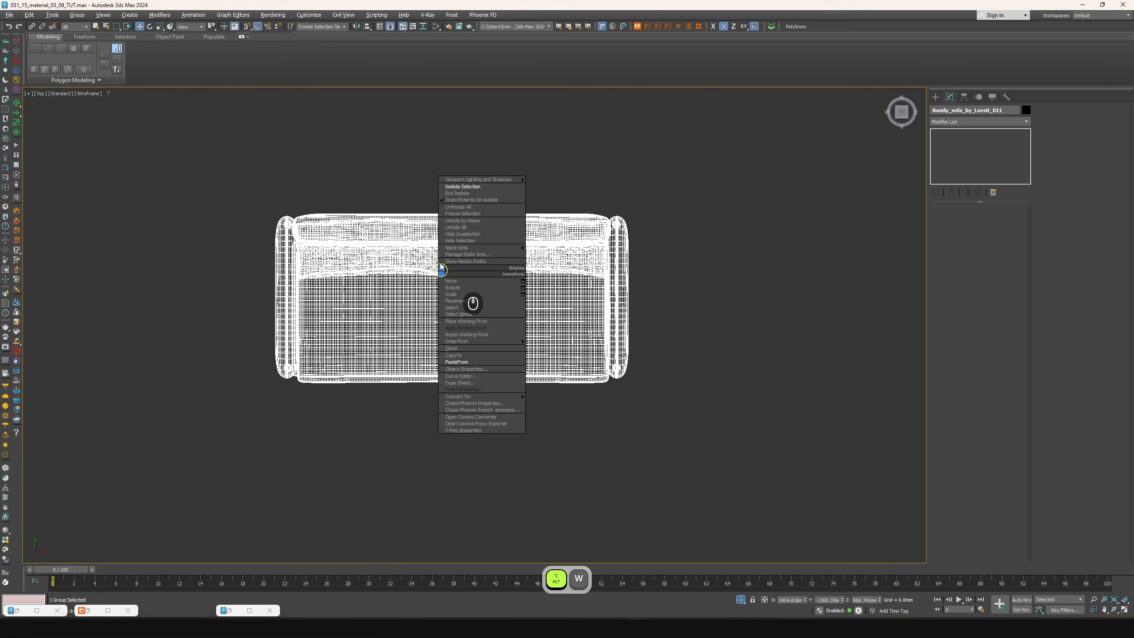
click(459, 199)
scroll(465, 308, down, 6)
middle_drag(565, 348, 529, 332)
key(e)
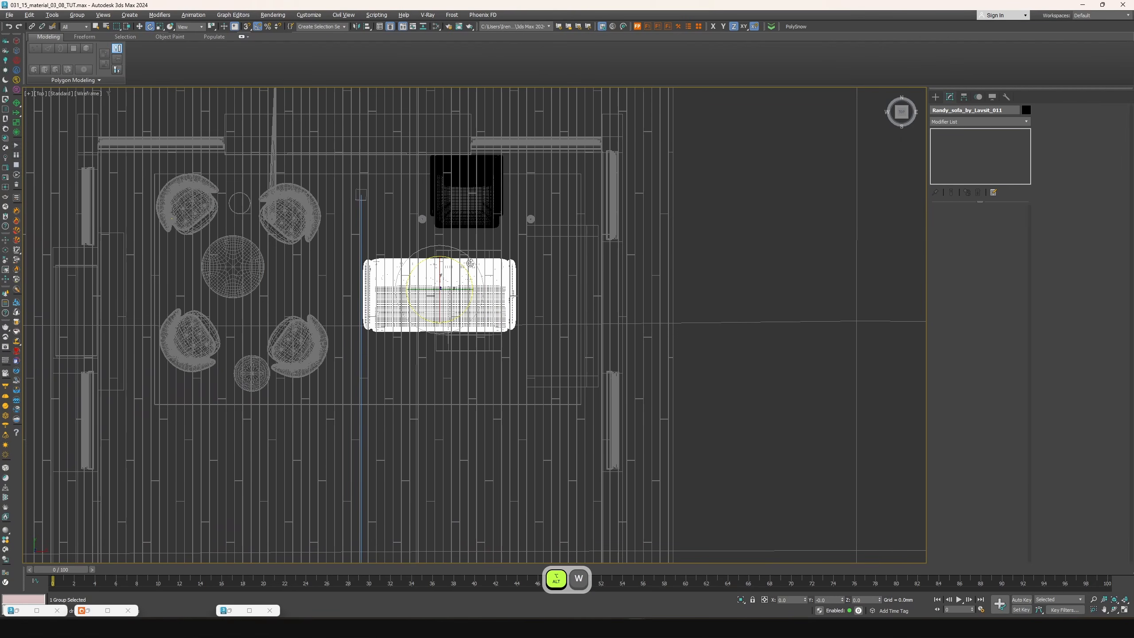
drag(526, 330, 581, 297)
key(w)
Isolate the sofa with its placeholder box and slide the sofa lengthwise to line up one end with the placeholder
ctrl+click(548, 225)
right_click(546, 223)
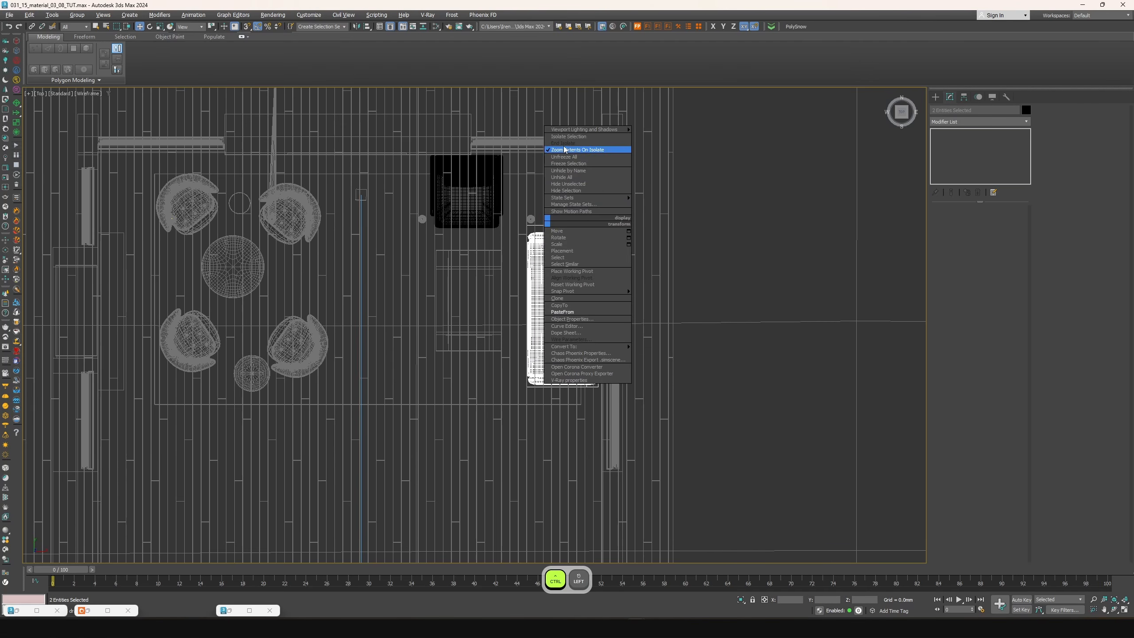
click(563, 136)
click(715, 350)
click(504, 308)
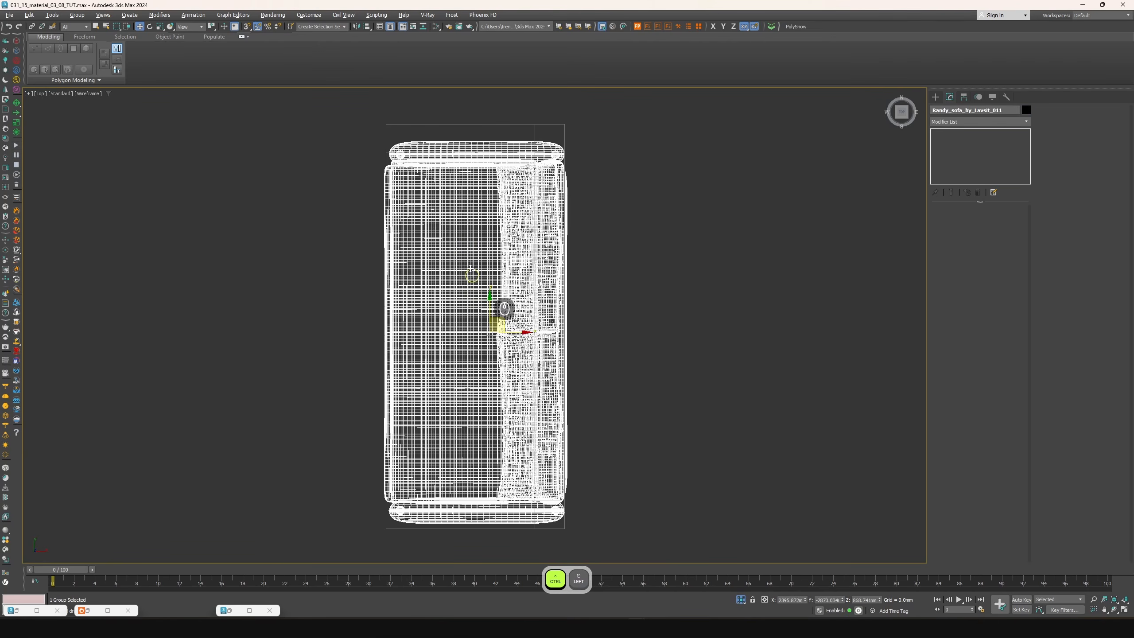
drag(491, 306, 486, 289)
key(alt+w)
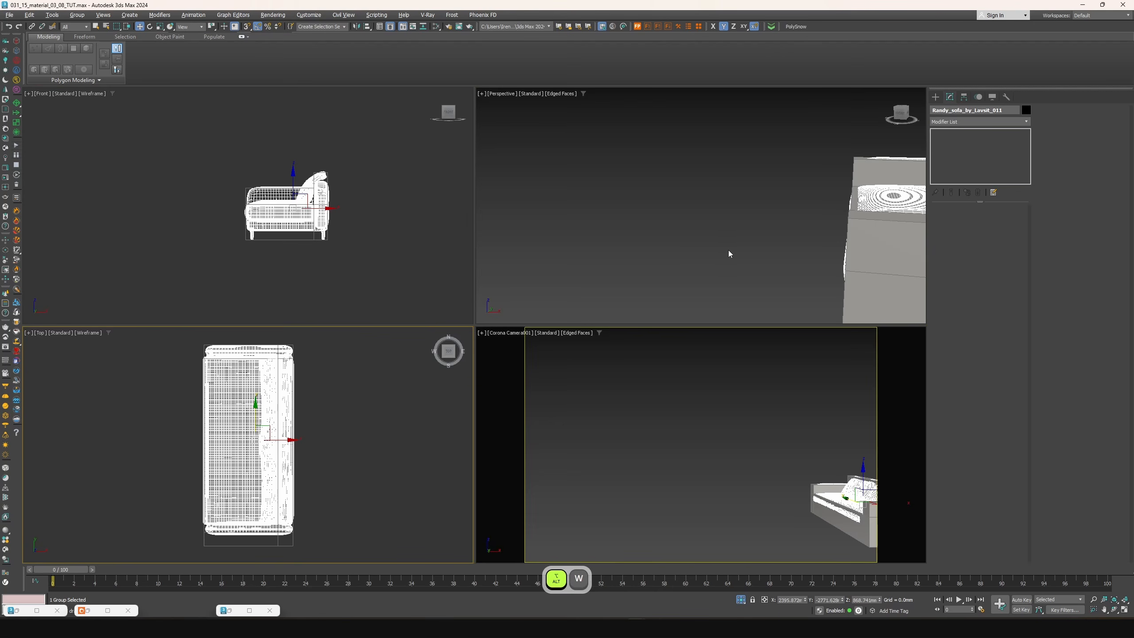
key(alt+w)
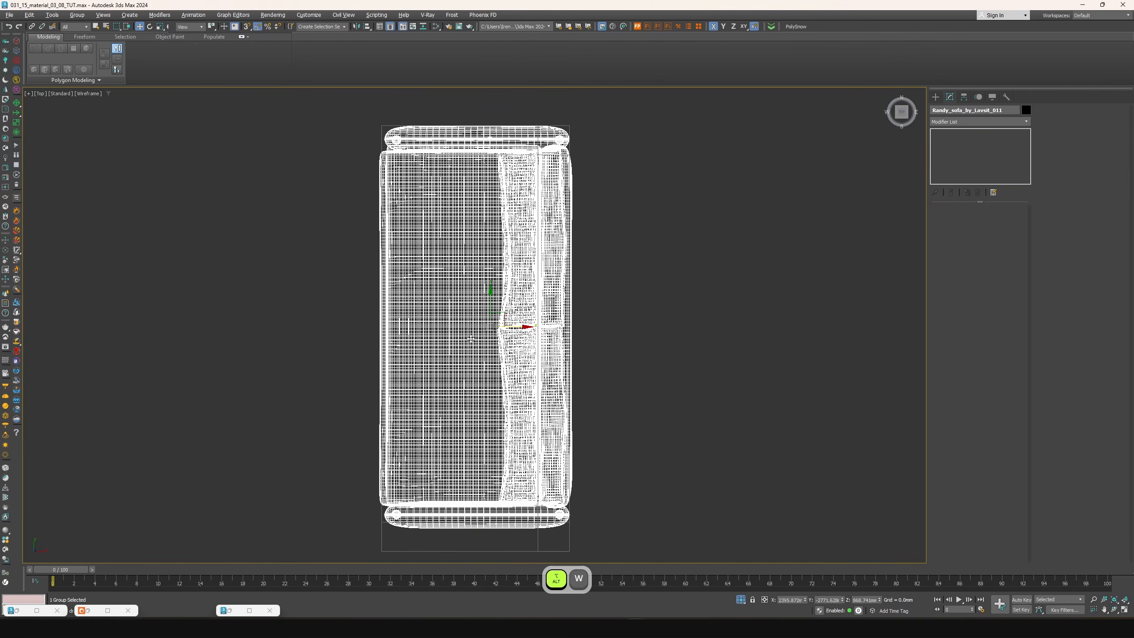
Open the sofa group and move the armrest element at the short end outward to the placeholder's edge
click(83, 17)
click(87, 52)
scroll(532, 453, down, 2)
middle_drag(533, 455, 498, 407)
scroll(442, 449, up, 7)
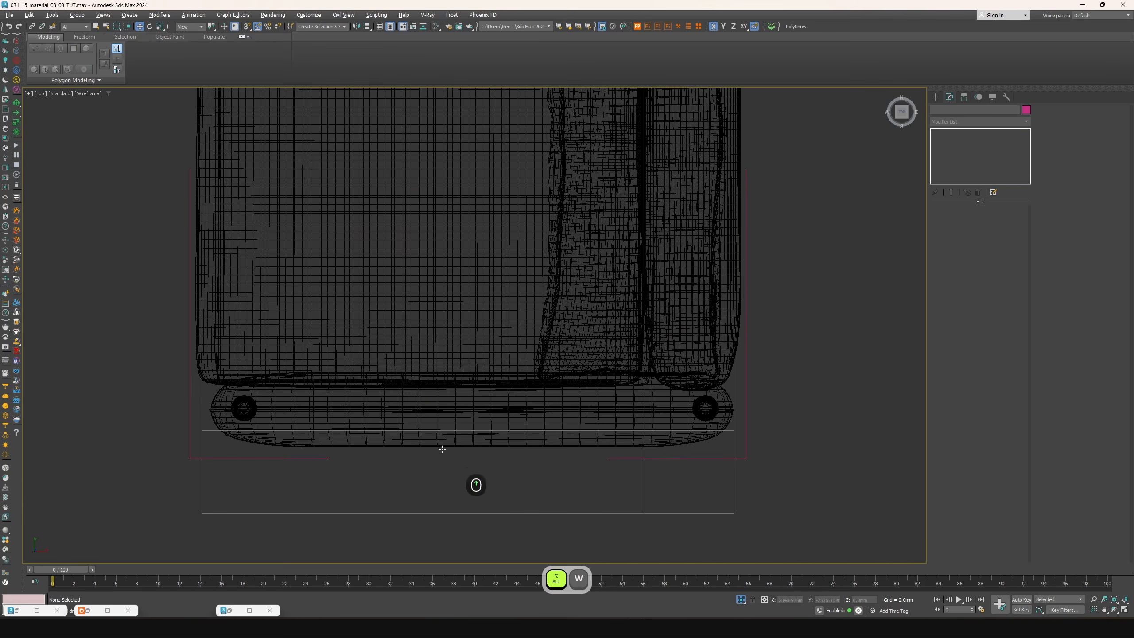
click(414, 407)
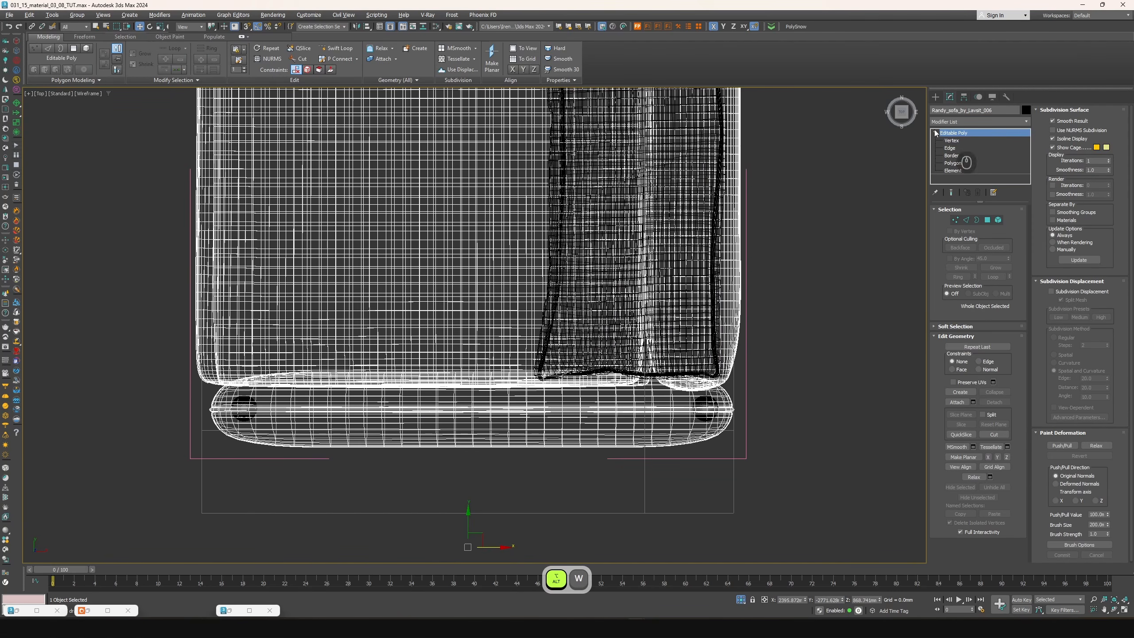
click(956, 170)
drag(789, 472, 111, 397)
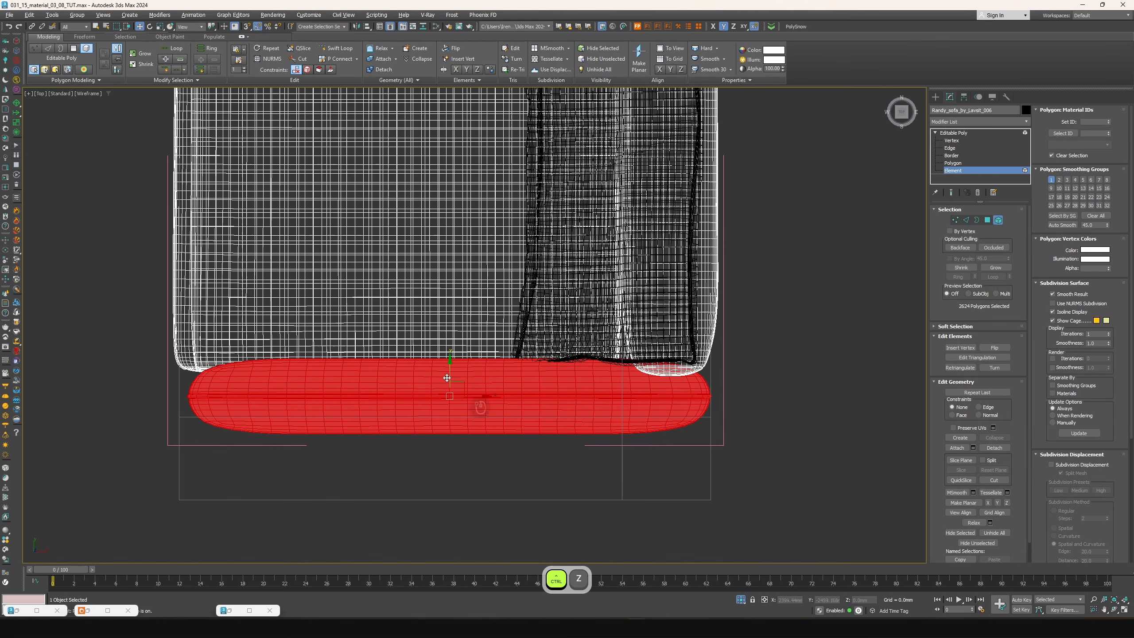
drag(447, 378, 447, 443)
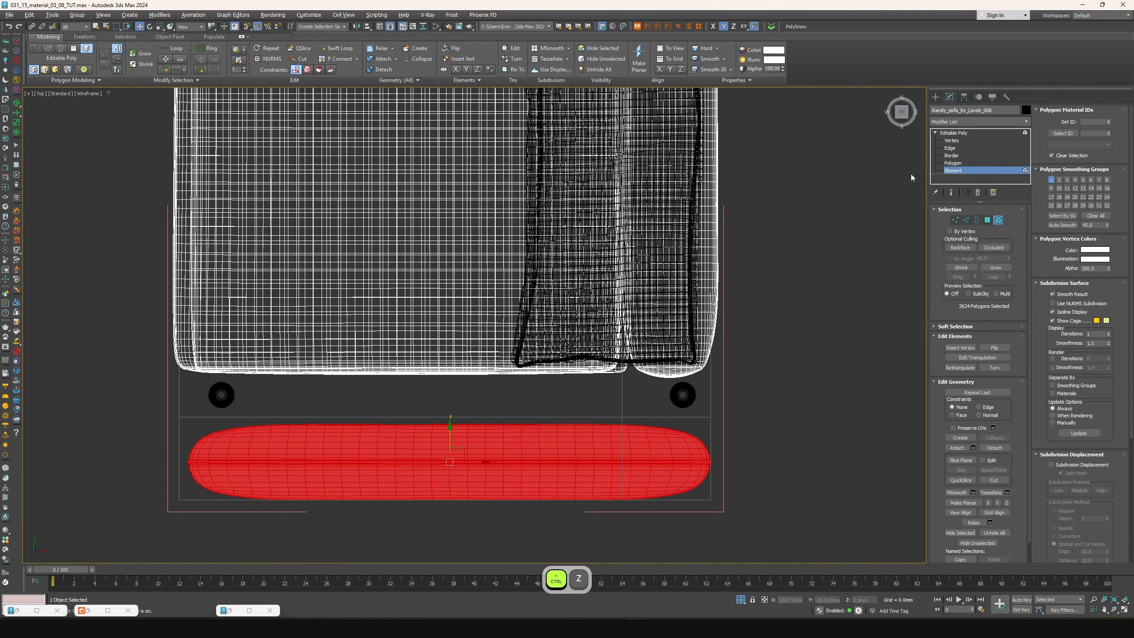
click(951, 134)
Move the two leg elements at the extended end outward so they sit beneath the shifted armrest
click(606, 393)
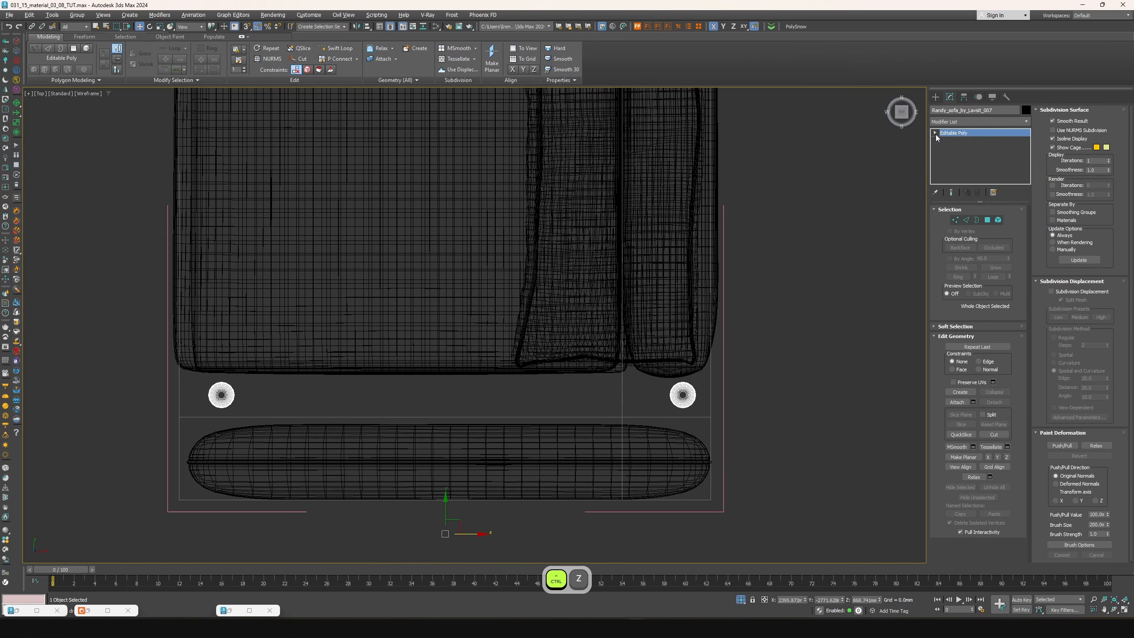
click(954, 170)
drag(777, 429, 108, 322)
scroll(409, 318, down, 3)
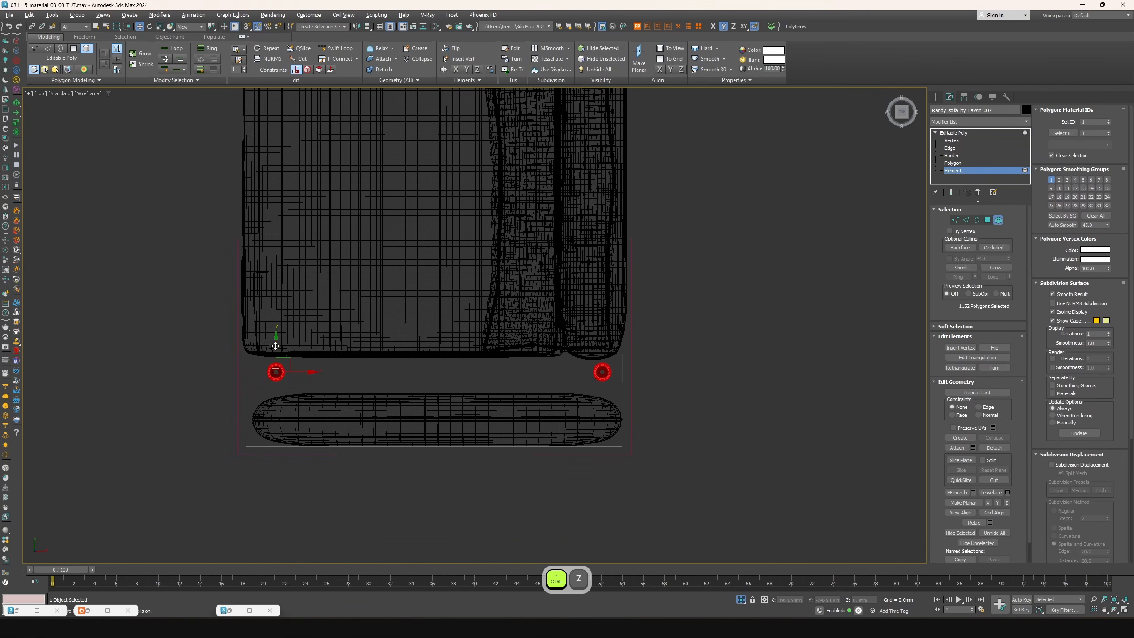
drag(276, 347, 281, 394)
scroll(540, 530, down, 3)
click(954, 133)
Delete the sofa placeholder box surrounding the sofa model
click(439, 393)
key(alt+w)
key(alt+w)
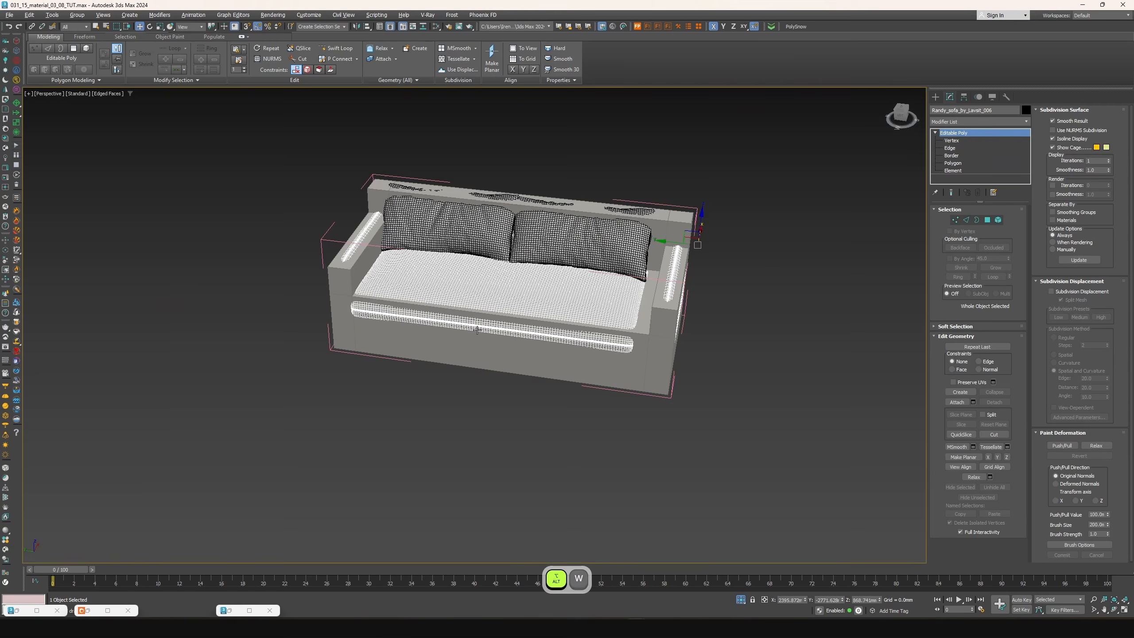
alt+middle_drag(485, 285, 550, 395)
click(435, 334)
key(Delete)
Select the seat cushion and base elements of the sofa body and detach them as a separate object
click(447, 313)
scroll(500, 324, up, 4)
click(954, 170)
click(505, 285)
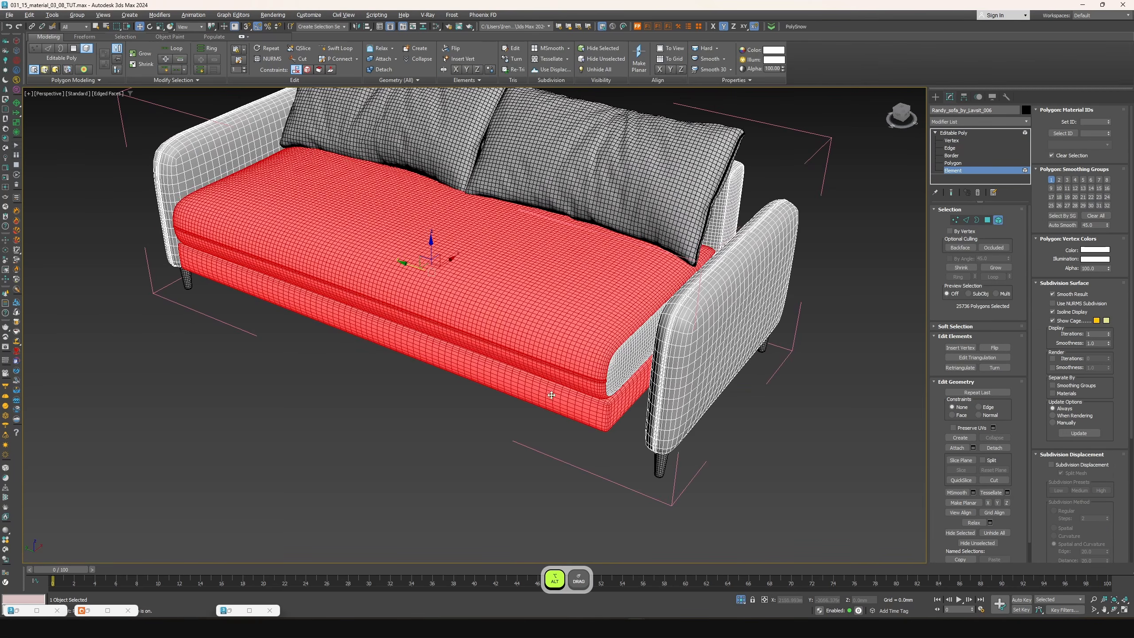
scroll(580, 385, up, 5)
scroll(679, 339, down, 5)
scroll(489, 322, up, 5)
alt+middle_drag(456, 332, 678, 254)
scroll(678, 253, down, 5)
click(992, 447)
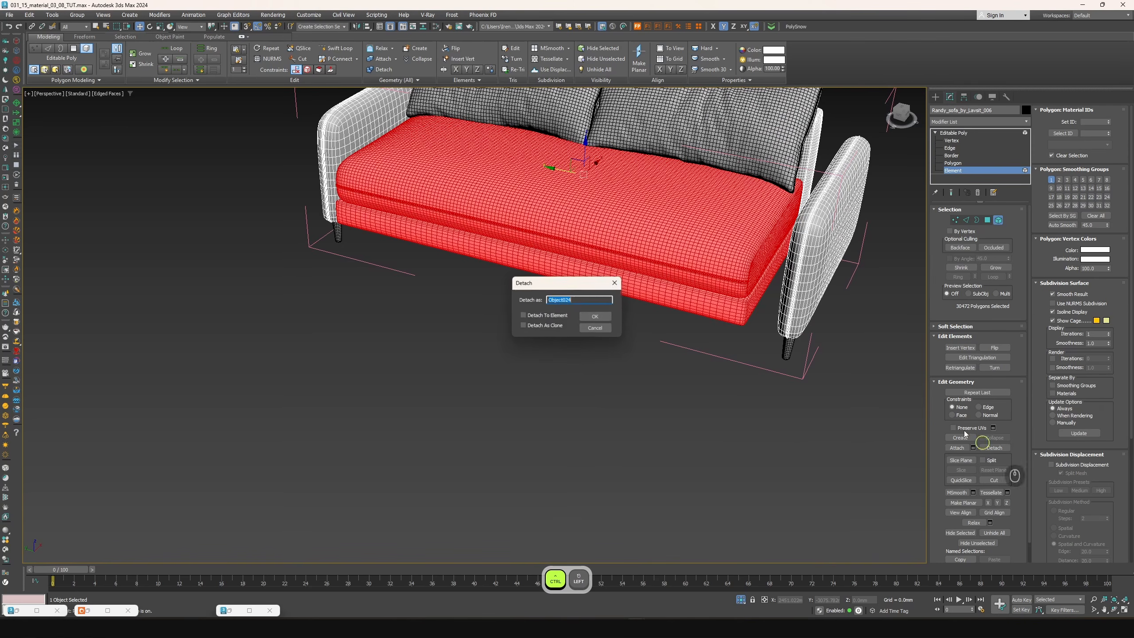
click(607, 318)
click(954, 134)
Try to center the detached seat's pivot on the object
alt+middle_drag(737, 179, 836, 170)
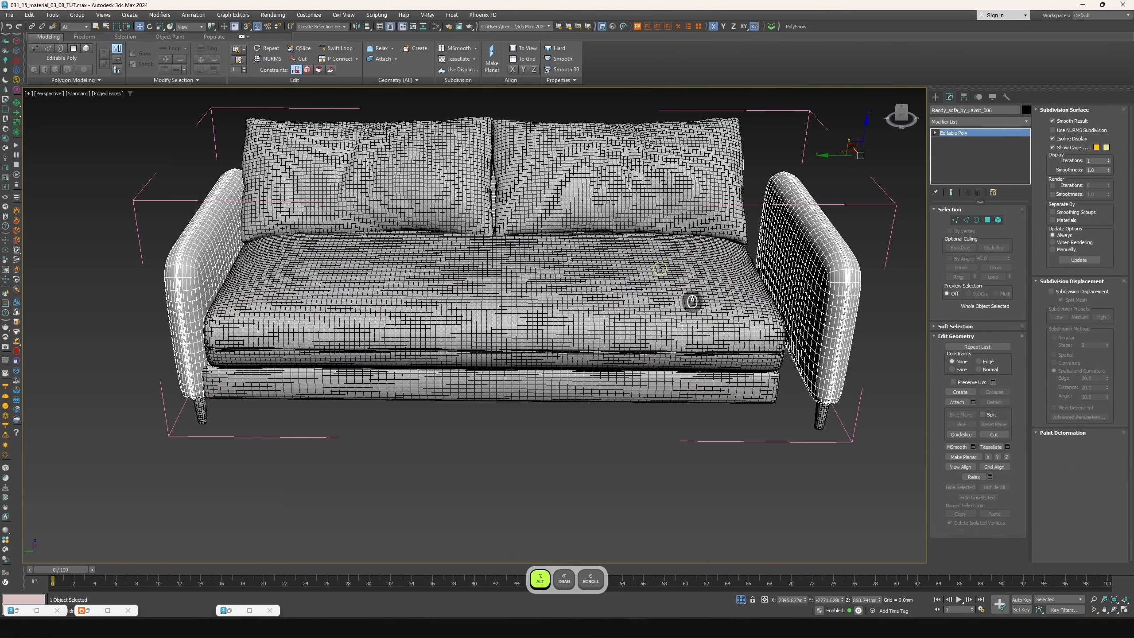
click(660, 268)
click(964, 96)
click(965, 170)
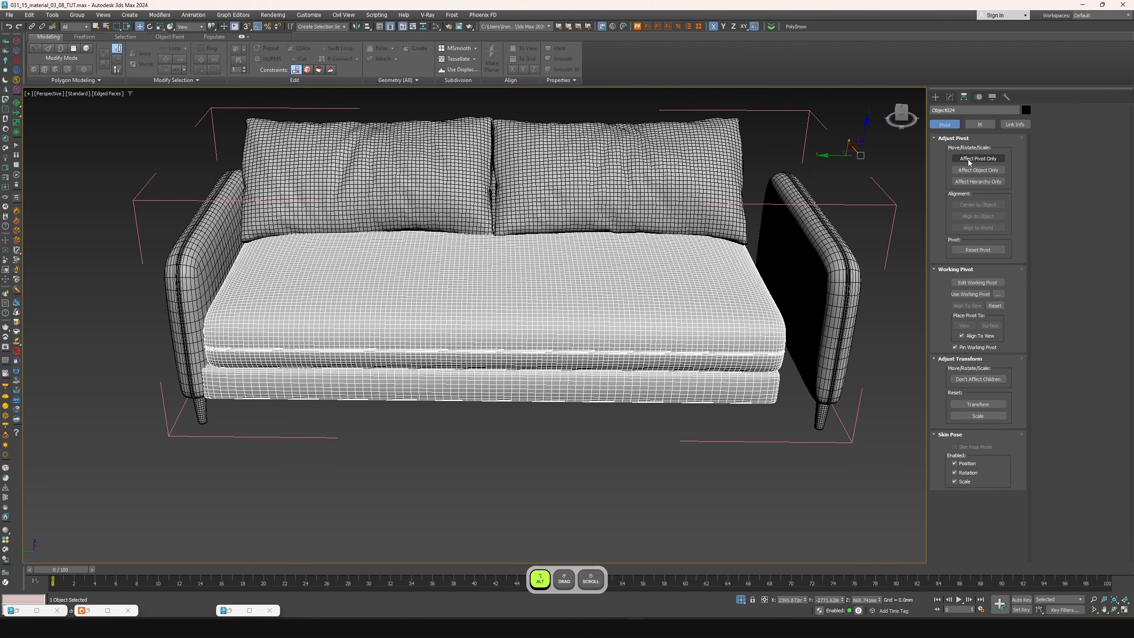
click(969, 161)
click(966, 207)
click(973, 162)
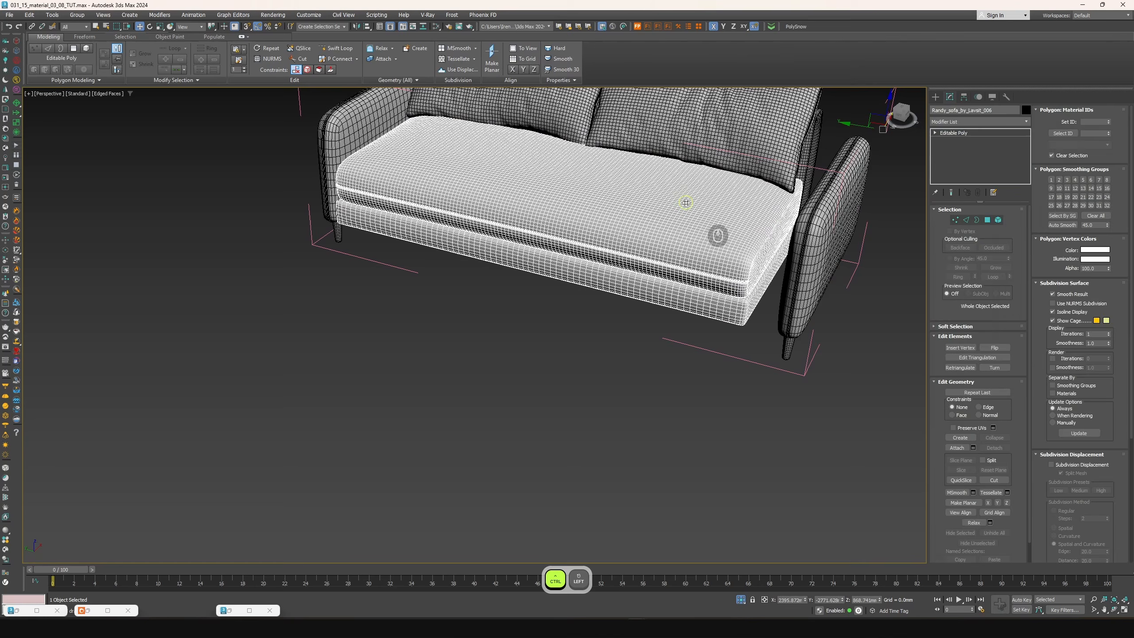
Add an FFD 2x2x2 modifier to the detached seat and base object
click(945, 133)
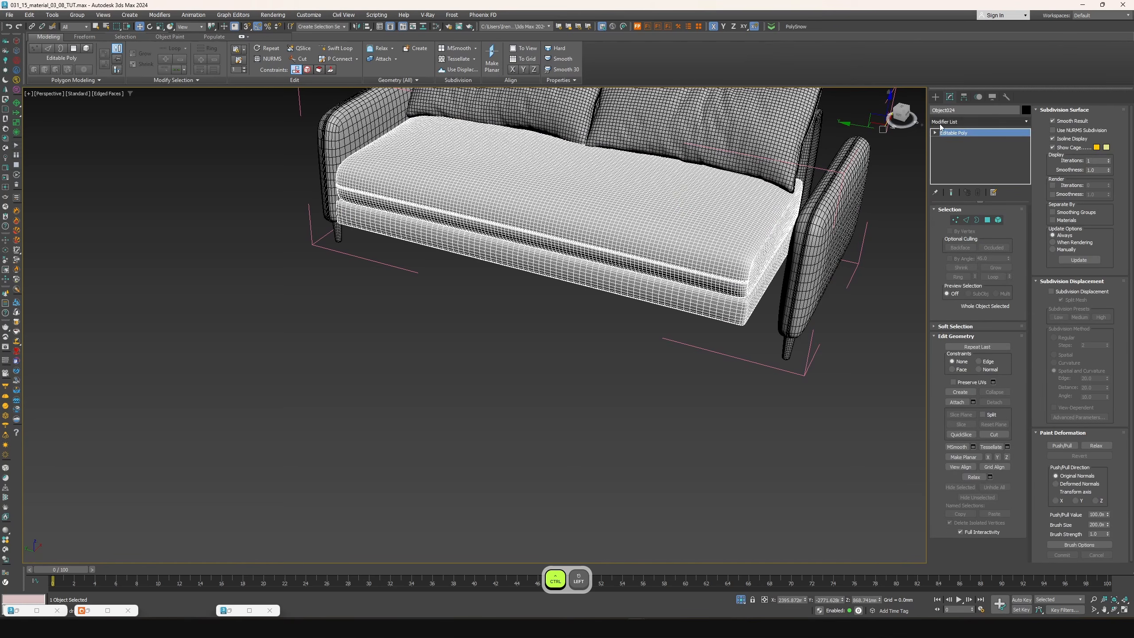
click(941, 122)
text(FFD)
click(962, 159)
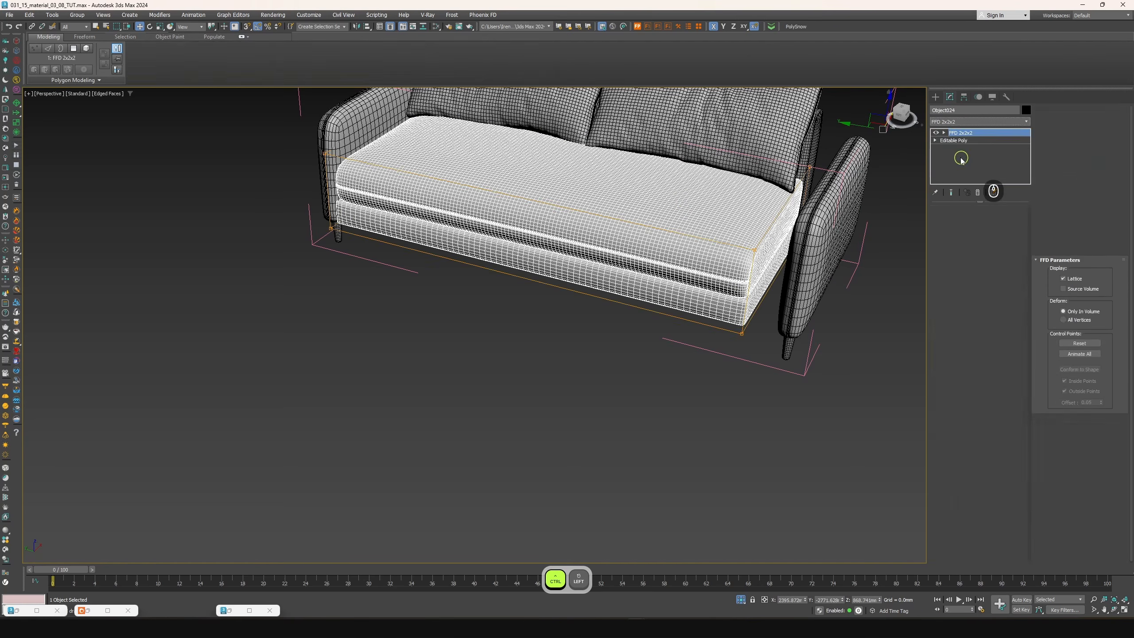
Move the FFD control points at the seat's short end outward in the top view to stretch it towards the shifted armrest
key(alt+w)
middle_click(462, 278)
key(alt+w)
scroll(464, 285, down, 3)
click(944, 133)
click(962, 141)
middle_drag(483, 134, 521, 167)
scroll(492, 478, up, 8)
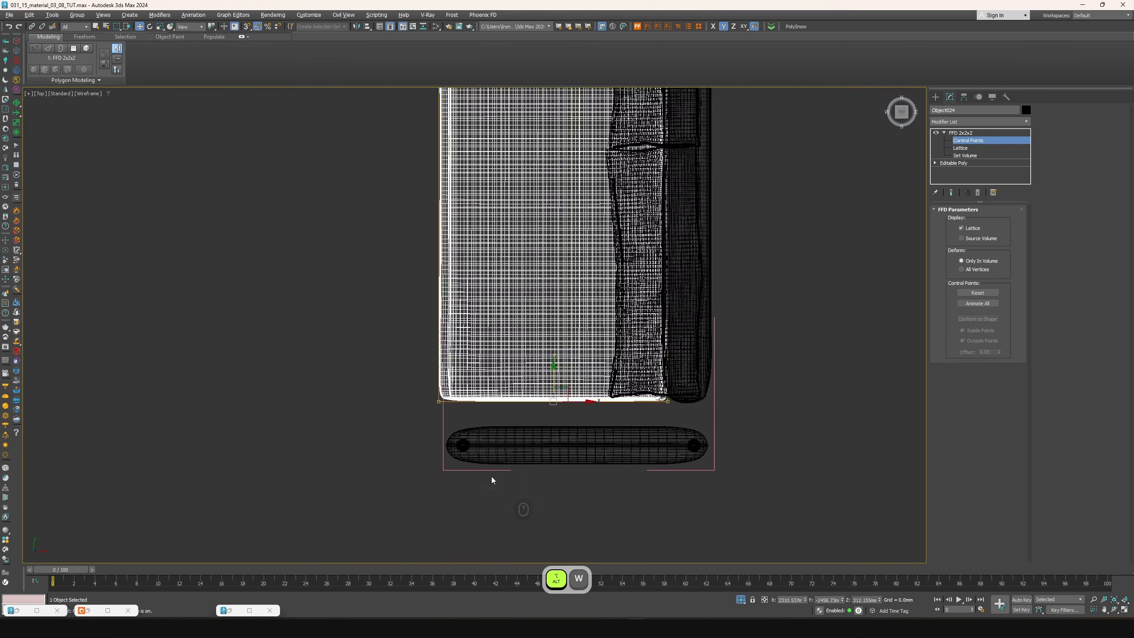
drag(614, 330, 602, 482)
Examine how the stretched seat cushion and base meet the armrests at both ends of the sofa
key(alt+w)
middle_click(716, 265)
key(alt+w)
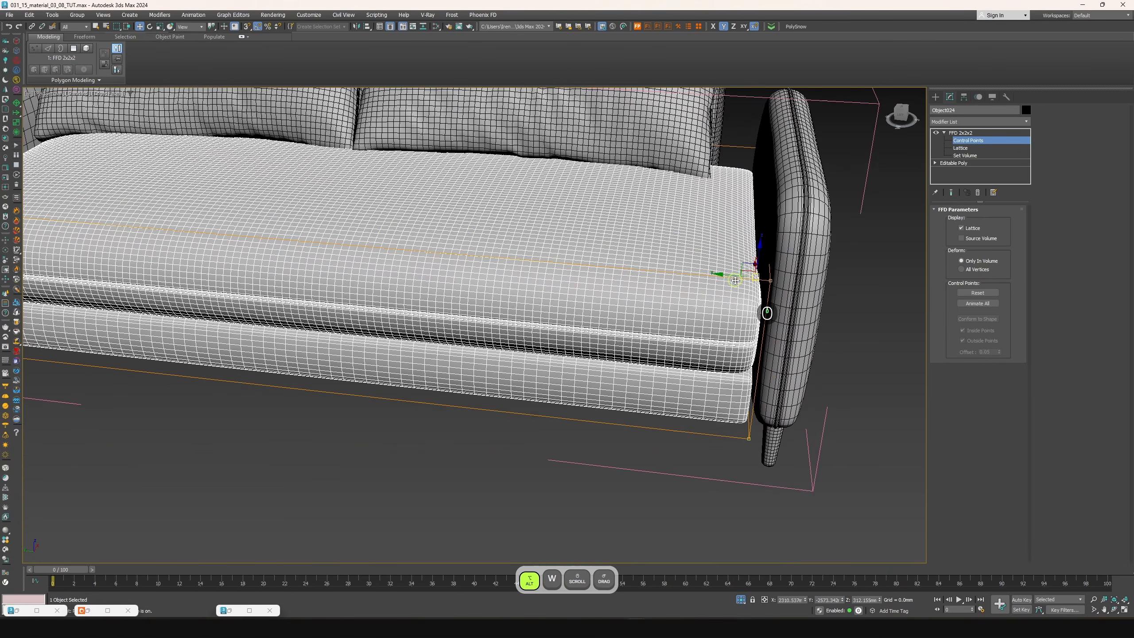
scroll(733, 284, up, 4)
alt+middle_drag(733, 285, 814, 287)
scroll(804, 287, down, 4)
scroll(349, 290, up, 5)
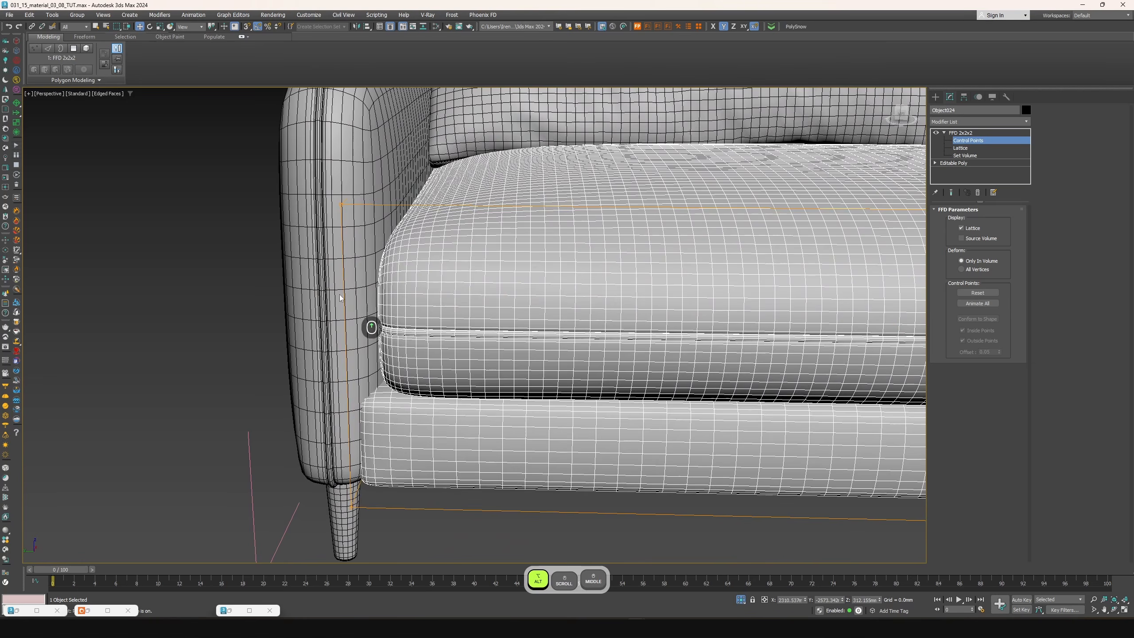
alt+middle_drag(339, 294, 380, 286)
middle_drag(380, 286, 563, 189)
Remove the FFD 2x2x2 modifier from the seat object
click(960, 133)
click(935, 163)
scroll(963, 160, up, 2)
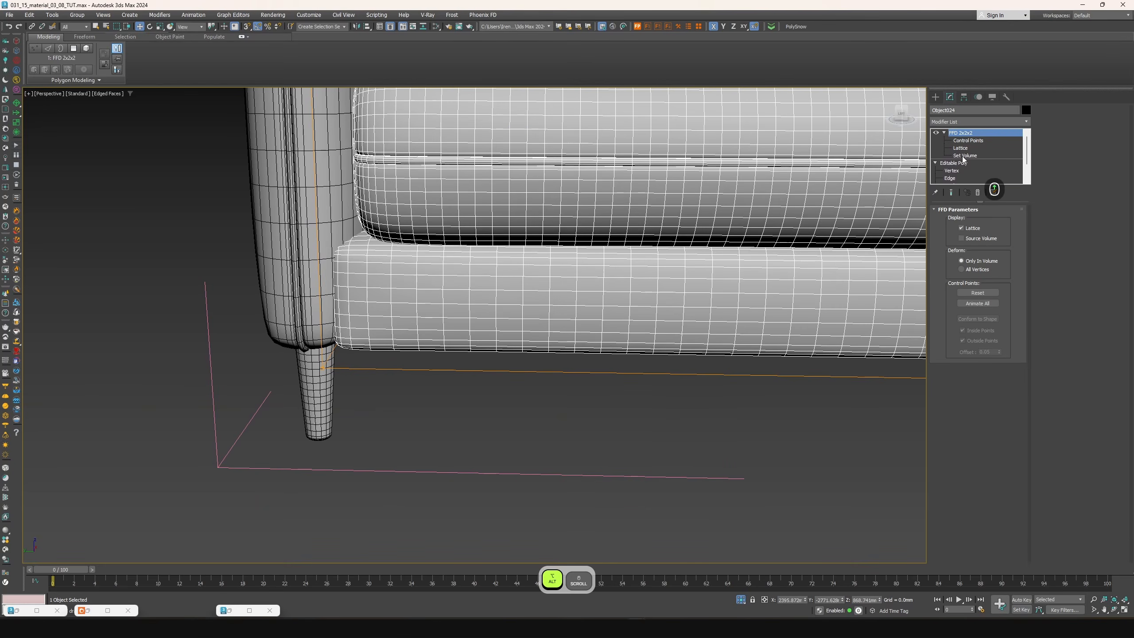
key(Delete)
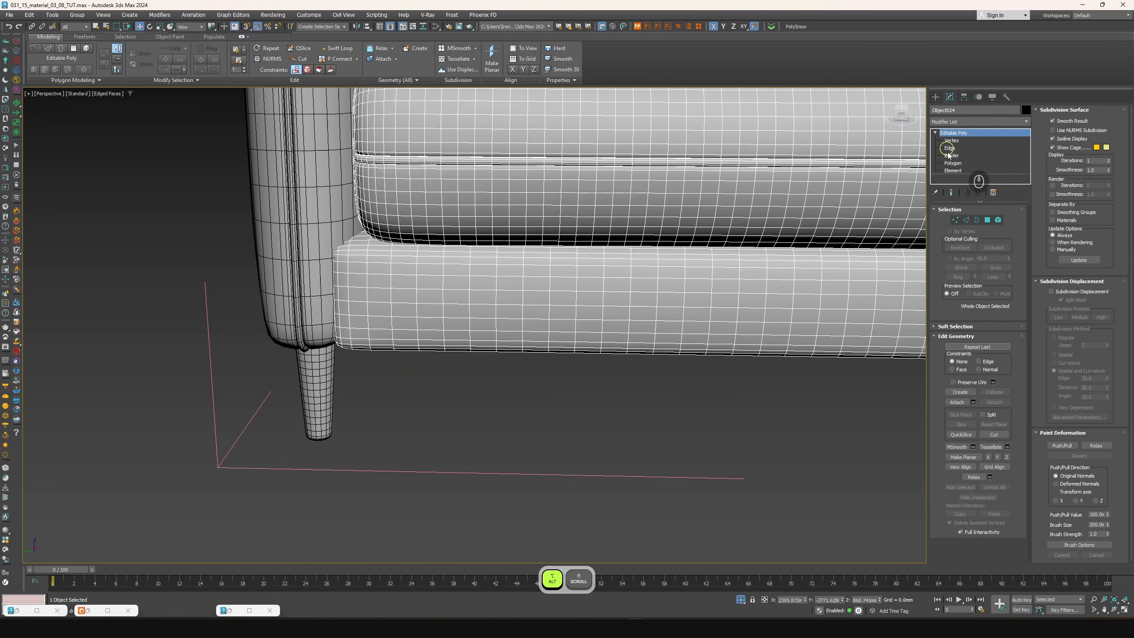
Detach the base element below the seat cushion as its own object and select it in the top view
click(949, 172)
click(839, 288)
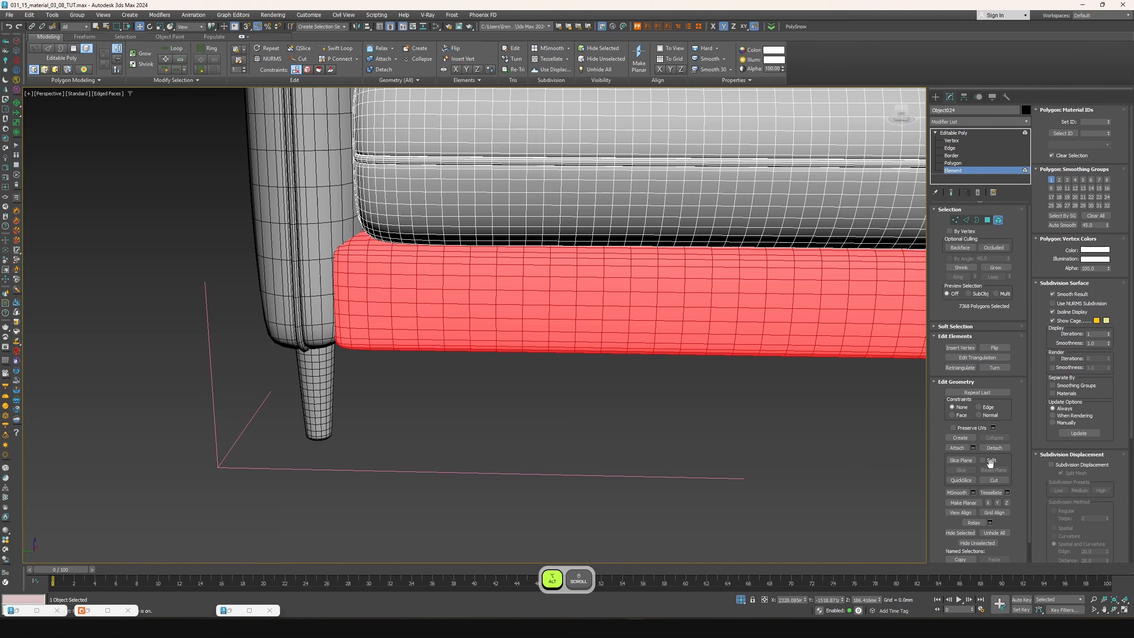
click(999, 447)
key(Return)
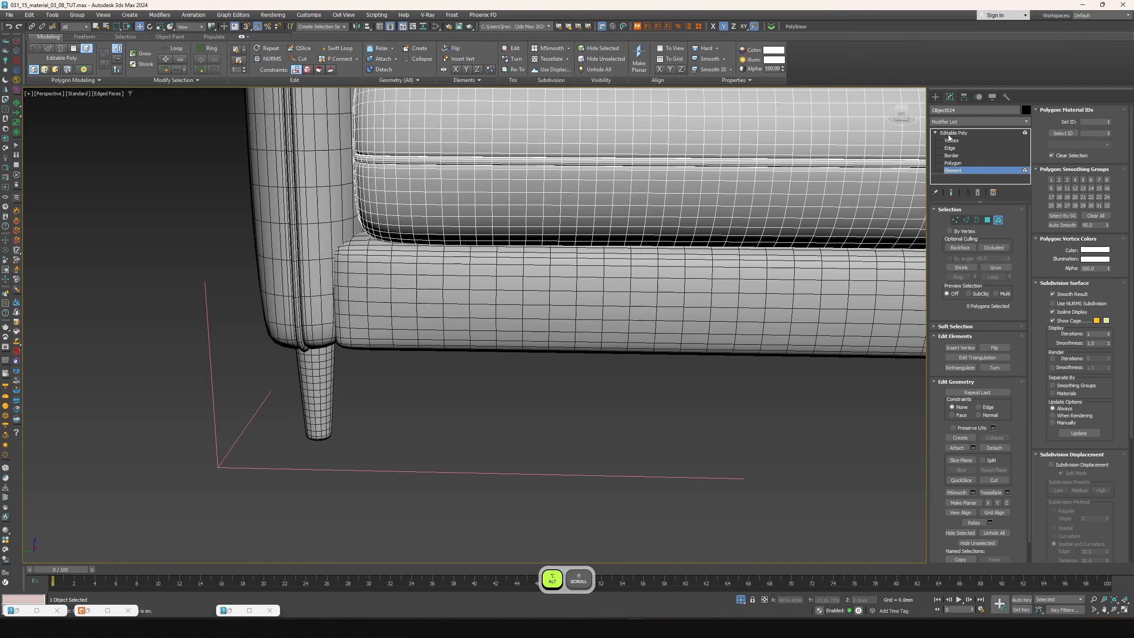
click(949, 134)
click(611, 261)
key(alt+w)
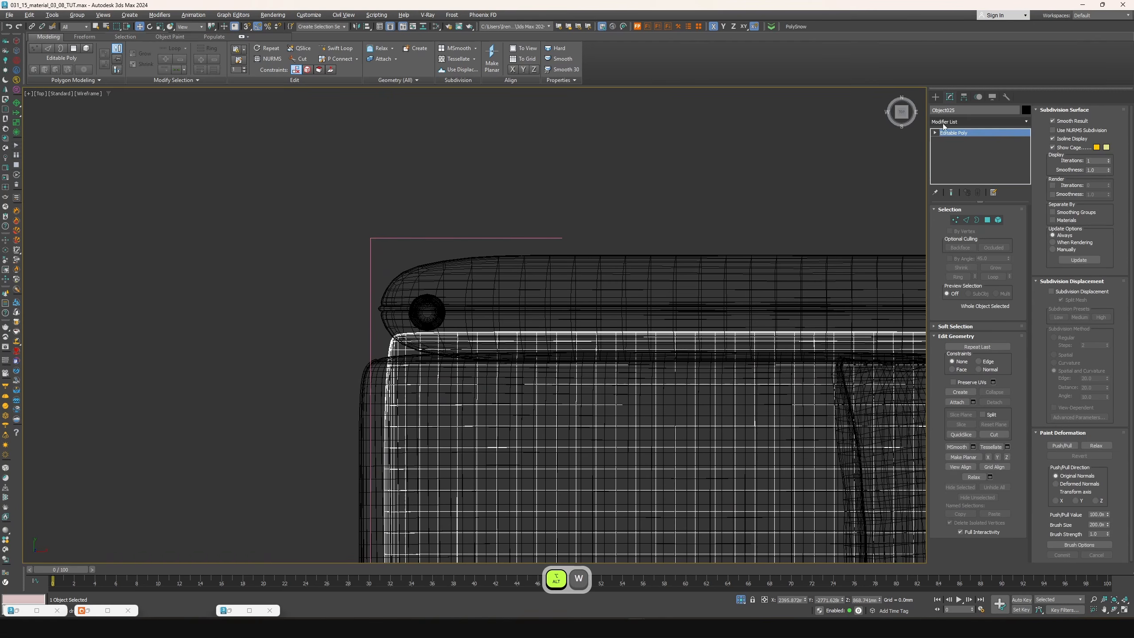
Apply an FFD 2x2x2 modifier to the detached sofa base and enter its Control Points level
click(945, 122)
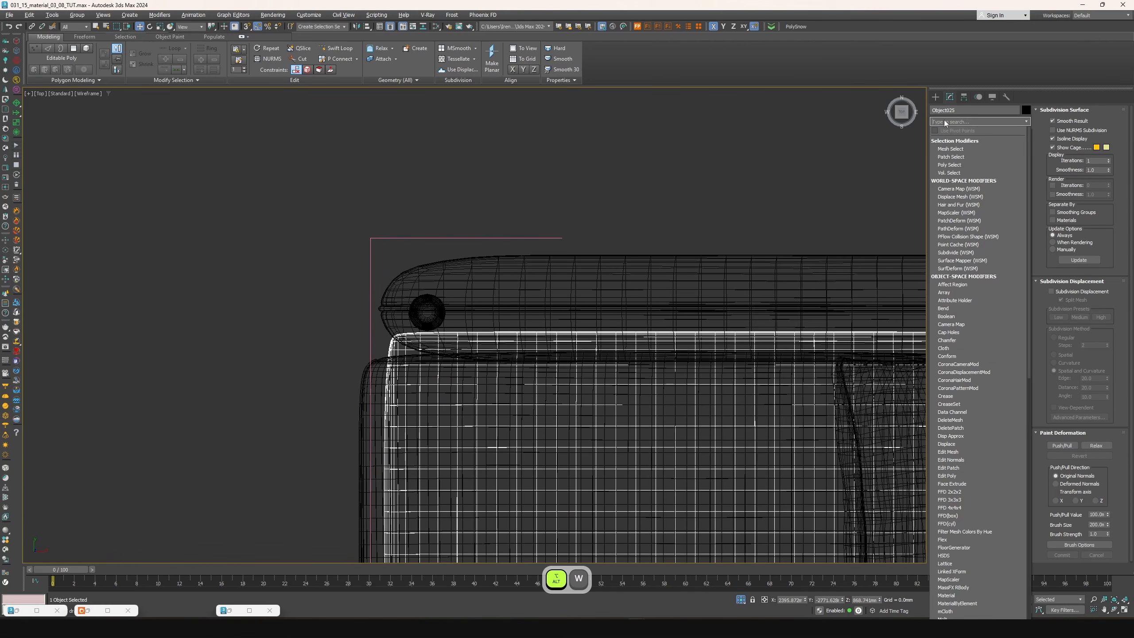
text(f)
click(960, 139)
click(944, 132)
click(955, 141)
scroll(419, 323, down, 2)
middle_drag(418, 322, 379, 307)
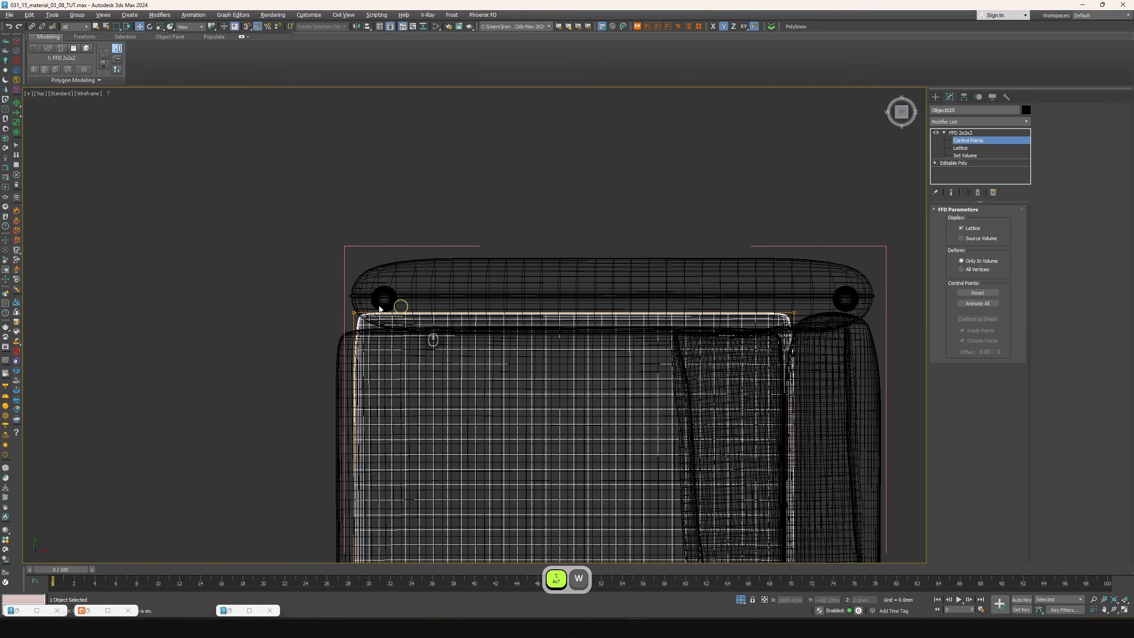
Move the FFD control points at one end of the base outward in the top view towards the armrest
drag(332, 288, 812, 359)
scroll(733, 338, up, 2)
scroll(446, 295, down, 1)
middle_drag(389, 284, 515, 292)
drag(550, 280, 523, 301)
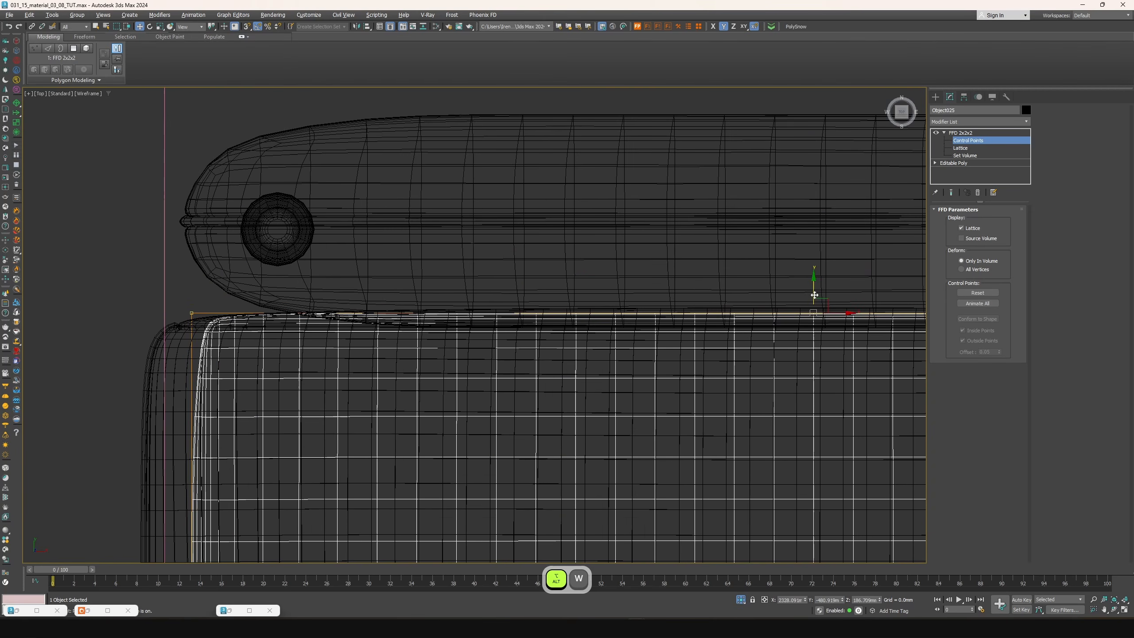
drag(812, 293, 836, 271)
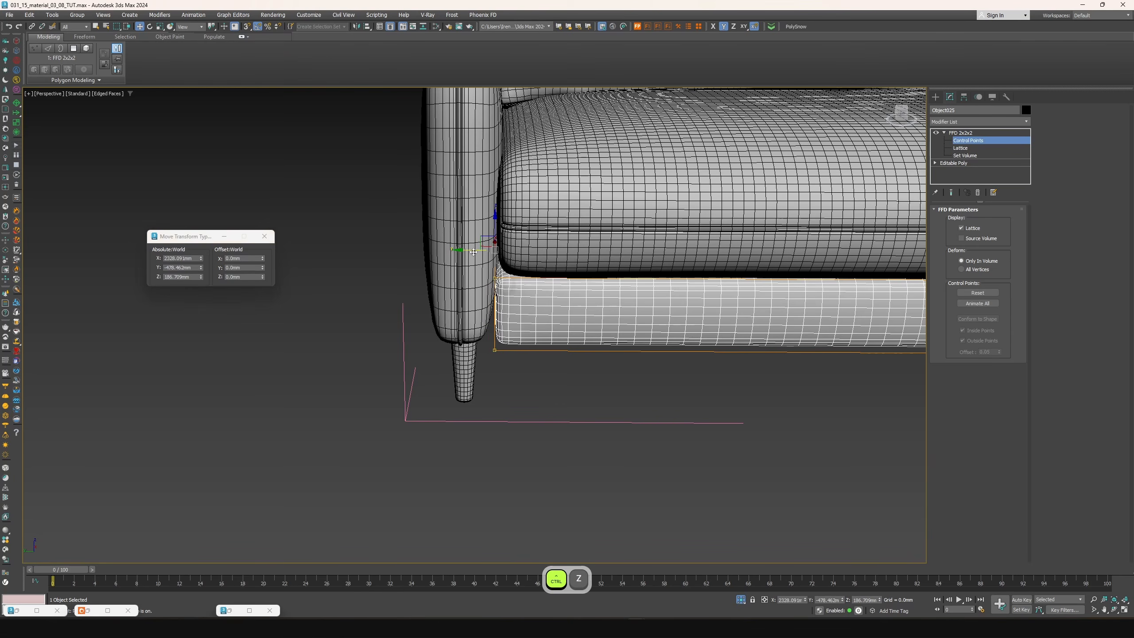
Fine-tune the base's end control points in the perspective view so both ends meet the armrests
drag(473, 252, 471, 252)
scroll(545, 307, down, 7)
middle_drag(681, 322, 537, 315)
scroll(536, 313, up, 7)
drag(455, 192, 409, 249)
scroll(415, 241, up, 3)
drag(434, 156, 432, 156)
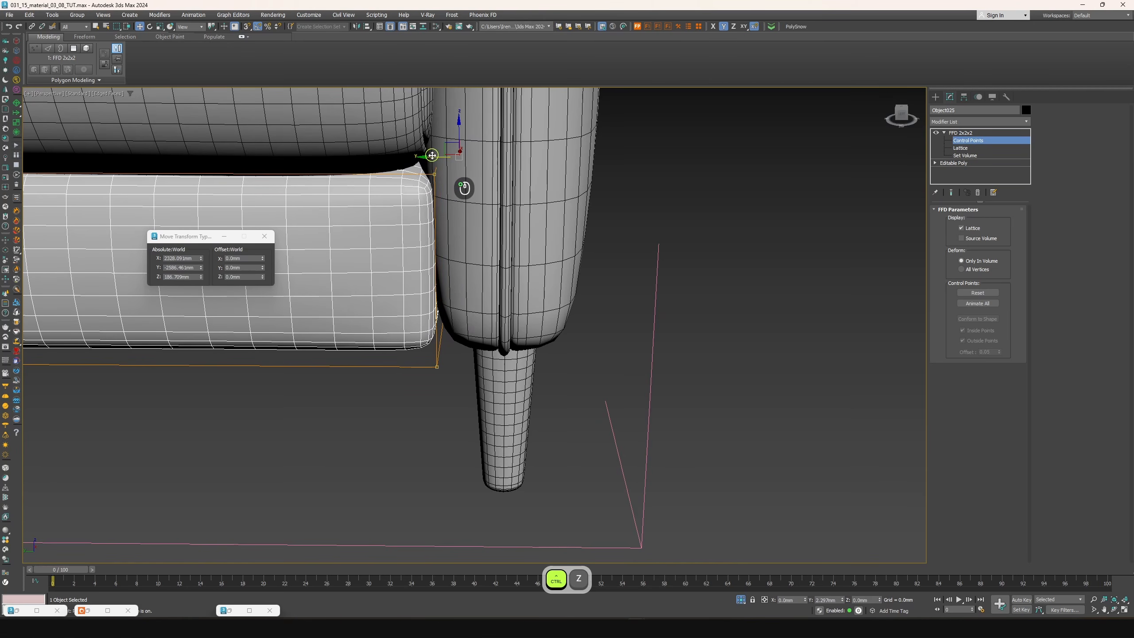
Rotate the back cushions more upright and reposition them on the seat to match the reference render
key(alt+w)
click(786, 397)
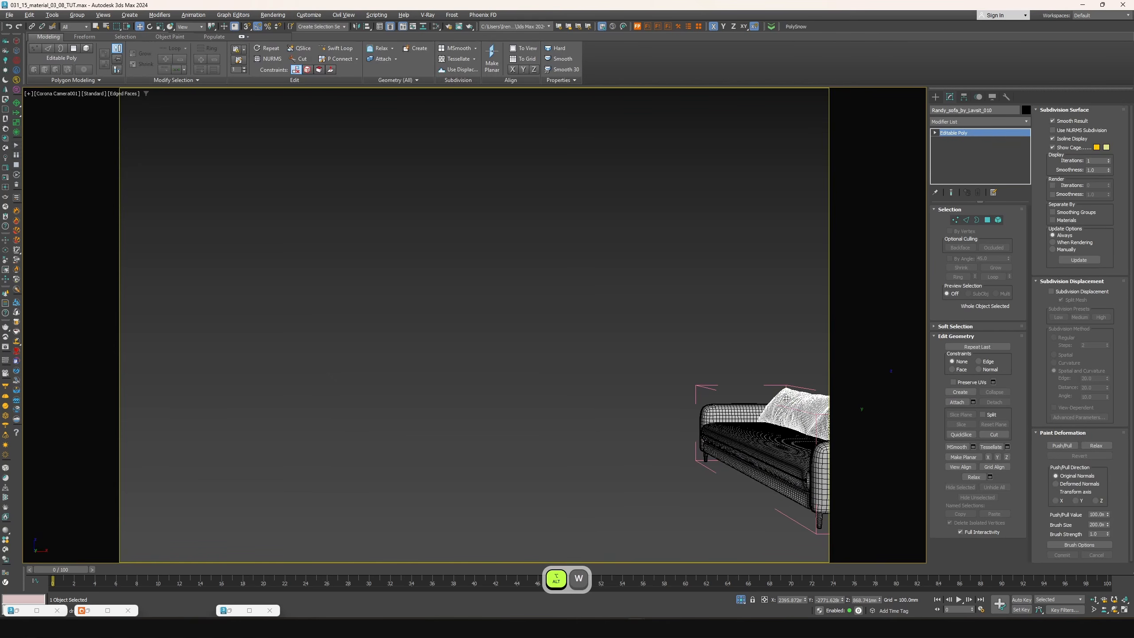
click(699, 622)
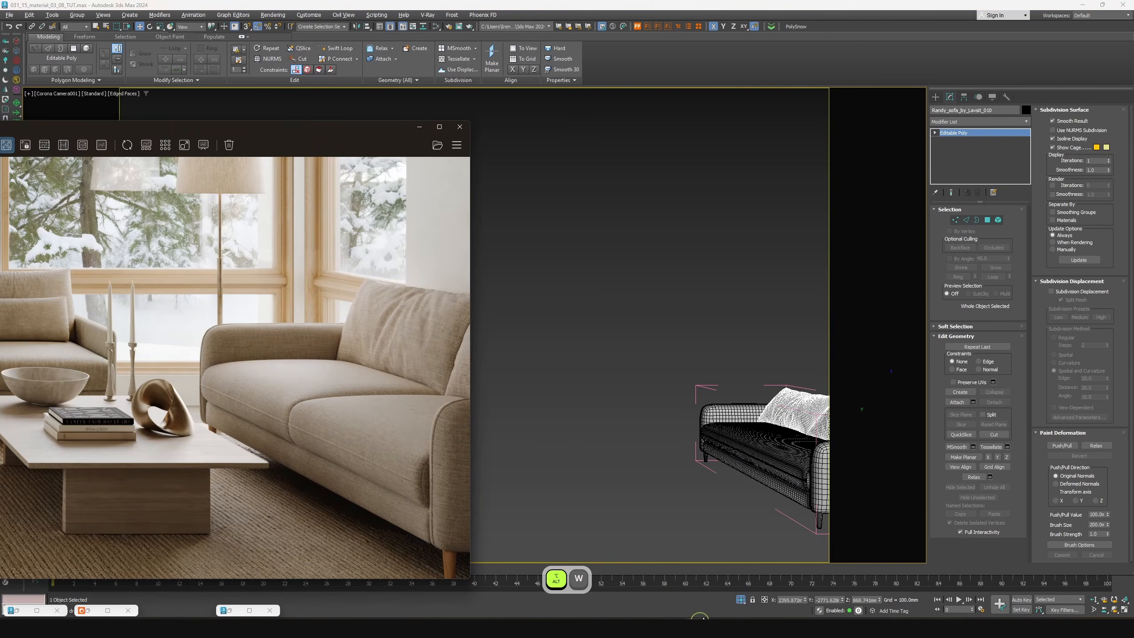
click(420, 127)
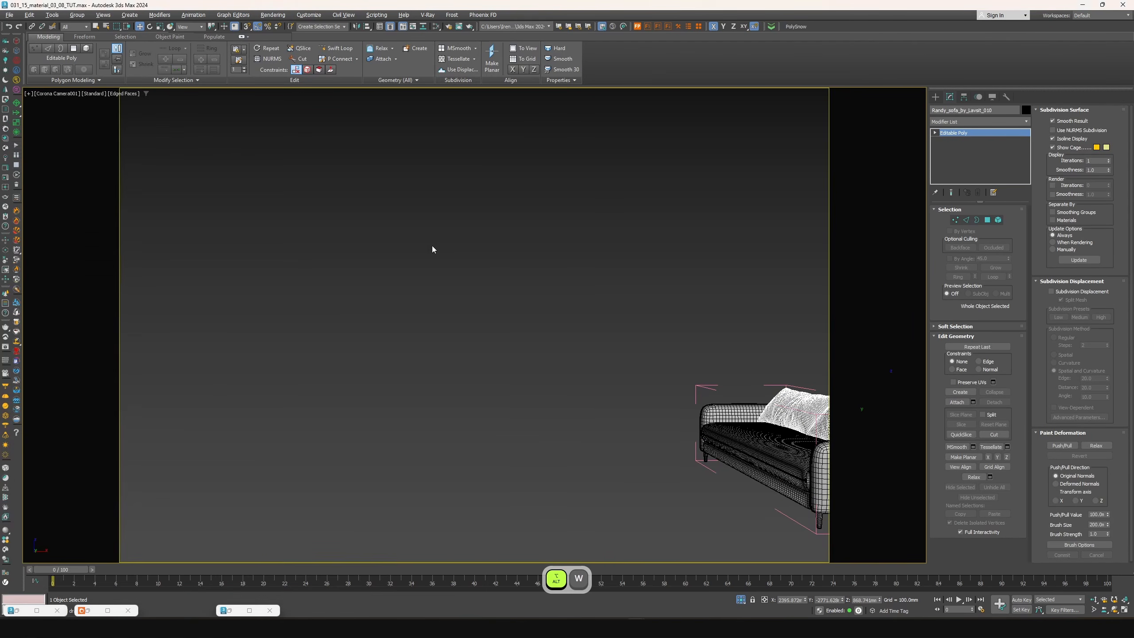
key(alt+w)
key(e)
drag(250, 134, 223, 158)
key(w)
right_click(756, 484)
key(alt+w)
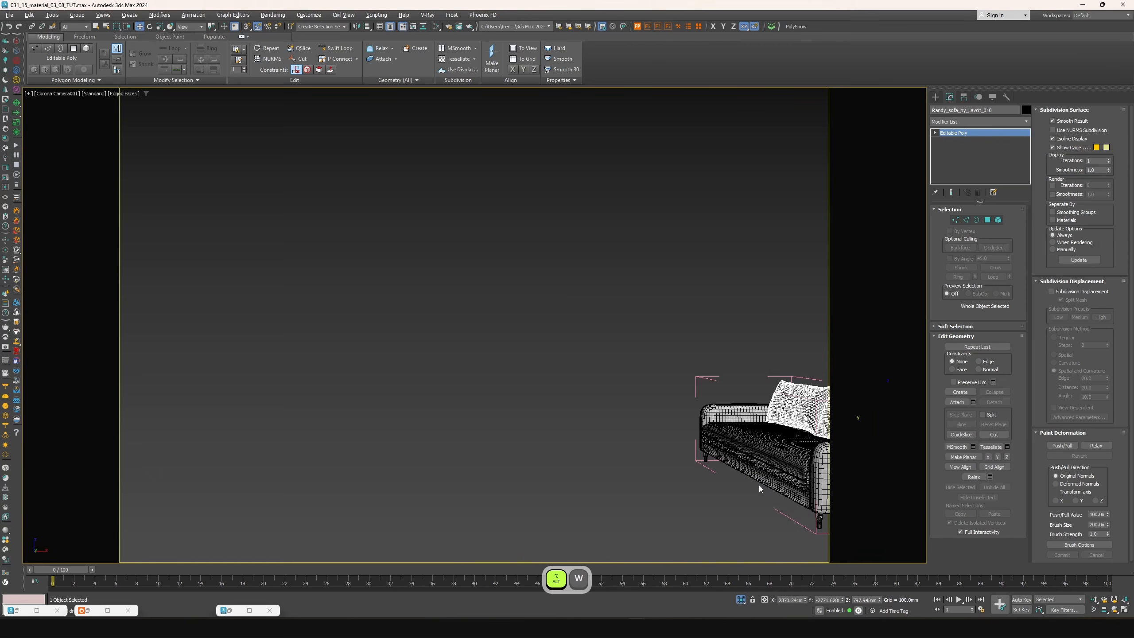
Center the back cushions' pivot on the object
key(p)
key(z)
alt+middle_drag(268, 385, 357, 356)
scroll(463, 345, down, 6)
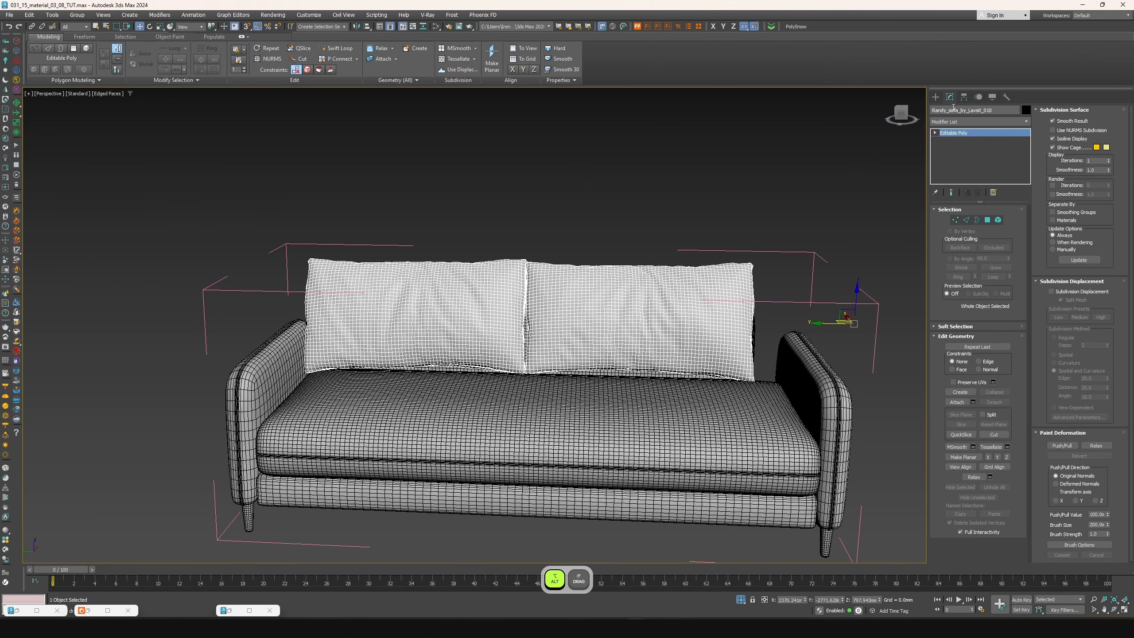
click(964, 96)
click(965, 160)
click(965, 207)
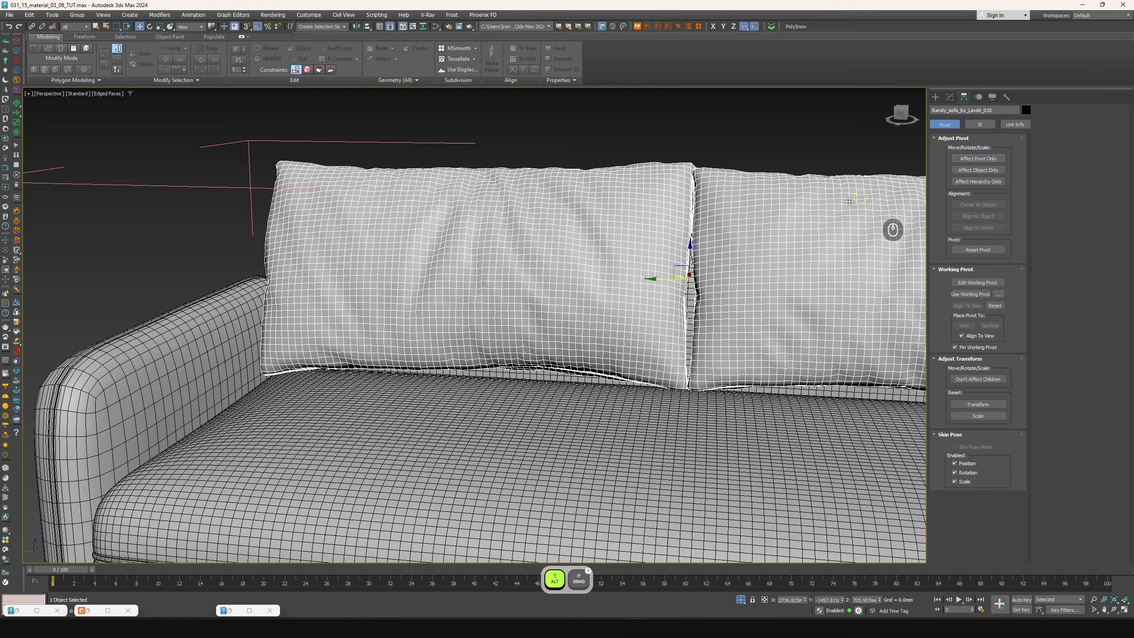
mouse_move(581, 329)
alt+middle_down()
mouse_move(608, 329)
mouse_move(569, 343)
alt+middle_up()
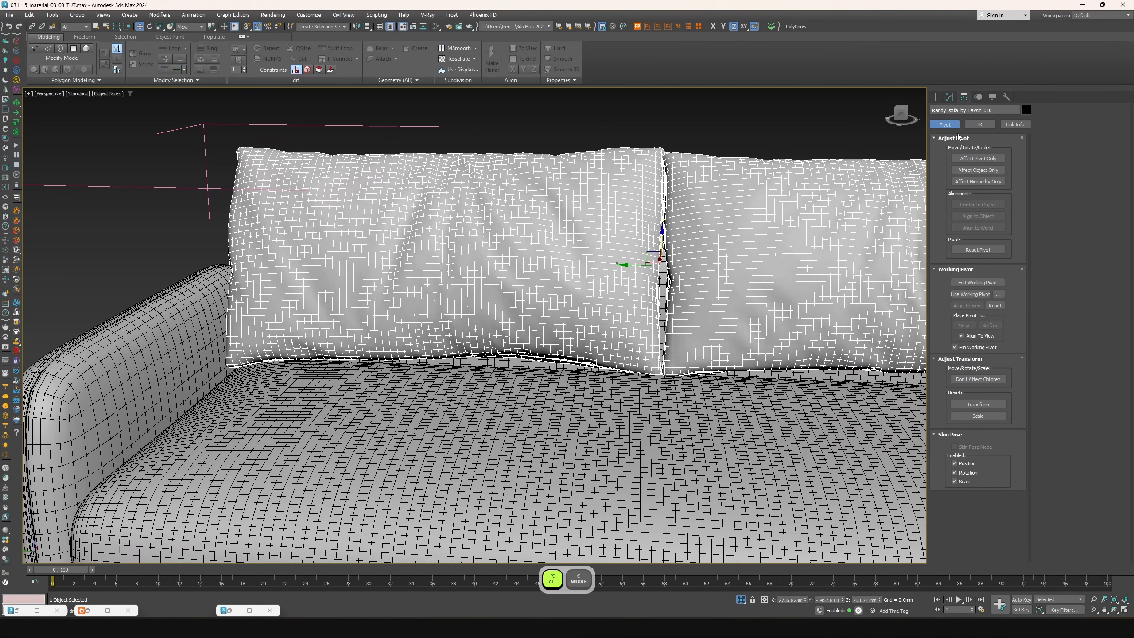
alt+middle_drag(595, 272, 608, 314)
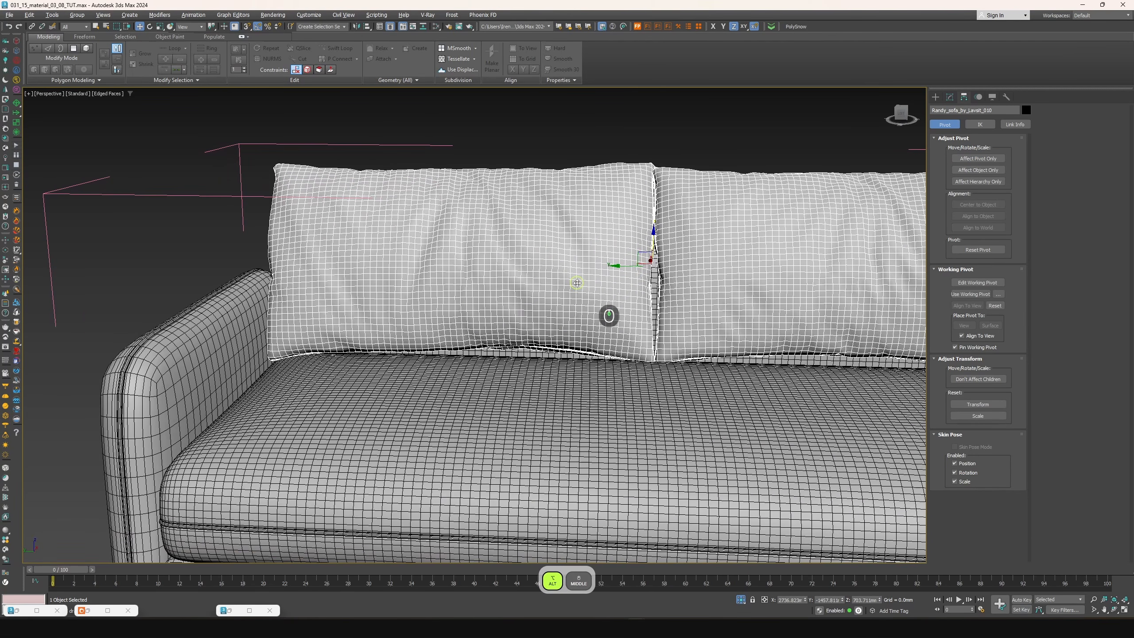
click(951, 97)
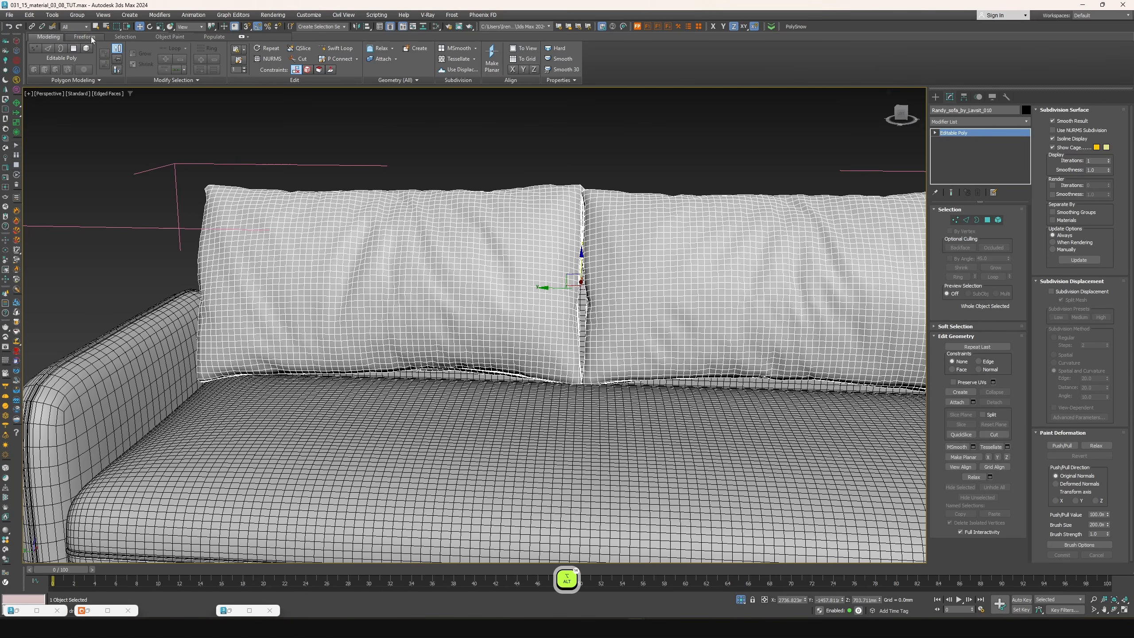
Activate the Freeform Move Conform brush, undo the last stroke, and push the left back cushion's bottom edge towards the seat
click(90, 38)
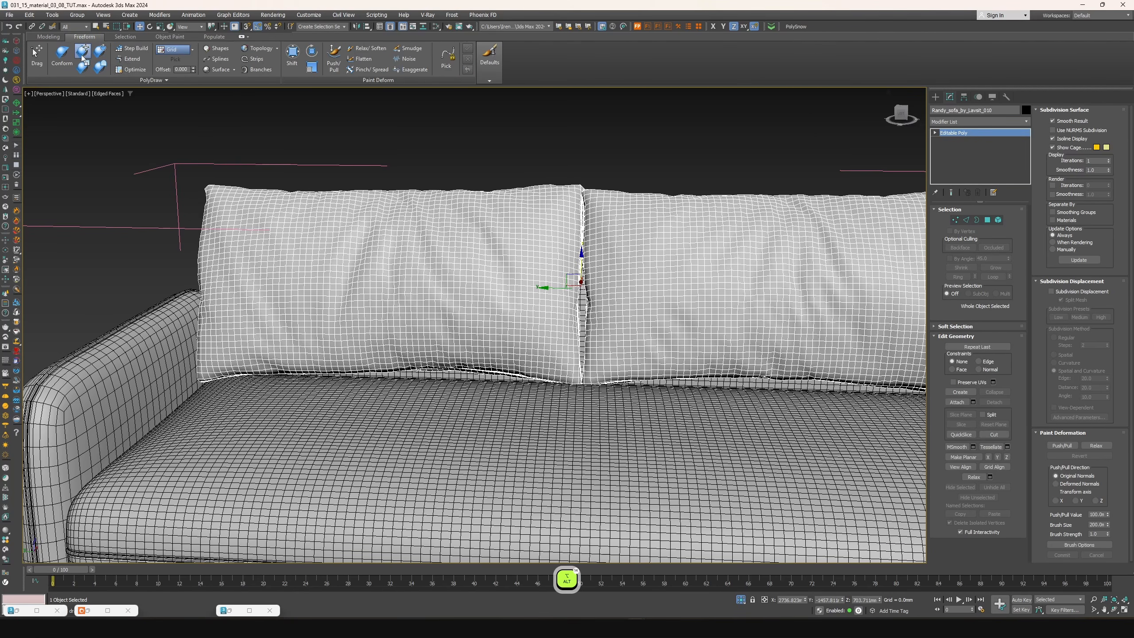
click(82, 56)
scroll(452, 389, down, 5)
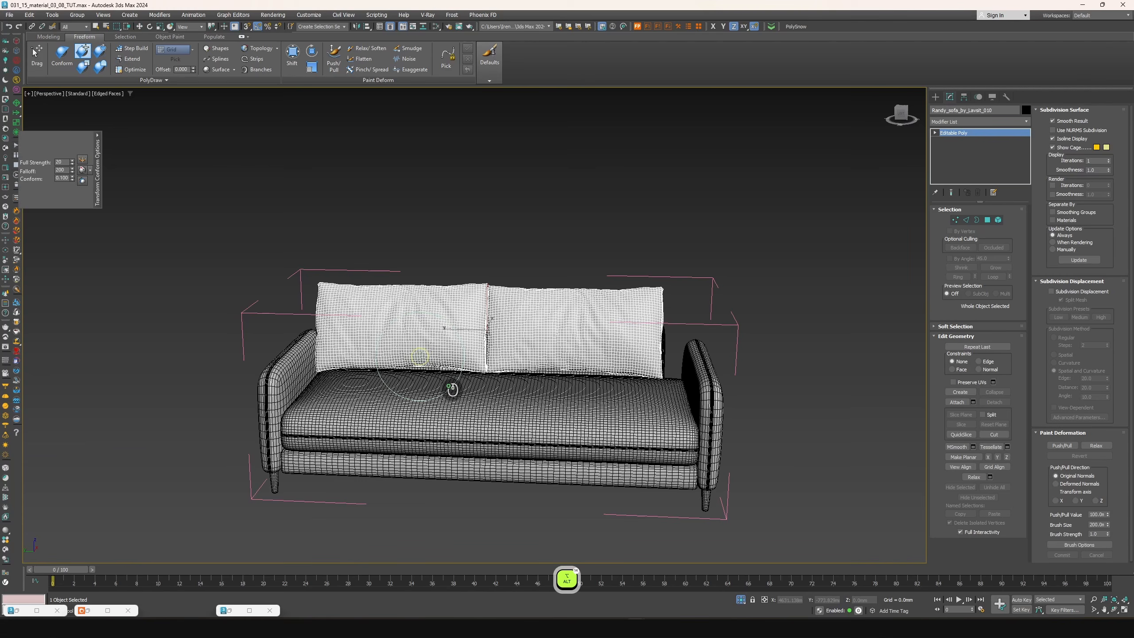
scroll(452, 392, down, 2)
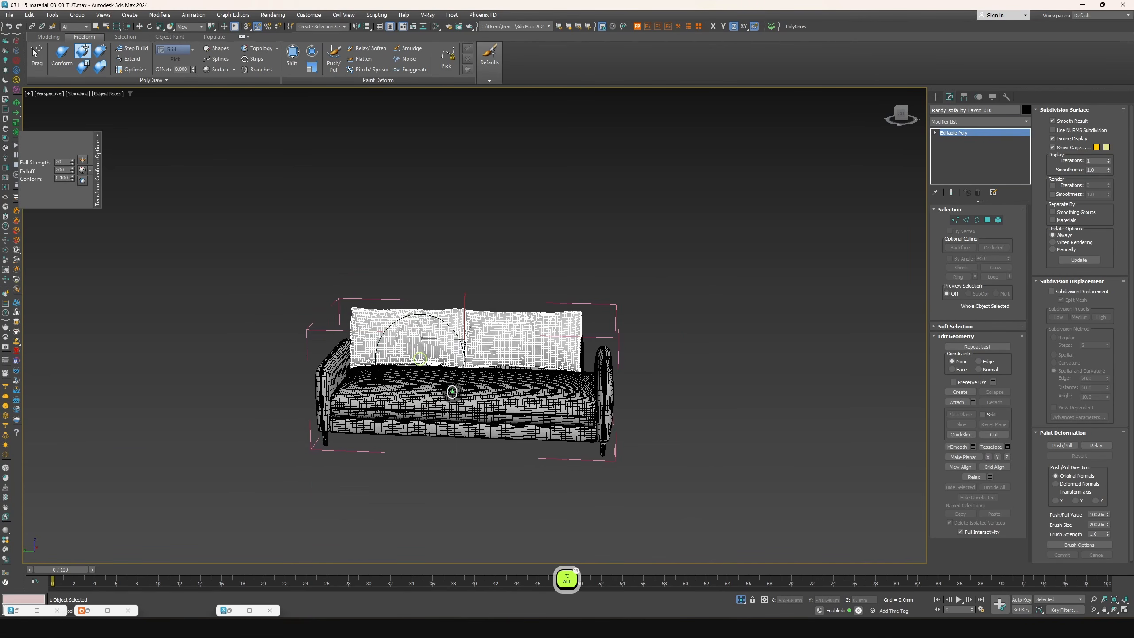
scroll(451, 392, up, 5)
scroll(455, 397, up, 6)
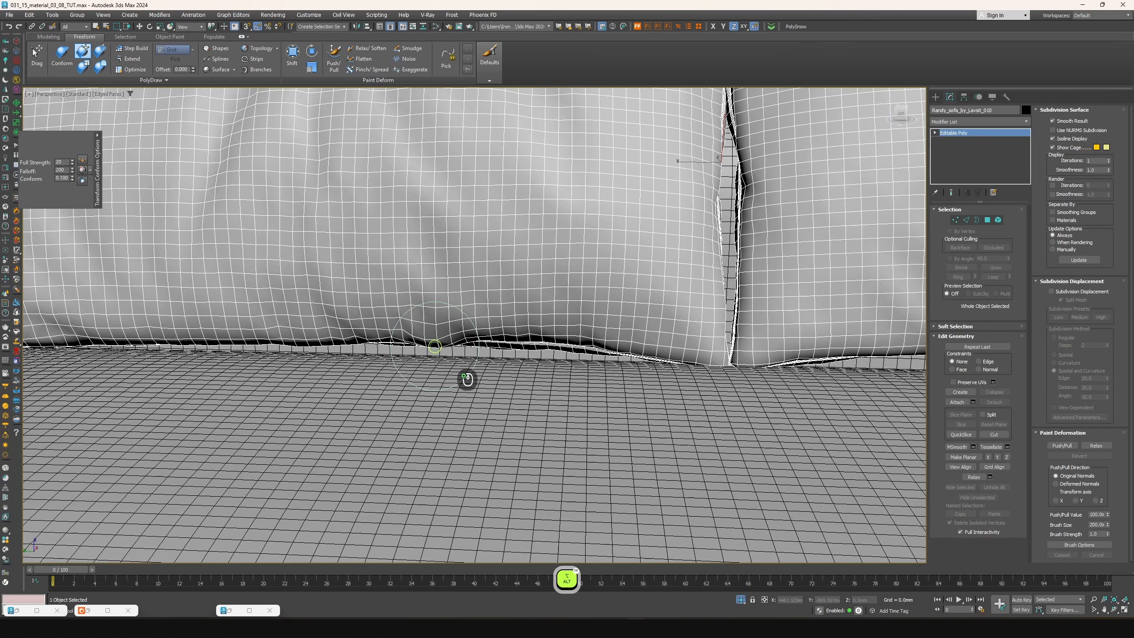
key(ctrl+z)
scroll(471, 366, up, 3)
scroll(471, 365, down, 10)
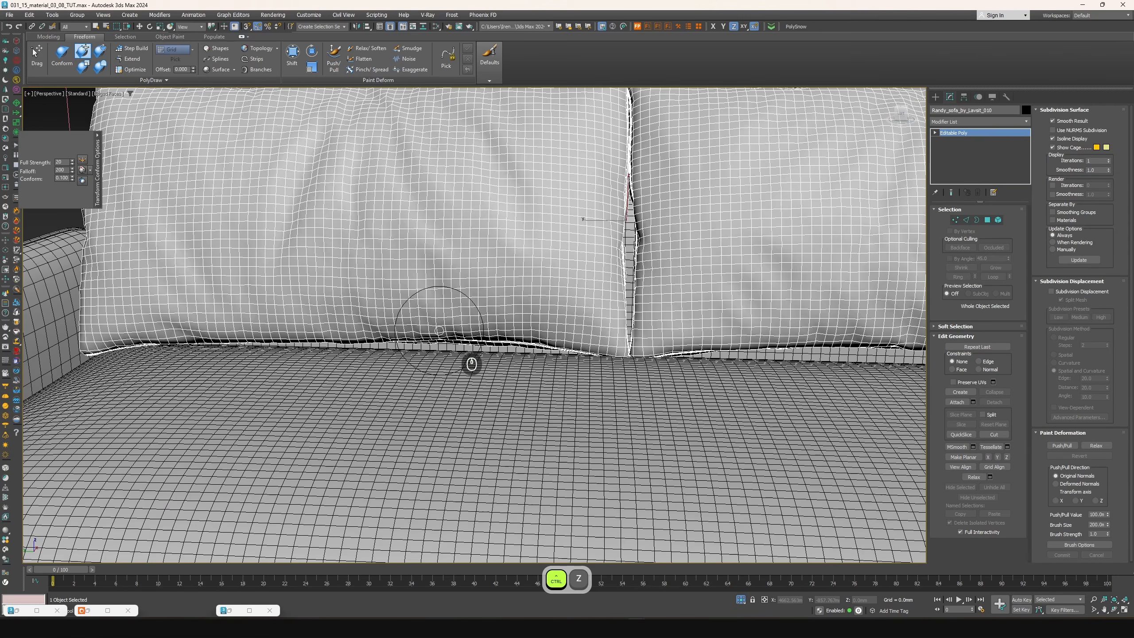
drag(471, 359, 470, 362)
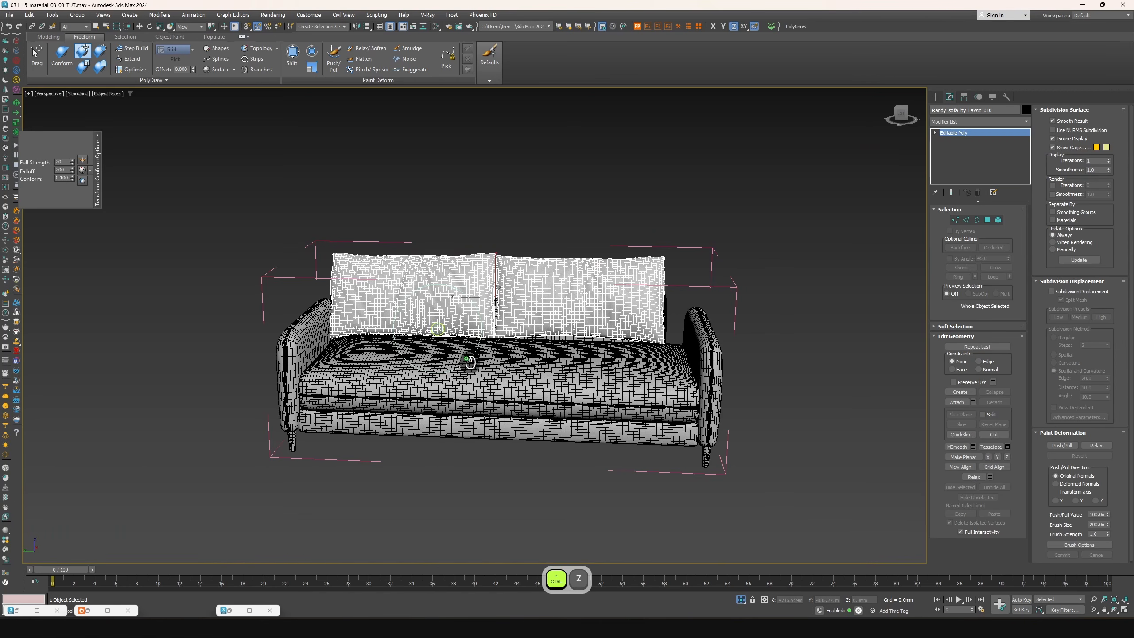
Pull the lower edges of both back cushions down with the Move Conform brush to close the gaps above the seat
scroll(447, 330, down, 3)
scroll(553, 342, up, 3)
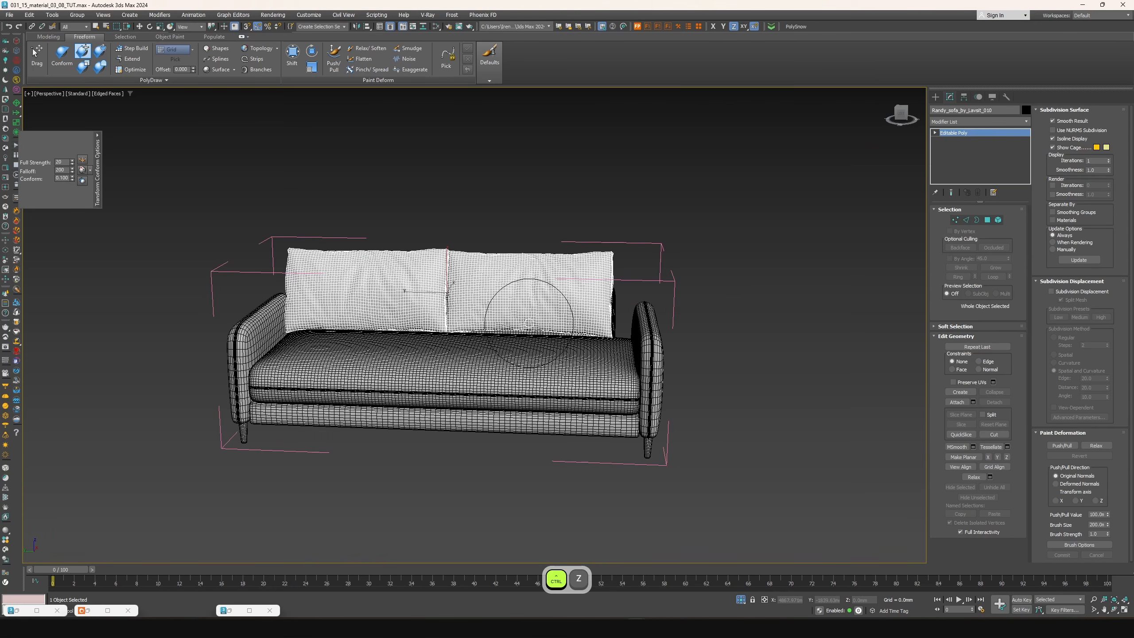
drag(530, 321, 537, 324)
scroll(392, 324, up, 5)
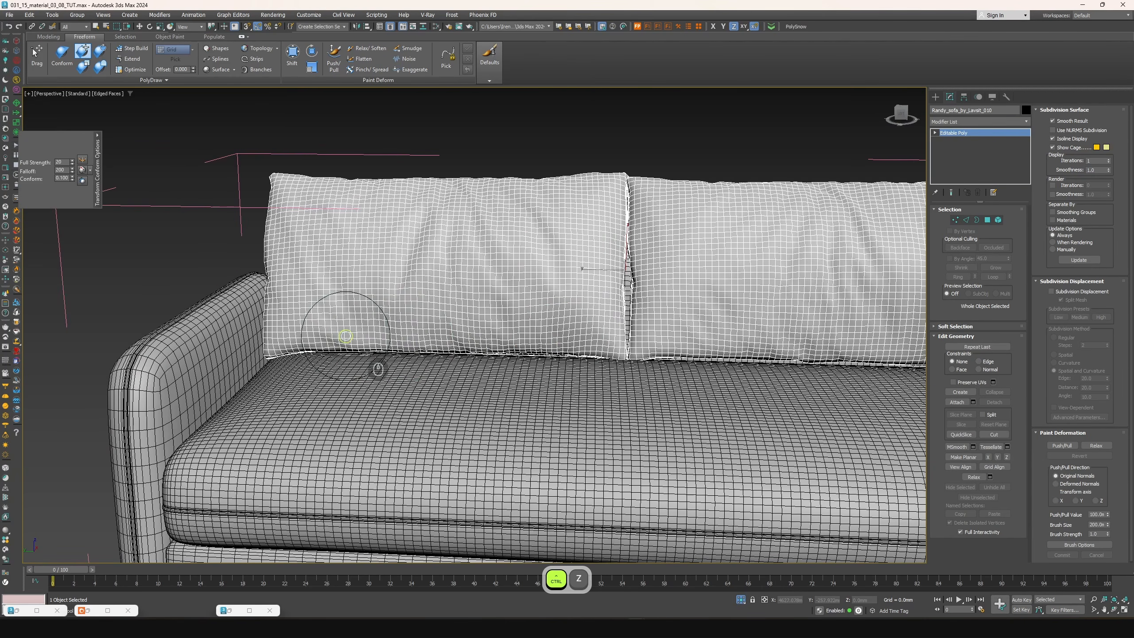
scroll(346, 336, down, 4)
scroll(398, 348, up, 8)
scroll(521, 384, down, 6)
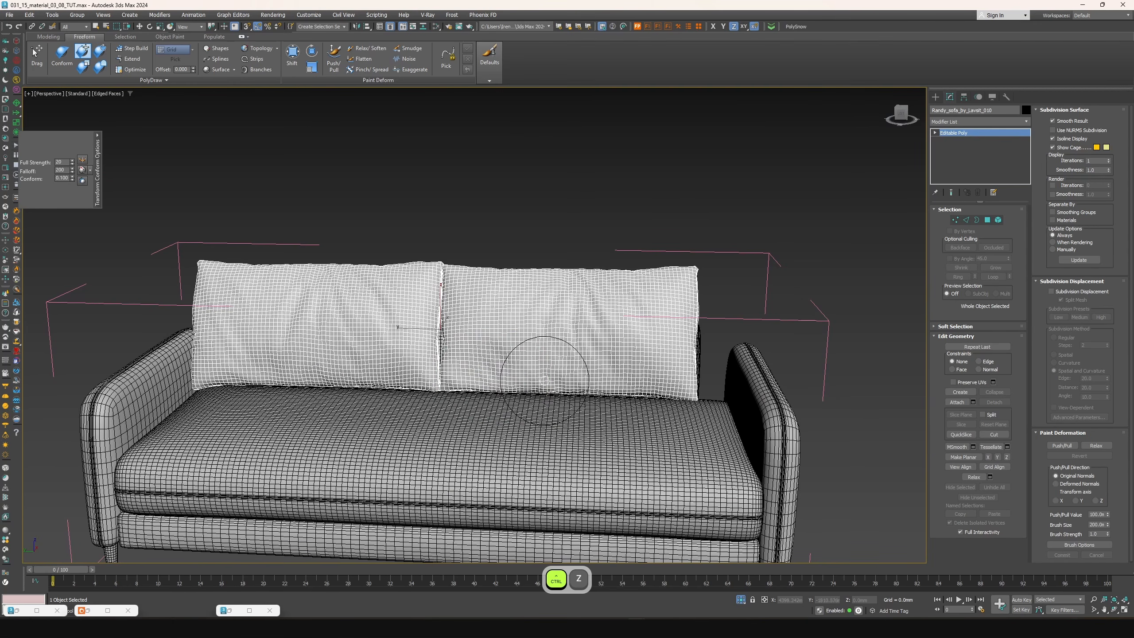
Nudge the outer lower corner of the right back cushion against the seat with the Move Conform brush
scroll(708, 402, up, 3)
drag(685, 393, 693, 395)
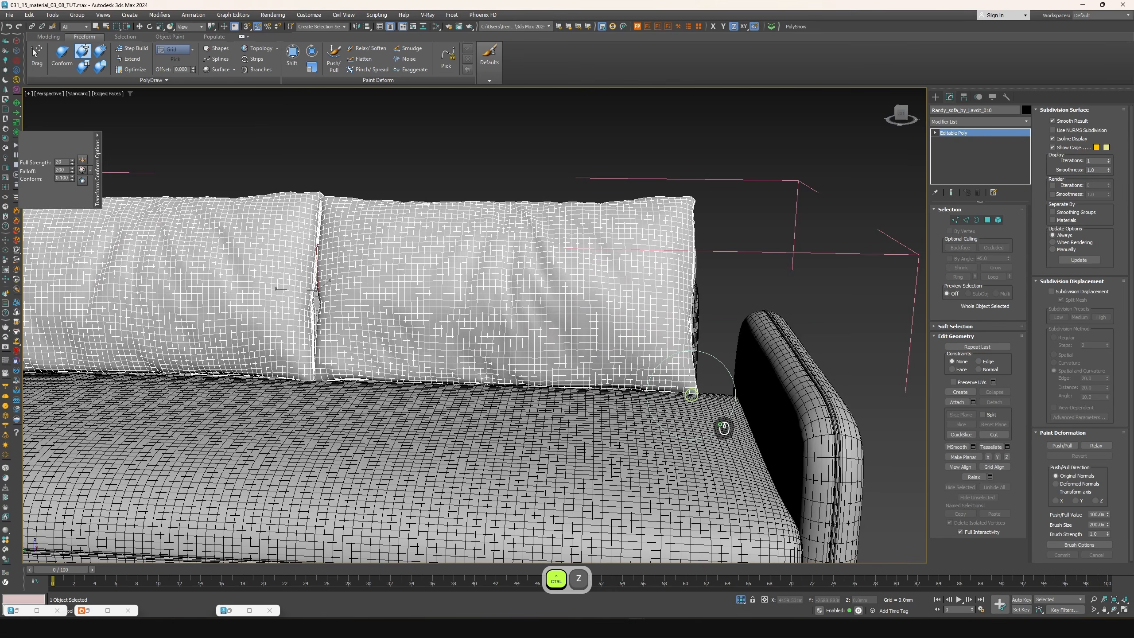
scroll(625, 395, down, 4)
scroll(283, 393, up, 4)
scroll(523, 389, down, 4)
scroll(532, 385, up, 3)
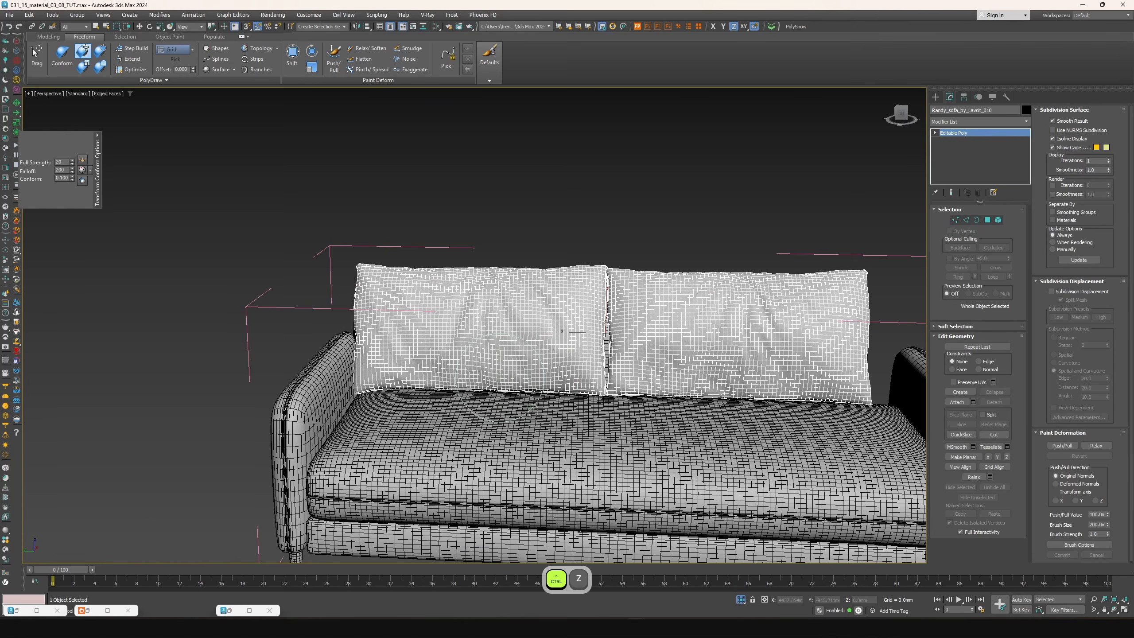
Refine the cushions' bottom edges and the right cushion's outer lower corner with further brush strokes
scroll(577, 418, up, 2)
scroll(557, 392, down, 6)
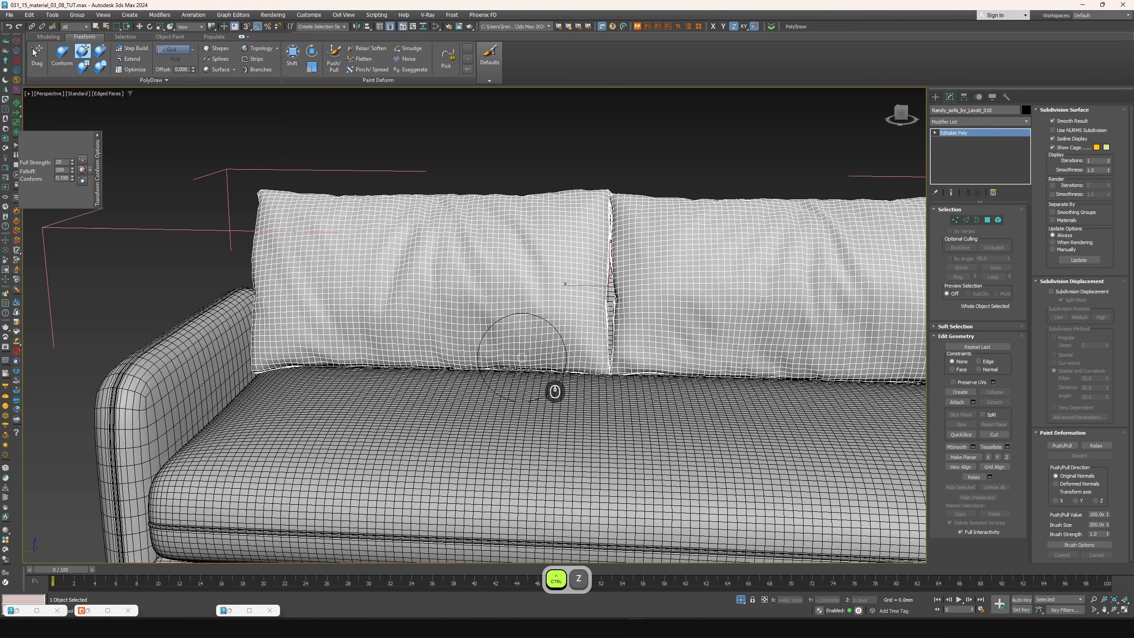
scroll(459, 362, up, 5)
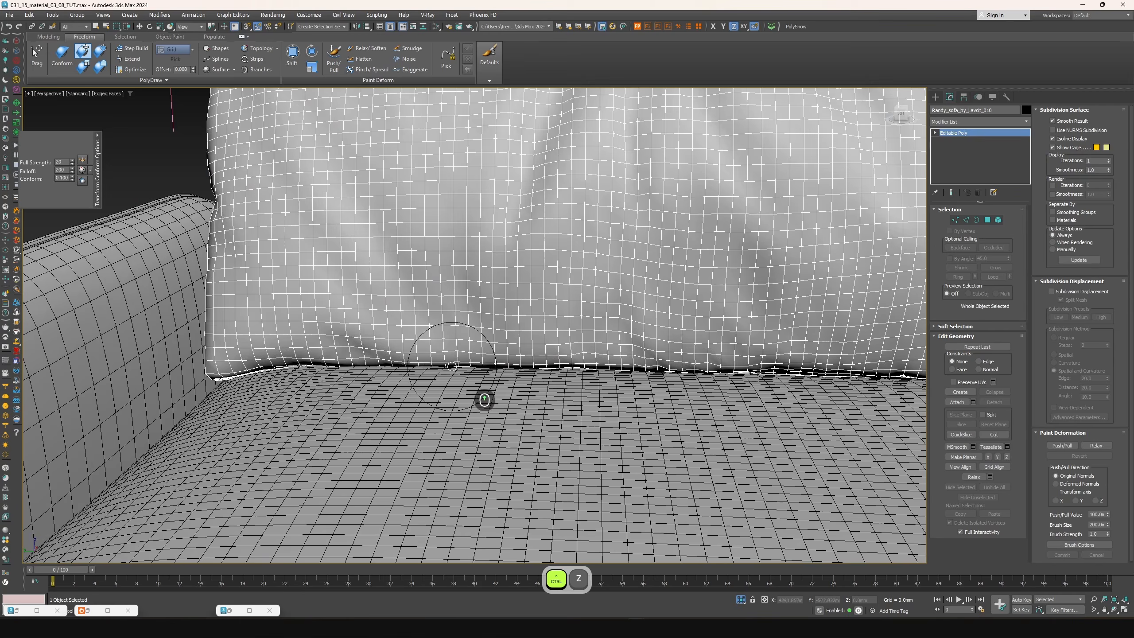
scroll(531, 371, down, 6)
scroll(548, 349, up, 2)
scroll(548, 348, up, 4)
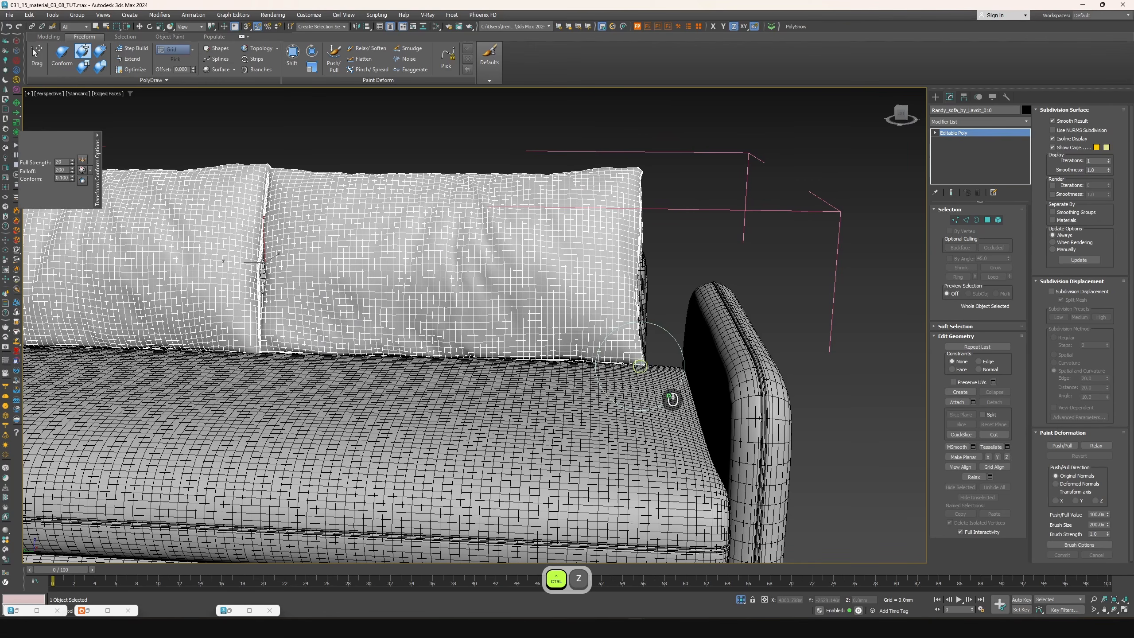
drag(640, 367, 638, 366)
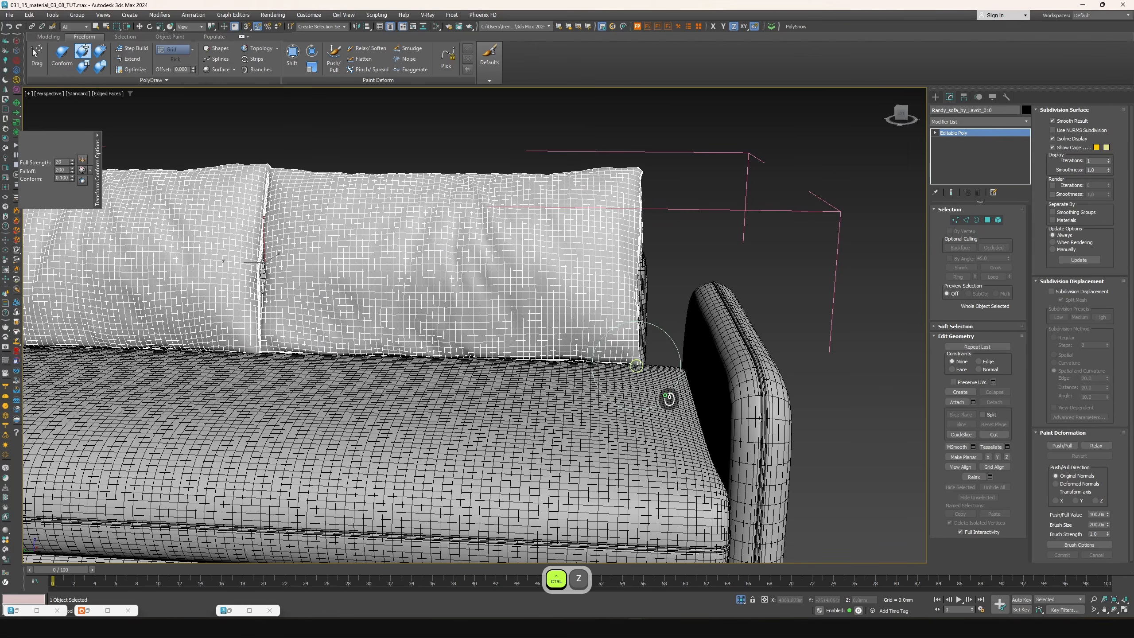
scroll(584, 286, down, 5)
scroll(584, 288, up, 3)
Select the whole sofa group and end isolation to bring back the rest of the lounge scene
mouse_move(616, 304)
alt+middle_down()
mouse_move(563, 329)
mouse_move(573, 358)
mouse_move(585, 358)
alt+middle_up()
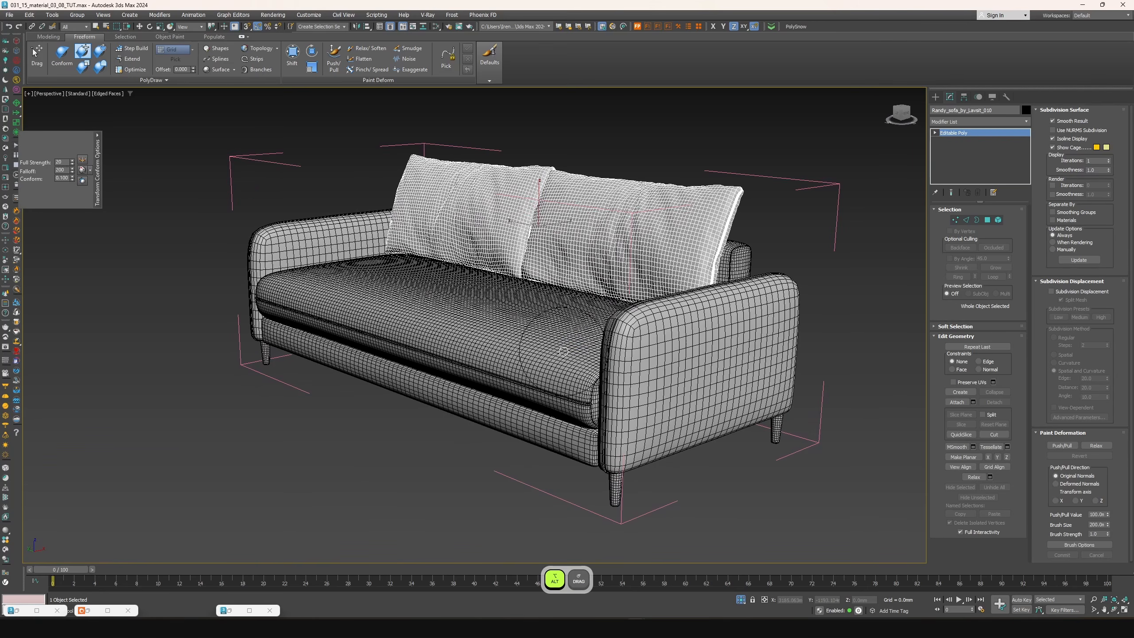
click(587, 375)
right_click(491, 291)
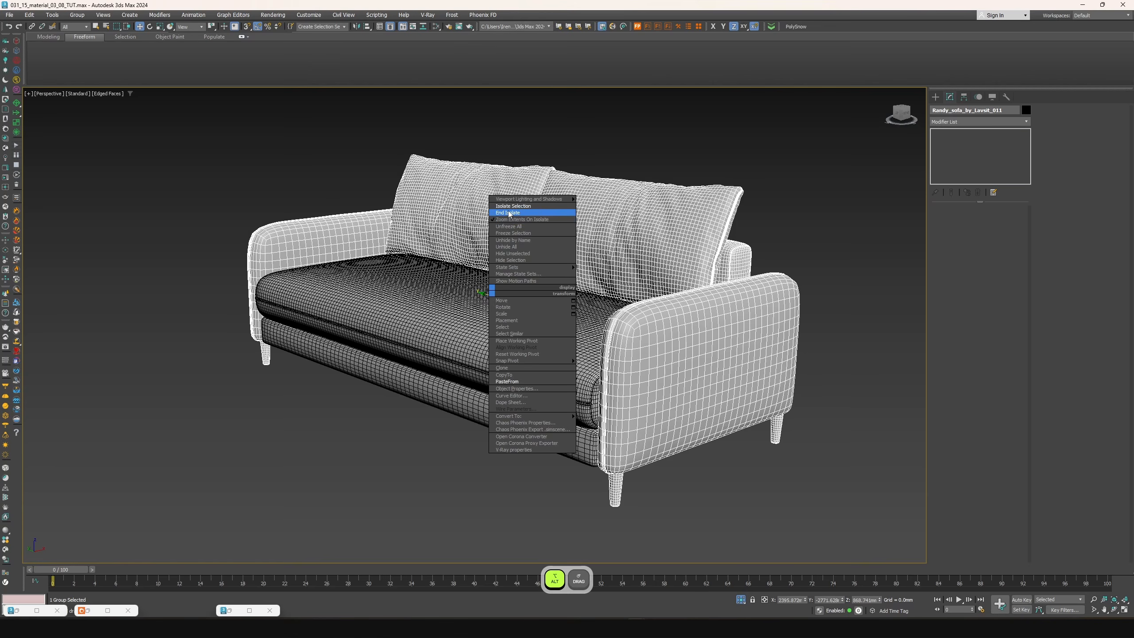
click(509, 213)
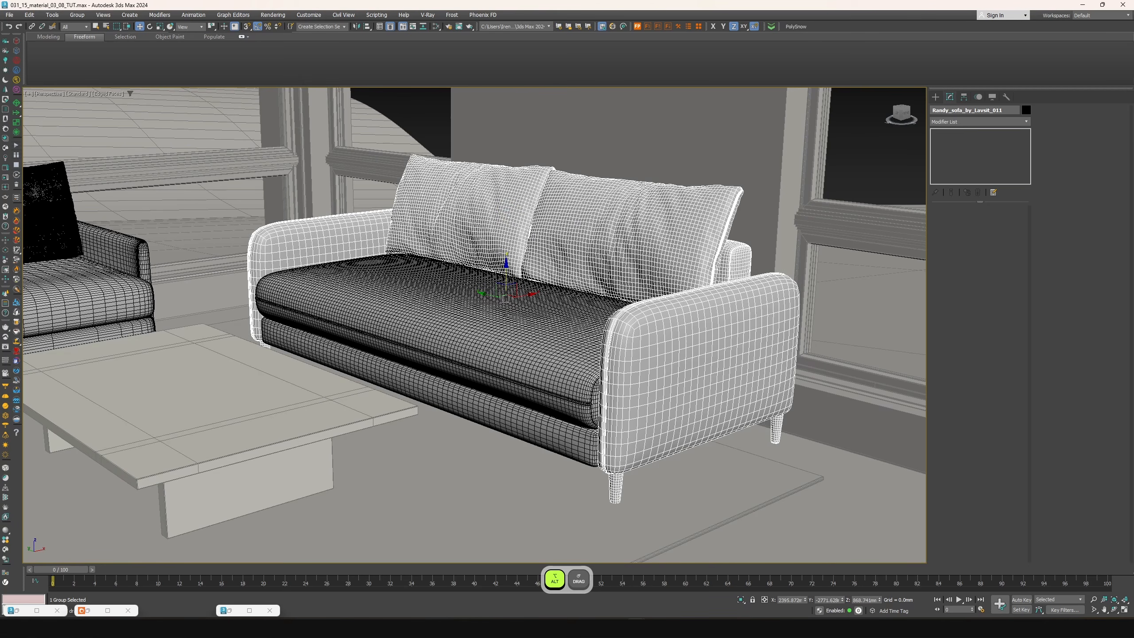
key(alt+w)
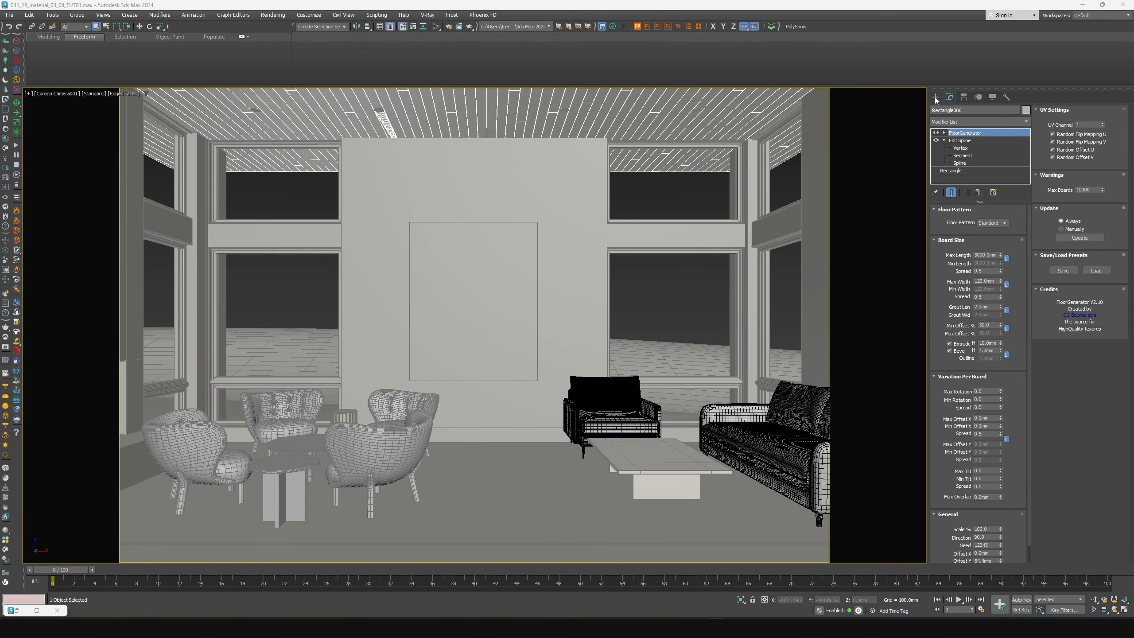
Draw an open bowl profile with the Line tool in the front view: flat base, short vertical foot, slanted side and upright wall
click(935, 97)
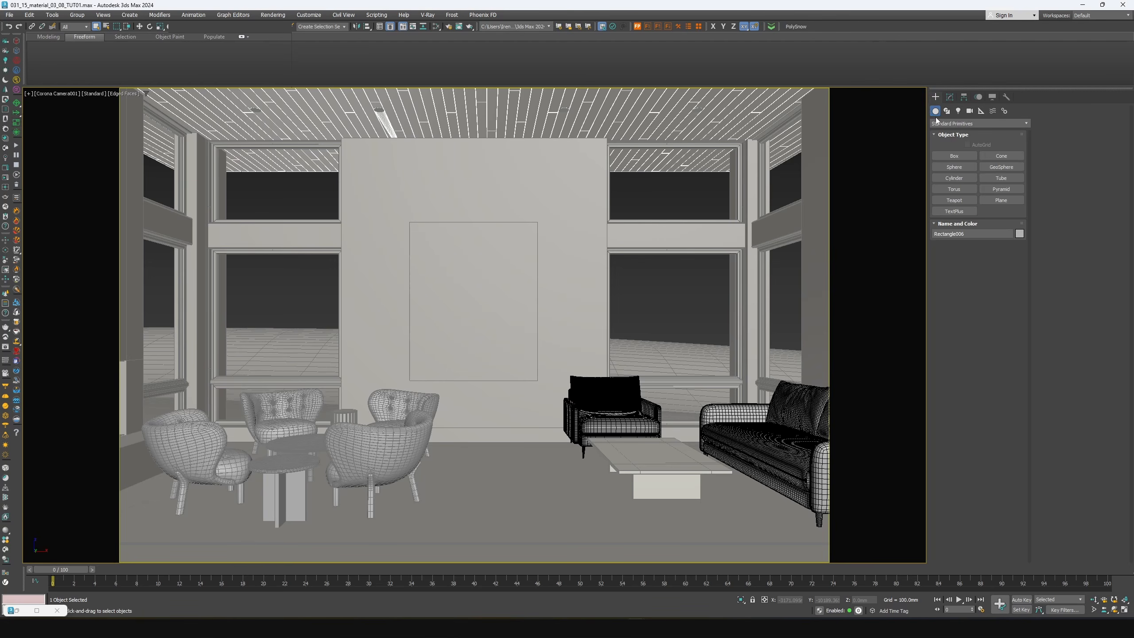
click(947, 111)
click(966, 167)
key(alt+w)
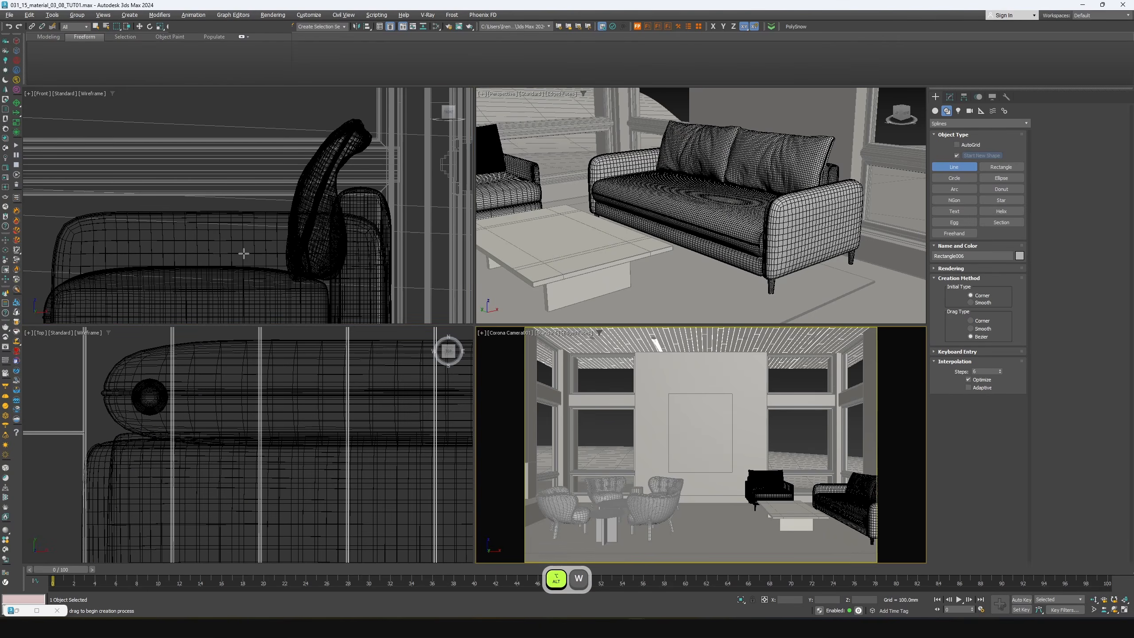
middle_click(243, 253)
key(alt+w)
key(z)
middle_drag(351, 554, 420, 441)
scroll(424, 442, up, 10)
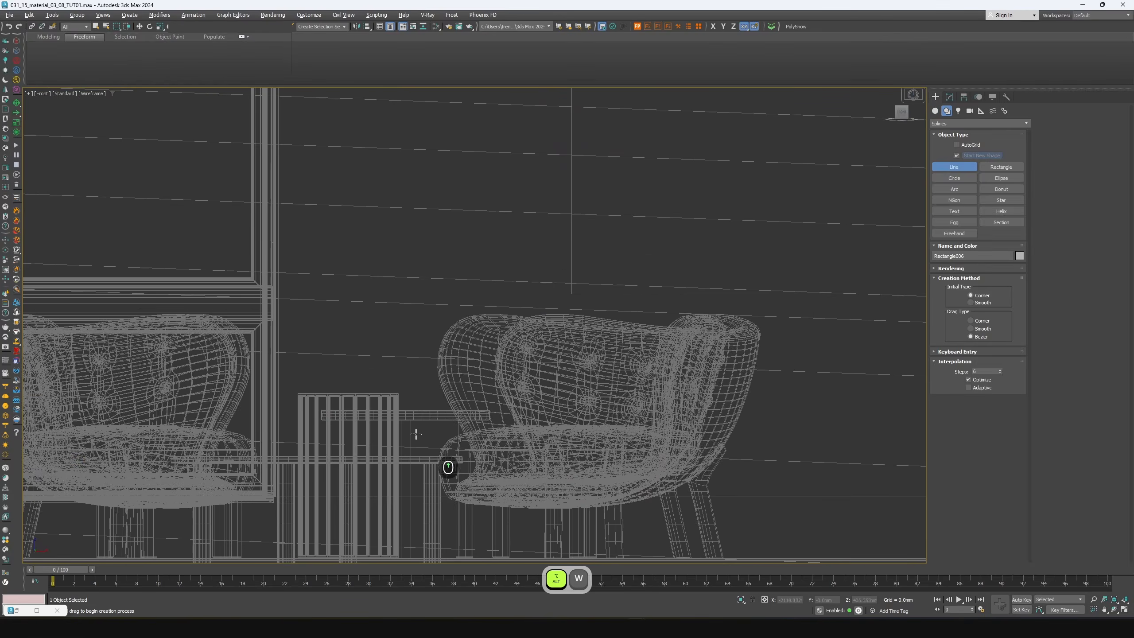
click(447, 386)
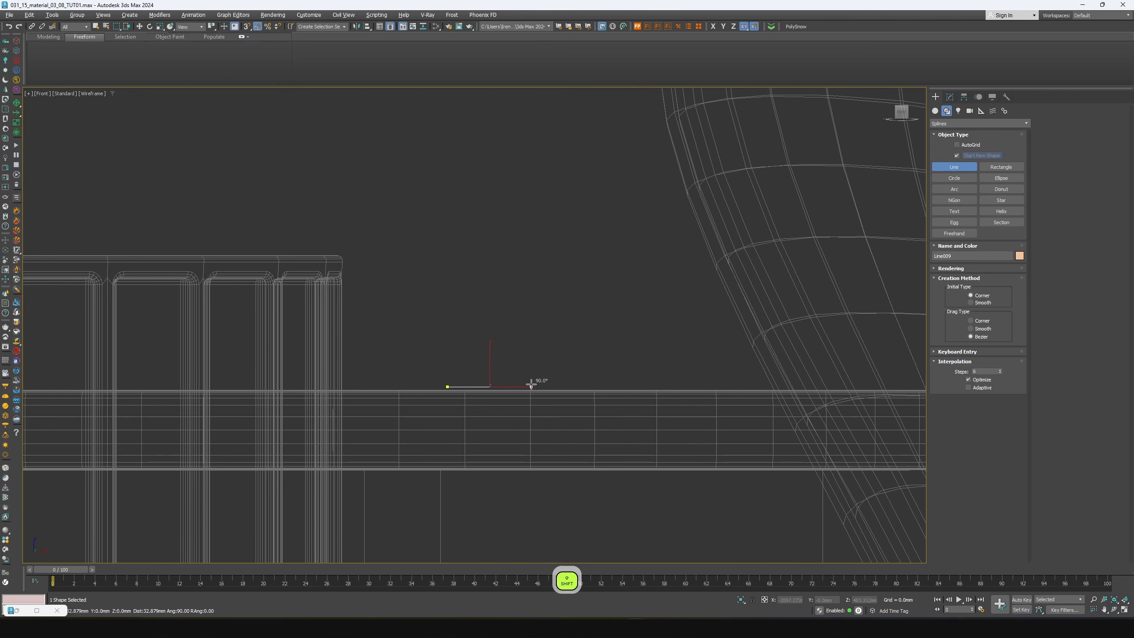
shift+click(531, 386)
shift+click(530, 374)
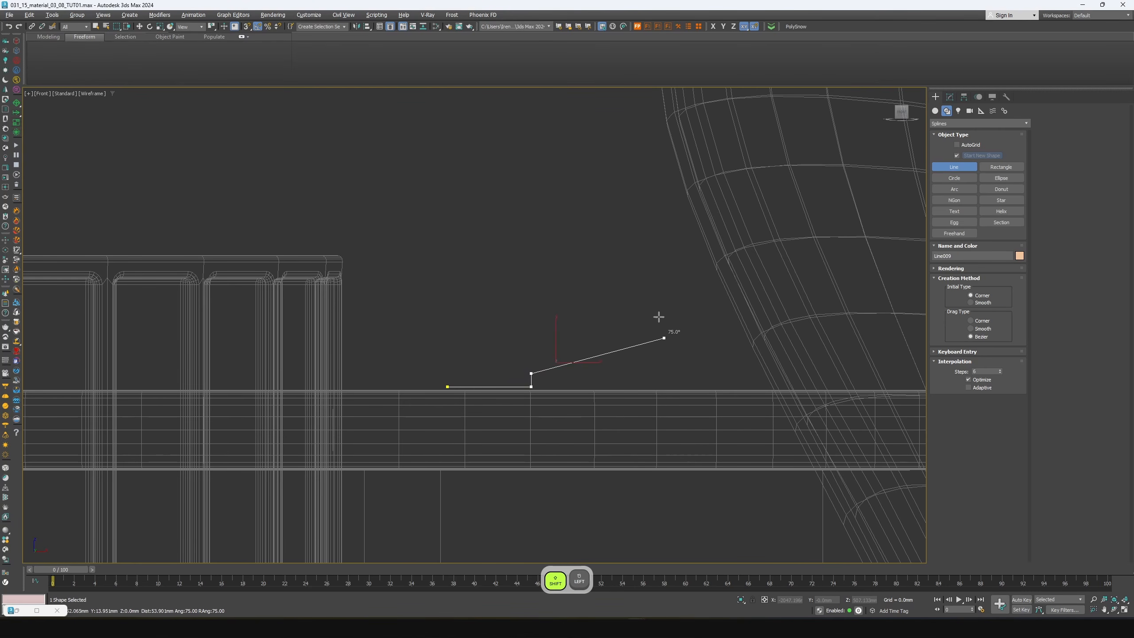
click(661, 299)
shift+click(662, 225)
shift+click(661, 175)
right_click(661, 174)
Move the profile line over the round table between the armchairs in plan and lower it onto the tabletop
key(alt+w)
key(alt+w)
scroll(241, 386, down, 10)
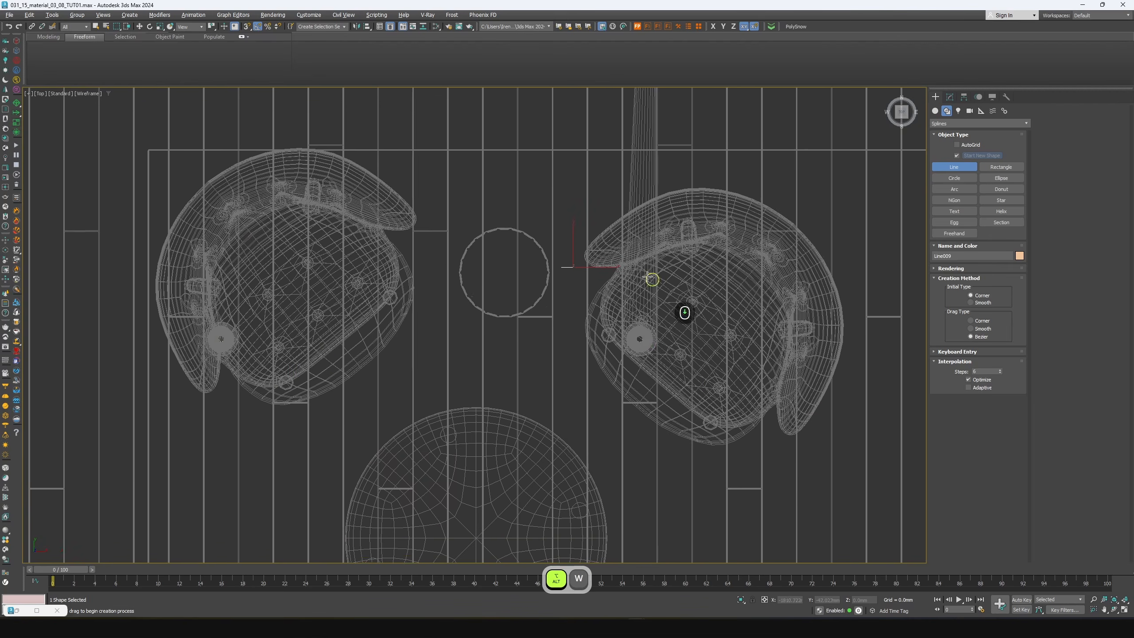
middle_drag(651, 280, 564, 183)
key(w)
drag(503, 158, 392, 376)
key(alt+w)
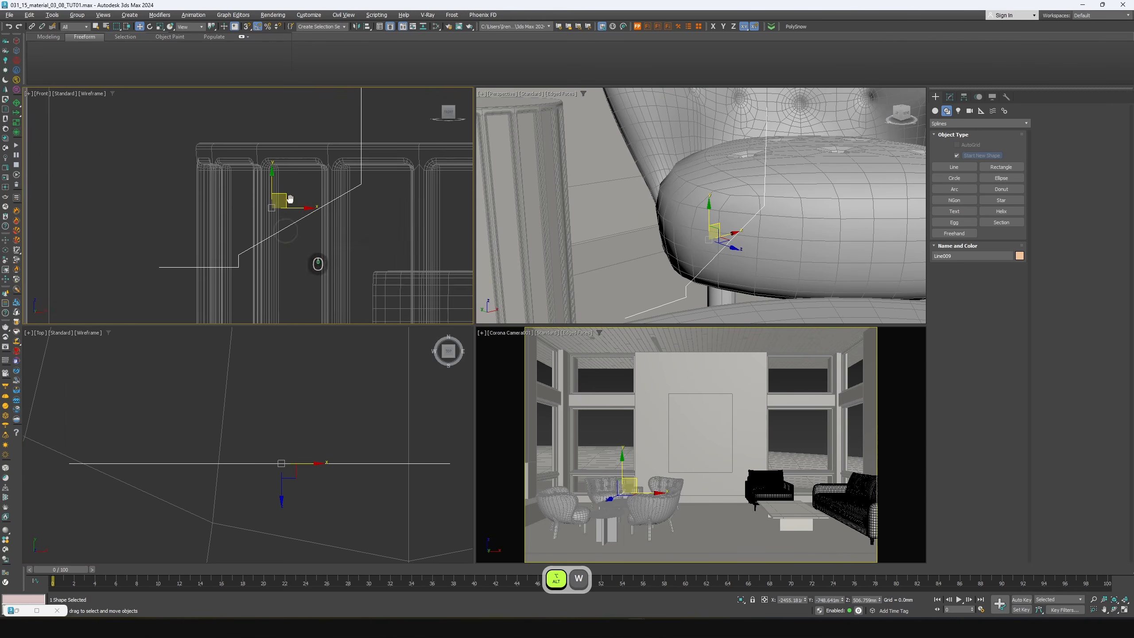
scroll(330, 236, down, 4)
drag(277, 154, 253, 214)
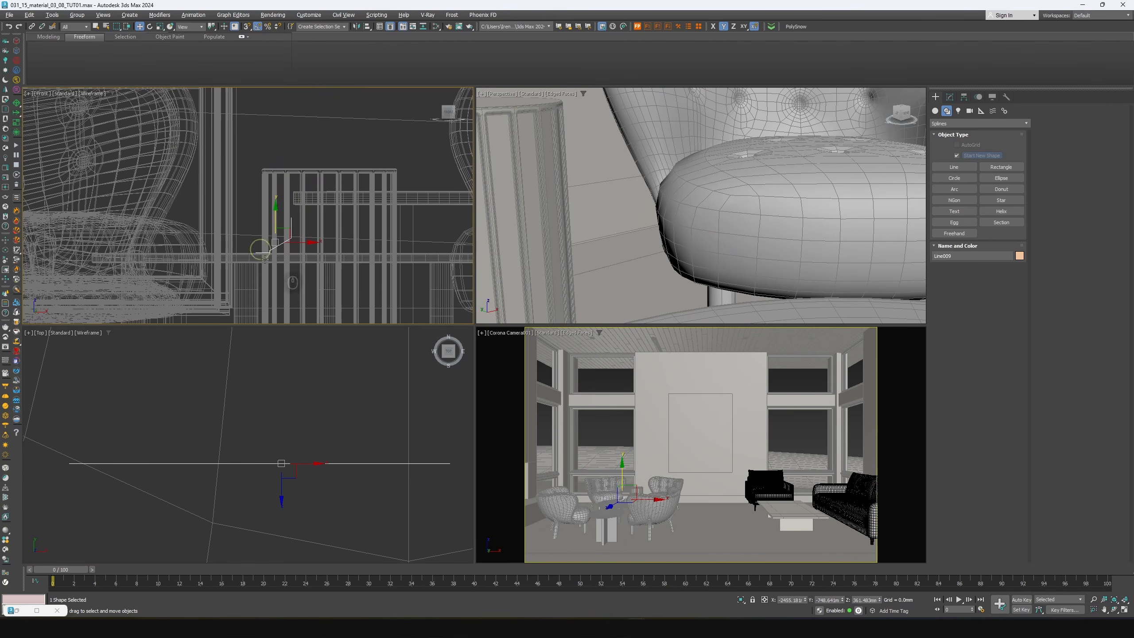
scroll(268, 246, up, 5)
drag(315, 144, 328, 143)
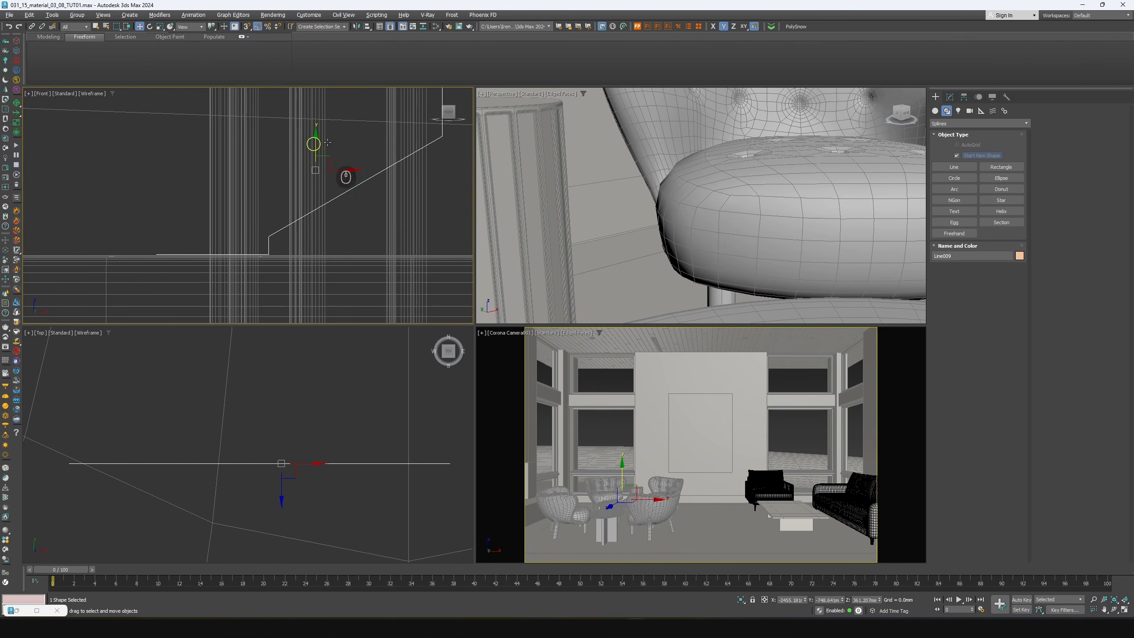
Apply a Lathe modifier to the profile line and align its axis to Min
click(949, 98)
click(960, 121)
text(LA)
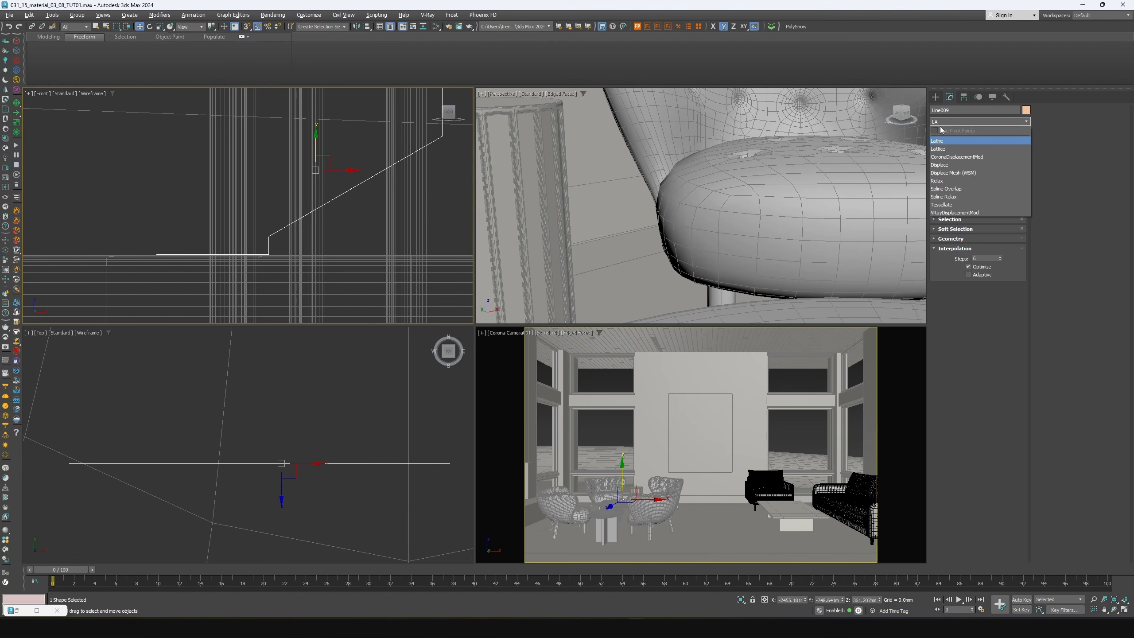
click(942, 140)
click(963, 321)
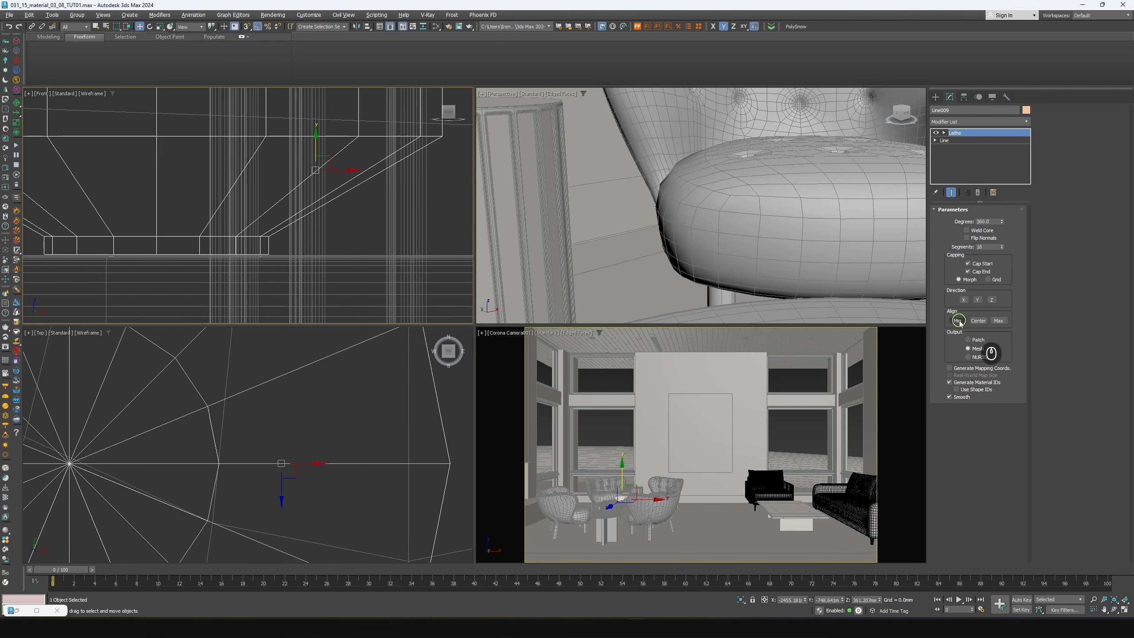
key(alt+w)
Select the bowl's entire profile spline with the end result shown and scale it to flatter proportions
click(948, 163)
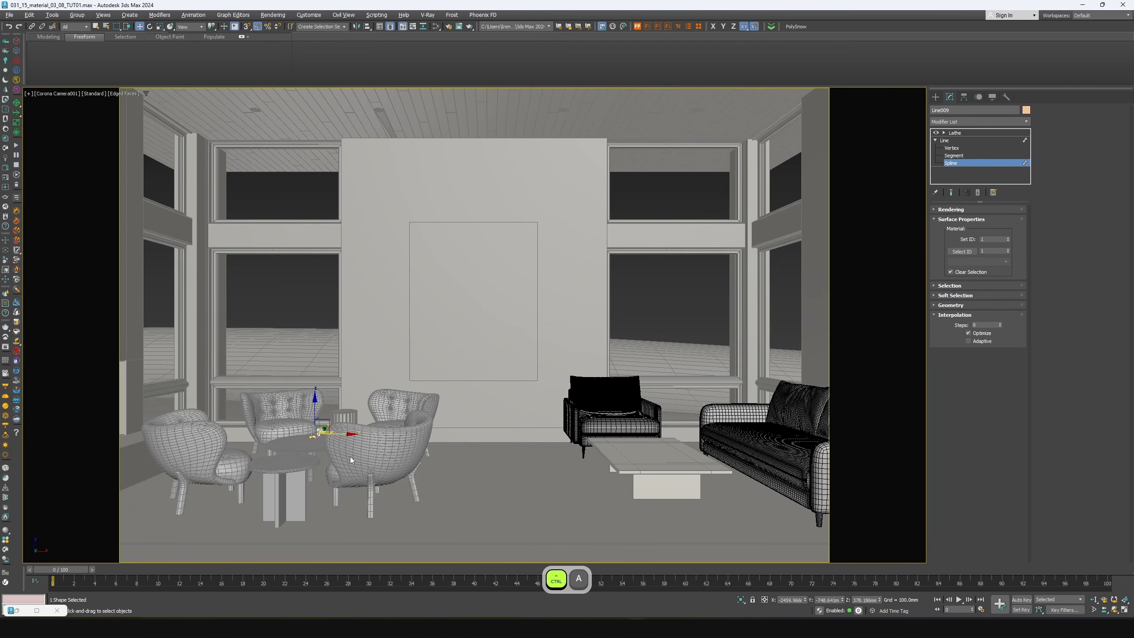
click(951, 192)
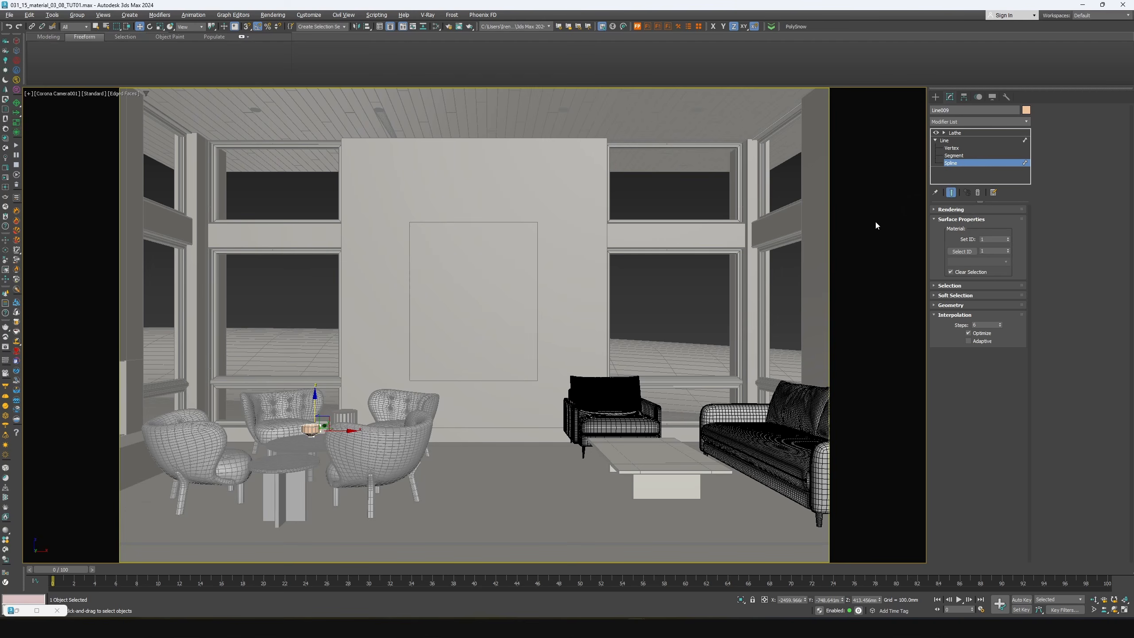
key(r)
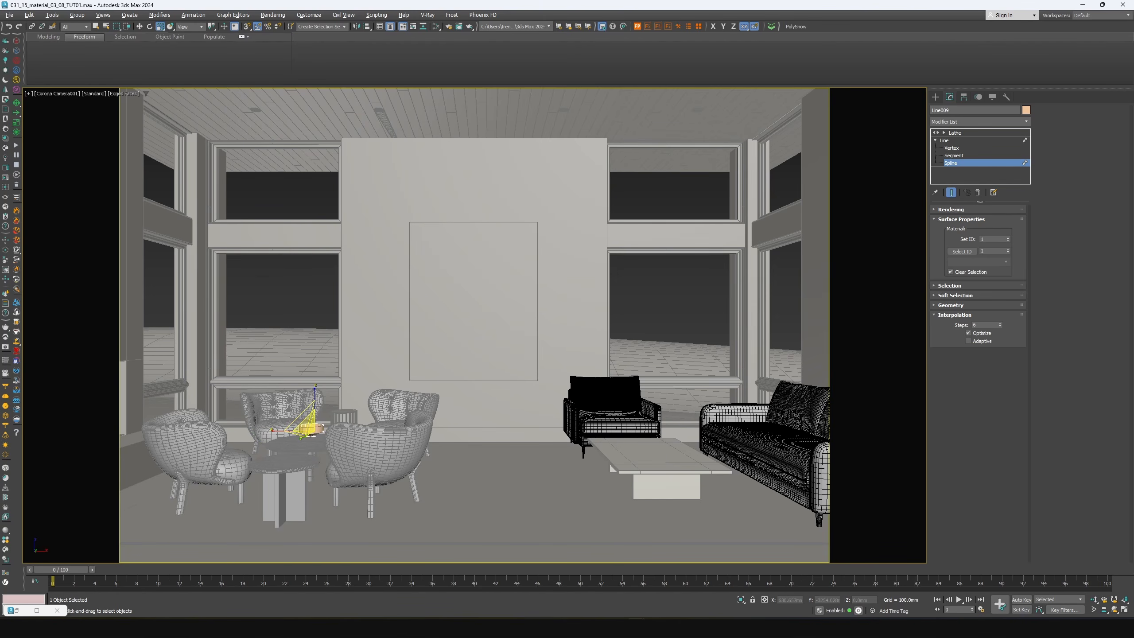
Move the profile's innermost base vertex onto the lathe axis to close the bowl's bottom
key(alt+w)
scroll(233, 218, down, 2)
scroll(232, 218, down, 2)
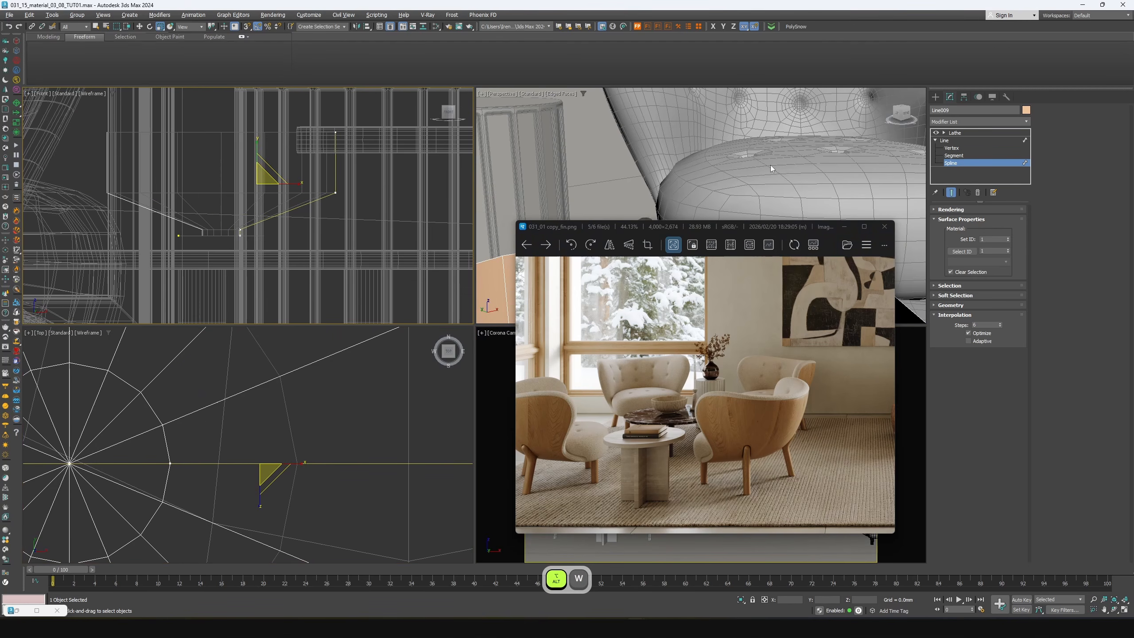
key(1)
scroll(214, 250, up, 3)
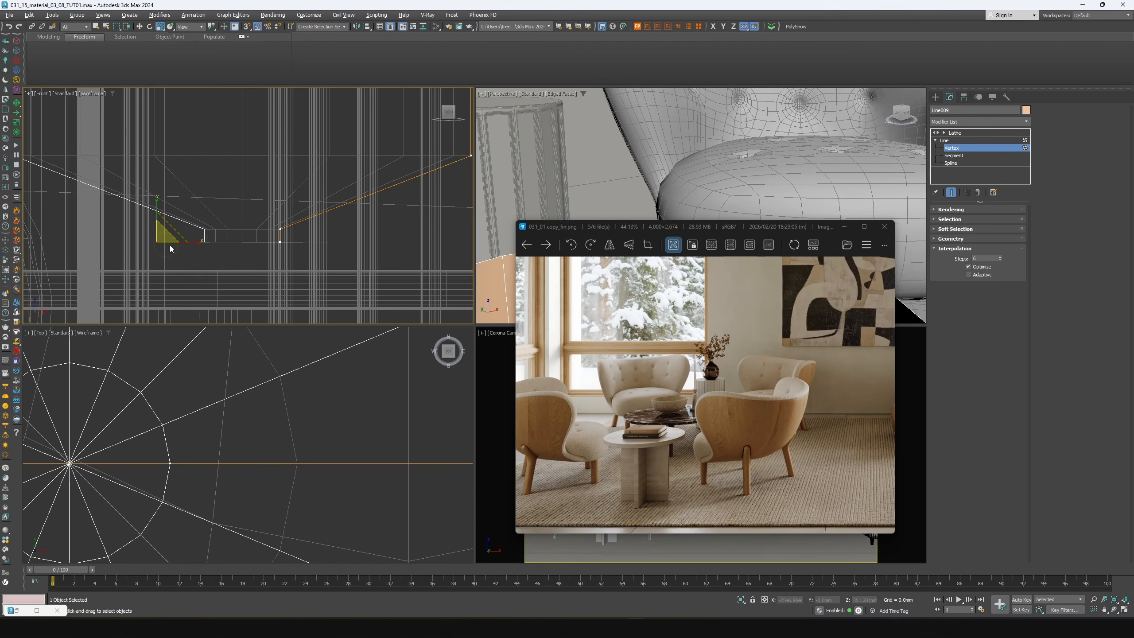
key(w)
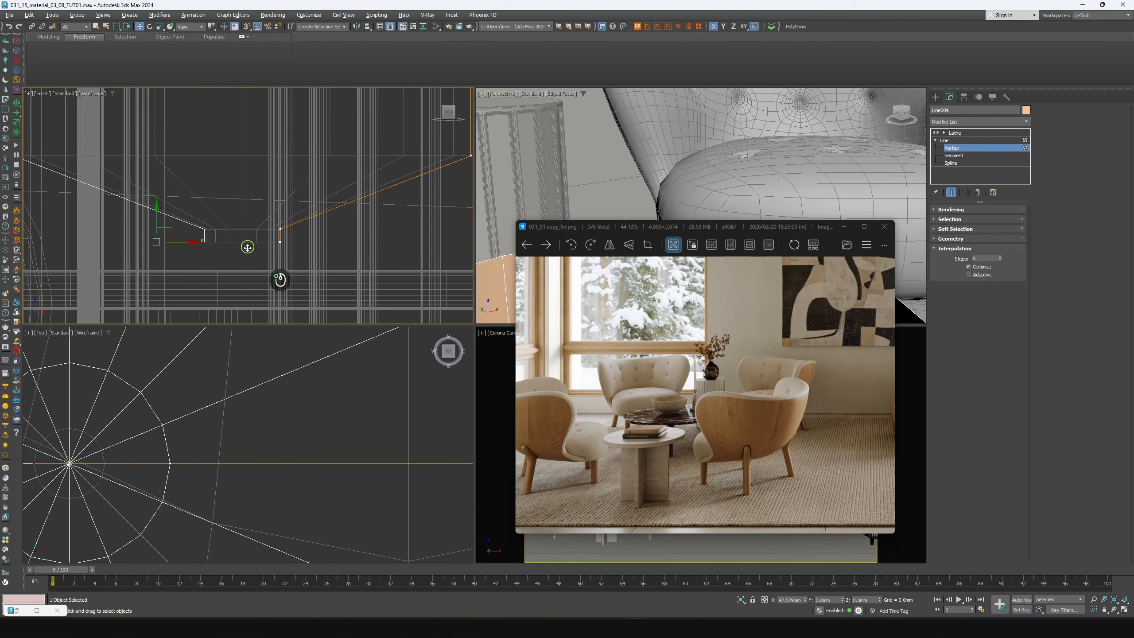
drag(247, 253, 243, 243)
middle_drag(245, 243, 245, 249)
Select both foot vertices of the profile and shift them outward, with snapping off, to widen the bowl's foot
drag(296, 260, 277, 231)
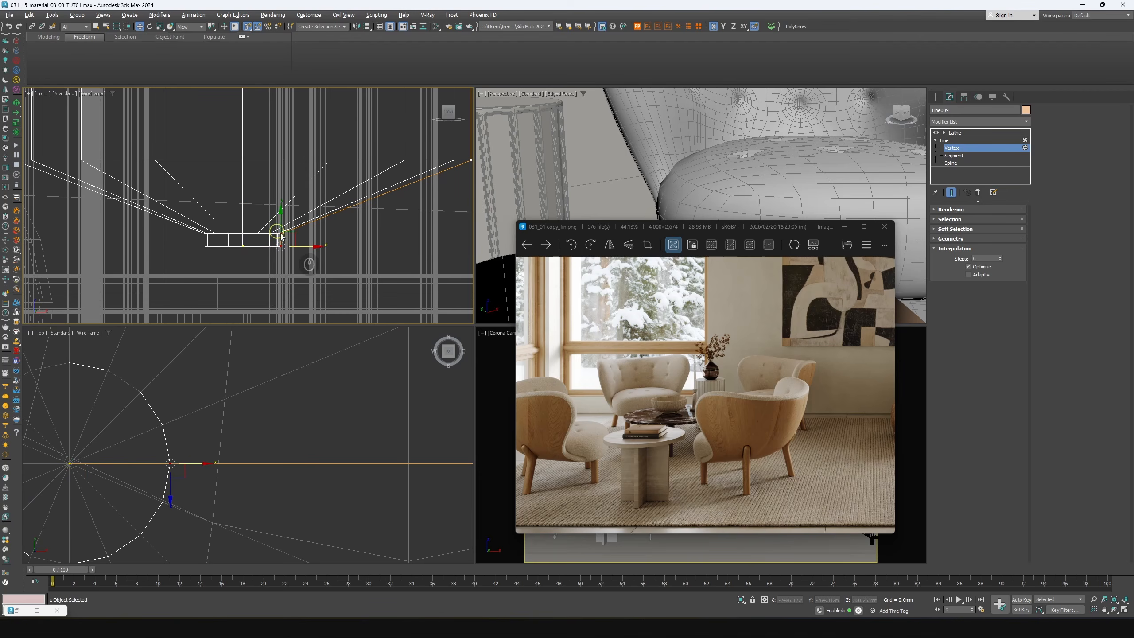
middle_drag(281, 234, 274, 242)
key(s)
drag(297, 242, 317, 242)
middle_drag(589, 181, 582, 183)
Move the reference render clear of the camera view and widen the bowl's foot further to match it
click(666, 227)
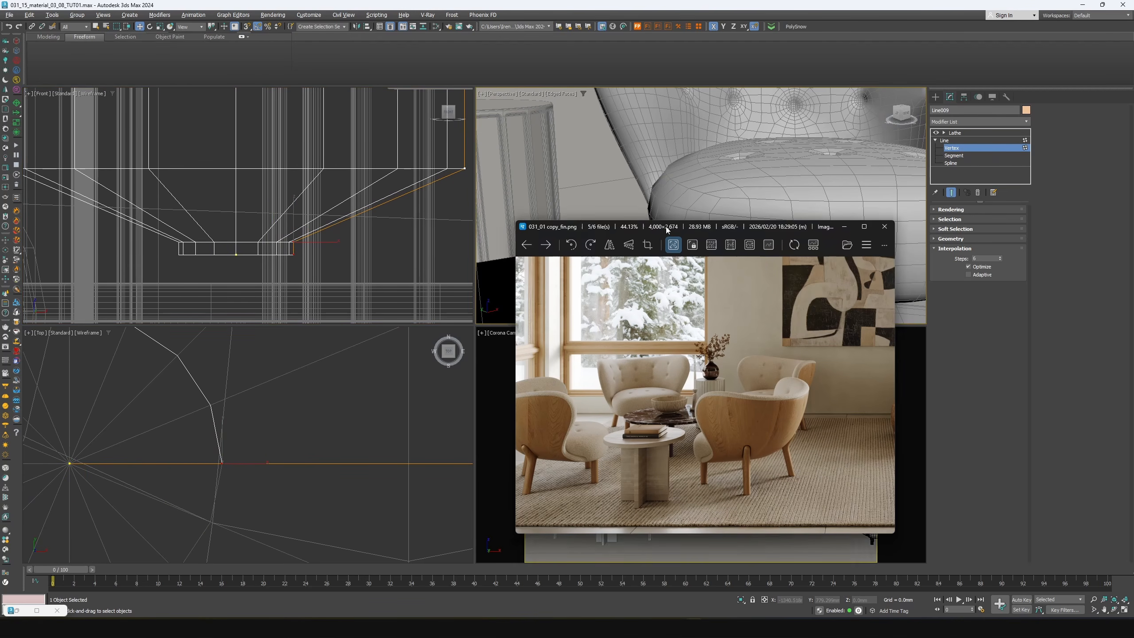
drag(667, 230, 863, 240)
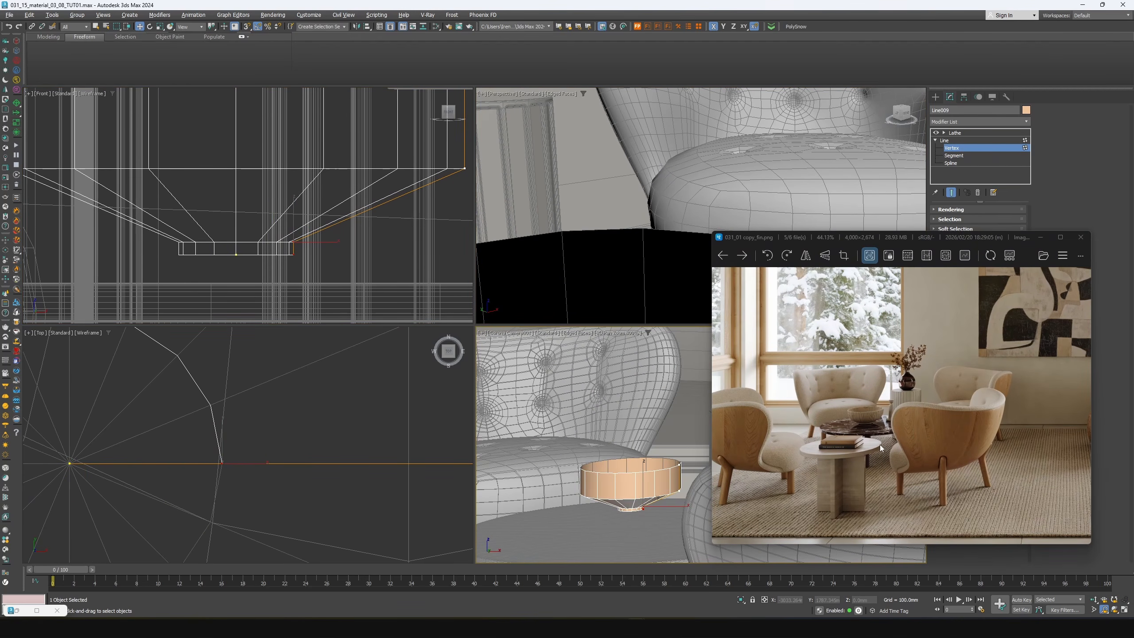
drag(881, 448, 877, 494)
middle_drag(276, 244, 266, 243)
drag(303, 241, 348, 235)
Convert the profile vertex between the slanted side and the upright wall to Smooth to round the bowl
scroll(344, 224, down, 2)
right_click(340, 201)
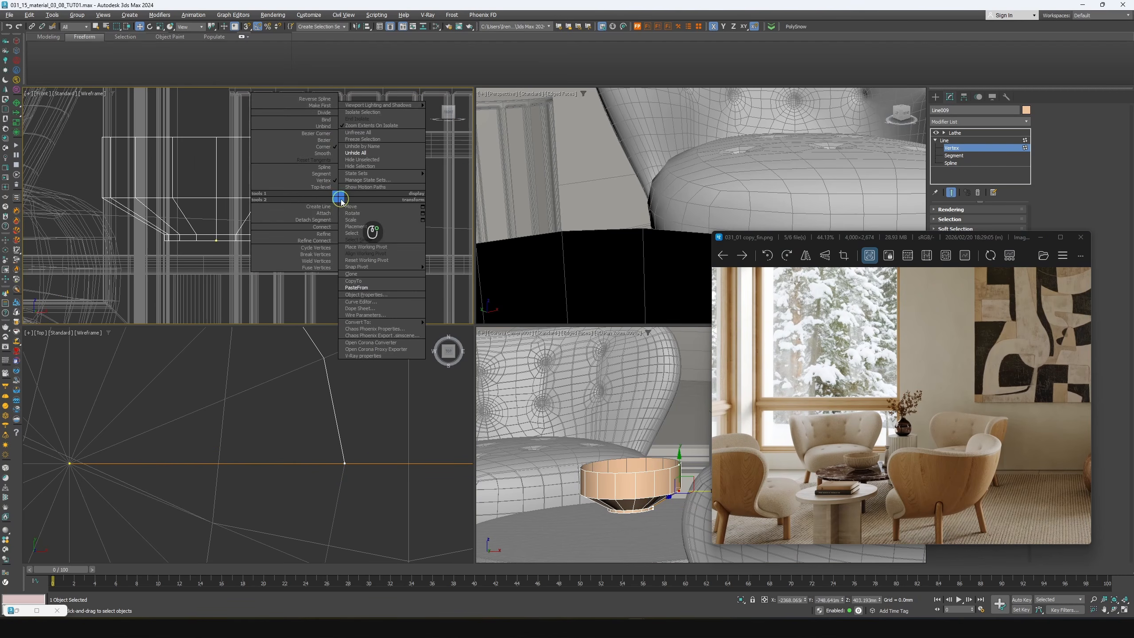
click(327, 160)
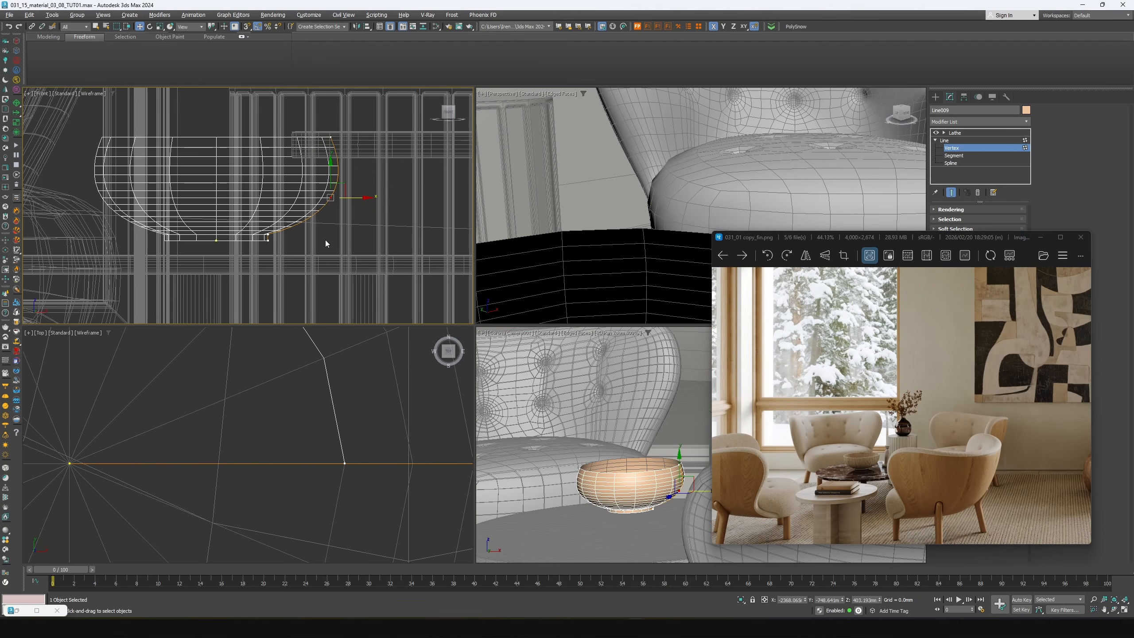
Reshape the lathed bowl's profile into a shallower, tapered form by moving its side vertex inward and its rim vertex down
middle_drag(334, 233, 327, 244)
drag(344, 207, 331, 209)
click(324, 148)
drag(324, 126, 337, 171)
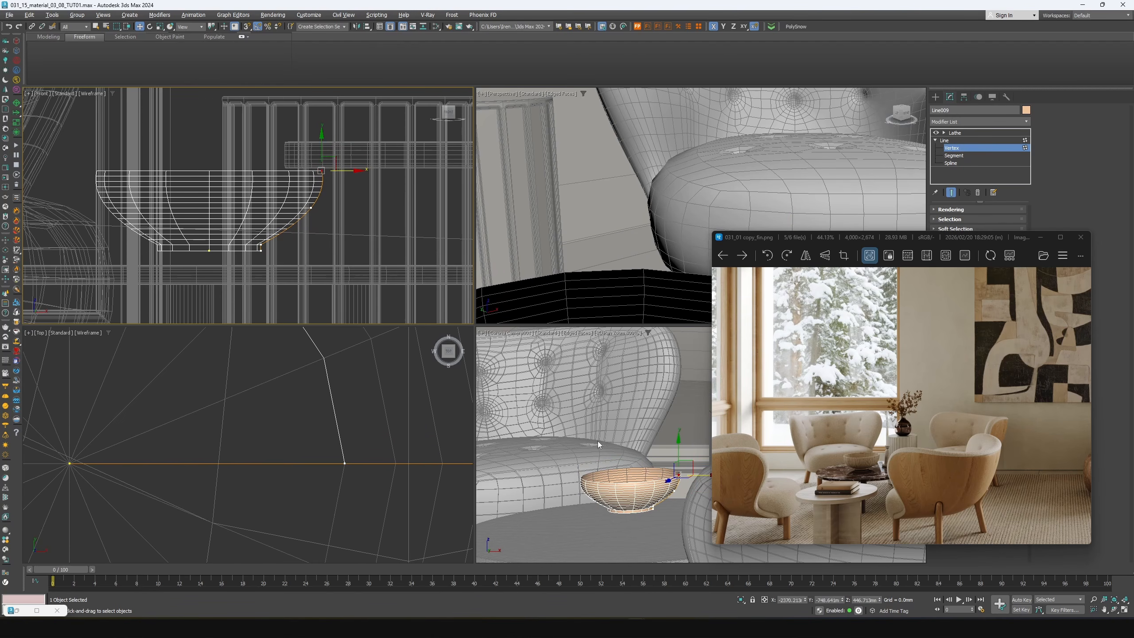
Lower the whole bowl so its foot rests on the round table's top
scroll(600, 445, down, 1)
middle_drag(404, 211, 405, 213)
click(956, 134)
drag(250, 225, 234, 238)
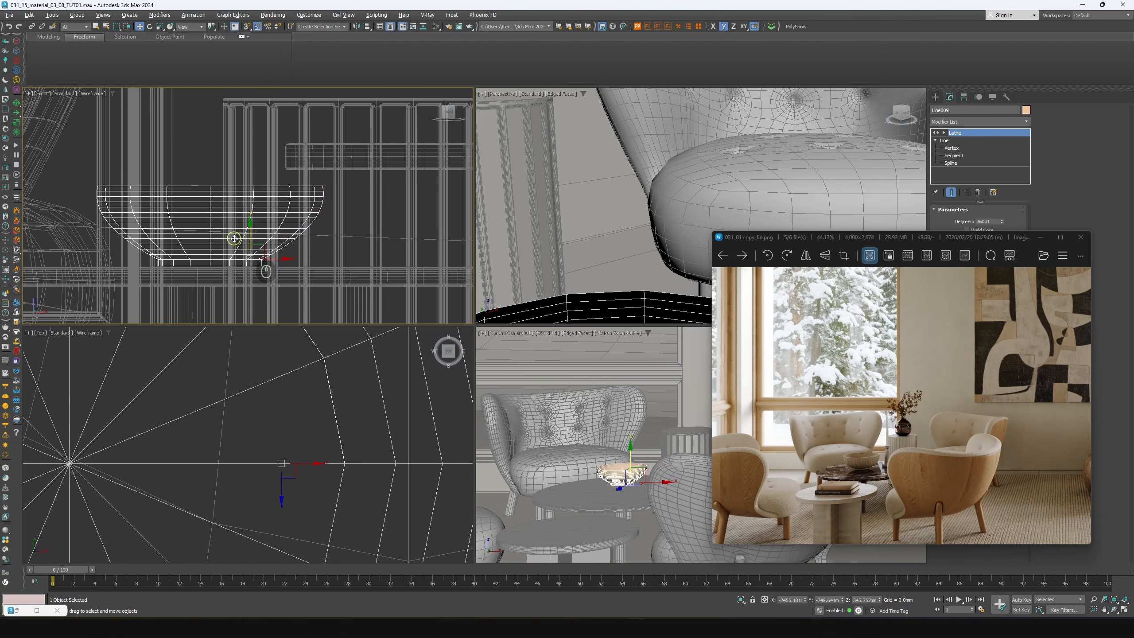
Adjust the upper vertices of the bowl's profile to make the sides taller and steeper
middle_drag(311, 228, 318, 217)
key(1)
drag(296, 224, 340, 166)
drag(330, 157, 332, 153)
click(954, 134)
Move the rim vertex of the bowl's profile slightly up and outward, with the Lathe modifier active again
scroll(285, 409, down, 10)
mouse_move(286, 411)
mouse_down()
mouse_move(288, 402)
mouse_move(287, 421)
mouse_up()
middle_drag(305, 244, 304, 247)
click(955, 148)
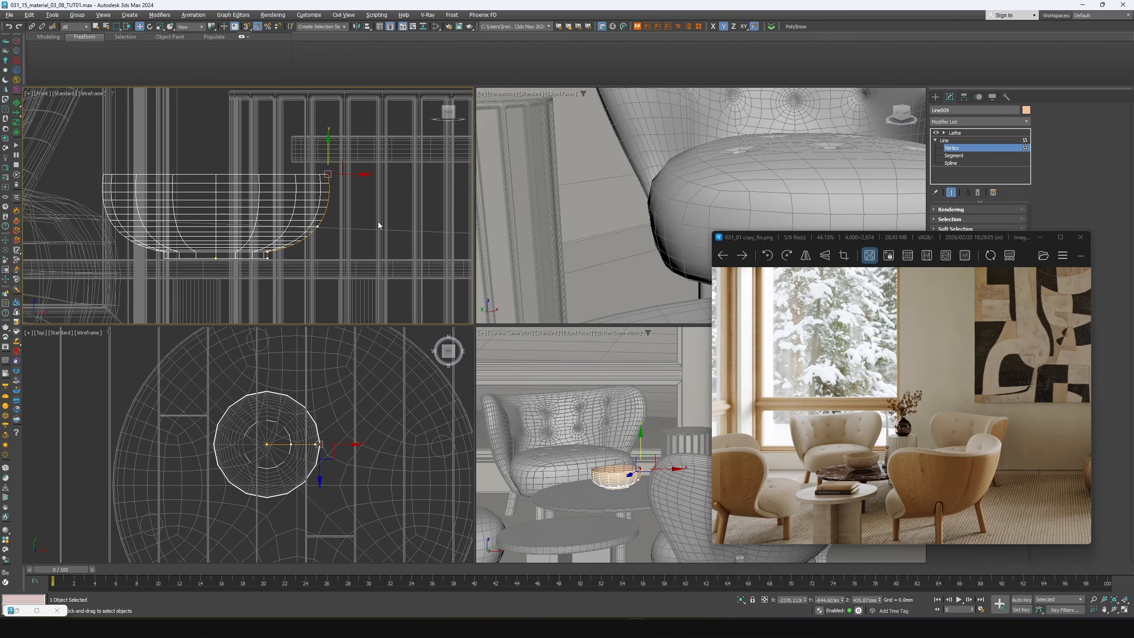
drag(329, 156, 354, 165)
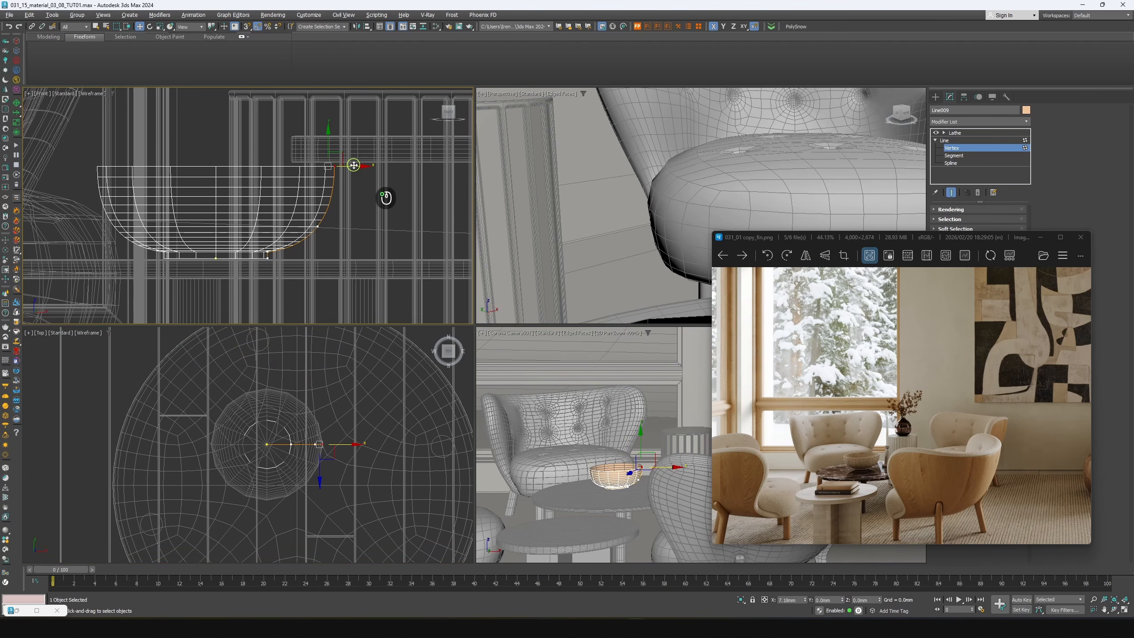
click(956, 132)
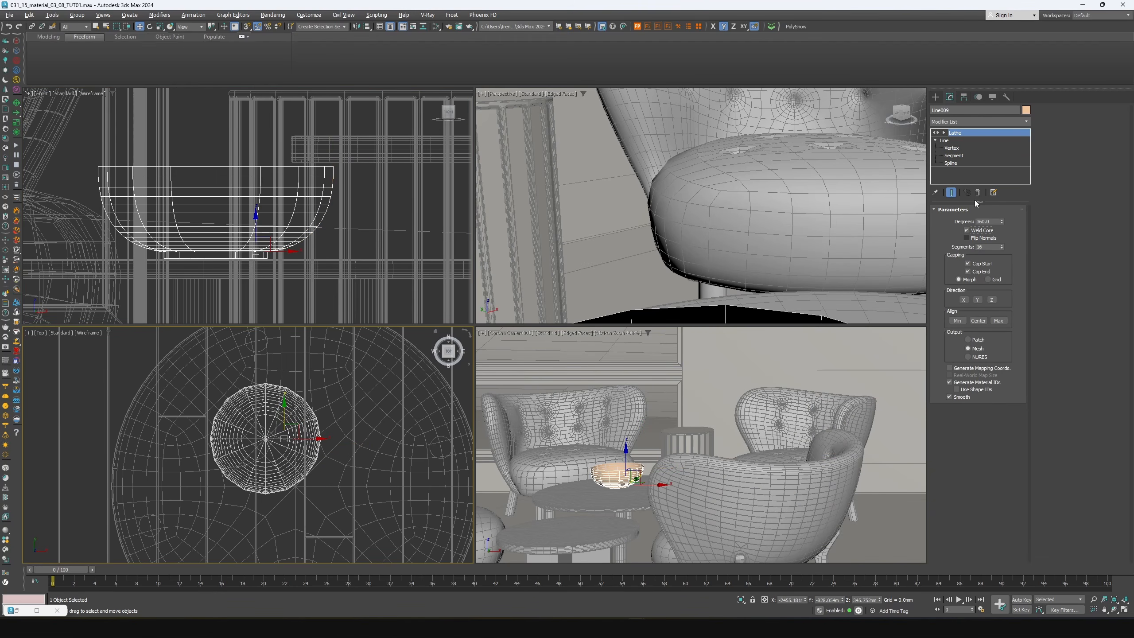
Isolate the bowl and outline its profile spline inward to give the wall thickness
click(951, 163)
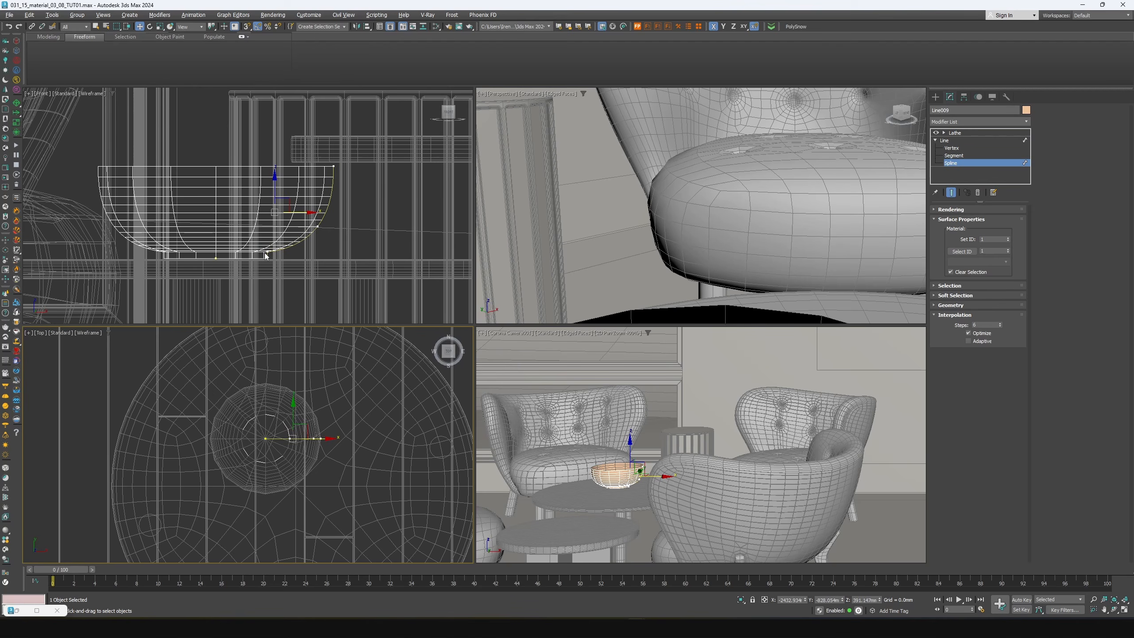
scroll(264, 253, up, 4)
right_click(307, 245)
click(349, 162)
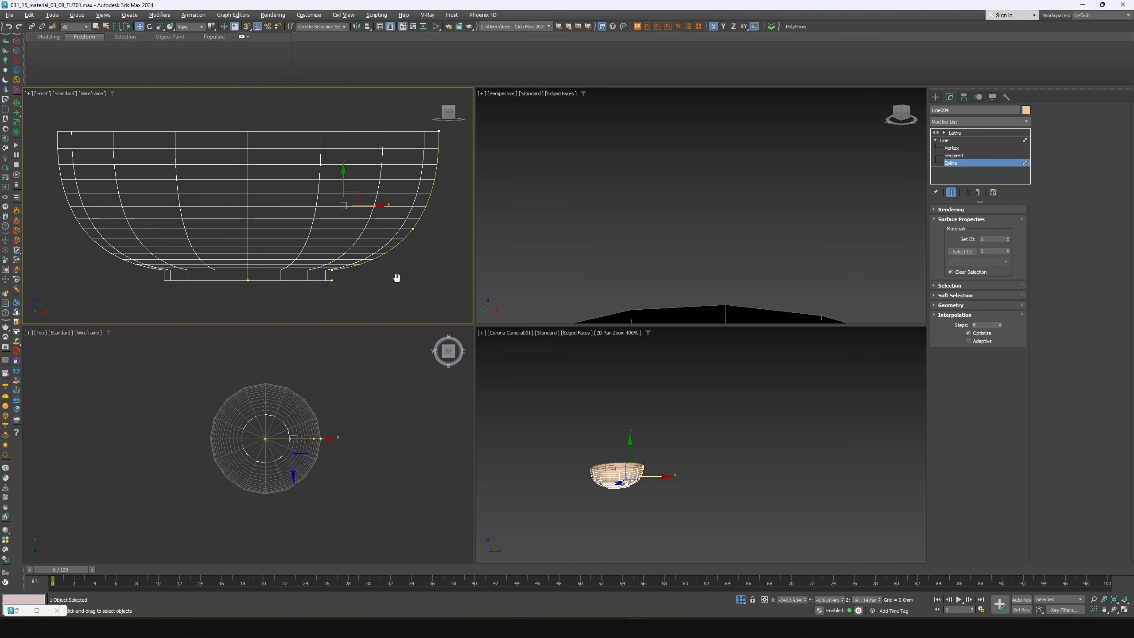
middle_drag(396, 277, 332, 278)
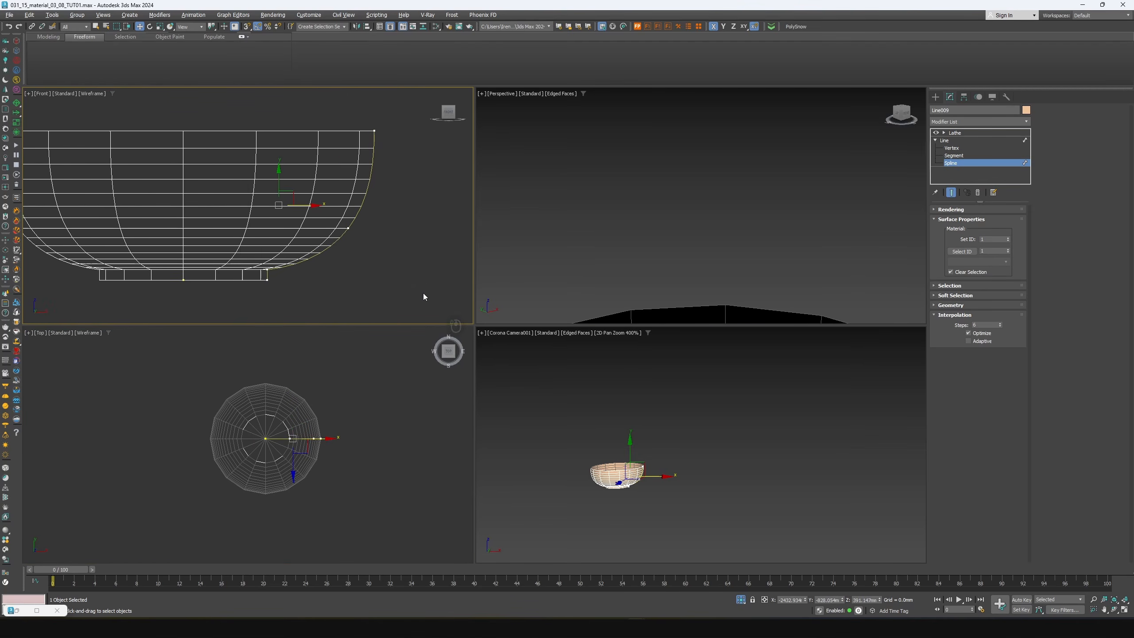
click(952, 193)
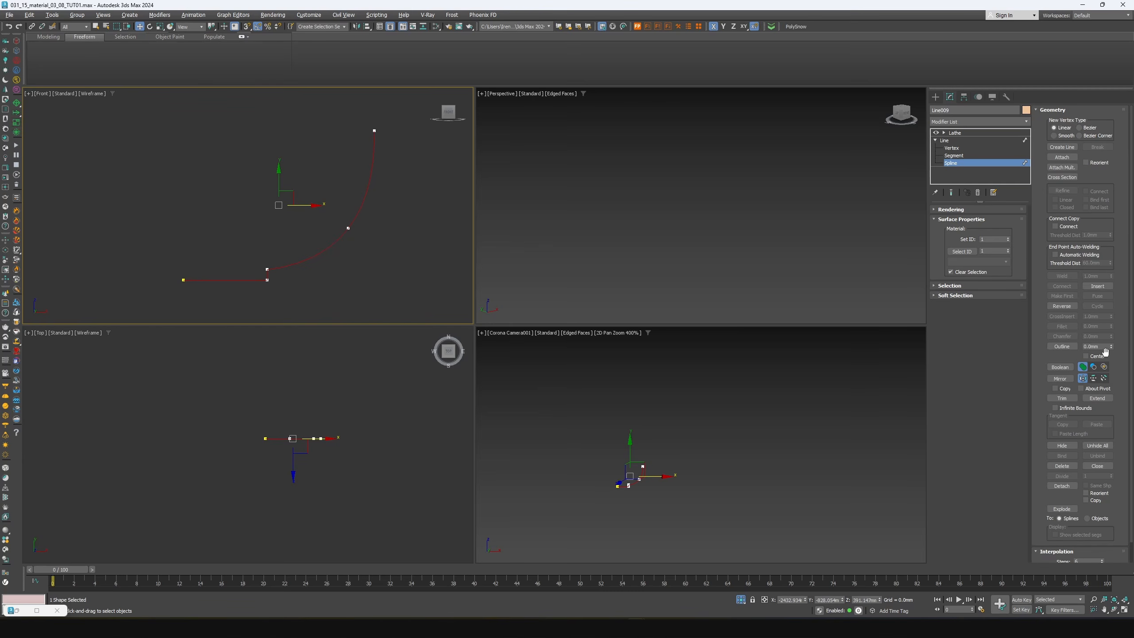
drag(1112, 347, 1100, 348)
Delete the inner corner vertex above the bowl's foot and smooth the neighbouring inner profile vertex
key(1)
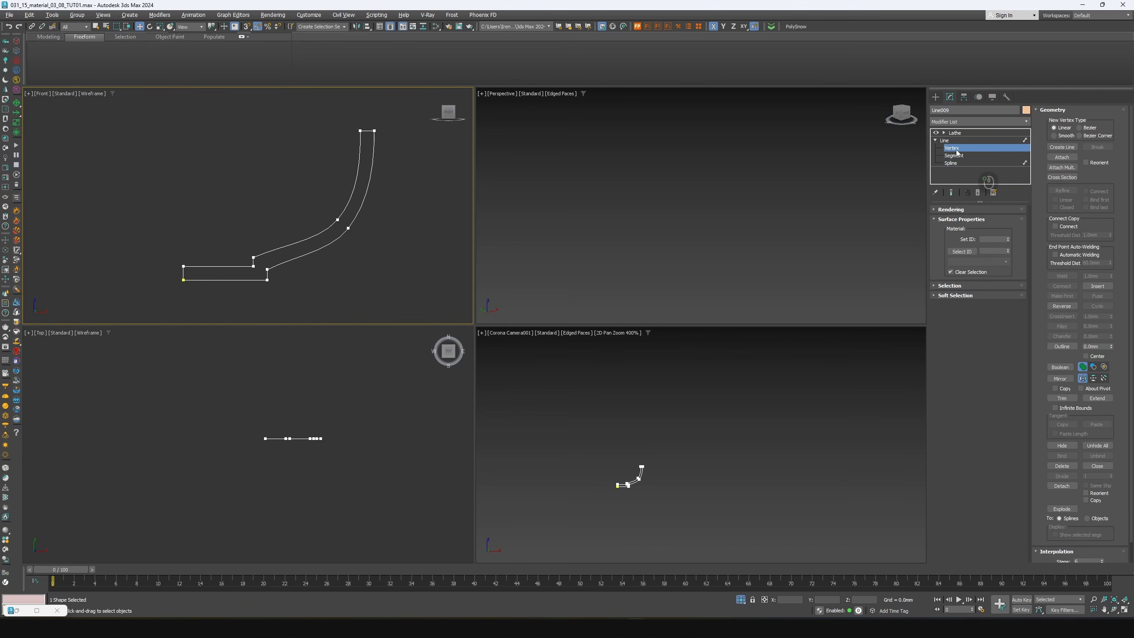
scroll(285, 295, up, 3)
scroll(273, 283, down, 2)
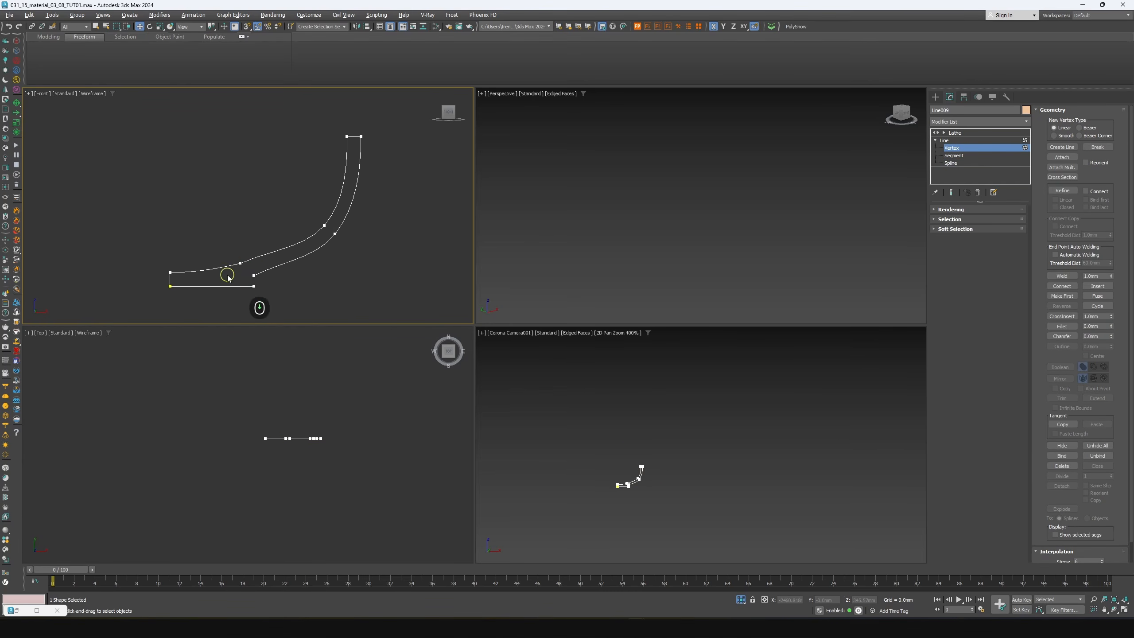
scroll(281, 262, up, 3)
drag(202, 273, 192, 261)
right_click(191, 261)
click(168, 218)
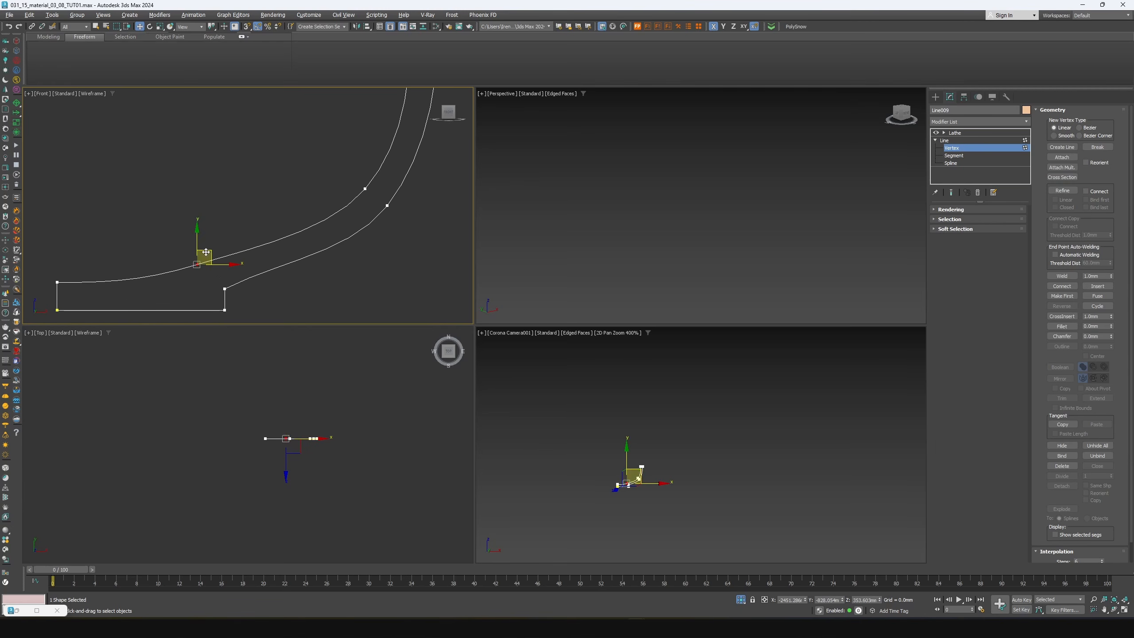
Move the inner rim vertex of the profile outward to thin the bowl's lip
scroll(323, 216, down, 2)
scroll(324, 216, up, 2)
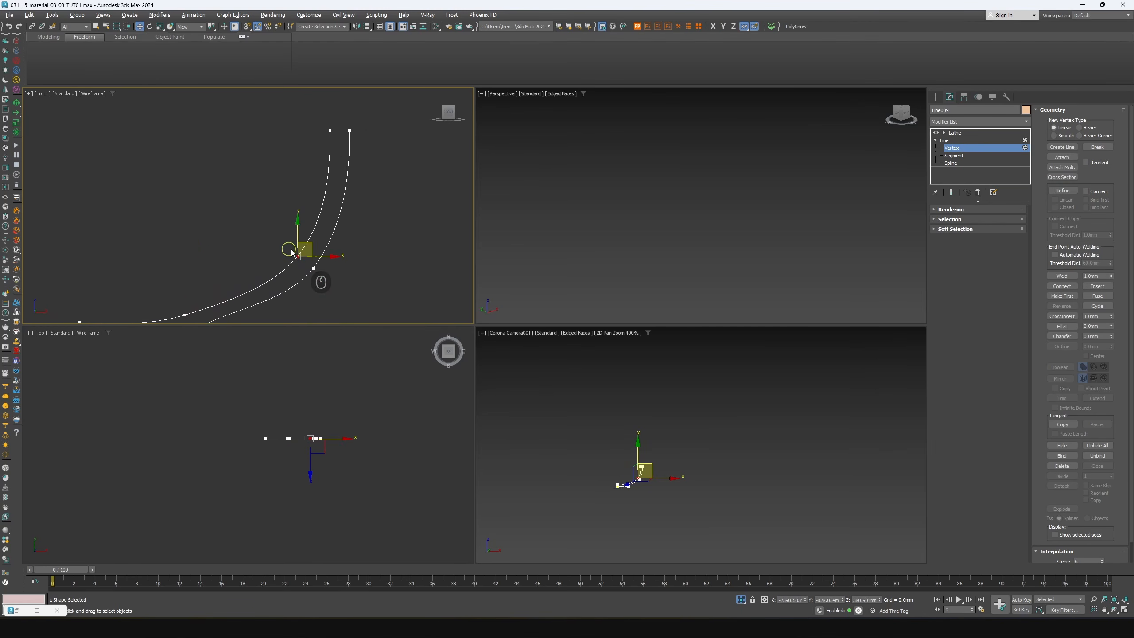
scroll(344, 132, up, 2)
click(343, 131)
drag(344, 131, 351, 132)
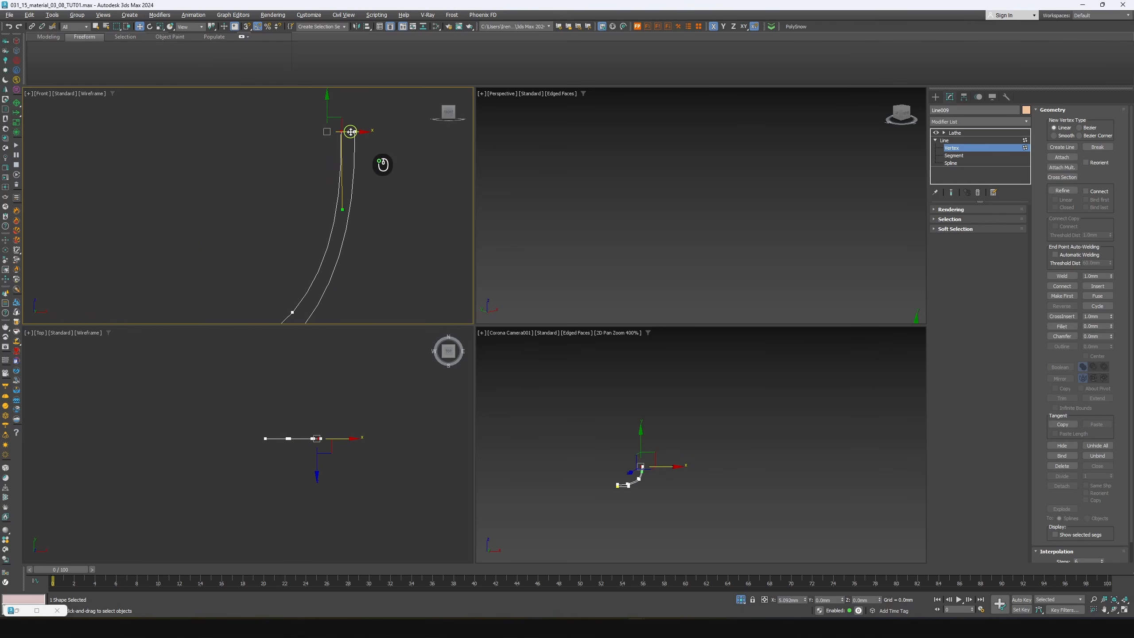
Return to the bowl's Lathe modifier and set its segments to 32
click(961, 141)
click(960, 133)
scroll(625, 484, up, 1)
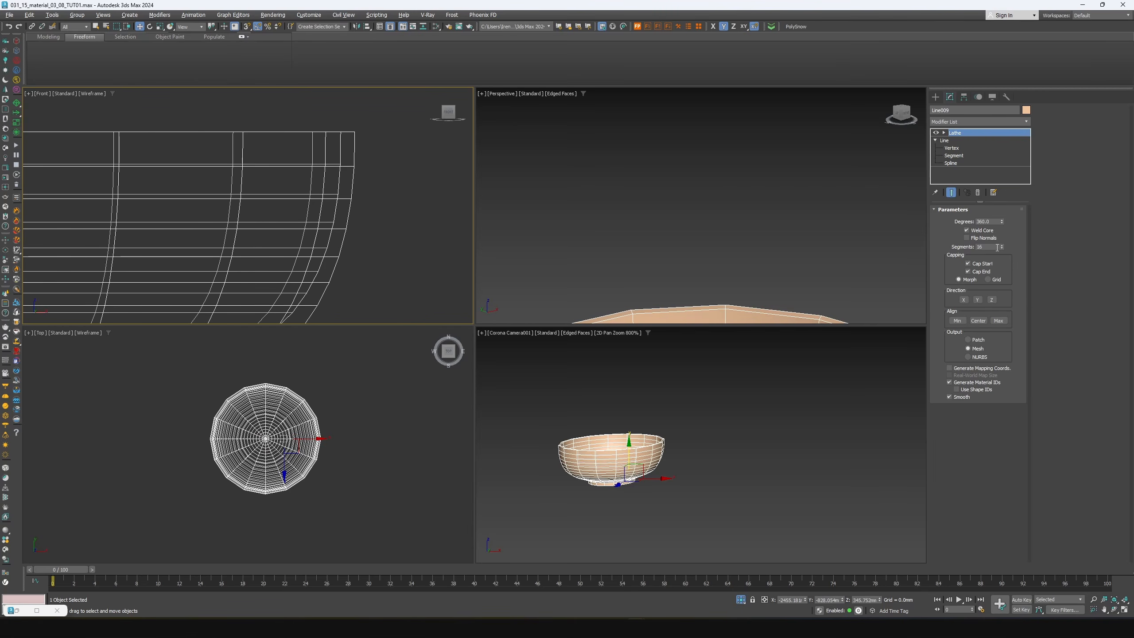
text(24)
key(Return)
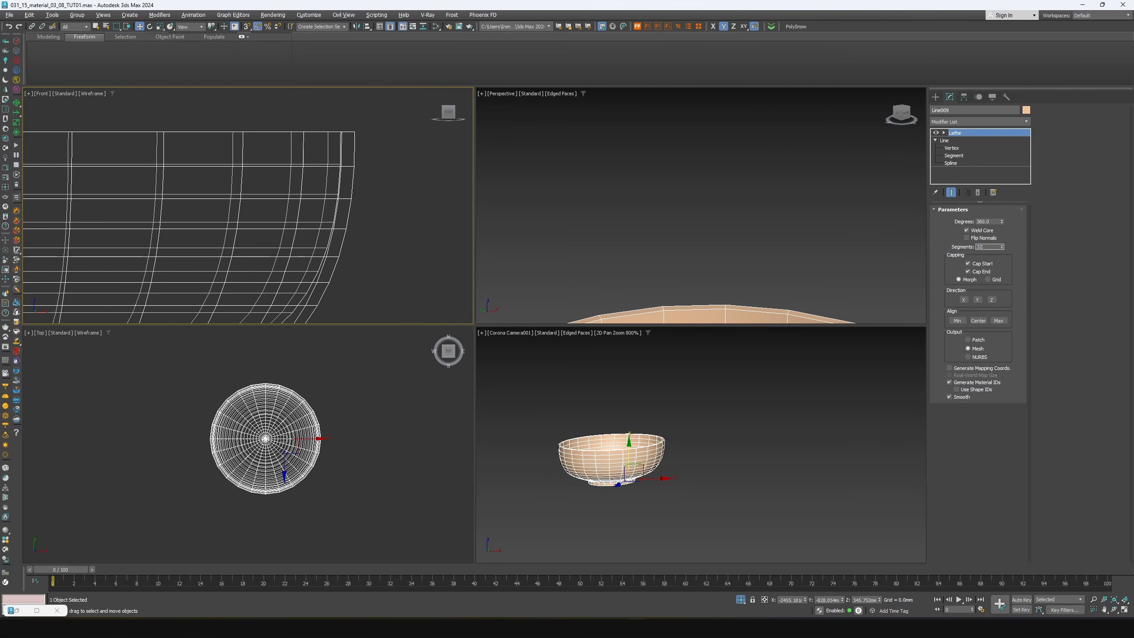
text(32)
key(Return)
Add a Chamfer modifier to the bowl with an amount of 1.8 mm
click(961, 121)
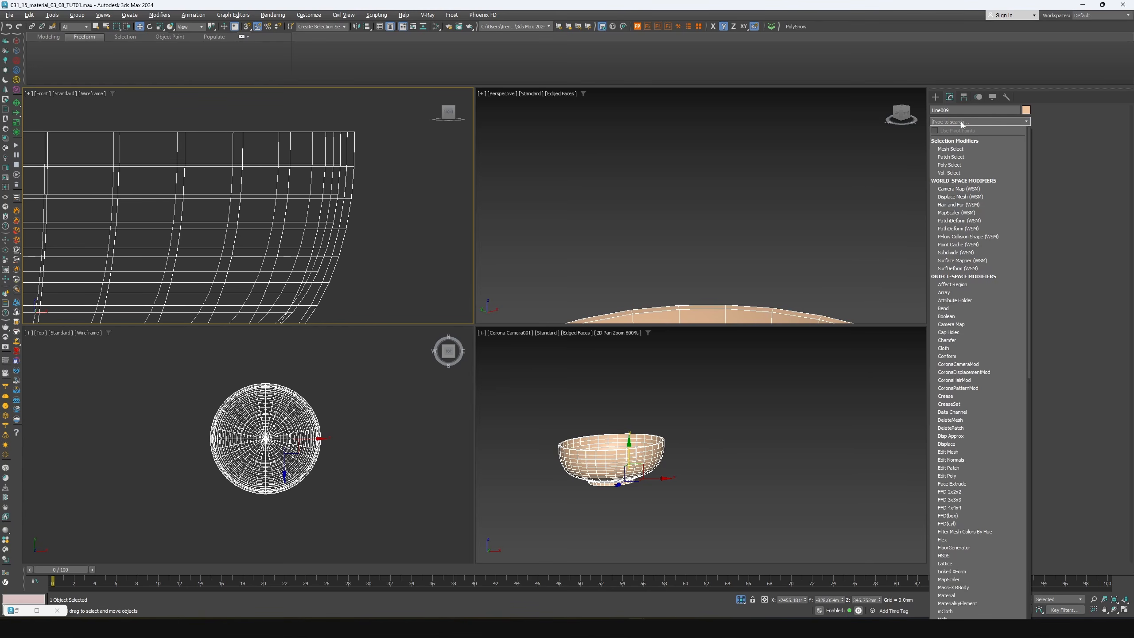
text(ch)
click(941, 142)
middle_drag(694, 315, 681, 203)
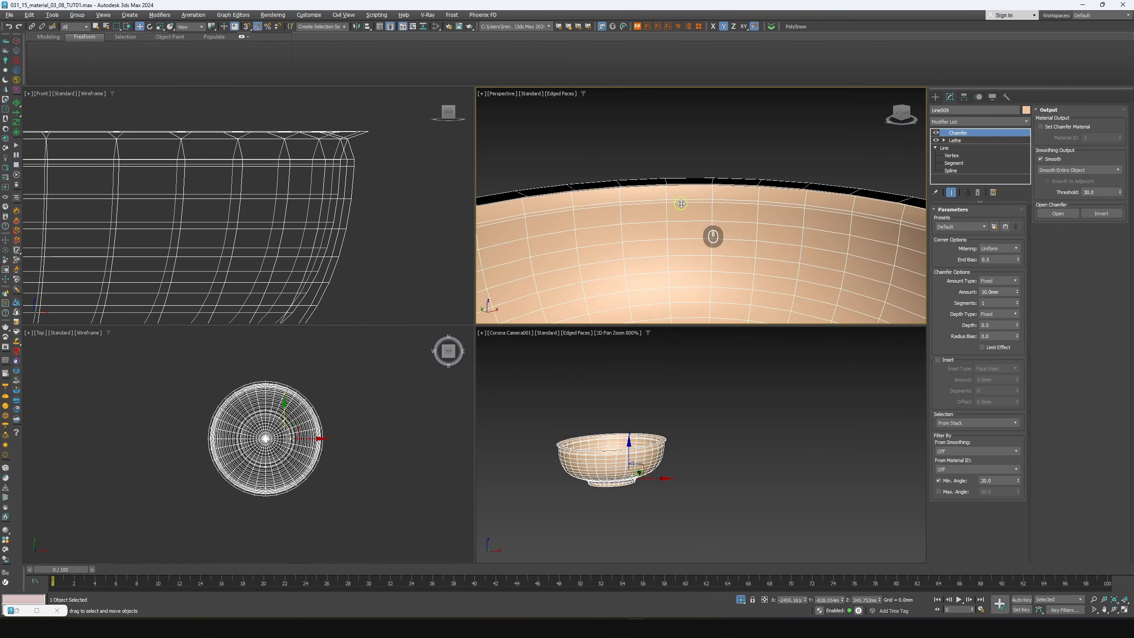
scroll(681, 204, down, 10)
scroll(687, 225, up, 8)
drag(1017, 294, 1002, 345)
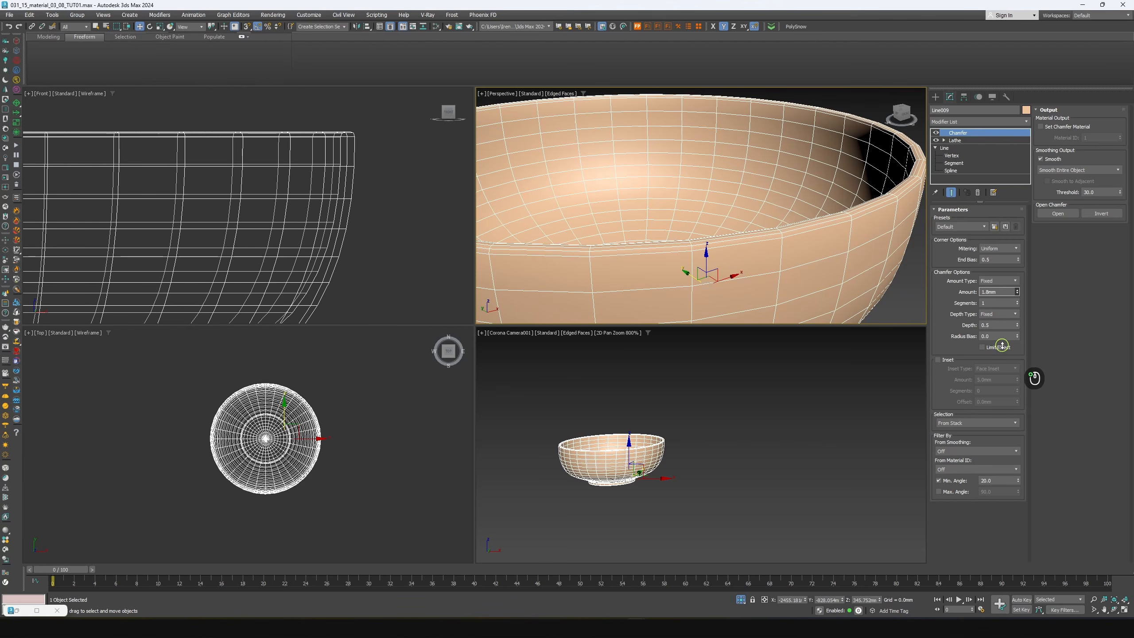
End isolation and clone the bowl as an independent copy onto the rectangular coffee table beside the sofa
right_click(610, 380)
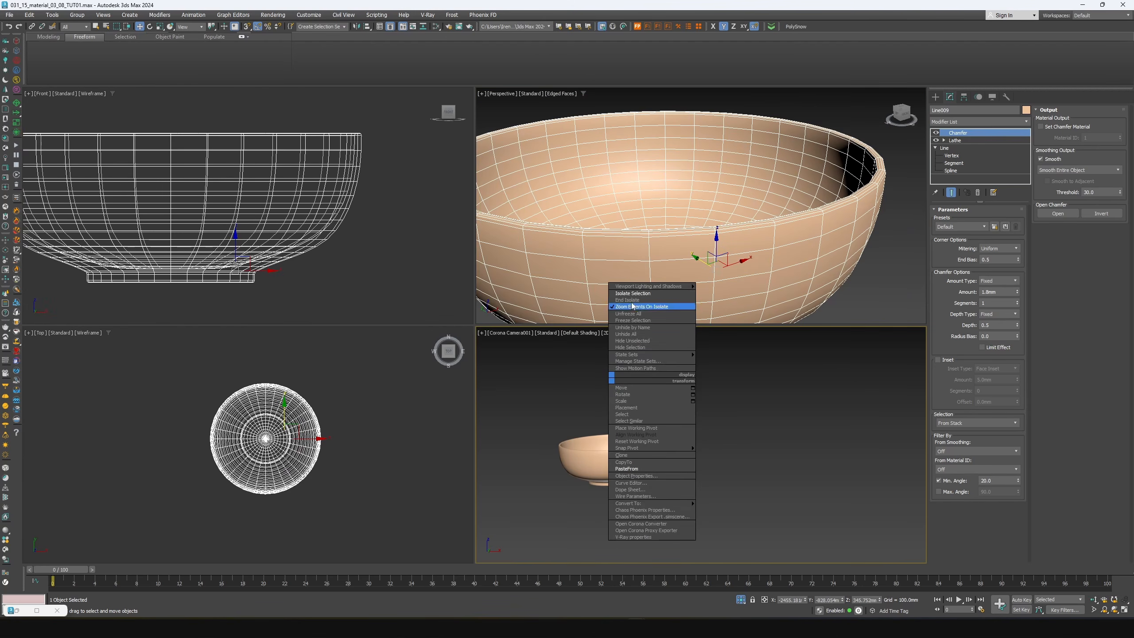
click(632, 303)
shift+drag(145, 380, 300, 386)
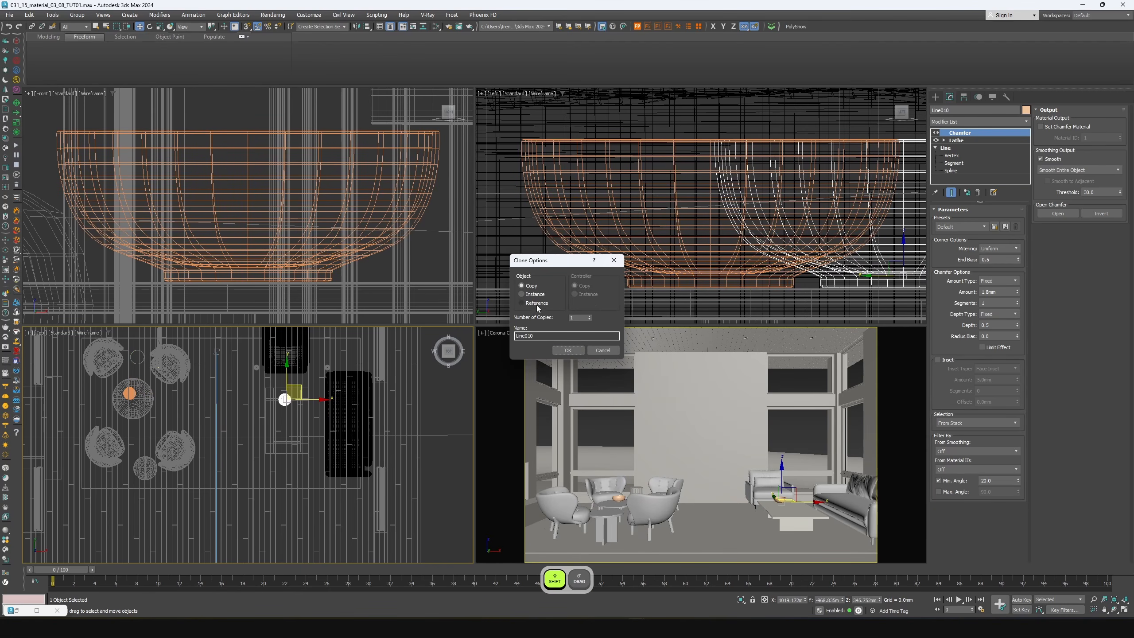
click(565, 350)
key(alt+w)
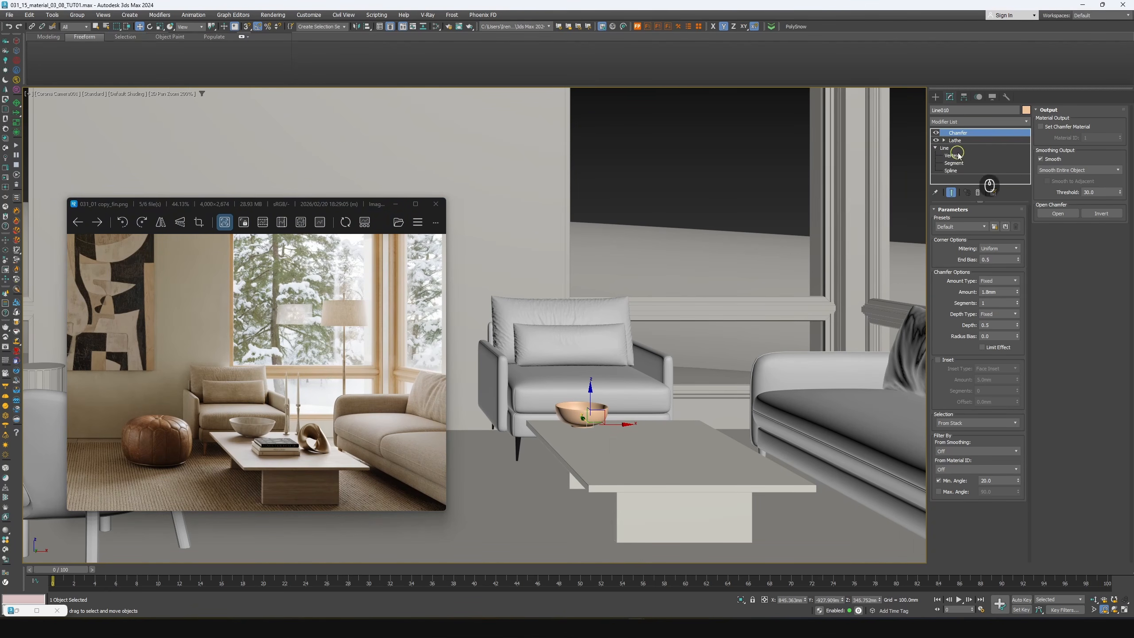
Move the copied bowl's rim vertices outward to widen its opening
click(952, 155)
key(alt+w)
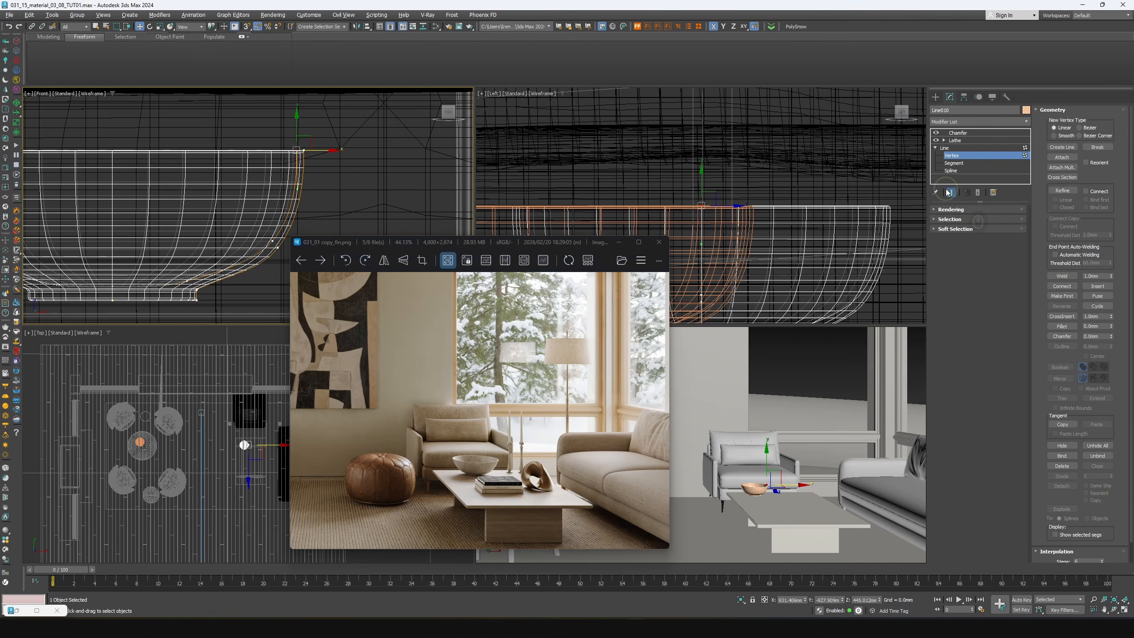
scroll(250, 184, down, 5)
drag(334, 157, 350, 156)
Scale up the copied bowl's profile spline and raise the whole bowl slightly
click(952, 170)
click(261, 238)
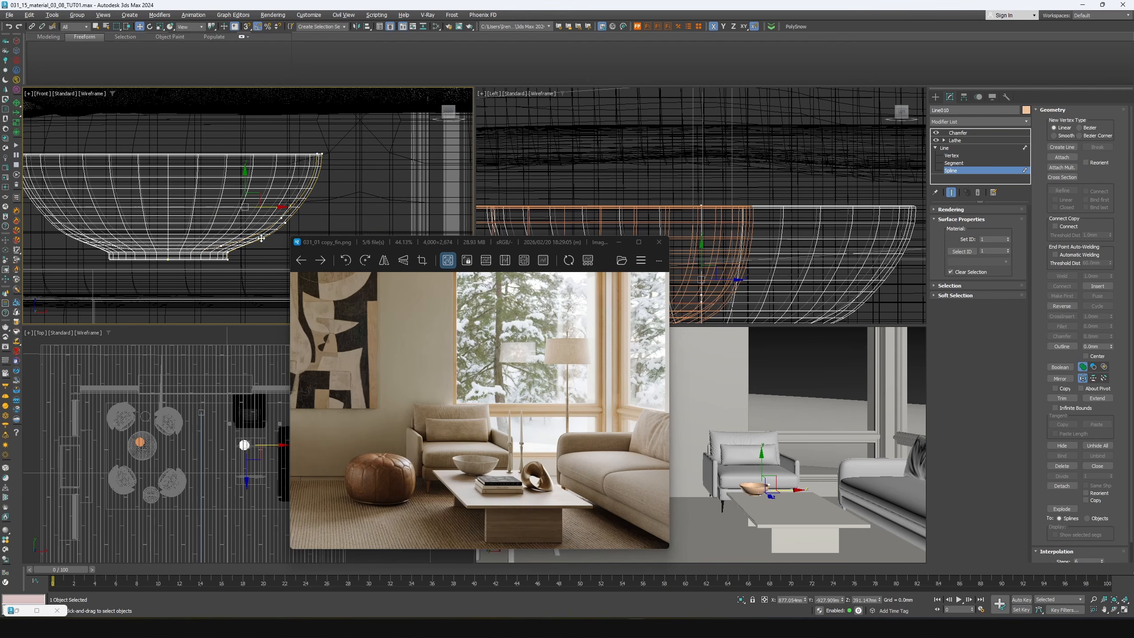
key(r)
drag(262, 238, 261, 188)
click(946, 148)
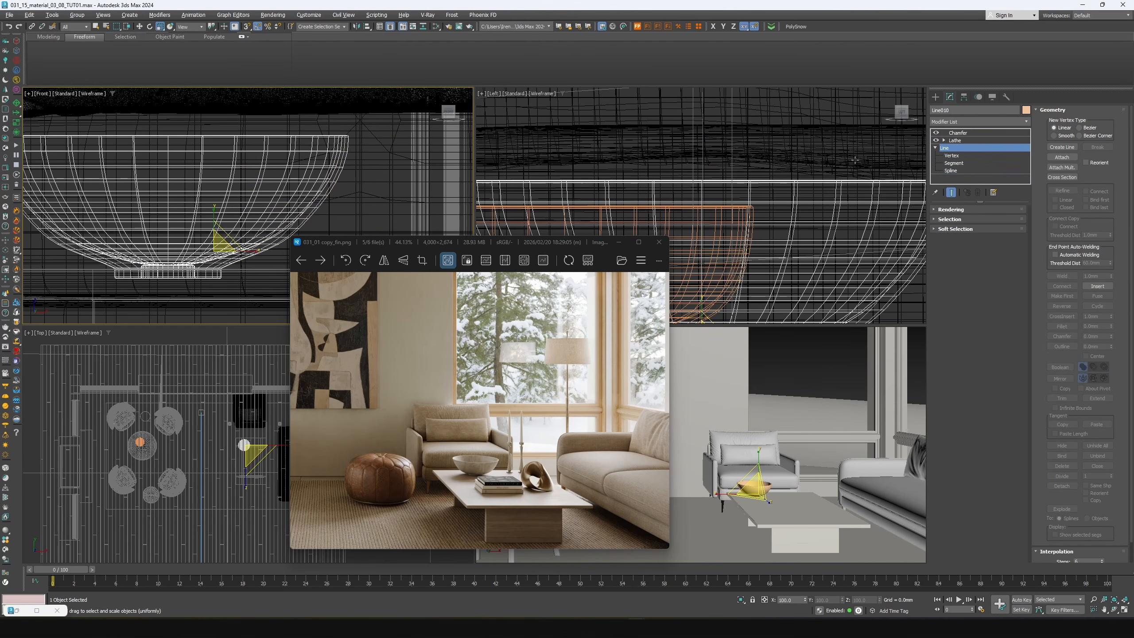
middle_drag(227, 217, 228, 217)
key(w)
drag(217, 231, 219, 222)
Remove the Chamfer modifier from the copied bowl
click(960, 141)
click(961, 134)
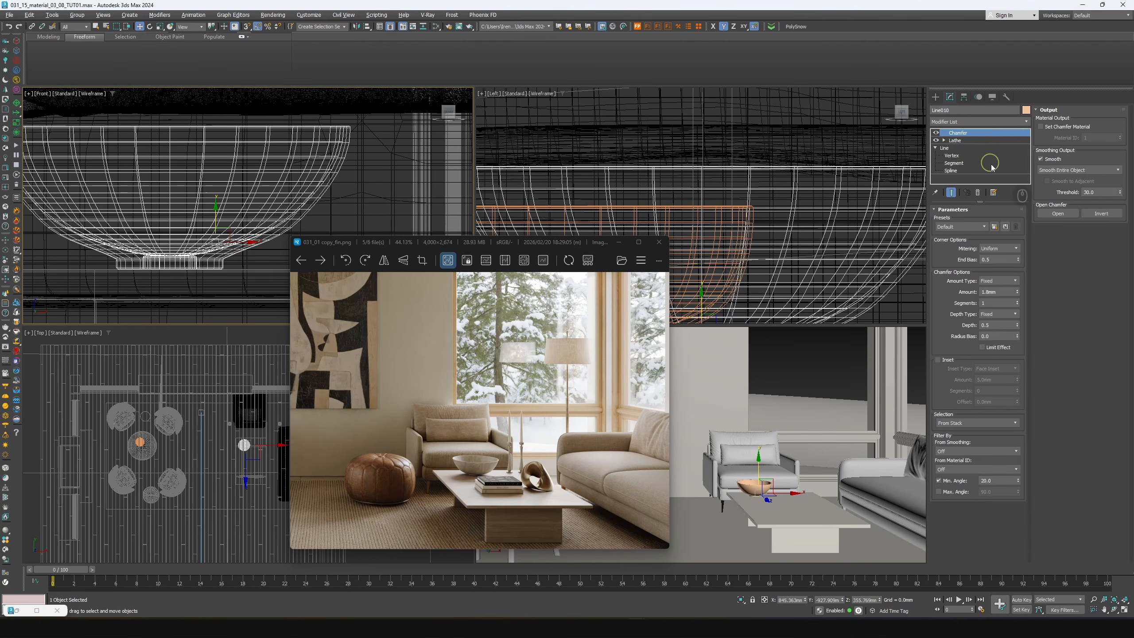
click(977, 194)
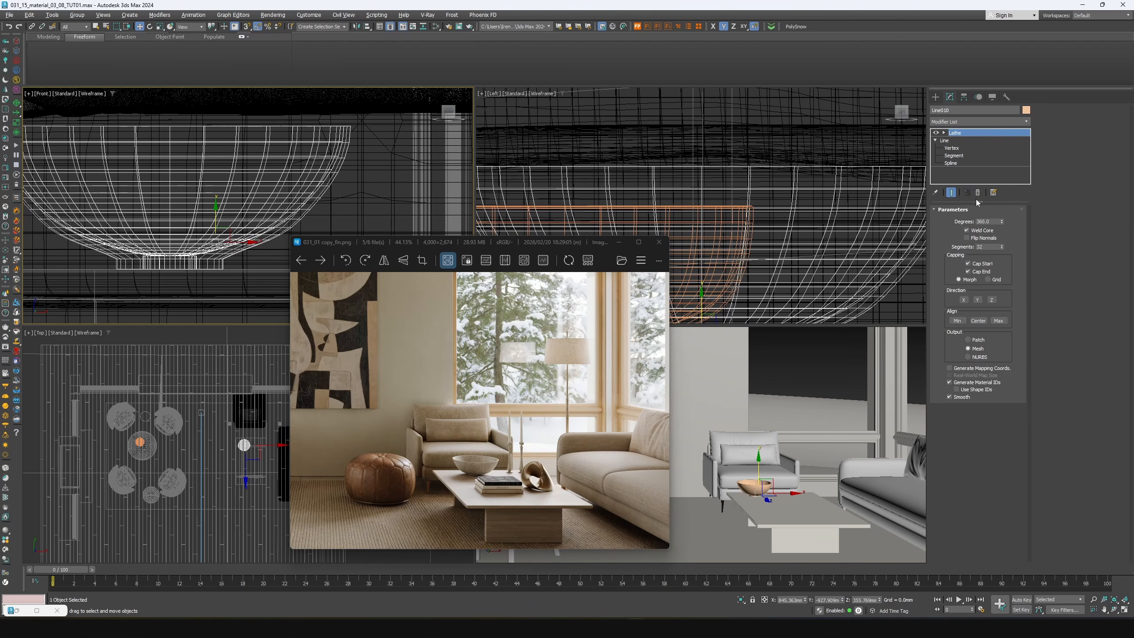
Set the copied bowl's Lathe direction to Y with Min alignment and shift the bowl further onto the coffee table
click(937, 133)
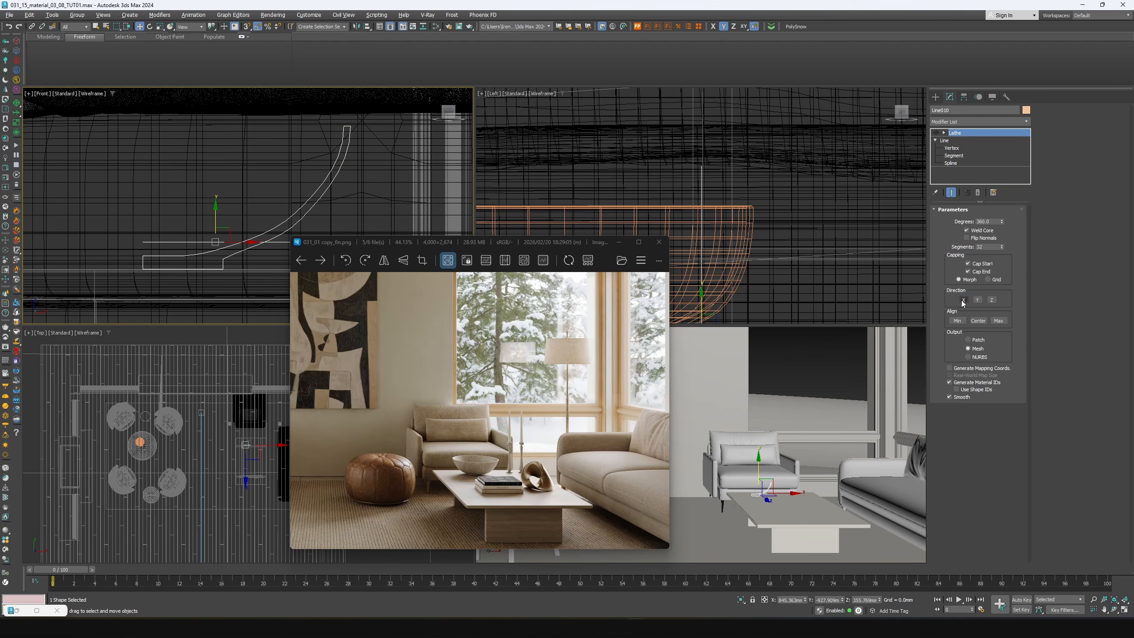
click(937, 133)
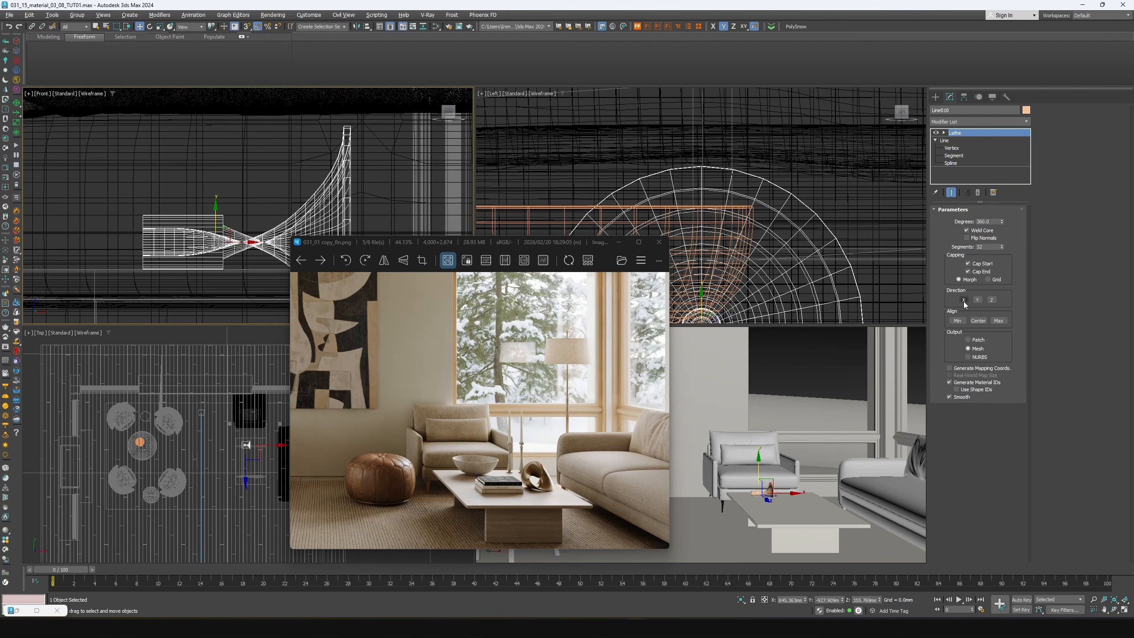
click(980, 301)
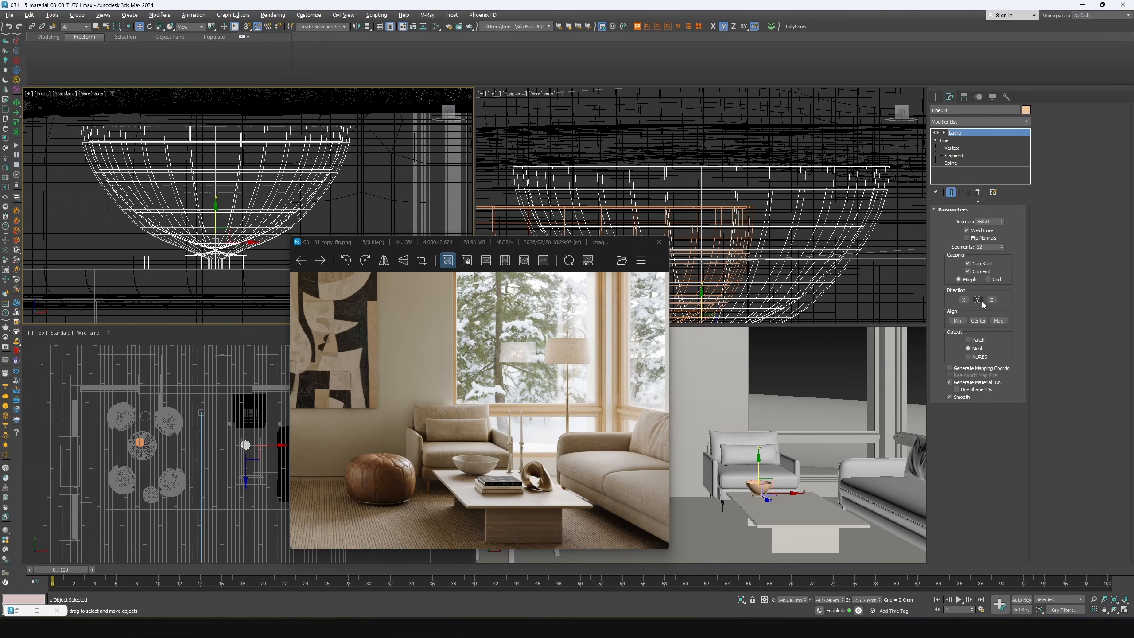
click(961, 325)
drag(783, 492, 794, 488)
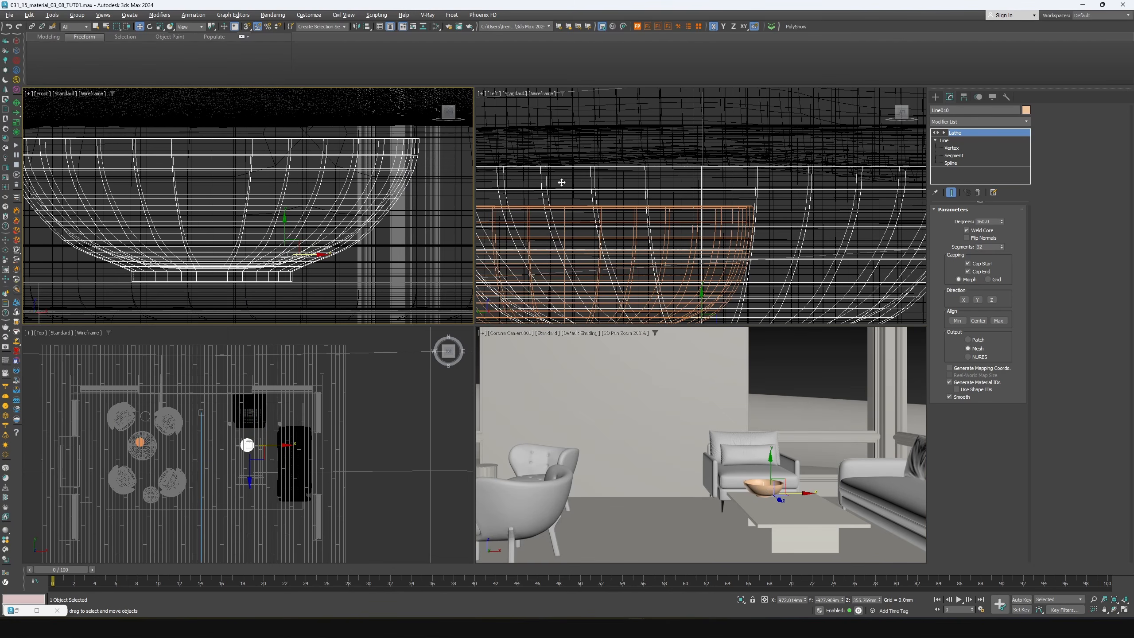
Add a Chamfer modifier to the copied bowl with an amount of 2.3 mm
click(980, 121)
text(CH)
click(955, 144)
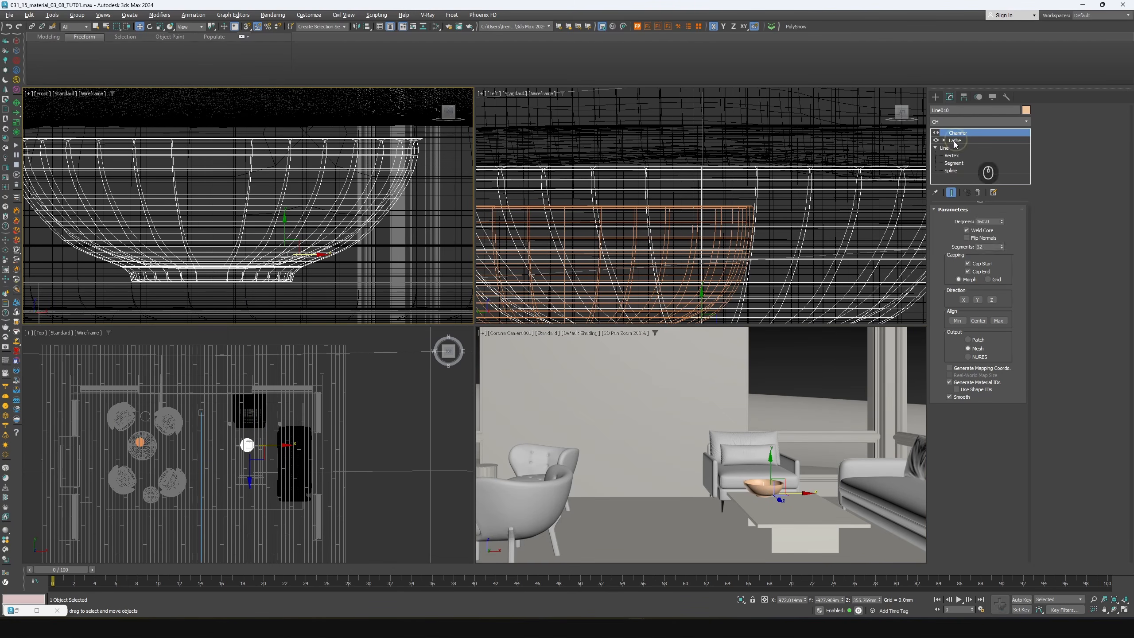
mouse_move(760, 226)
alt+middle_down()
mouse_move(762, 265)
mouse_move(764, 244)
alt+middle_up()
key(z)
key(p)
key(F3)
scroll(764, 245, up, 2)
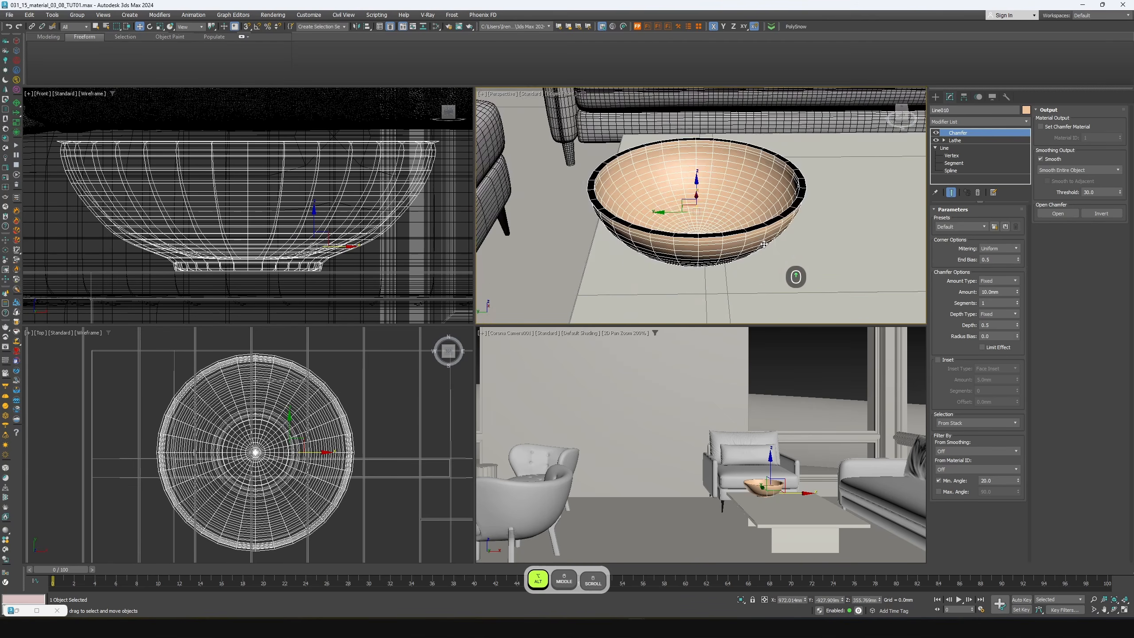
scroll(764, 244, up, 3)
drag(1018, 292, 1016, 320)
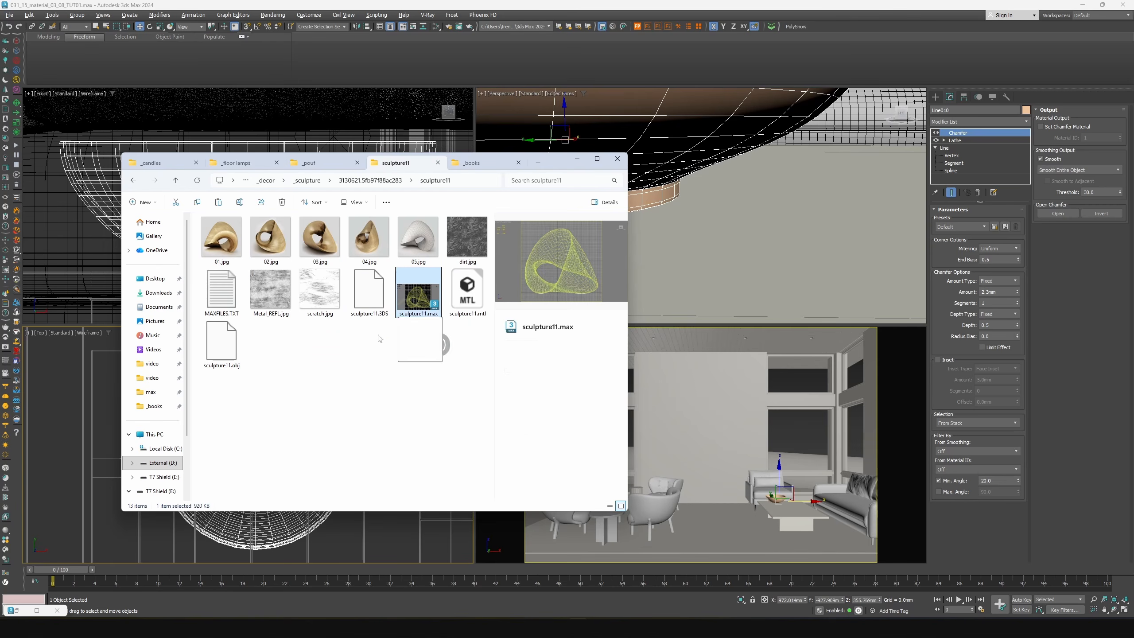
Merge sculpture11.max into the scene and move the sculpture over to the coffee table
drag(418, 291, 83, 451)
click(90, 467)
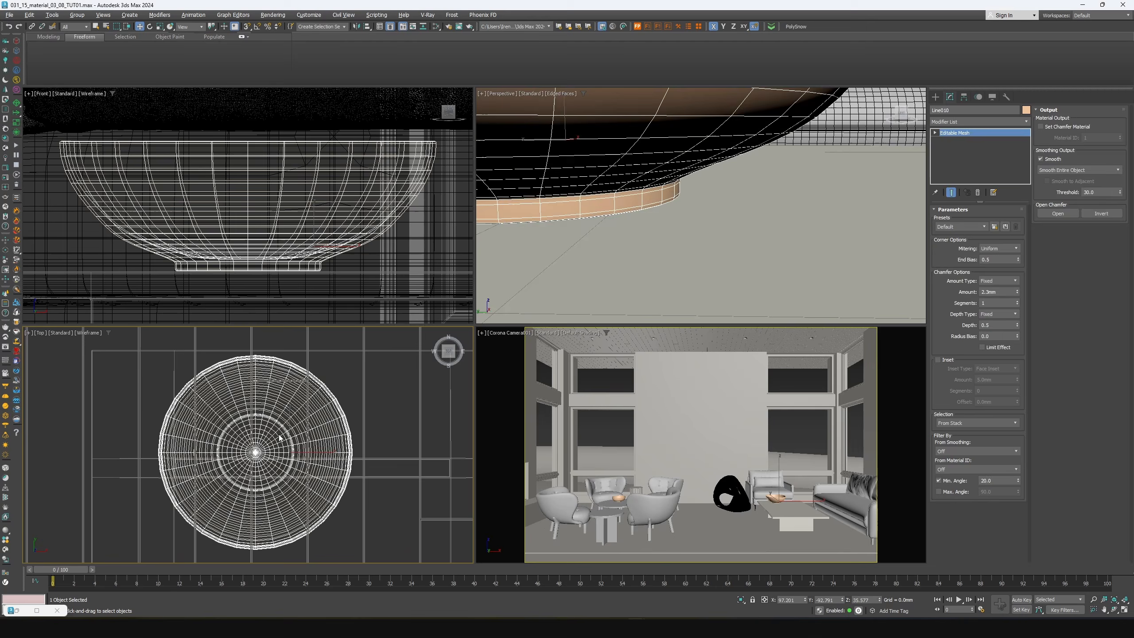
click(320, 435)
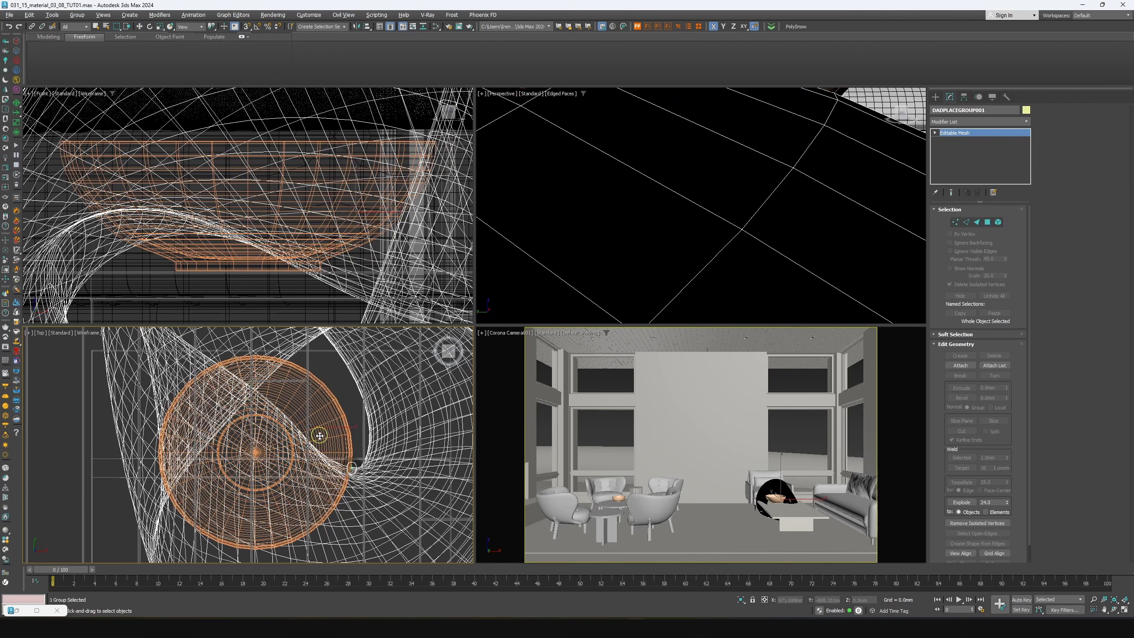
scroll(342, 441, down, 12)
middle_drag(350, 434, 314, 376)
scroll(313, 376, up, 2)
drag(314, 375, 296, 457)
Scale the sculpture down to table-decor size and raise it to the height of the coffee table's top
key(r)
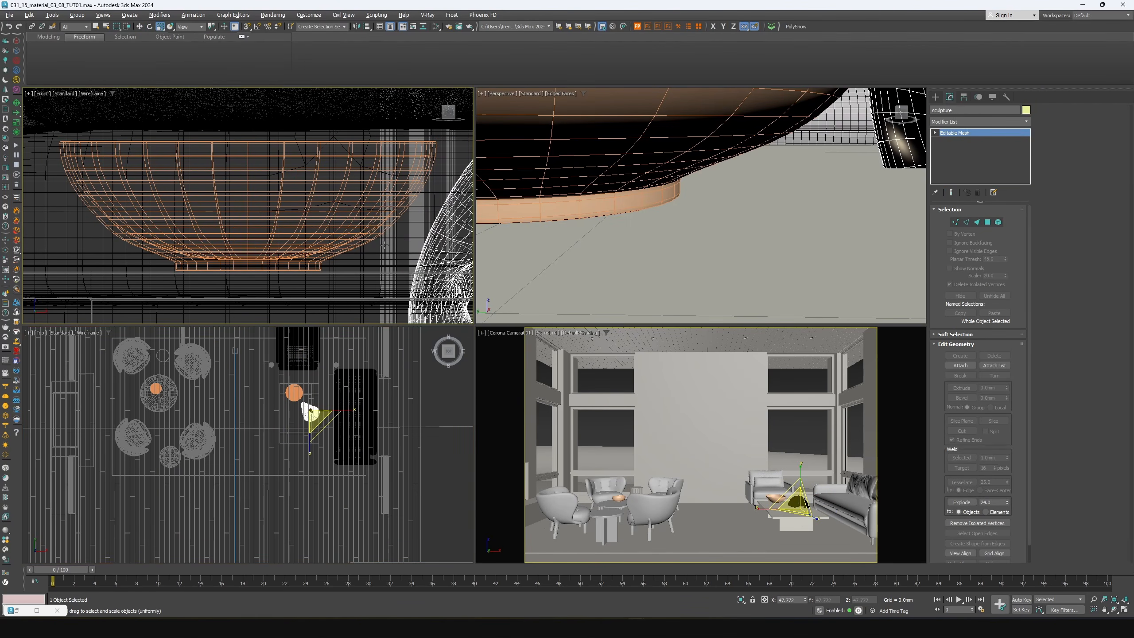
scroll(318, 242, down, 10)
scroll(360, 250, up, 6)
key(w)
drag(318, 215, 319, 134)
mouse_move(313, 153)
mouse_down()
mouse_move(306, 177)
mouse_move(297, 157)
mouse_up()
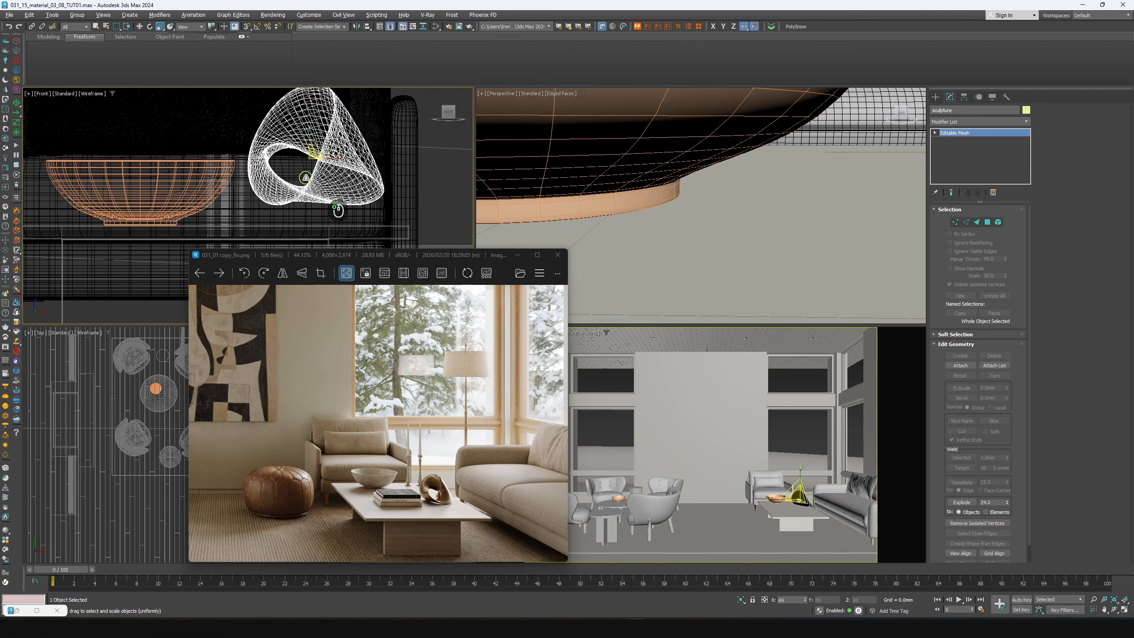
Lower the sculpture onto the coffee table's top and shift it toward the table's front edge
key(w)
scroll(143, 420, down, 2)
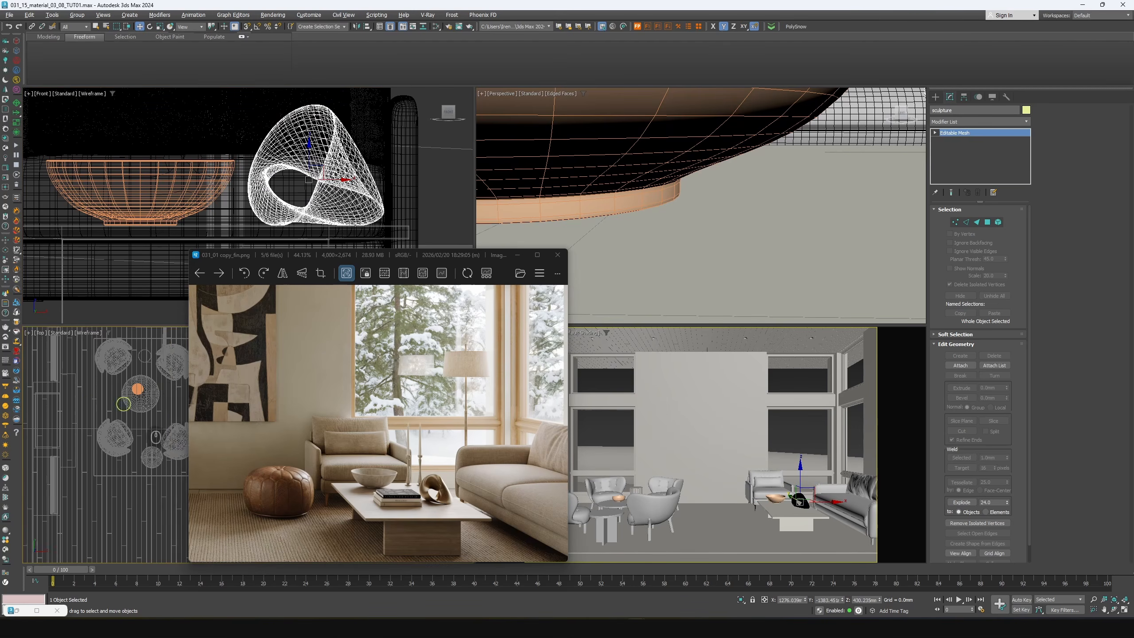
scroll(96, 428, up, 8)
mouse_move(170, 416)
middle_down()
mouse_move(96, 427)
mouse_move(58, 454)
middle_up()
drag(106, 388, 110, 425)
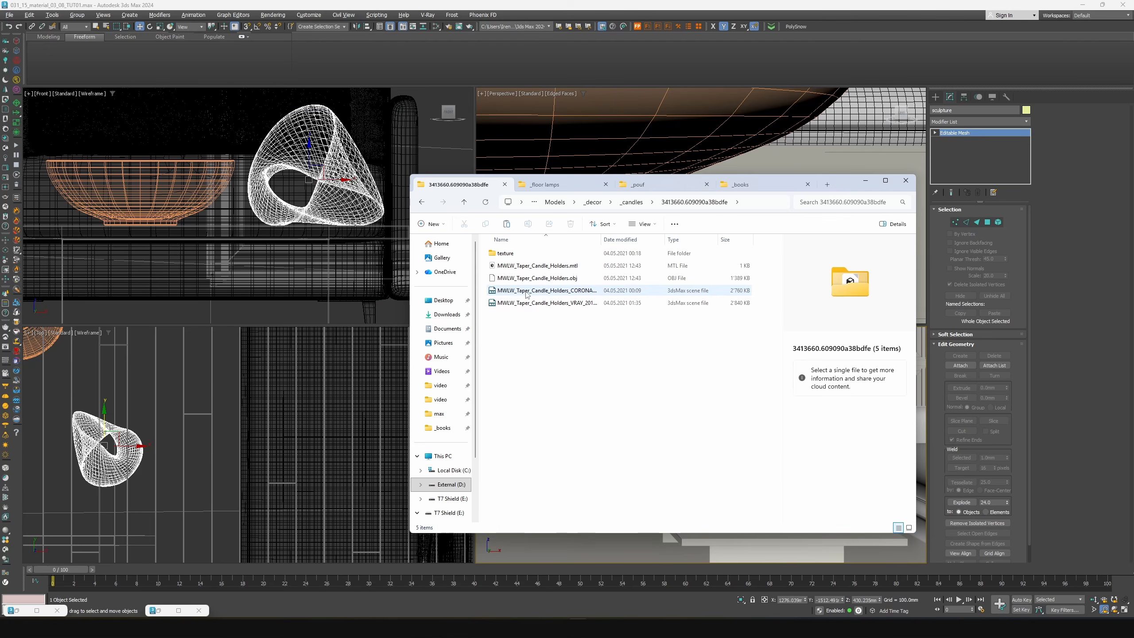
Merge the Corona version of the MWLW_Taper_Candle_Holders scene file and isolate the imported candle holders
drag(550, 289, 184, 412)
click(227, 433)
scroll(386, 254, down, 5)
middle_drag(336, 268, 276, 264)
right_click(274, 209)
click(319, 135)
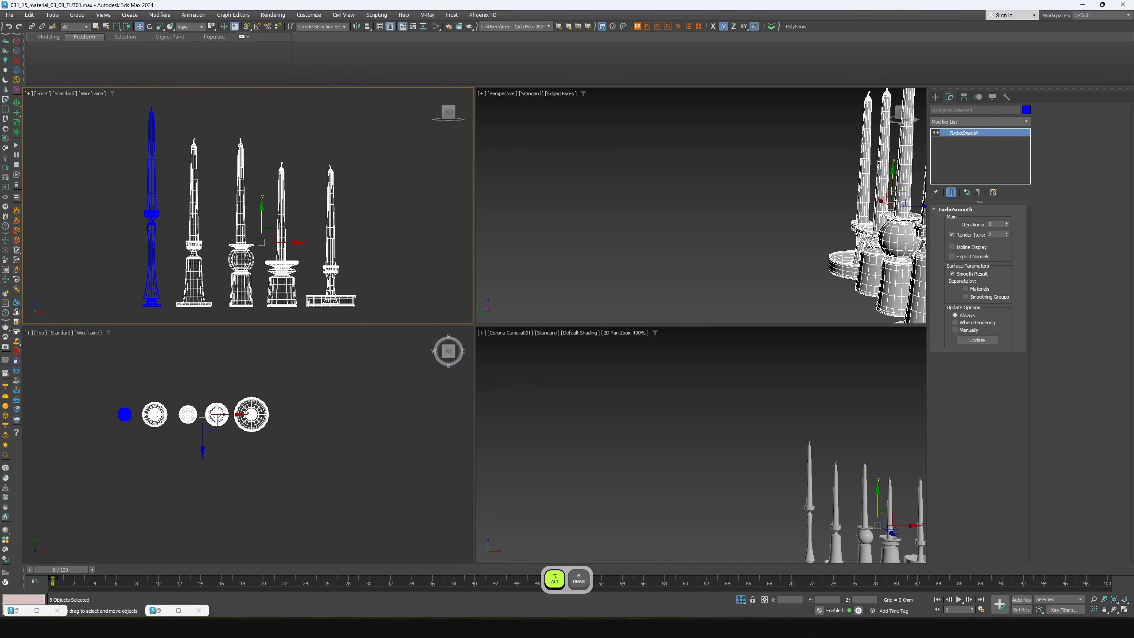
Delete all candle holders except the tallest, group its parts as CANDLE, and leave isolation
key(Delete)
drag(109, 183, 223, 200)
key(ctrl+g)
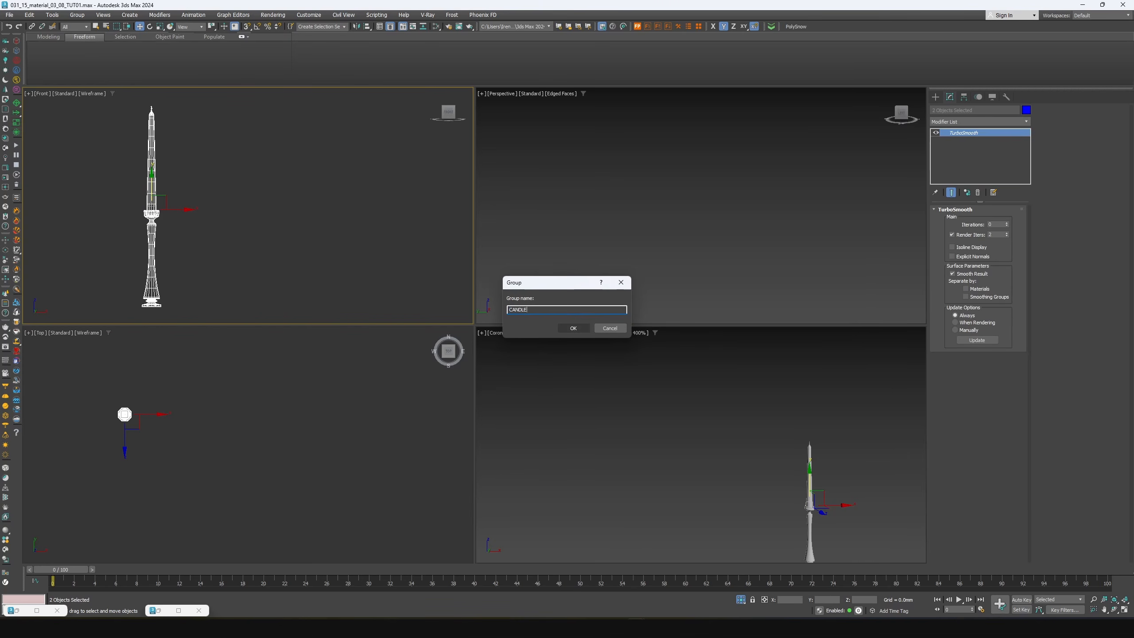
key(Return)
right_click(303, 378)
click(335, 295)
Move the CANDLE group to the coffee table and raise it so its base rests on the tabletop
middle_drag(178, 419, 319, 451)
drag(279, 440, 264, 387)
scroll(243, 340, up, 2)
middle_drag(80, 192, 246, 220)
drag(238, 207, 233, 101)
scroll(237, 218, up, 6)
middle_drag(241, 251, 261, 234)
drag(261, 233, 260, 255)
middle_drag(259, 255, 226, 280)
Shift the candle holder to the side of the bowl following the reference image and clone it as a copy beside itself
middle_drag(276, 402, 279, 405)
drag(278, 405, 342, 403)
click(635, 622)
middle_drag(324, 412, 324, 414)
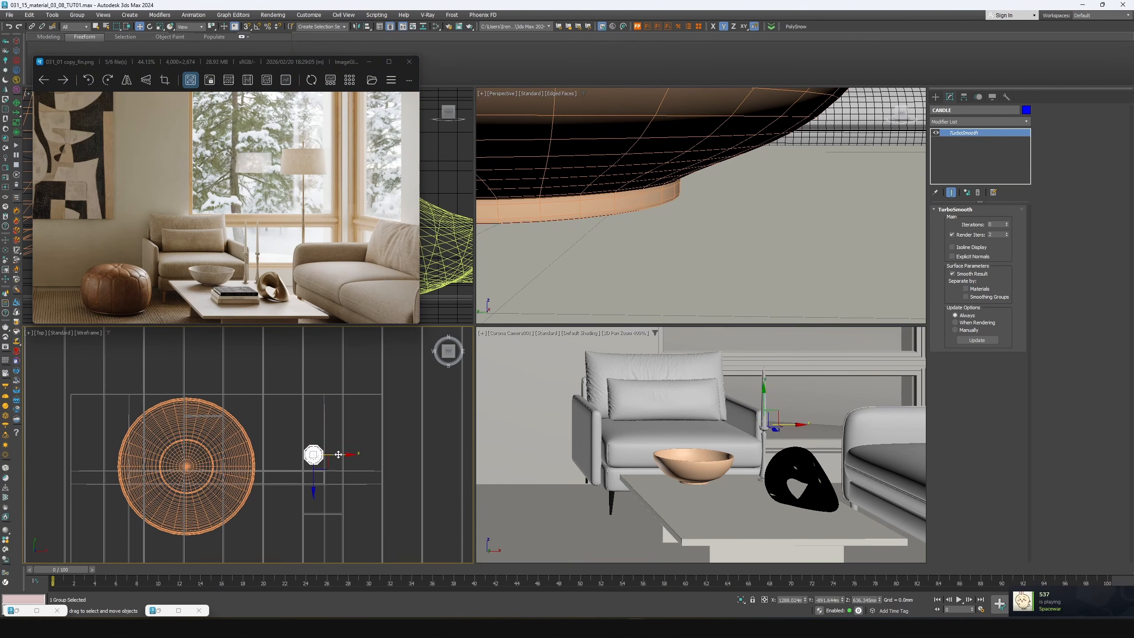
mouse_move(338, 455)
mouse_down()
mouse_move(327, 455)
mouse_move(362, 454)
mouse_up()
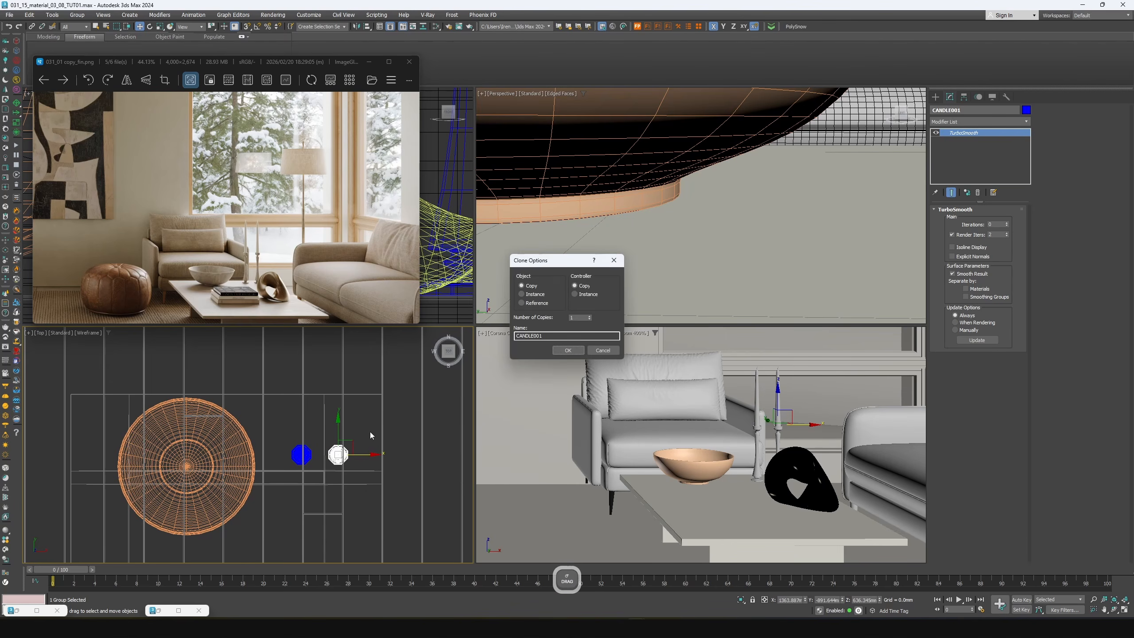
click(568, 351)
Shift the sculpture away from the bowl and adjust the placement and spacing of the two candle holders behind it
click(791, 480)
mouse_move(791, 482)
mouse_down()
mouse_move(804, 494)
mouse_move(831, 490)
mouse_up()
click(757, 429)
ctrl+click(778, 429)
mouse_move(793, 428)
mouse_down()
mouse_move(775, 426)
mouse_move(795, 424)
mouse_up()
click(753, 427)
click(804, 405)
key(F3)
key(F3)
click(774, 428)
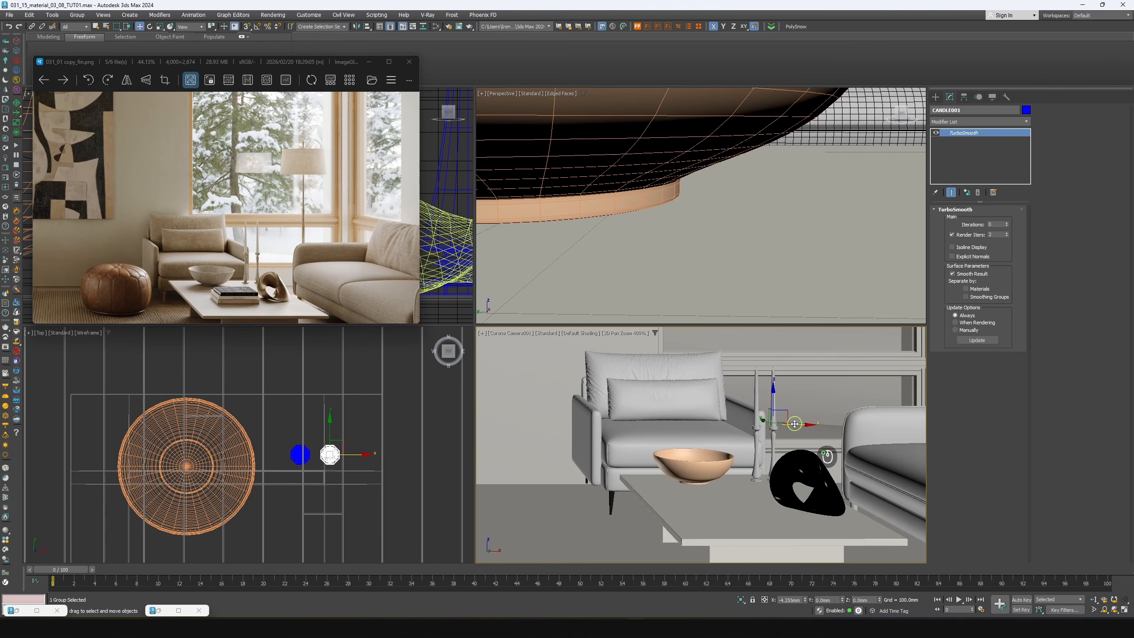
Scale the sculpture down slightly and move the reference image clear of the front view
click(819, 487)
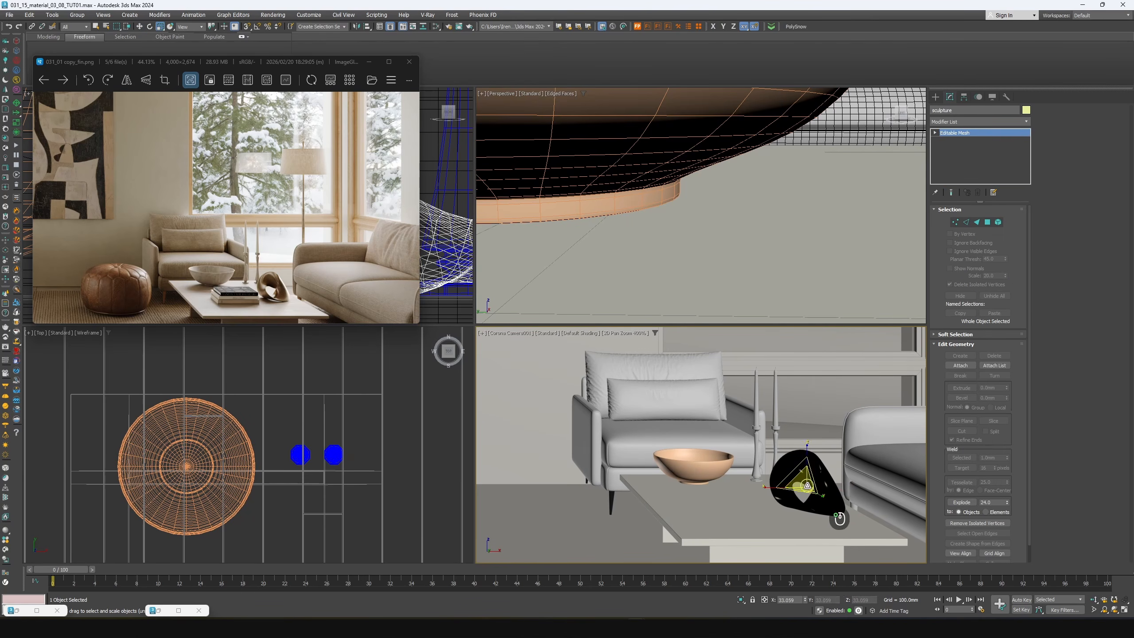
drag(807, 485, 808, 498)
middle_click(359, 469)
drag(356, 62, 807, 60)
middle_click(360, 231)
key(z)
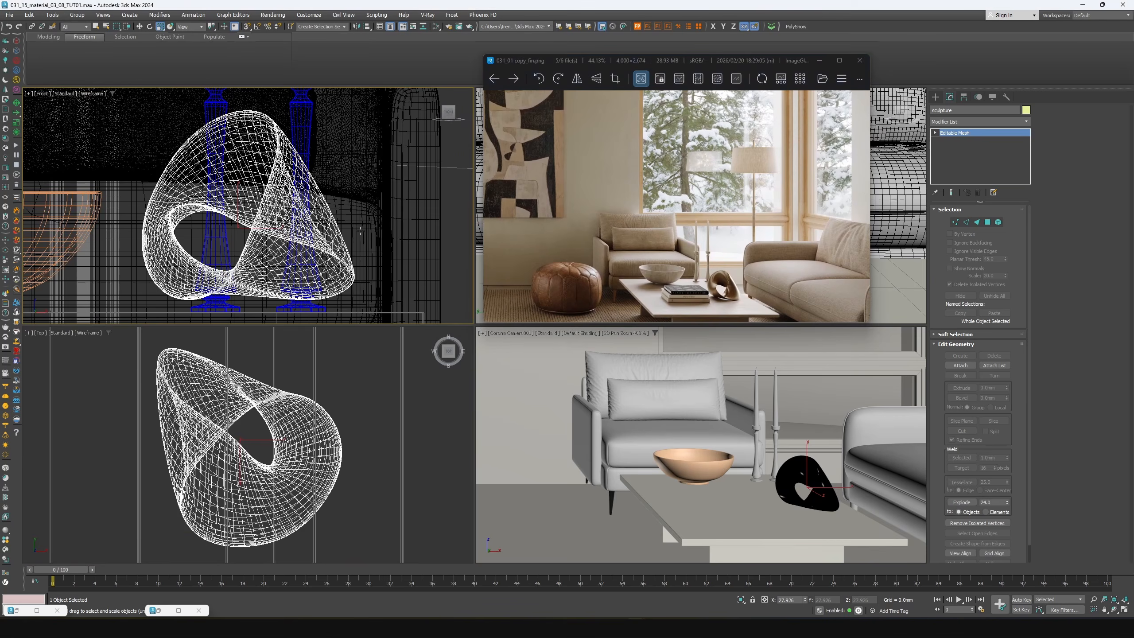
Rest the sculpture on the tabletop, reposition it near the table's edge, and nudge the copied candle holder behind it
scroll(360, 231, down, 2)
key(w)
key(w)
drag(279, 208, 309, 248)
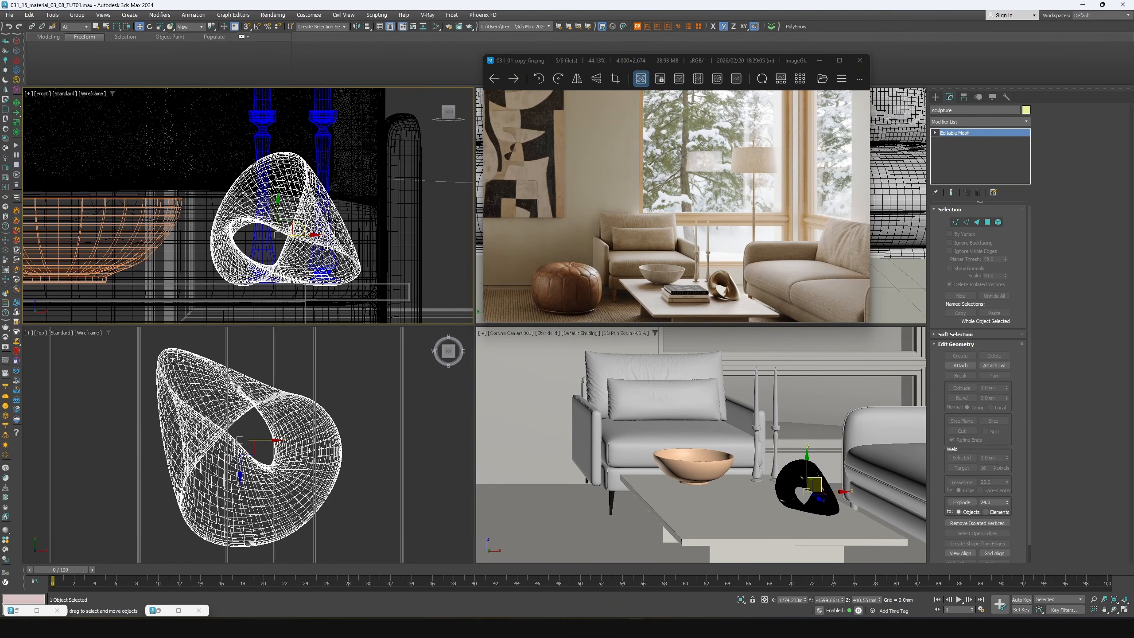
middle_click(805, 487)
drag(797, 487, 830, 491)
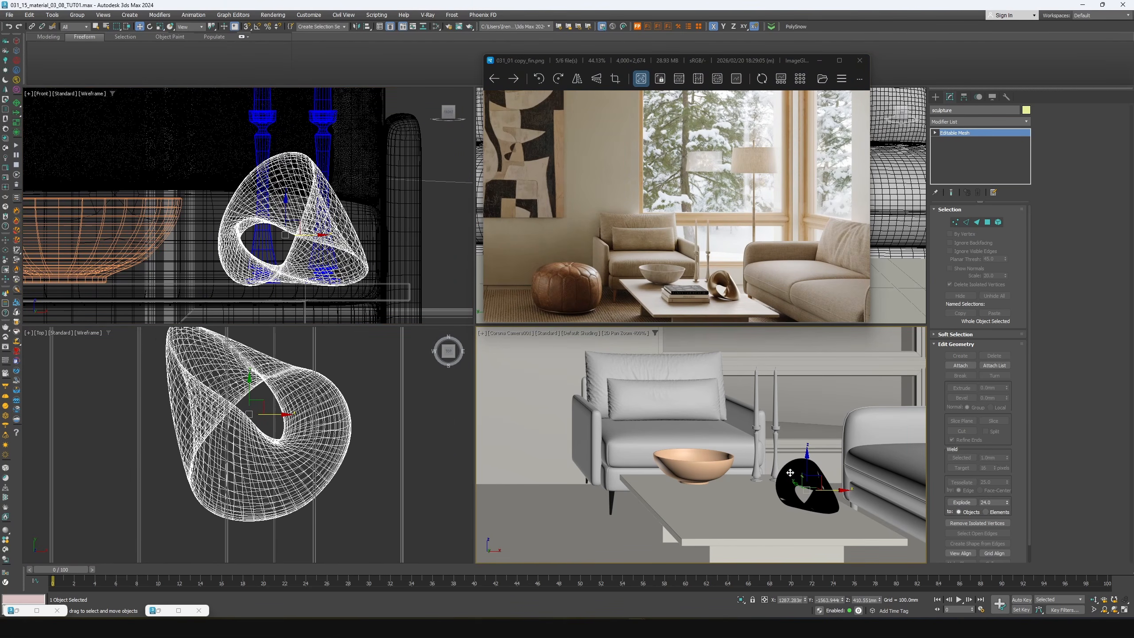
click(776, 428)
drag(792, 424, 800, 431)
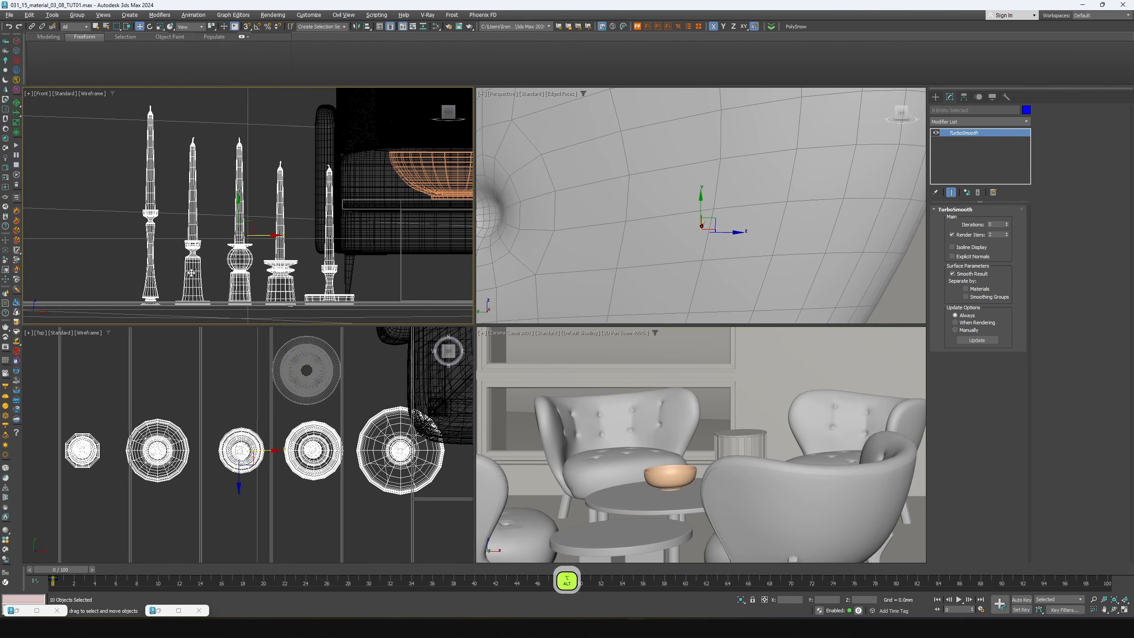
Keep only the second tallest candle holder of the newly merged set and group its parts as CANDLE LOW
alt+click(192, 243)
key(alt+h)
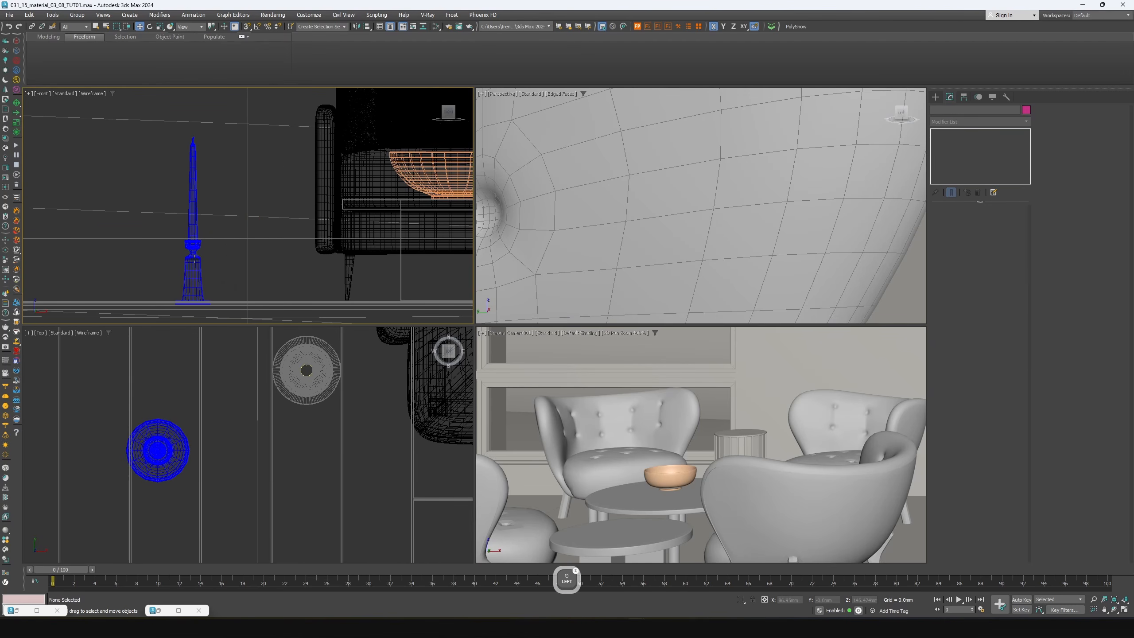
drag(219, 213, 173, 268)
key(ctrl+g)
text(CANDLE LOW)
key(Return)
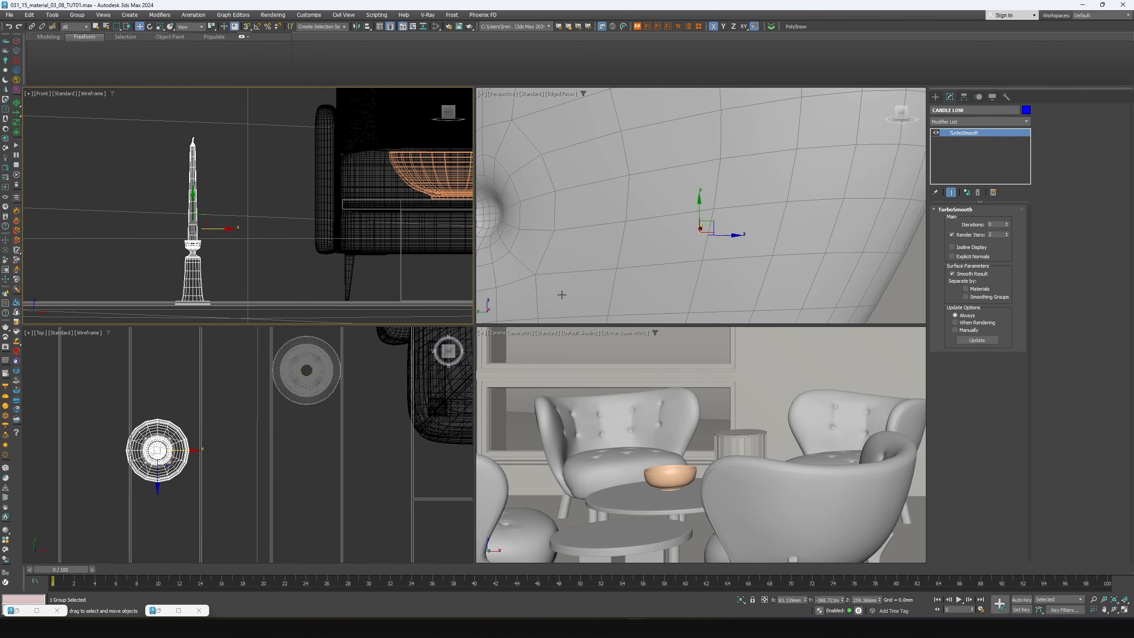
Move the CANDLE LOW group beside the bowl on the round table between the armchairs and raise it onto the tabletop
scroll(247, 431, down, 10)
scroll(243, 435, up, 4)
middle_drag(243, 436, 440, 440)
drag(461, 393, 220, 429)
scroll(233, 241, down, 9)
scroll(189, 236, up, 8)
drag(203, 216, 214, 123)
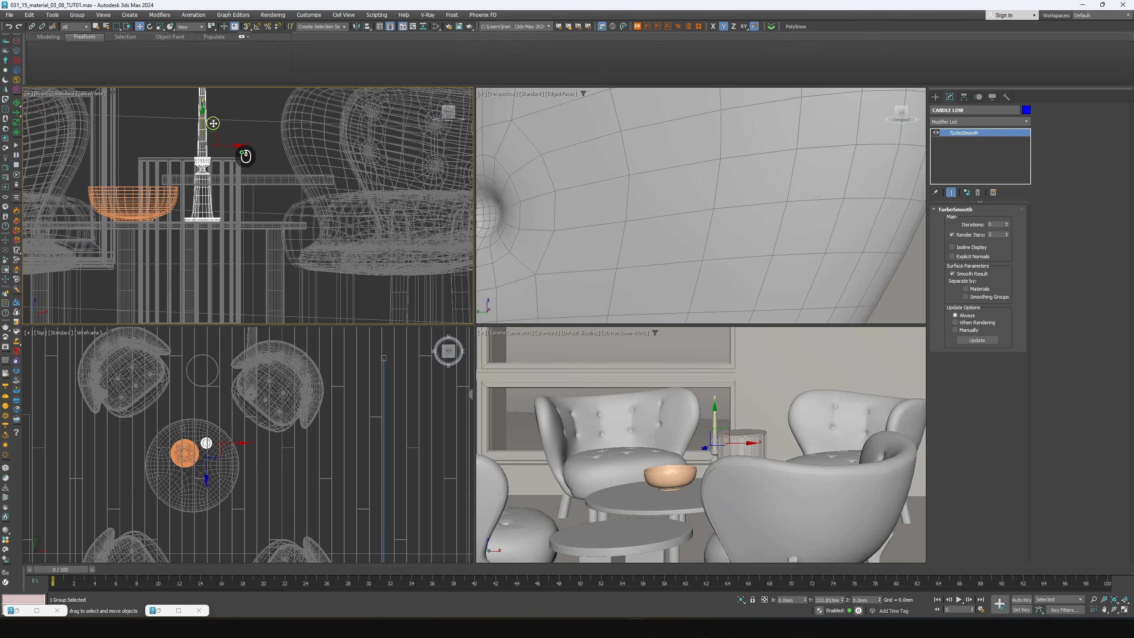
drag(738, 442, 737, 449)
click(696, 628)
click(603, 582)
ctrl+click(748, 445)
alt+click(739, 452)
click(670, 476)
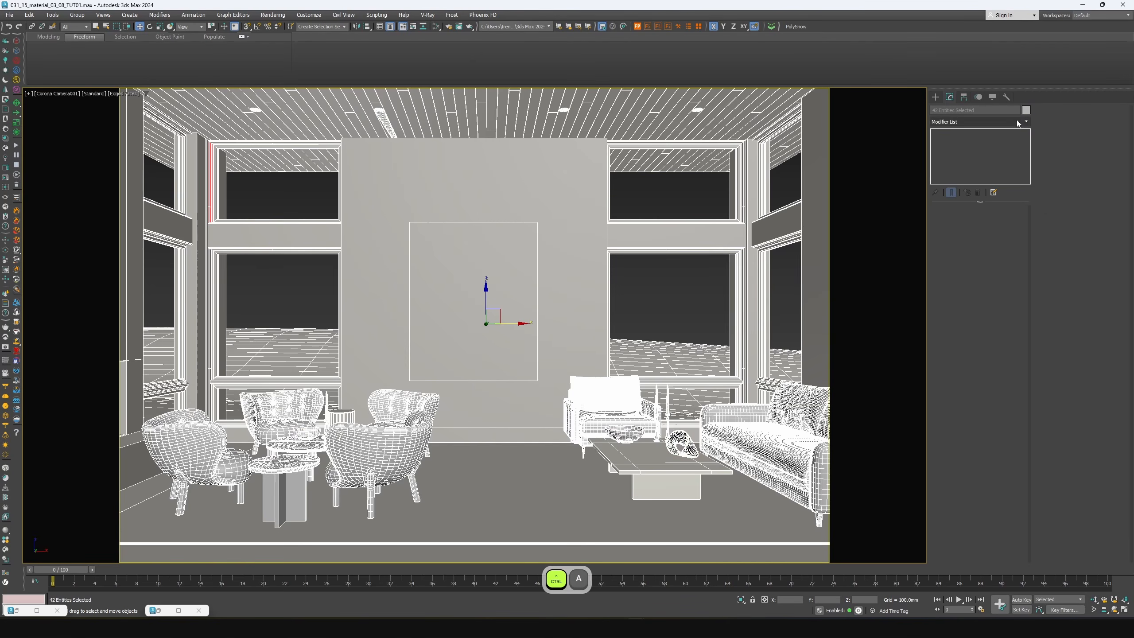
Select every object in the scene and assign them all the same grey object color
key(ctrl+a)
click(1026, 109)
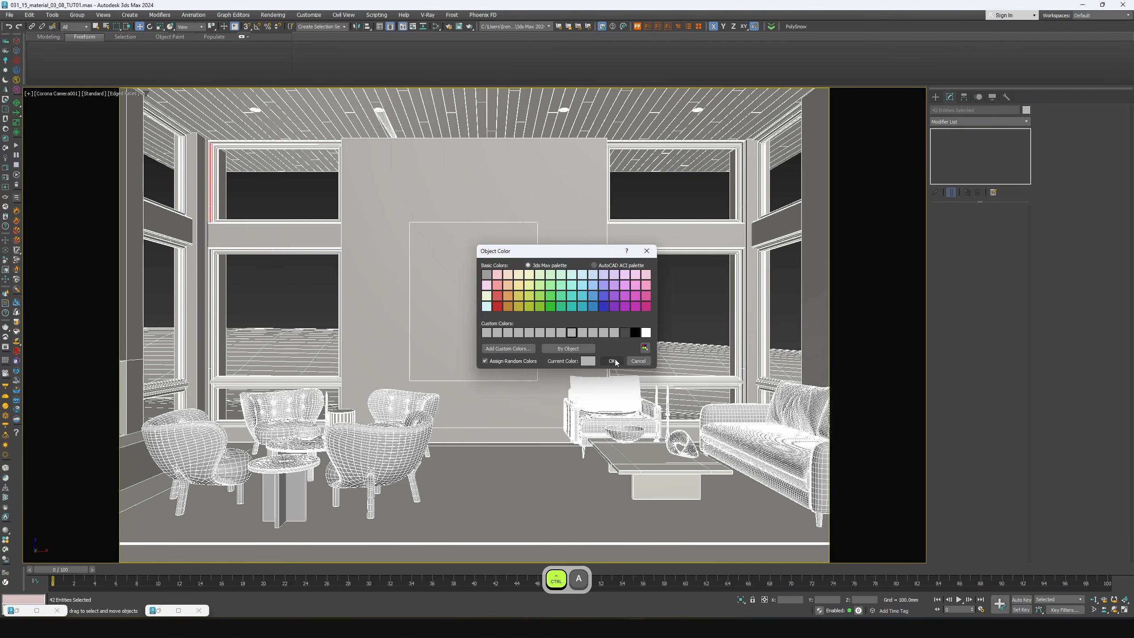
click(613, 361)
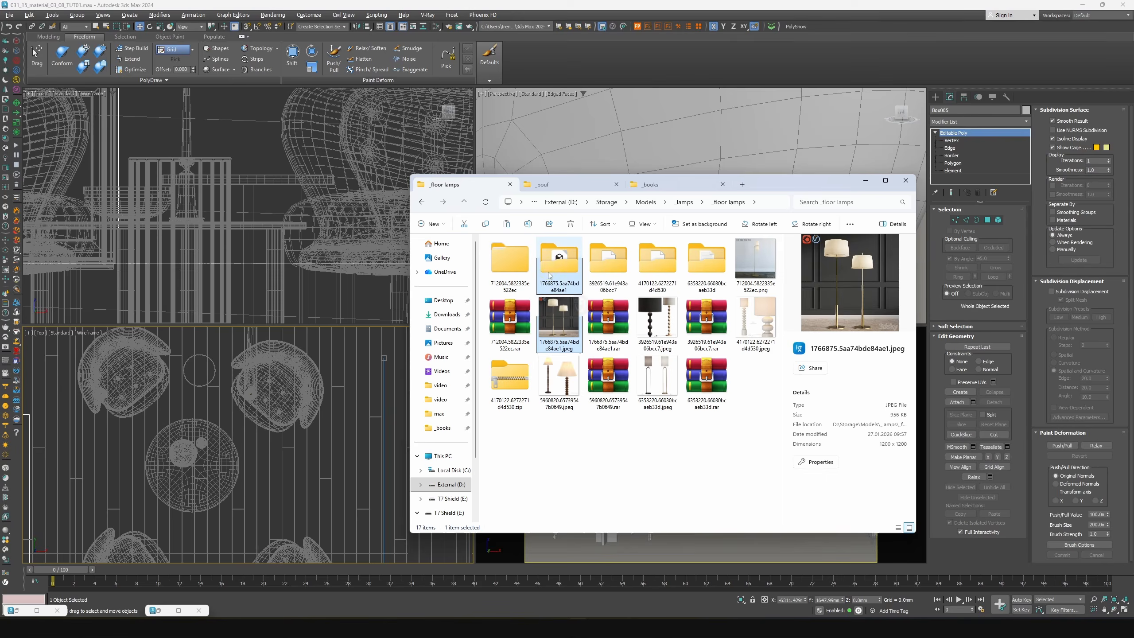
Merge Floor Lamp Diana Santa & Cole Gold_Corona.max and move both lamps to the corner between the armchair and the sofa
drag(558, 303, 468, 350)
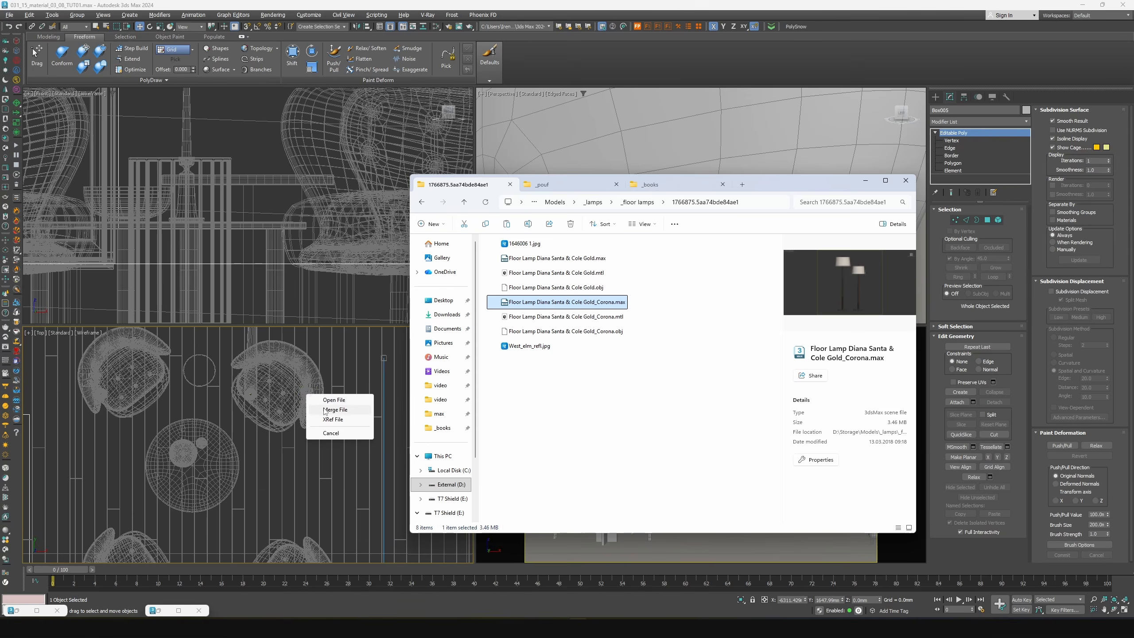
click(335, 410)
scroll(250, 415, down, 2)
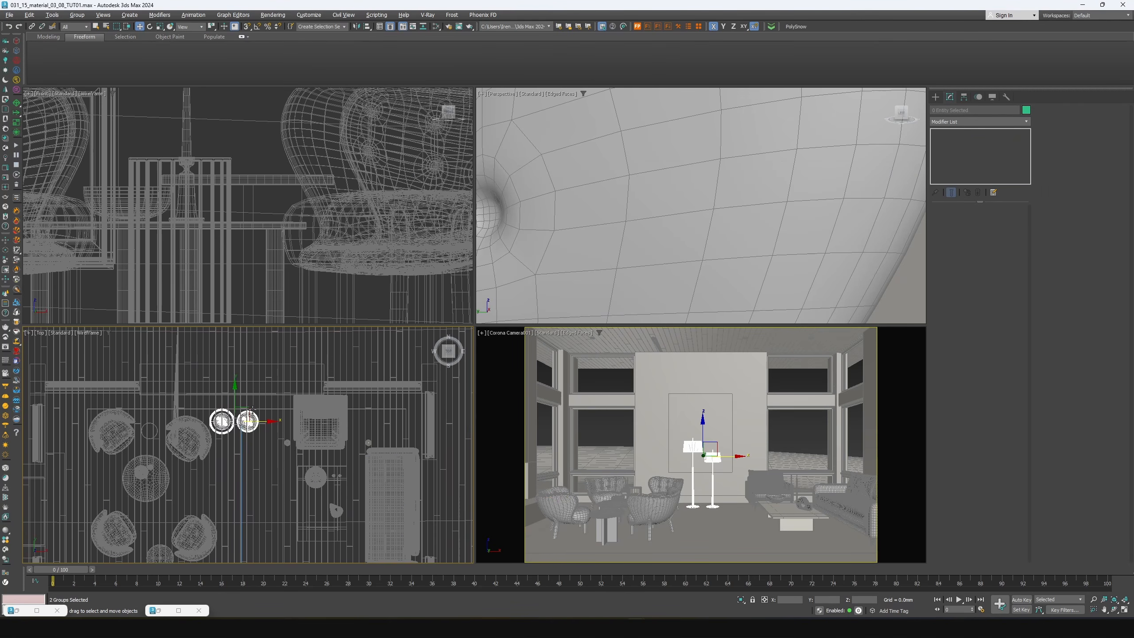
drag(253, 410, 410, 410)
Keep only one of the two floor lamps and position it in the window corner behind the sofa
alt+click(813, 443)
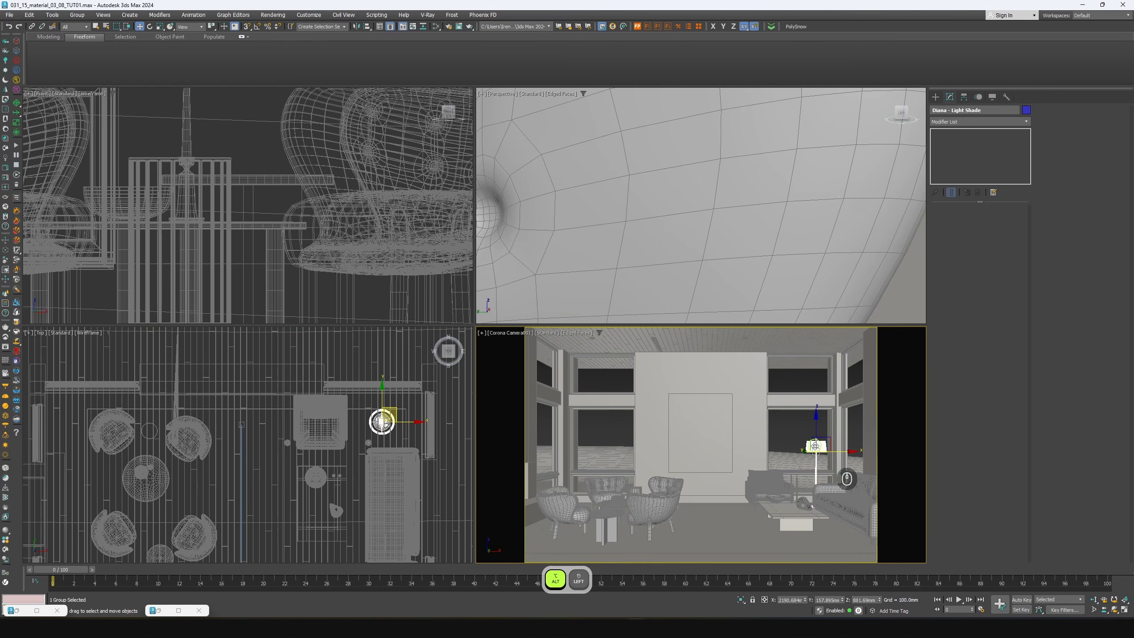
scroll(377, 436, up, 3)
drag(399, 394, 393, 391)
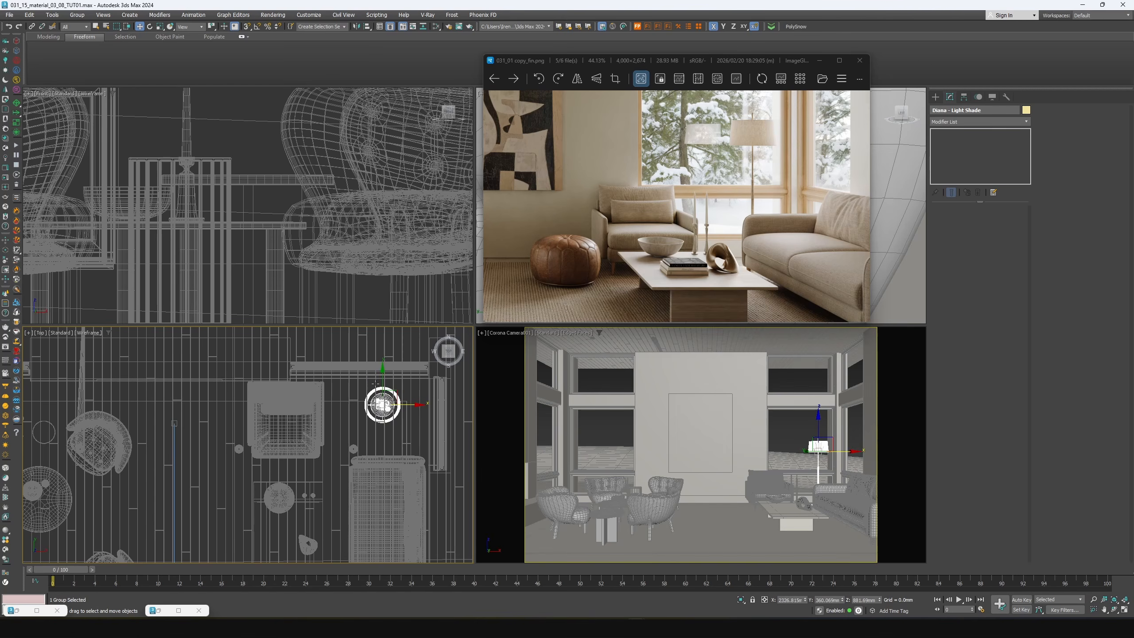
scroll(383, 379, down, 2)
drag(382, 378, 381, 384)
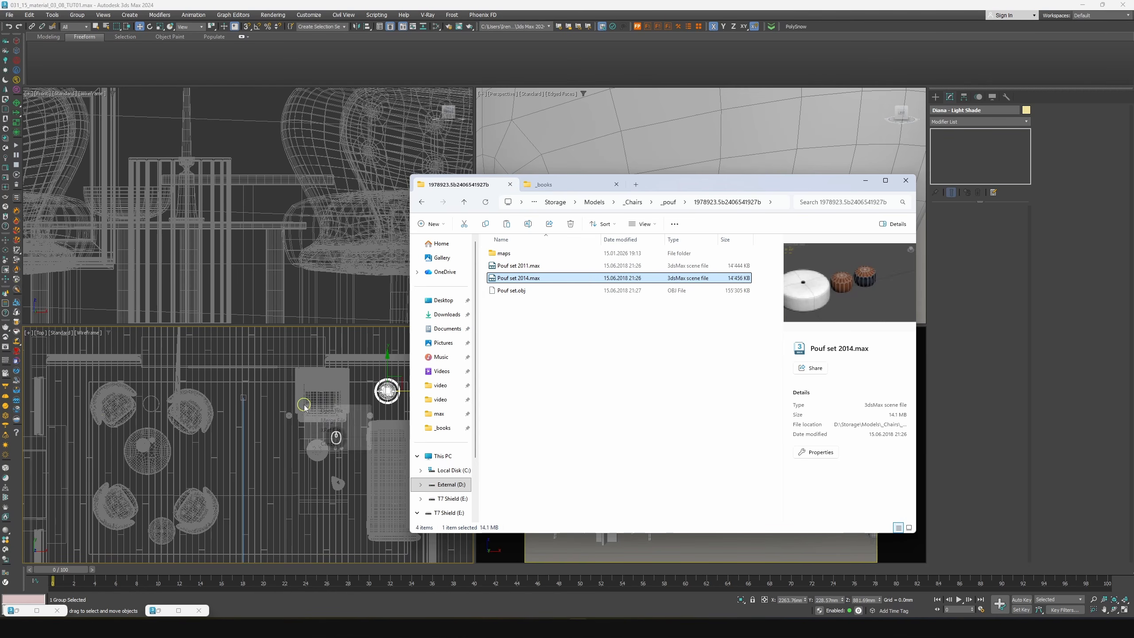
Merge Pouf set 2014.max into the scene and isolate the imported poufs
click(332, 422)
click(593, 333)
right_click(275, 392)
click(315, 319)
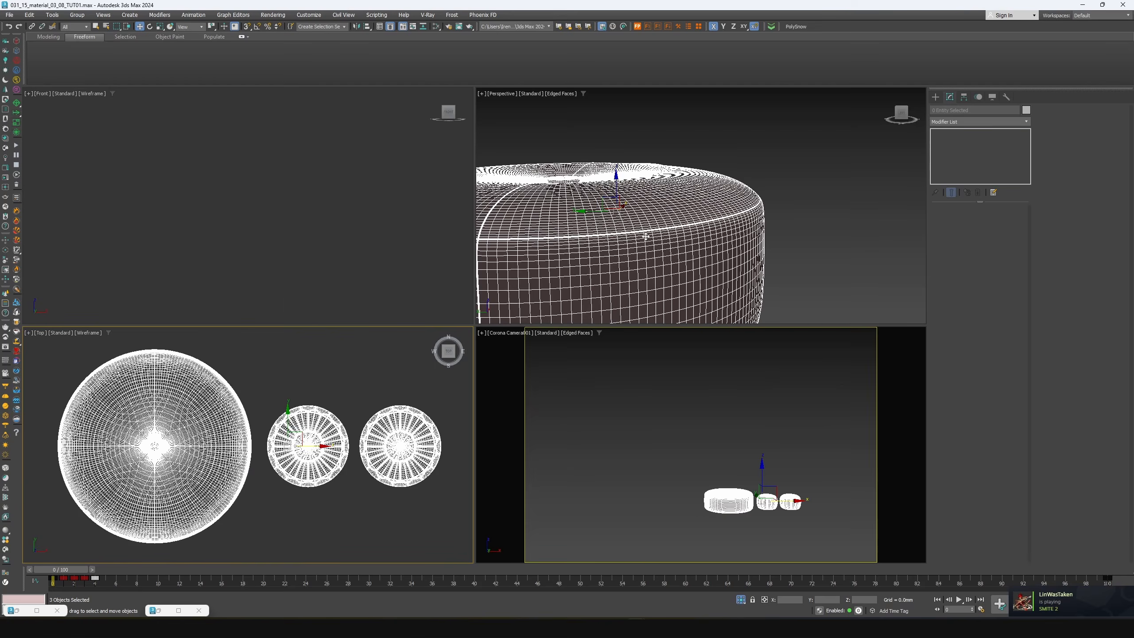
Show the poufs shaded without edges and delete all but the small reddish-brown Moroccan pouf
key(z)
scroll(864, 260, down, 3)
alt+middle_drag(697, 250, 684, 294)
scroll(687, 288, up, 4)
key(F4)
alt+click(757, 257)
key(Delete)
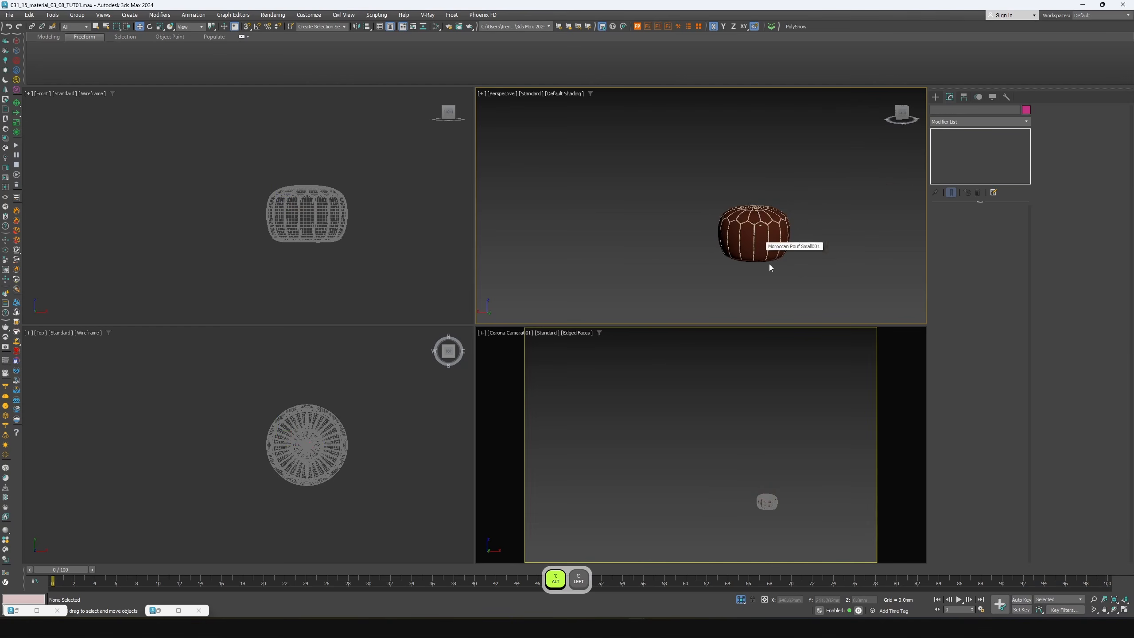
Bring the rest of the scene back and move the Moroccan pouf next to the armchair
click(766, 254)
right_click(404, 361)
key(alt+q)
drag(342, 395, 265, 407)
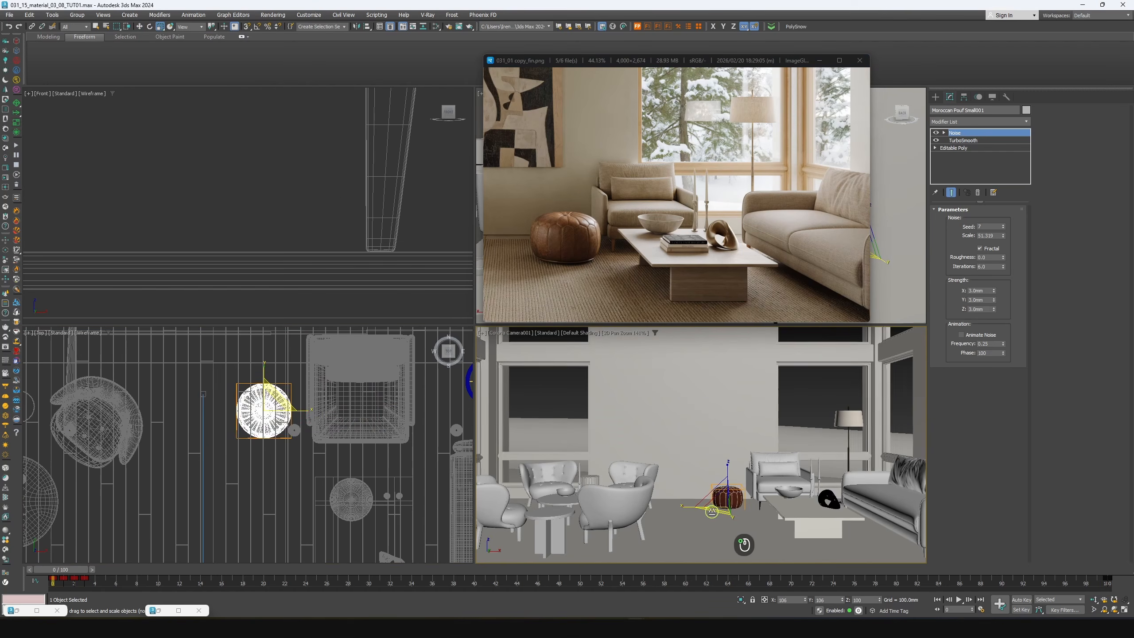
Widen the pouf horizontally to 126% and move it forward, clear of the armchair and small side table
drag(712, 511, 701, 512)
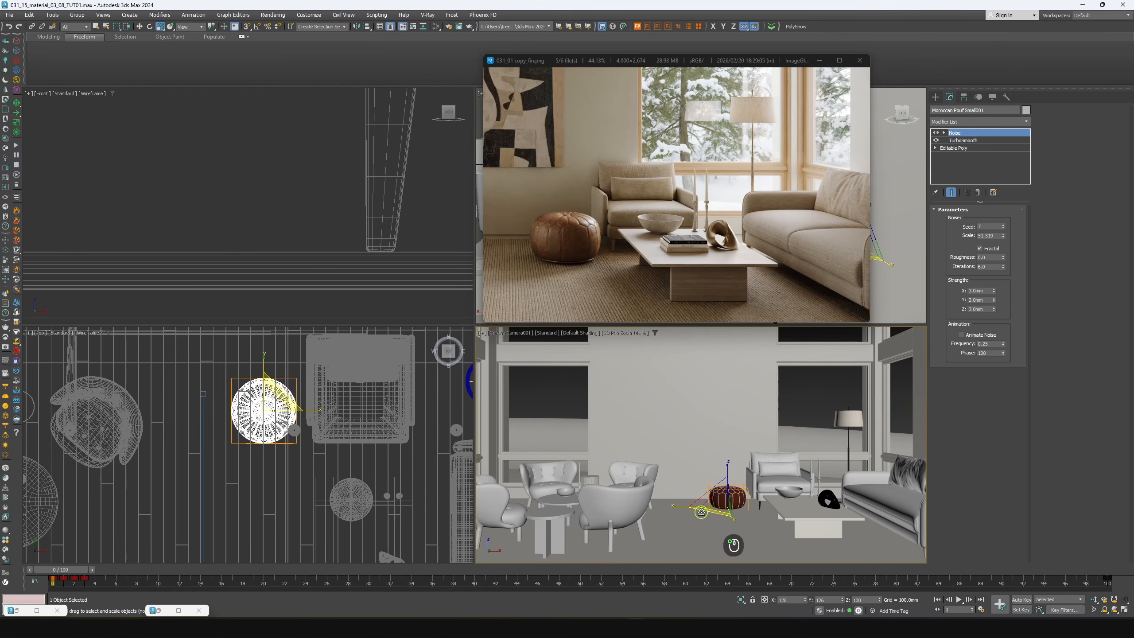
middle_click(293, 431)
scroll(272, 406, up, 4)
key(e)
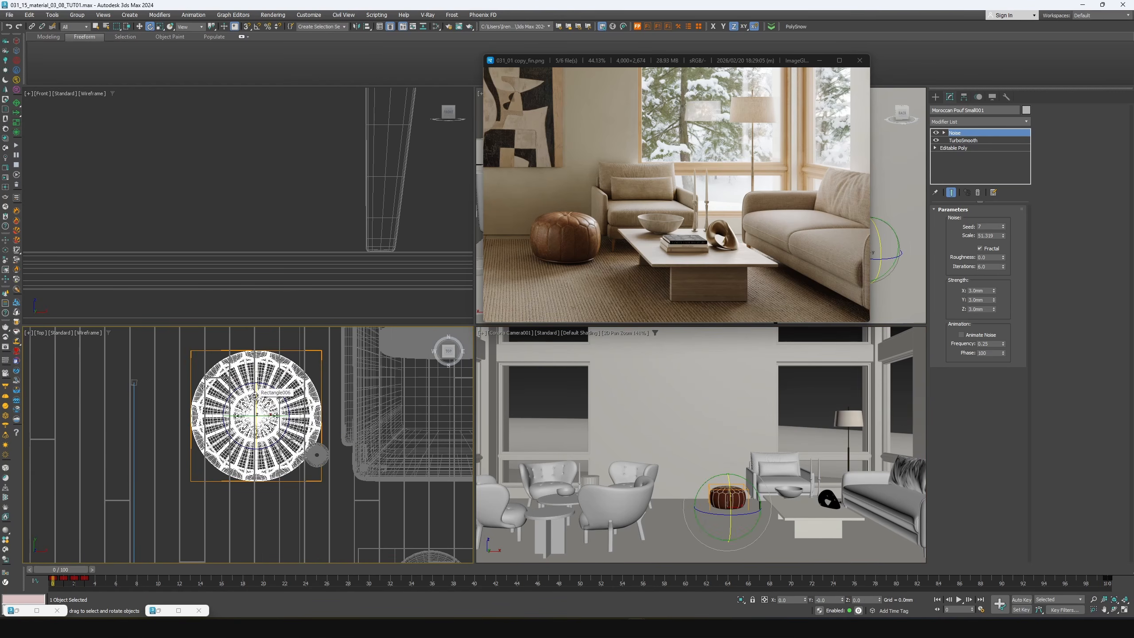
key(w)
drag(256, 396, 225, 494)
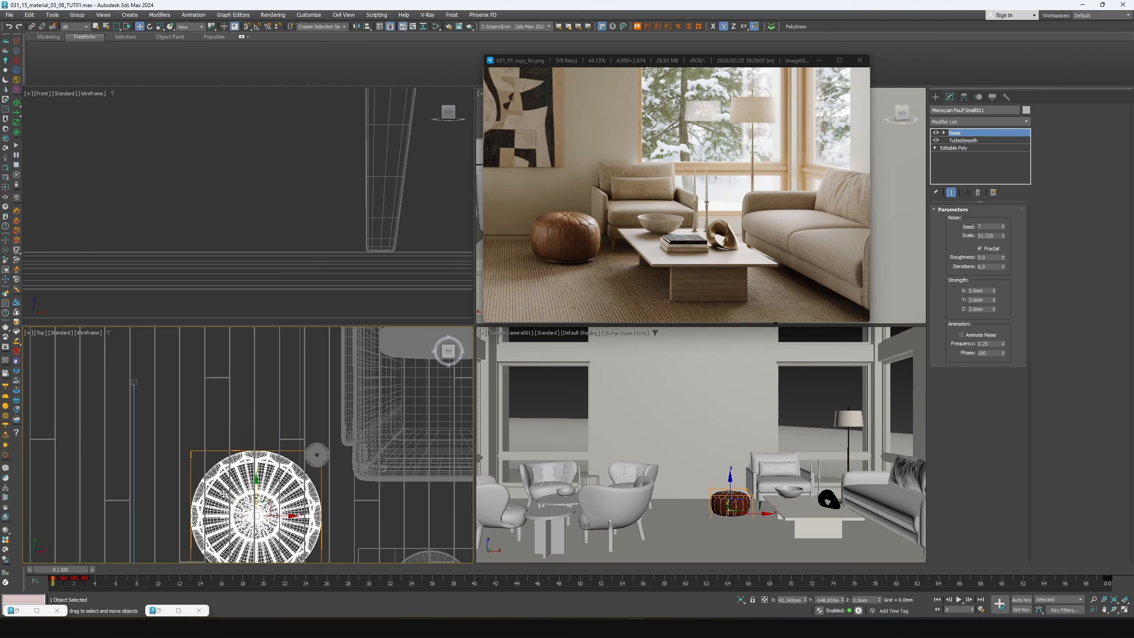
Raise the pouf by about 16.8 mm so its base sits on the floor
middle_click(195, 257)
key(z)
middle_drag(195, 257, 229, 244)
scroll(279, 230, up, 4)
drag(285, 233, 285, 224)
middle_drag(378, 467, 376, 469)
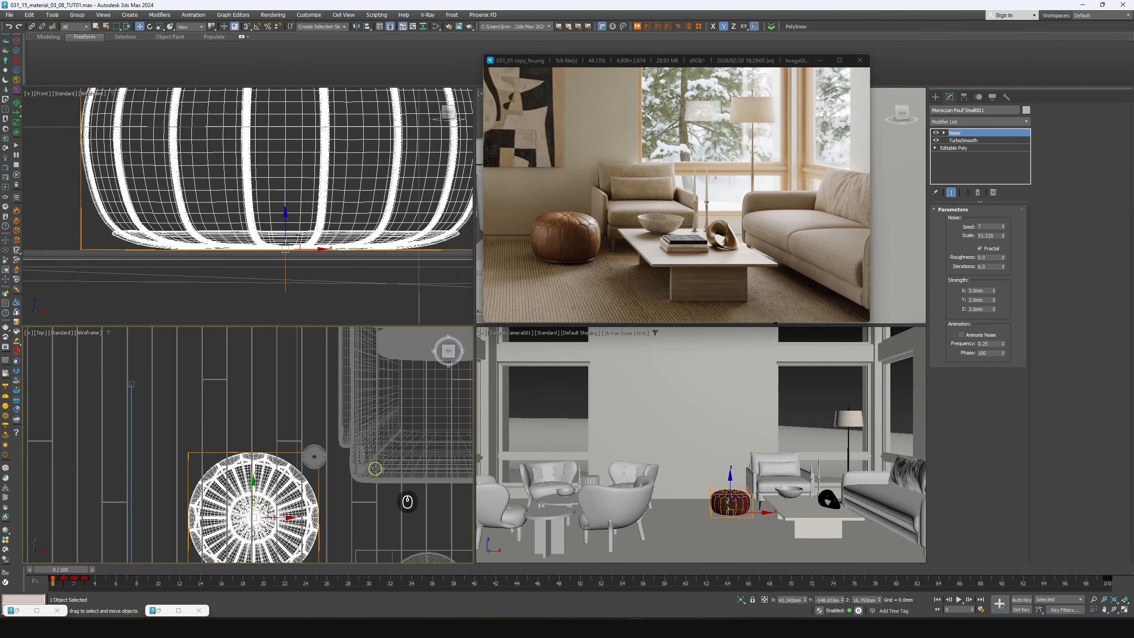
key(r)
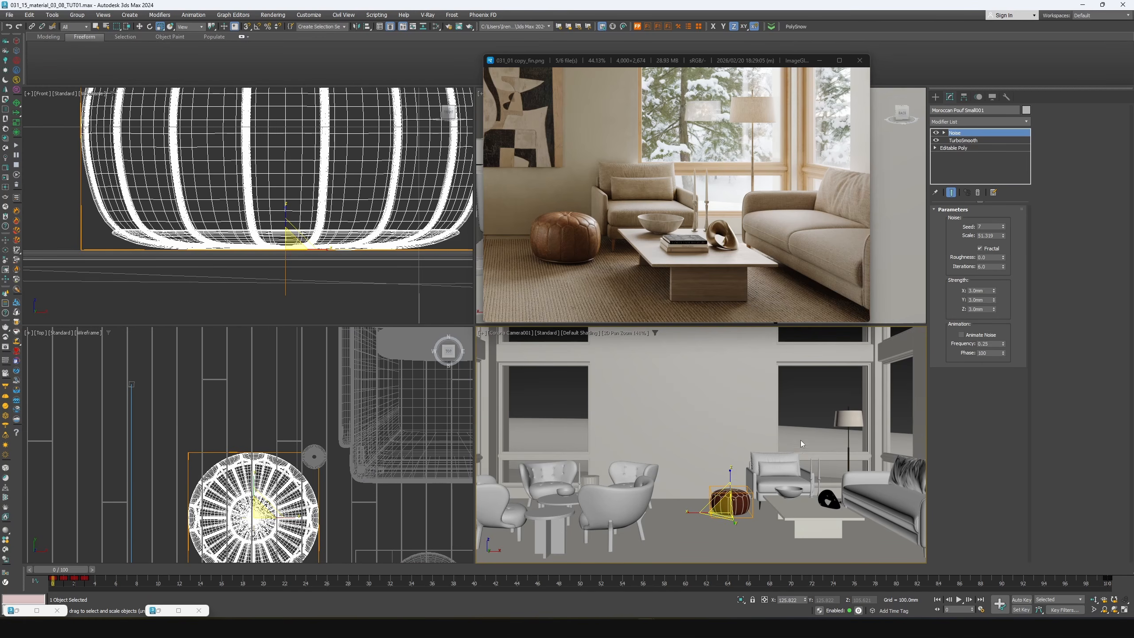
Scale the Moroccan pouf up slightly beside the armchair to match its size in the reference image
mouse_move(730, 477)
mouse_down()
mouse_move(719, 521)
mouse_move(753, 513)
mouse_move(735, 473)
mouse_up()
key(r)
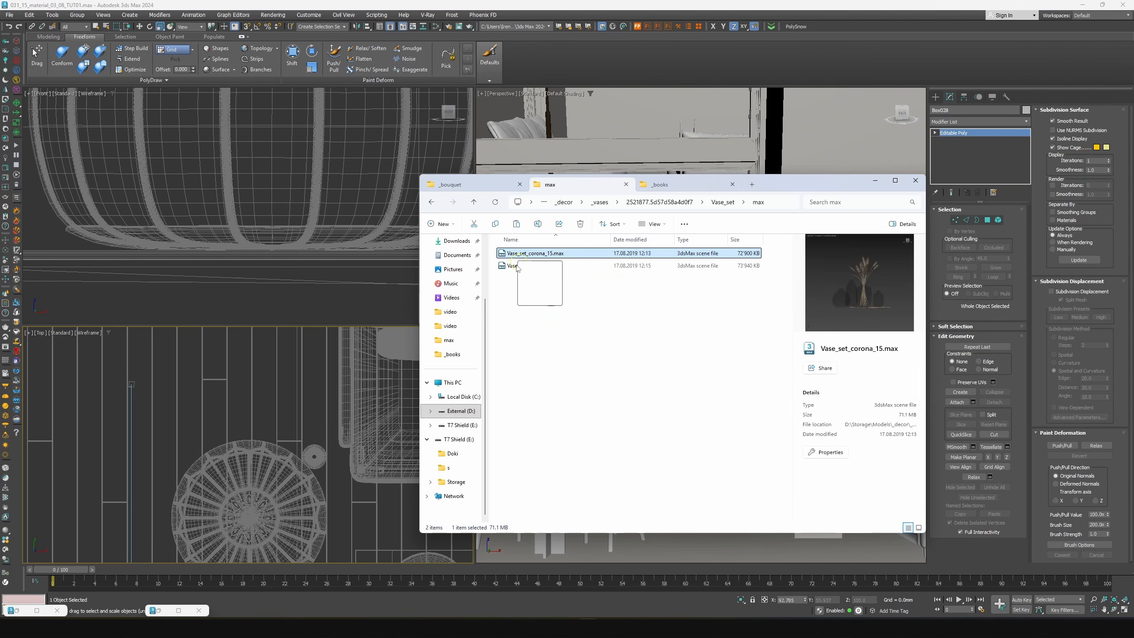
Merge Vase_set_corona_15.max into the scene and delete everything in it except the short, wide round vase
drag(535, 253, 273, 405)
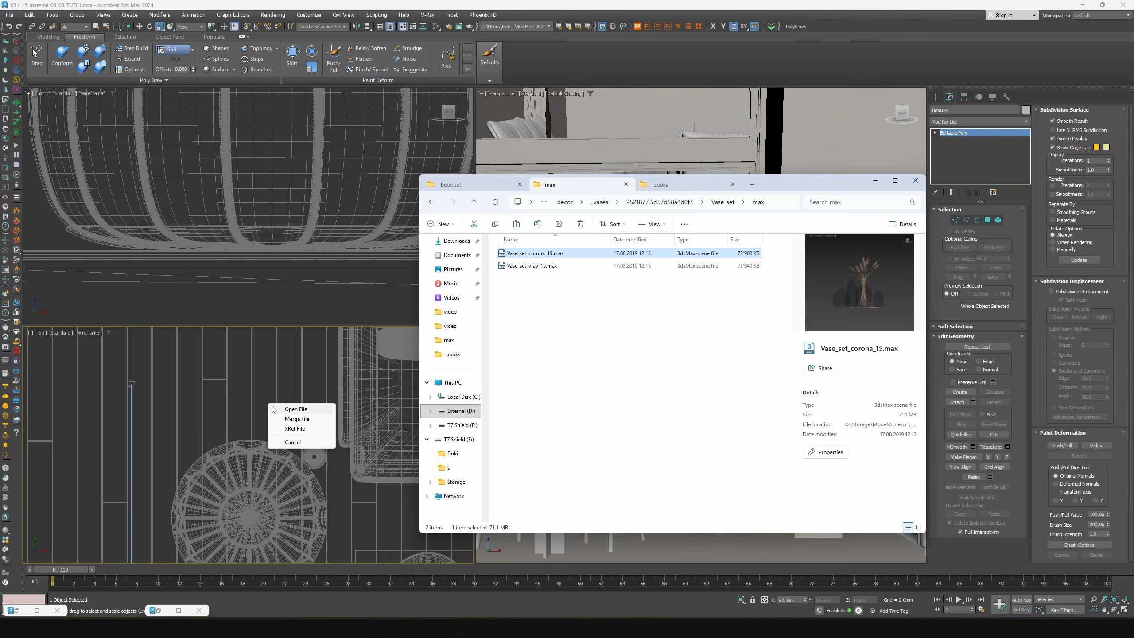
click(296, 418)
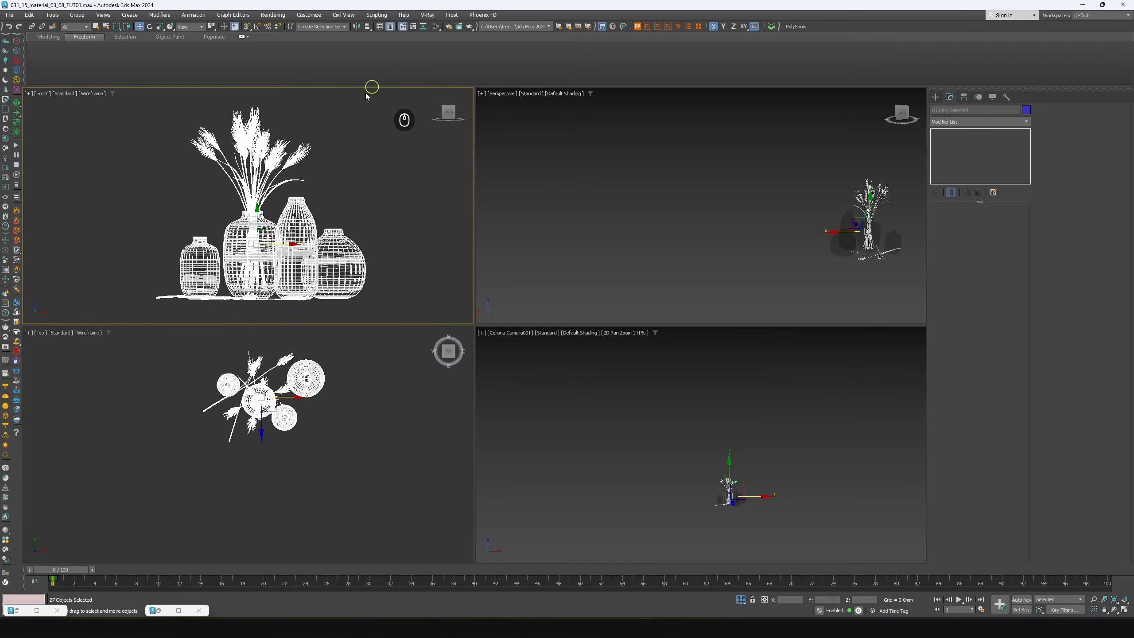
alt+click(336, 236)
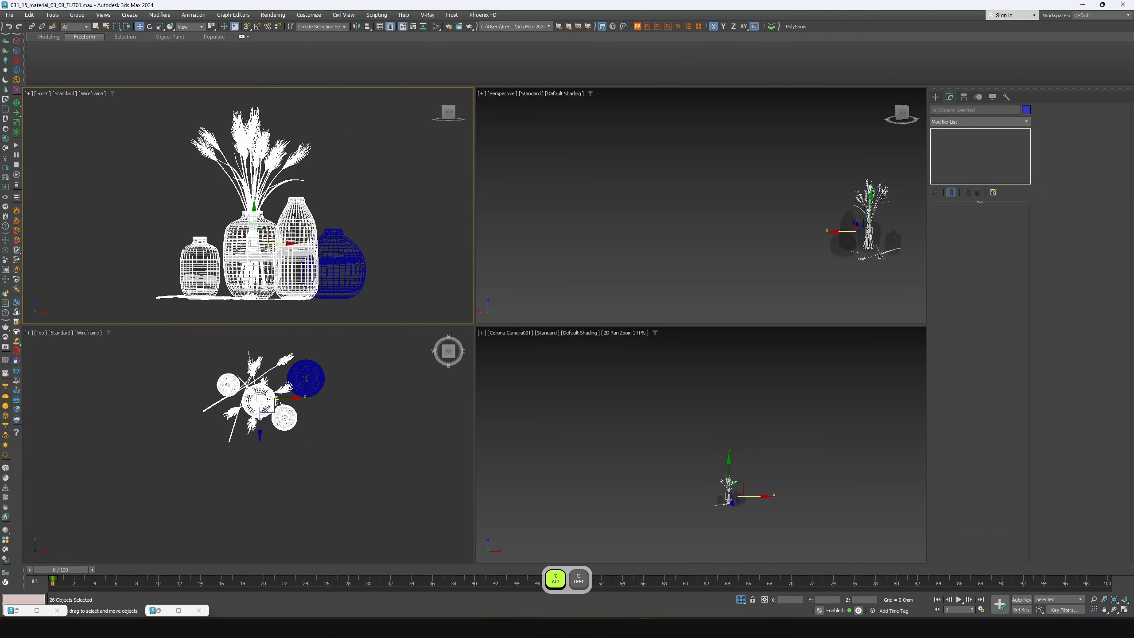
key(Delete)
Bring the rest of the scene back and raise the round vase onto the fluted side table between the armchairs
click(338, 270)
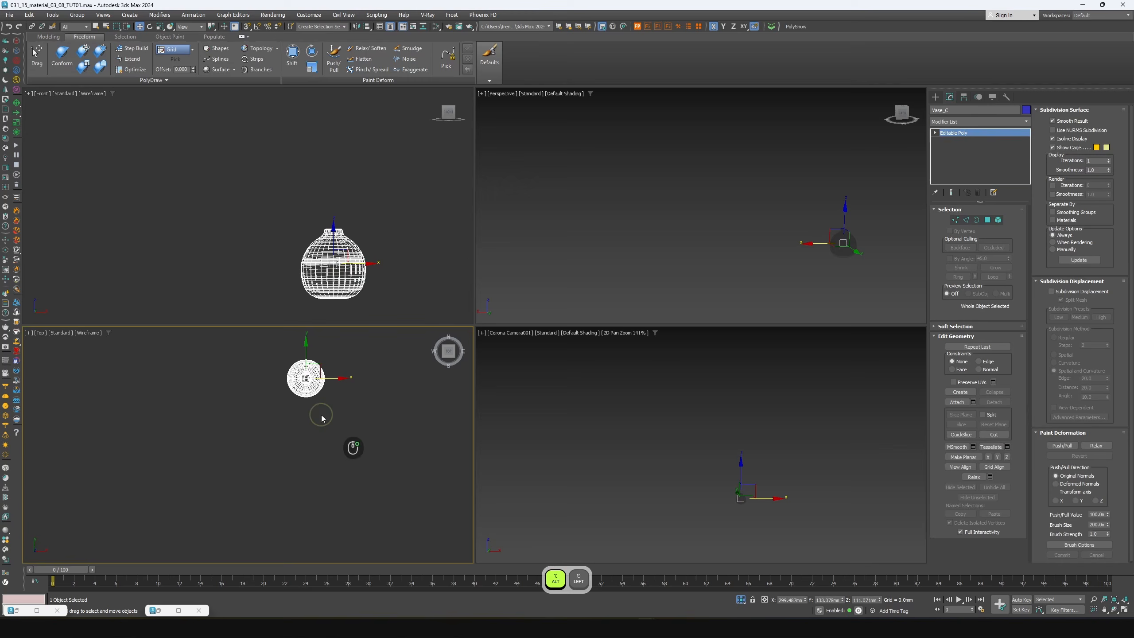
right_click(327, 367)
click(357, 287)
scroll(368, 431, down, 3)
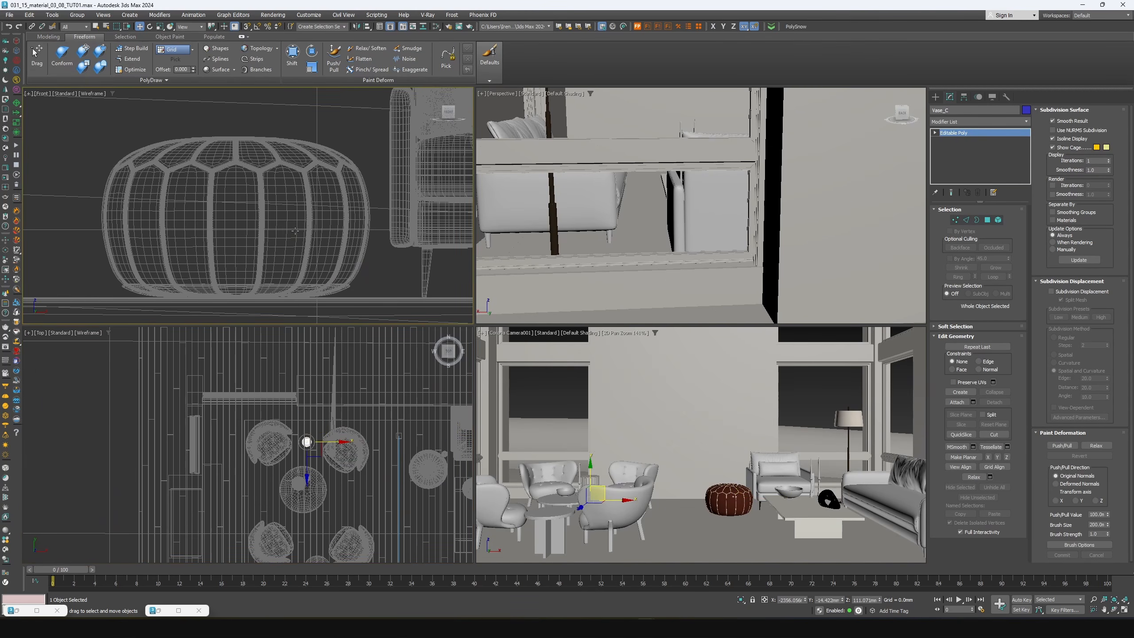
key(z)
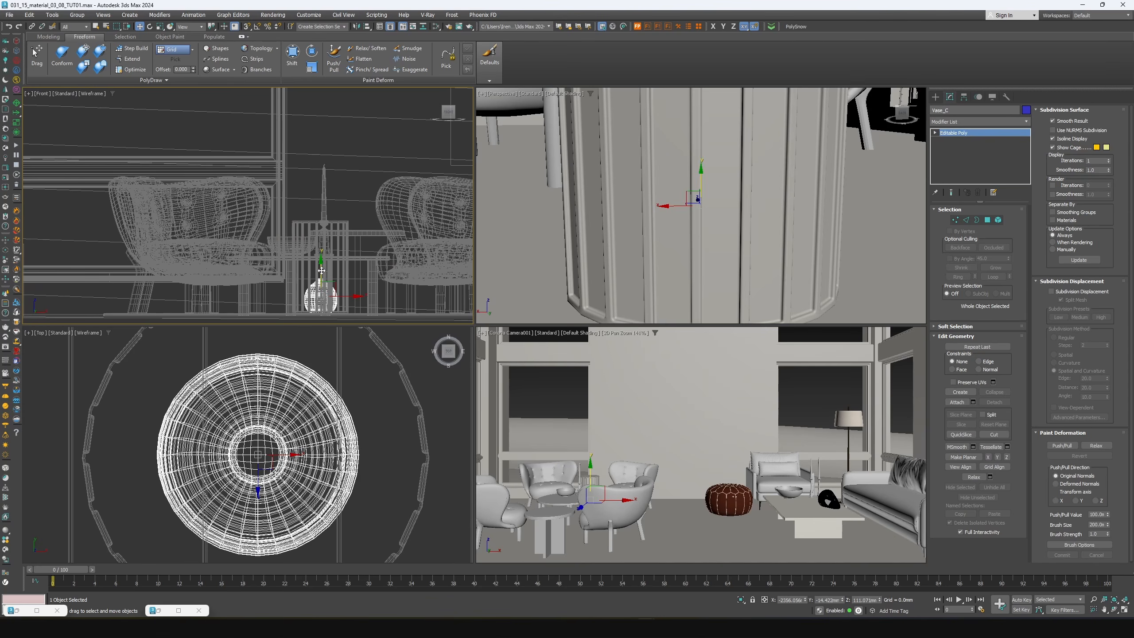
drag(322, 271, 322, 185)
scroll(324, 224, up, 5)
middle_drag(323, 226, 327, 273)
drag(308, 166, 318, 134)
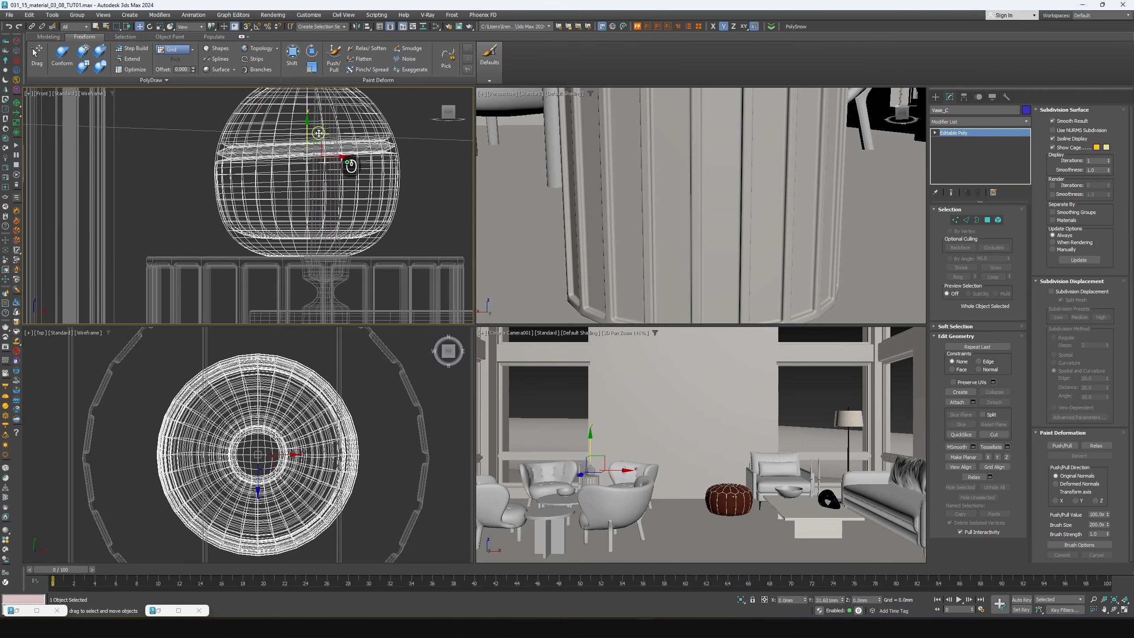
scroll(643, 480, down, 4)
scroll(643, 483, up, 9)
Merge the dried-flower branch model from the _bouquet folder 4371979.62e4fa6ce9a7c, auto-renaming the duplicate material
key(alt+Tab)
click(487, 189)
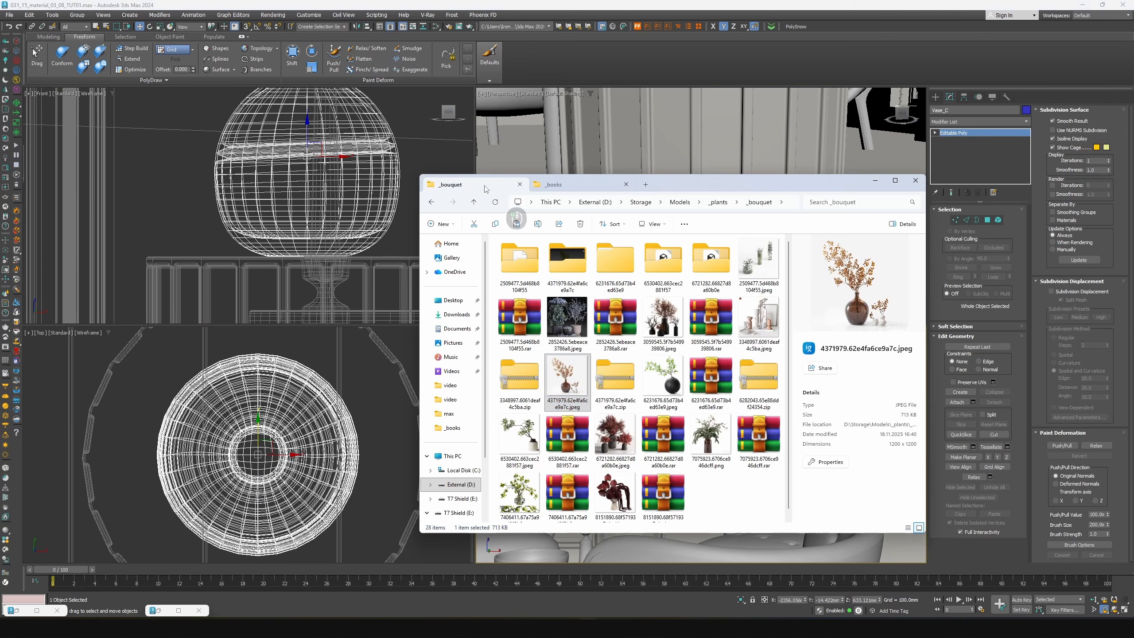
double_click(568, 260)
drag(593, 491, 354, 428)
click(376, 446)
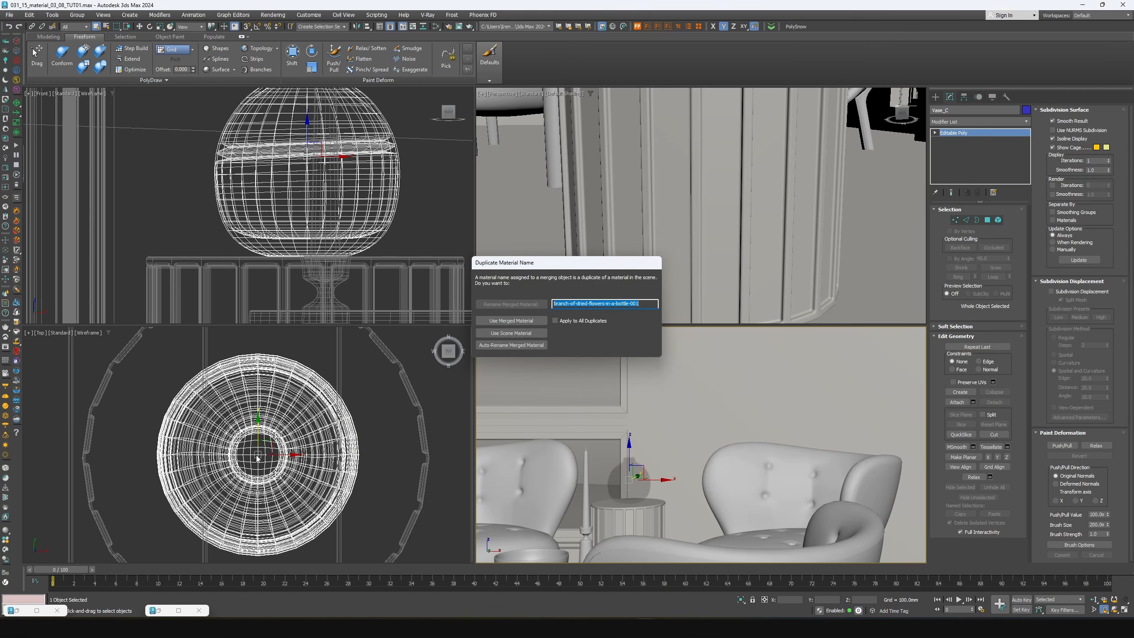
click(511, 344)
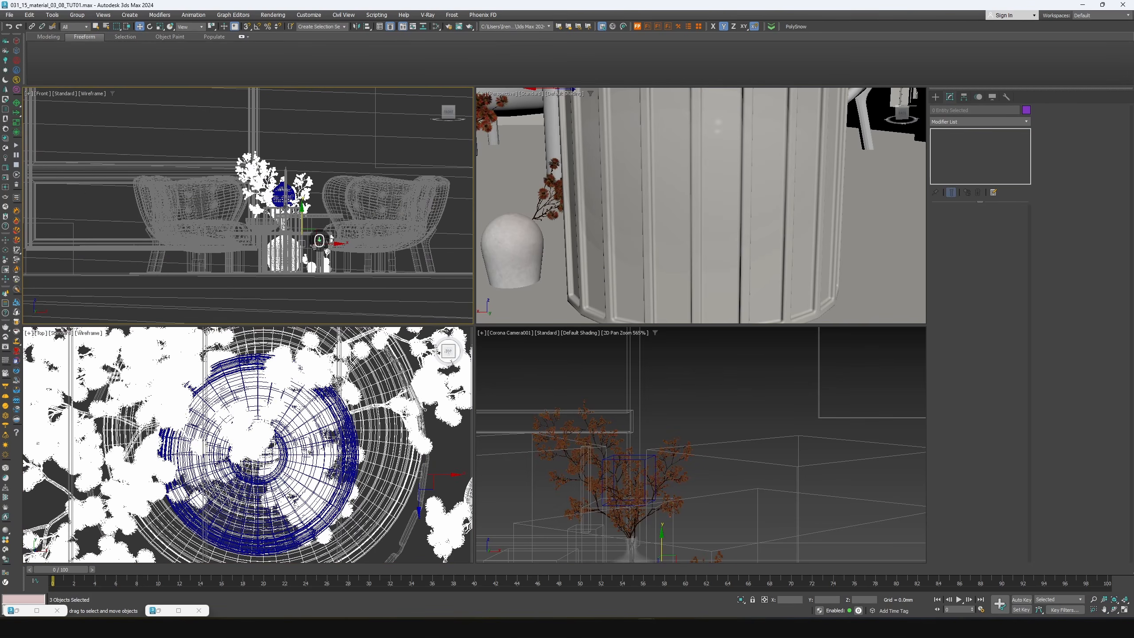
Isolate the merged bouquet set and delete its small vases, keeping only the big branch in its bottle
right_click(319, 240)
click(340, 190)
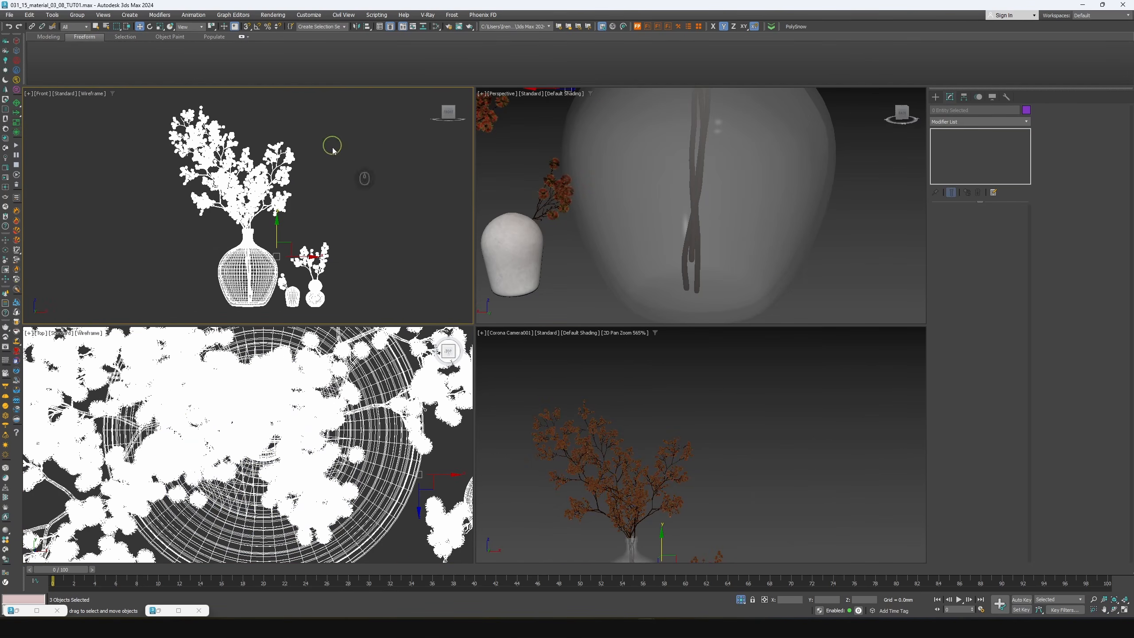
alt+click(263, 192)
click(263, 192)
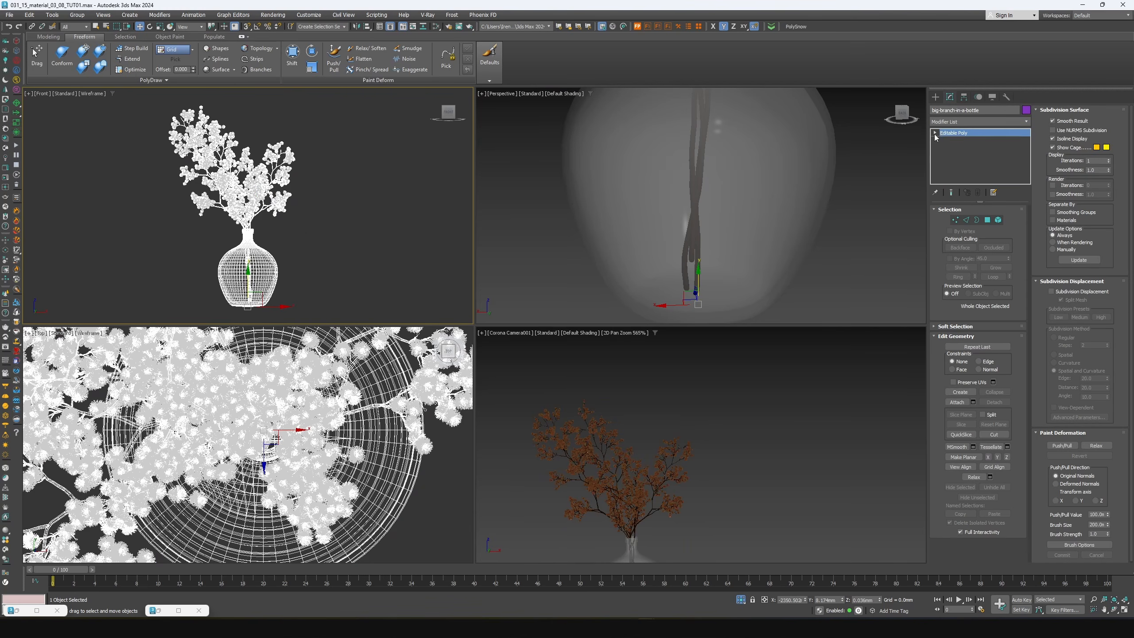
Delete the bottle element from the big branch mesh, leaving only the flower stems
click(276, 273)
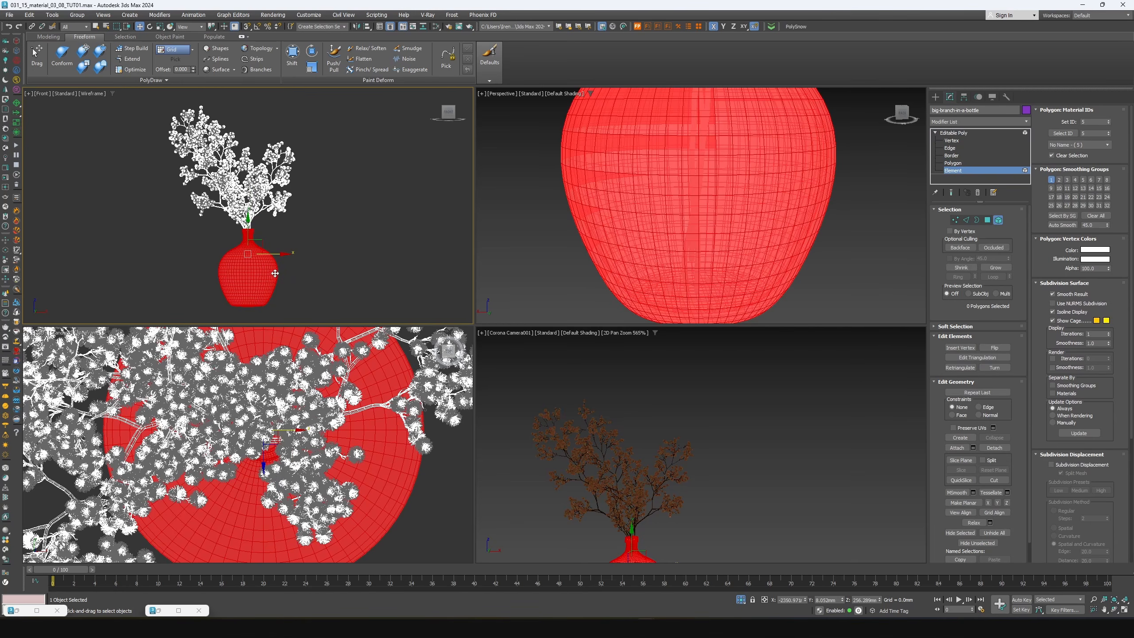
key(Delete)
click(954, 132)
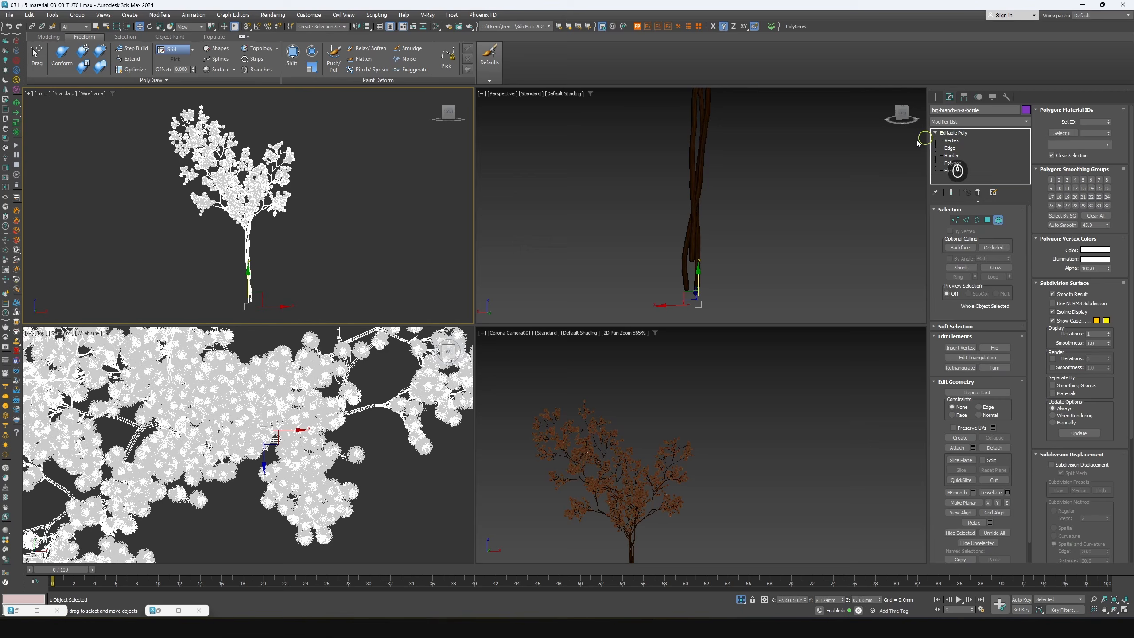
Bring the scene back, scale the branch down and raise it into the round vase on the side table
right_click(314, 216)
click(334, 136)
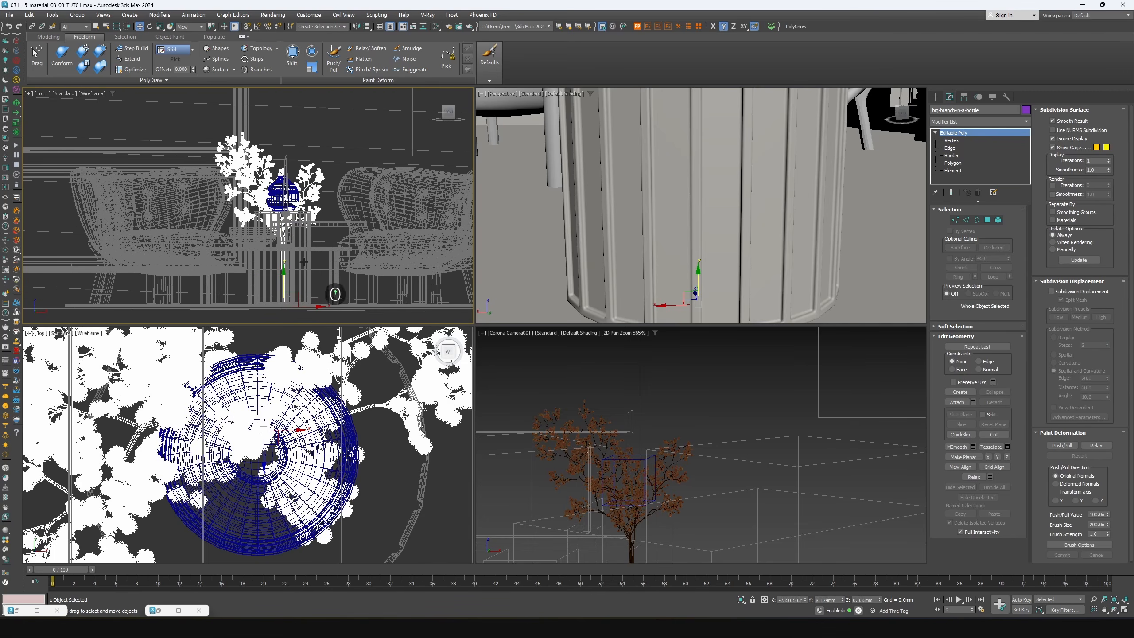
drag(297, 296, 268, 273)
key(r)
key(w)
drag(285, 214, 285, 183)
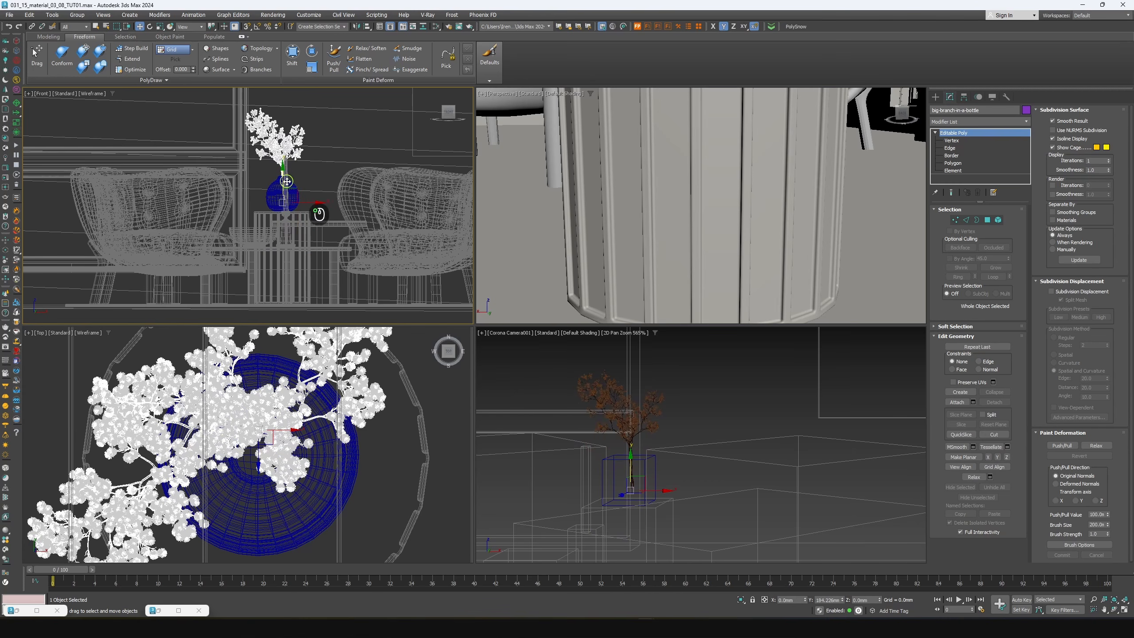
Rotate the branch about its vertical axis to match the reference image and lower it deeper into the vase
click(641, 399)
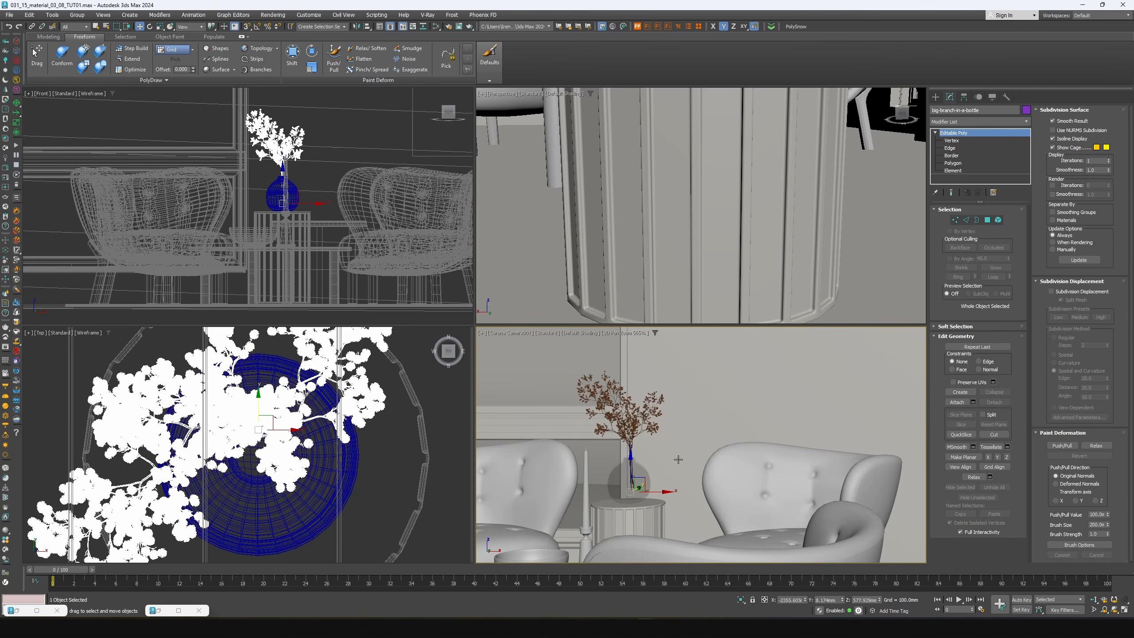
key(alt+Tab)
key(e)
drag(646, 497, 519, 515)
key(w)
scroll(258, 155, up, 5)
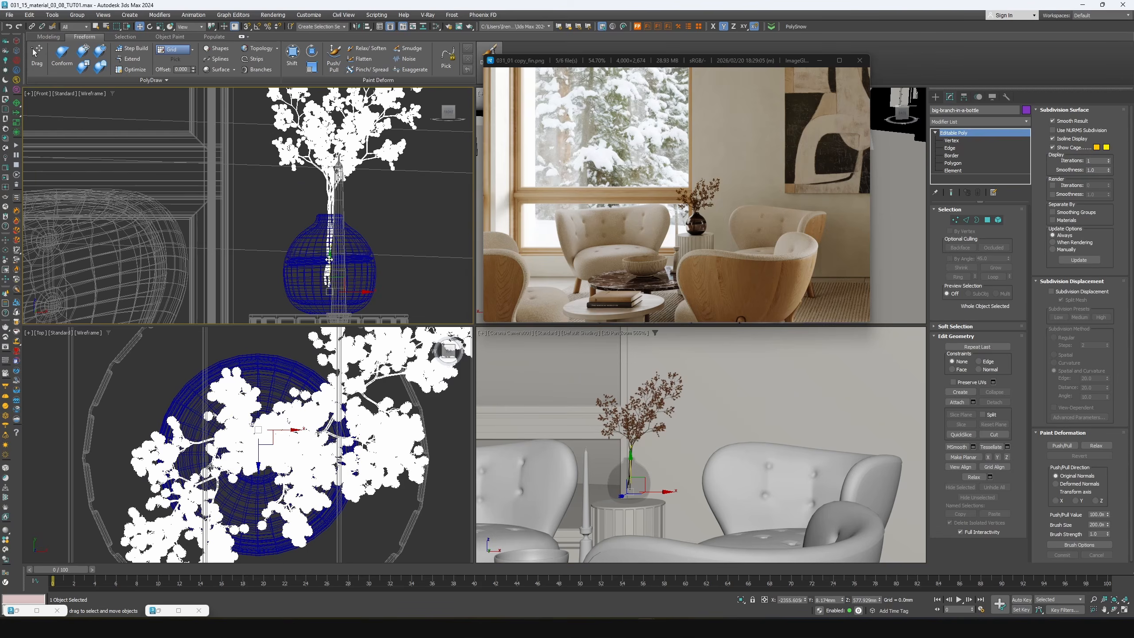
drag(329, 260, 322, 288)
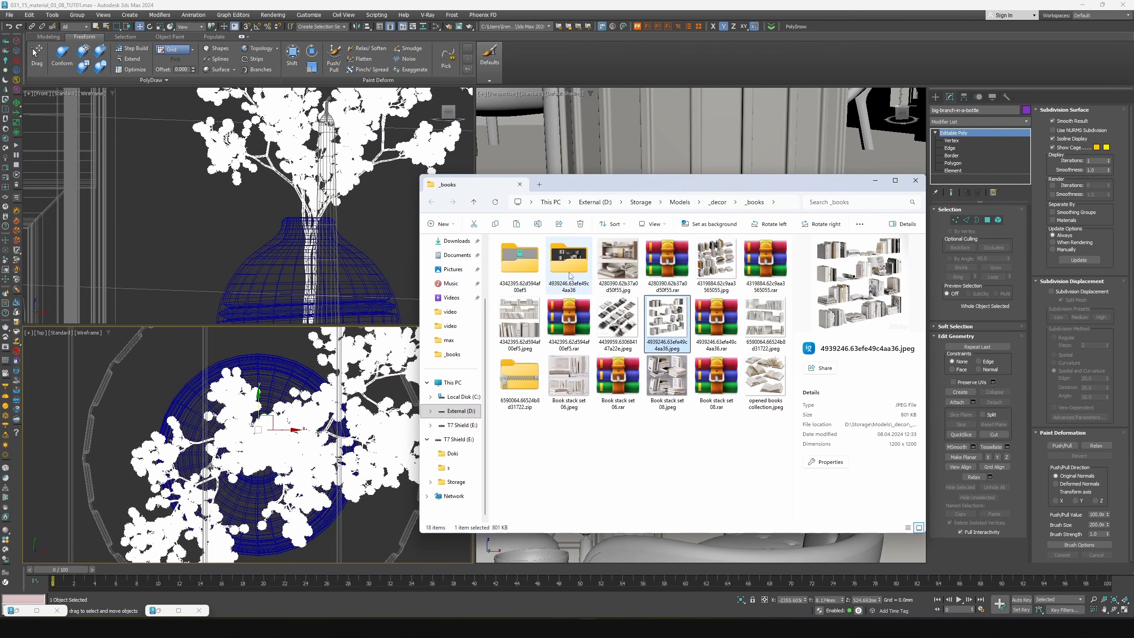
Merge Book and Magazine models_set 01_2016_Corona.max from the _books folder, resolving the duplicate material names
double_click(570, 268)
drag(576, 405, 234, 391)
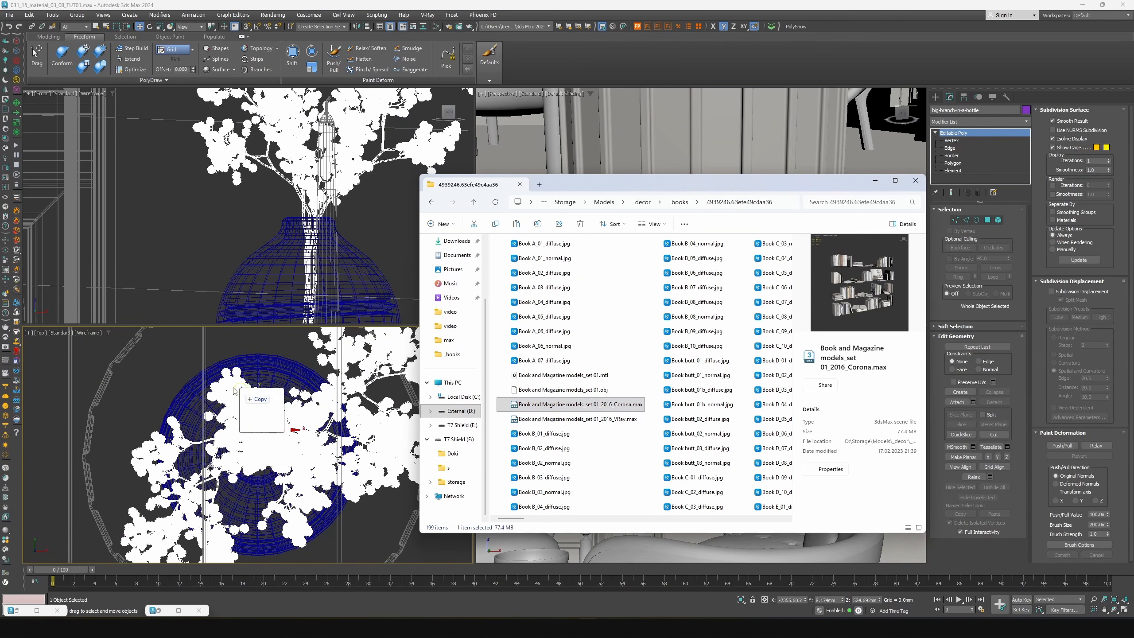
click(220, 397)
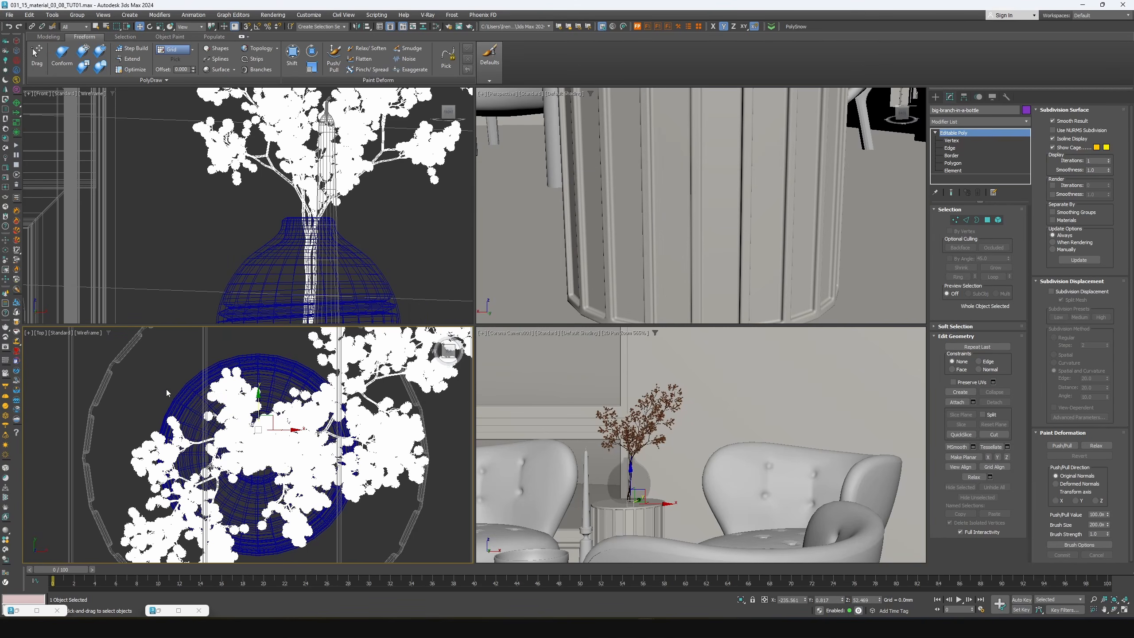
click(510, 335)
click(510, 343)
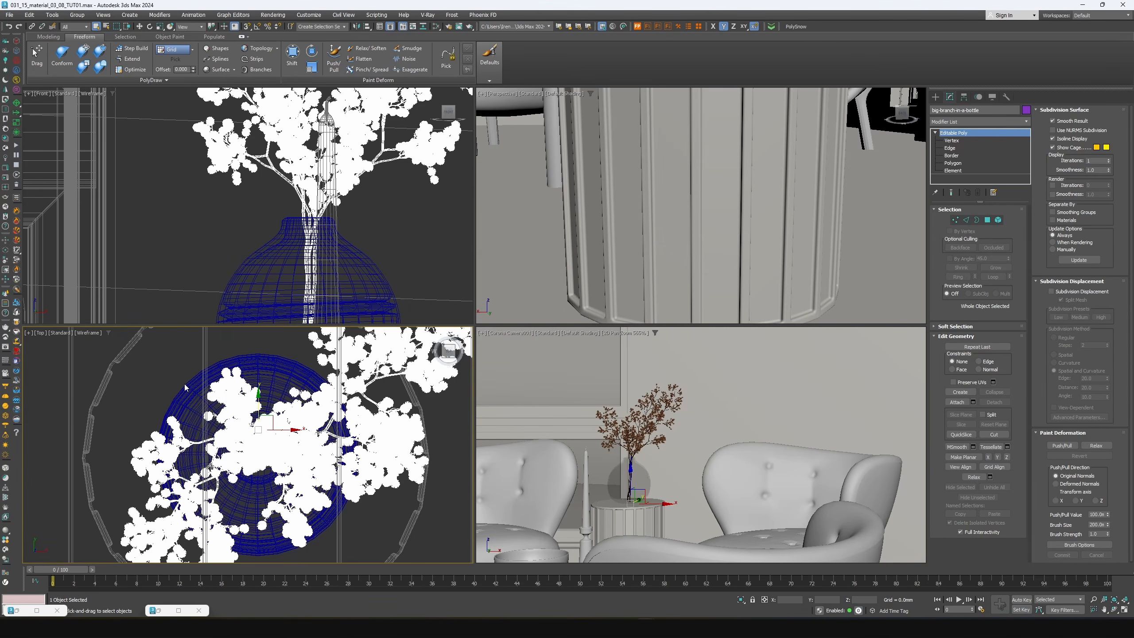
Add the round table top and the rectangular coffee table to the selected books and isolate them together
scroll(269, 419, up, 6)
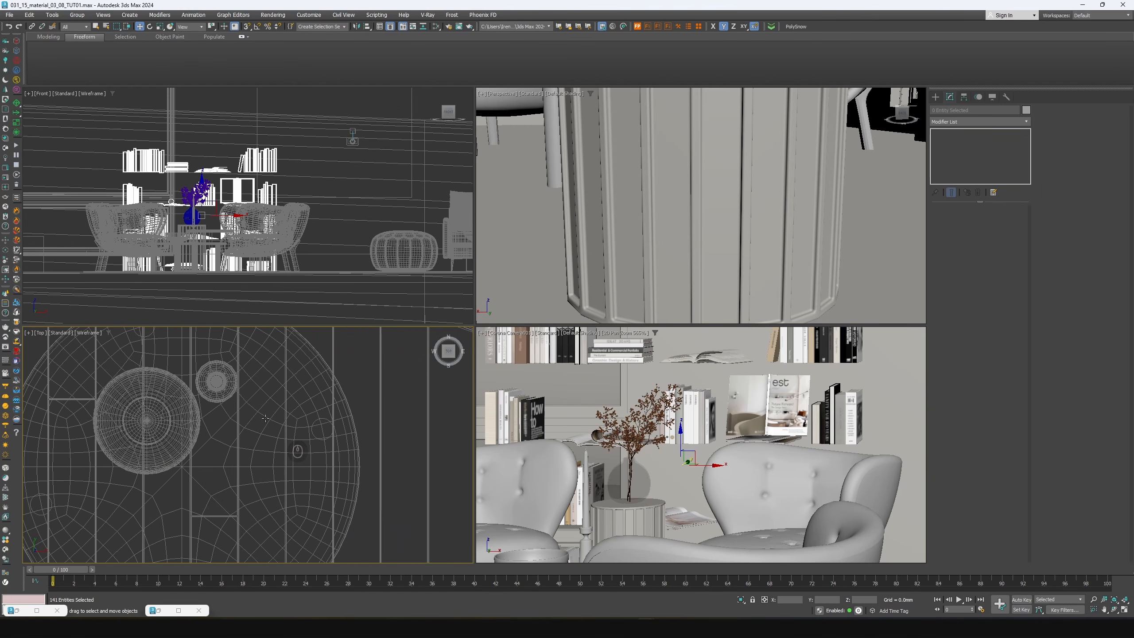
ctrl+click(266, 418)
scroll(266, 418, down, 8)
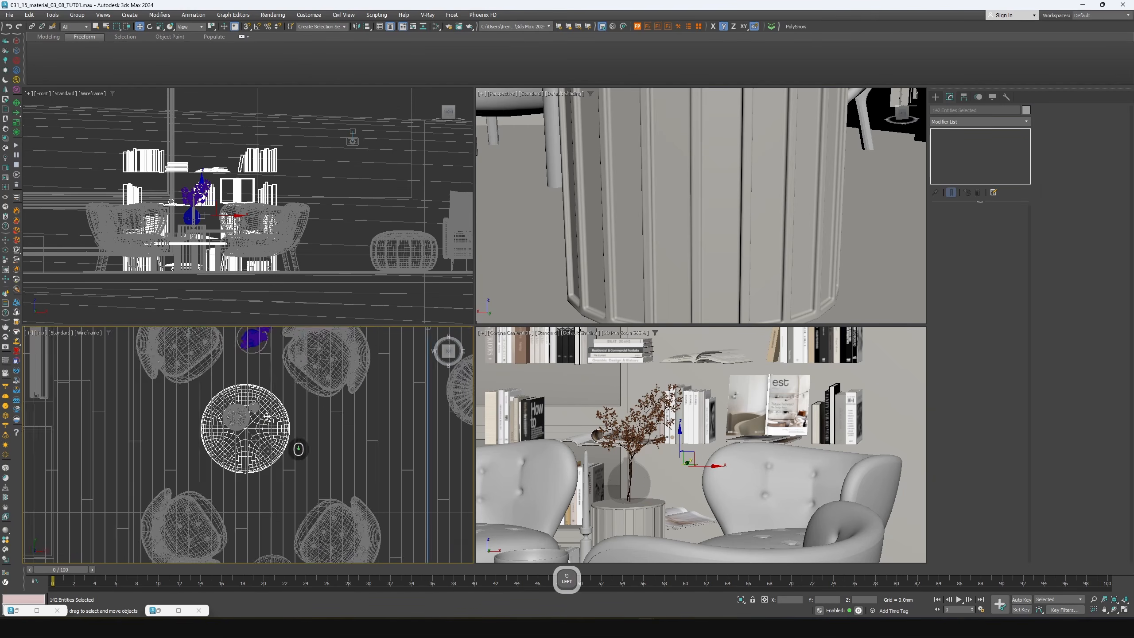
middle_drag(306, 431, 190, 422)
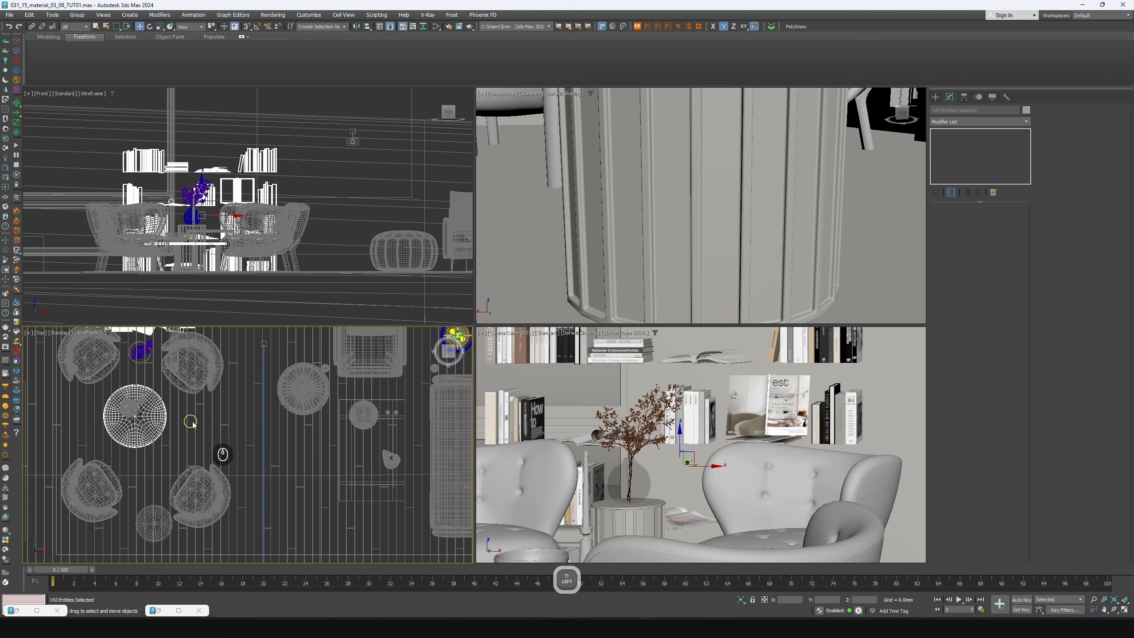
scroll(363, 423, up, 6)
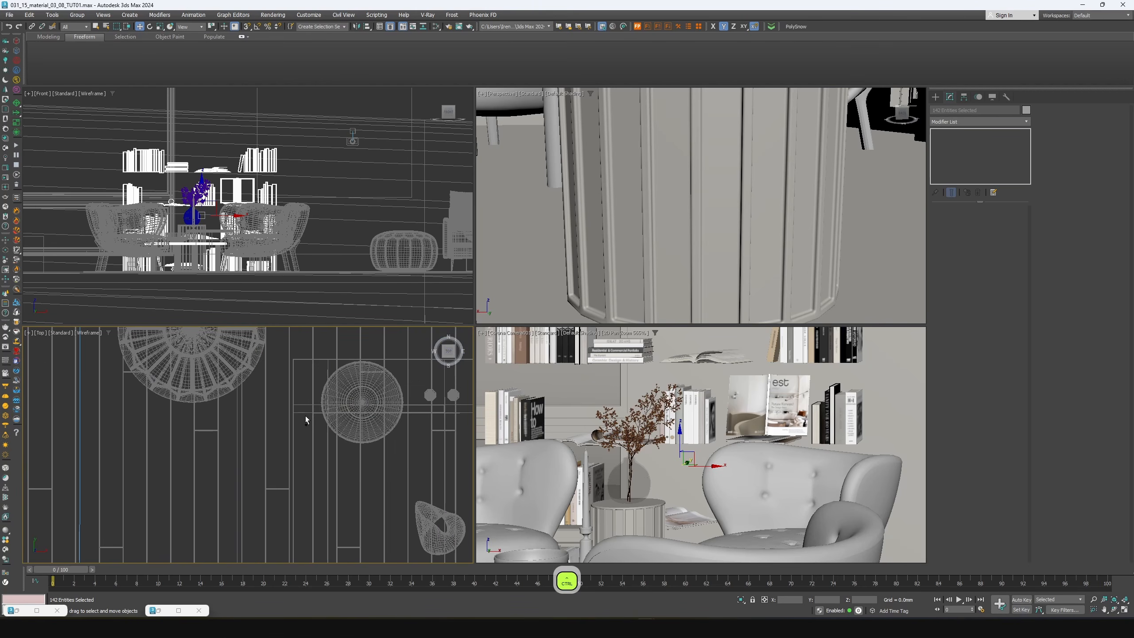
ctrl+click(305, 419)
right_click(307, 409)
click(318, 330)
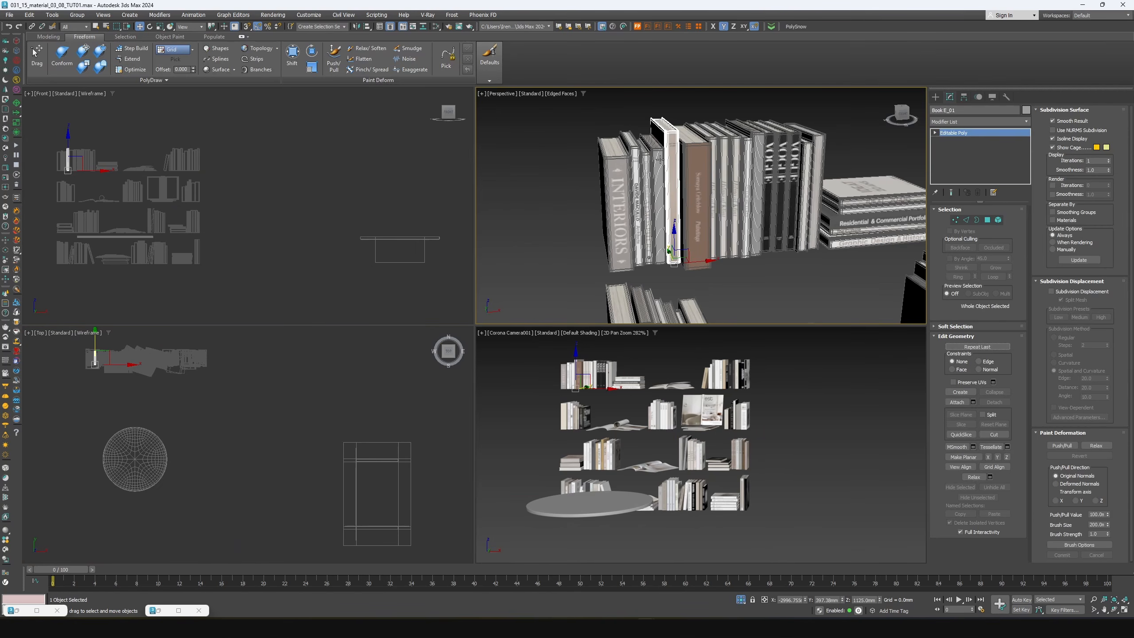
Move two books from the top row out beside the round table and show the perspective view without edges
ctrl+click(662, 214)
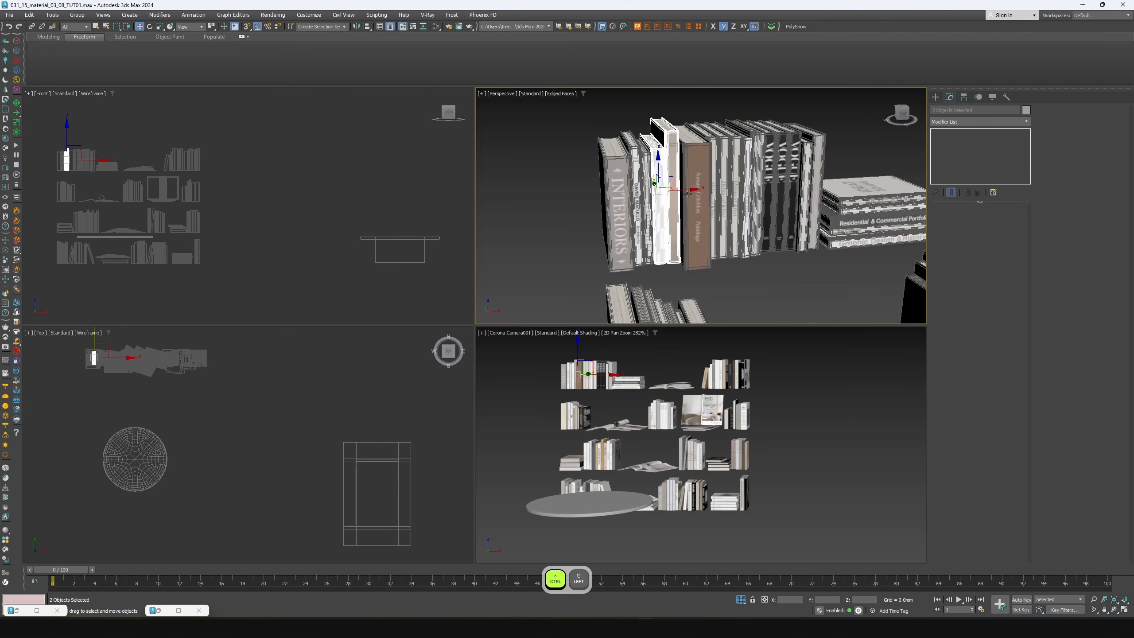
middle_drag(108, 351, 150, 356)
drag(146, 357, 139, 452)
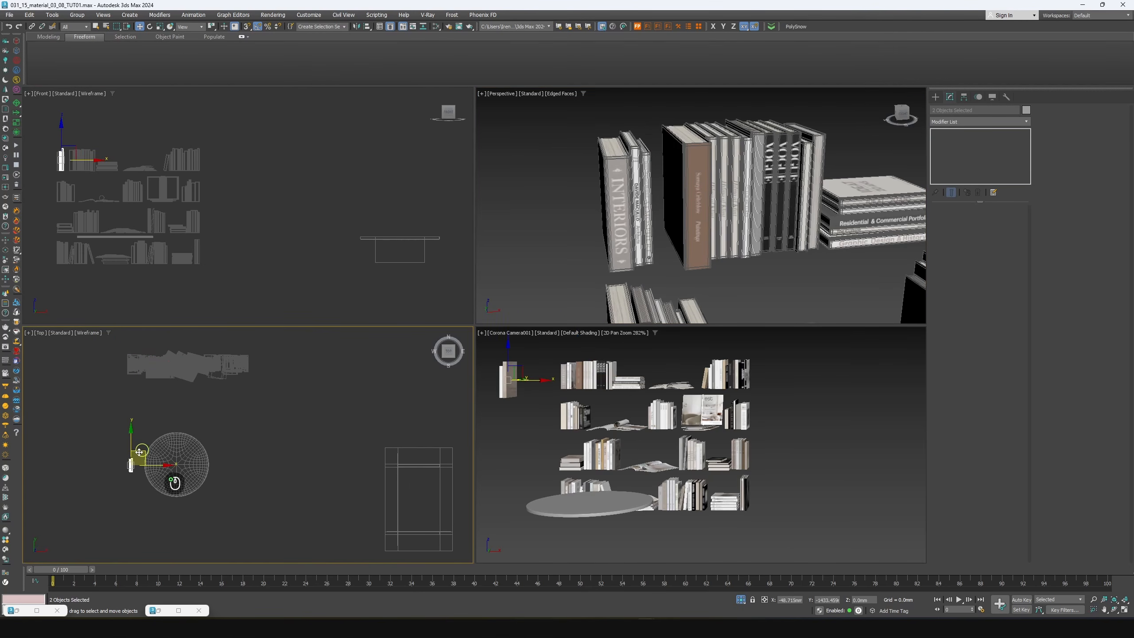
scroll(837, 202, down, 4)
middle_drag(750, 286, 708, 218)
scroll(708, 218, up, 5)
scroll(724, 259, down, 2)
key(F4)
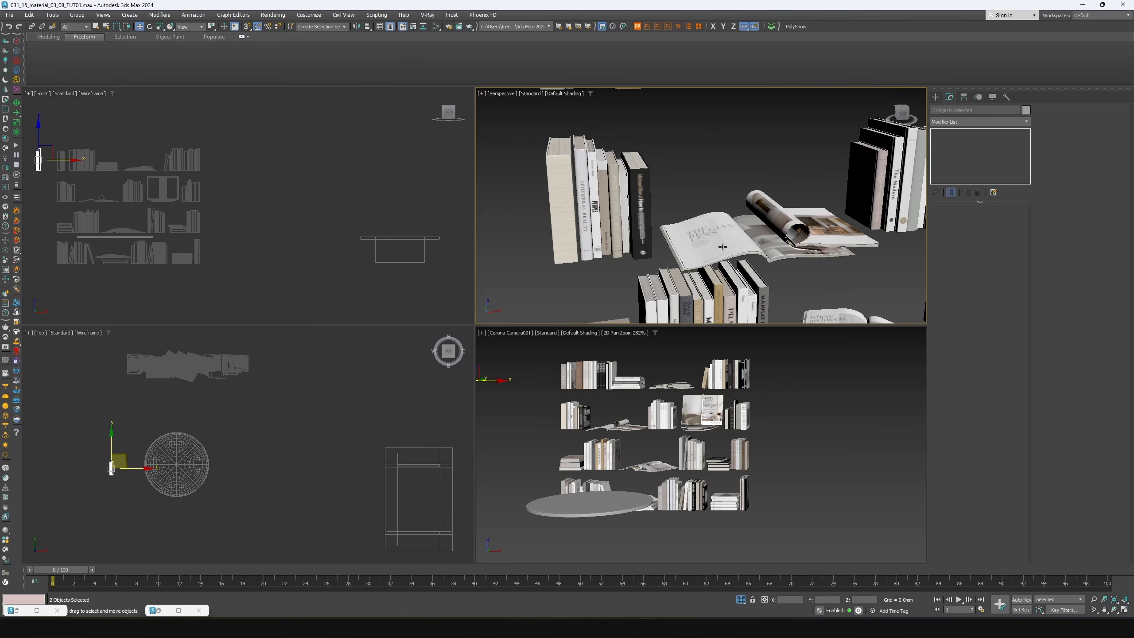
Move four books from the bottom row toward the coffee table and delete all the leftover books
mouse_move(735, 293)
middle_down()
mouse_move(664, 202)
mouse_move(733, 168)
middle_up()
scroll(694, 228, down, 3)
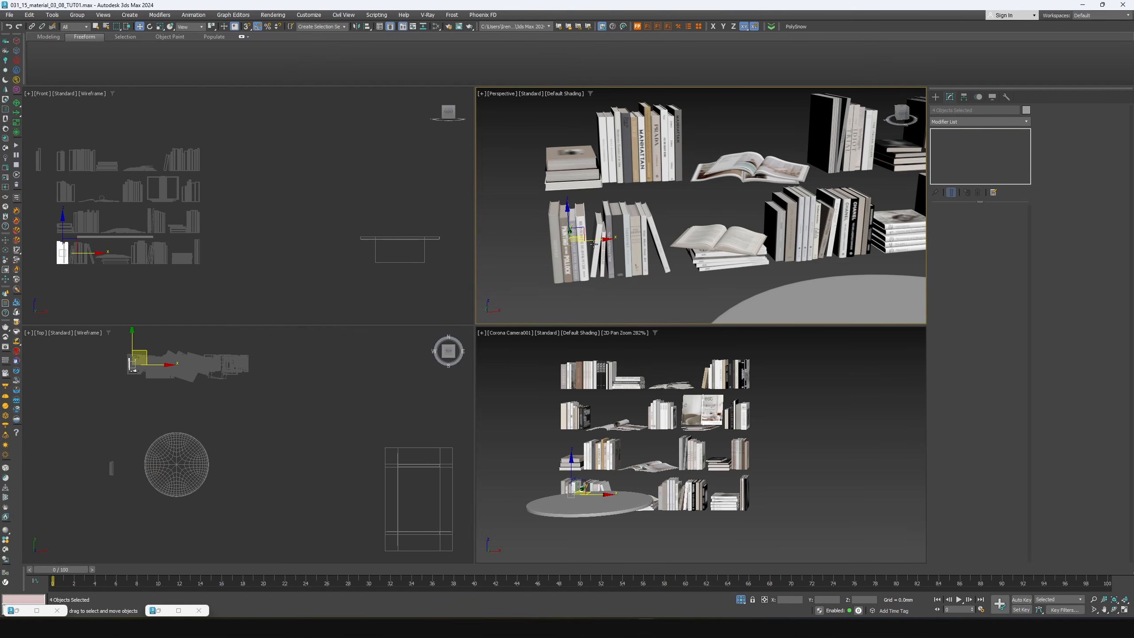
middle_drag(276, 457, 276, 436)
scroll(273, 431, down, 2)
drag(183, 355, 282, 420)
drag(273, 394, 140, 349)
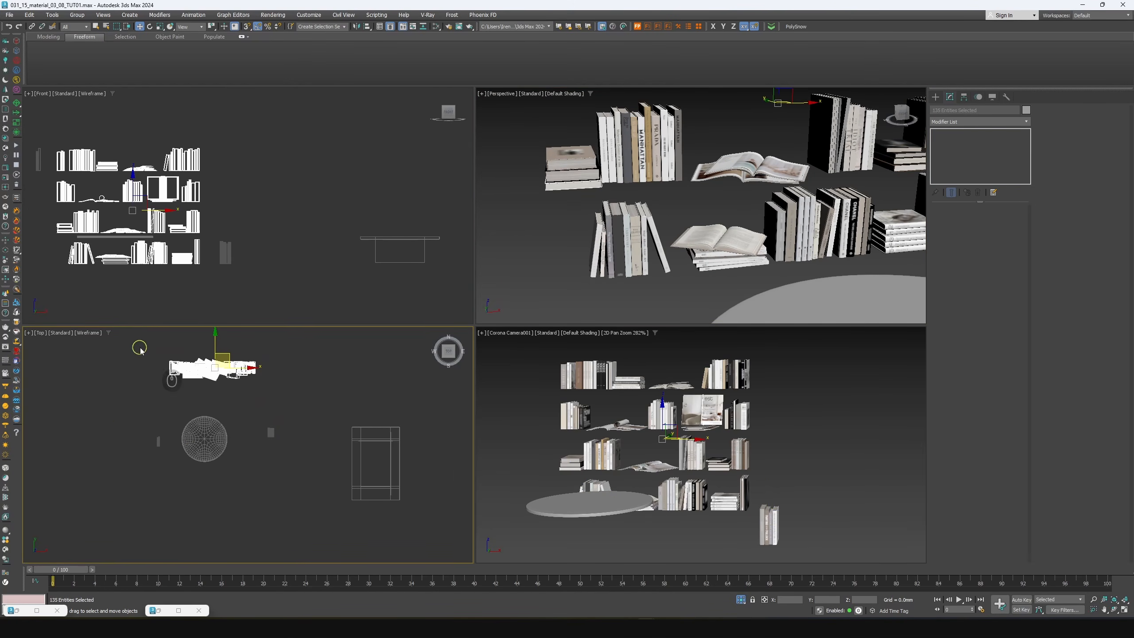
key(Delete)
Move the four books to the rectangular coffee table, lay them flat and raise them onto its top
middle_drag(341, 384, 306, 341)
drag(257, 374, 225, 404)
scroll(402, 250, up, 2)
key(e)
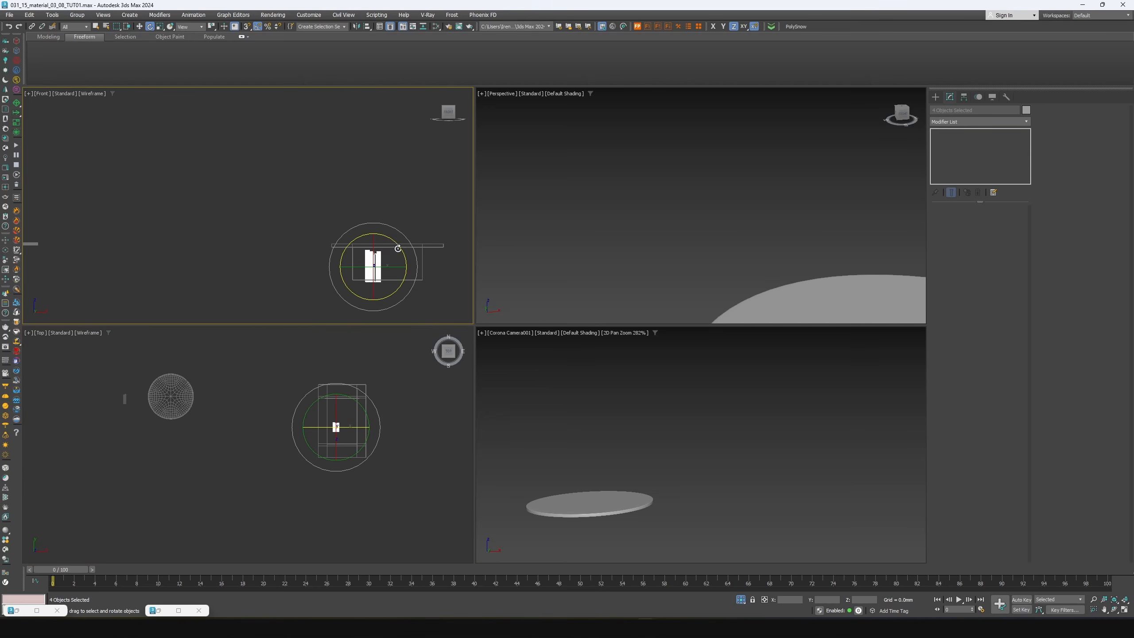
scroll(398, 254, up, 6)
key(z)
alt+middle_drag(634, 215, 695, 203)
scroll(695, 202, down, 5)
scroll(727, 200, down, 4)
key(w)
drag(704, 187, 704, 152)
Delete one book from the pile on the coffee table to leave a stack of three
alt+middle_drag(705, 152, 675, 174)
scroll(692, 172, up, 6)
click(736, 151)
key(Delete)
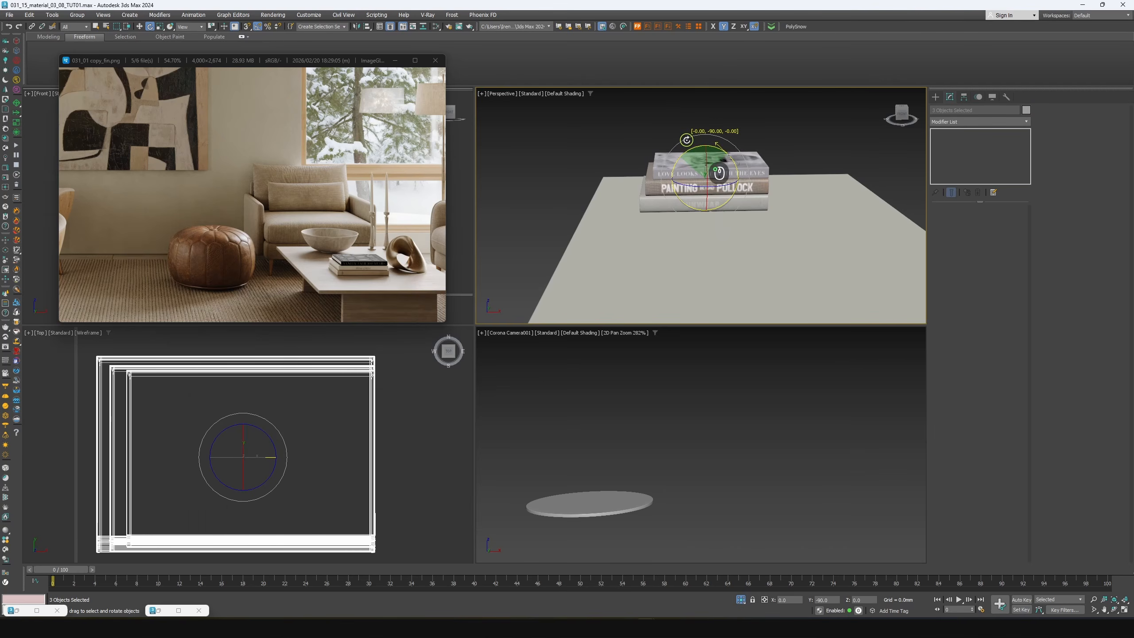
Position the rotated stack of three books on the coffee table
scroll(798, 512, down, 3)
scroll(759, 451, up, 8)
drag(729, 432, 702, 474)
middle_drag(755, 483, 714, 392)
drag(713, 392, 708, 409)
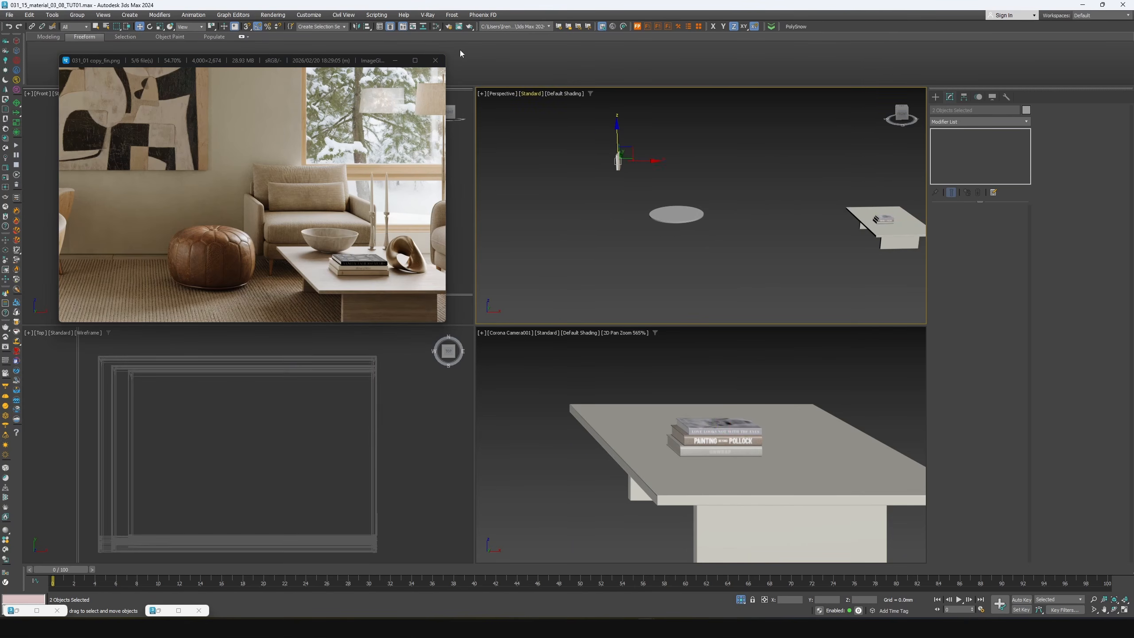
Rotate the two remaining books about the vertical axis and move them onto the round table as a pile
click(460, 50)
scroll(226, 250, up, 5)
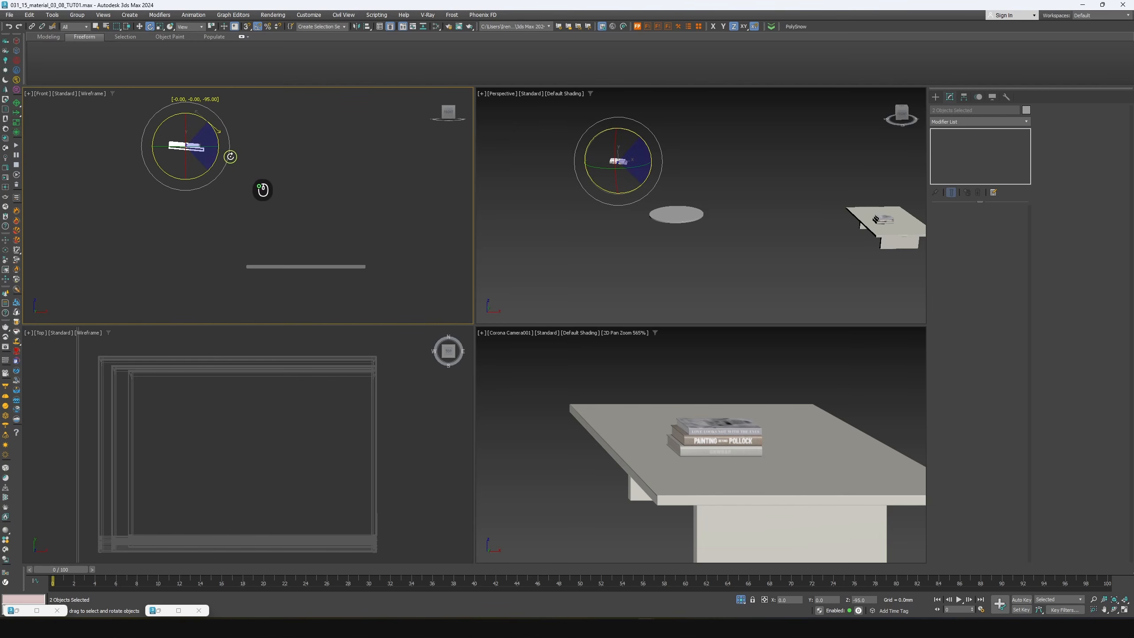
key(w)
scroll(570, 214, up, 5)
middle_drag(221, 402, 300, 372)
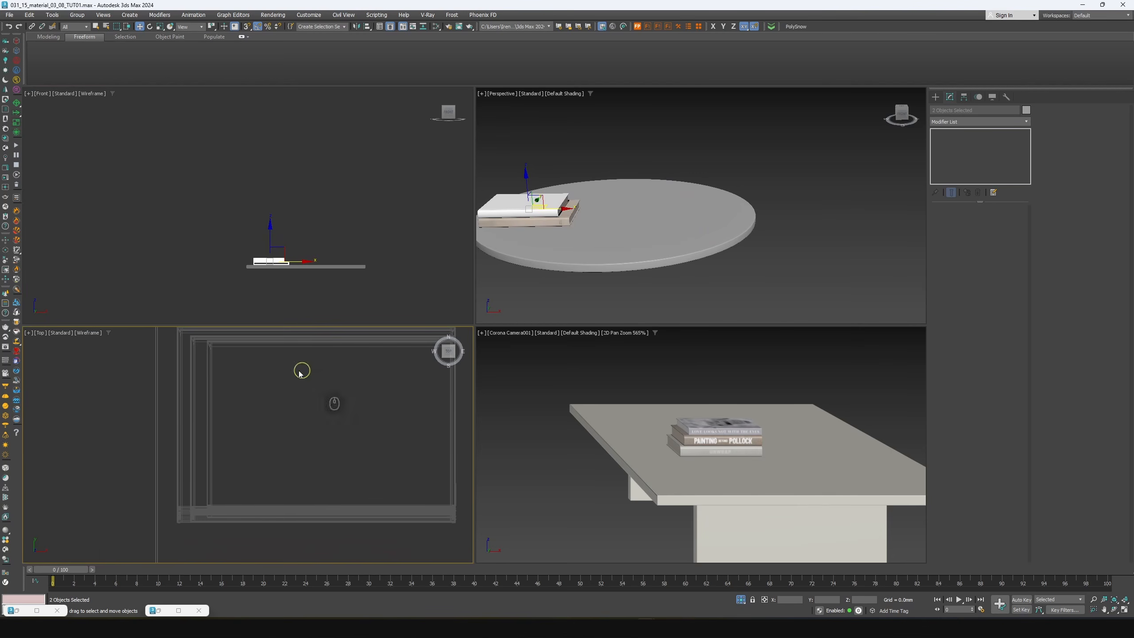
scroll(258, 274, up, 3)
middle_drag(257, 235, 272, 211)
drag(323, 205, 343, 205)
Bring back the full scene and seat the three-book stack on the coffee table between the bowl and the sculpture, without displaying edges
right_click(708, 371)
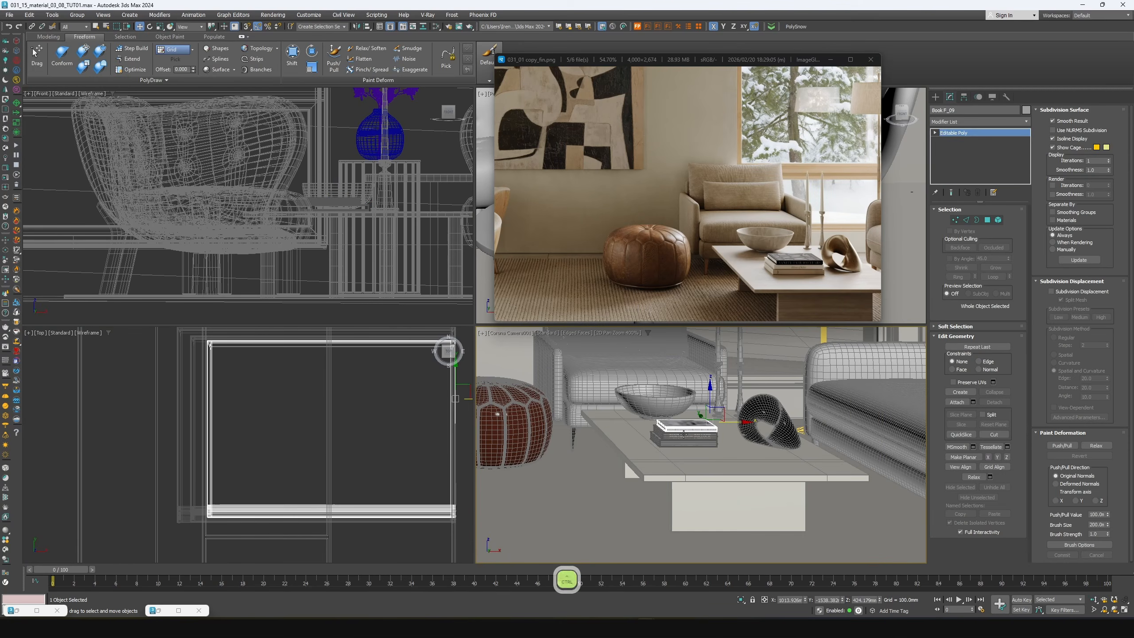
ctrl+click(676, 446)
key(F4)
drag(677, 426, 729, 432)
drag(695, 425, 690, 422)
mouse_move(722, 428)
mouse_down()
mouse_move(687, 430)
mouse_move(718, 430)
mouse_up()
click(691, 417)
key(r)
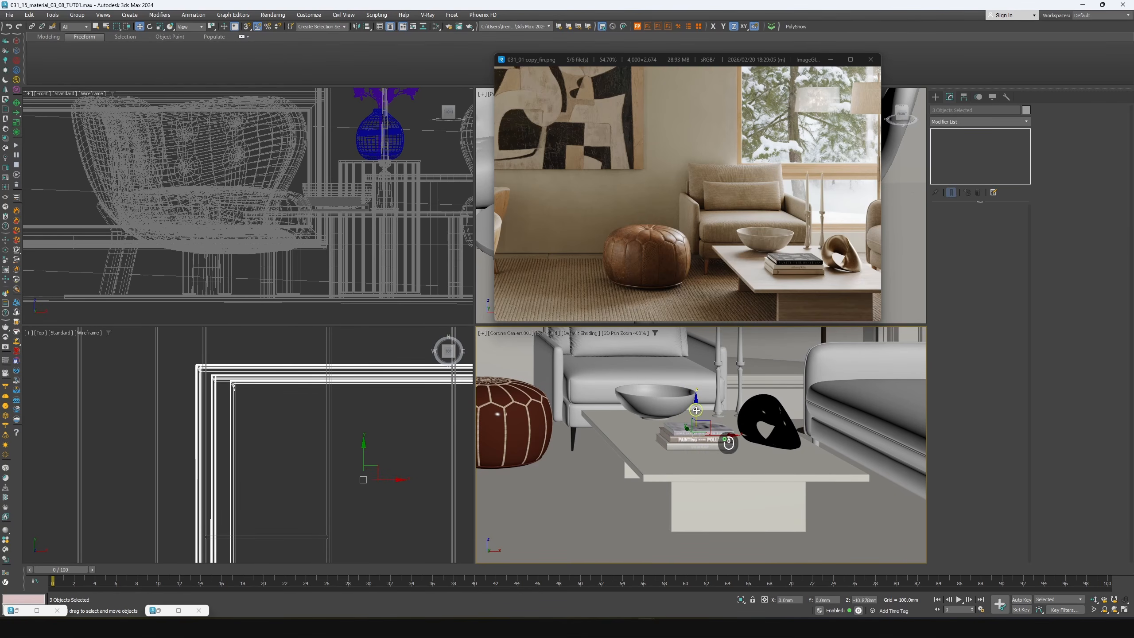
click(664, 410)
click(695, 431)
ctrl+click(700, 440)
ctrl+click(700, 446)
key(z)
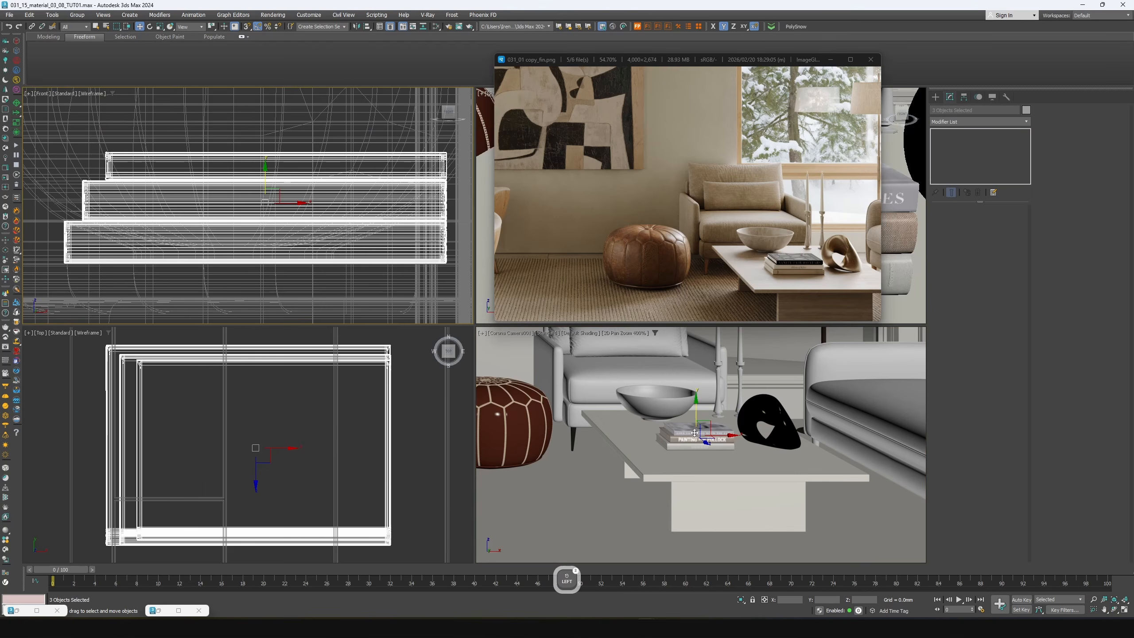
Move the two-book pile to the front round side table among the armchairs and raise it onto the tabletop
middle_drag(538, 445, 793, 446)
middle_drag(496, 393, 671, 442)
click(671, 442)
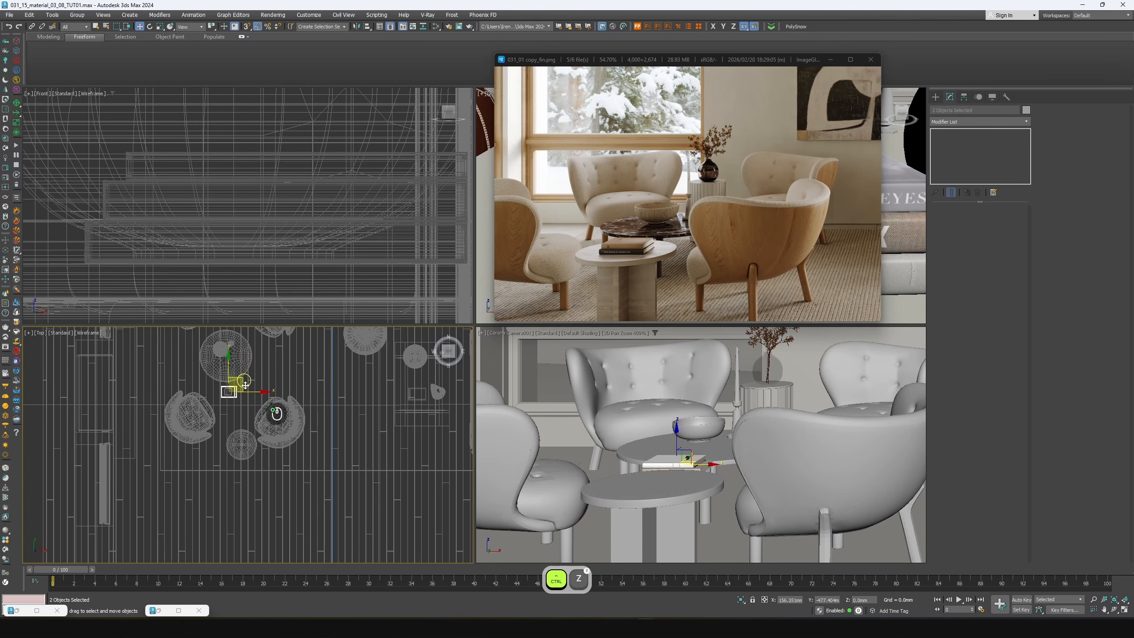
drag(243, 378, 260, 432)
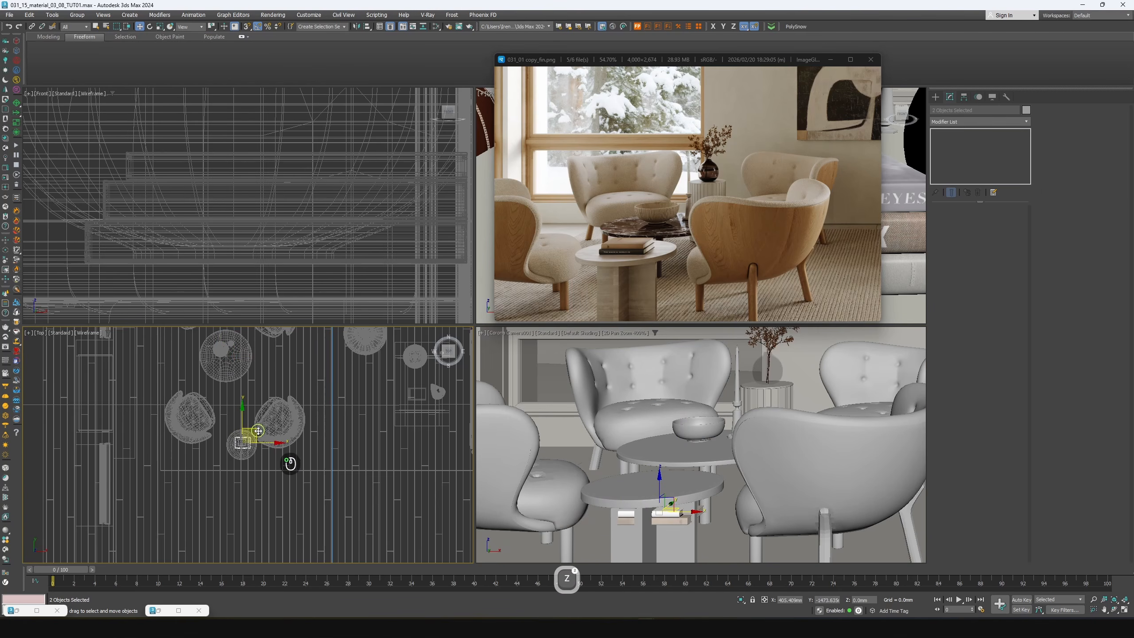
key(z)
scroll(254, 239, down, 5)
middle_drag(254, 239, 300, 218)
scroll(300, 219, down, 2)
scroll(293, 157, up, 6)
mouse_move(297, 200)
mouse_down()
mouse_move(295, 150)
mouse_move(302, 183)
mouse_up()
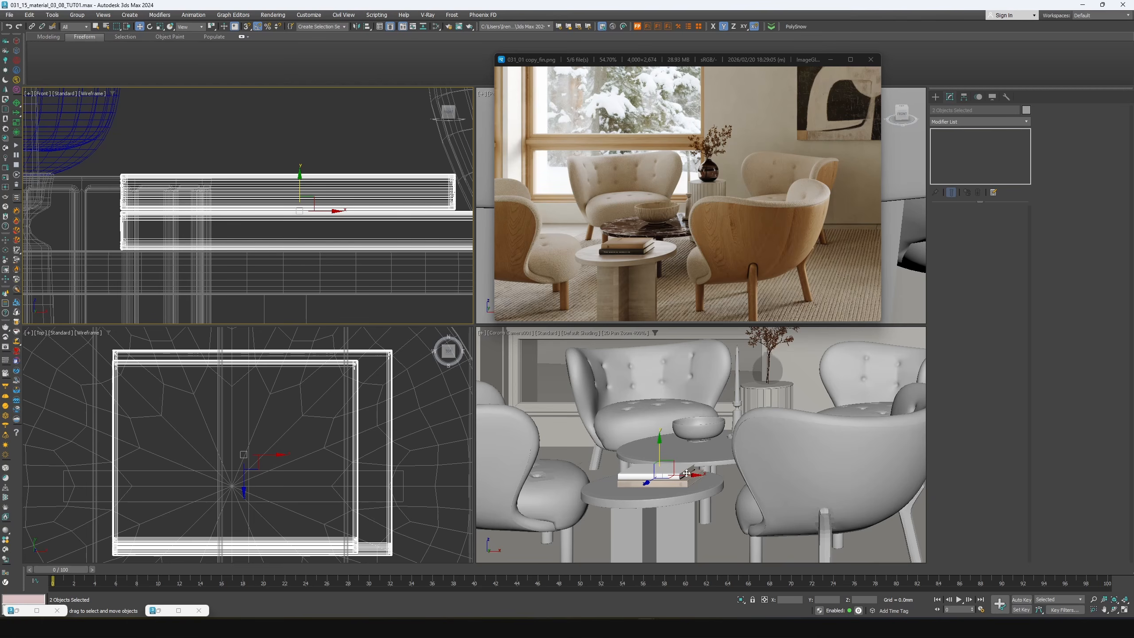
Shift only the upper book of the pile on the round side table to offset it from the lower one
click(640, 478)
key(z)
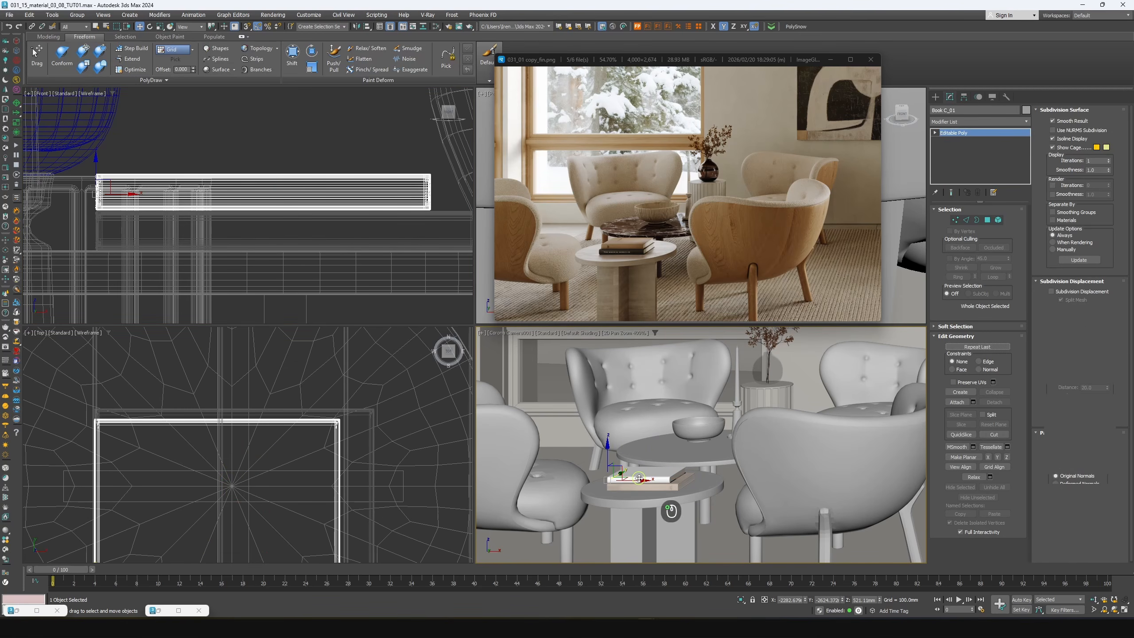
drag(639, 479, 646, 479)
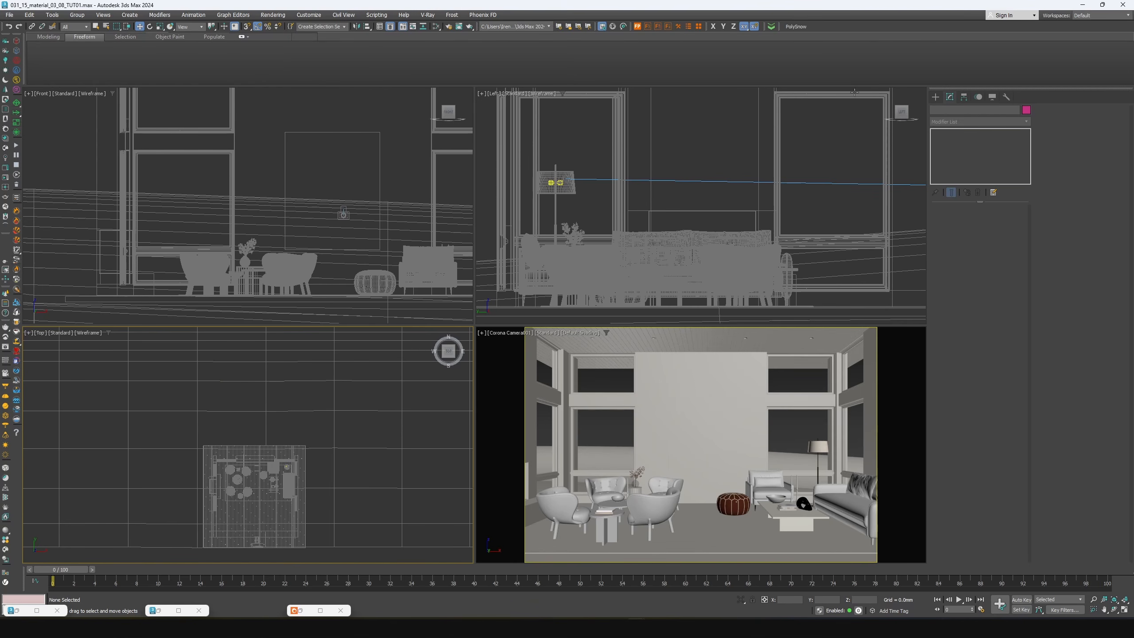
Create a Forest Pro scatter object from the ground surface behind the house
click(937, 97)
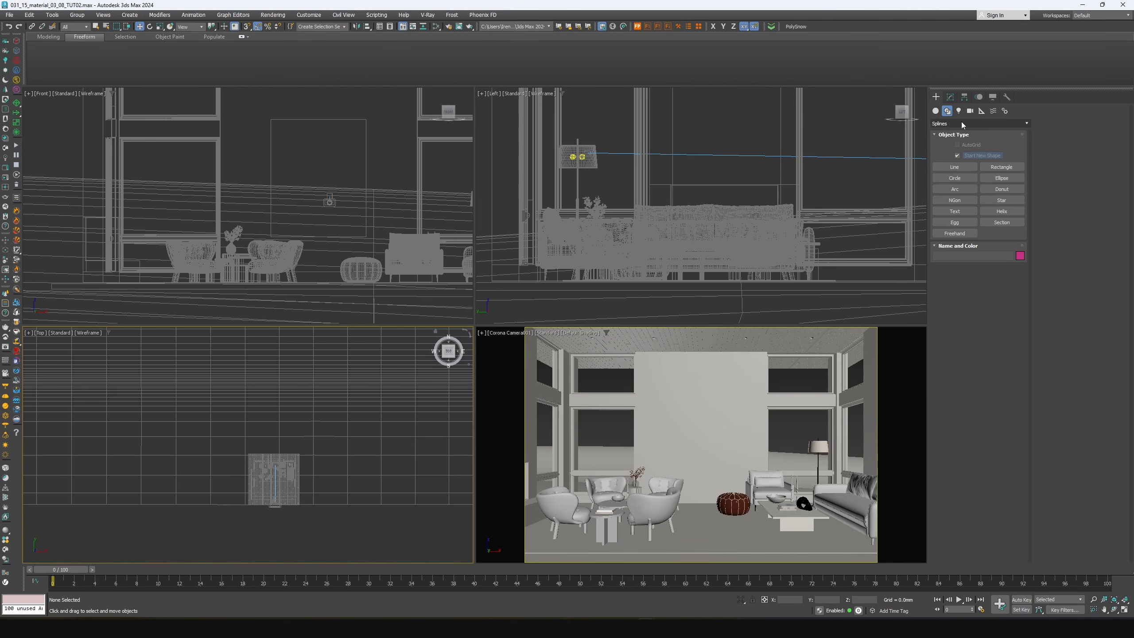
click(935, 111)
click(937, 123)
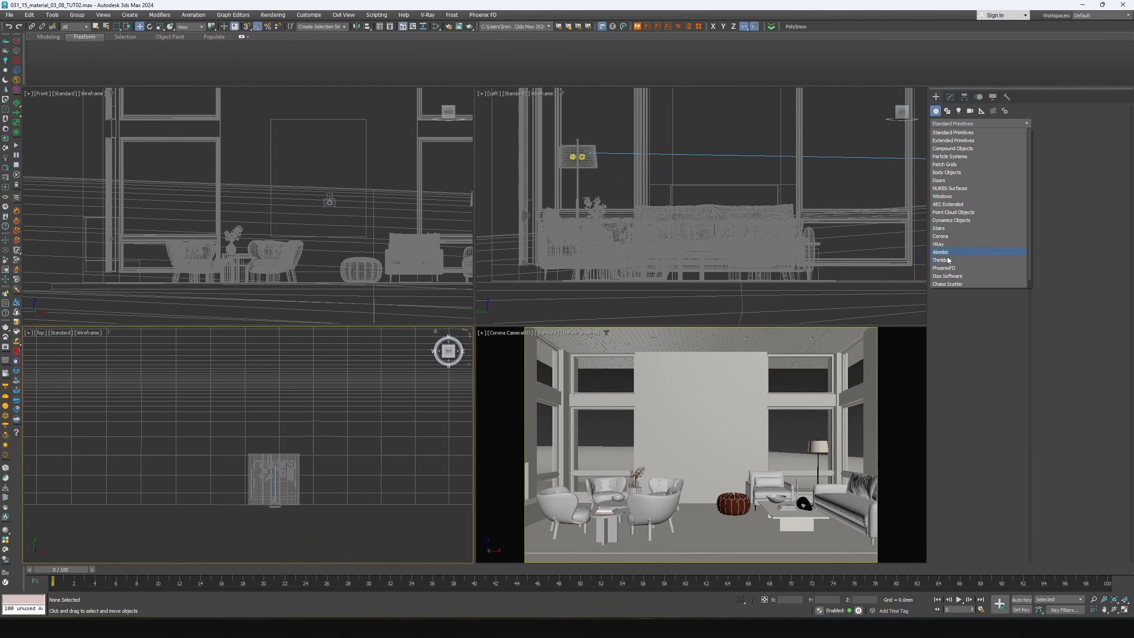
click(945, 276)
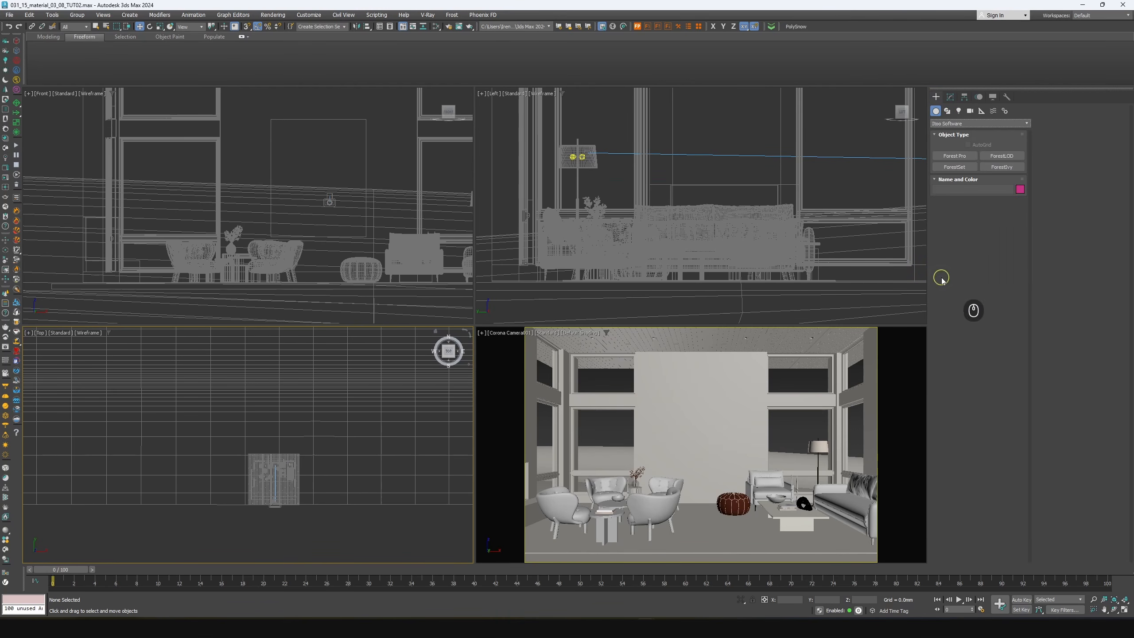
click(950, 157)
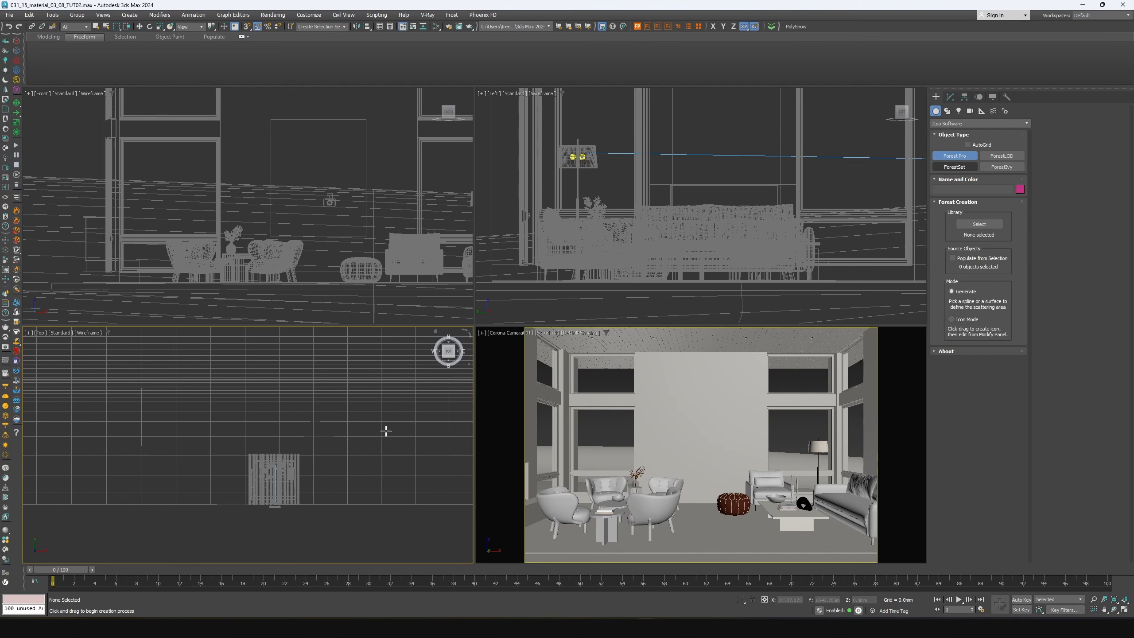
click(262, 421)
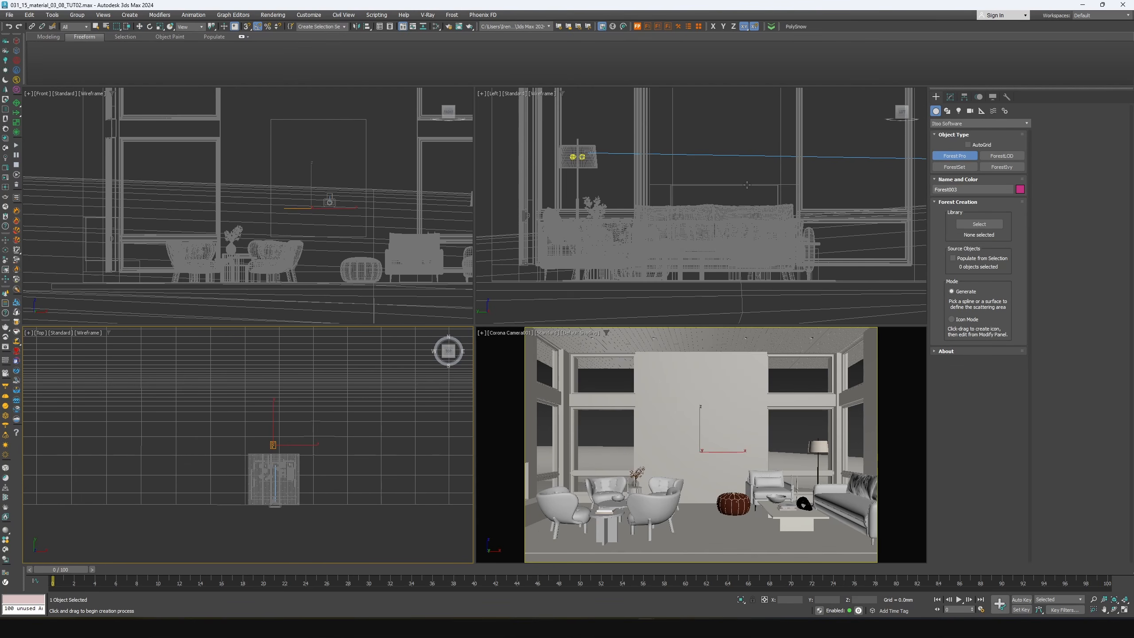
Open the new Forest object's parameters and check its areas and assigned scatter surface
click(951, 96)
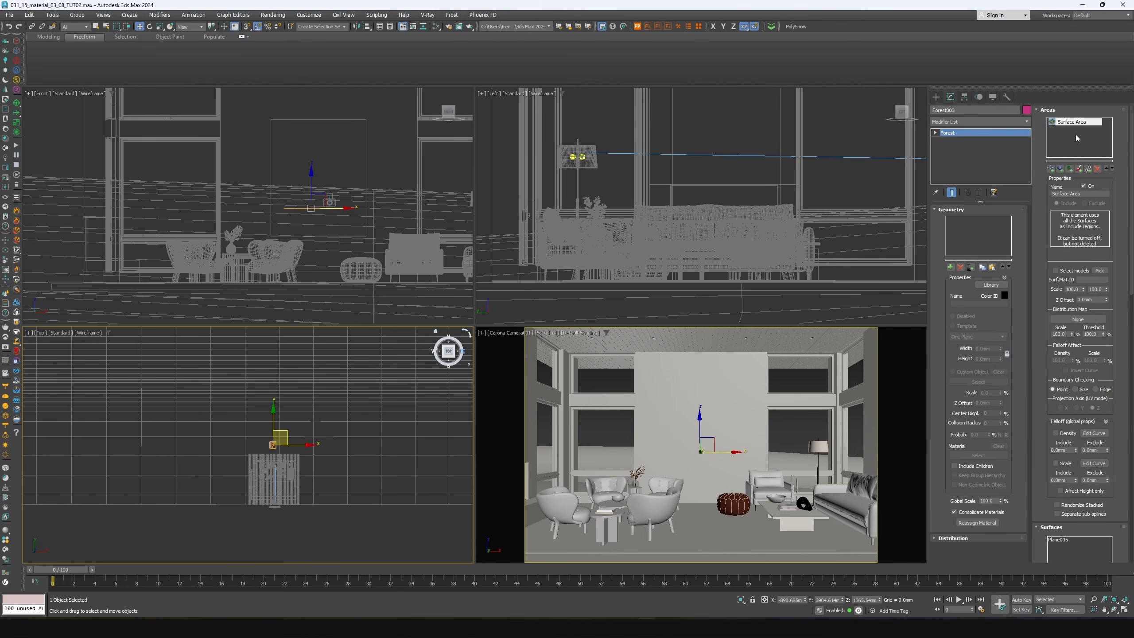
click(1048, 110)
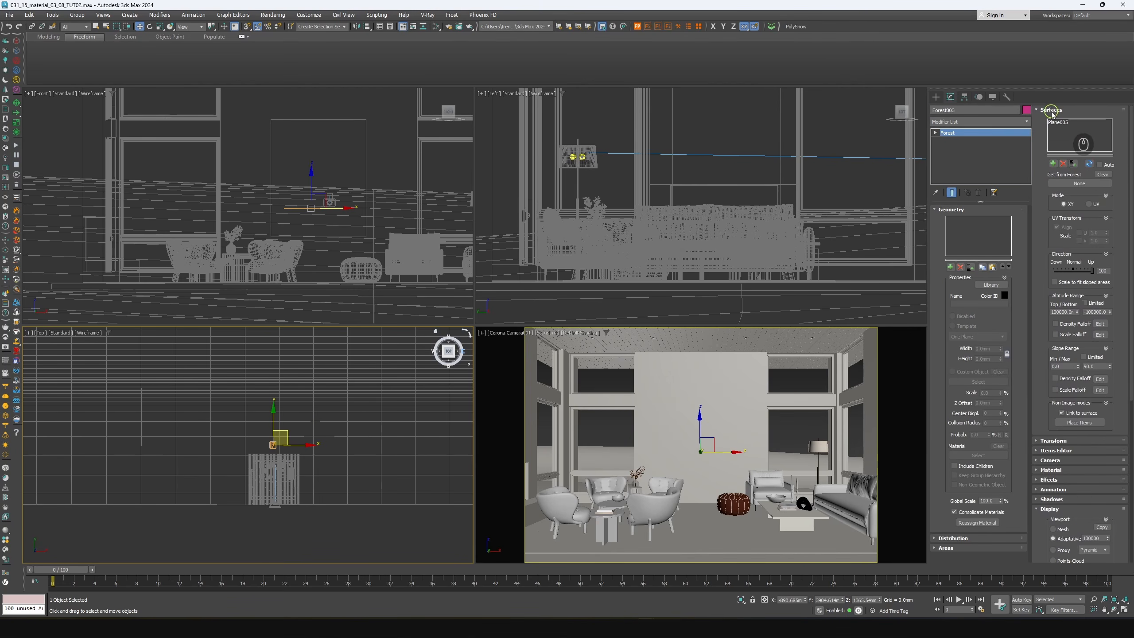
click(1072, 123)
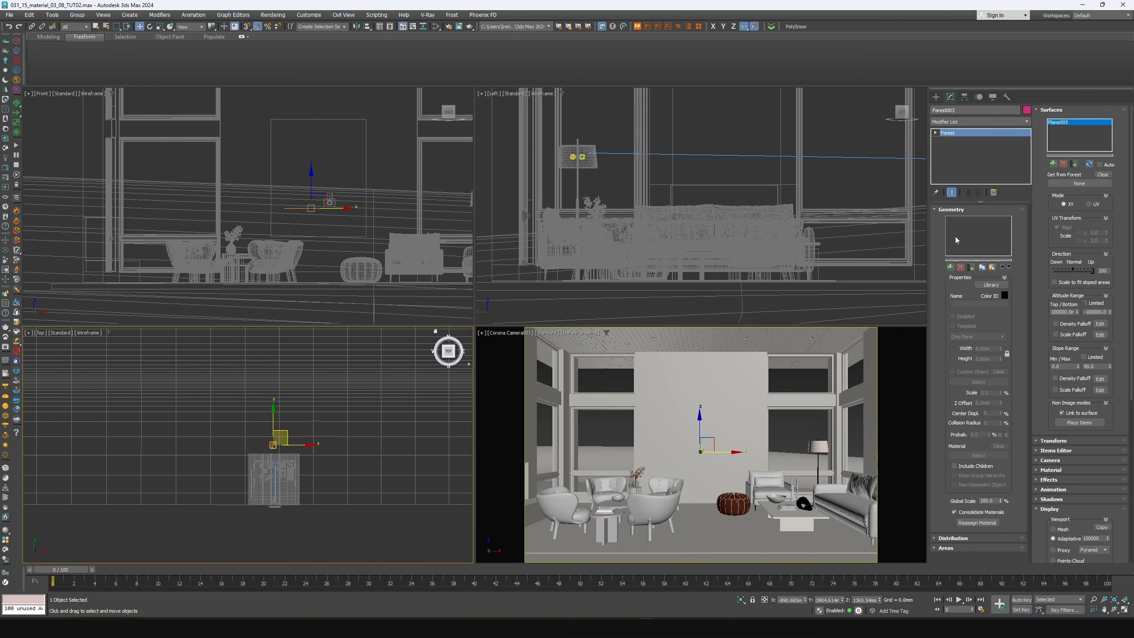
Examine the snow-covered tree models in the scene and compare them with the MT_PM_V50_winter.pdf catalogue
middle_drag(400, 472, 168, 367)
middle_drag(324, 438, 149, 413)
scroll(720, 234, down, 6)
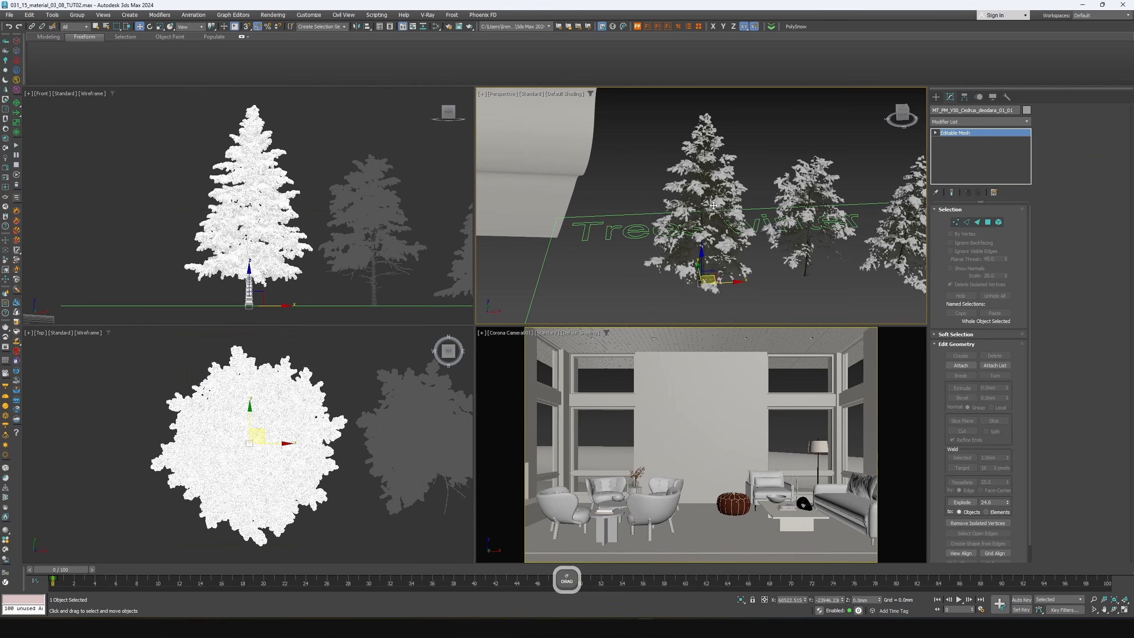
alt+middle_drag(713, 205, 759, 223)
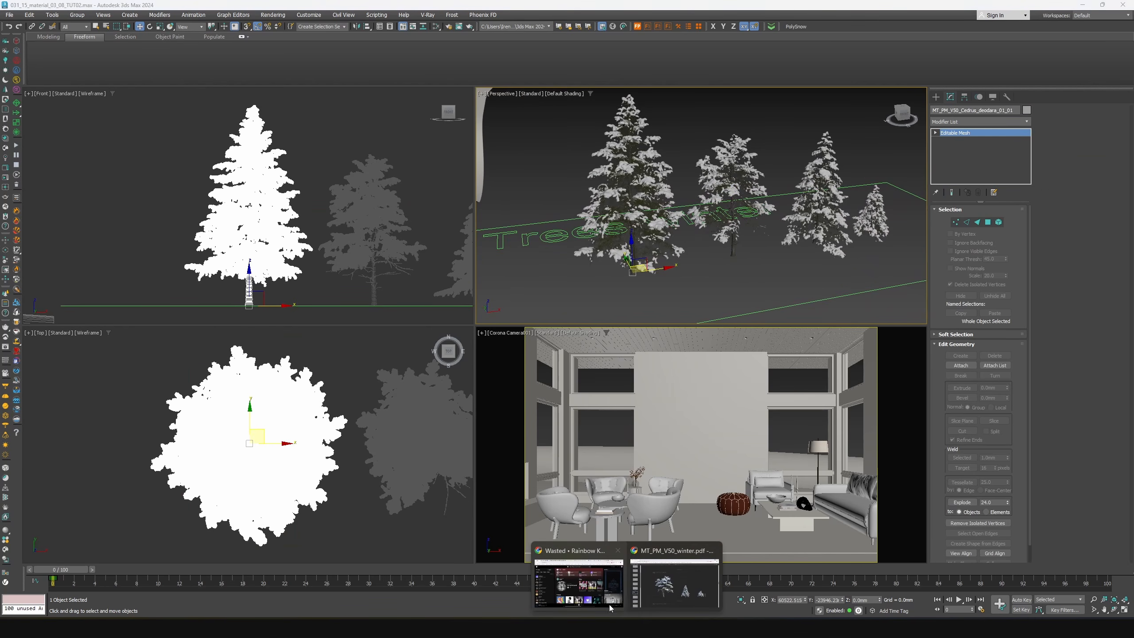
click(673, 581)
scroll(532, 358, up, 8)
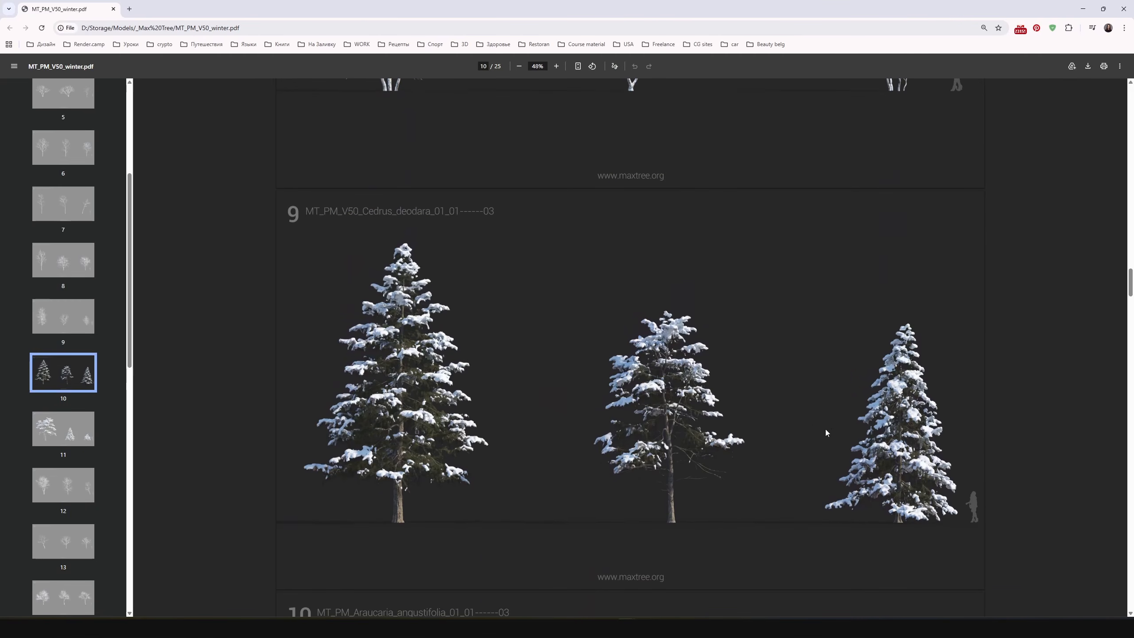
scroll(790, 435, down, 8)
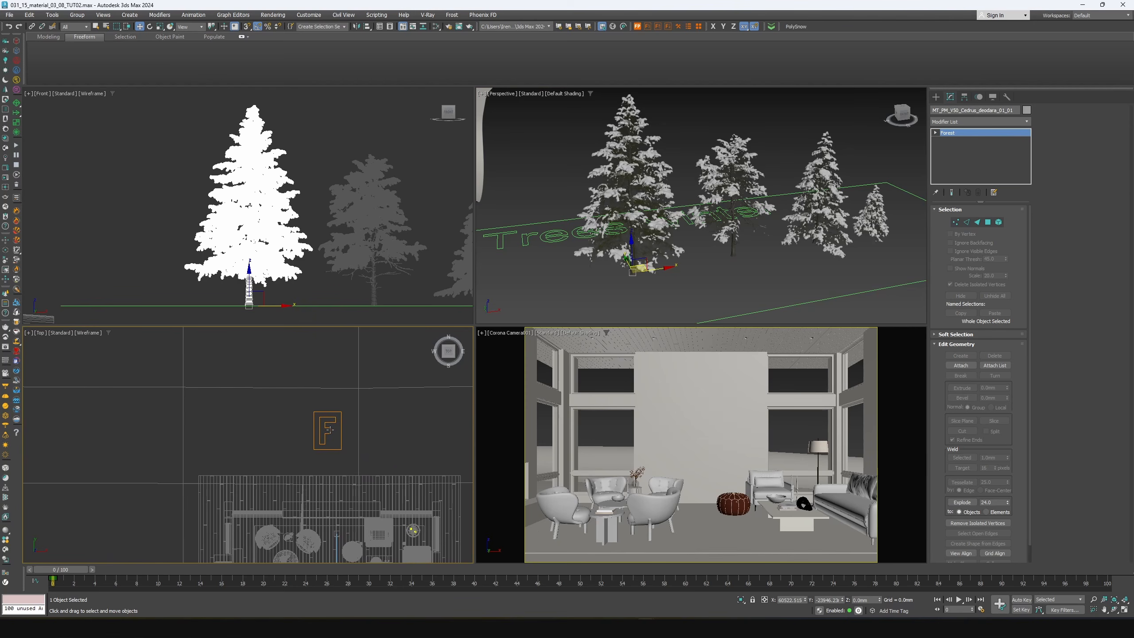
Add a custom geometry item to the Forest object and assign the largest snowy Cedrus deodara tree to it
click(329, 430)
click(951, 268)
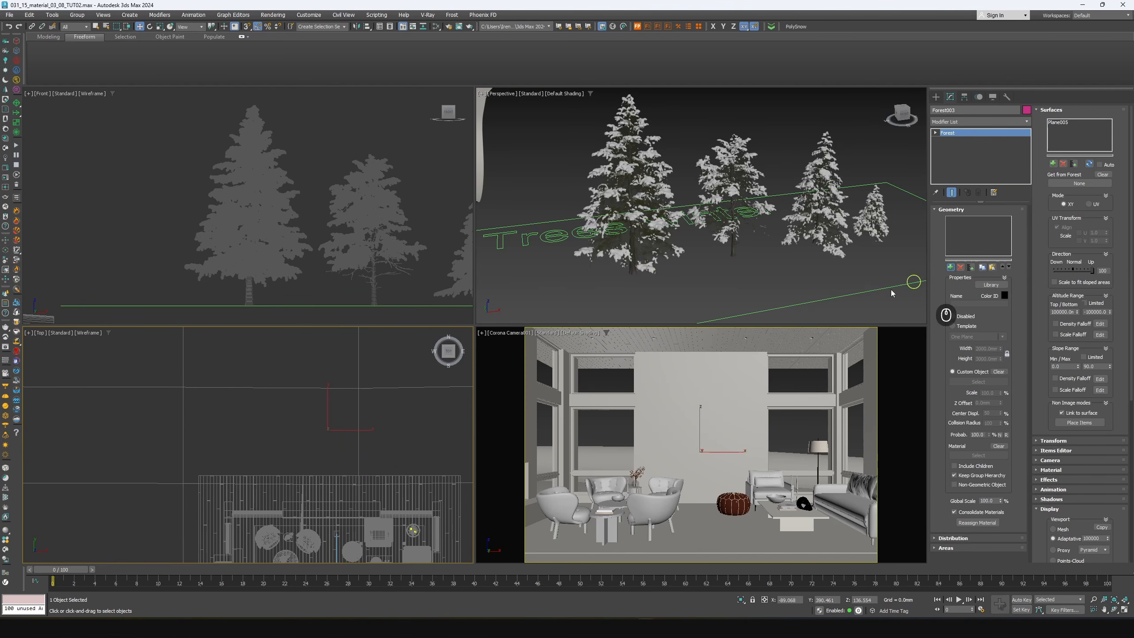
middle_drag(366, 445, 274, 375)
scroll(274, 375, down, 6)
middle_drag(340, 424, 314, 431)
middle_drag(408, 465, 179, 425)
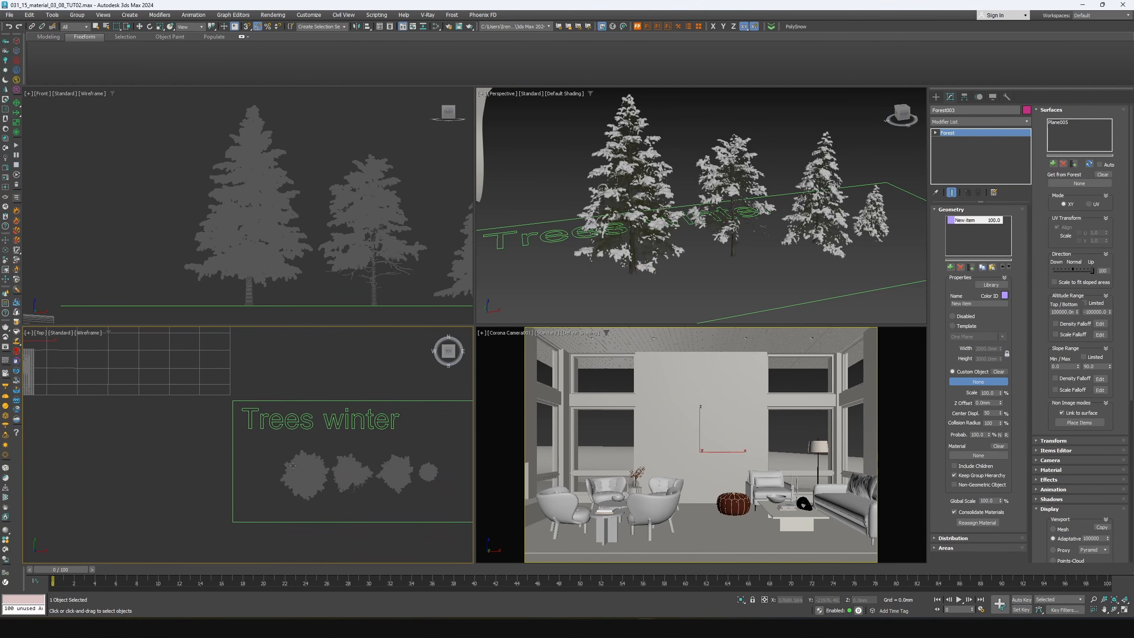
click(297, 469)
Add a second custom geometry item to the Forest object using the second cedar in the Trees winter group
scroll(294, 467, down, 4)
middle_drag(222, 494, 236, 515)
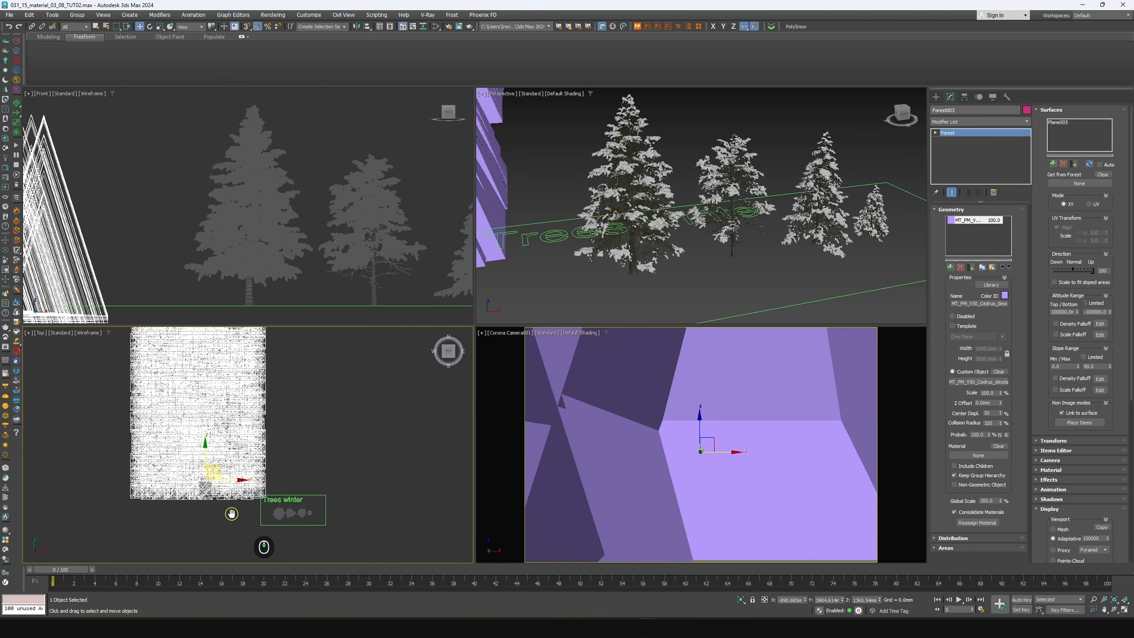
scroll(696, 250, down, 8)
scroll(655, 250, up, 6)
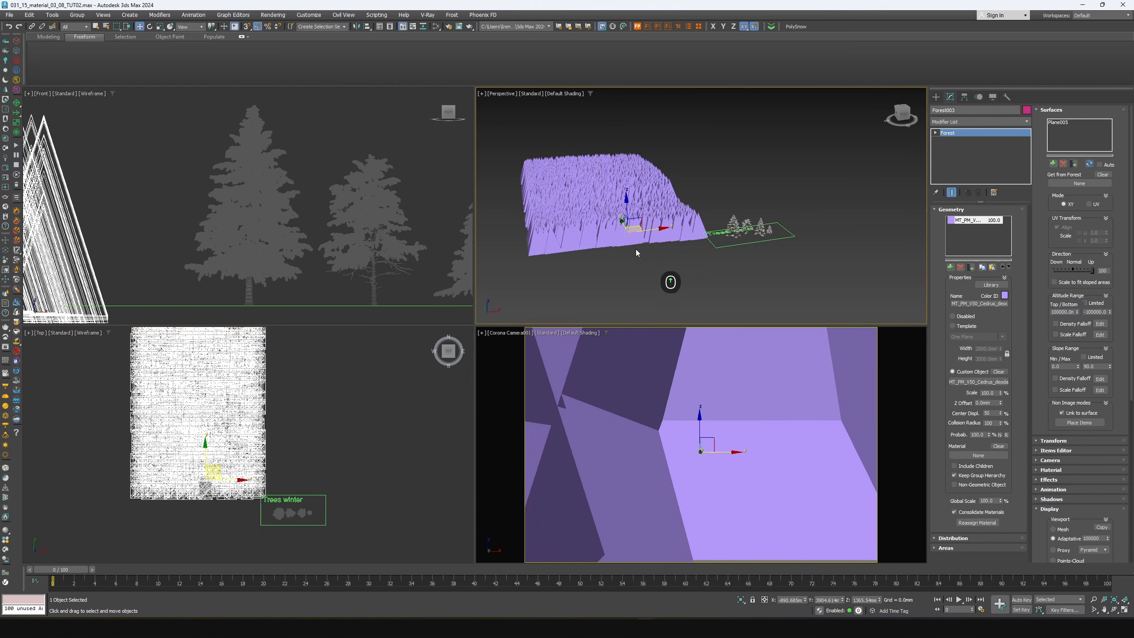
scroll(292, 514, up, 3)
click(949, 266)
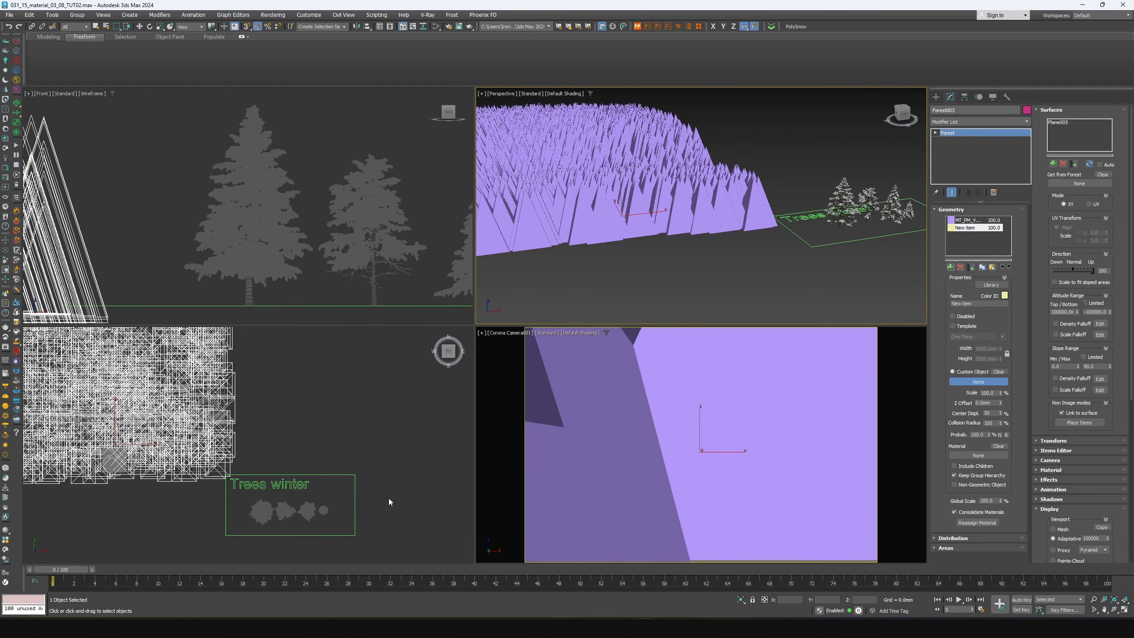
click(282, 509)
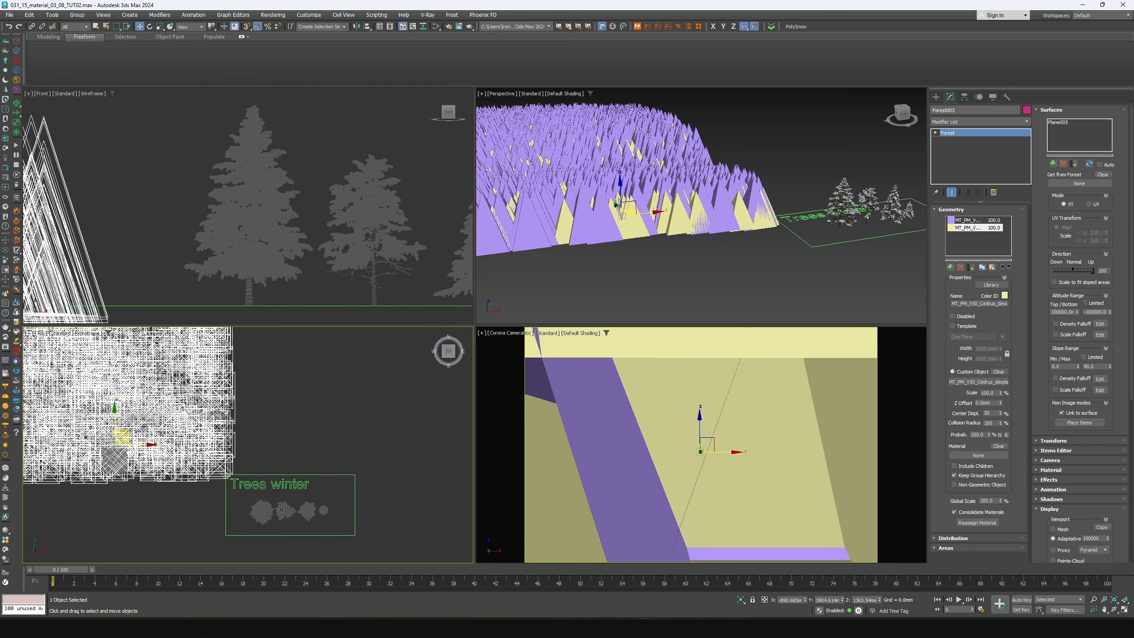
Add the third and fourth cedars of the Trees winter group as further custom items in the Forest object
click(950, 267)
scroll(307, 511, up, 2)
click(307, 511)
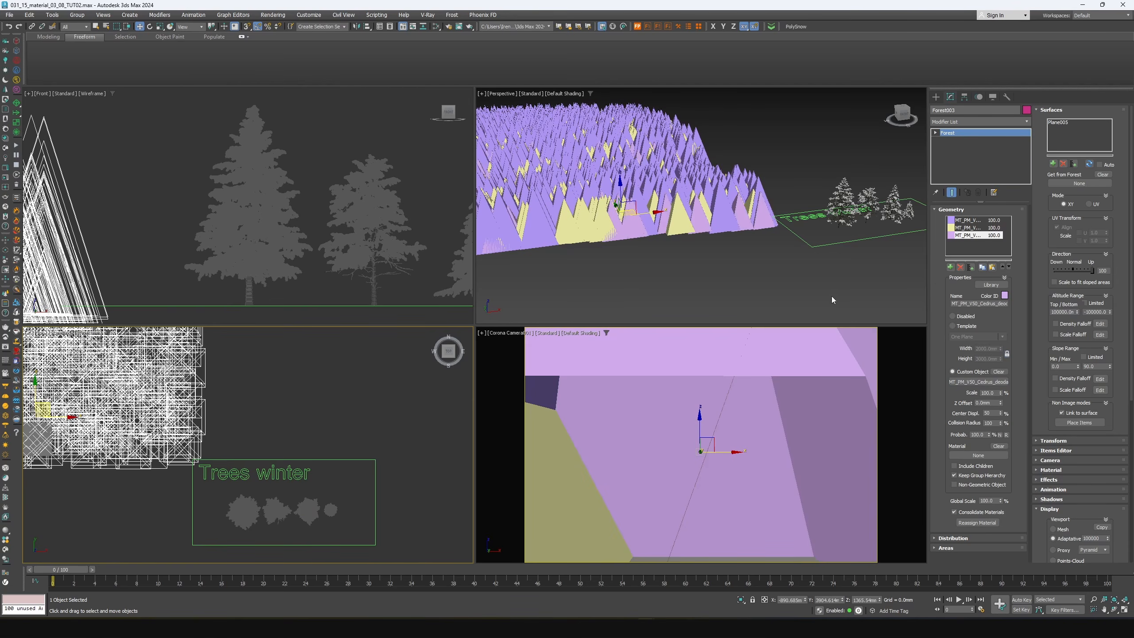
click(950, 267)
click(331, 511)
middle_drag(333, 511, 517, 550)
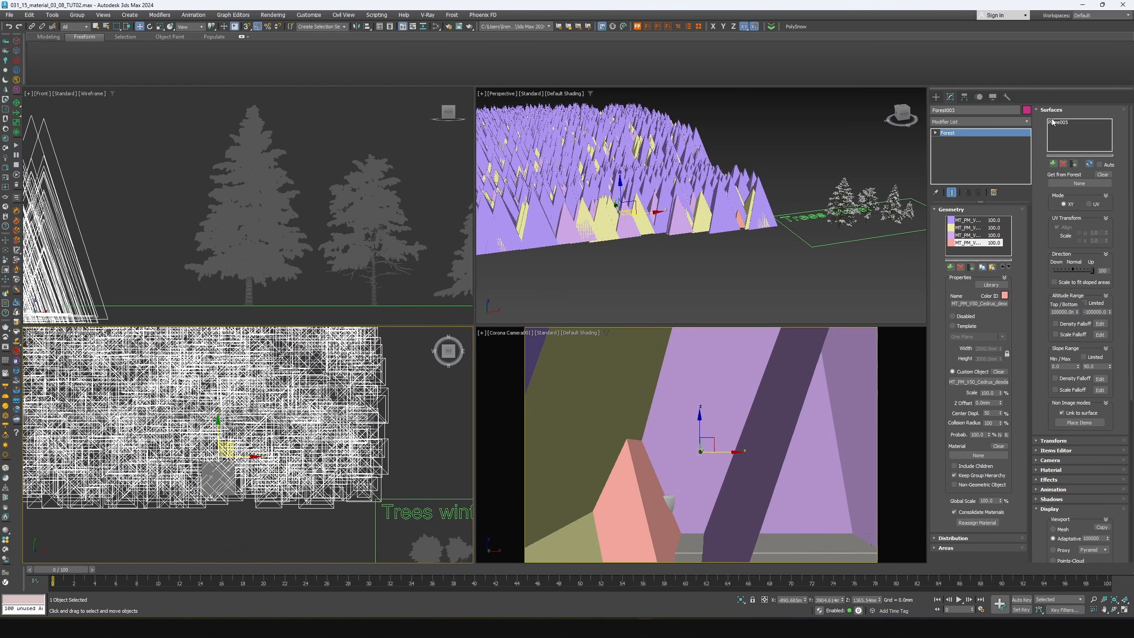
Set the Forest object's viewport display to Points-Cloud
click(1053, 110)
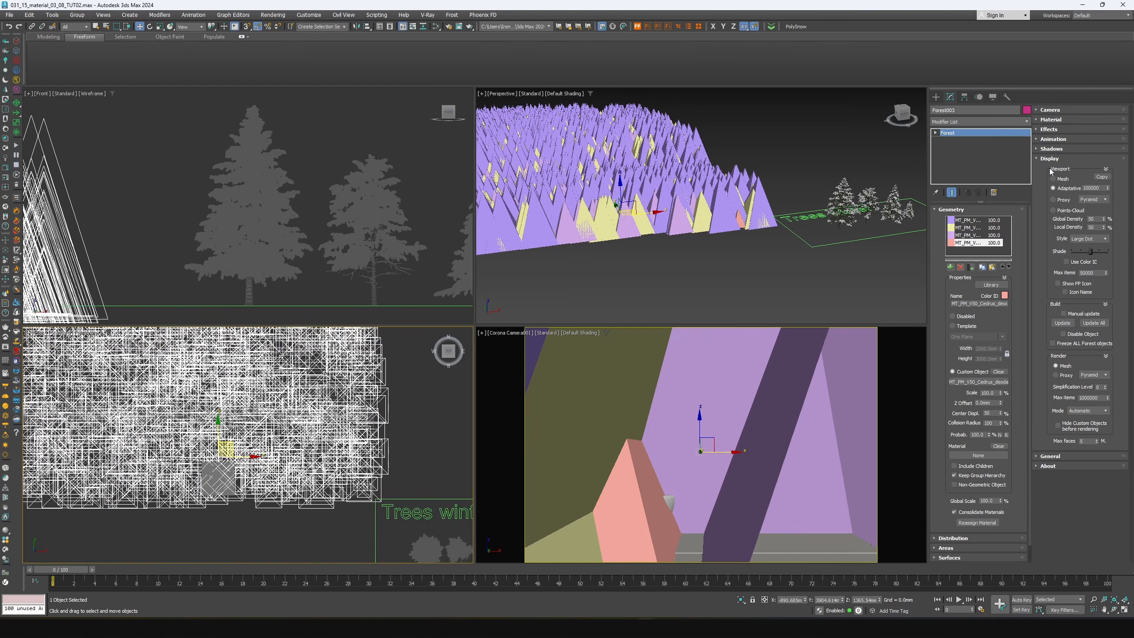
click(1064, 202)
click(1065, 209)
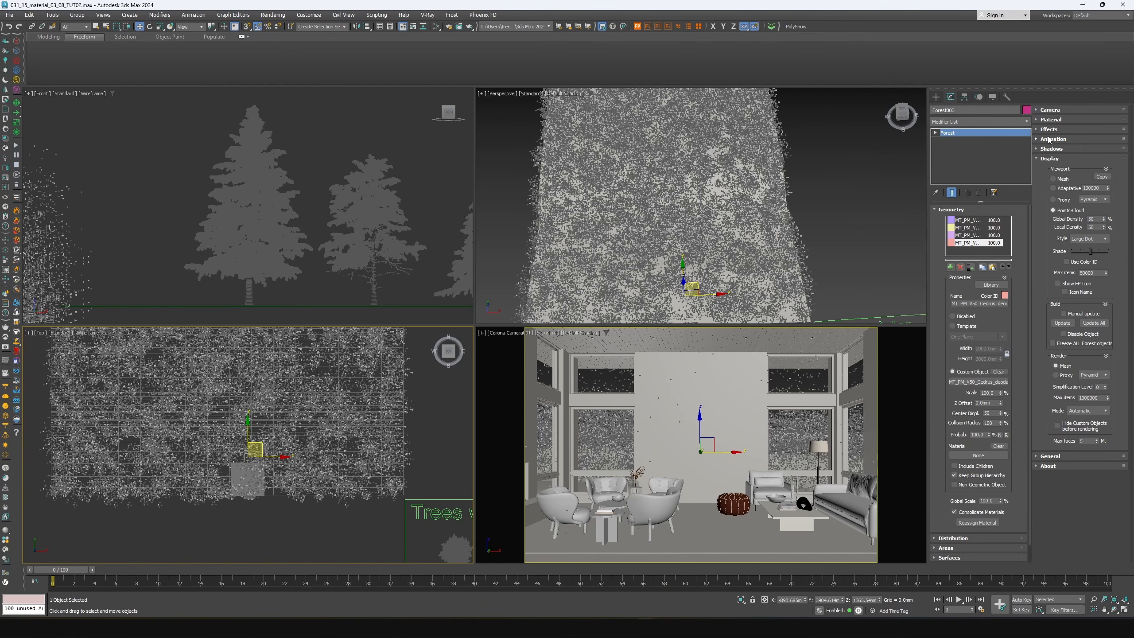
Add an exclude paint area to the Forest object and paint it around the house with a 20000 mm brush
click(947, 548)
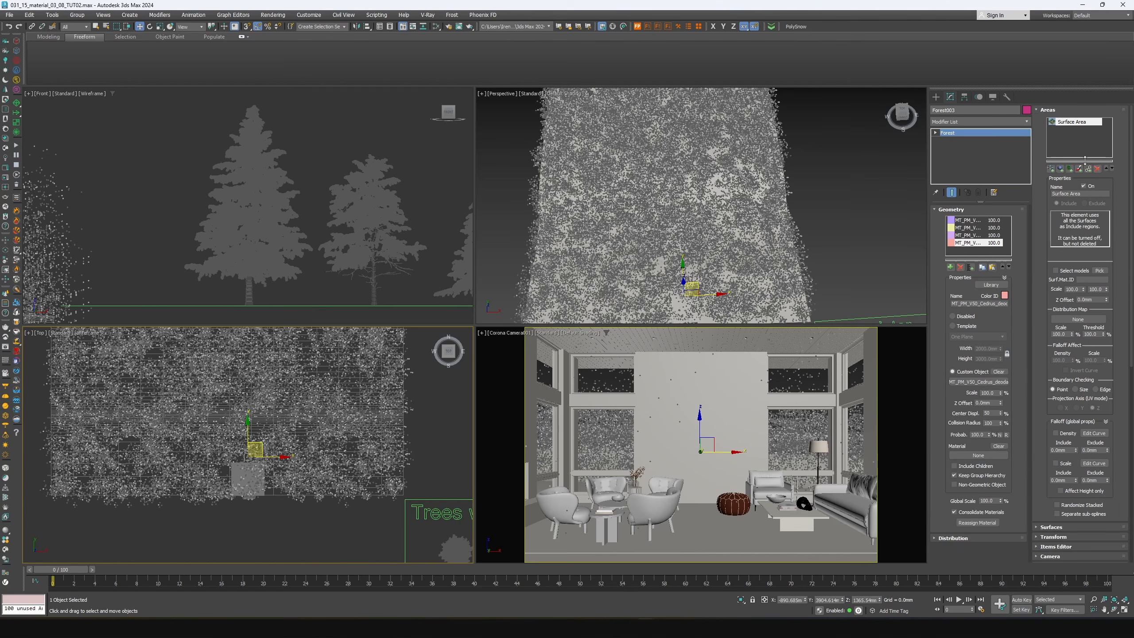
click(1077, 169)
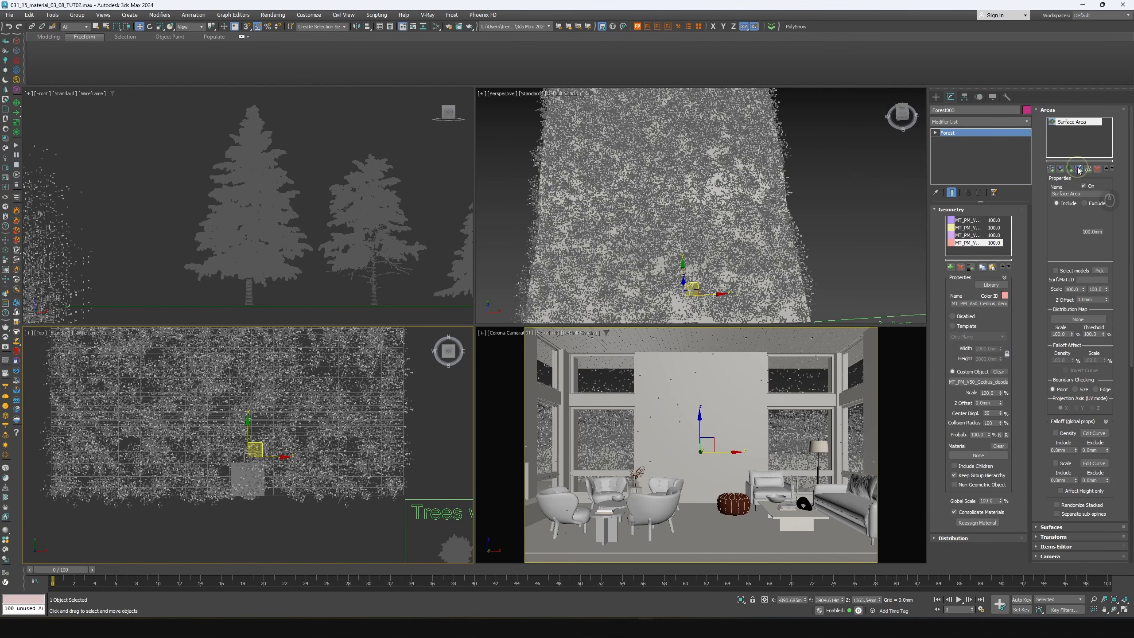
click(1086, 204)
click(1063, 219)
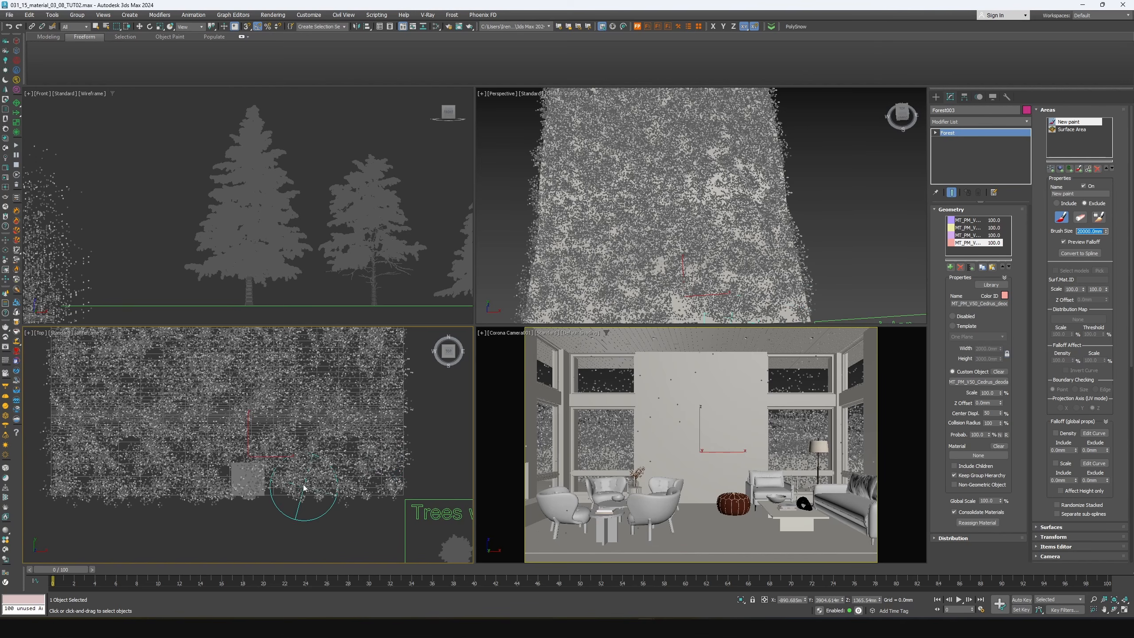
mouse_move(245, 493)
mouse_down()
mouse_move(64, 494)
mouse_move(393, 482)
mouse_move(475, 494)
mouse_up()
click(1052, 112)
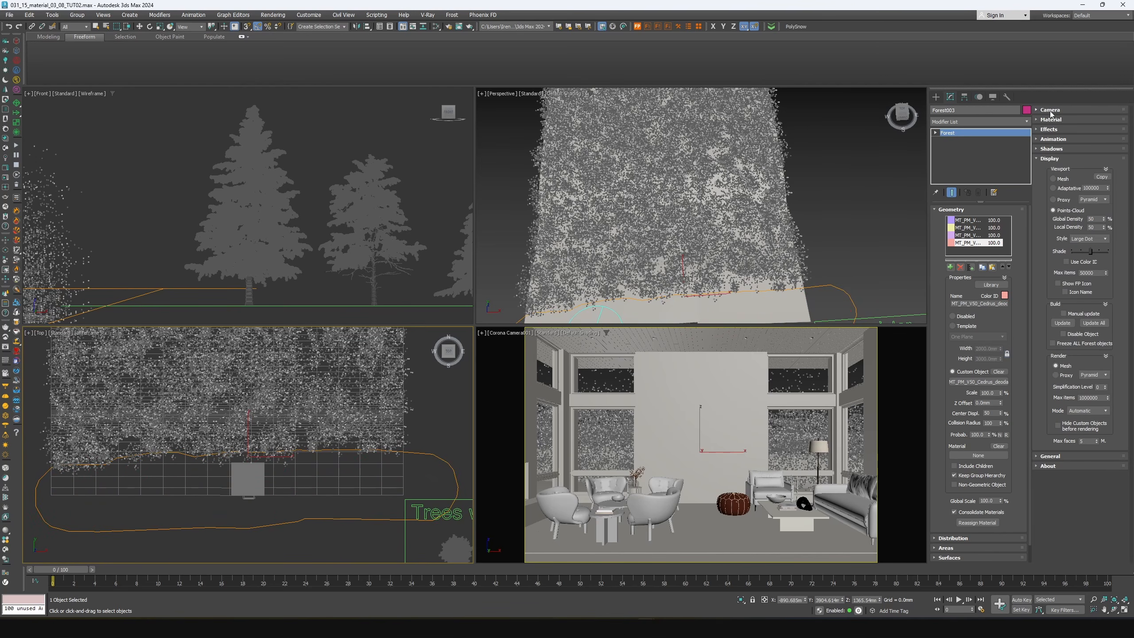
Try the Full, Patches 1 and Patches 3 distribution maps on the Forest object
click(956, 210)
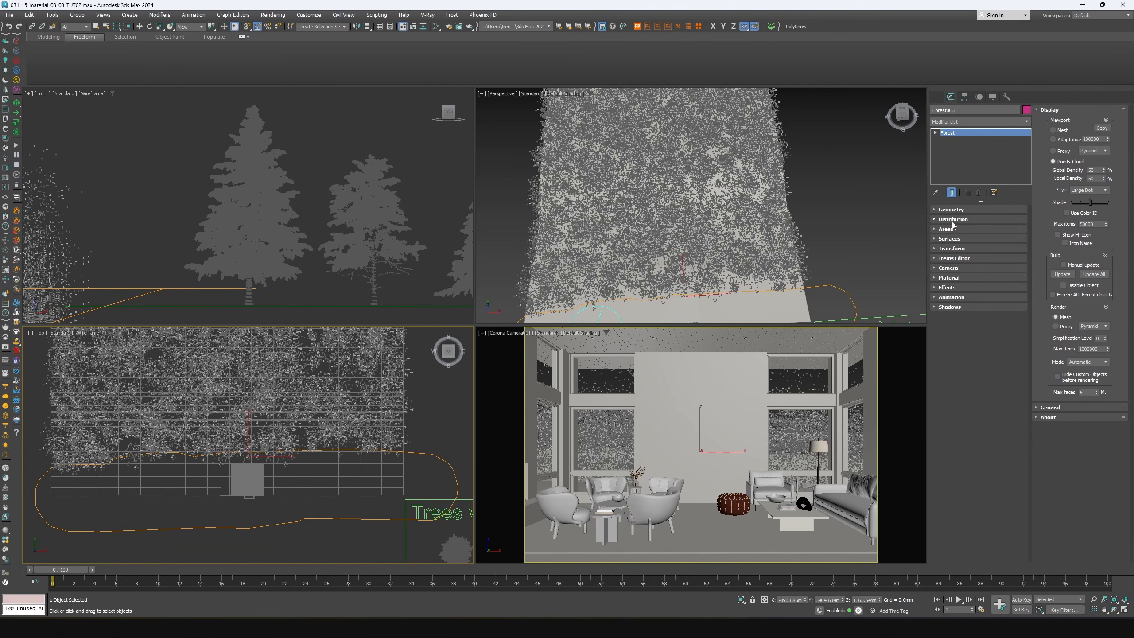
click(953, 220)
click(1061, 194)
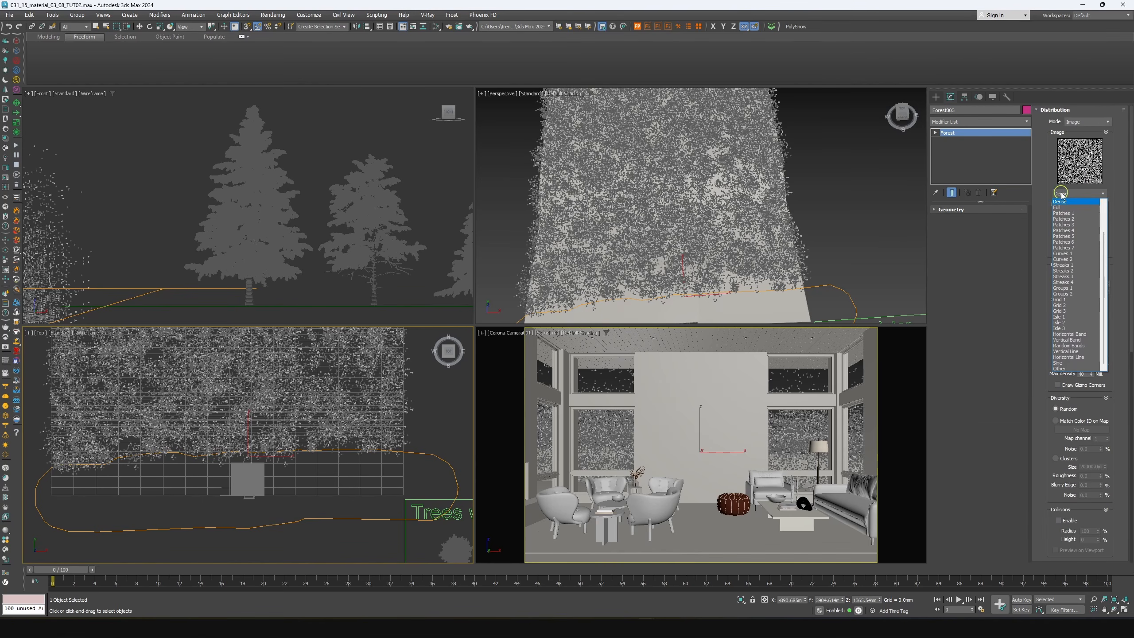
click(1061, 207)
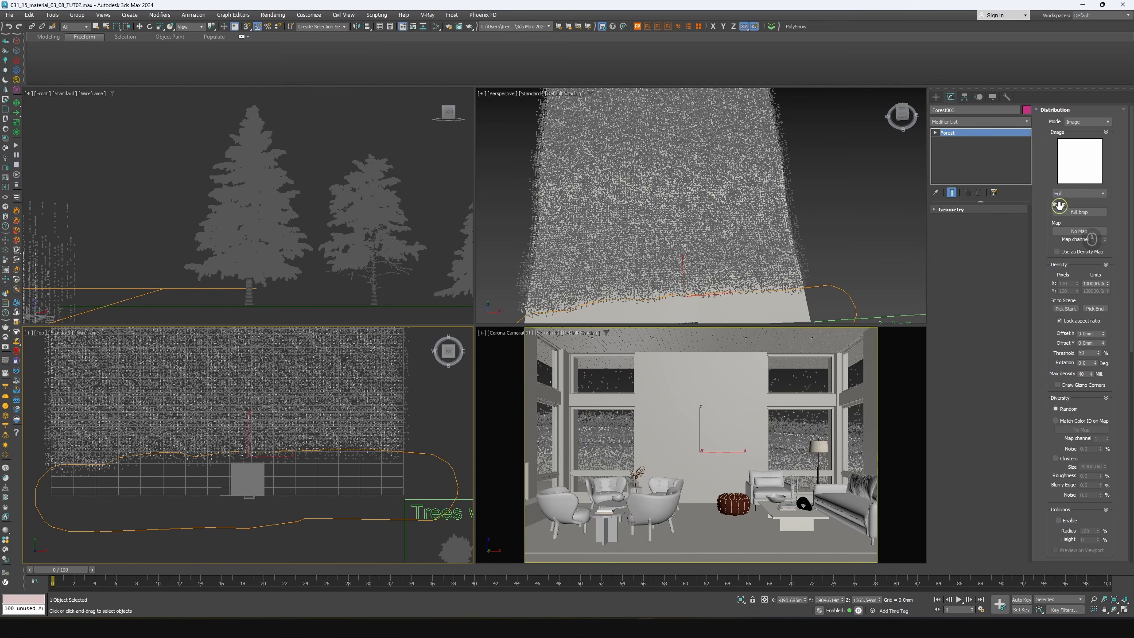
alt+middle_drag(711, 245, 732, 259)
click(1066, 194)
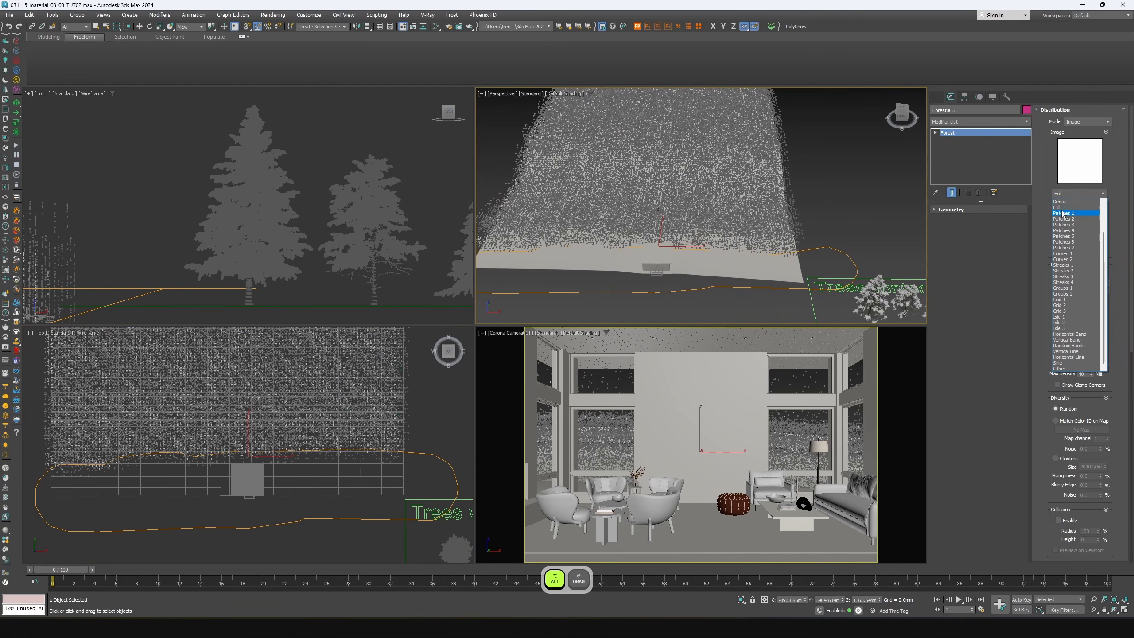
click(1063, 214)
alt+middle_drag(708, 258, 675, 228)
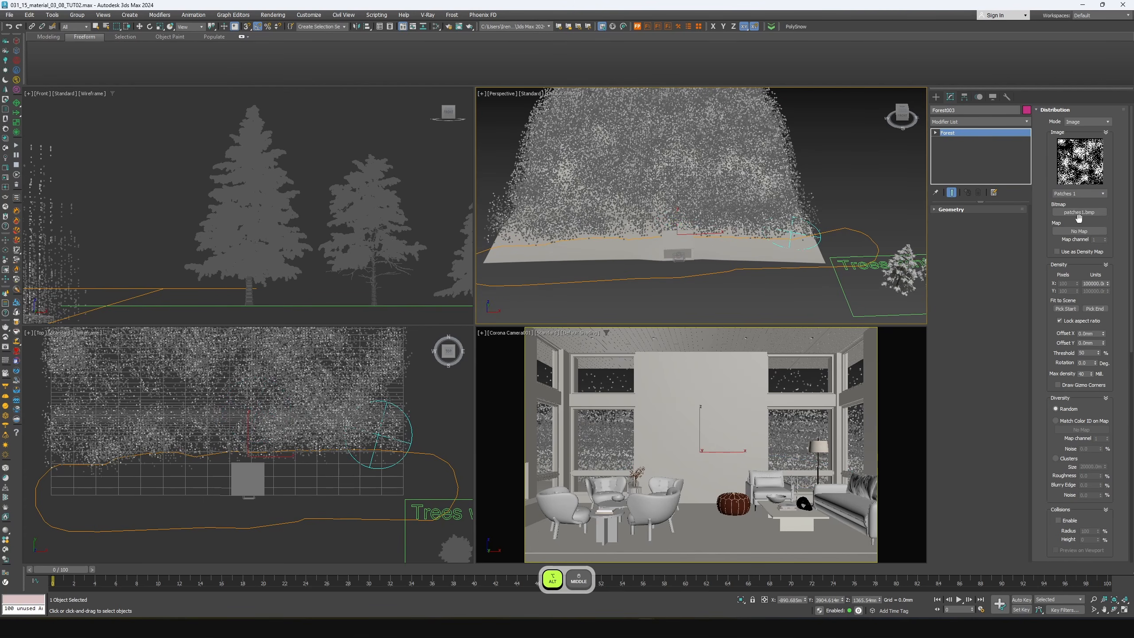
click(1060, 194)
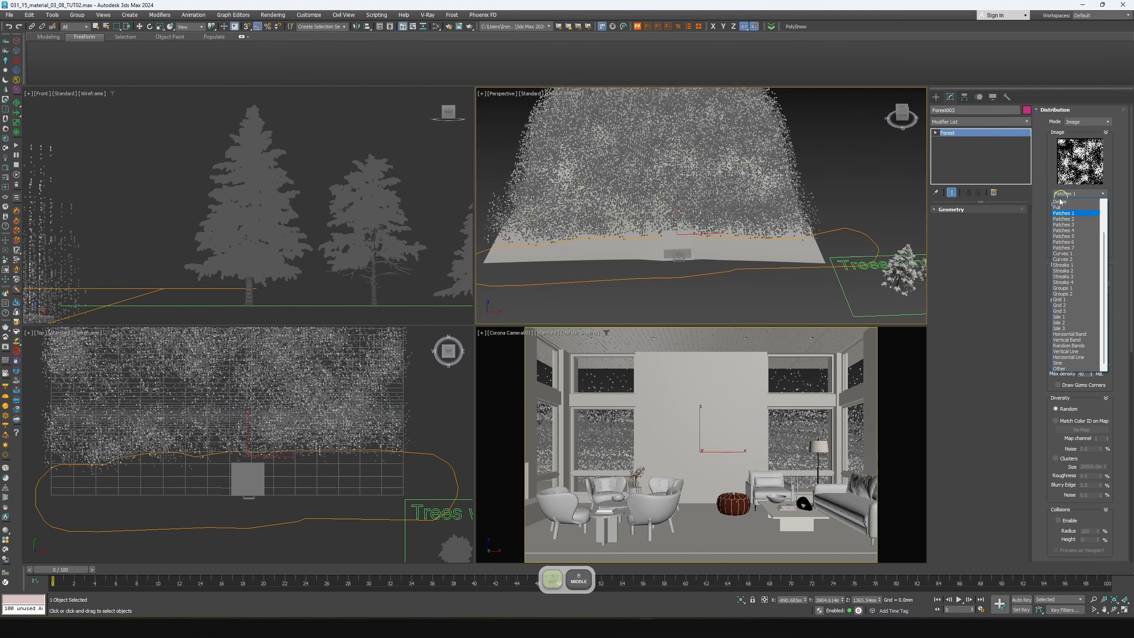
click(1065, 224)
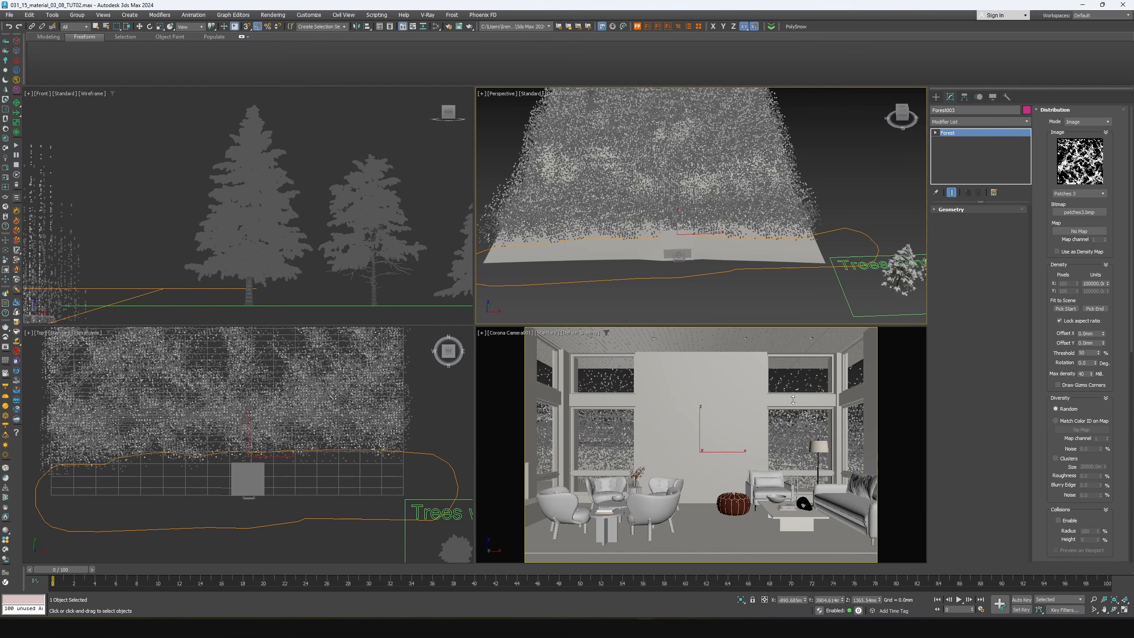
Enable Corona's material override and assign the CoronaPhysicalMtl from the material editor as the override material
click(449, 26)
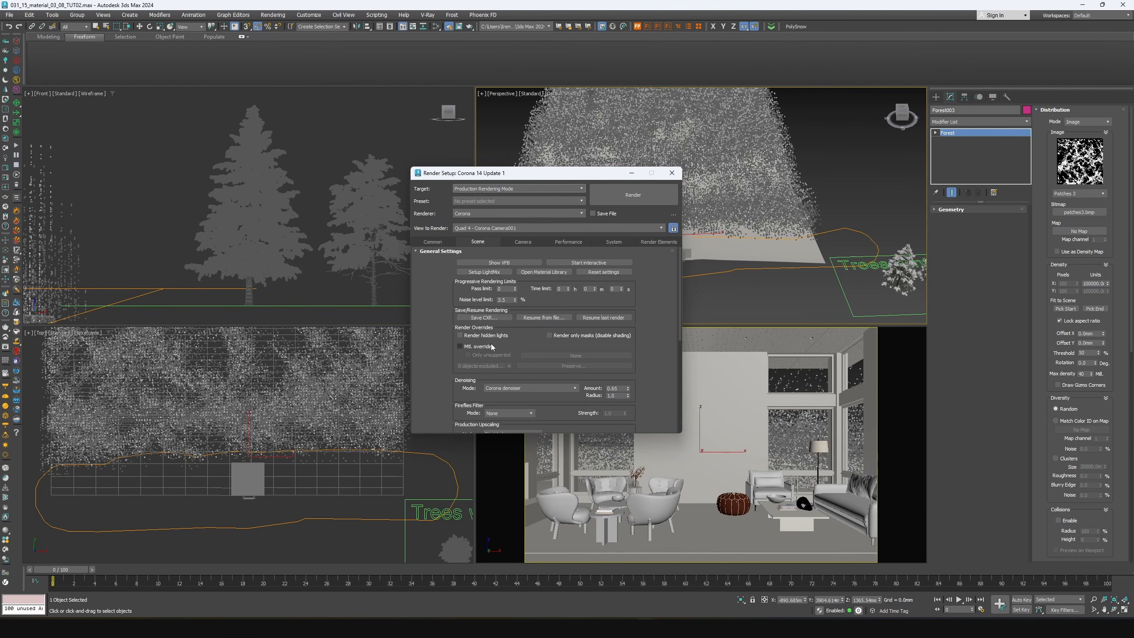
click(468, 345)
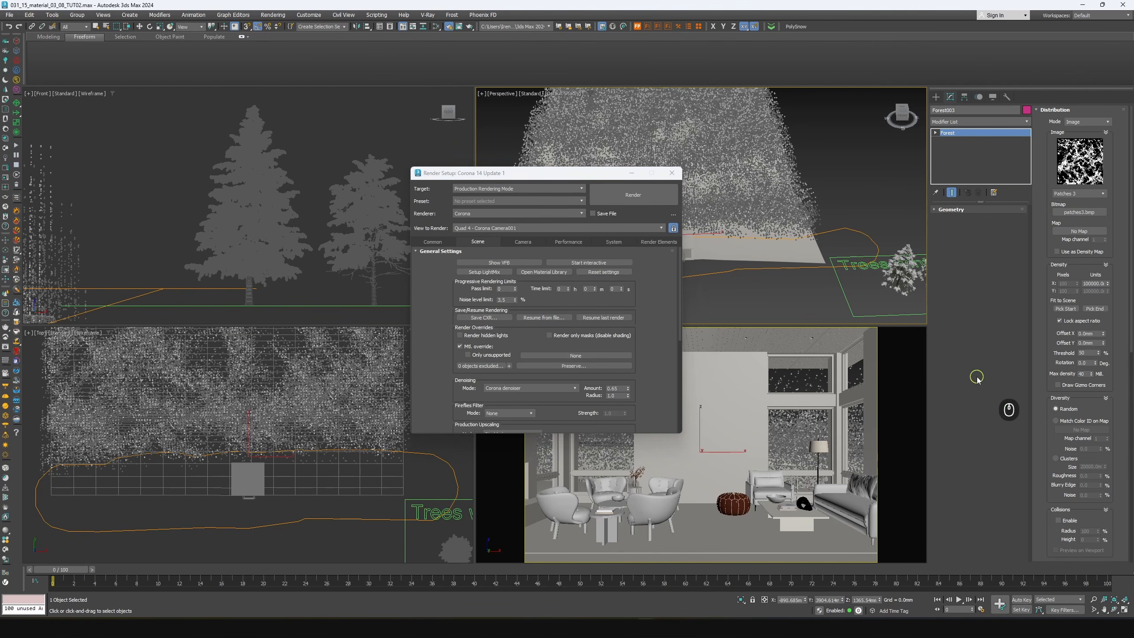
key(m)
drag(612, 237, 810, 204)
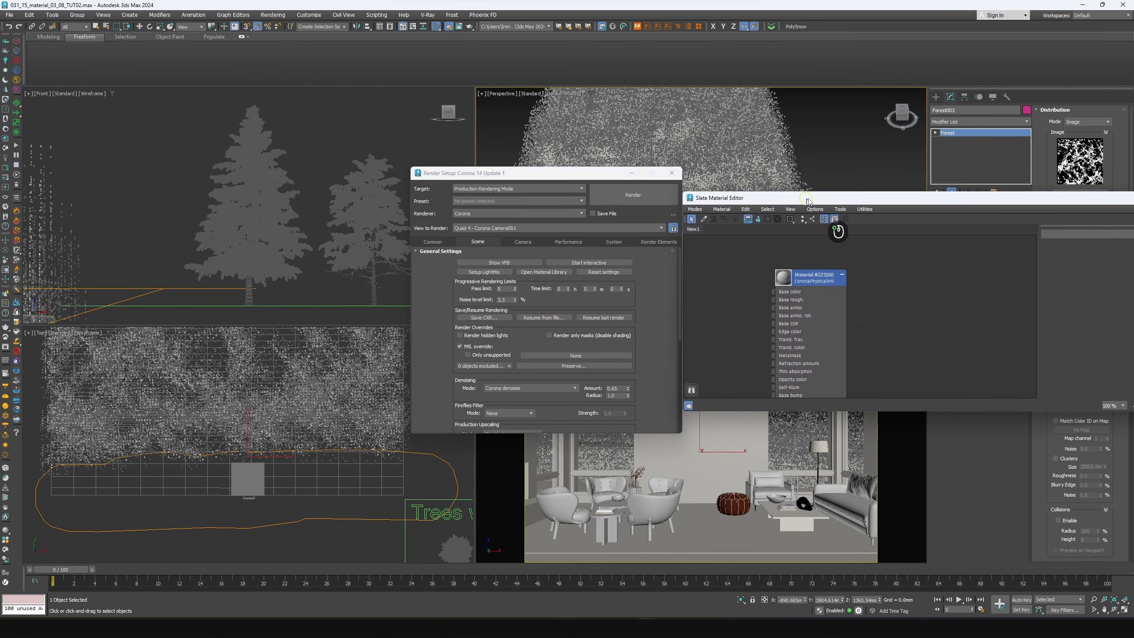
scroll(853, 286, down, 3)
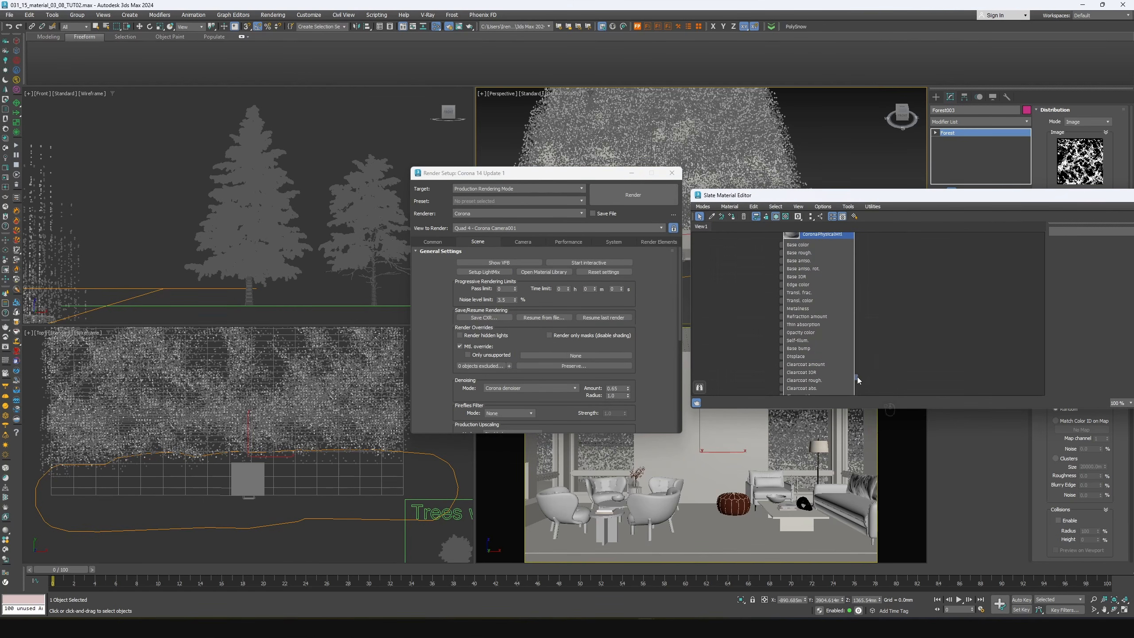
drag(856, 377, 575, 356)
click(538, 334)
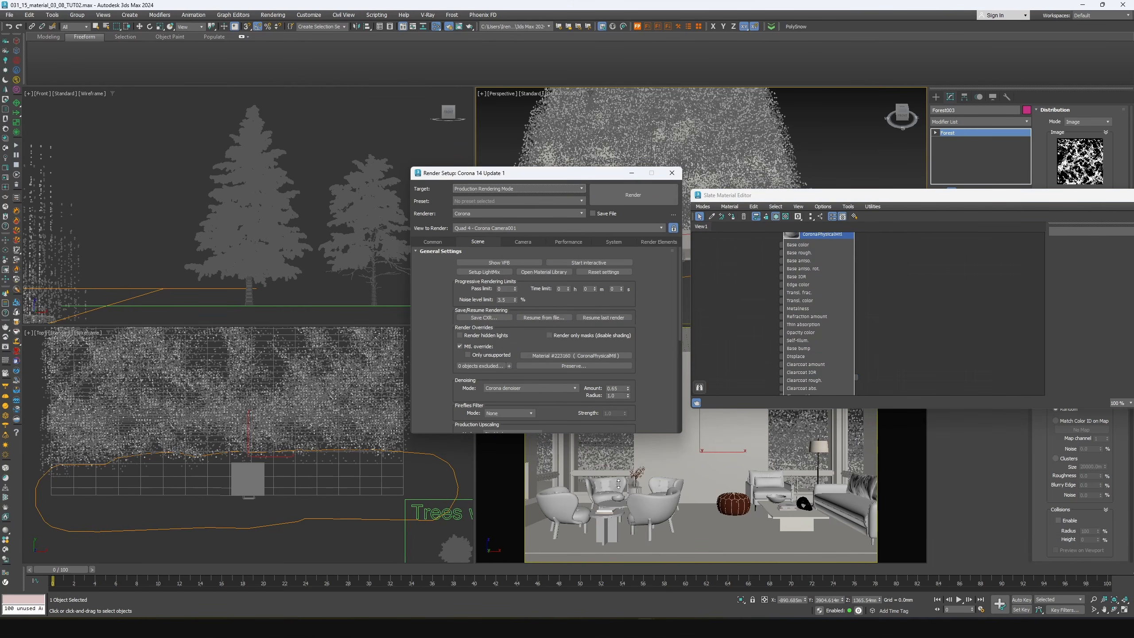
key(m)
drag(529, 325, 509, 168)
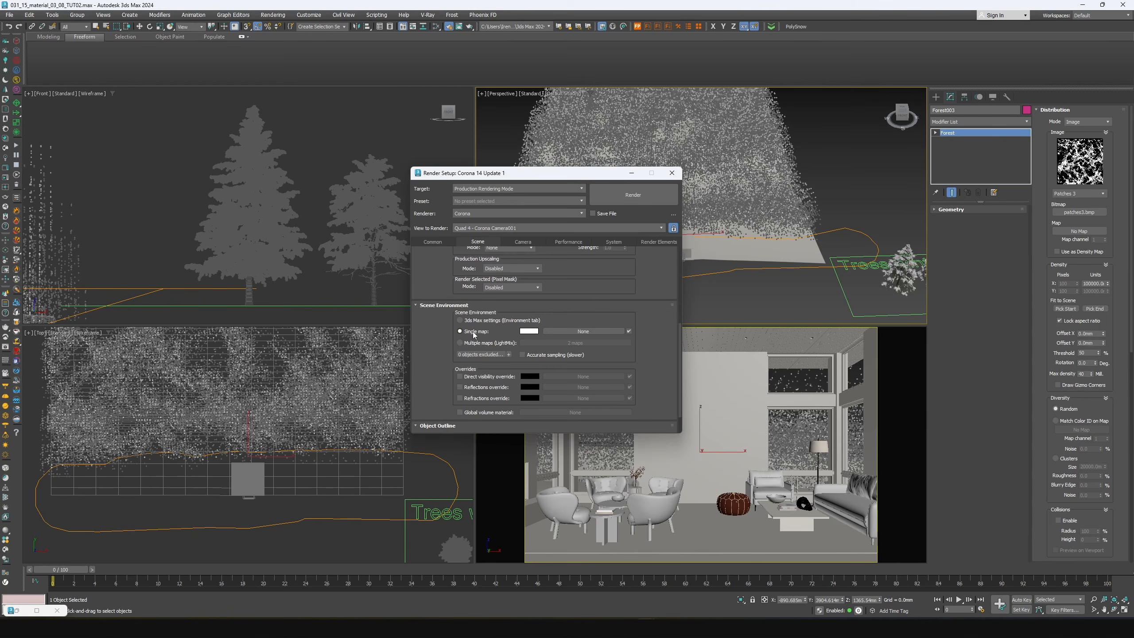
click(632, 173)
Start an interactive render of the camera view and set its Simple Exposure to 2.021
click(5, 177)
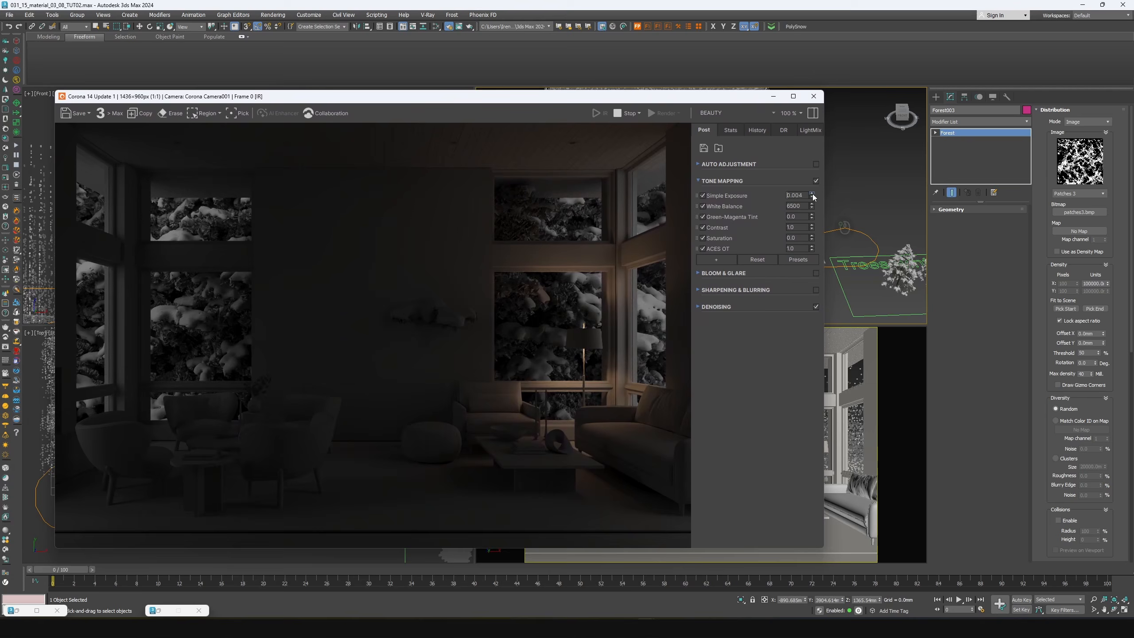
drag(812, 195, 804, 8)
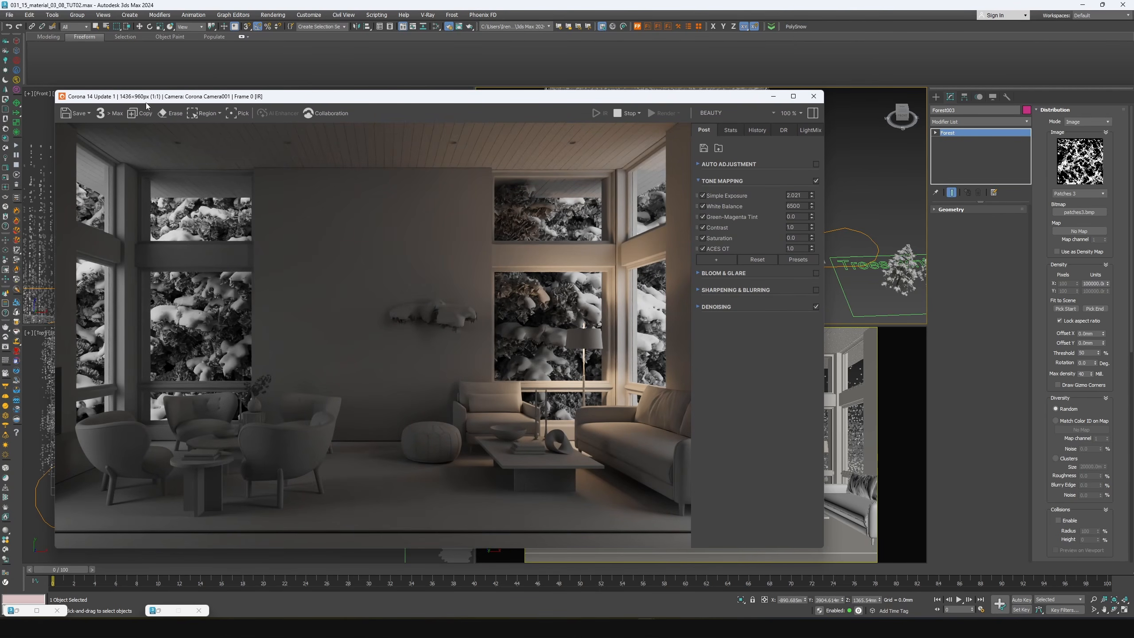
Extend the painted exclude area farther behind the house to clear more of the nearest trees
drag(147, 97, 310, 105)
scroll(182, 440, down, 5)
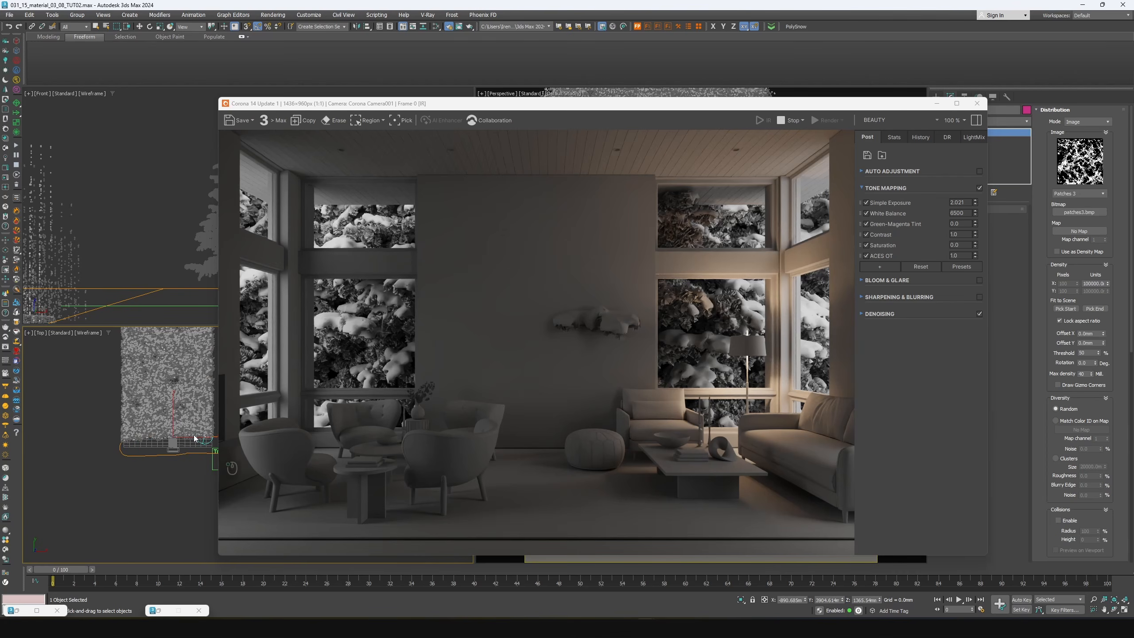
mouse_move(193, 436)
mouse_down()
mouse_move(128, 437)
mouse_move(196, 436)
mouse_up()
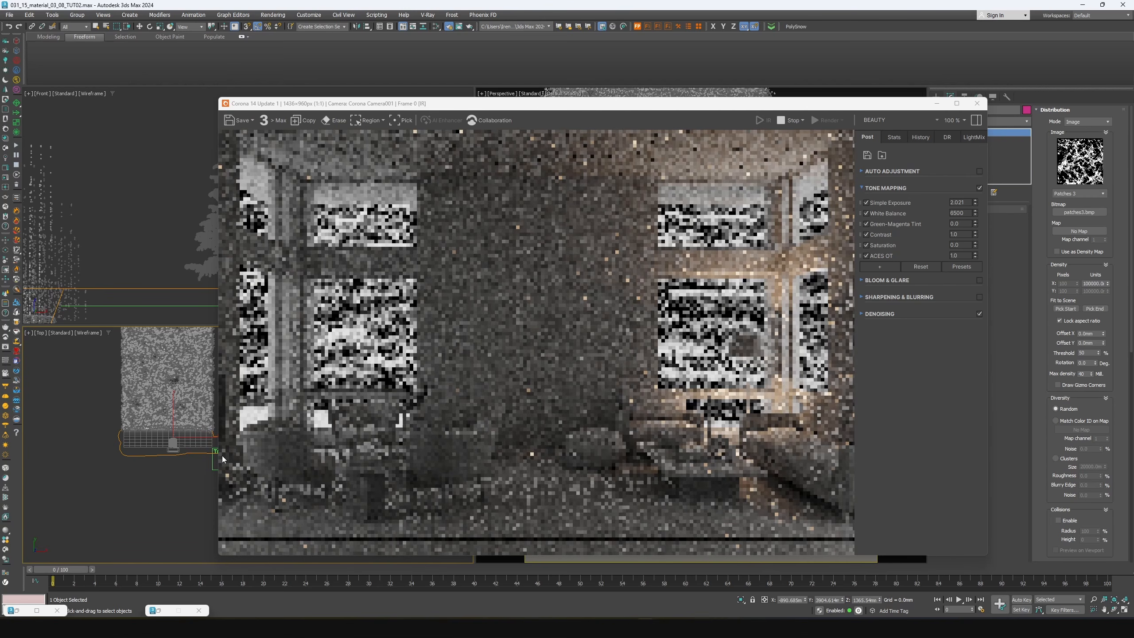
middle_drag(184, 445, 123, 445)
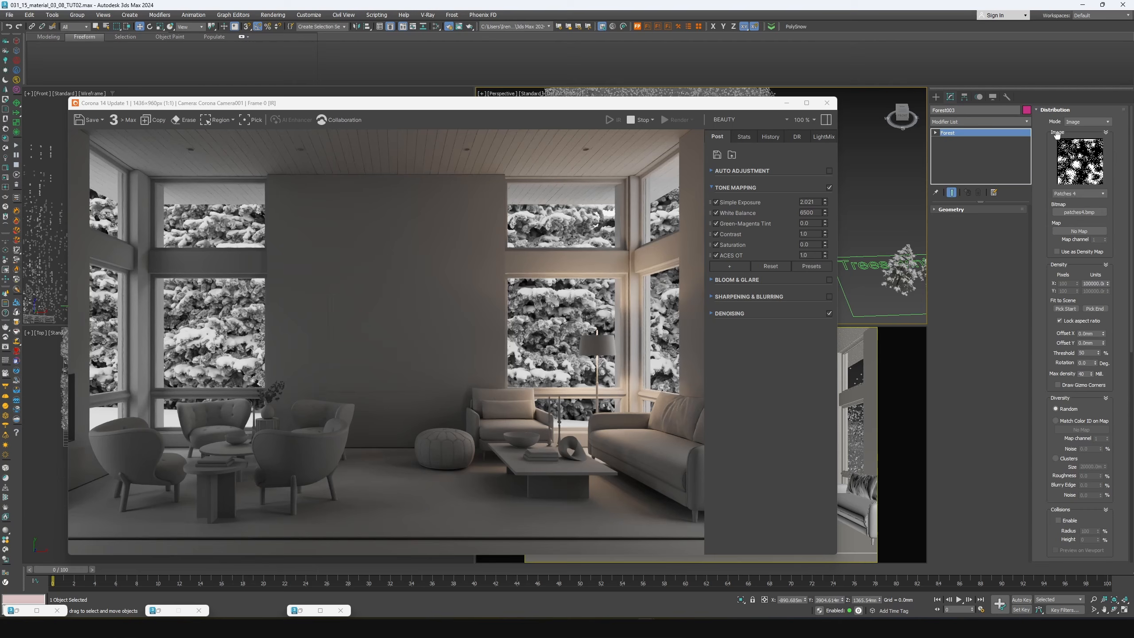
Enable random translation, rotation and scale for the Forest object's trees
click(1055, 109)
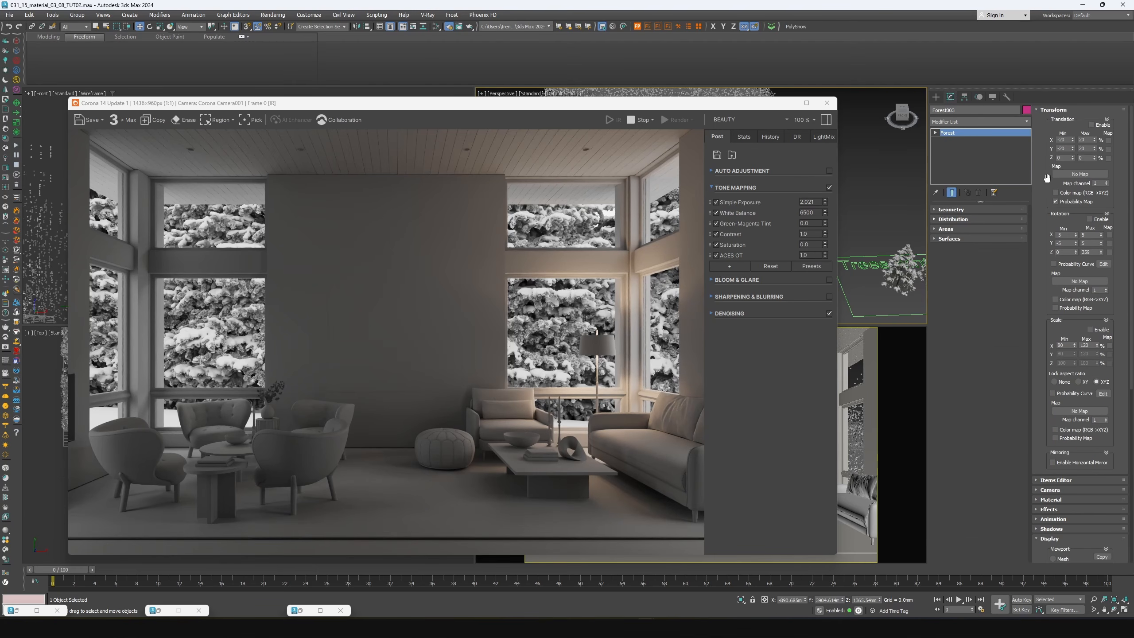
click(1090, 218)
click(1089, 220)
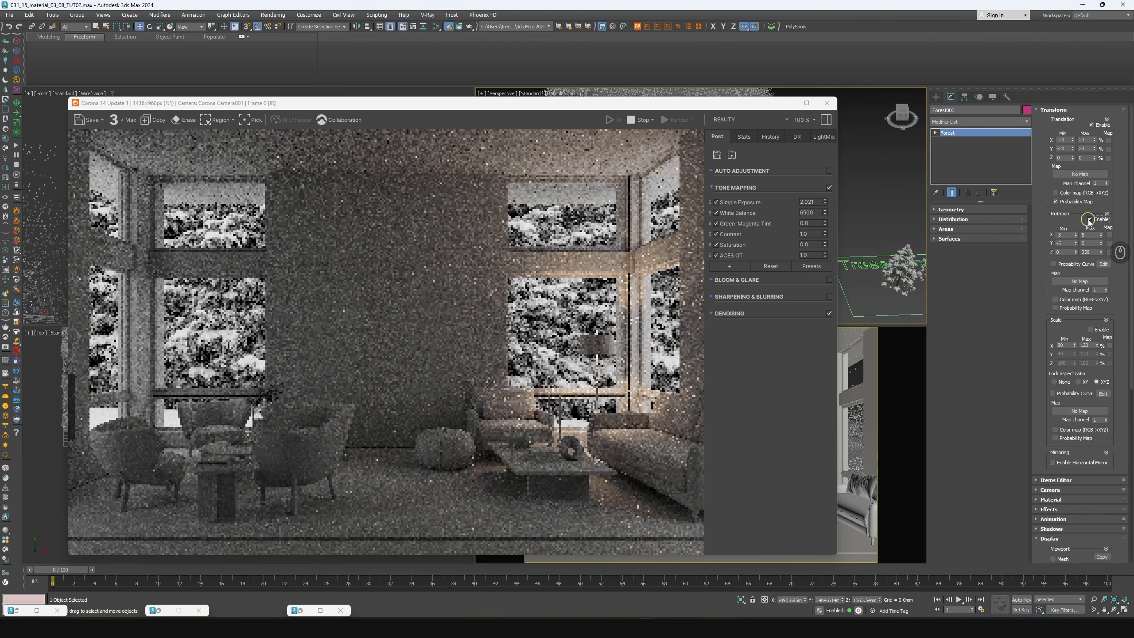
click(1091, 330)
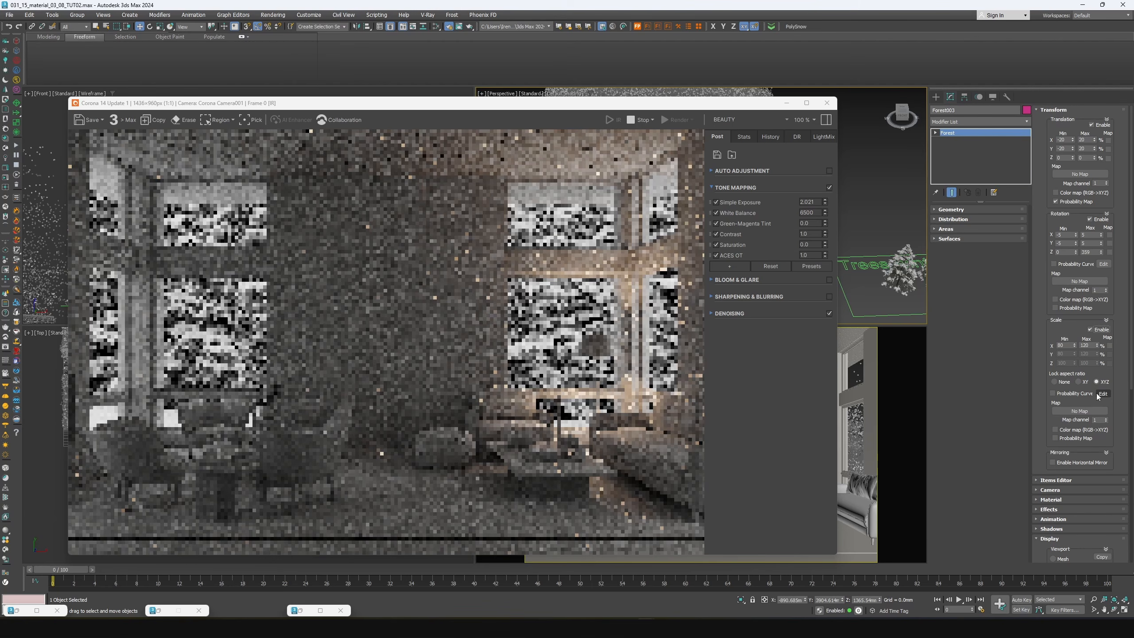
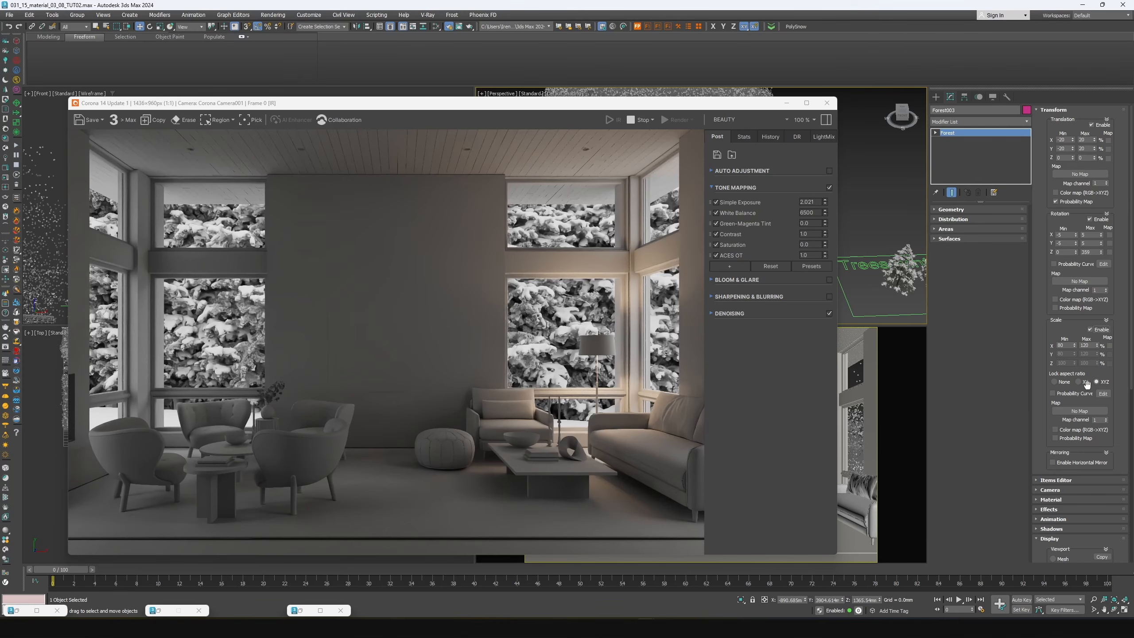
Set the Forest object's random scale range to a minimum of 40% and a maximum of 80%
drag(1069, 347, 1025, 347)
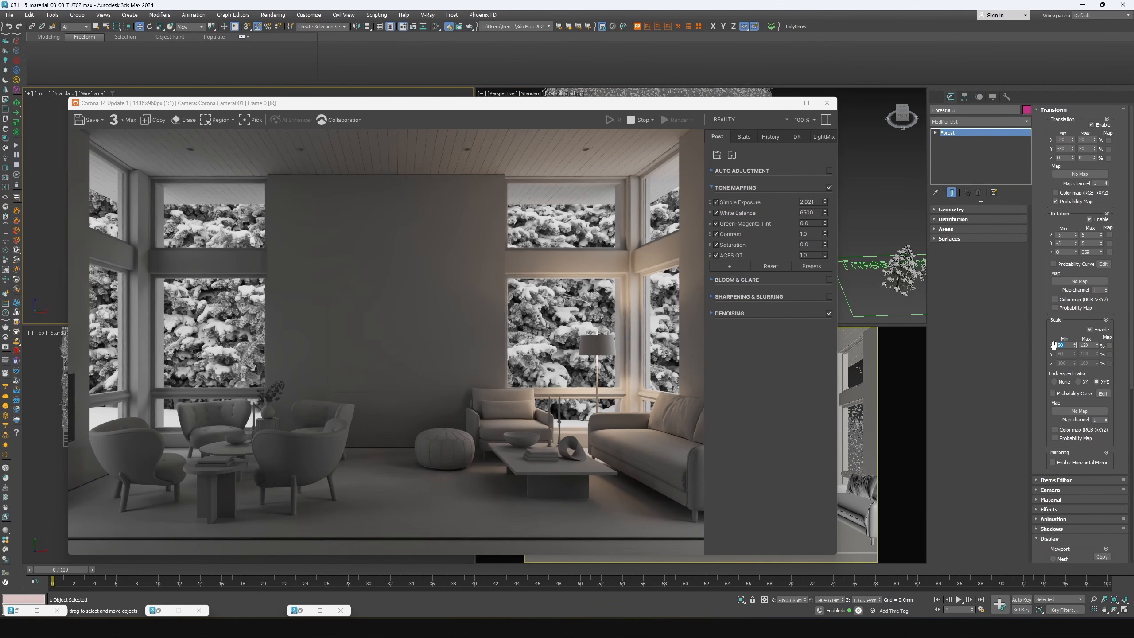
text(30)
key(Return)
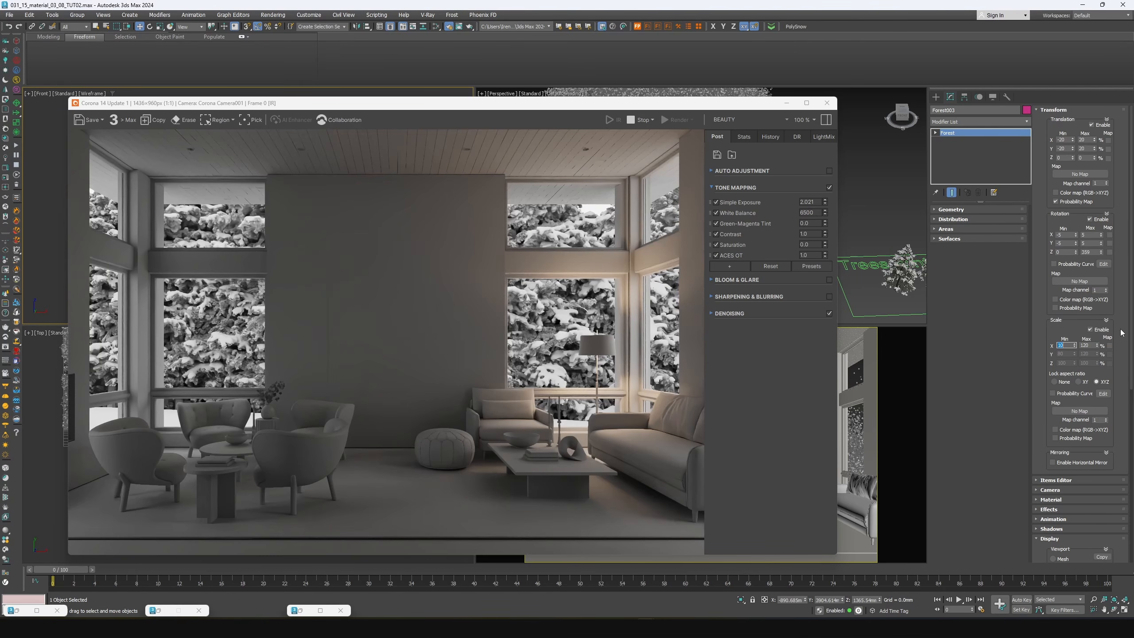
drag(1092, 345, 1068, 343)
text(80)
key(Return)
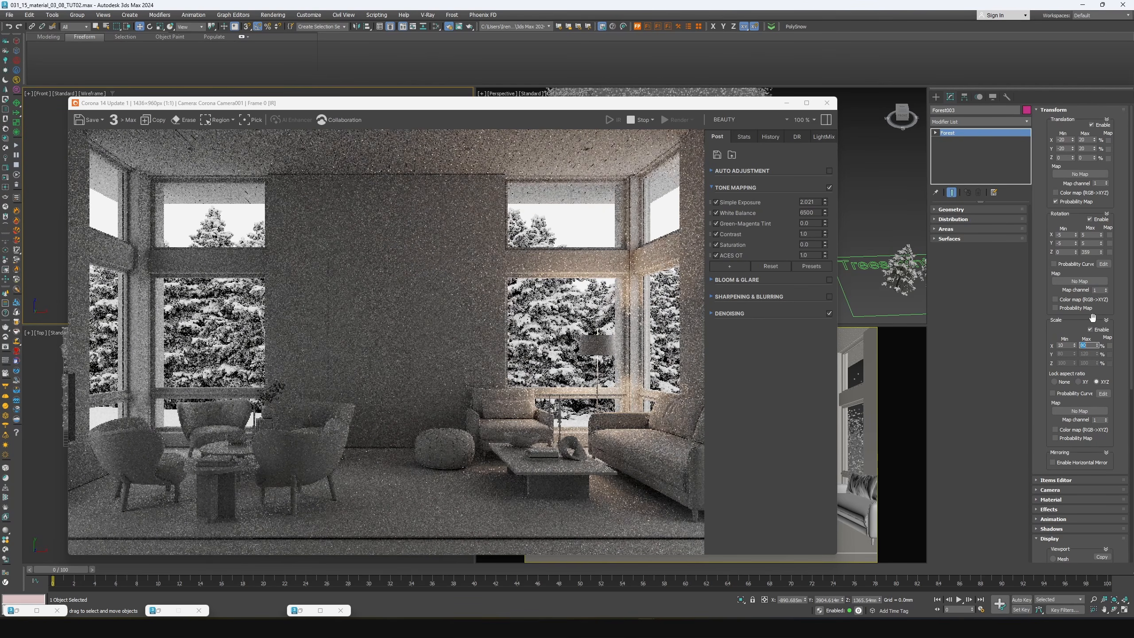
double_click(1065, 345)
text(40)
key(Return)
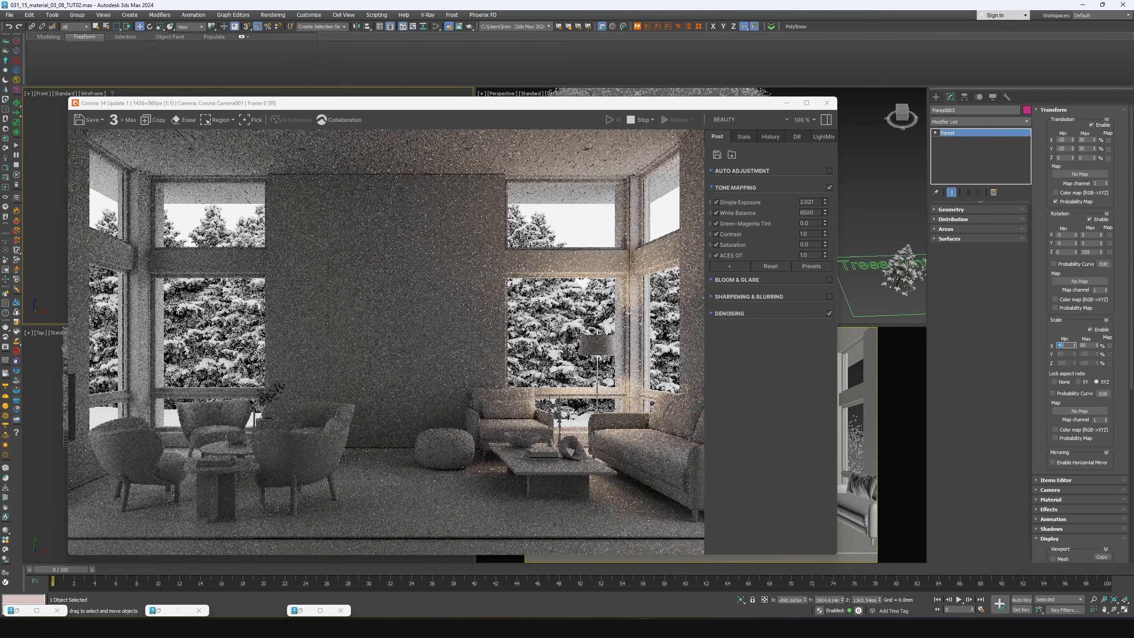
Try Patches 5, set the distribution map to Curves 1 with density units of about 246820 mm, and bring back the render window
click(954, 219)
click(1068, 194)
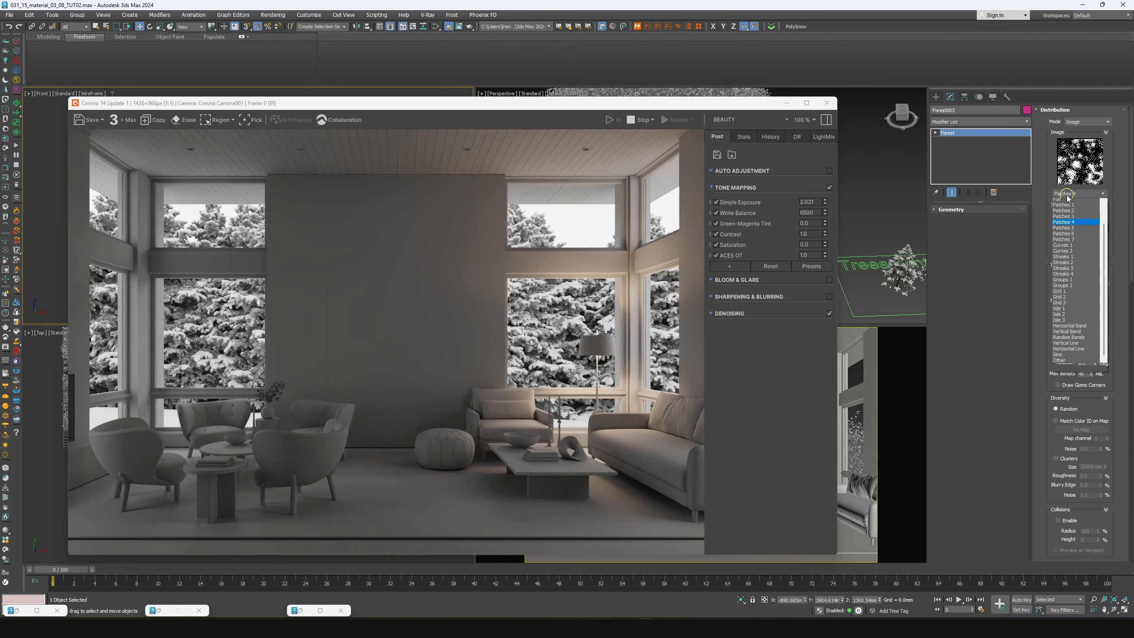
click(1063, 236)
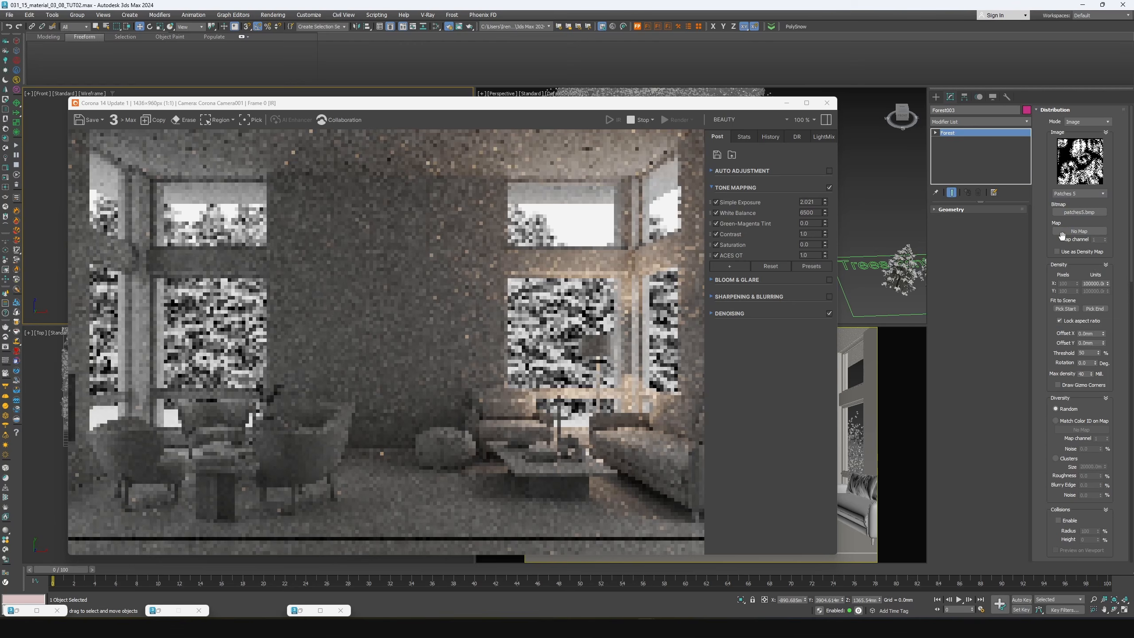
click(1080, 194)
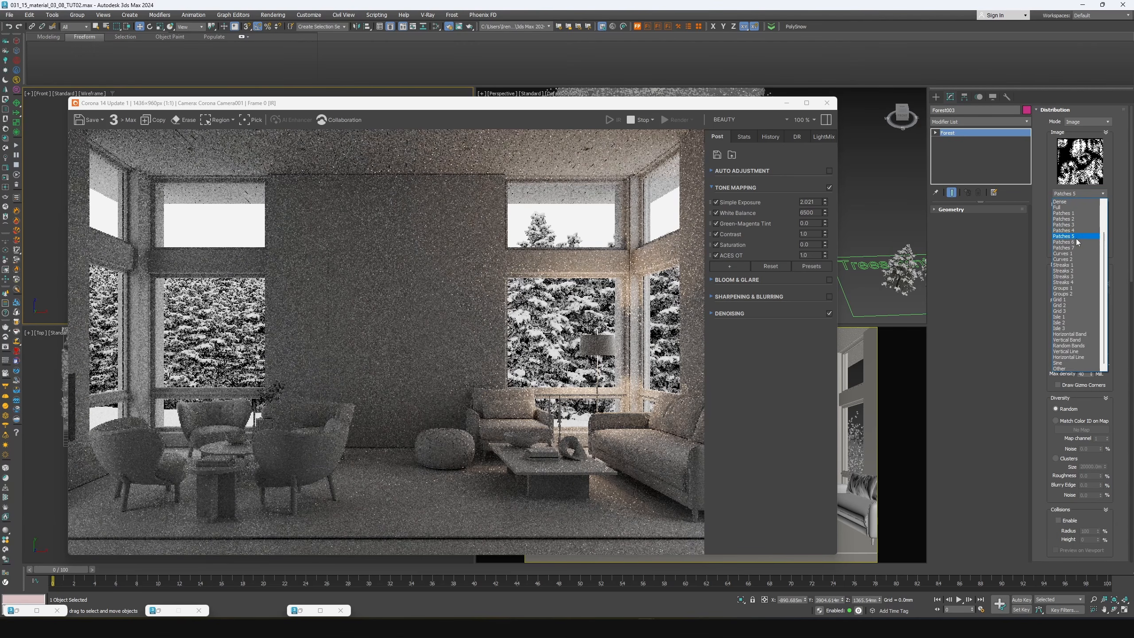
click(1073, 256)
drag(1108, 284, 1108, 289)
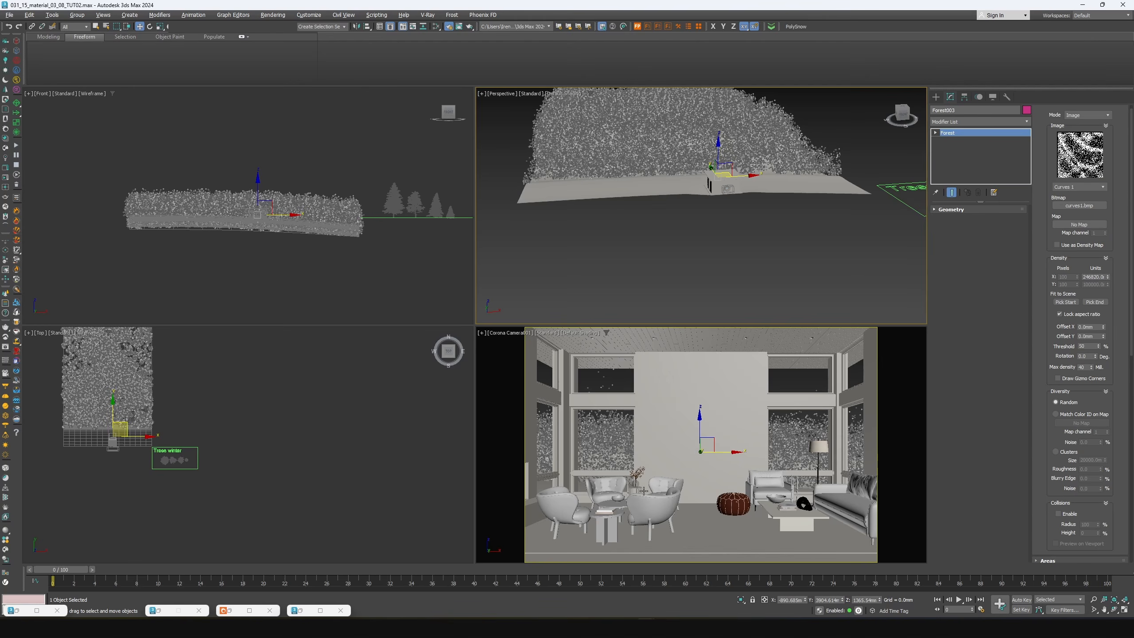
click(229, 611)
drag(266, 157, 473, 123)
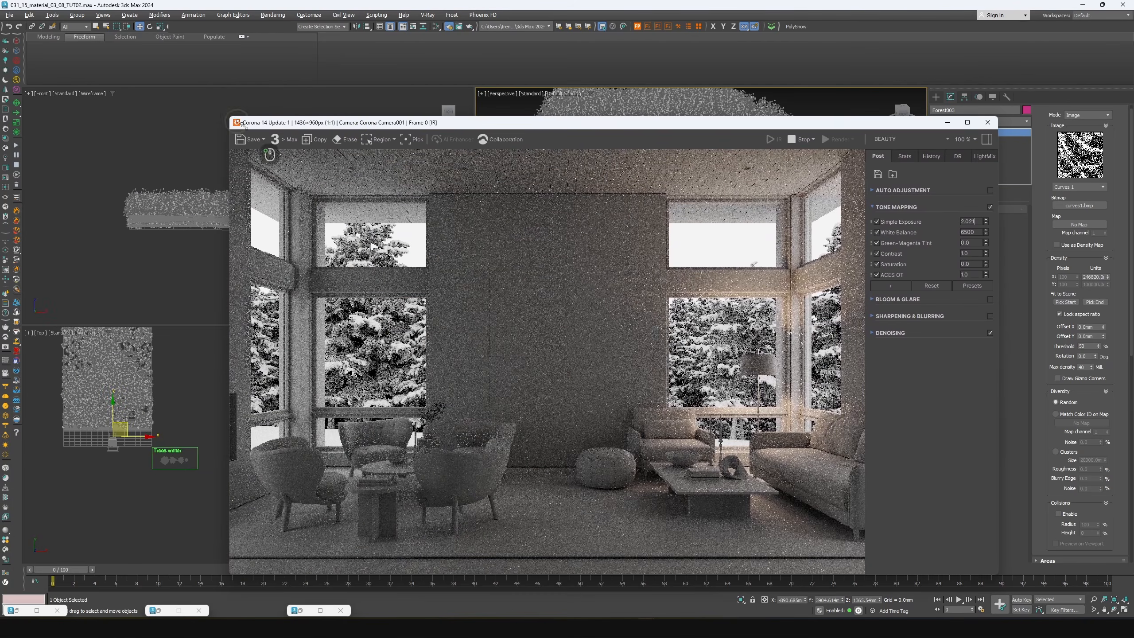
Shrink and reposition the render window, show the render at 50%, and increase the Forest object's Curves 1 density units
drag(229, 118, 444, 273)
drag(529, 274, 304, 174)
scroll(600, 325, down, 1)
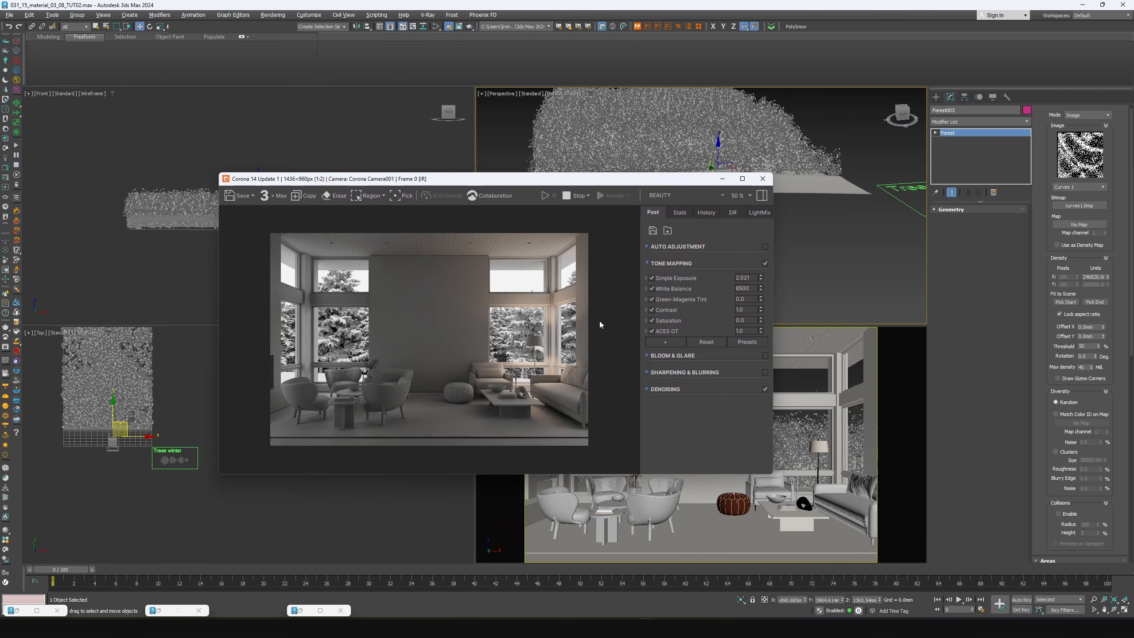
drag(1108, 277, 1098, 237)
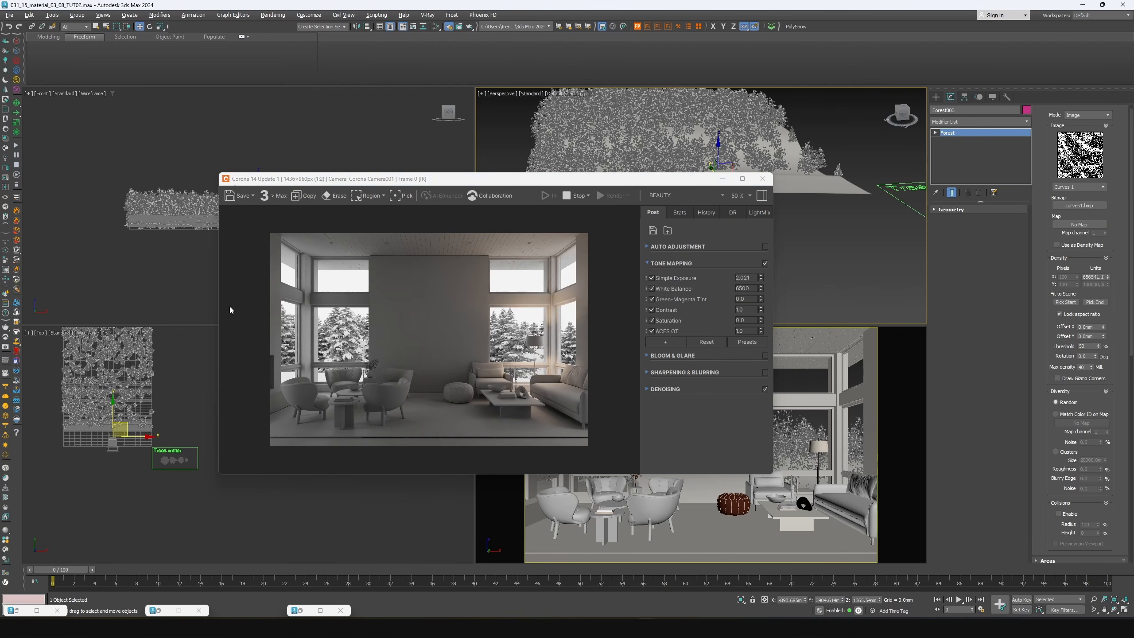
scroll(355, 328, up, 1)
scroll(356, 327, down, 1)
scroll(1055, 194, up, 1)
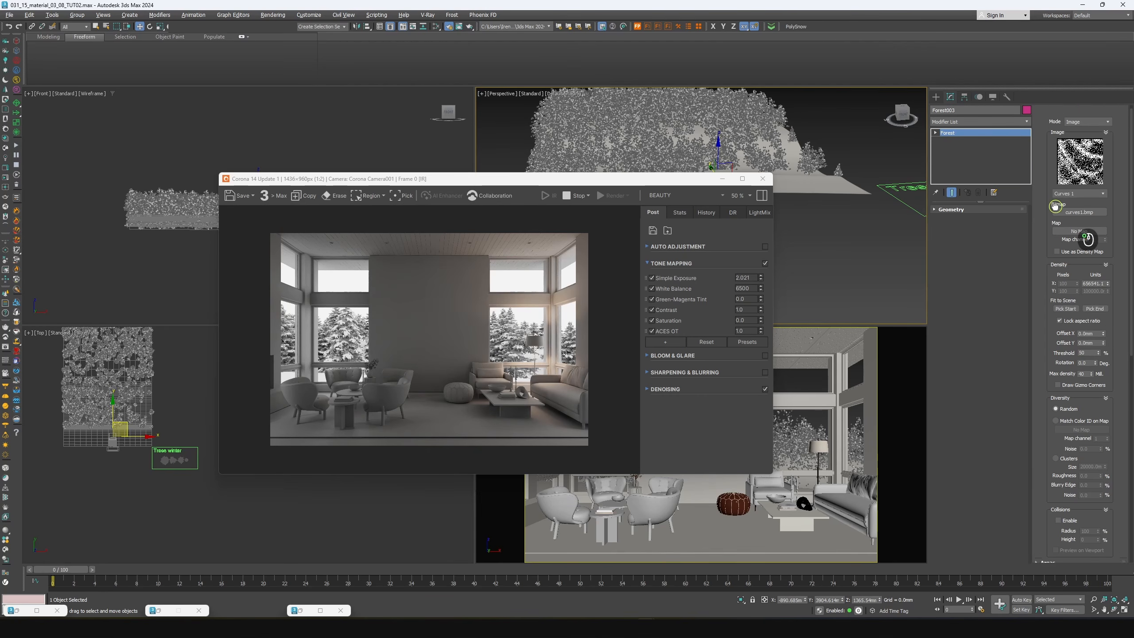
Set the Forest object's random scale range to a minimum of 80% and a maximum of 120%
click(1051, 112)
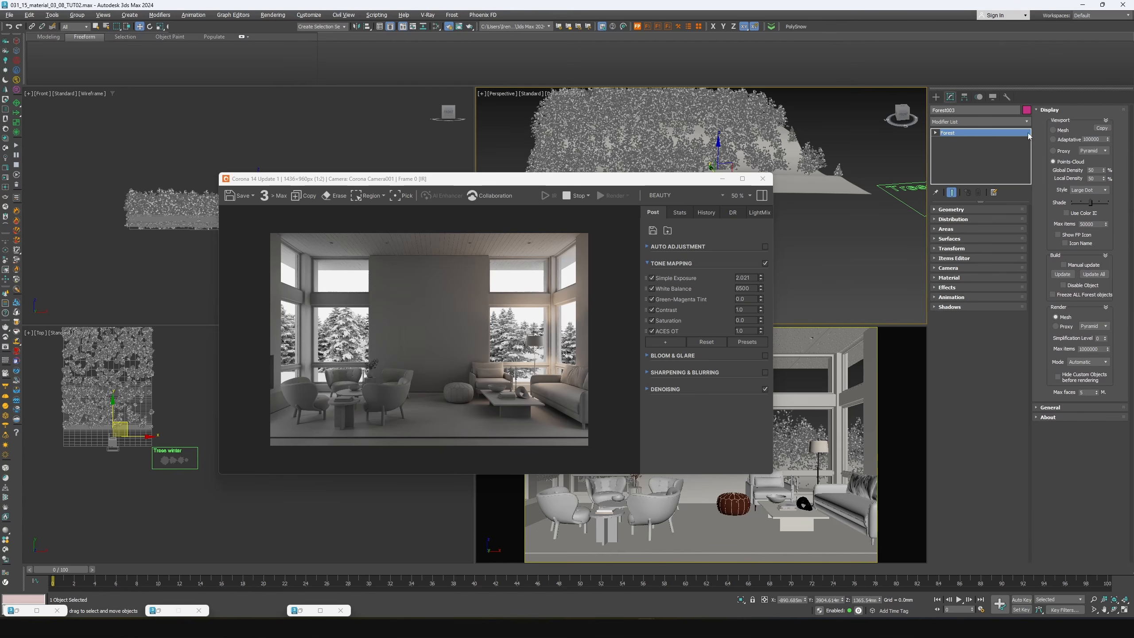
double_click(1062, 345)
text(80)
key(Return)
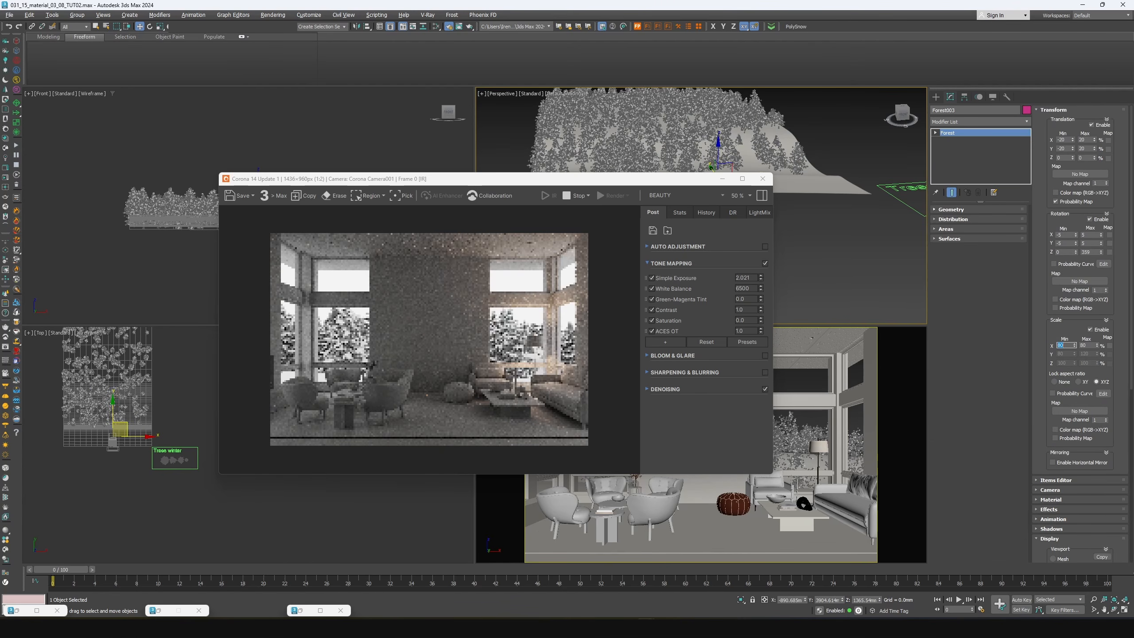
double_click(1088, 346)
text(1)
key(Return)
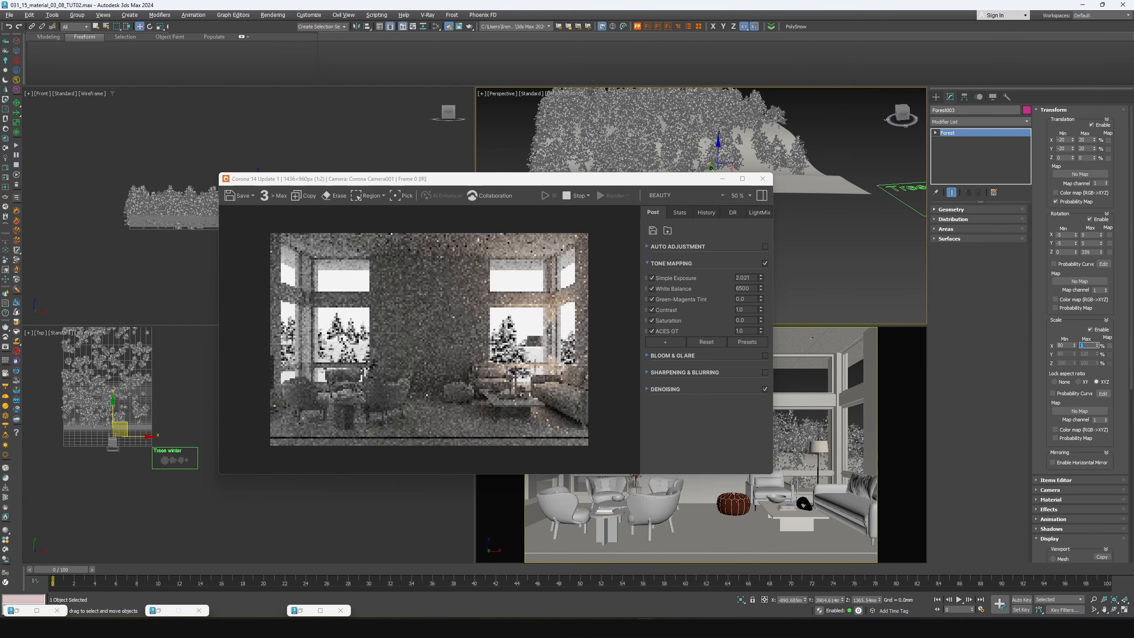
text(120)
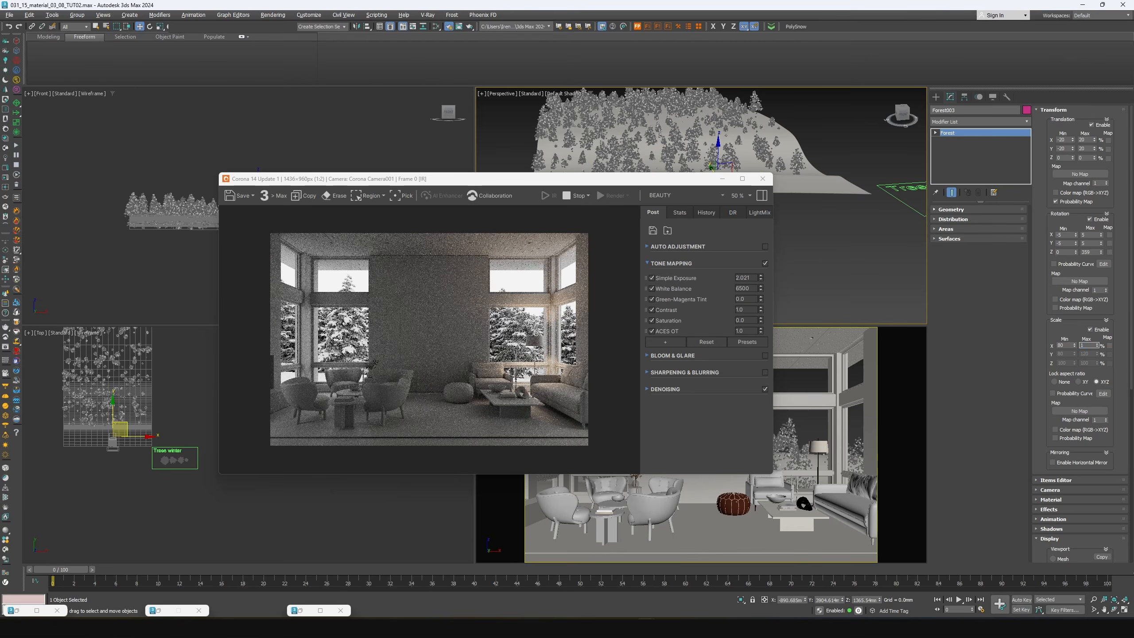
key(Return)
Adjust the Curves 1 density units to about 855288 mm while checking the tree spacing in the render
click(1055, 112)
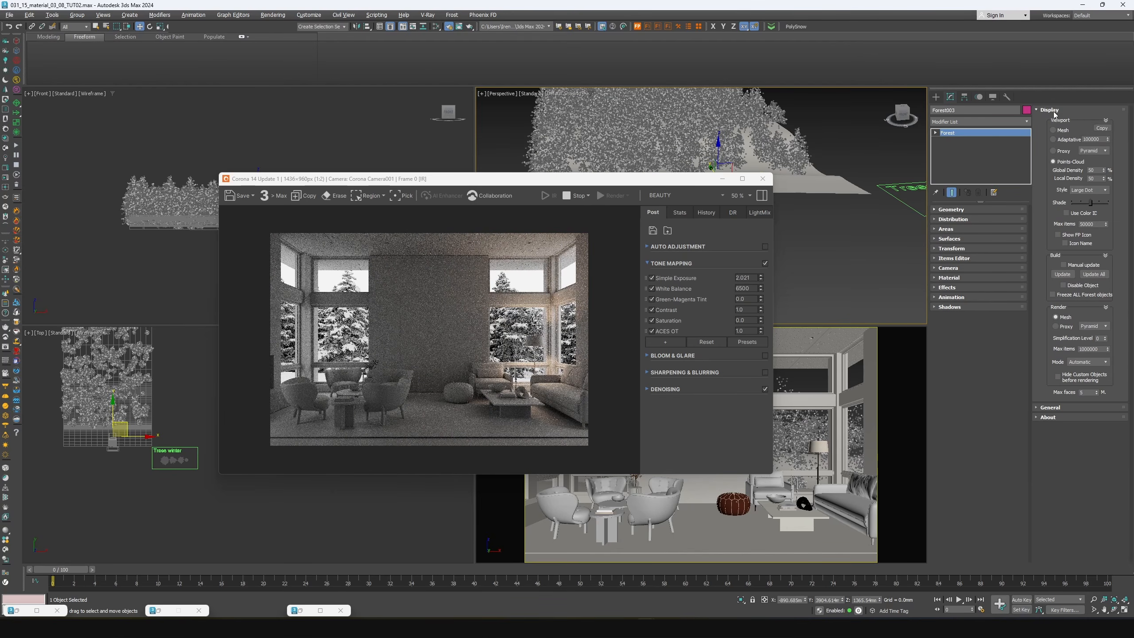
click(953, 219)
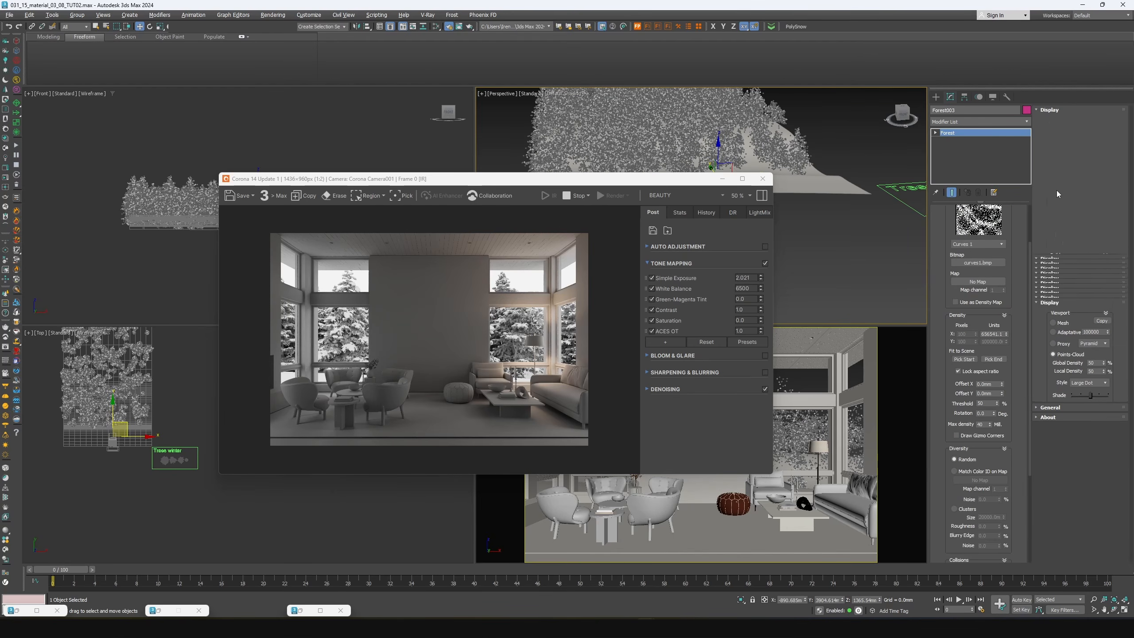
drag(1109, 284, 1107, 246)
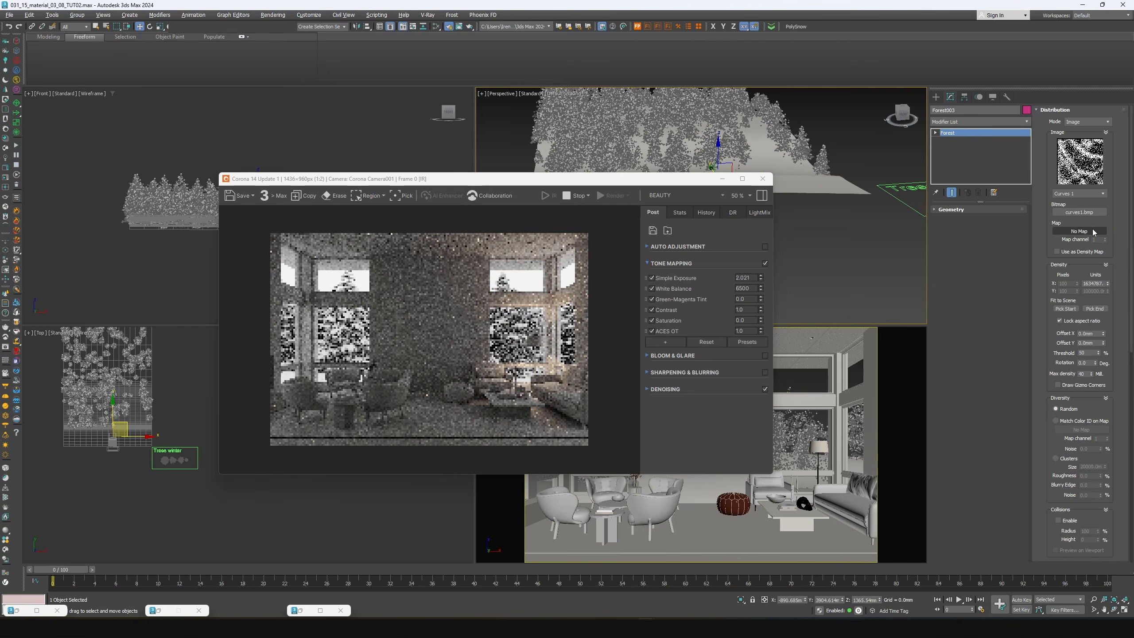
drag(1108, 296, 1109, 287)
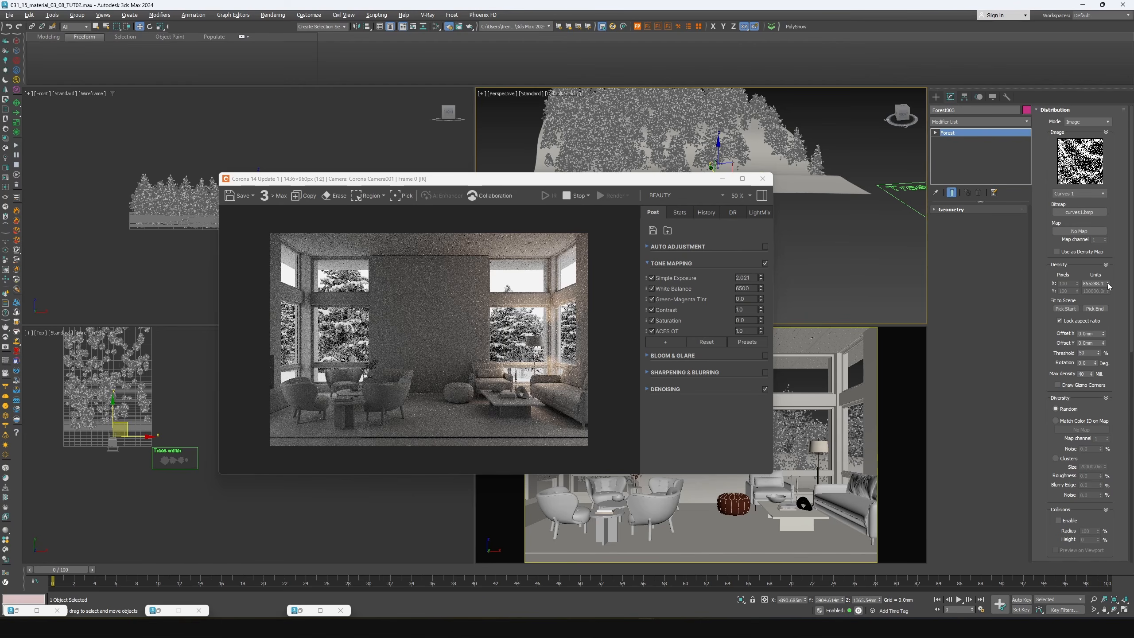
click(1108, 285)
Fine-tune the distribution's density units in small reductions to vary which trees stand behind the windows
double_click(1094, 284)
click(1093, 284)
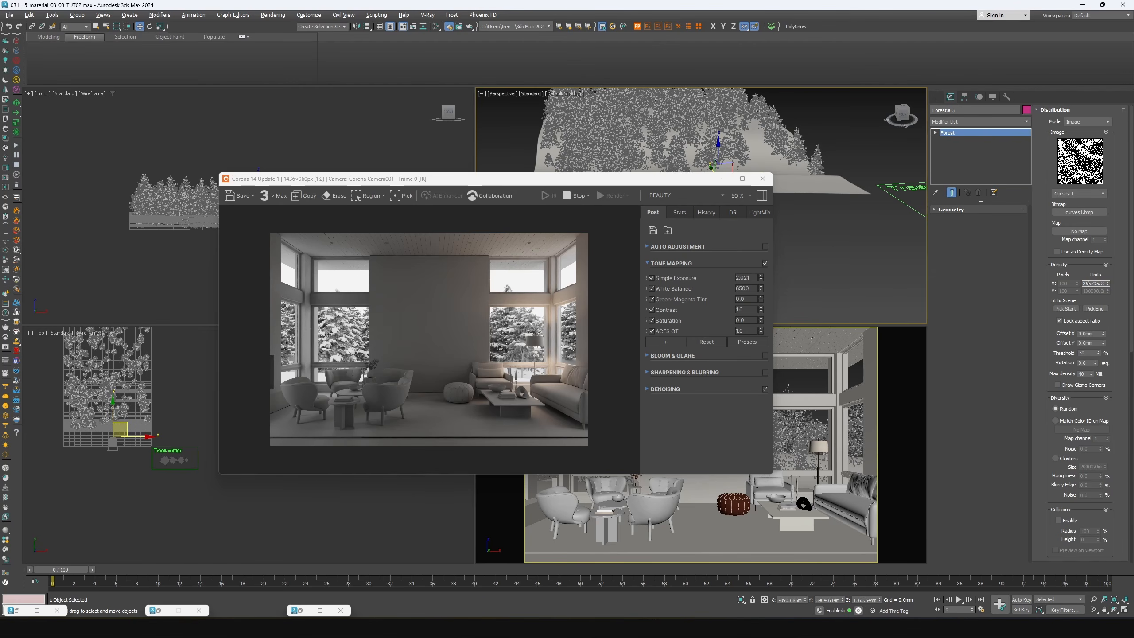
key(BackSpace)
text(3)
key(Return)
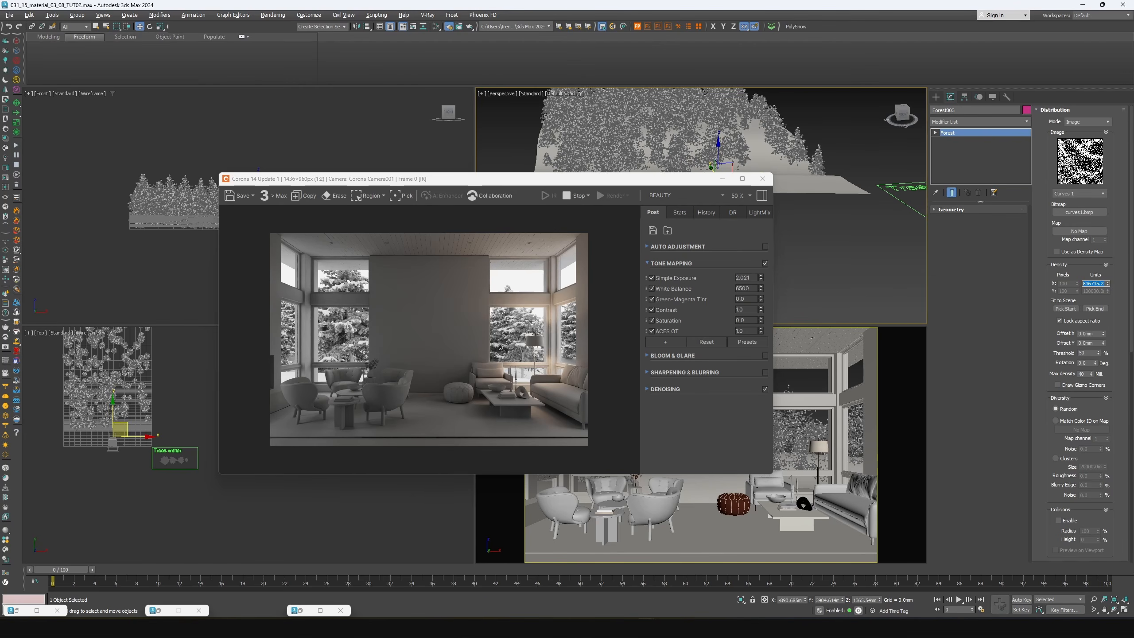
click(1092, 284)
key(BackSpace)
text(1)
key(Return)
click(1094, 283)
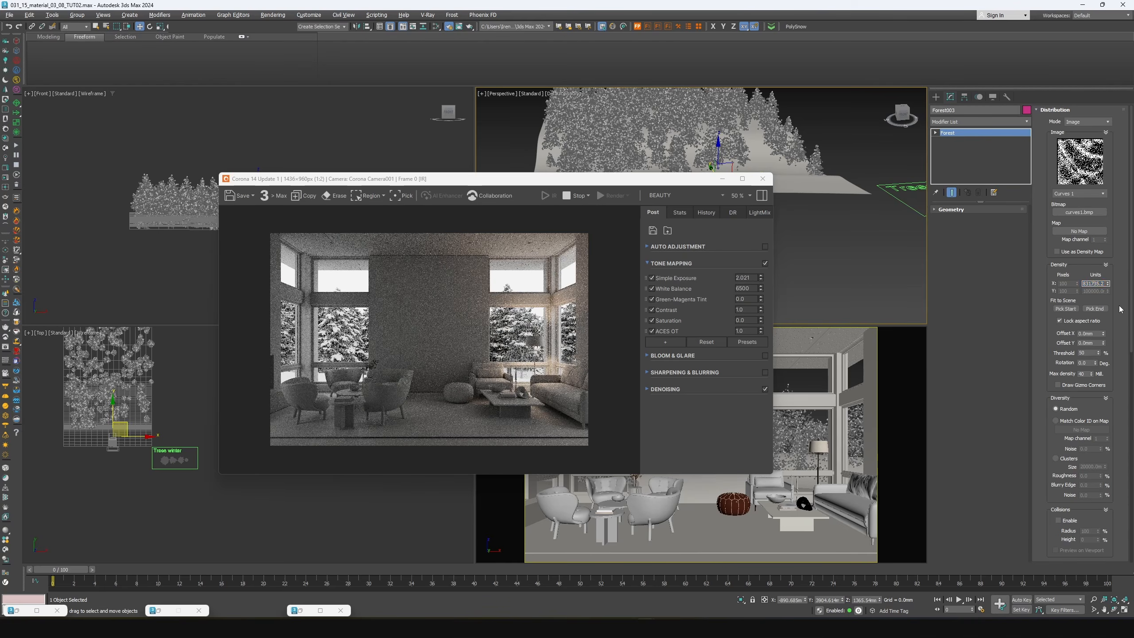
key(BackSpace)
text(0)
key(Return)
click(1108, 283)
click(1107, 283)
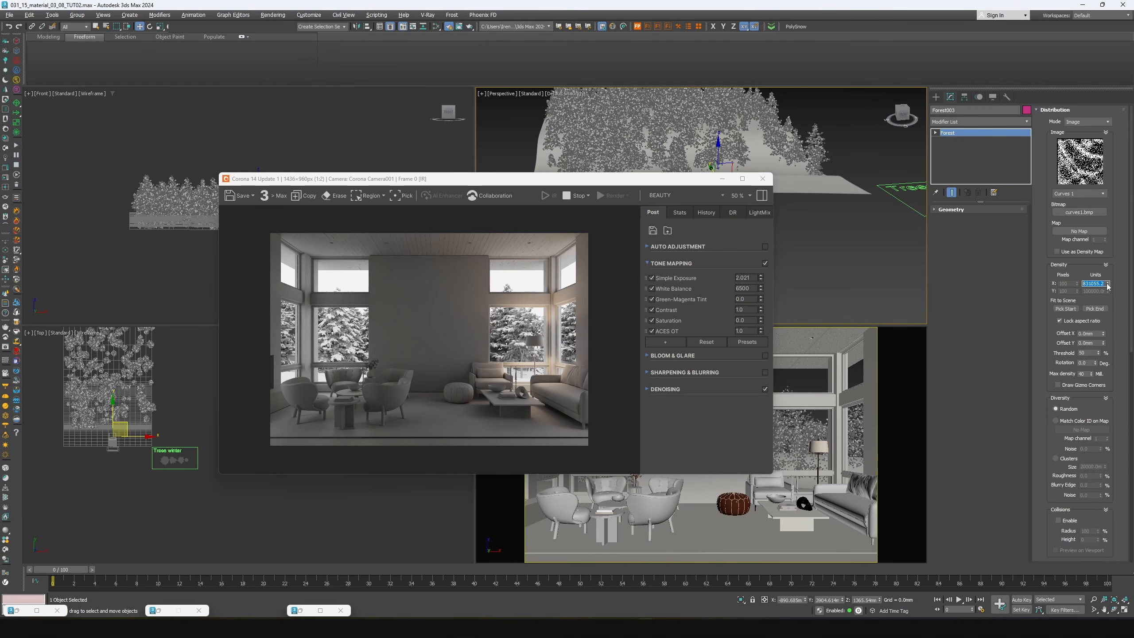
click(1108, 285)
Set the maximum random scale of the Forest object's trees to 170%
click(1039, 111)
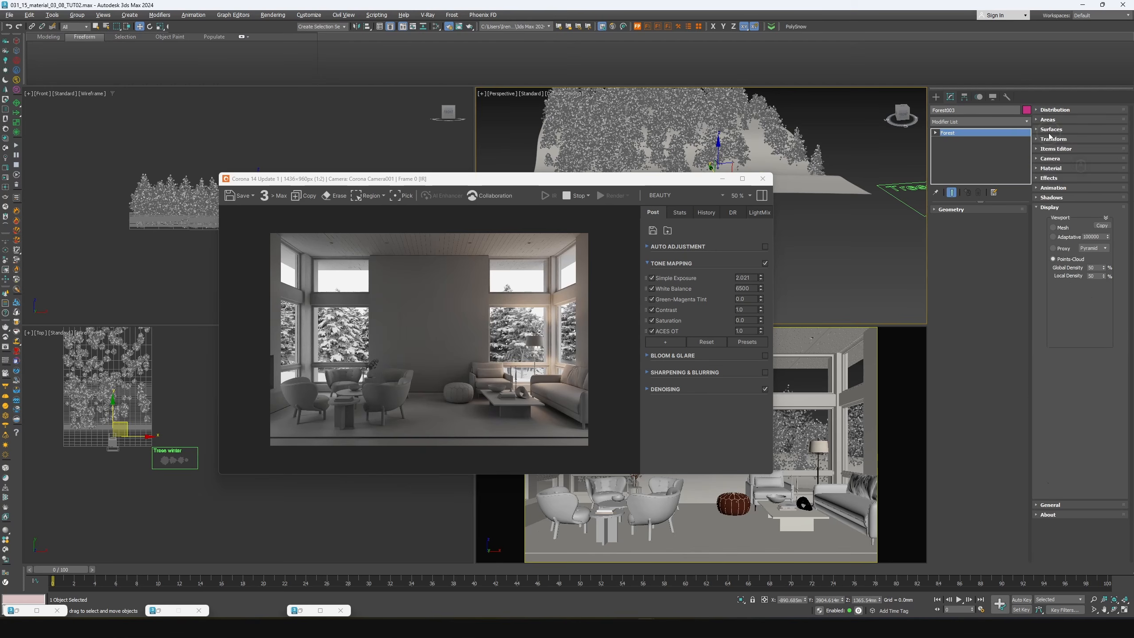
click(962, 251)
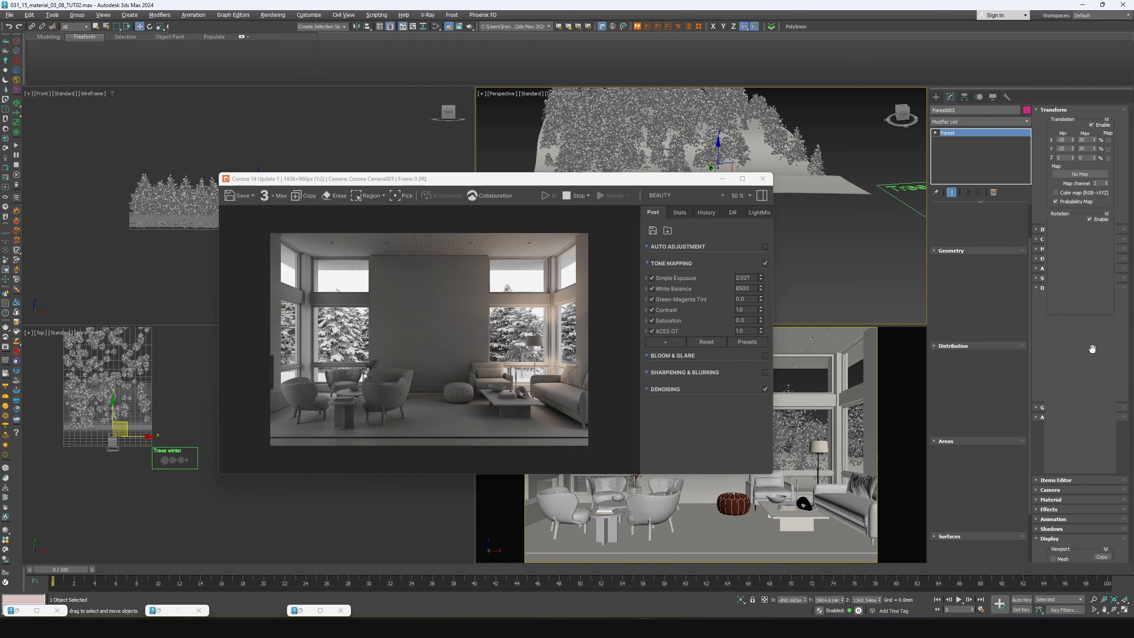
drag(1092, 346, 1055, 343)
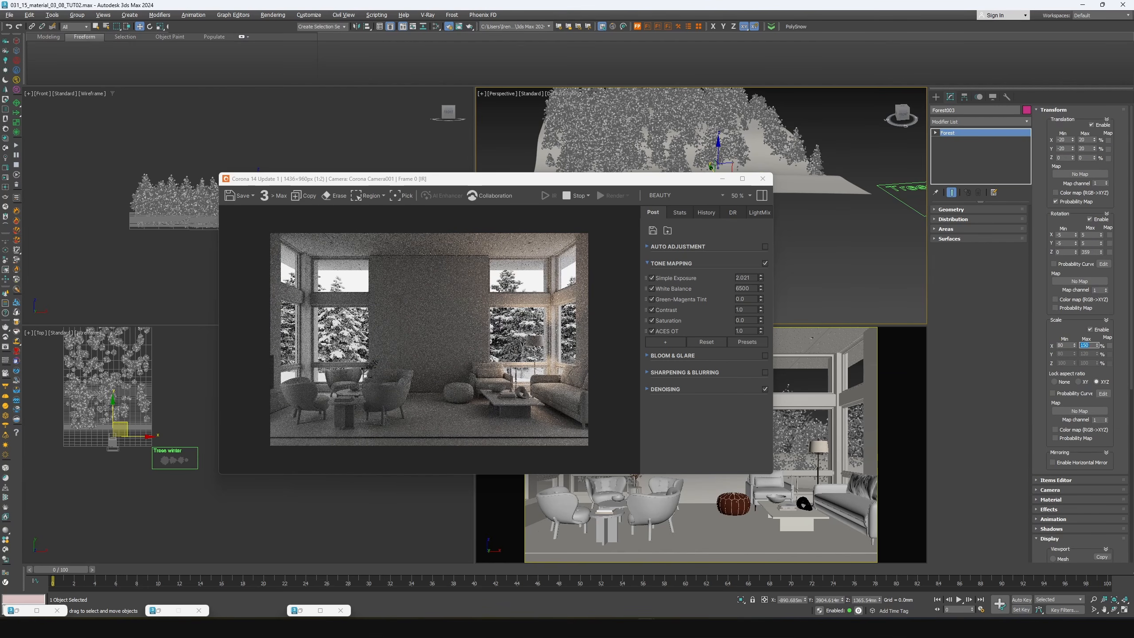
text(170)
key(Return)
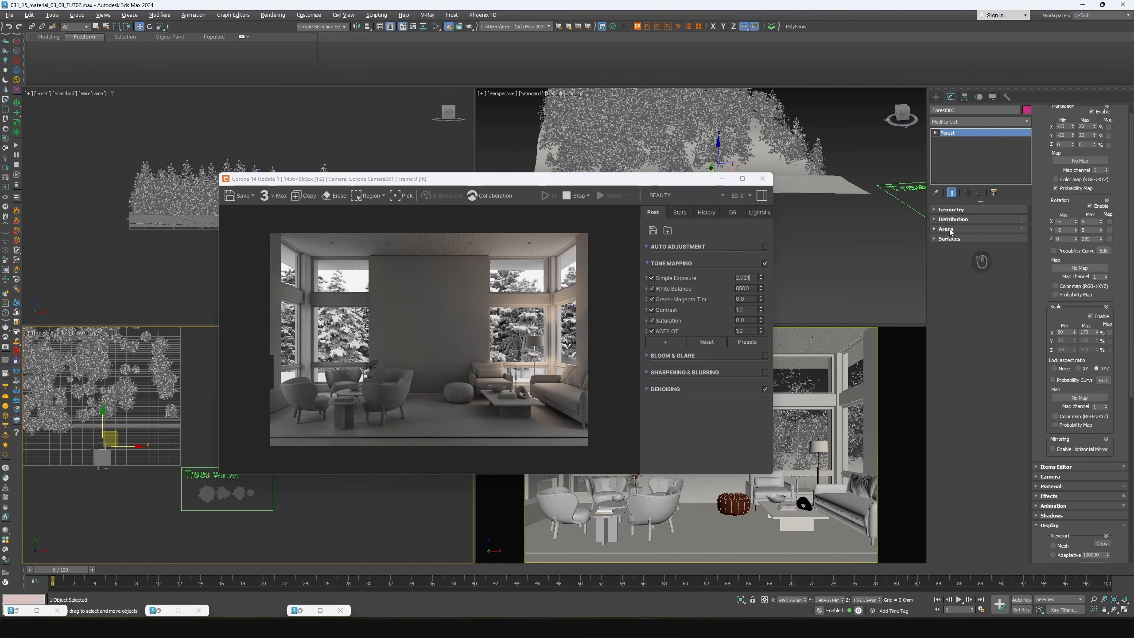
Activate the paint brush of the Forest object's painted exclude area and examine the trees in the render
click(950, 228)
click(1062, 204)
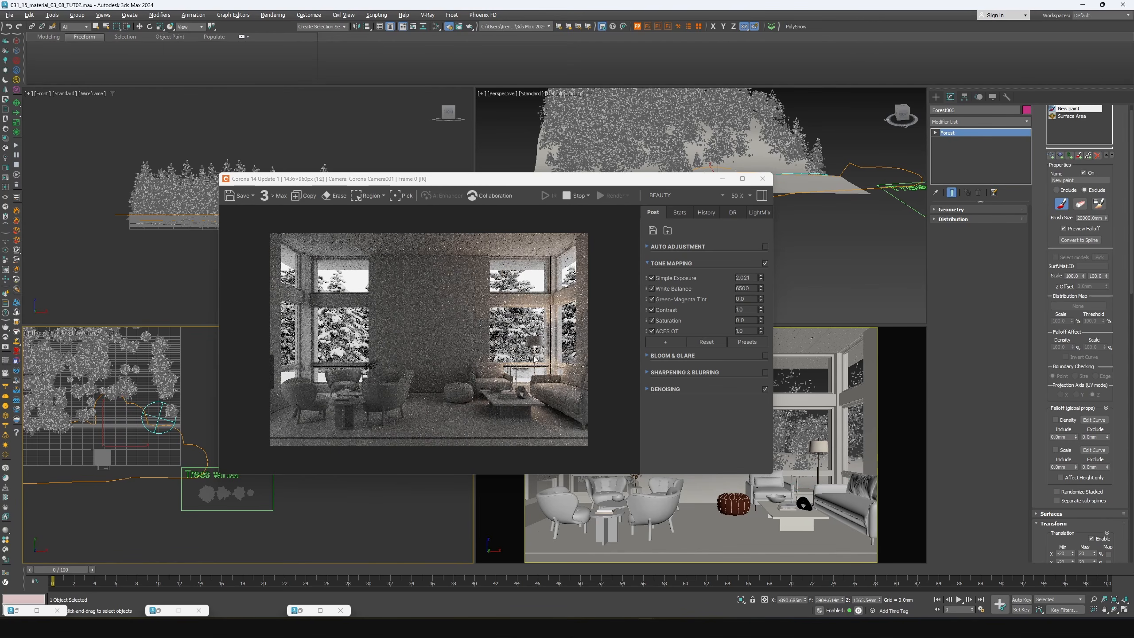
scroll(533, 357, up, 2)
scroll(533, 357, down, 2)
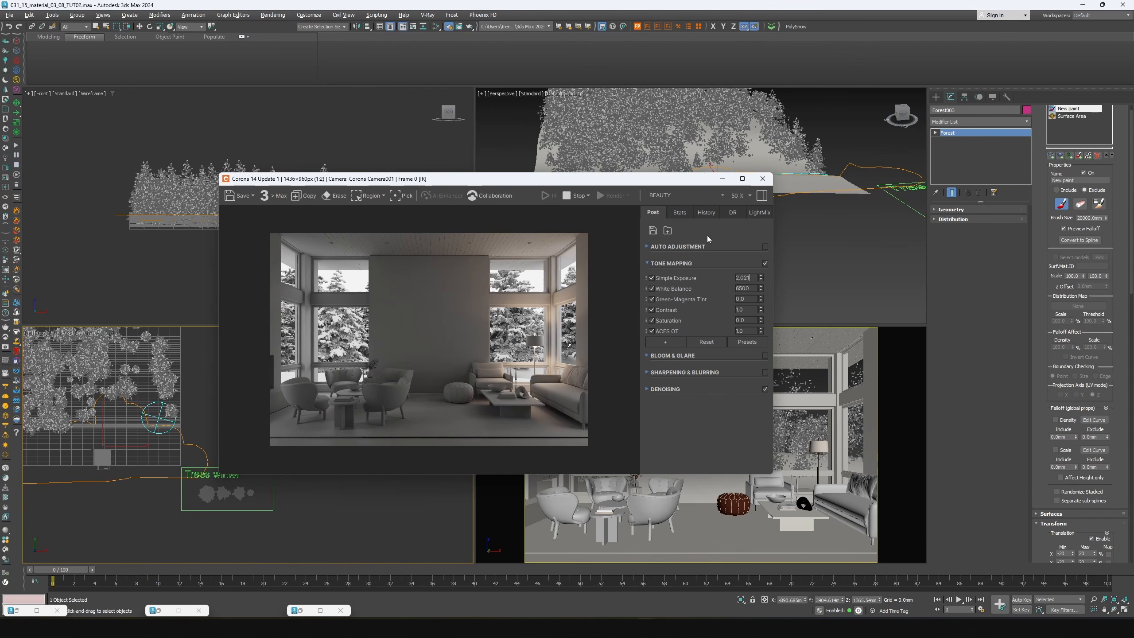
drag(761, 270, 761, 266)
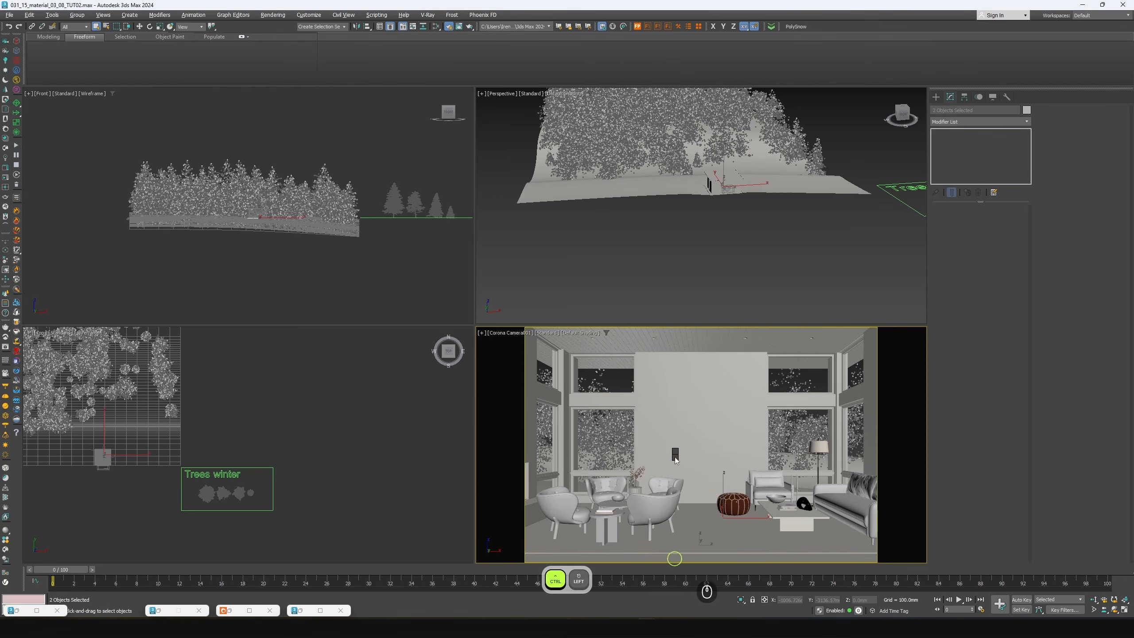
Isolate the rug and the floor, and lower the rug onto the floor surface in the Front view
right_click(672, 454)
click(696, 370)
key(alt+w)
scroll(299, 347, up, 5)
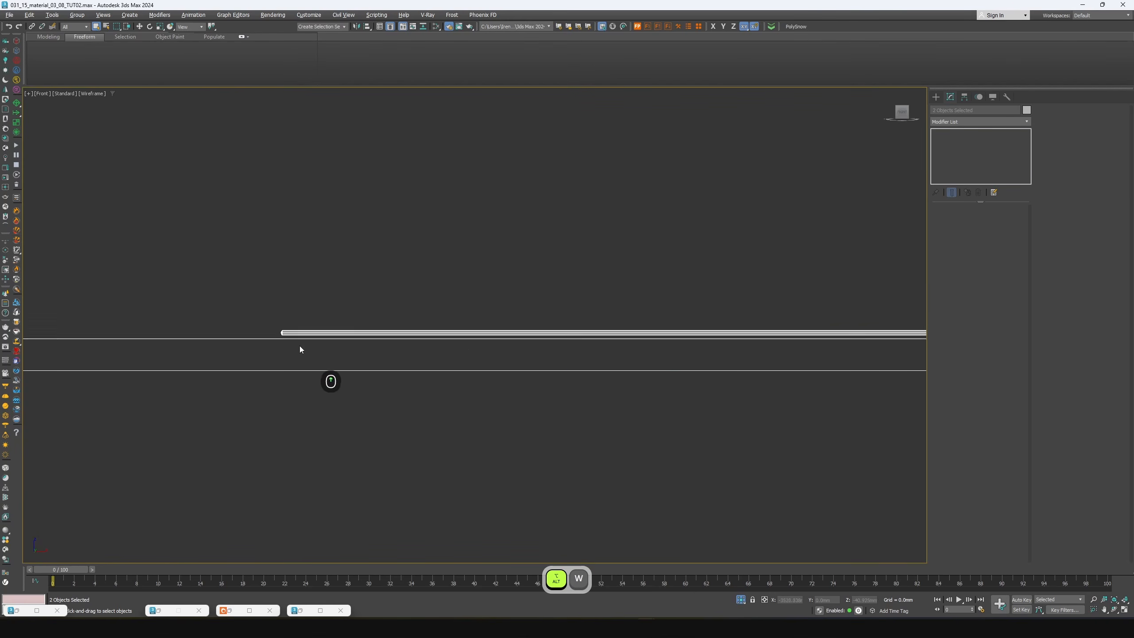
scroll(610, 324, down, 6)
click(421, 334)
key(w)
scroll(558, 325, up, 9)
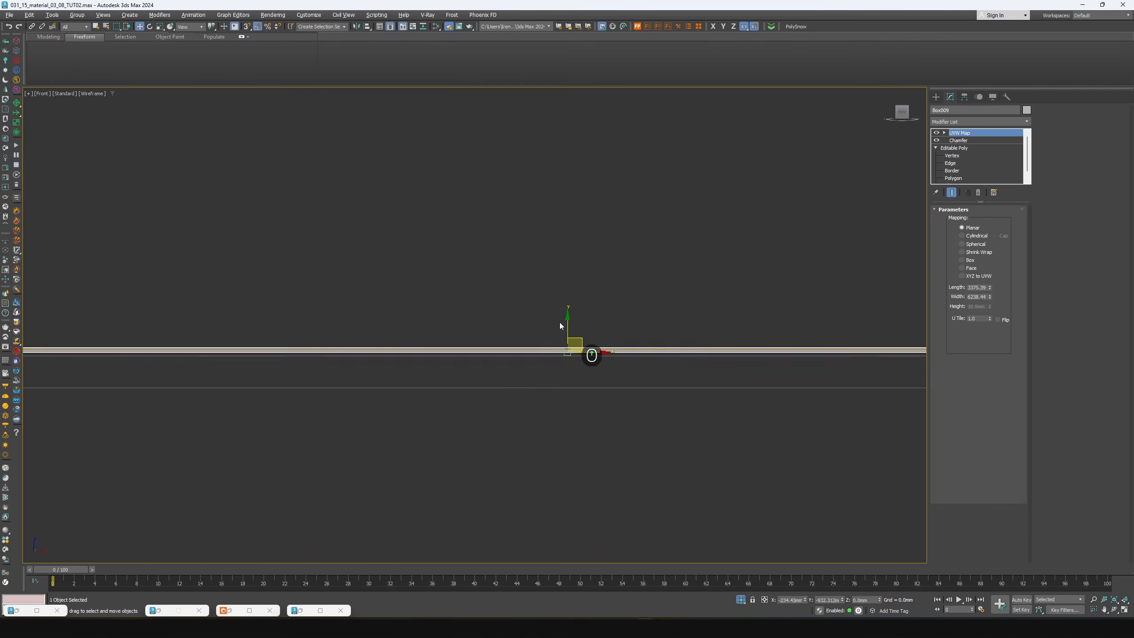
scroll(608, 382, up, 2)
key(alt+w)
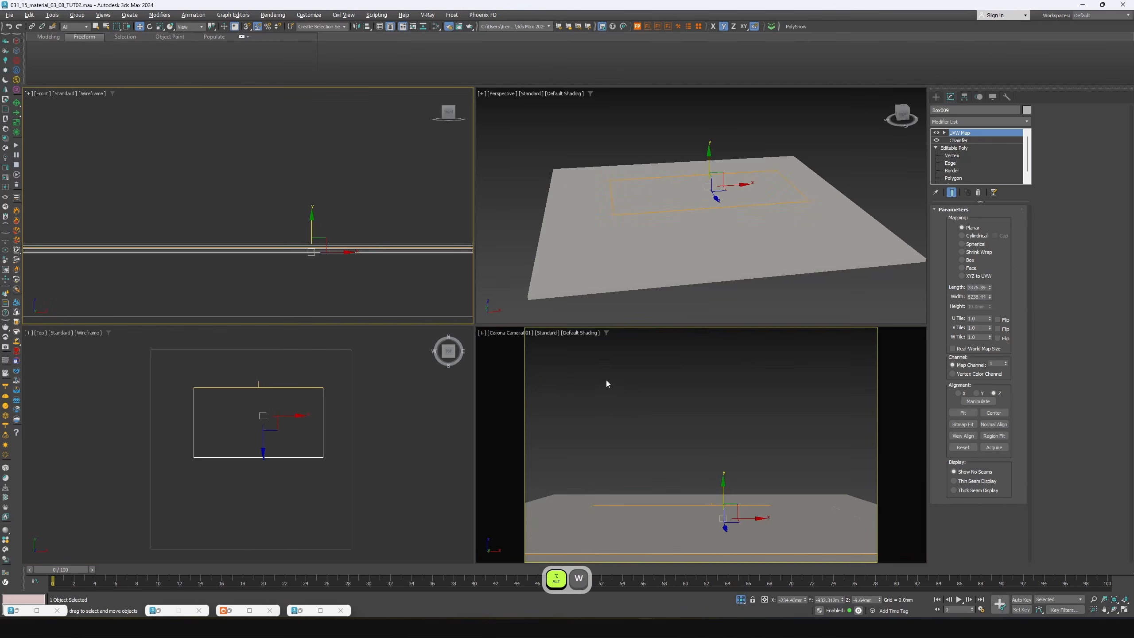
Bring the furniture back and select the front armchairs and the slatted side table in the Front view
right_click(599, 336)
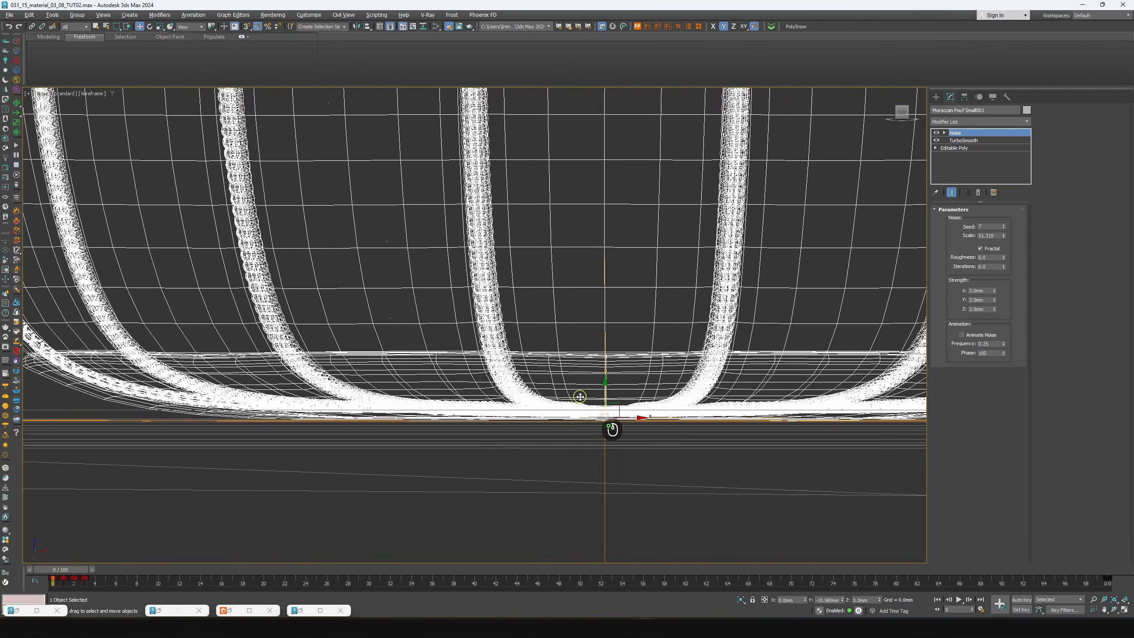
scroll(610, 430, down, 4)
middle_drag(138, 385, 440, 355)
click(313, 338)
middle_drag(259, 351, 633, 368)
scroll(266, 345, up, 3)
ctrl+click(266, 344)
scroll(326, 355, down, 3)
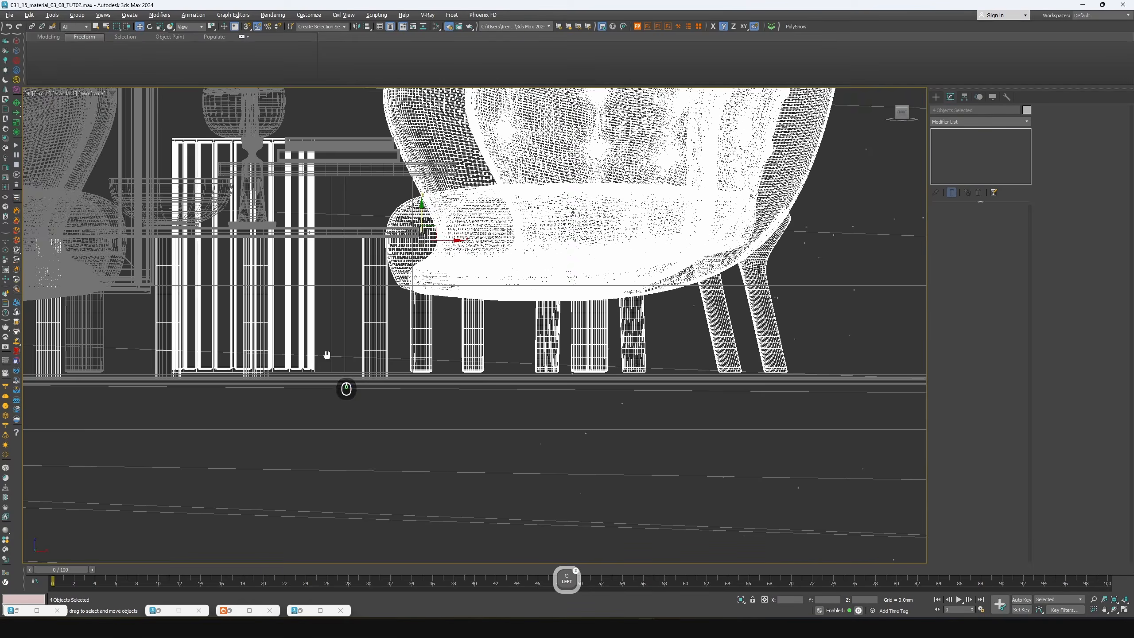
middle_drag(327, 355, 581, 347)
ctrl+click(215, 330)
scroll(215, 330, down, 3)
middle_drag(385, 288, 351, 303)
ctrl+click(449, 206)
ctrl+click(451, 223)
ctrl+click(446, 213)
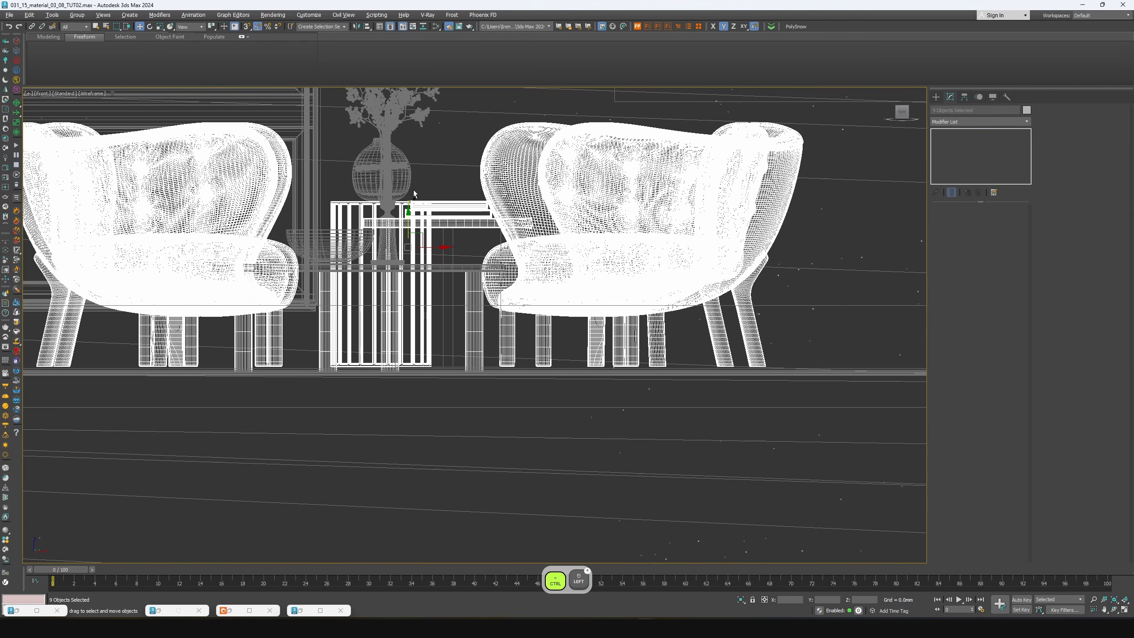
Add the vase, flowers, bowl, round table and rug to the selection, and isolate everything selected
ctrl+click(402, 178)
ctrl+click(388, 241)
ctrl+click(349, 246)
ctrl+click(400, 123)
ctrl+click(413, 268)
right_click(405, 284)
click(431, 184)
key(ctrl+z)
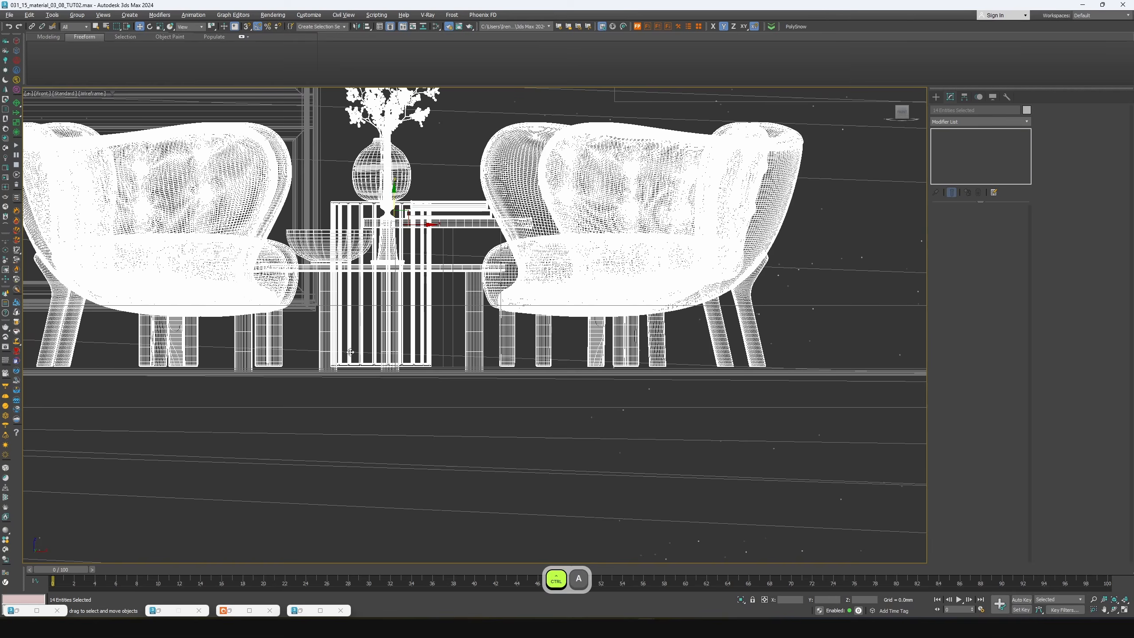
scroll(313, 373, up, 4)
scroll(301, 374, up, 4)
ctrl+click(301, 374)
right_click(300, 376)
click(325, 278)
Select the isolated armchairs and align the bottoms of their legs with the rug's surface
scroll(252, 351, up, 5)
click(252, 351)
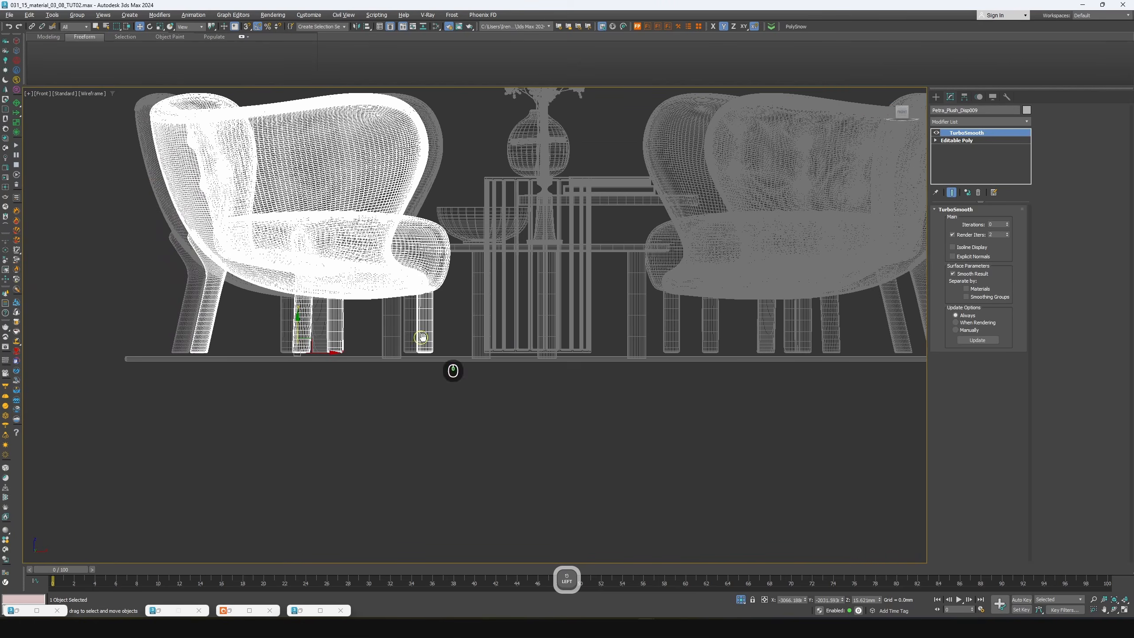
ctrl+click(423, 339)
middle_drag(734, 320, 580, 310)
ctrl+click(558, 311)
ctrl+click(519, 308)
scroll(415, 232, up, 3)
middle_drag(415, 233, 425, 244)
Convert the round table's arrayed legs to an Editable Poly and move their bottom vertices to the rug's top surface
click(300, 293)
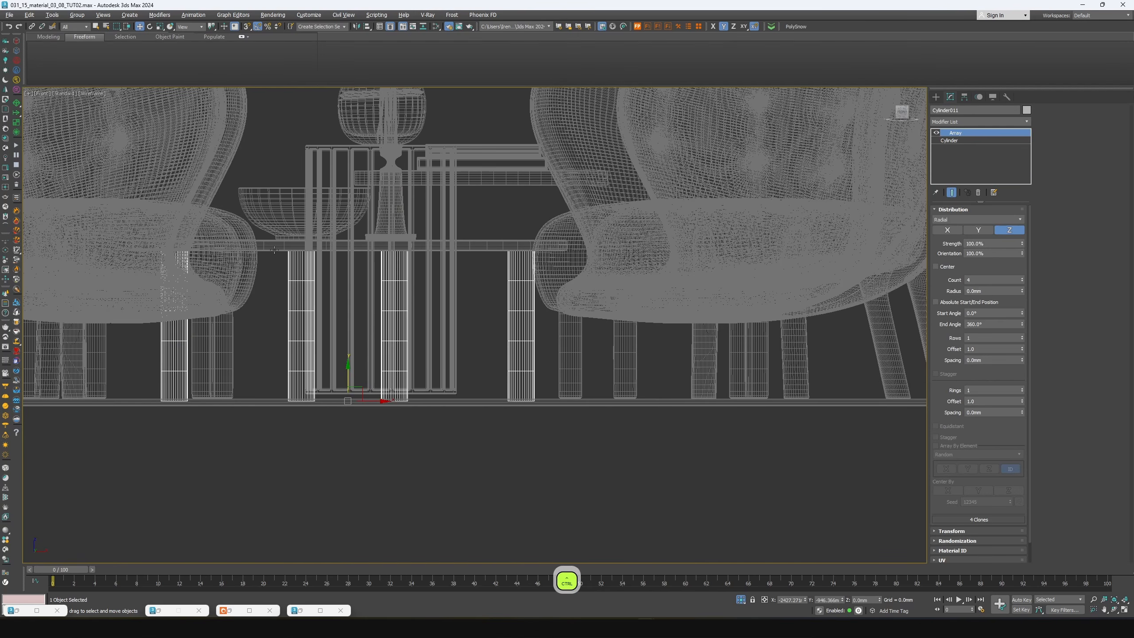
right_click(946, 143)
click(969, 223)
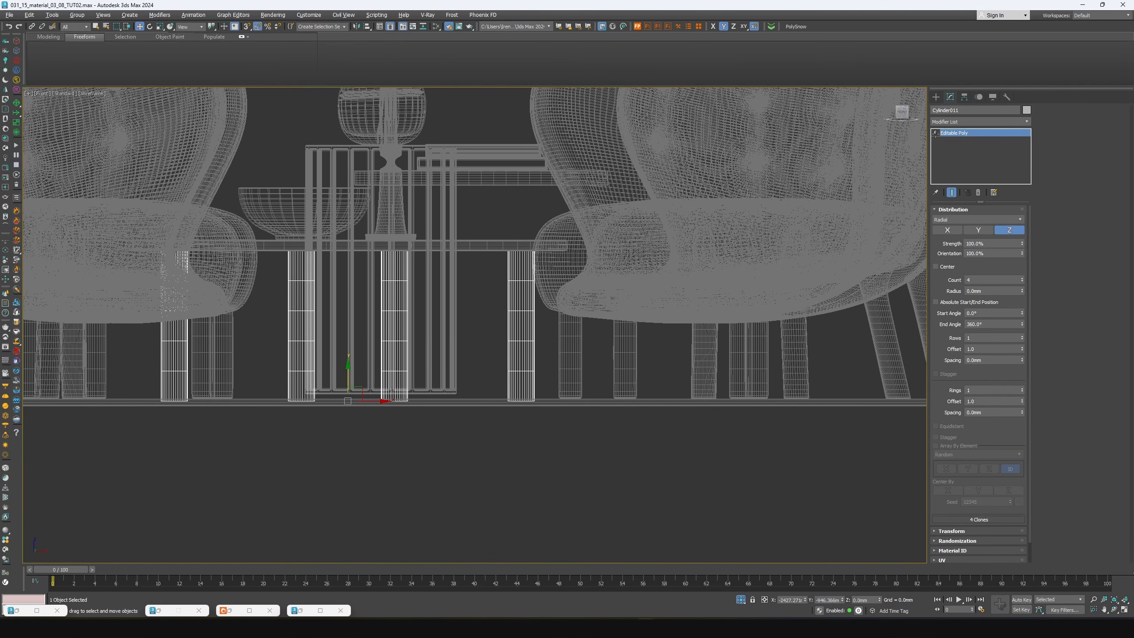
key(1)
drag(681, 464, 117, 387)
scroll(373, 404, up, 6)
drag(293, 376, 284, 365)
key(1)
scroll(628, 298, down, 6)
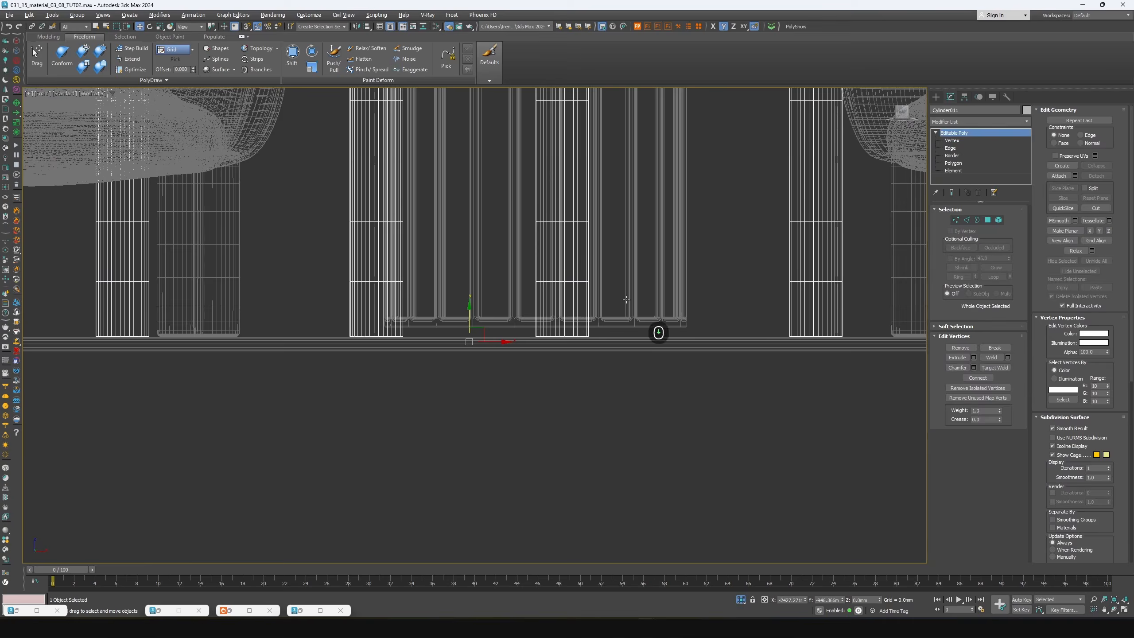
Move the slatted side table's bottom vertices down to the rug's top surface and leave vertex editing
middle_drag(626, 300, 537, 395)
click(537, 395)
click(952, 148)
scroll(475, 420, up, 7)
drag(540, 338, 522, 364)
click(953, 141)
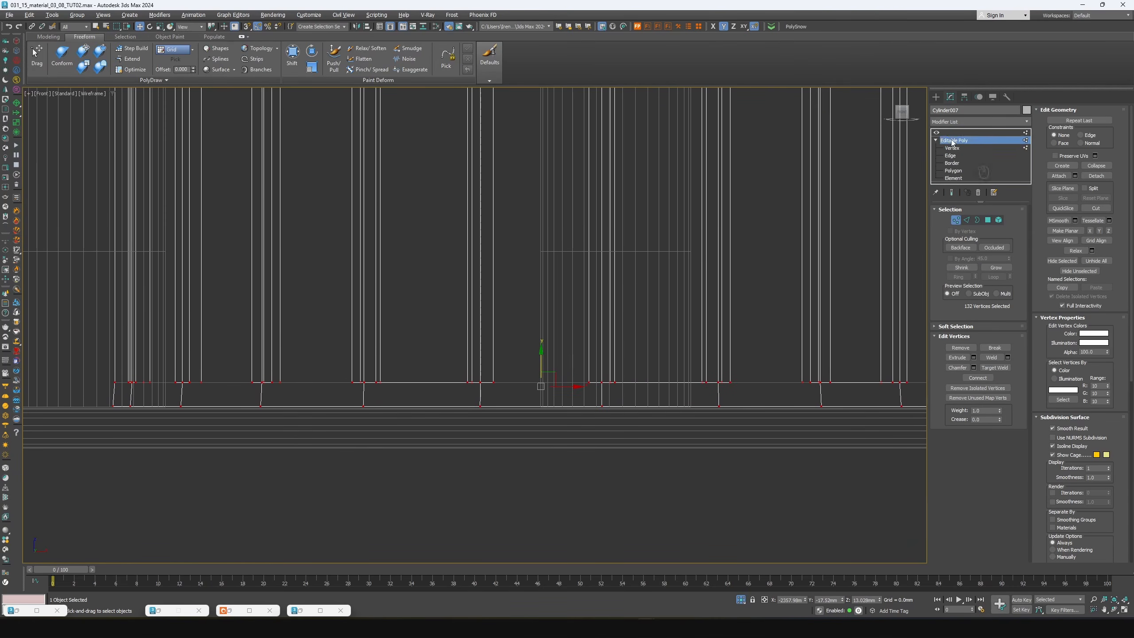
click(957, 134)
scroll(468, 373, down, 8)
Add the armchair, the coffee table with its decor, the sofa and the floor lamp to the selection
click(650, 372)
scroll(273, 342, up, 7)
middle_drag(273, 341, 634, 163)
scroll(634, 163, down, 7)
middle_drag(897, 201, 340, 358)
scroll(506, 330, up, 5)
ctrl+click(506, 325)
ctrl+click(507, 324)
ctrl+click(508, 327)
ctrl+click(569, 380)
scroll(568, 380, down, 5)
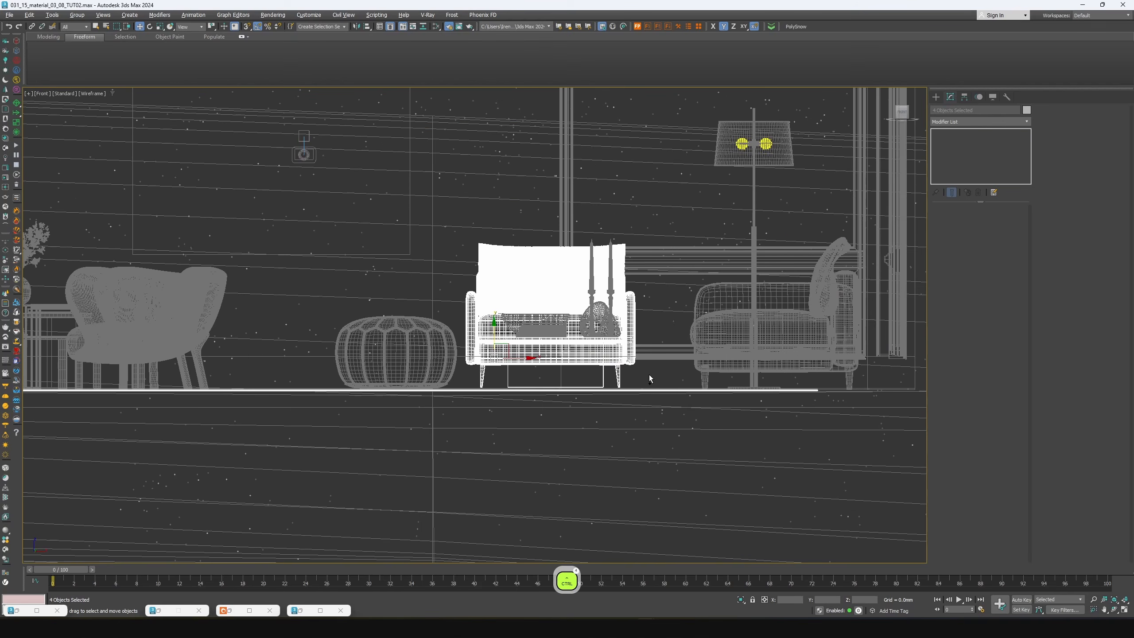
ctrl+click(754, 373)
key(c)
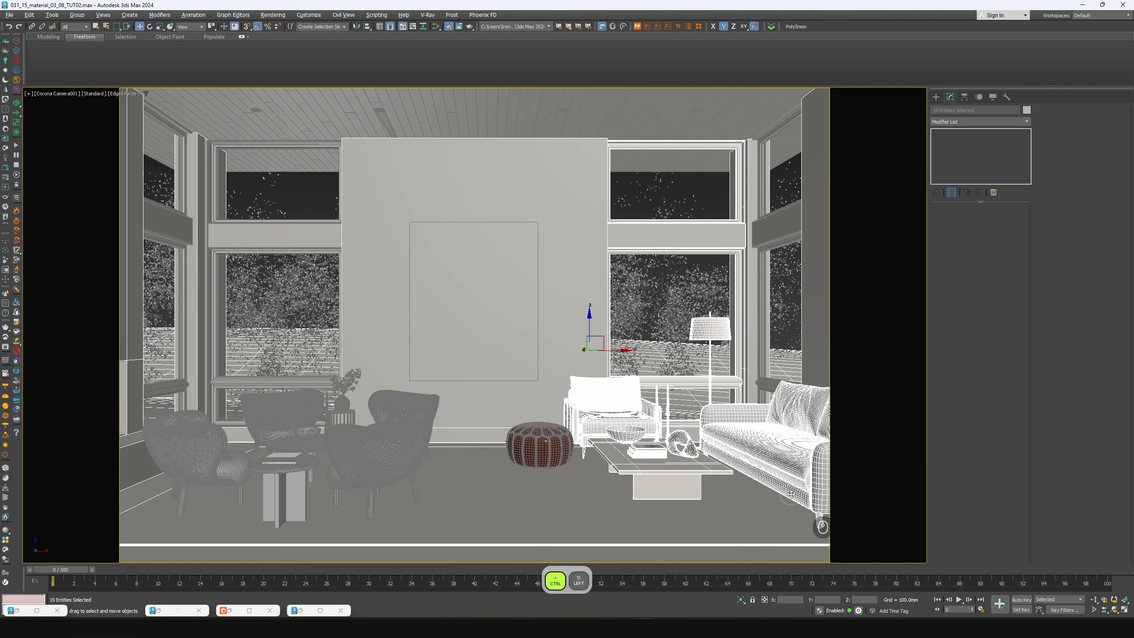
Remove the wall and window pieces from the selection and isolate the remaining seating group with the rug
alt+click(290, 330)
right_click(313, 383)
click(326, 298)
key(alt+w)
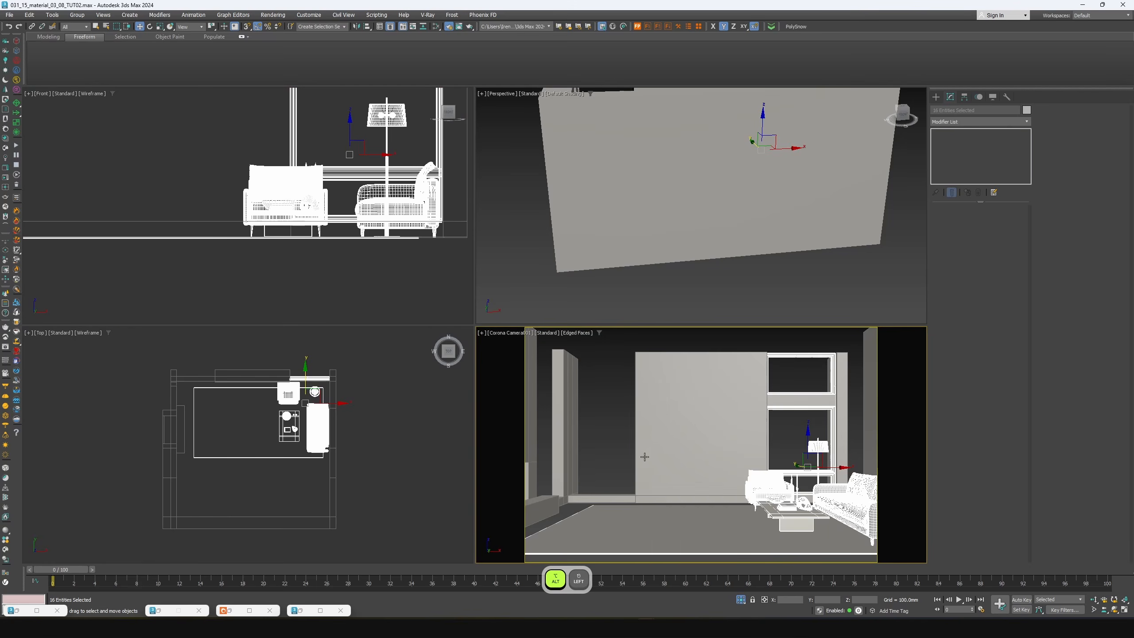
alt+click(643, 456)
key(alt+w)
alt+click(567, 214)
right_click(567, 214)
click(580, 130)
Reduce the selection to the coffee table and its decor and lower them onto the rug's surface
middle_drag(580, 312, 390, 327)
scroll(494, 324, up, 5)
scroll(494, 324, down, 1)
alt+drag(689, 418, 848, 223)
scroll(449, 269, up, 3)
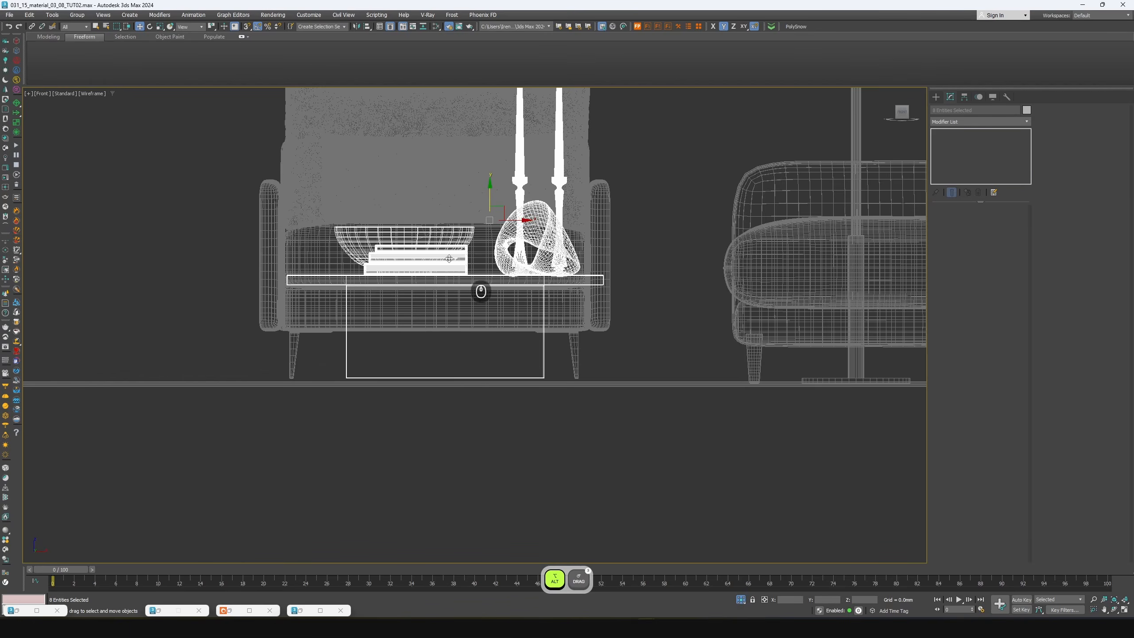
drag(523, 155, 523, 160)
Select the armchair behind the coffee table and lower it so its legs rest on the rug
scroll(428, 237, down, 2)
scroll(228, 384, up, 4)
drag(354, 330, 309, 258)
scroll(368, 282, down, 2)
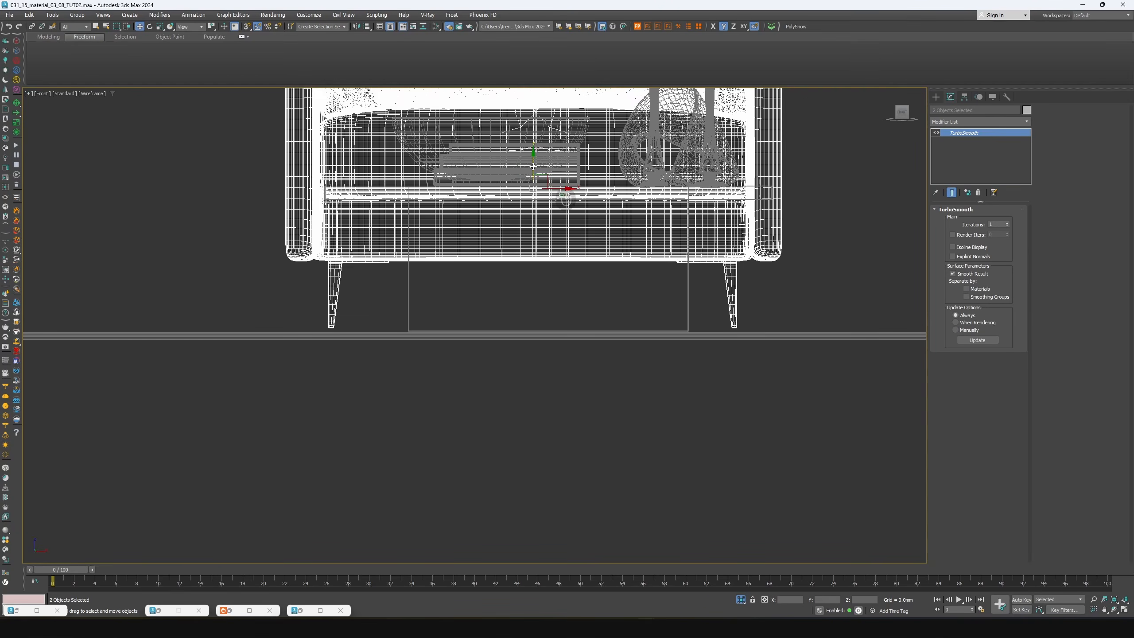
drag(531, 161, 531, 169)
Select the sofa with its cushions and align the bottoms of its legs with the rug's surface
middle_drag(759, 313, 326, 310)
scroll(545, 332, up, 6)
click(545, 332)
scroll(545, 332, down, 5)
middle_drag(545, 332, 445, 359)
ctrl+drag(378, 196, 495, 257)
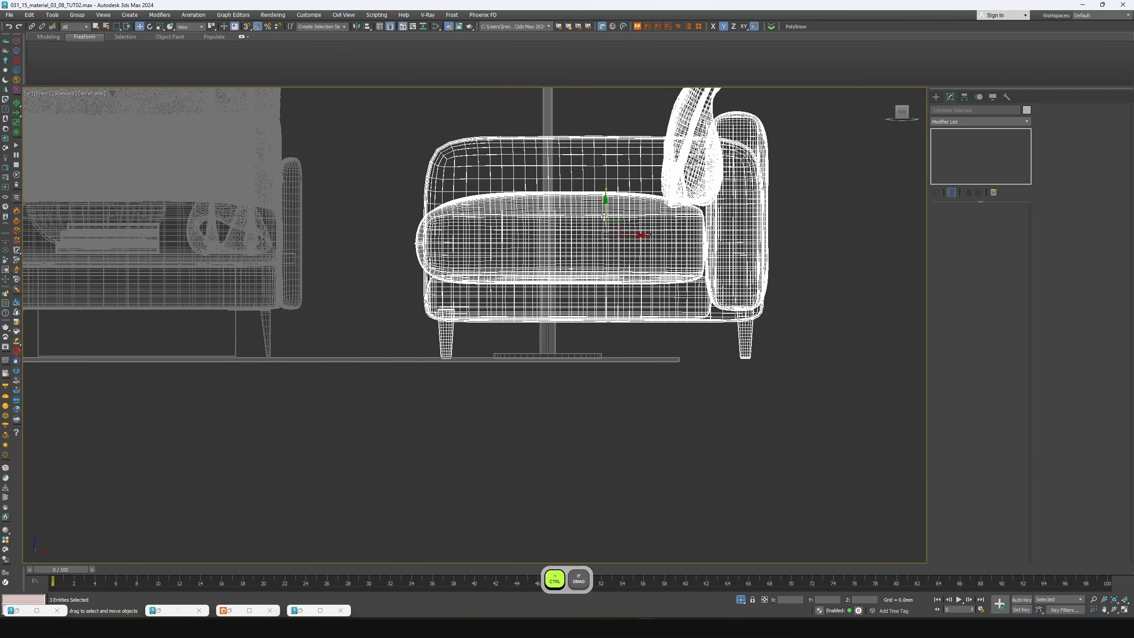
scroll(446, 359, up, 5)
drag(440, 358, 440, 348)
scroll(439, 348, down, 3)
click(594, 340)
scroll(594, 341, down, 2)
scroll(593, 337, up, 4)
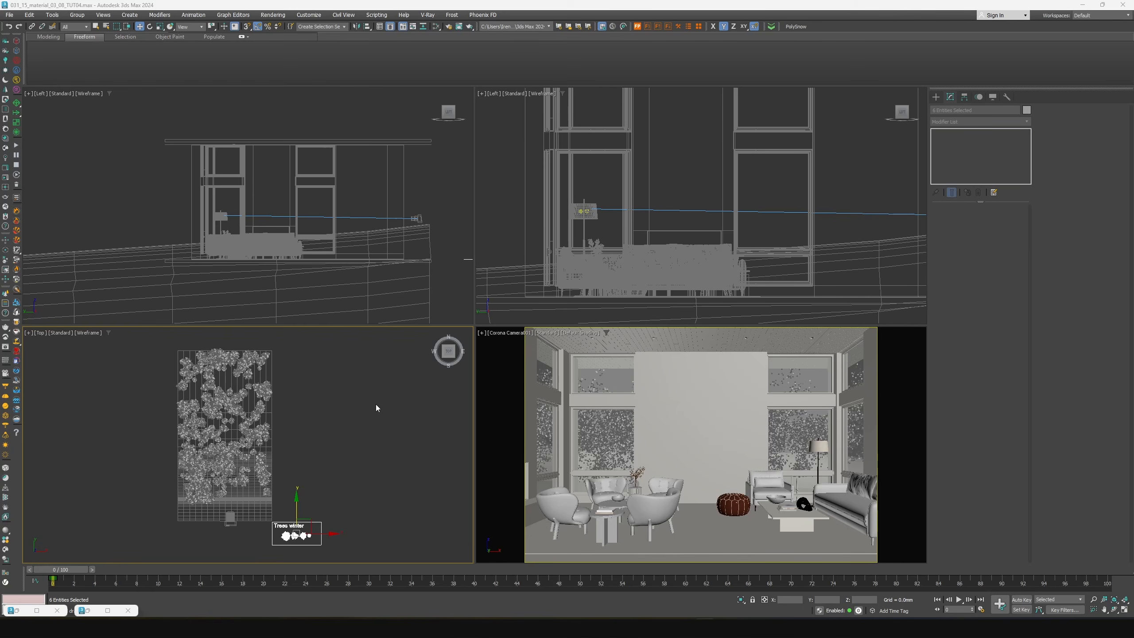
Put the Trees winter source models on a new layer named "013 trees models" and hide that layer
click(301, 535)
key(shift+1)
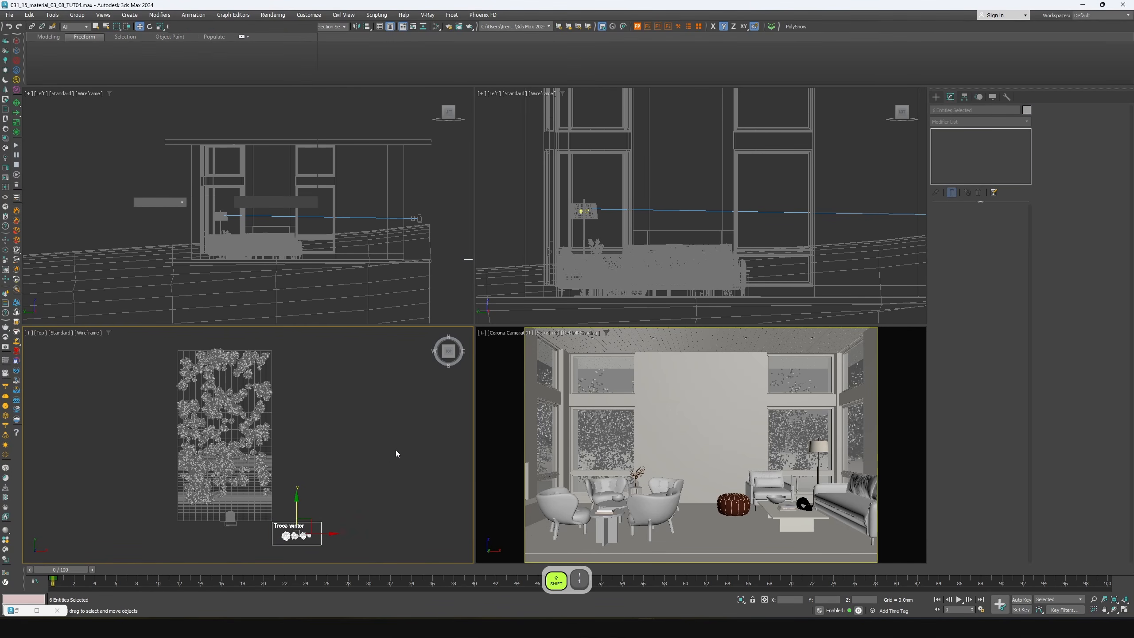
key(1)
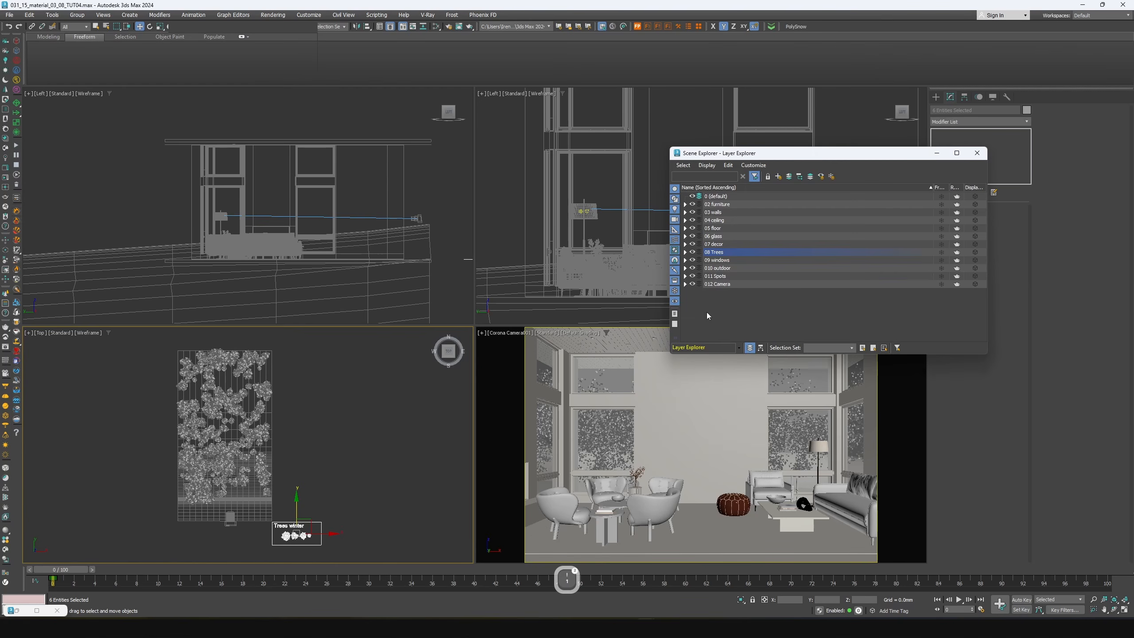
click(778, 176)
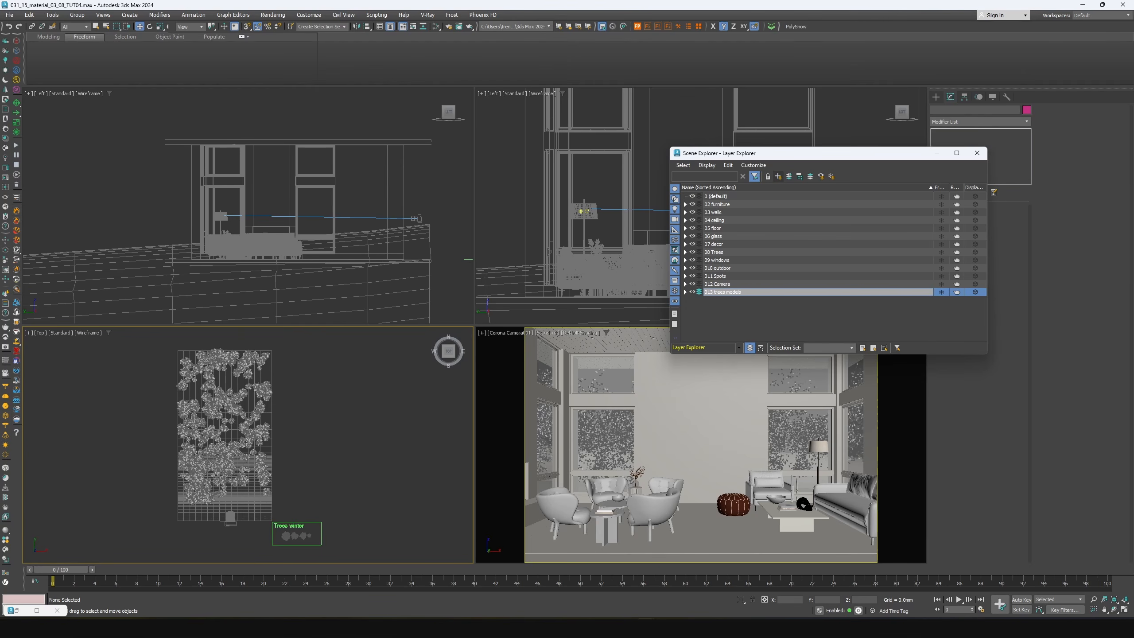
text(013 trees models)
key(Return)
click(692, 292)
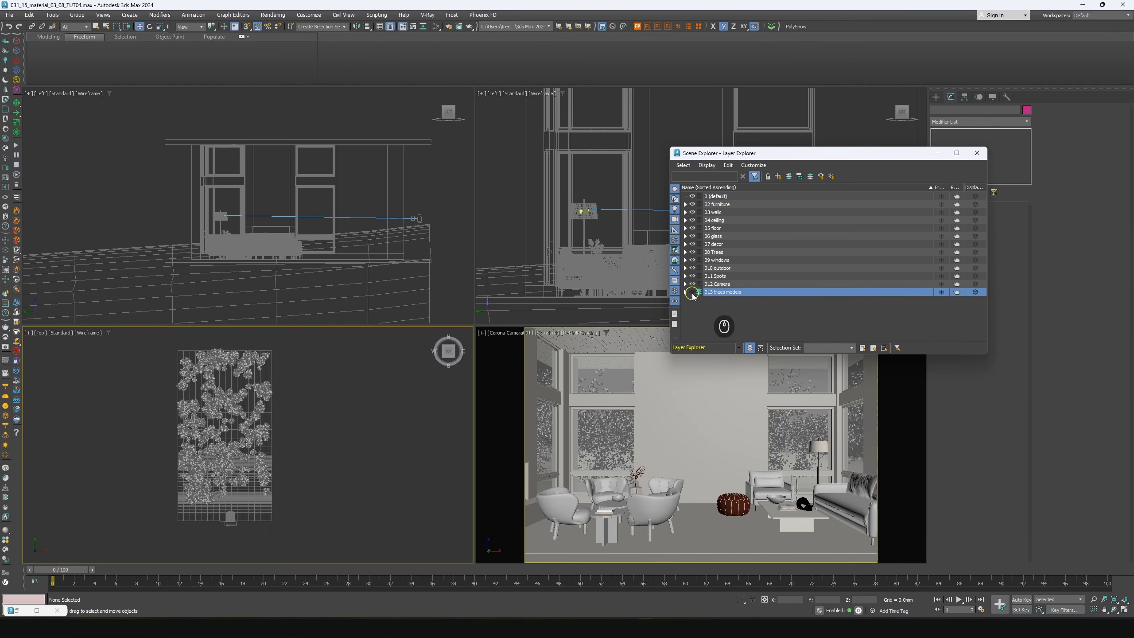
click(937, 154)
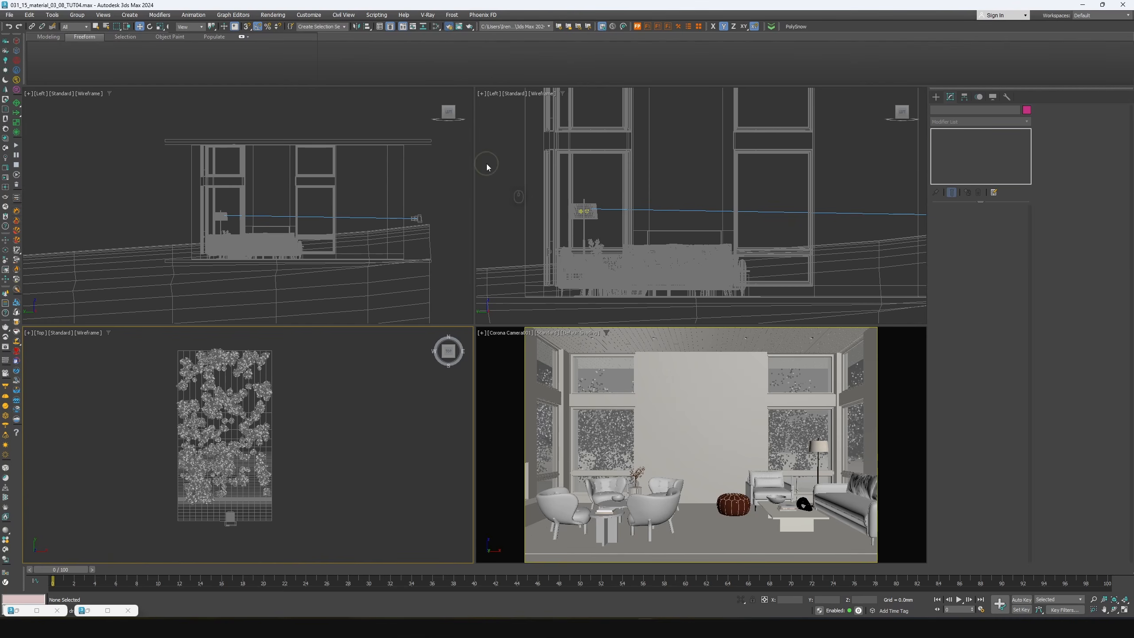
Open the render setup and lock rendering to the Quad 4 - Corona Camera001 view
key(F10)
click(496, 352)
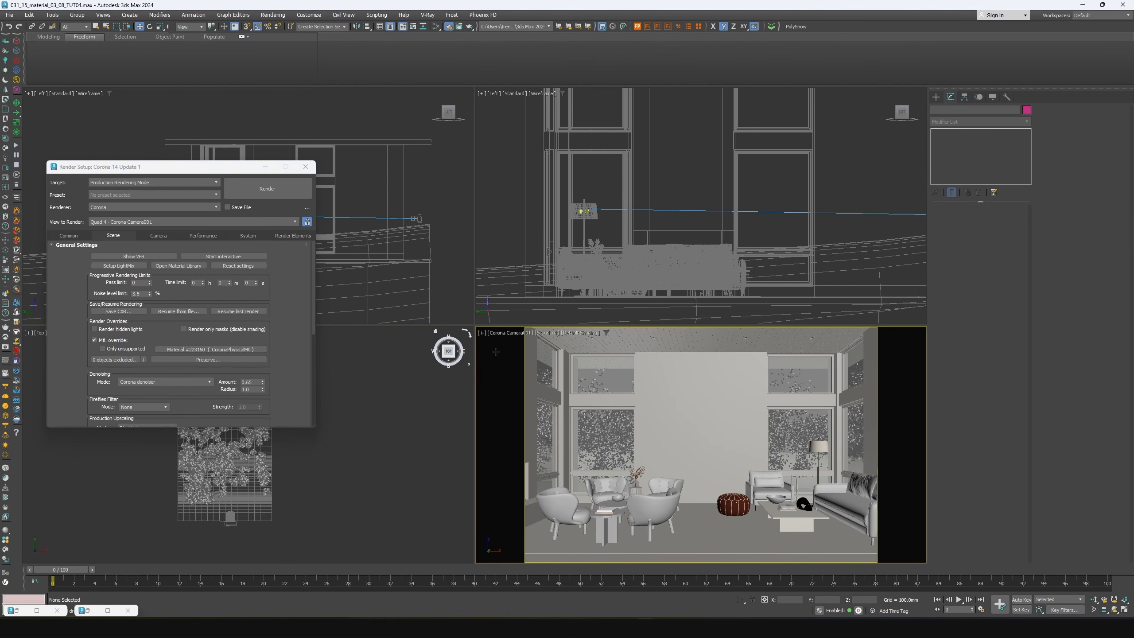
click(502, 254)
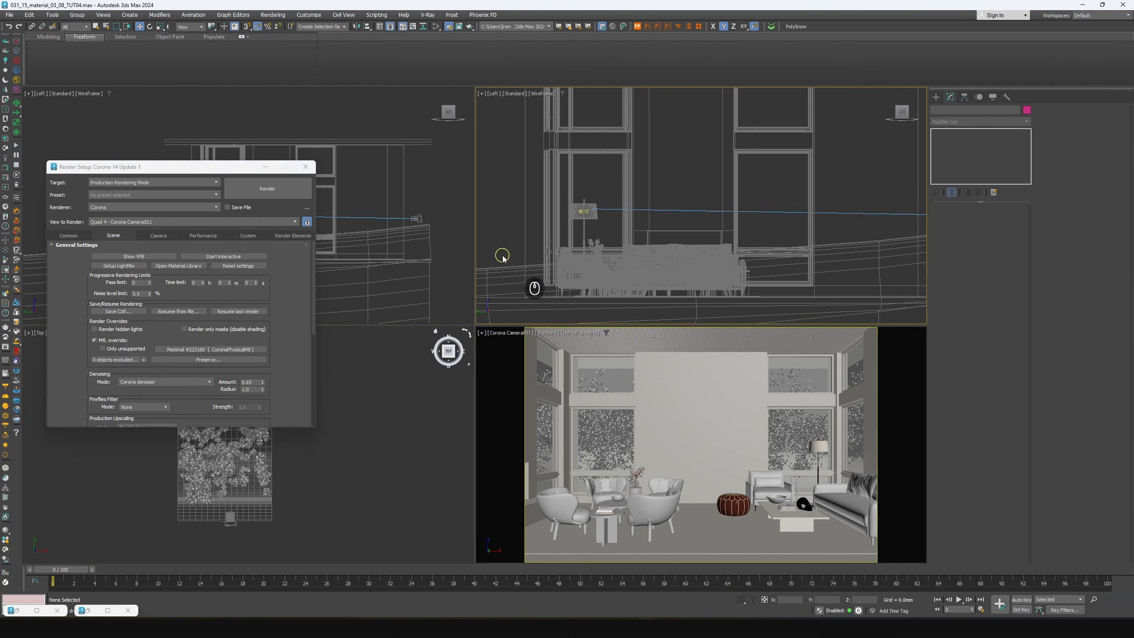
click(511, 361)
click(307, 224)
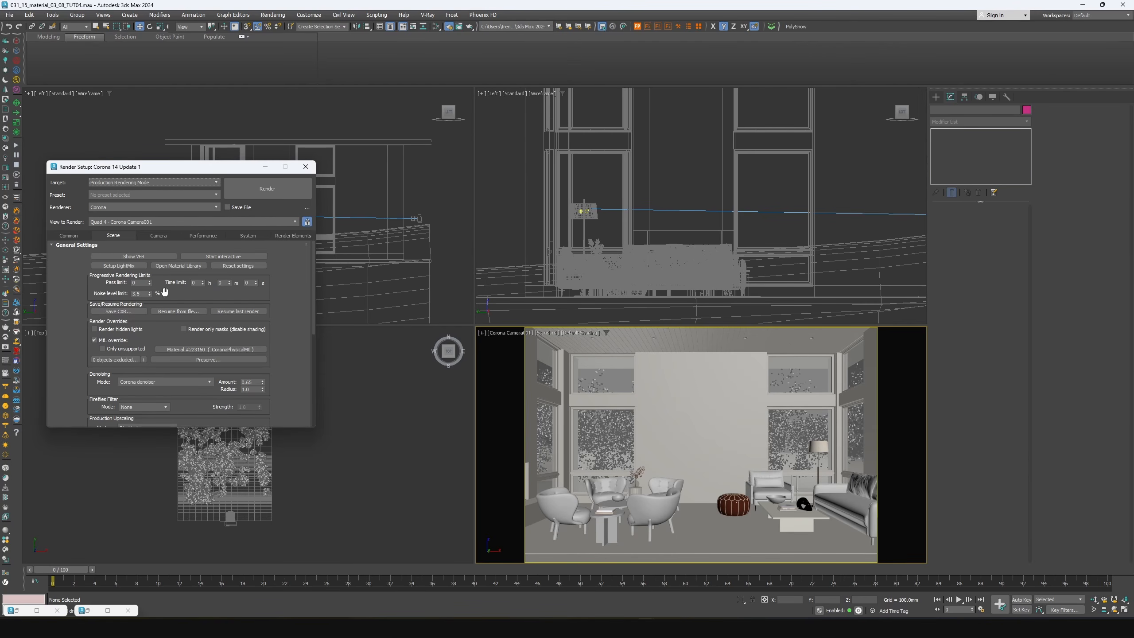
Assign a CoronaSky map as the single map of the scene environment
drag(165, 292, 158, 182)
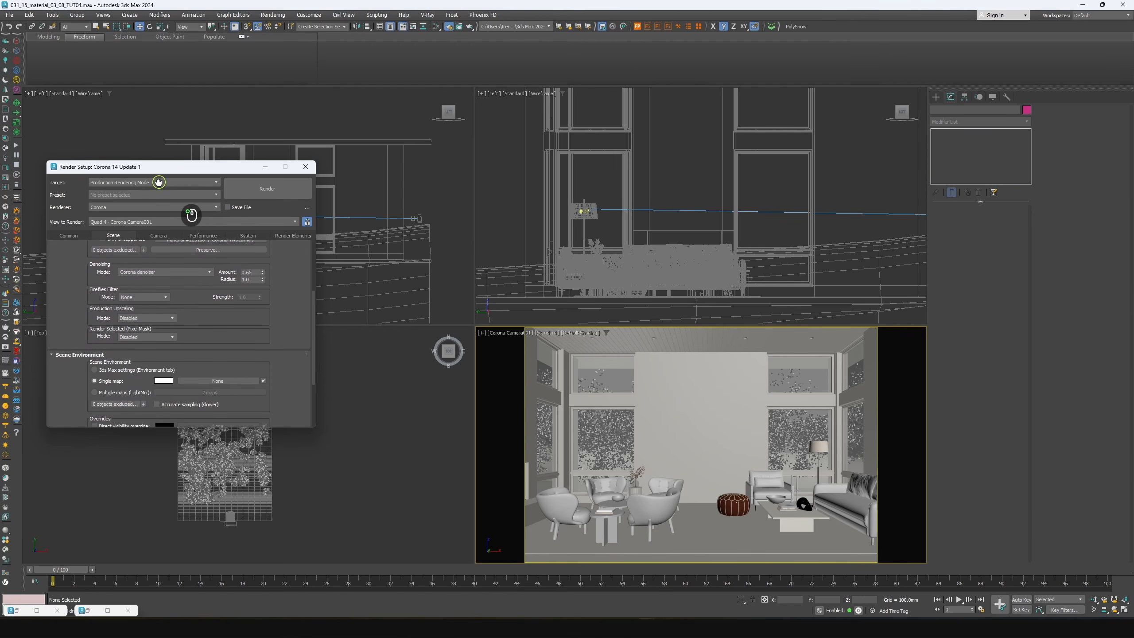
click(223, 379)
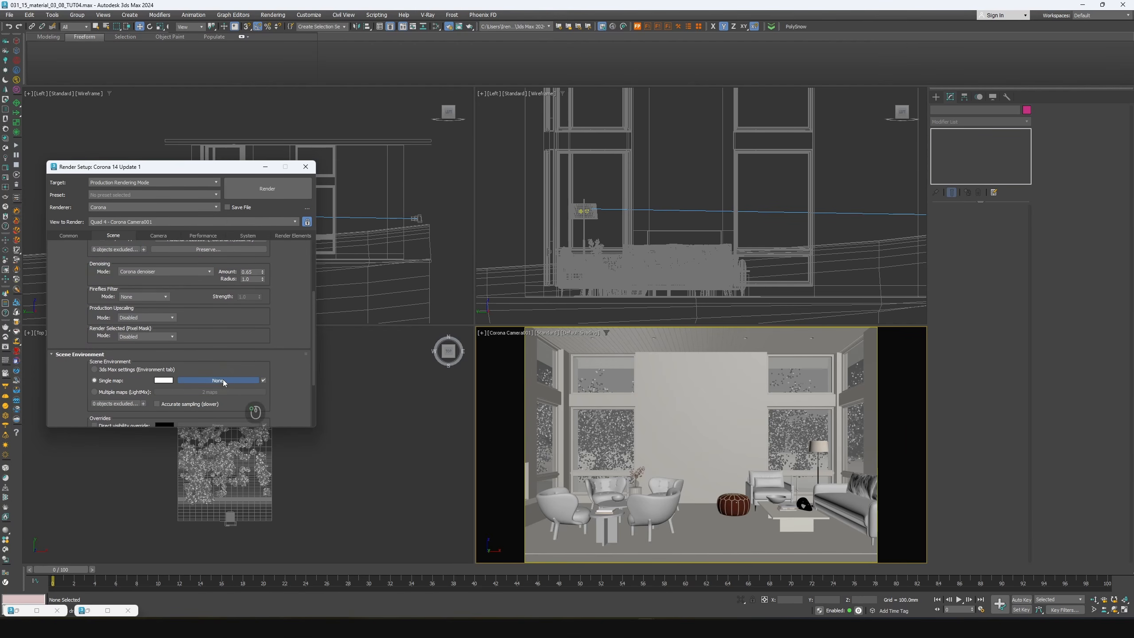
scroll(668, 329, down, 2)
scroll(667, 329, down, 3)
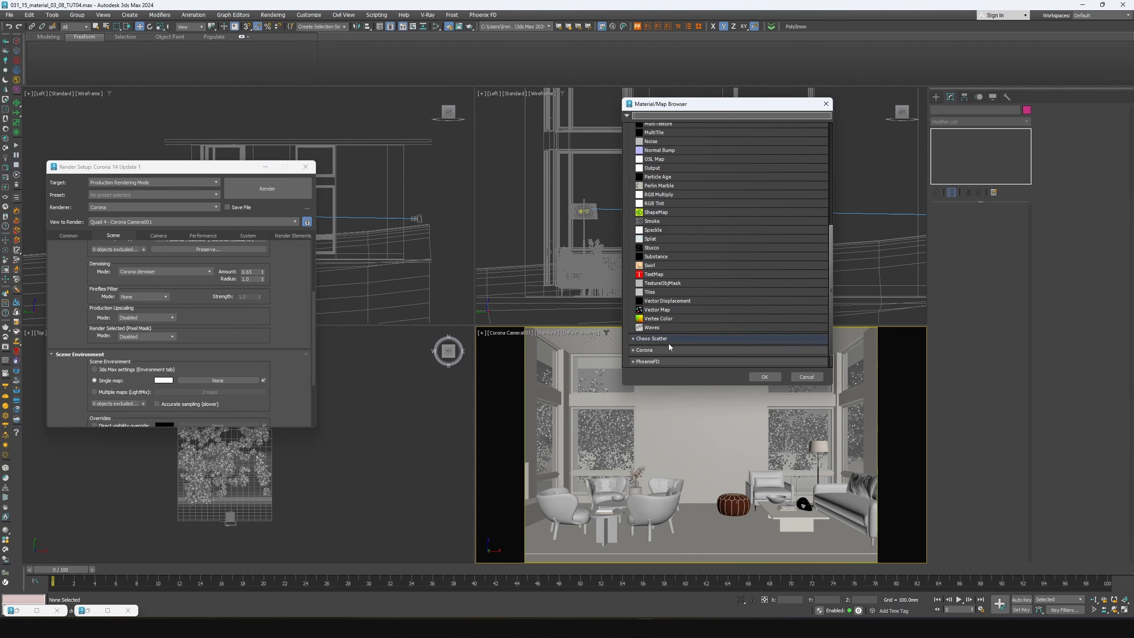
click(668, 342)
scroll(695, 318, down, 7)
double_click(665, 287)
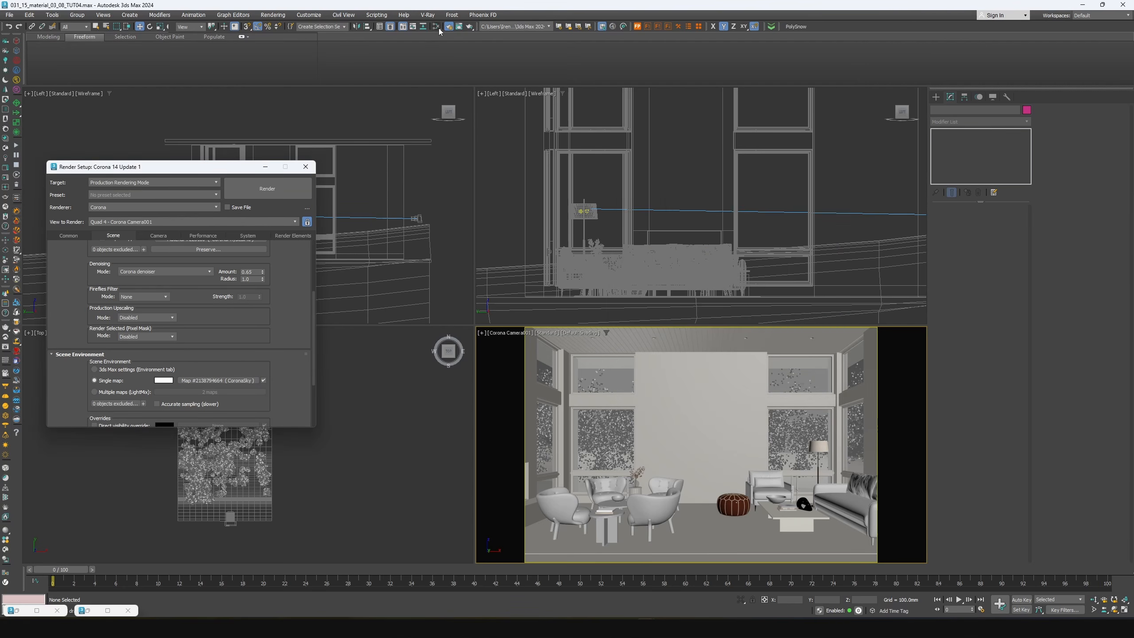
Bring the environment's CoronaSky map into the Slate Material Editor as an instance and open its parameters
click(437, 28)
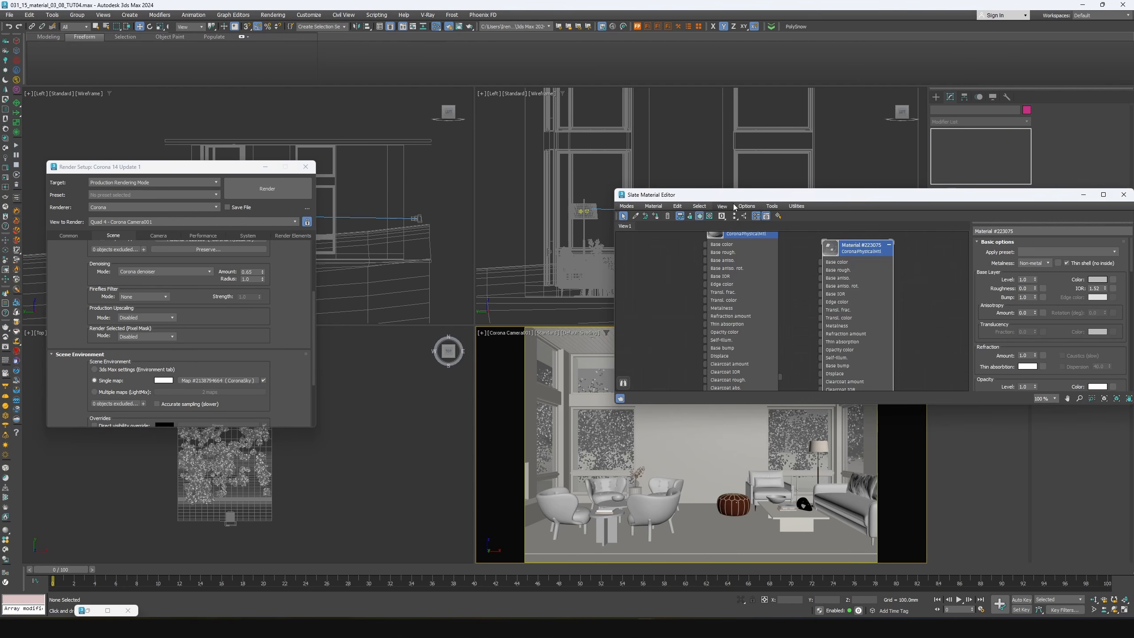
drag(216, 380, 513, 234)
click(644, 291)
scroll(513, 276, up, 1)
double_click(490, 281)
double_click(483, 281)
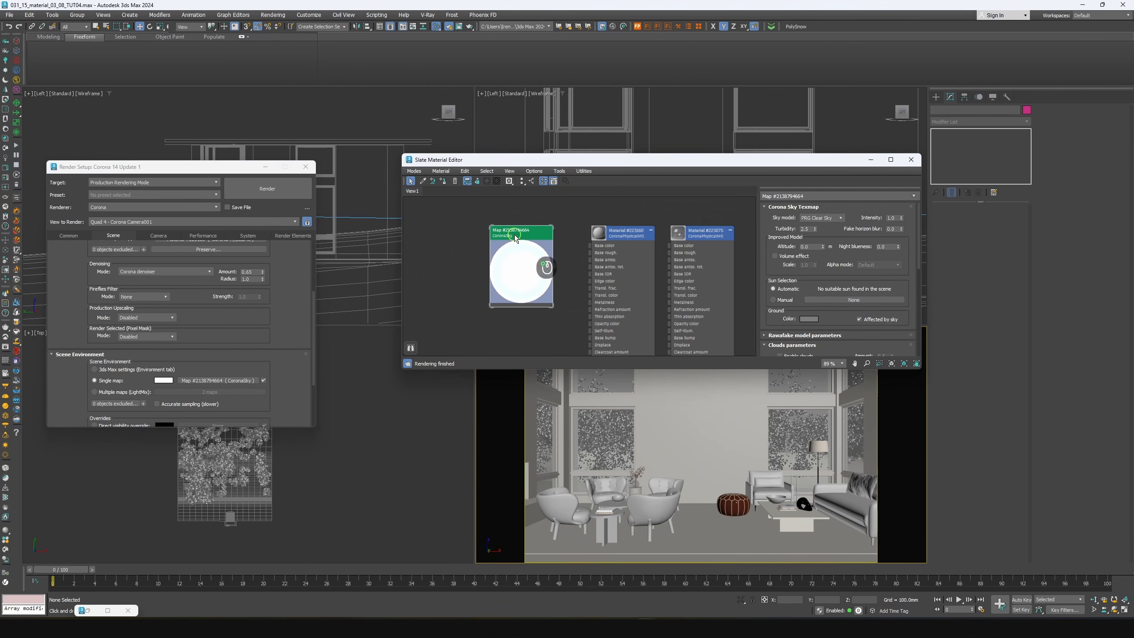
Start an interactive Corona render of the camera view and place the frame buffer beside the render settings
click(6, 178)
click(698, 198)
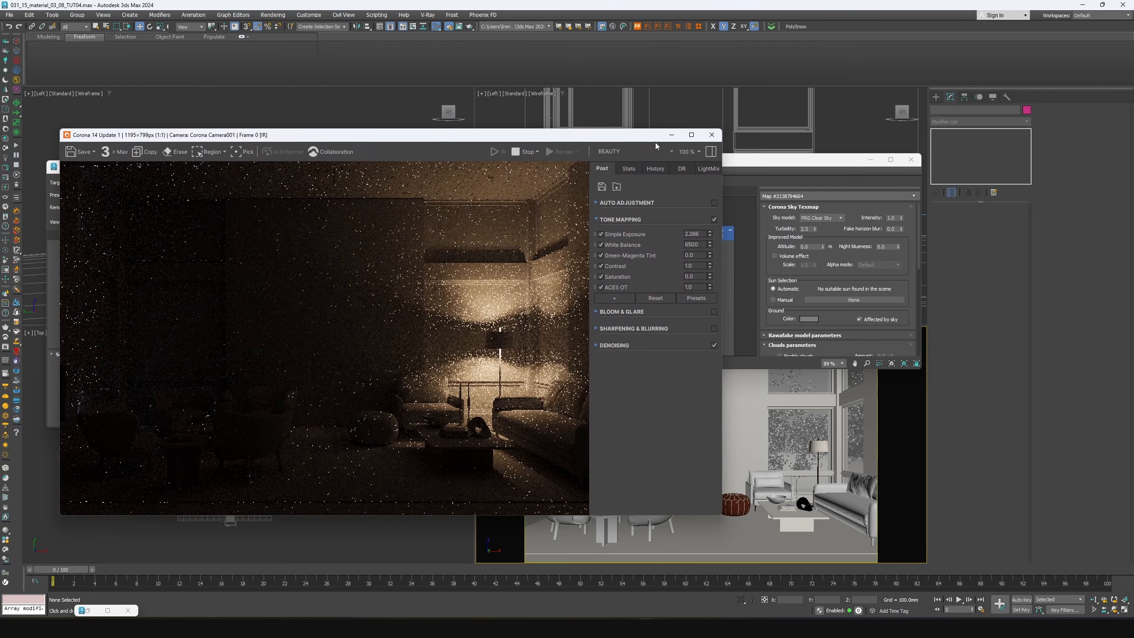
drag(459, 133, 743, 140)
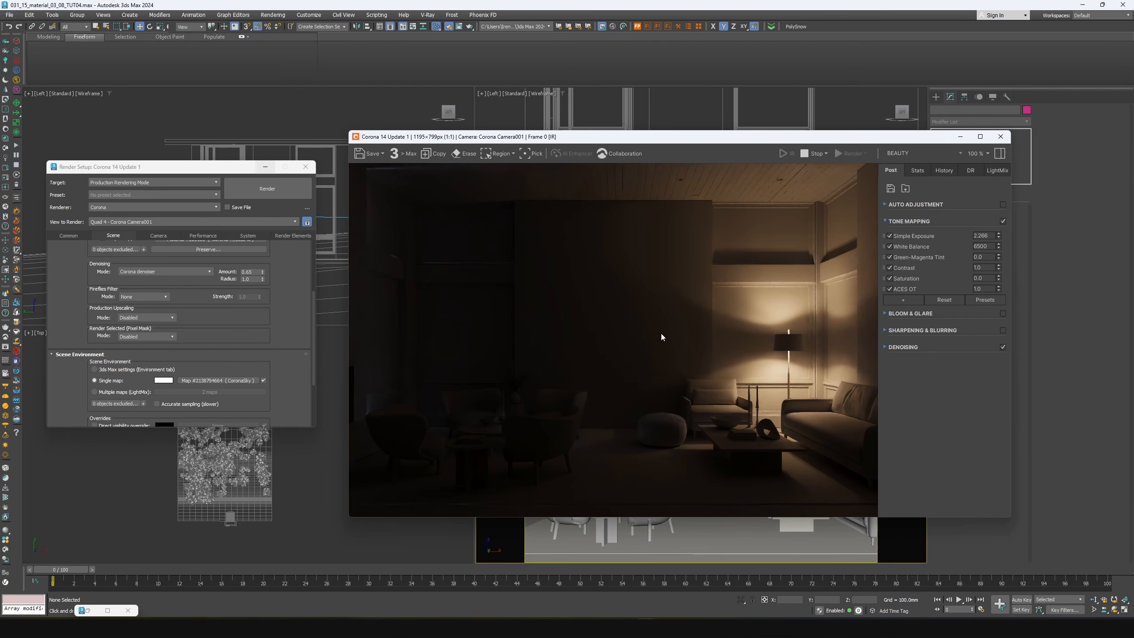
Preserve glass materials in the material override and lower the simple exposure of the render
drag(150, 281, 179, 332)
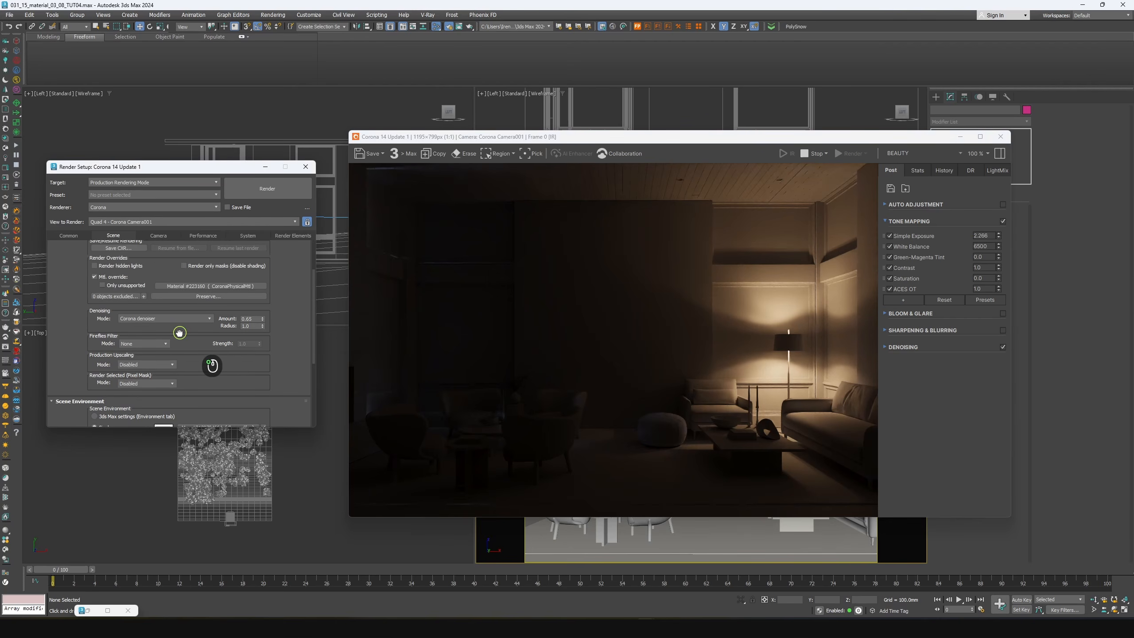
click(204, 298)
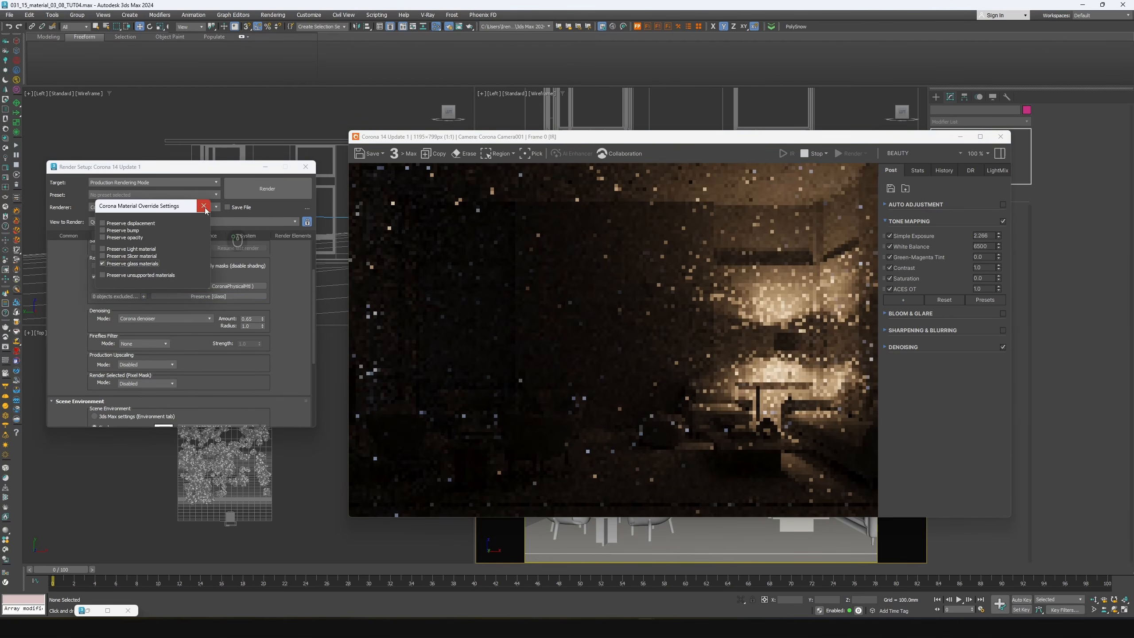
click(204, 206)
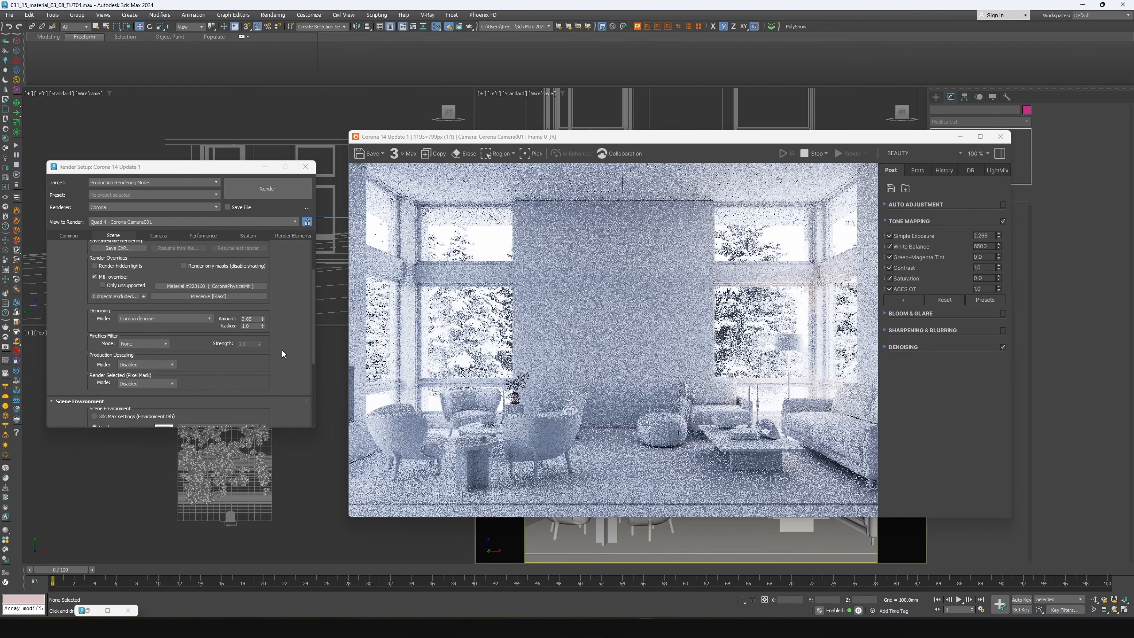
mouse_move(999, 235)
mouse_down()
mouse_move(1028, 278)
mouse_move(1028, 321)
mouse_move(992, 238)
mouse_up()
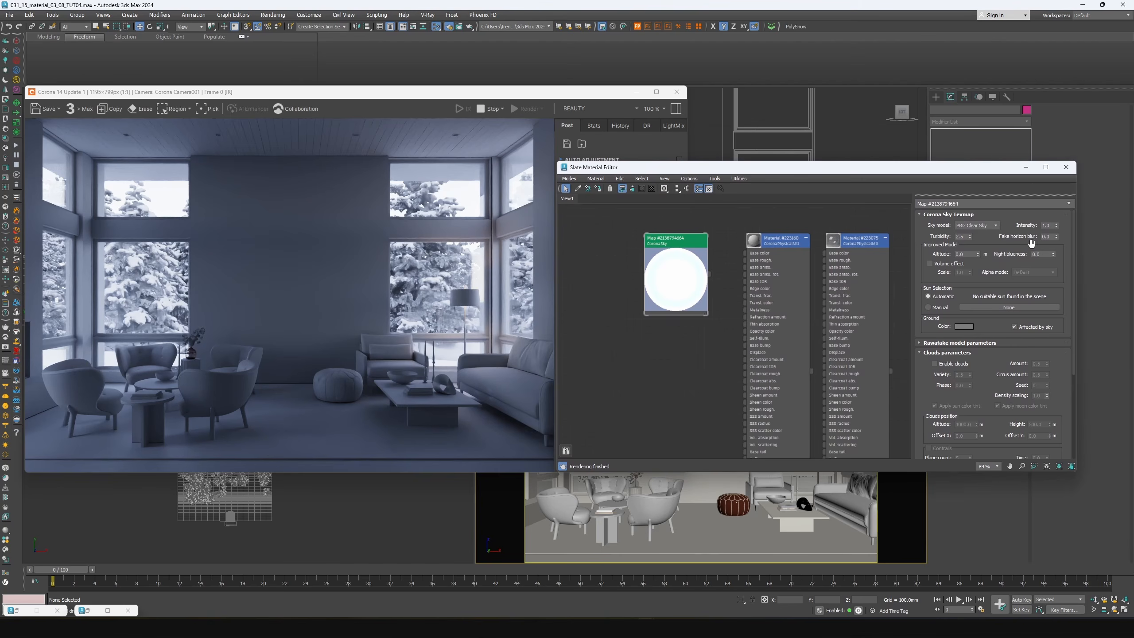
Reduce the Corona sky's intensity to about 0.78 and switch its sky model to Rawafake
drag(1057, 227, 1054, 233)
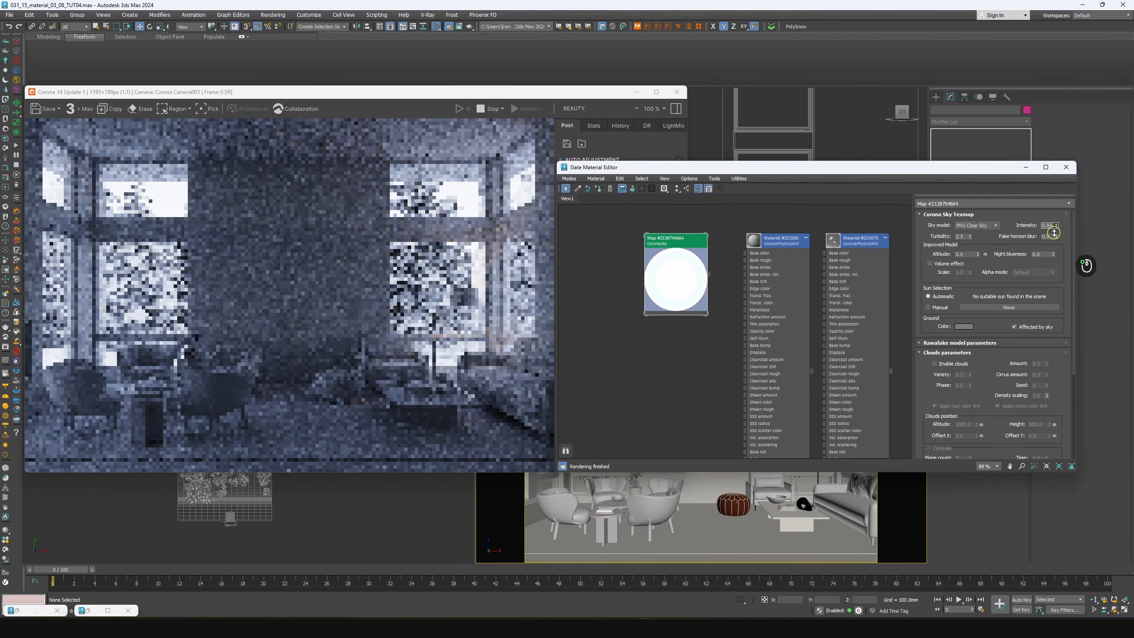
click(973, 226)
click(971, 245)
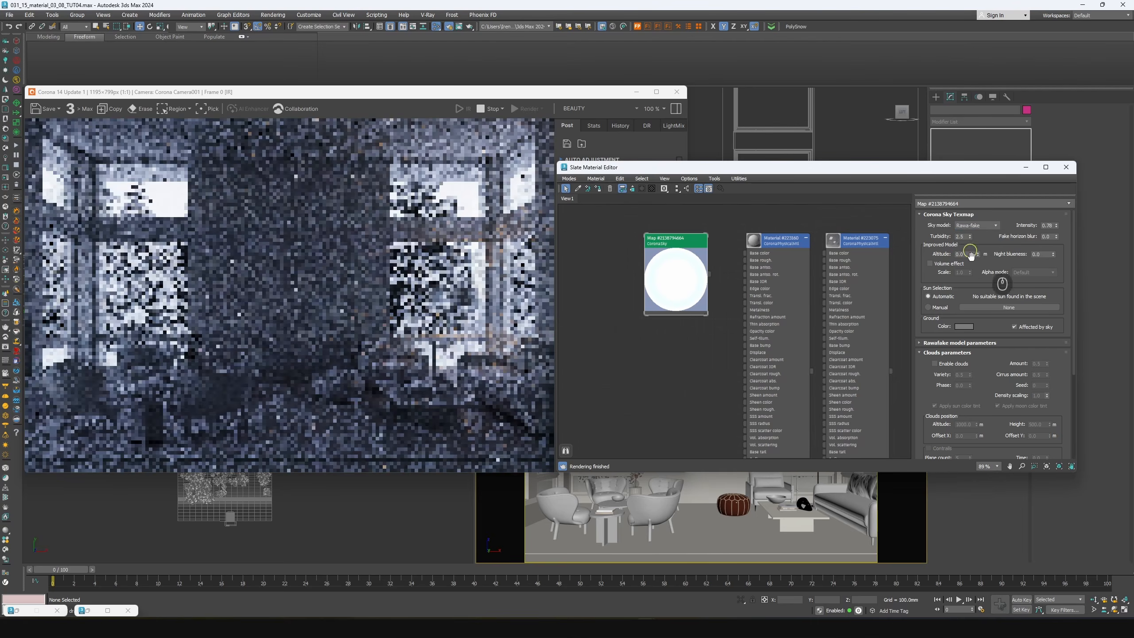
Desaturate the zenith color in the sky's Rawafake model parameters to a muted grey-blue
drag(1013, 307, 975, 178)
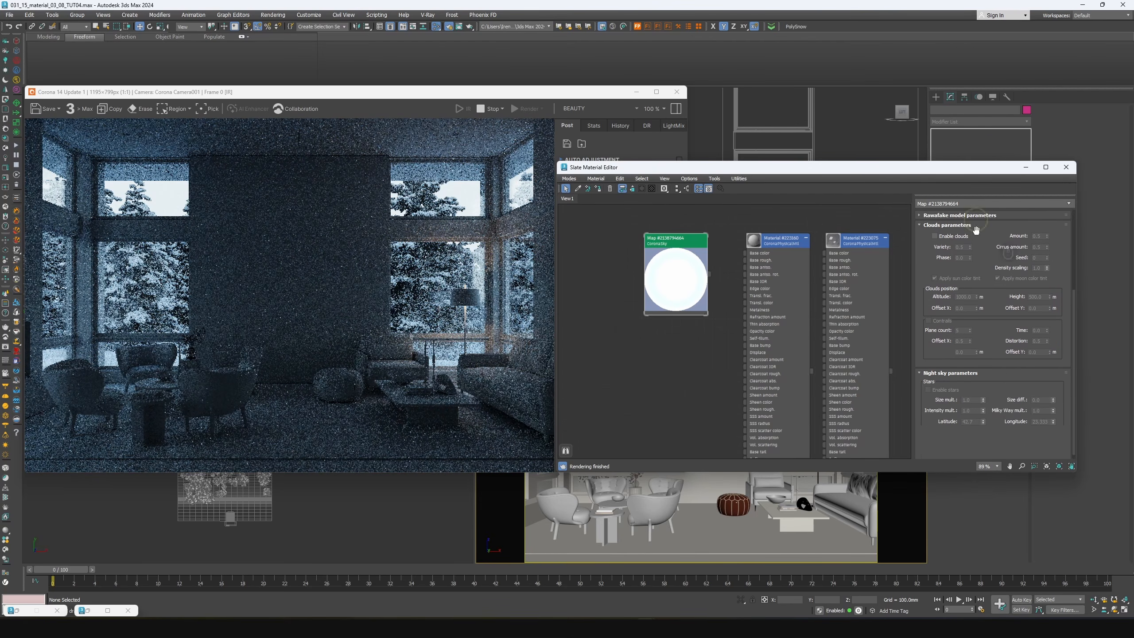
click(977, 215)
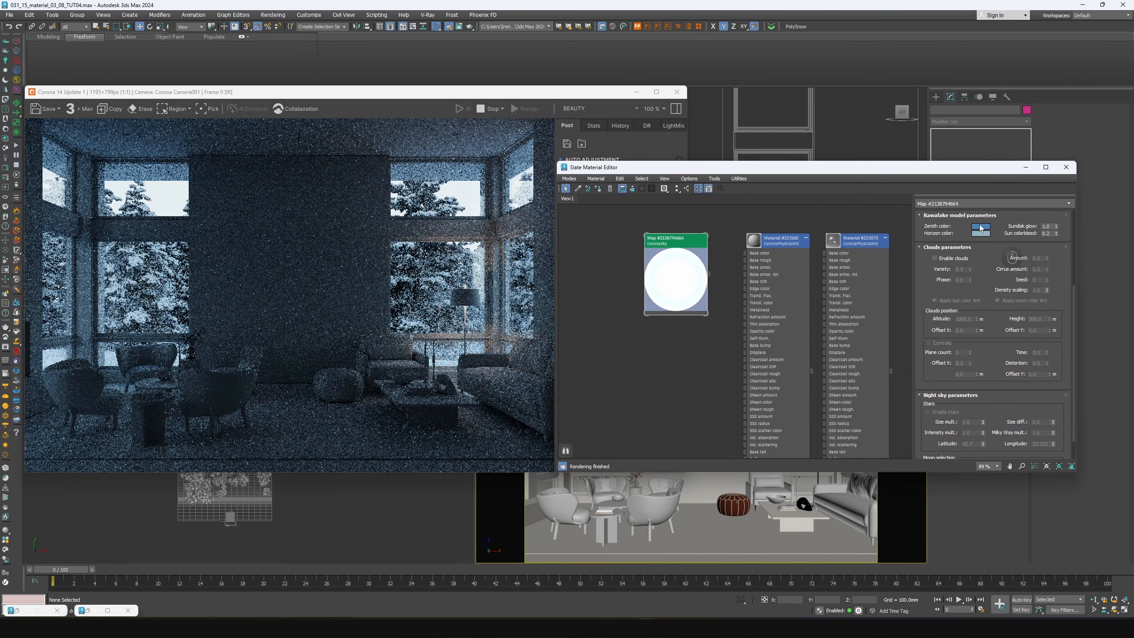
click(981, 228)
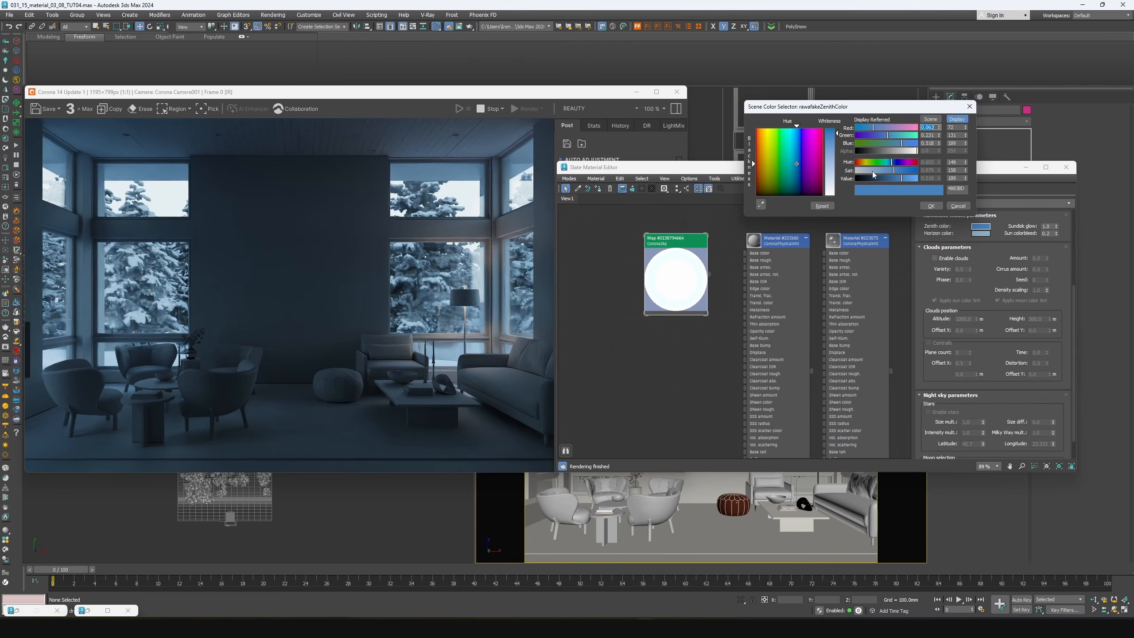
click(872, 171)
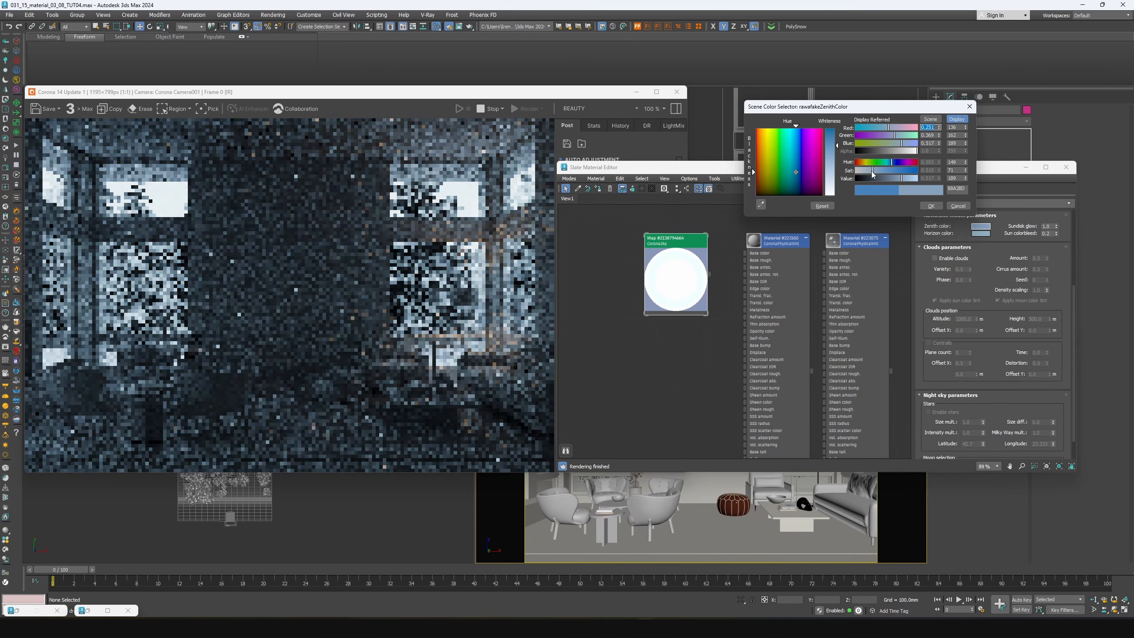
click(869, 172)
Set the Rawafake horizon color's saturation to 0 for a neutral light grey, C2C2C2
click(981, 233)
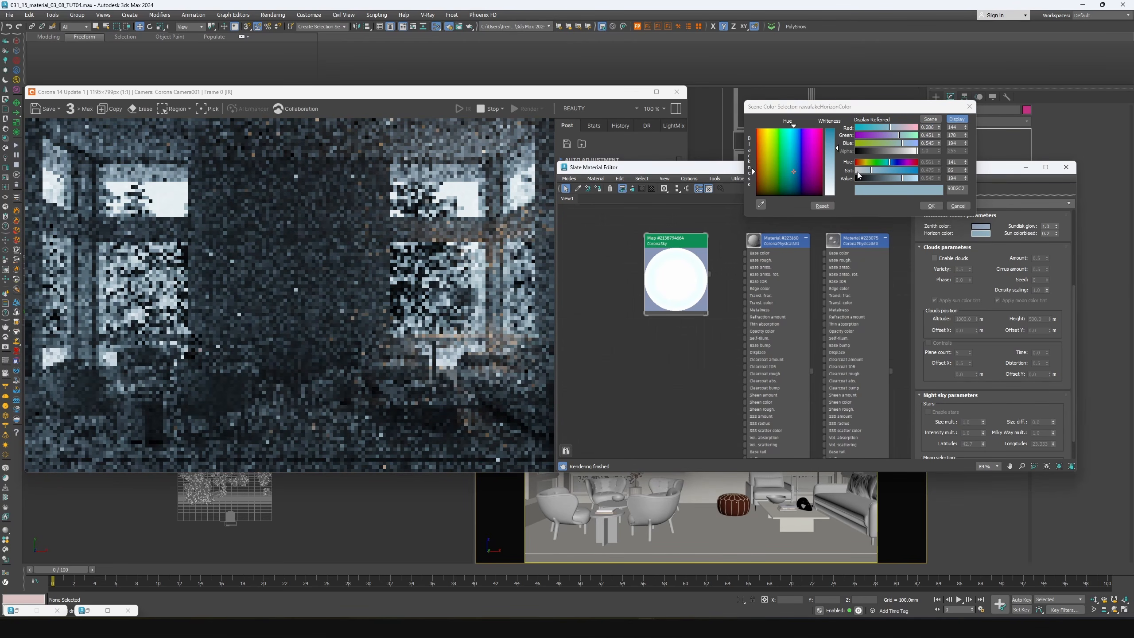
click(858, 173)
click(855, 173)
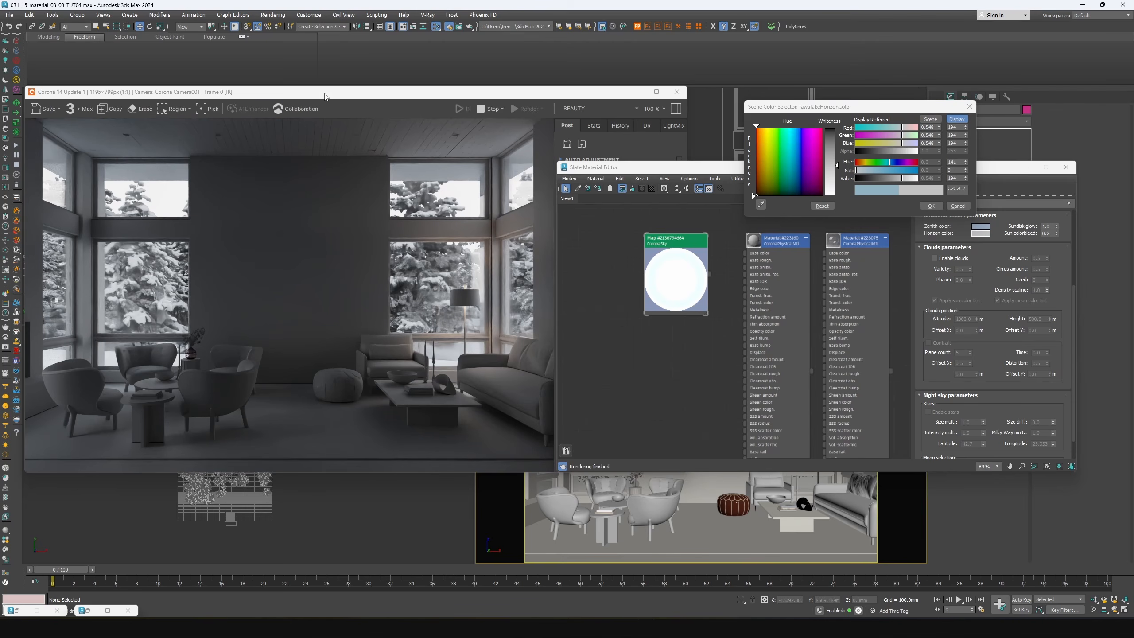
Accept the sky's horizon and zenith colors and raise the render's simple exposure to about 0.59
mouse_move(325, 97)
mouse_down()
mouse_move(330, 165)
mouse_move(321, 98)
mouse_up()
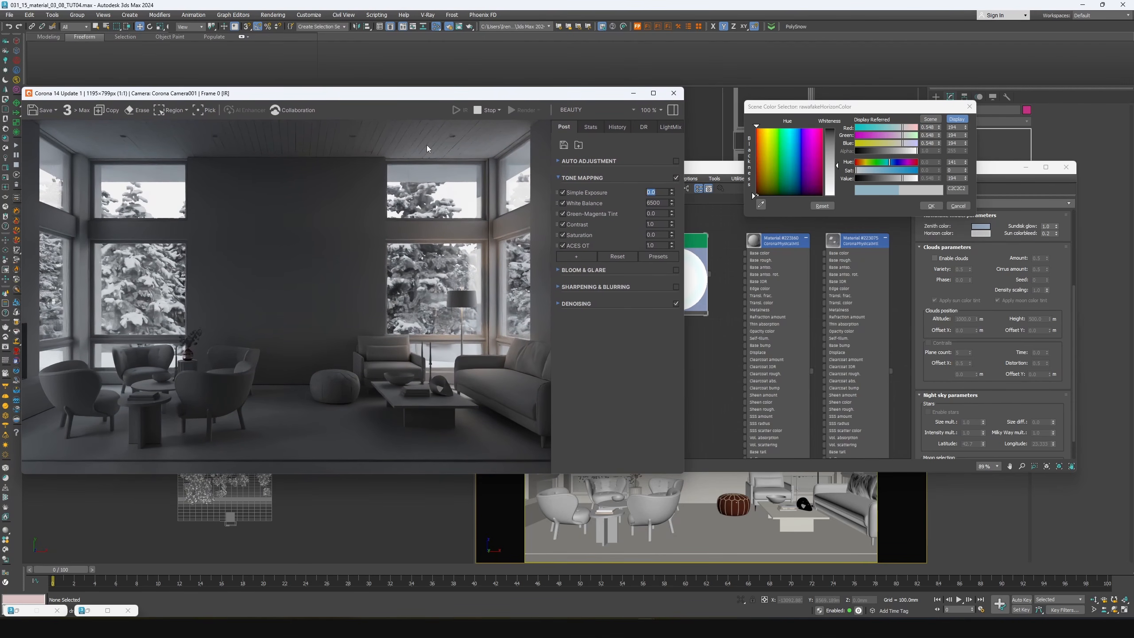
click(780, 211)
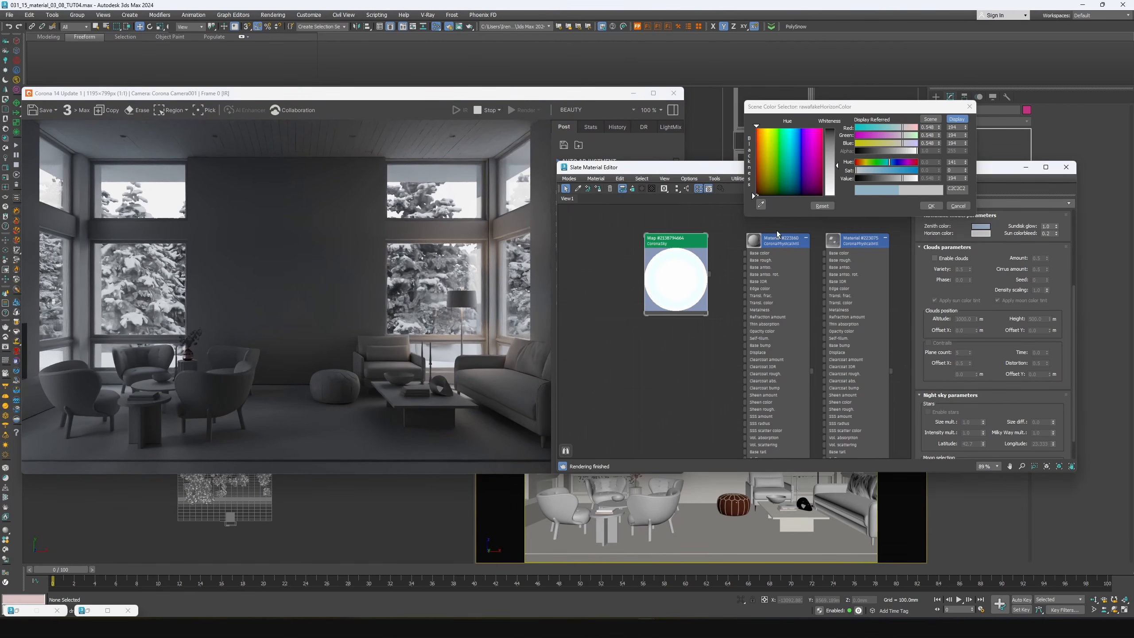
click(931, 206)
click(981, 226)
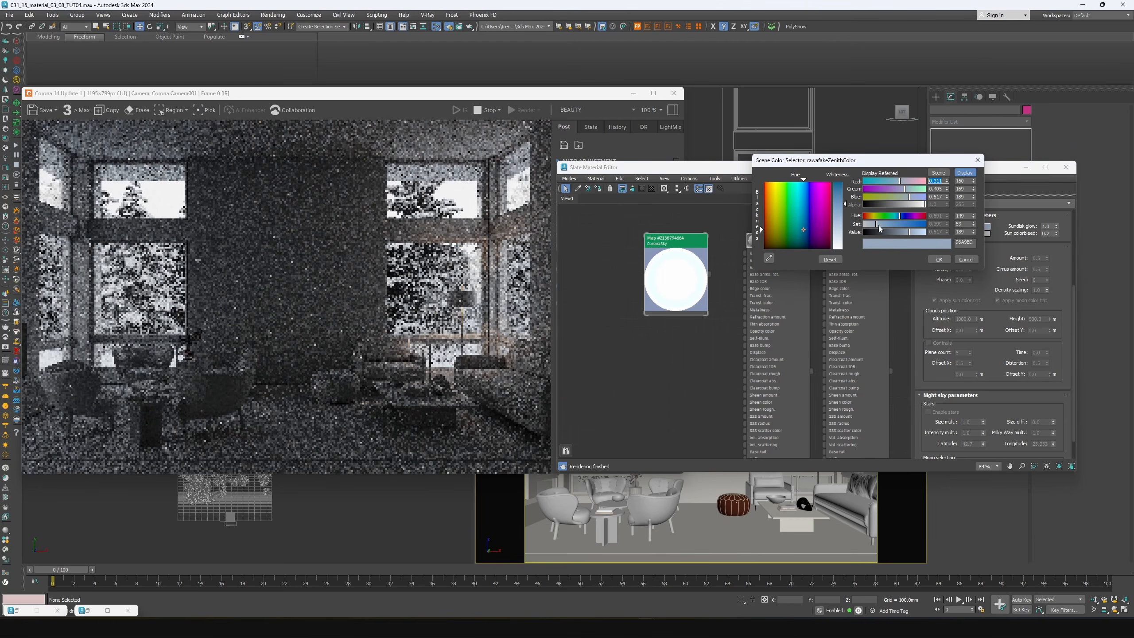
click(939, 259)
click(582, 94)
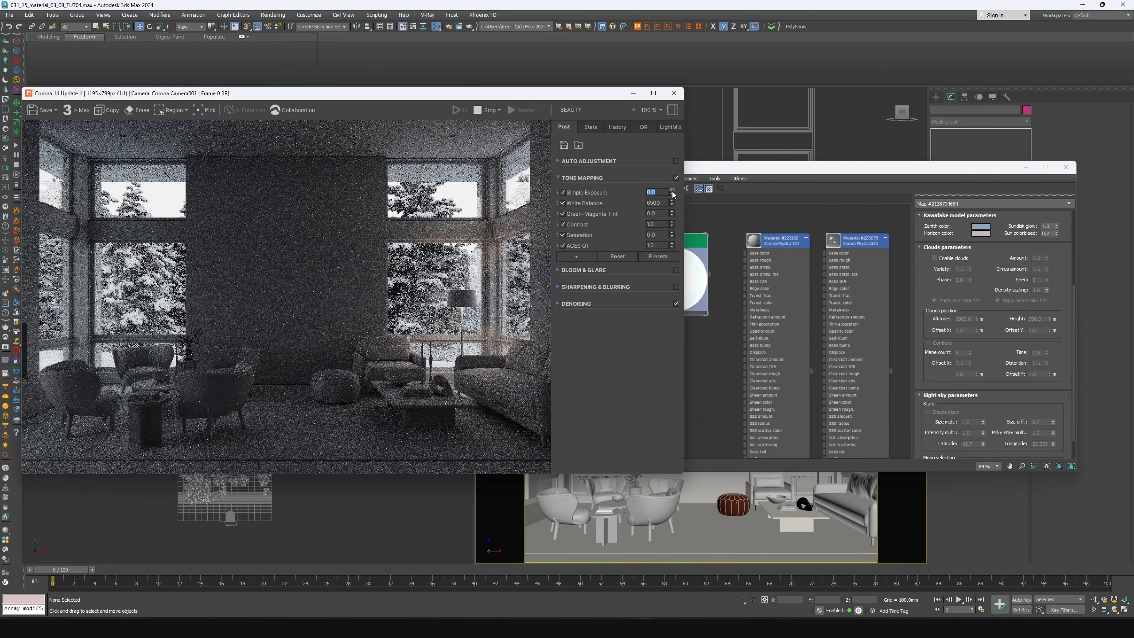
drag(674, 194, 674, 126)
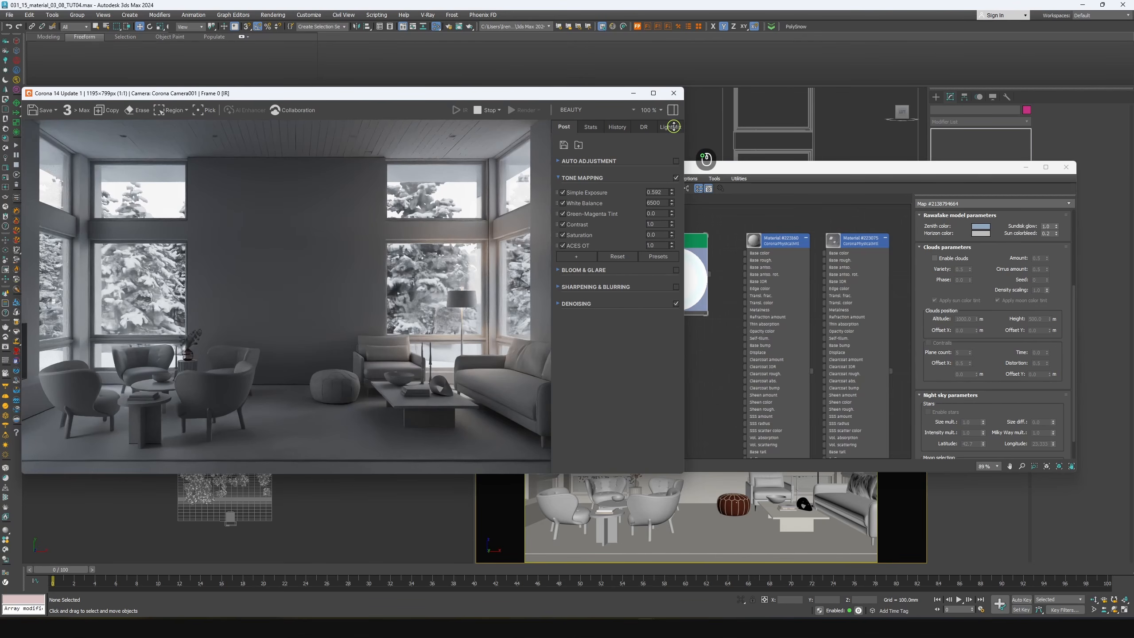
Rename the grey override material as base
click(725, 170)
double_click(771, 244)
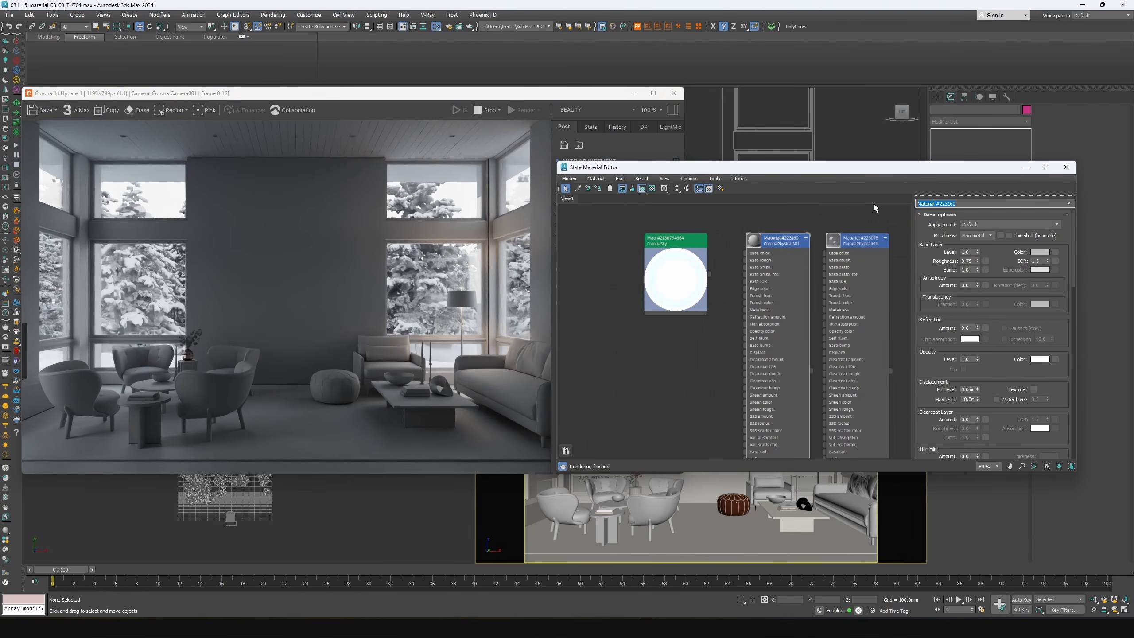
text(base)
key(Return)
Set the base material's color value to 180 and raise the render's simple exposure to about 0.77
click(1029, 251)
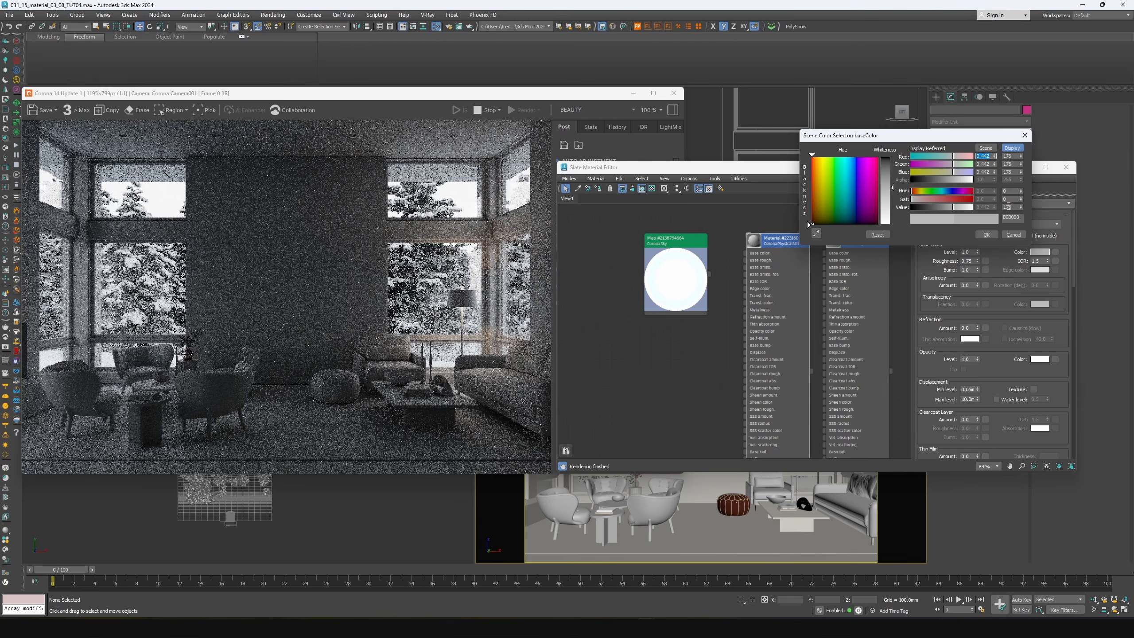
double_click(1008, 207)
text(180)
key(Return)
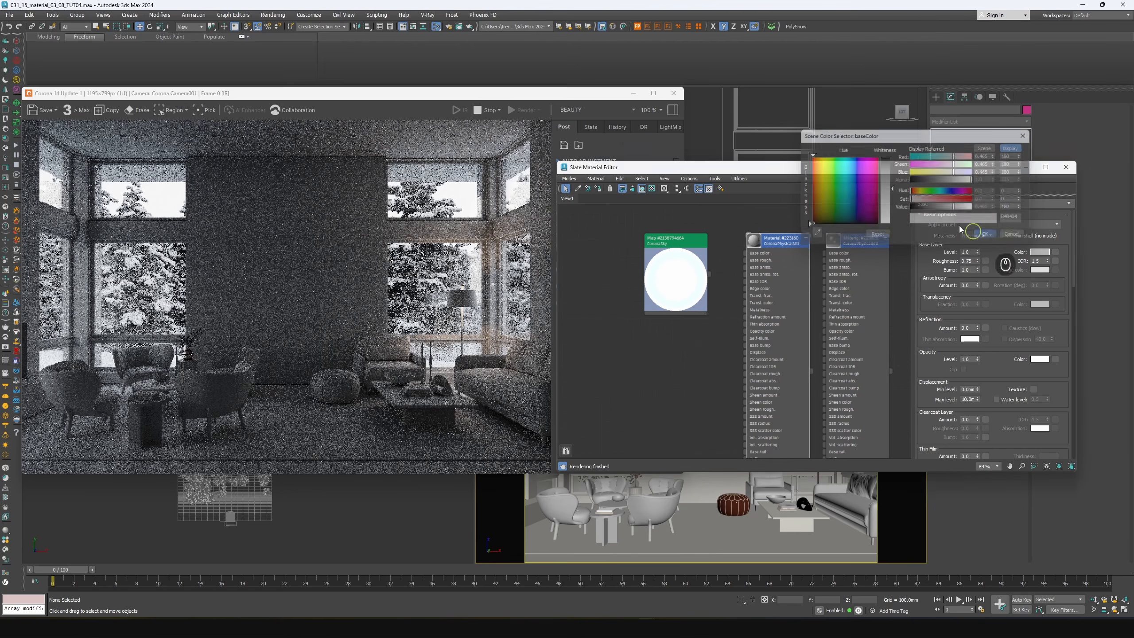
click(645, 163)
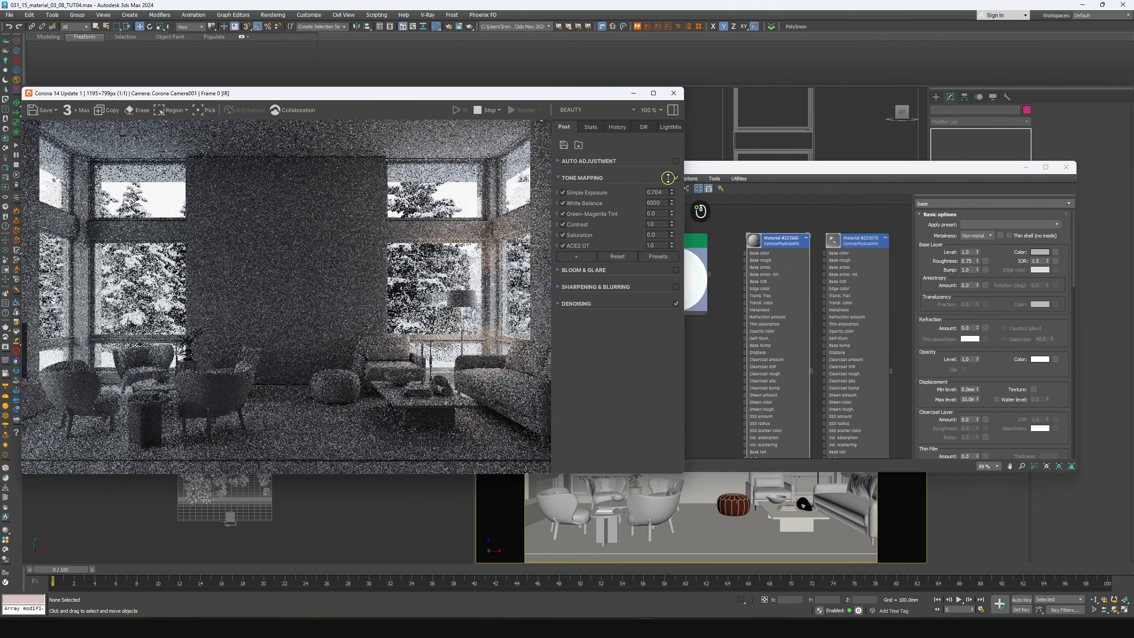
drag(668, 178, 668, 171)
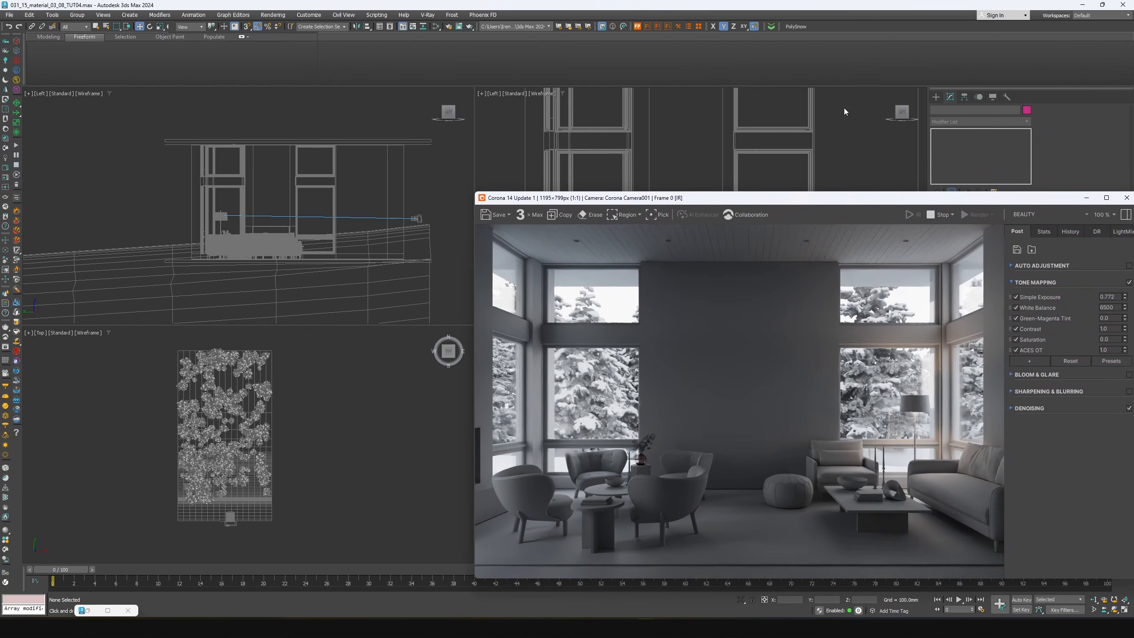
Create a targeted Corona Sun in the top view, behind the house's right rear corner and aimed toward the house
click(936, 97)
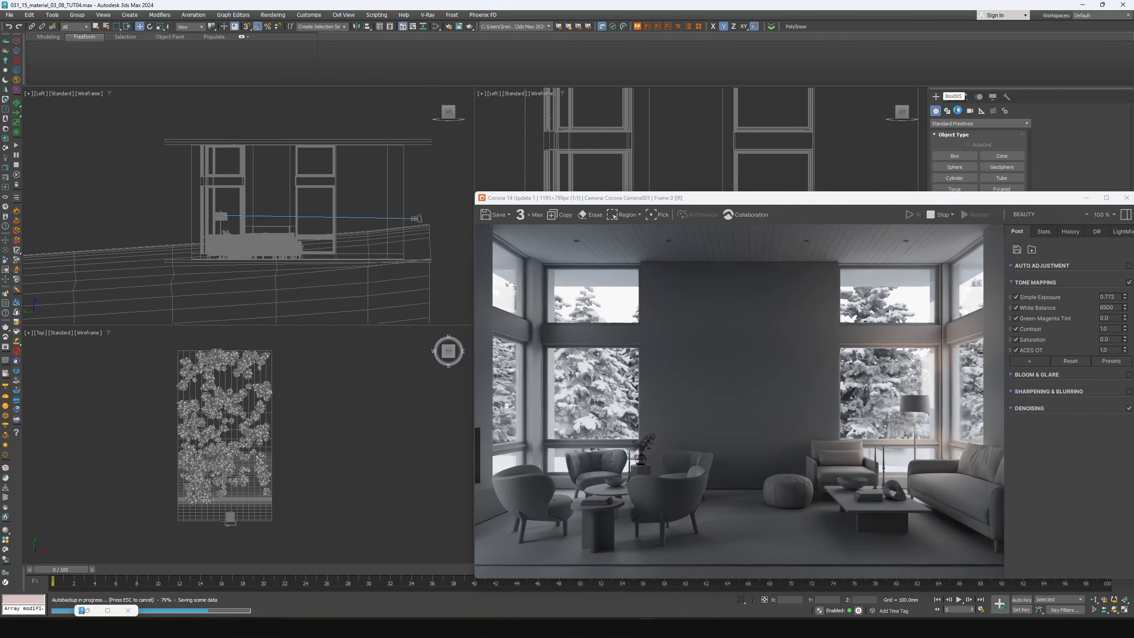
click(958, 111)
click(940, 149)
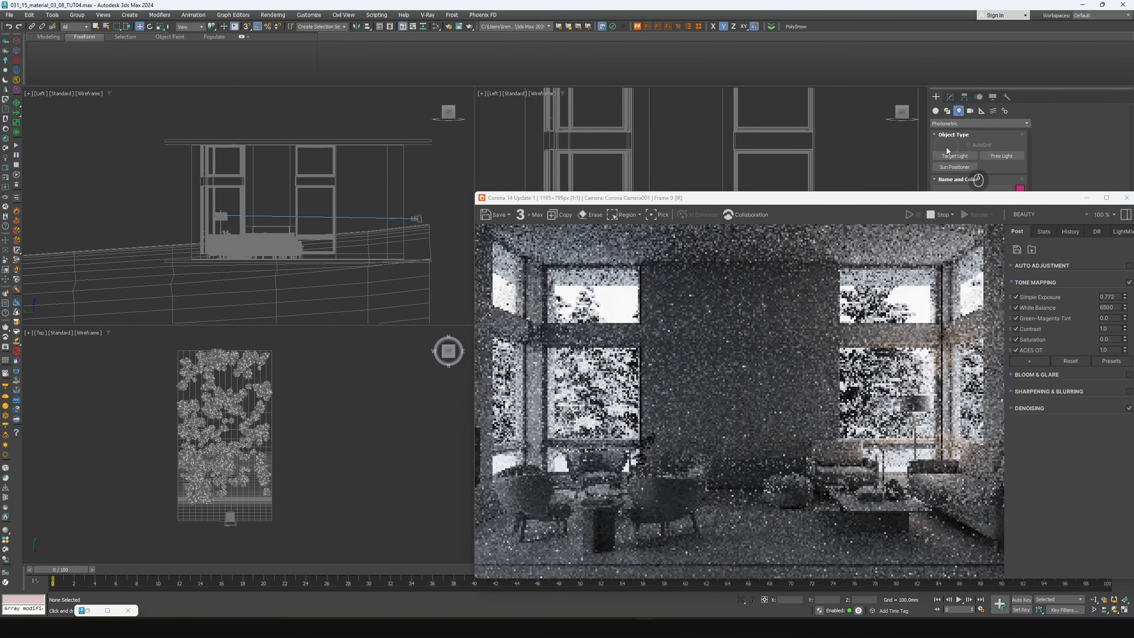
click(955, 156)
scroll(228, 514, up, 8)
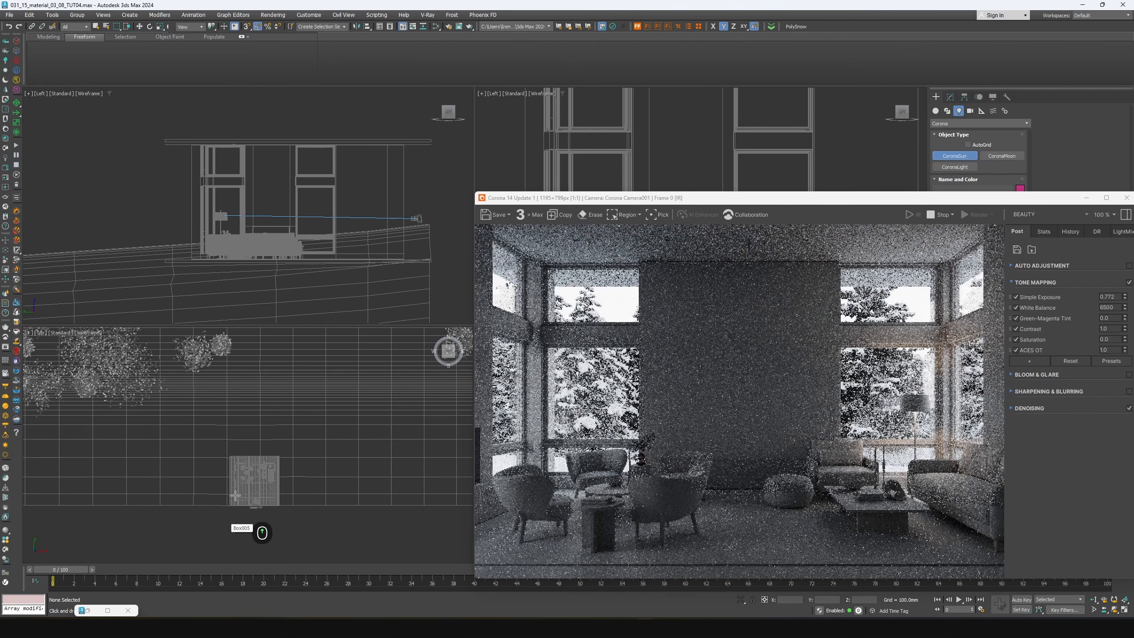
drag(341, 355, 237, 430)
click(270, 463)
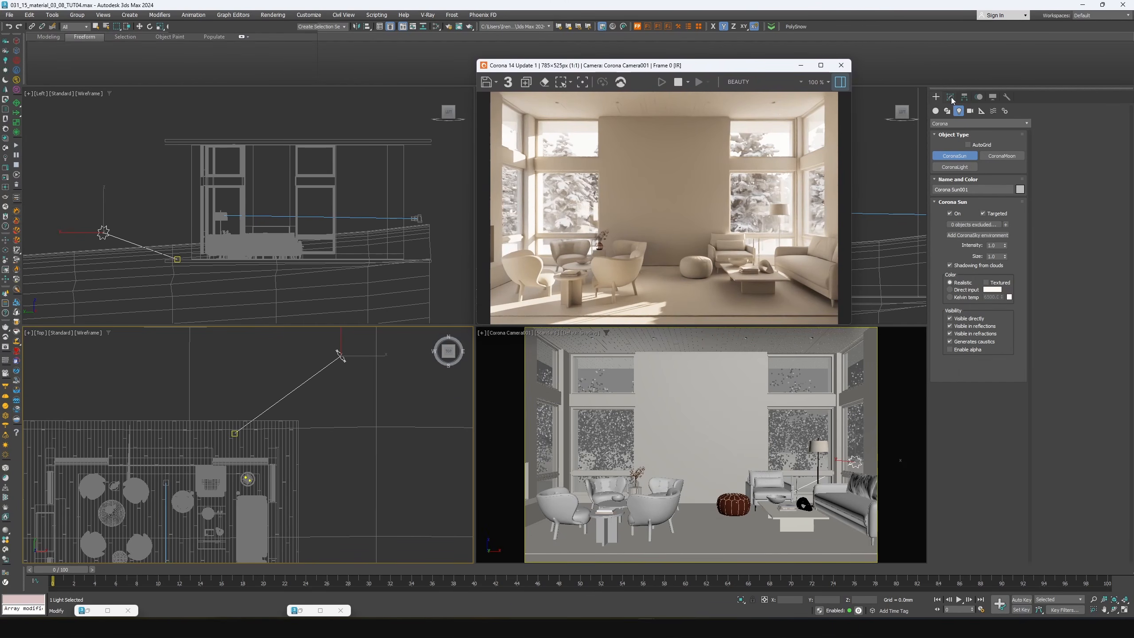
Switch the sun's color to direct input and shift the sun sideways in the top view to X about 4420 mm
click(951, 97)
click(951, 297)
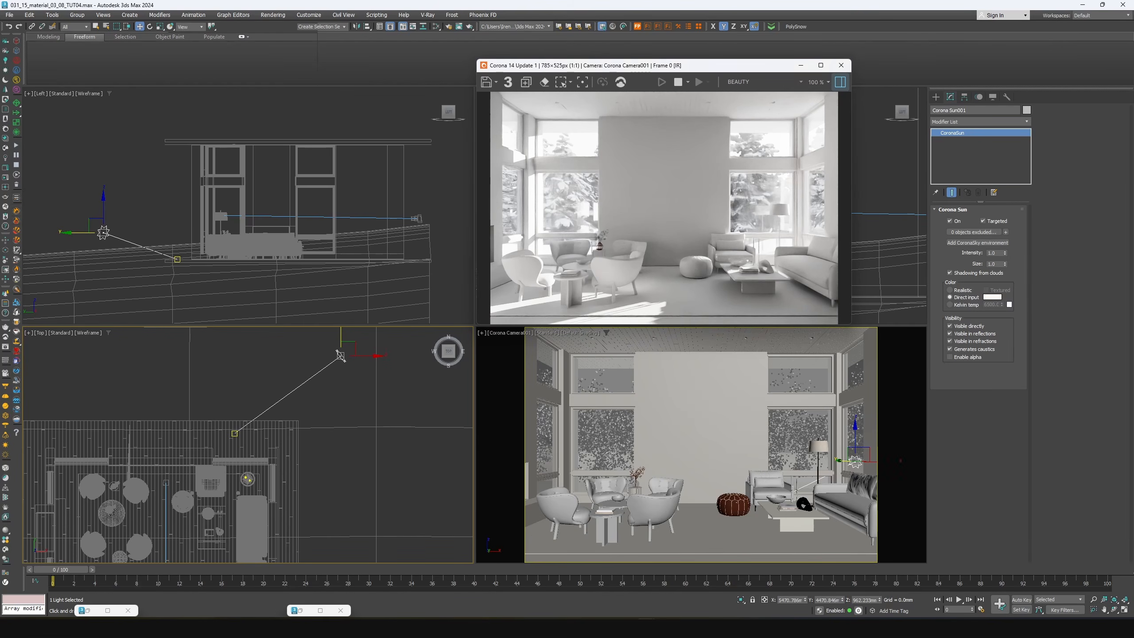
middle_drag(145, 257, 176, 277)
middle_drag(342, 367, 359, 383)
drag(382, 372, 342, 376)
scroll(362, 372, up, 3)
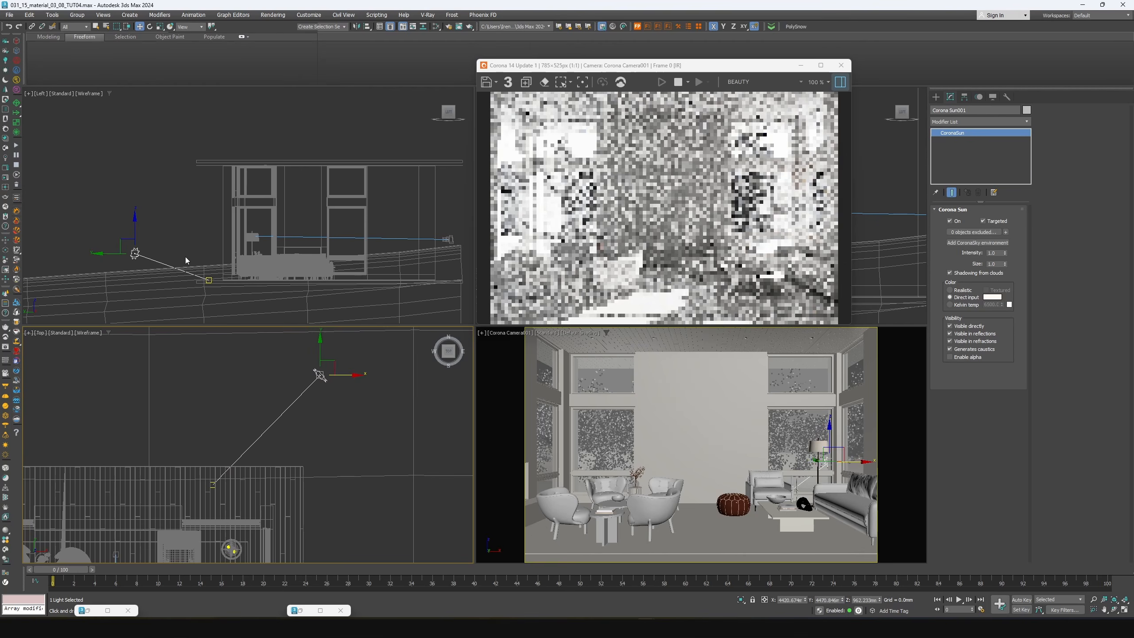
Lower the sun in the left view to a height of about 815 mm for longer light streaks on the floor
middle_drag(181, 274, 183, 279)
drag(136, 233, 140, 236)
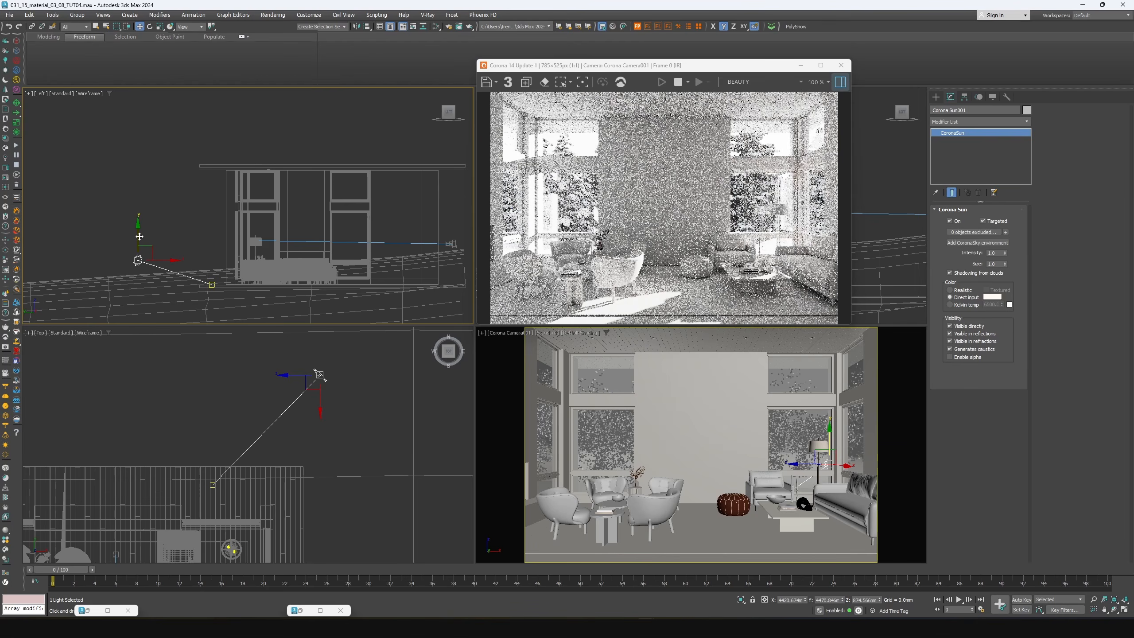
drag(139, 236, 135, 241)
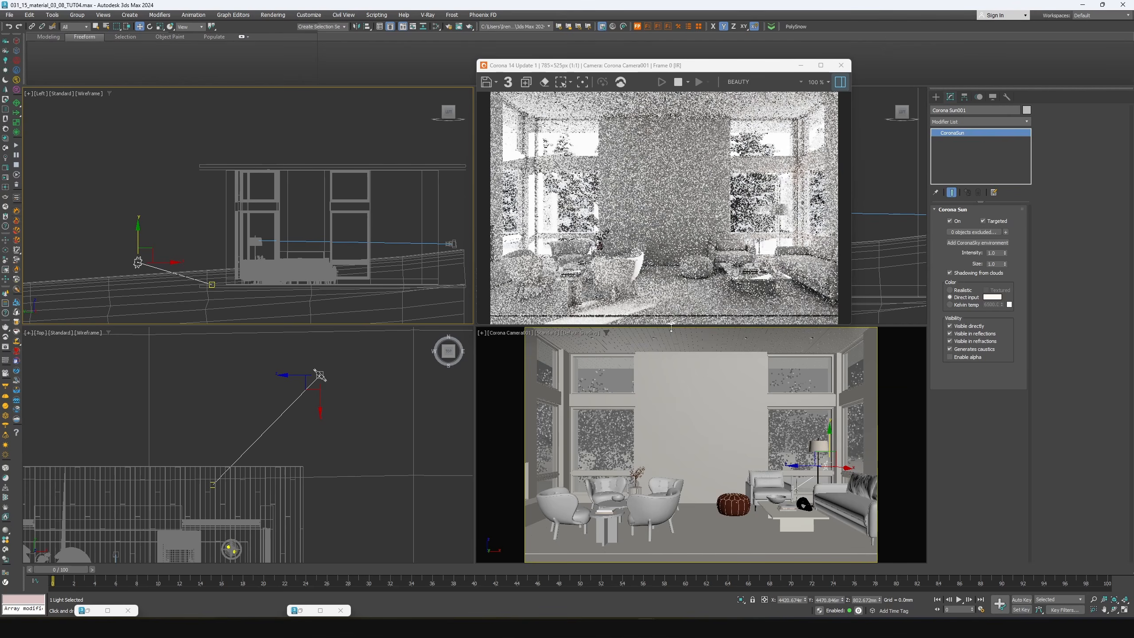
drag(137, 242, 136, 242)
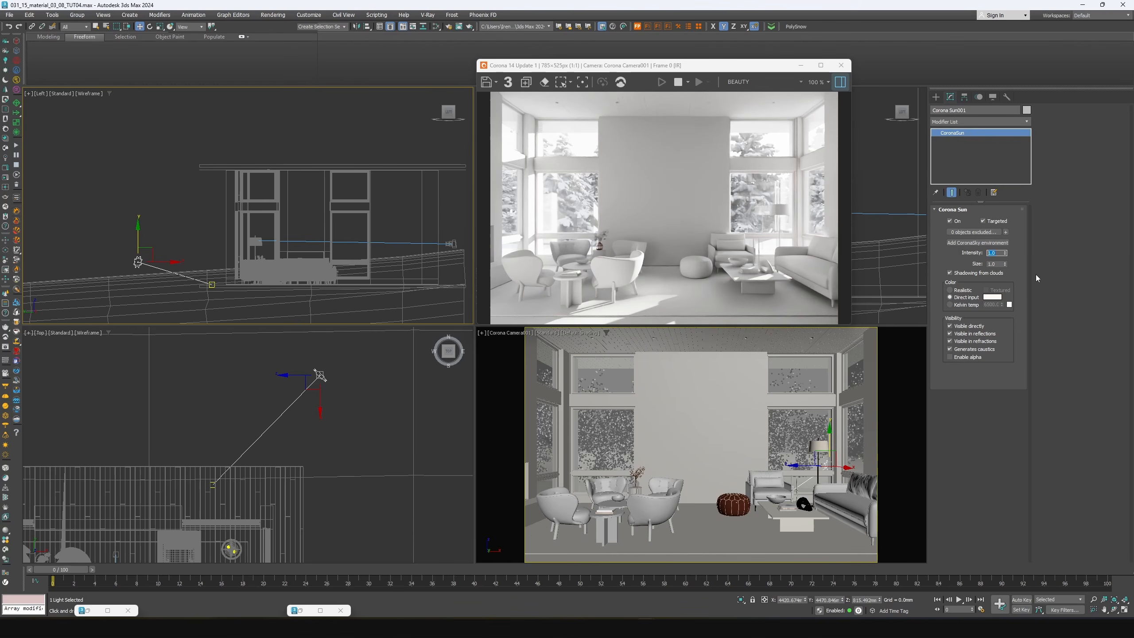
Reduce the sun's intensity in stages through 0.5 and 0.2 down to 0.1
text(0.5)
key(Return)
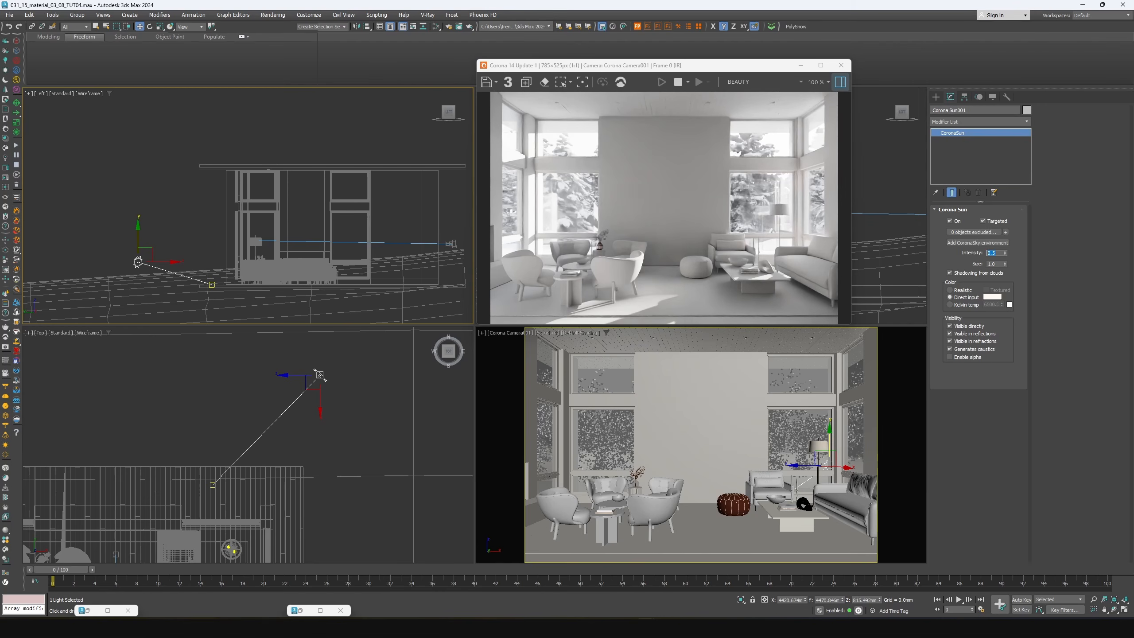
text(0.2)
key(Return)
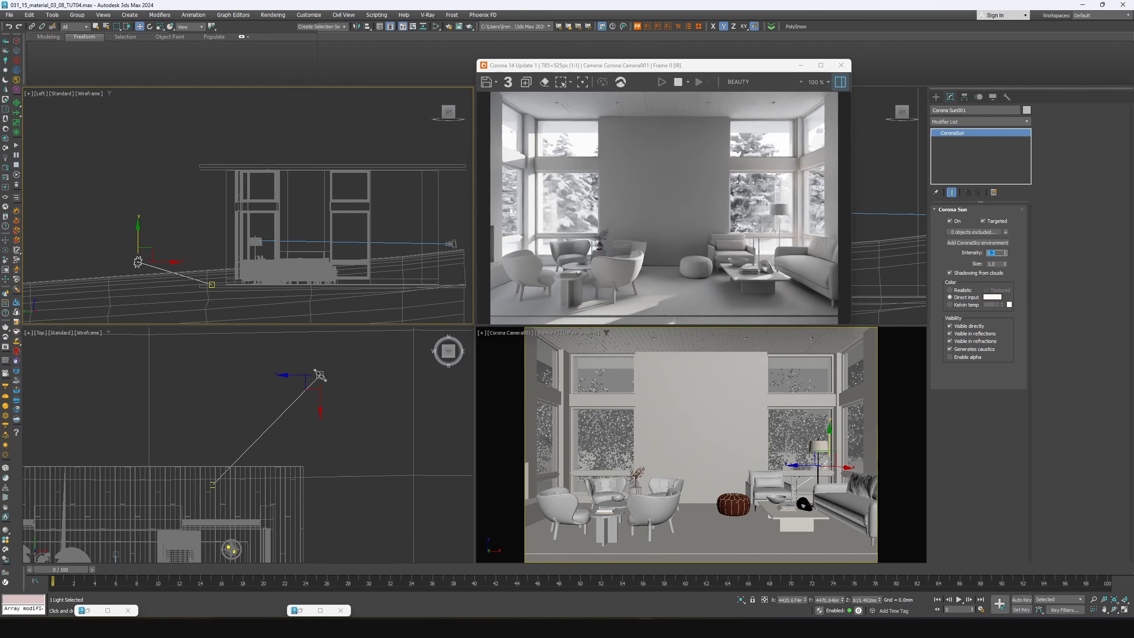
double_click(993, 253)
text(0.1)
key(Return)
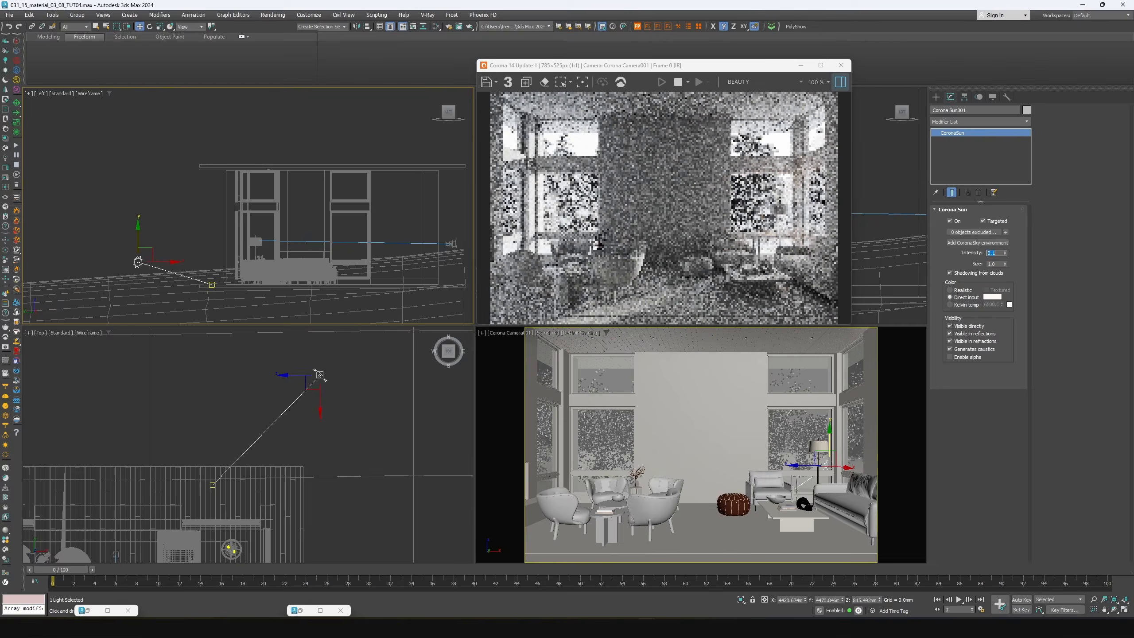
key(alt+Tab)
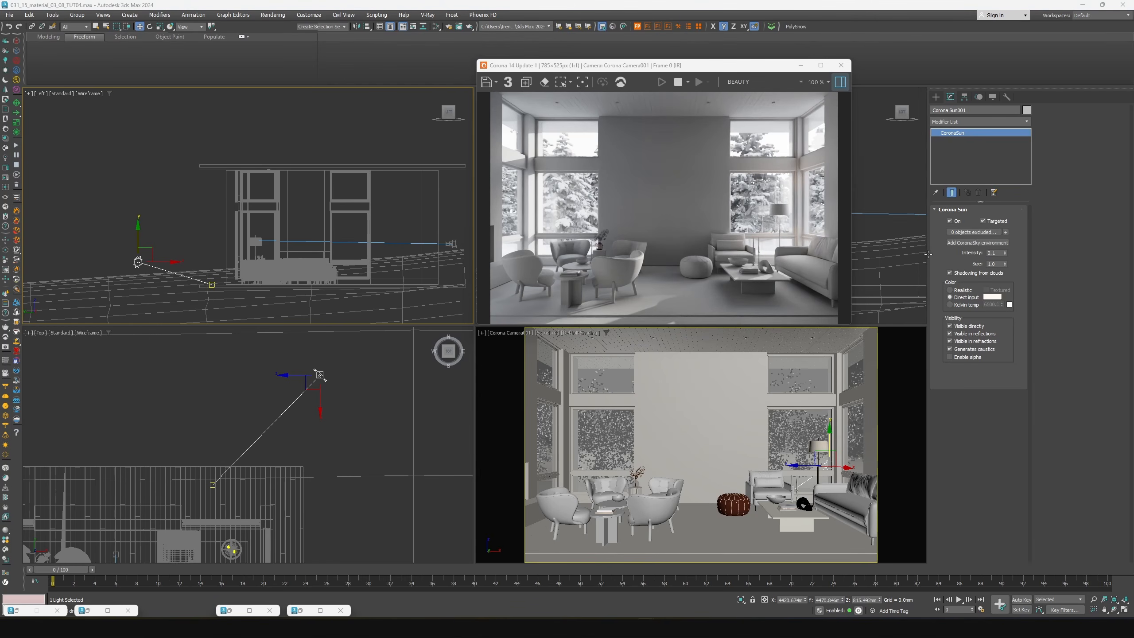
Increase the sun's size in stages up to 50 and enlarge the render window to judge the shadow softness
double_click(996, 264)
text(20)
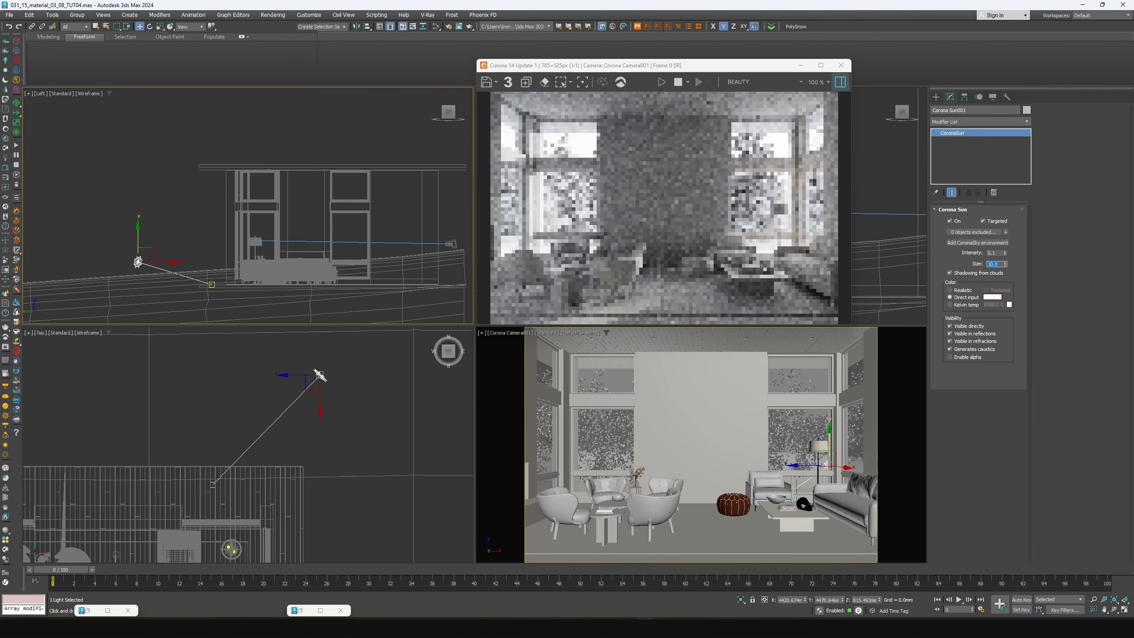
key(Return)
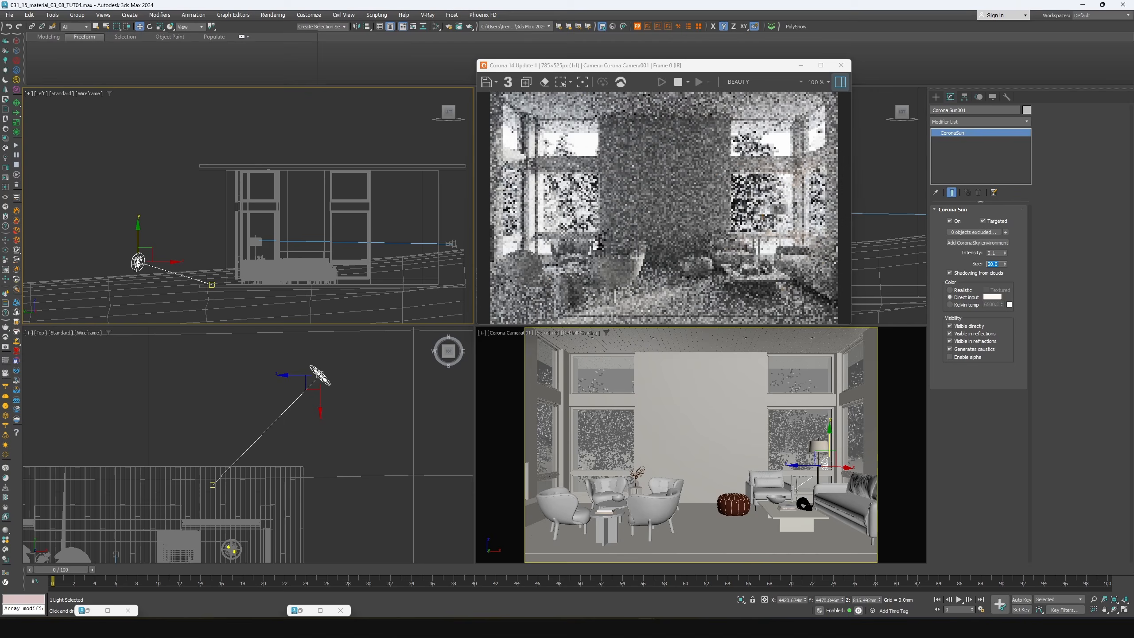
drag(536, 65, 97, 96)
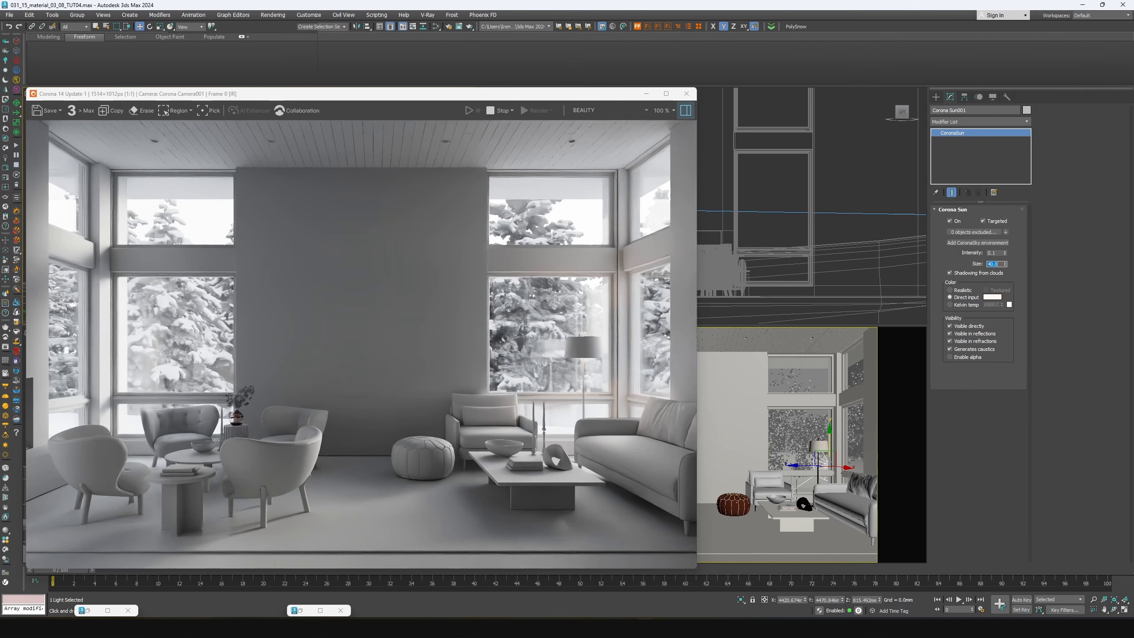
text(50)
key(Return)
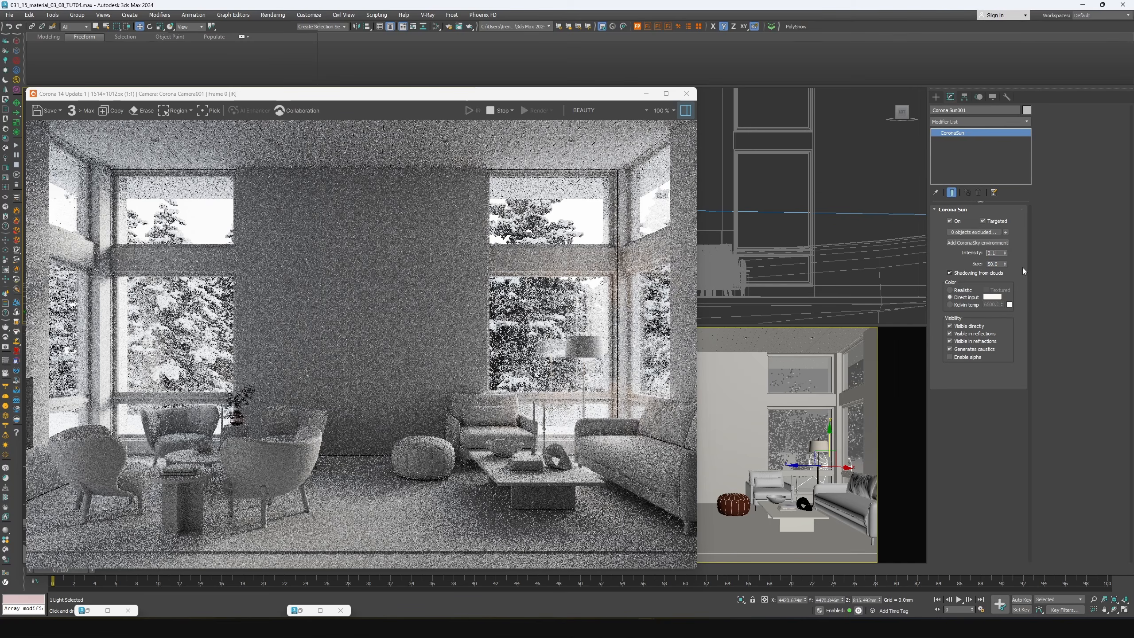
Compare the render with the sun off and on, and set the sun's intensity to 0.05
click(951, 221)
click(950, 220)
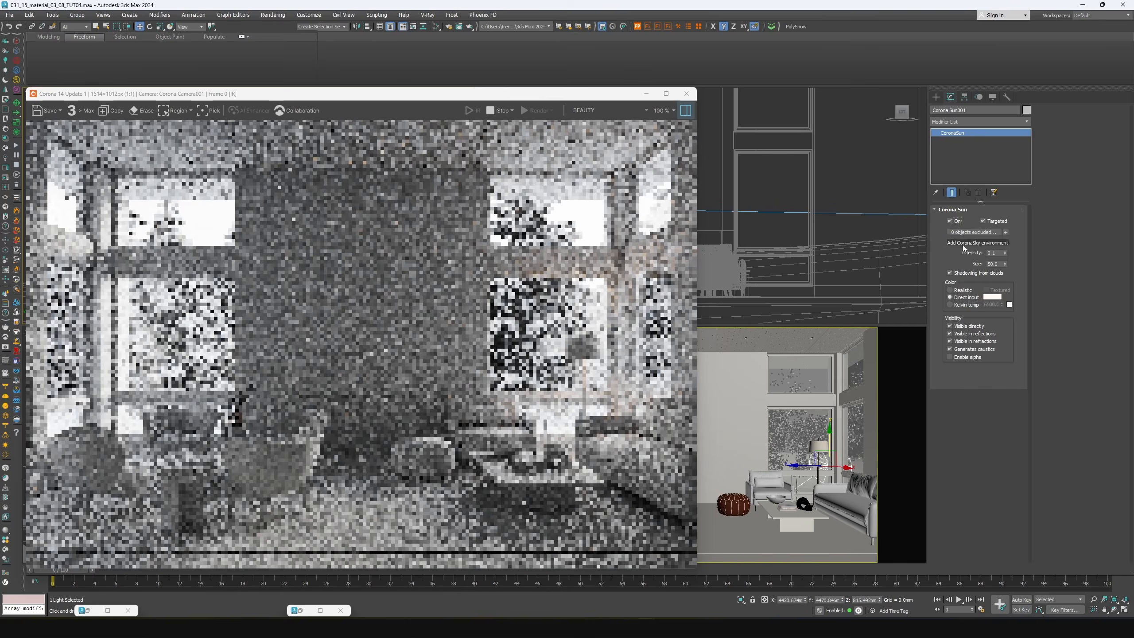
double_click(1000, 253)
text(0.05)
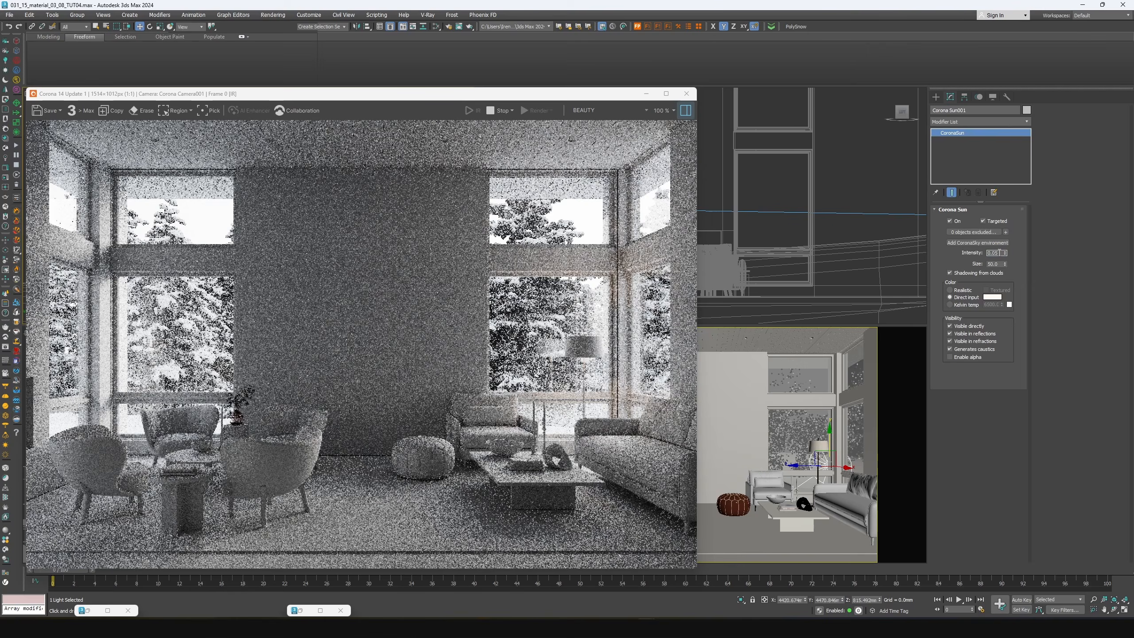
key(Return)
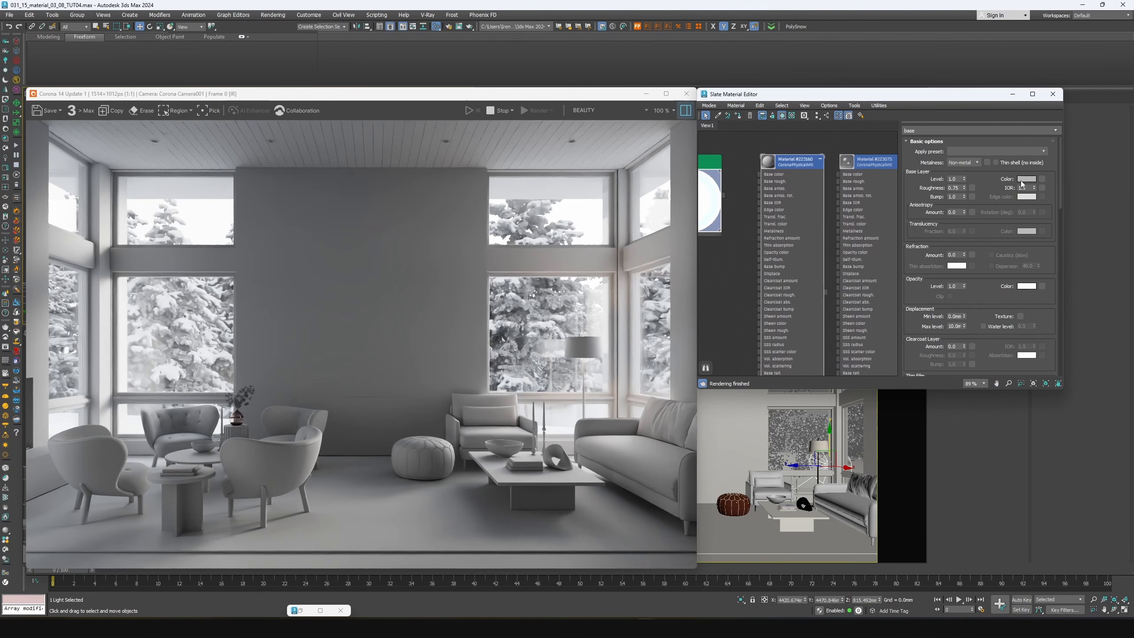
Tint the base material's color a warm beige with hue 32, saturation 27 and value 180
click(1026, 179)
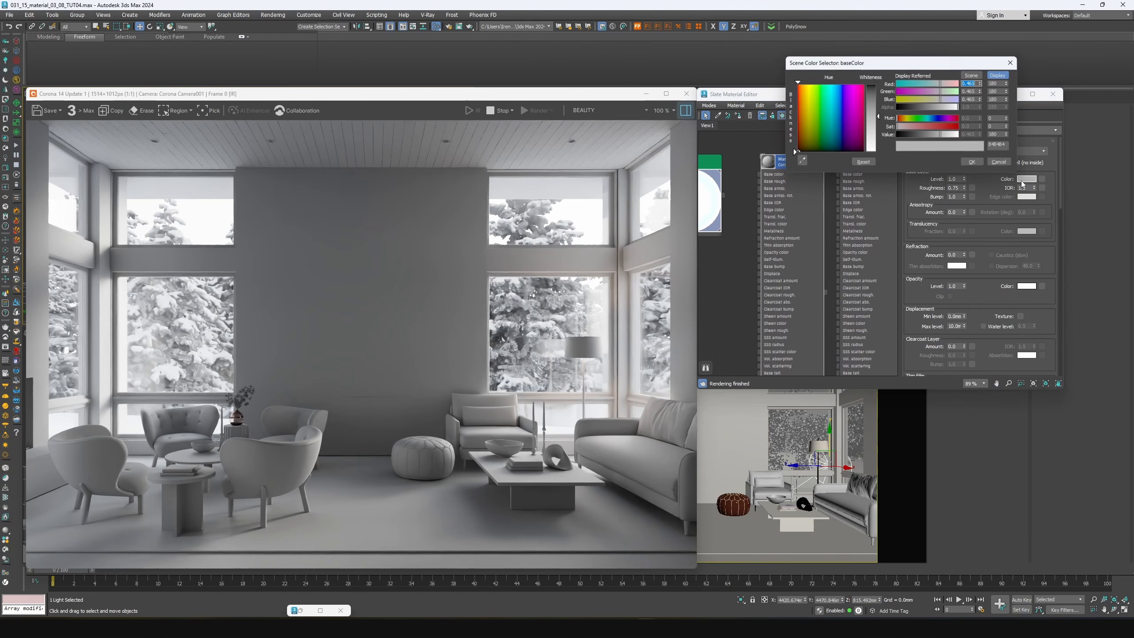
click(904, 119)
click(903, 127)
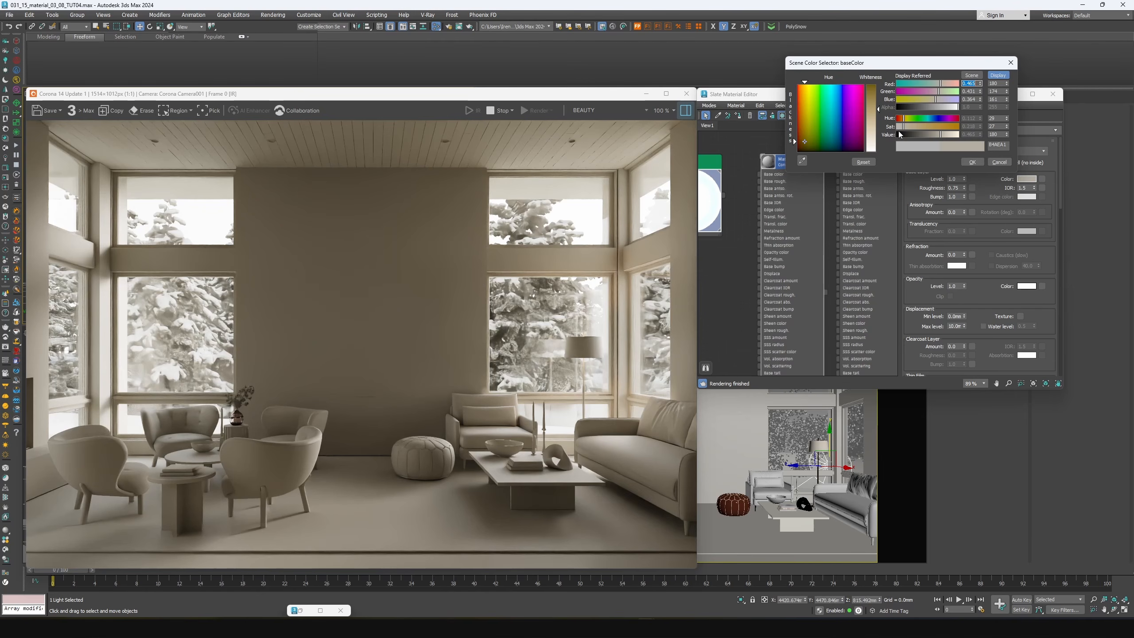
click(1008, 117)
click(1007, 117)
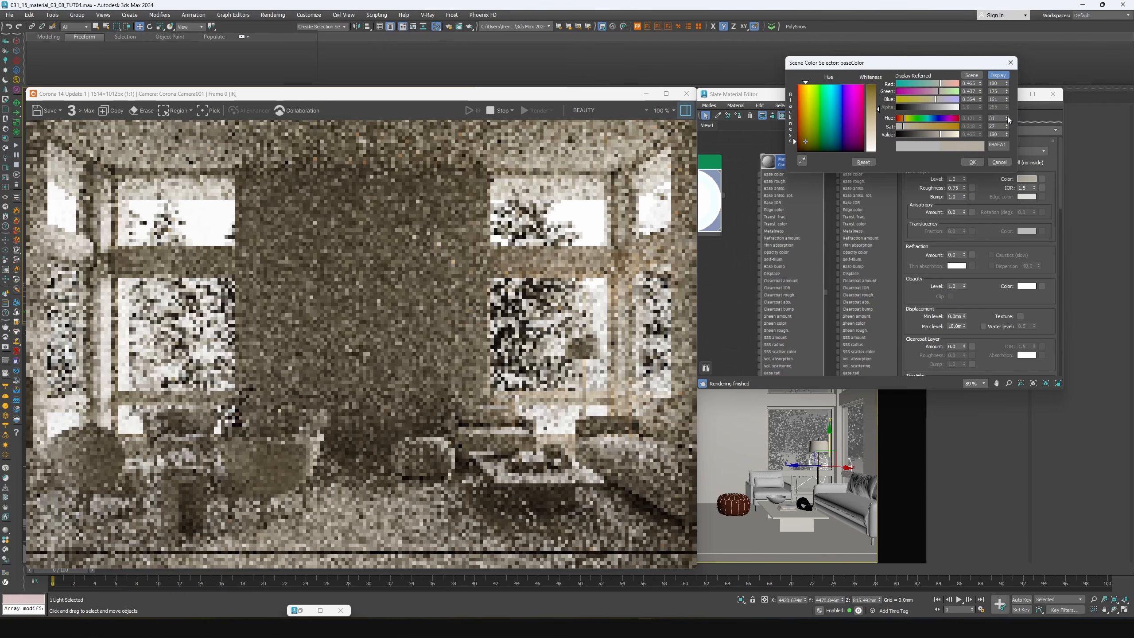
click(1008, 117)
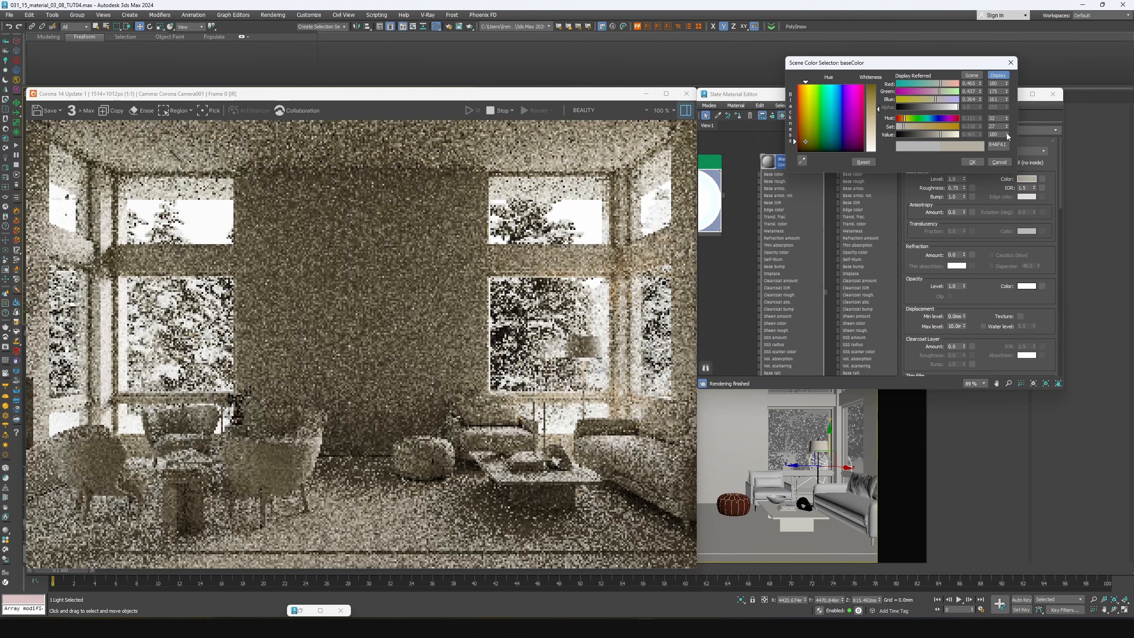
Set the render's tone mapping to a simple exposure of 0.712, contrast of 2.193 and ACES OT of 0.940
click(686, 110)
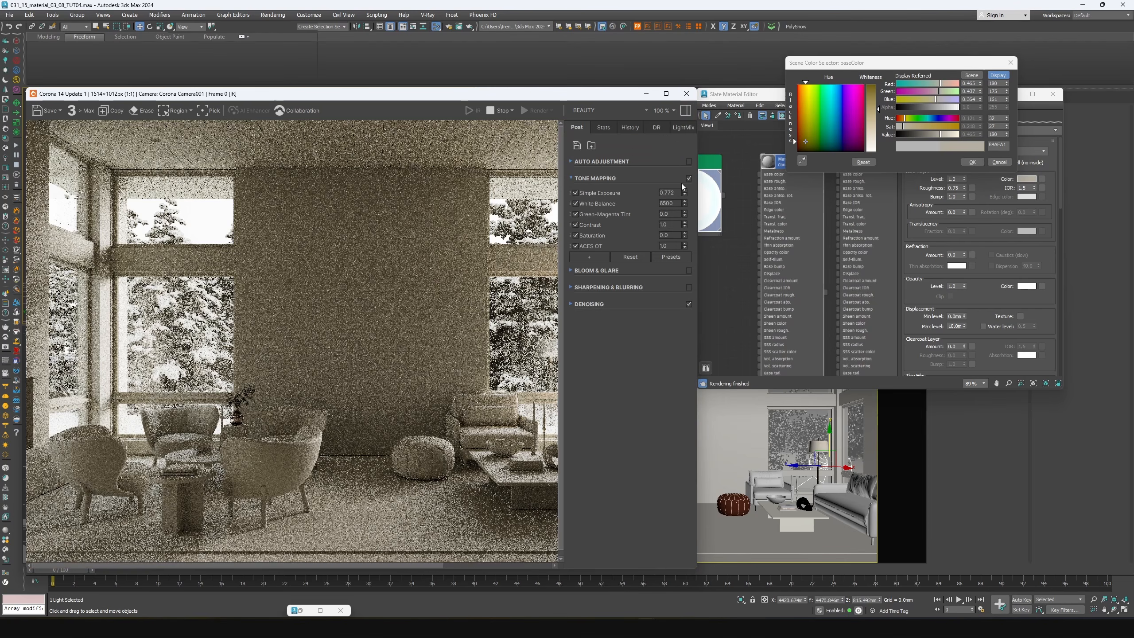
drag(685, 194, 687, 208)
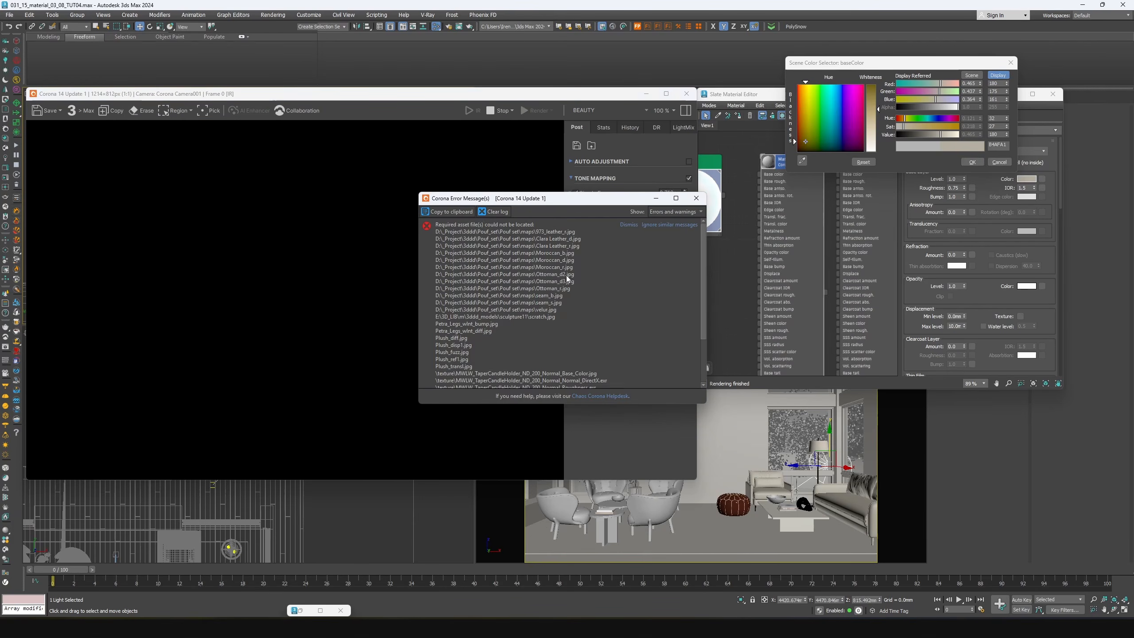
click(696, 198)
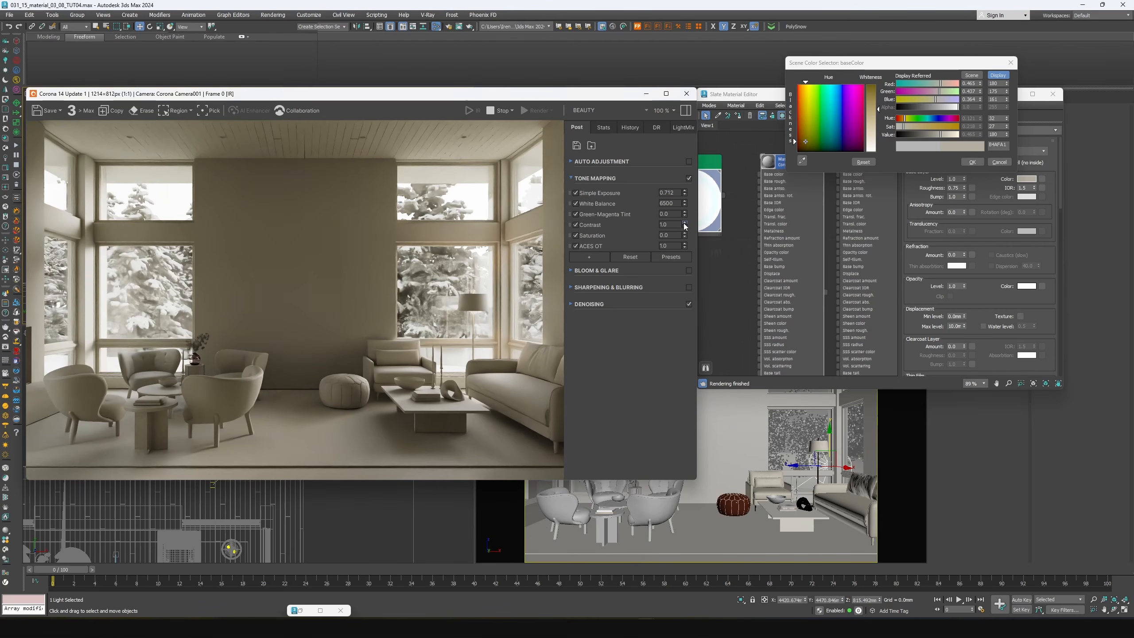
drag(684, 223, 689, 147)
drag(685, 247, 681, 252)
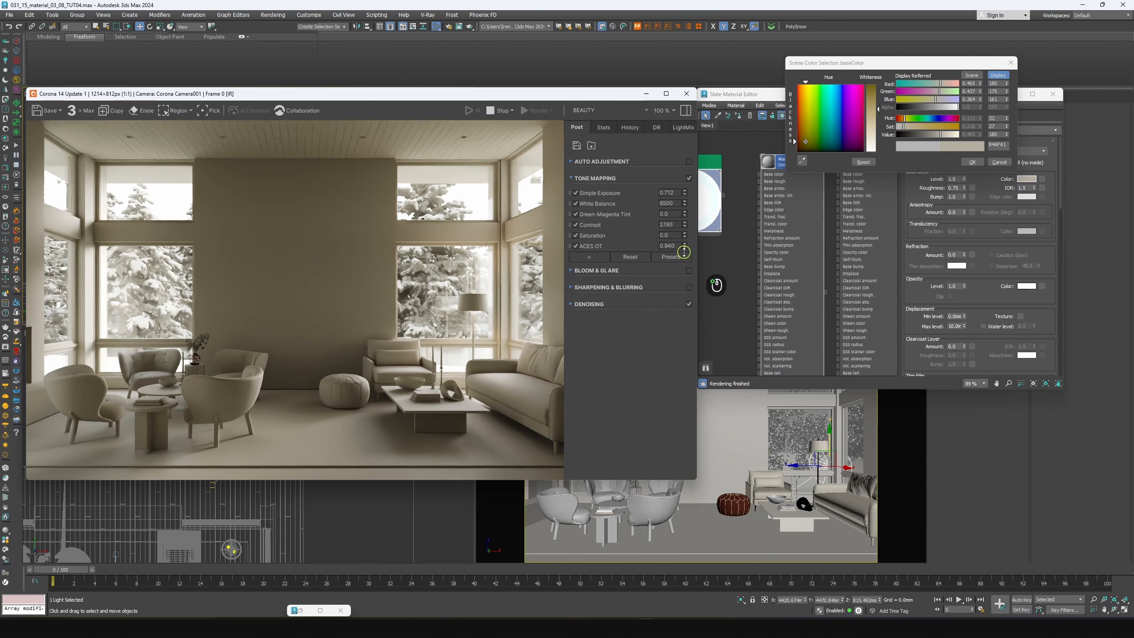
Add Filmic Mapping to the tone mapping and adjust its rich shadows and highlight compression
click(590, 257)
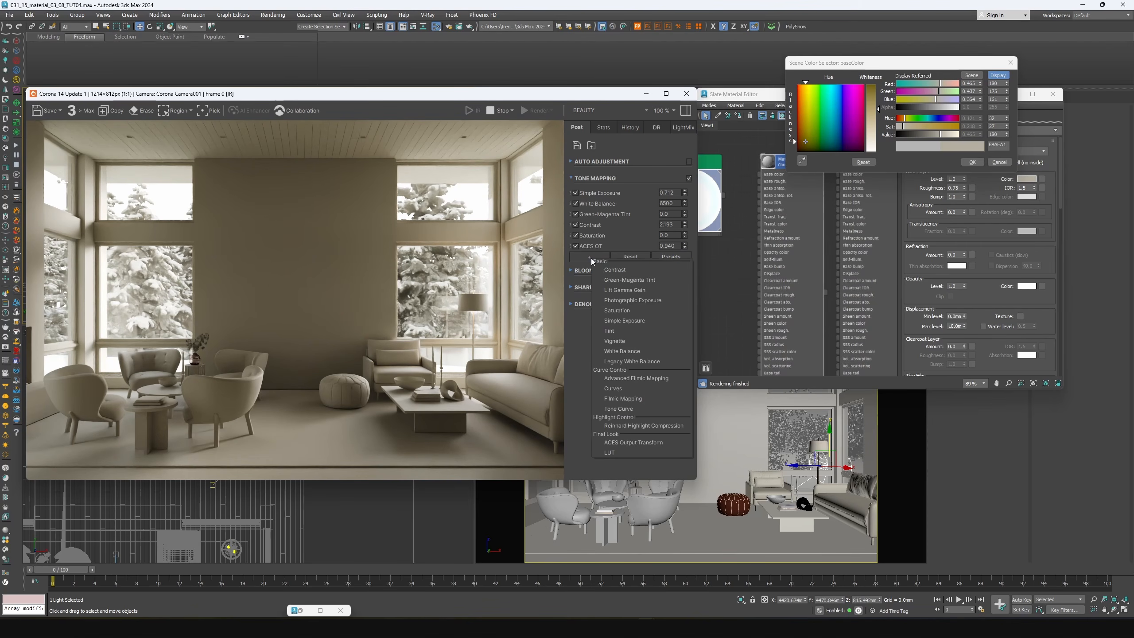
click(617, 398)
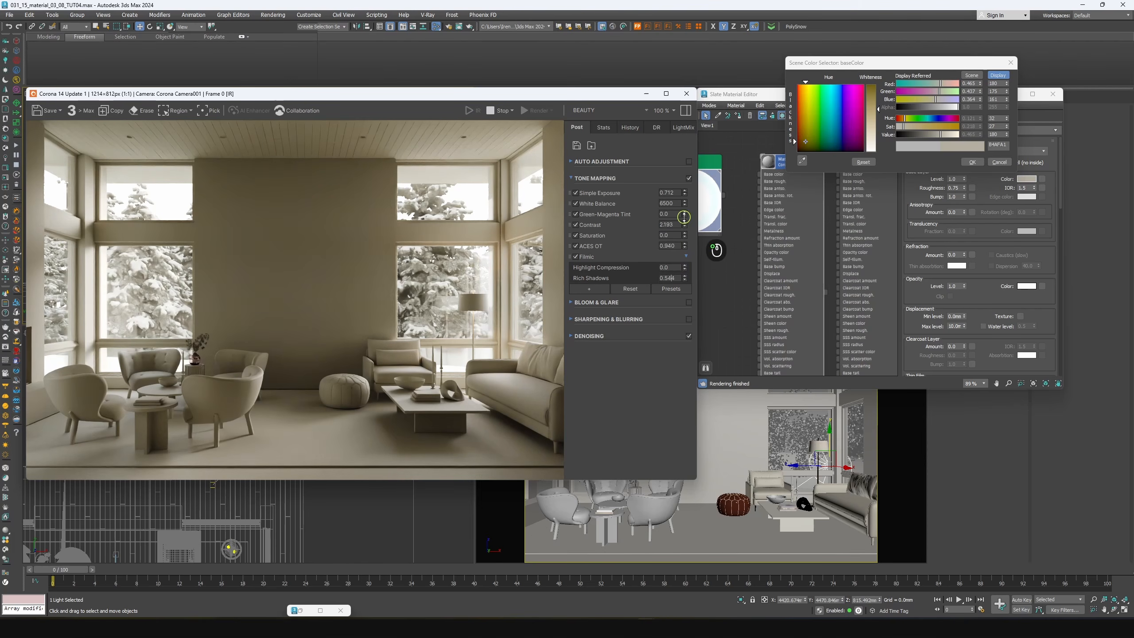
mouse_move(684, 217)
mouse_down()
mouse_move(681, 235)
mouse_move(686, 202)
mouse_up()
mouse_move(685, 267)
mouse_down()
mouse_move(684, 202)
mouse_move(682, 281)
mouse_up()
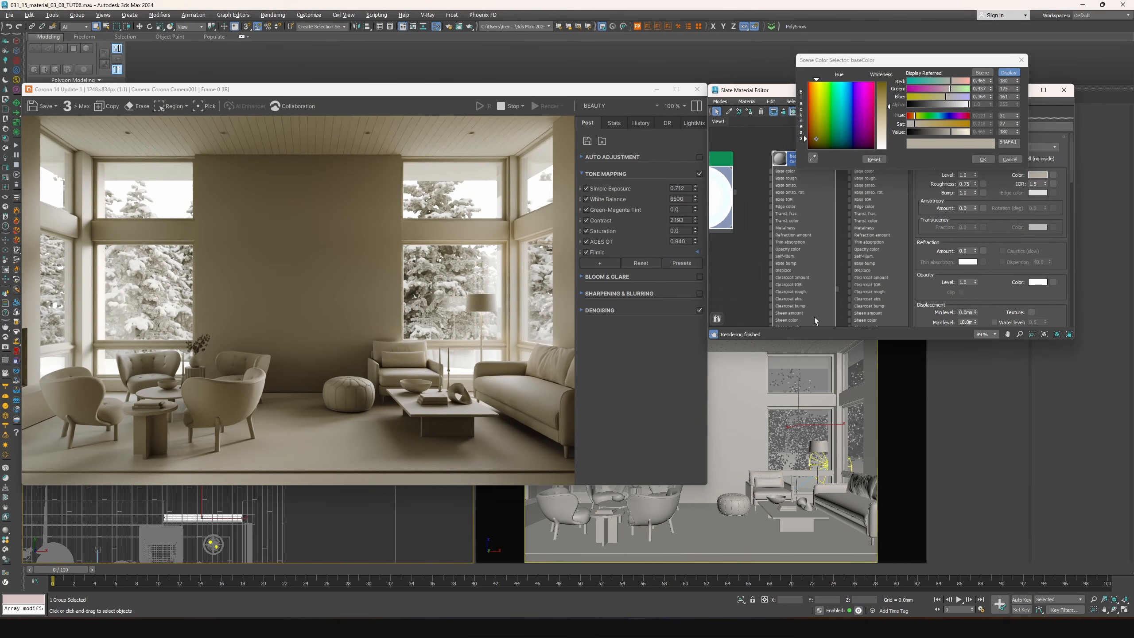
Mute the base material's beige by setting its hue to 28 and saturation to 17, and fine-tune its value
click(1018, 117)
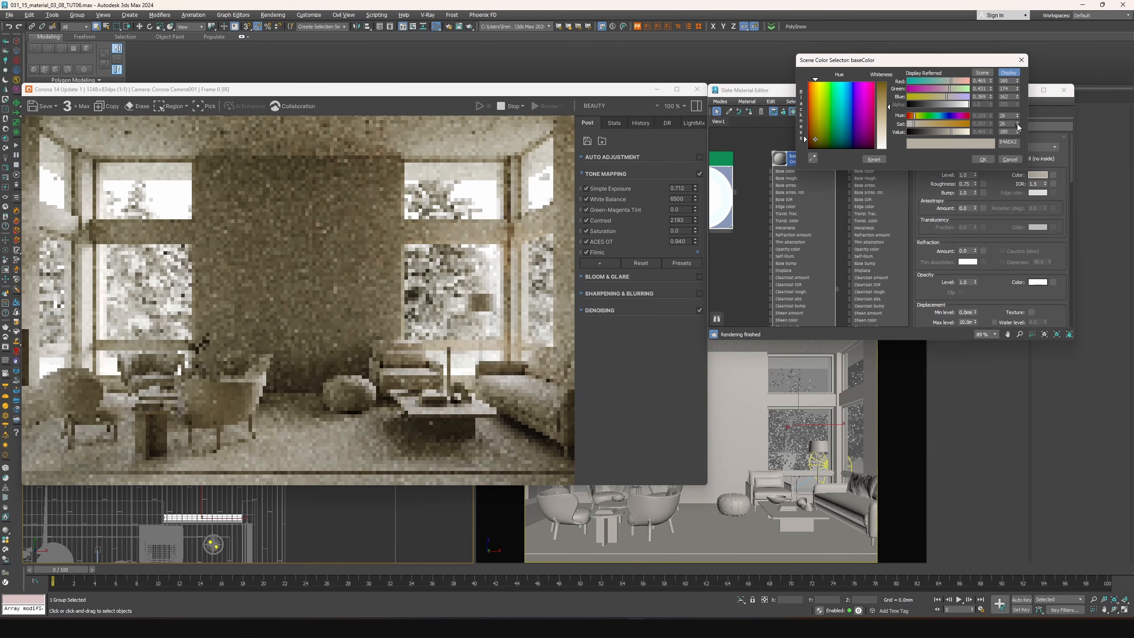
drag(1018, 127, 1018, 117)
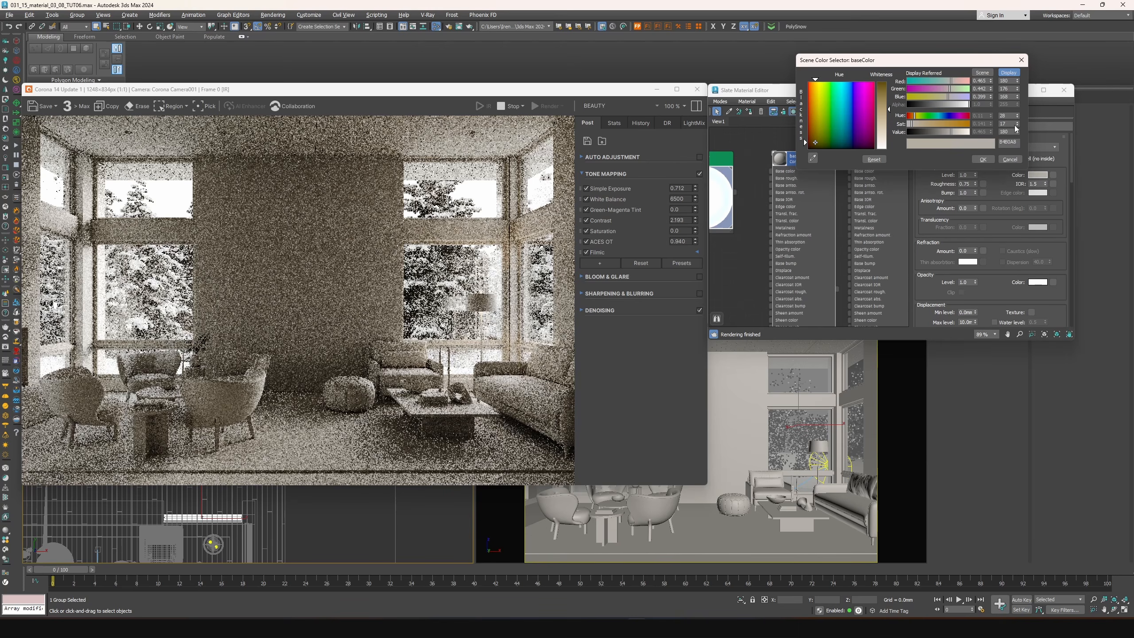
drag(1017, 134, 1020, 133)
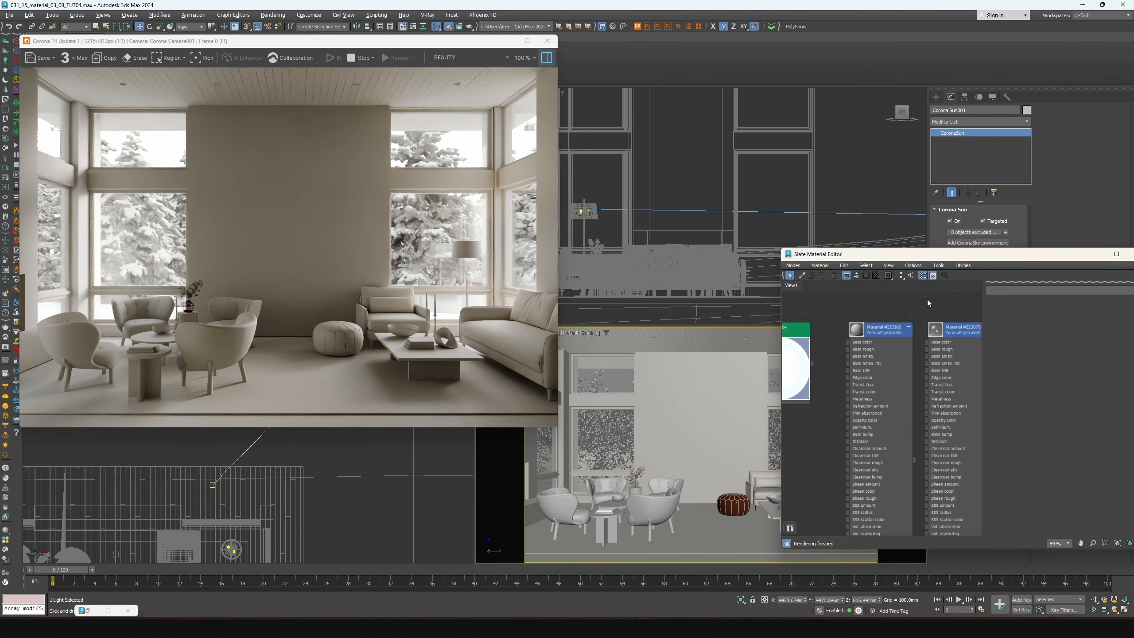
Select all window groups on the 09 windows layer together with the ceiling boards
click(1096, 254)
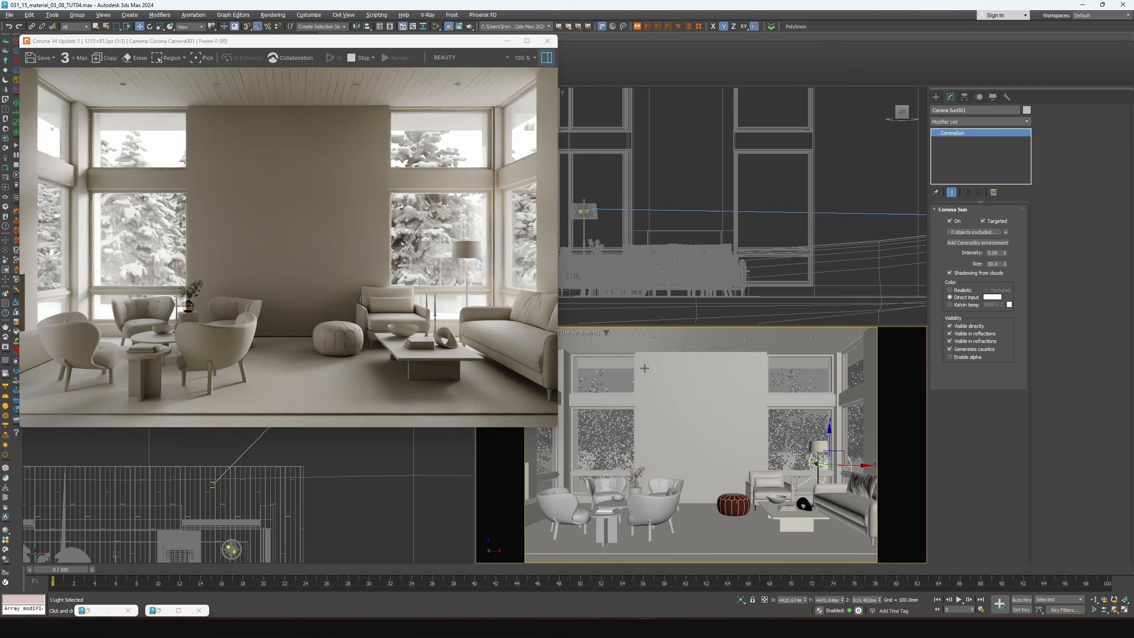
click(675, 345)
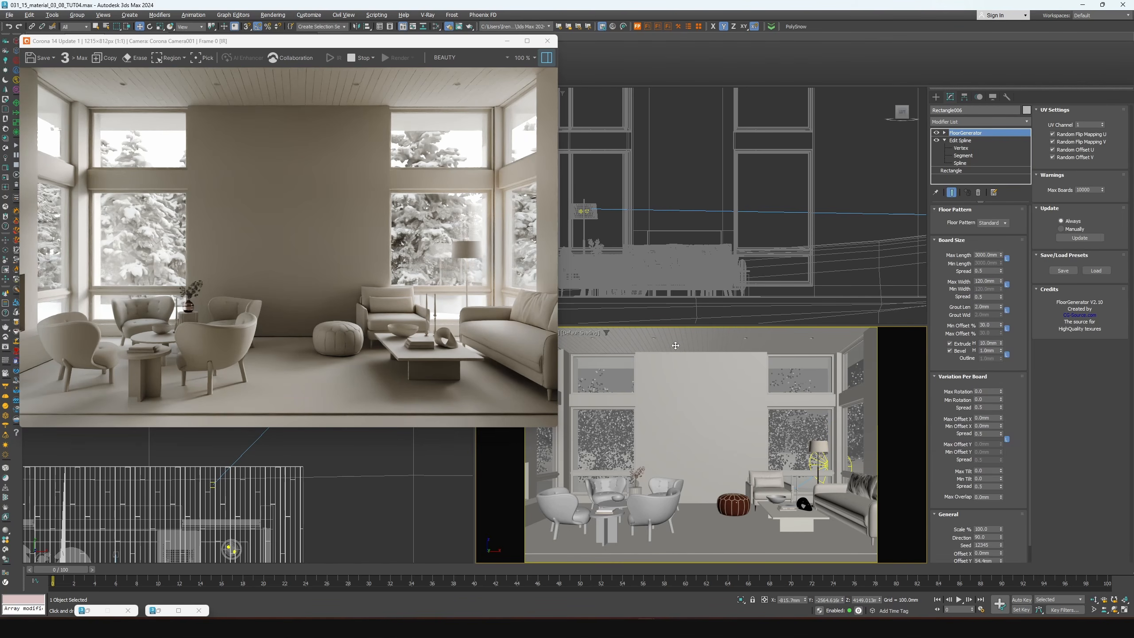
key(F4)
ctrl+click(571, 440)
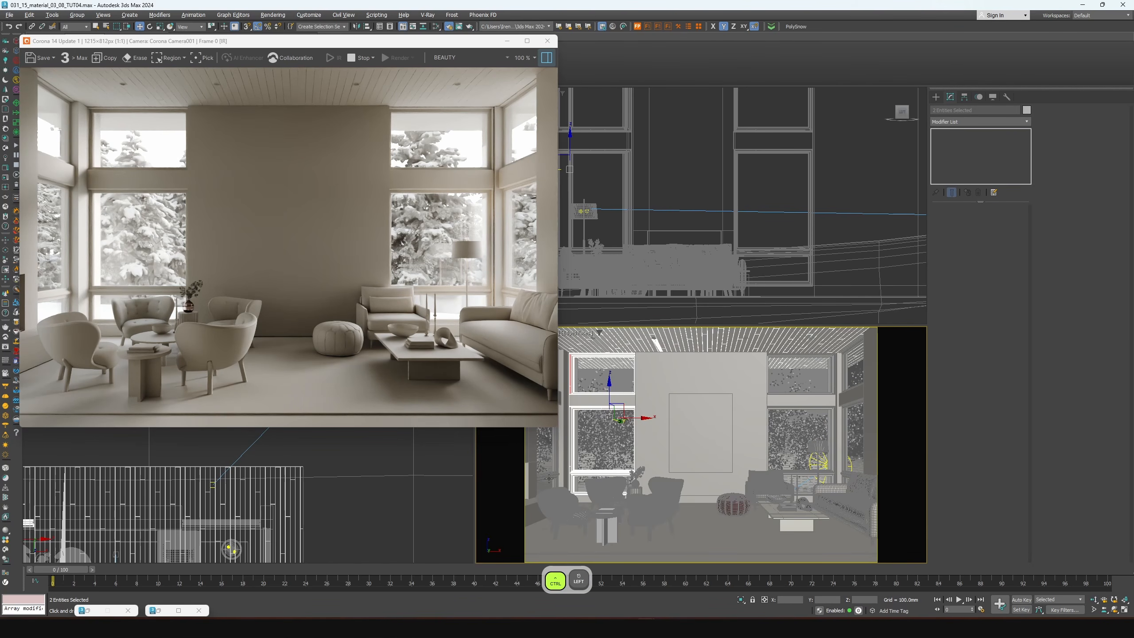
key(shift+1)
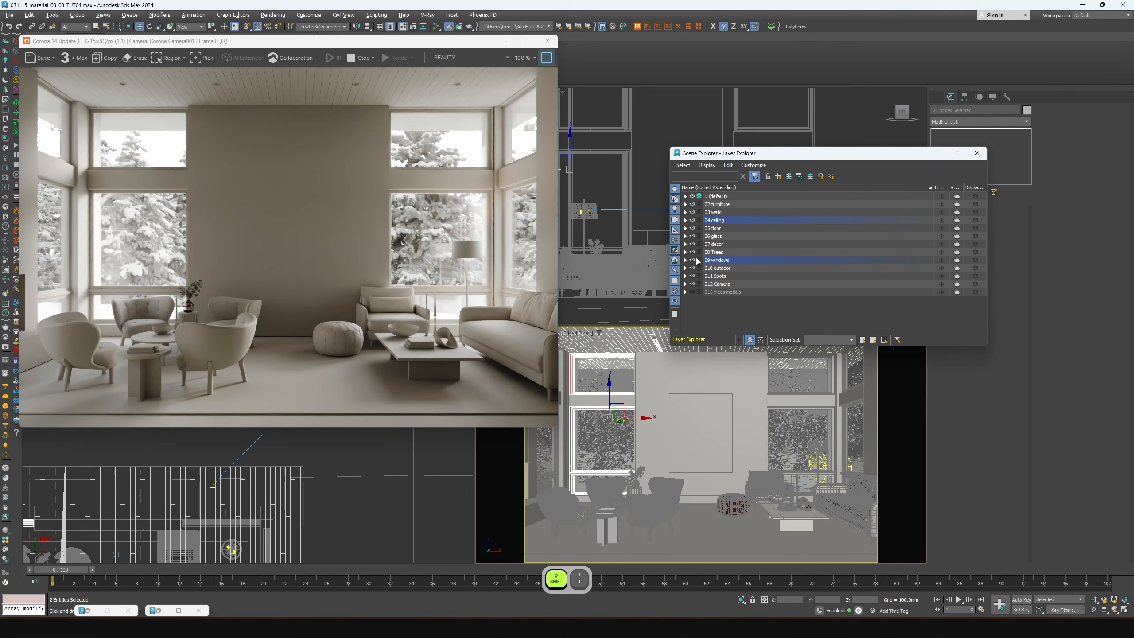
click(685, 260)
double_click(718, 261)
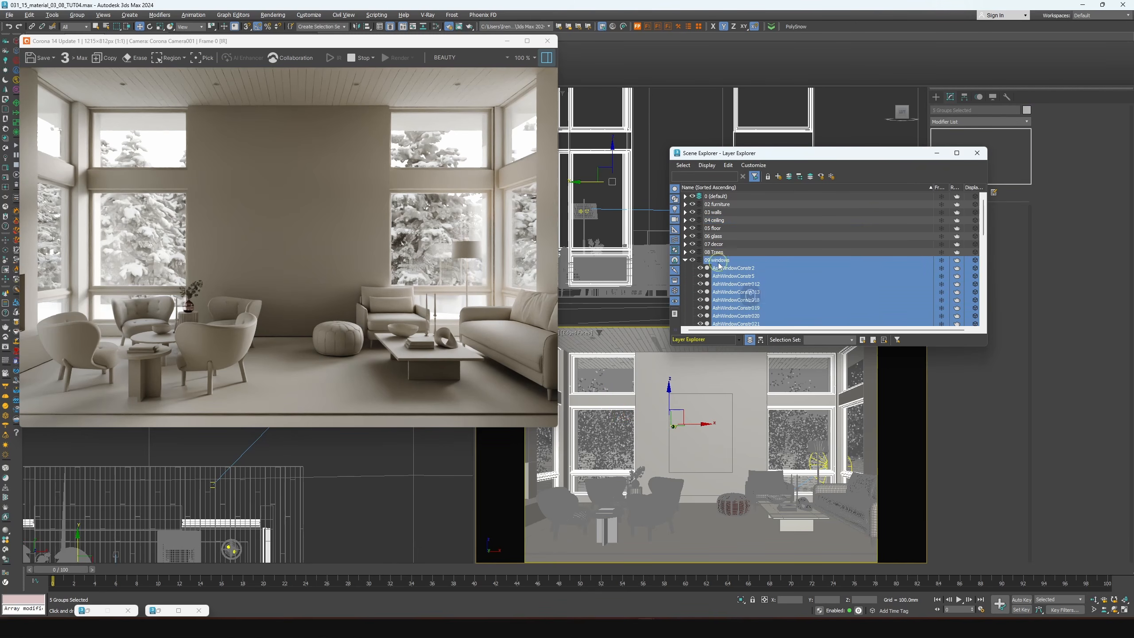
click(937, 153)
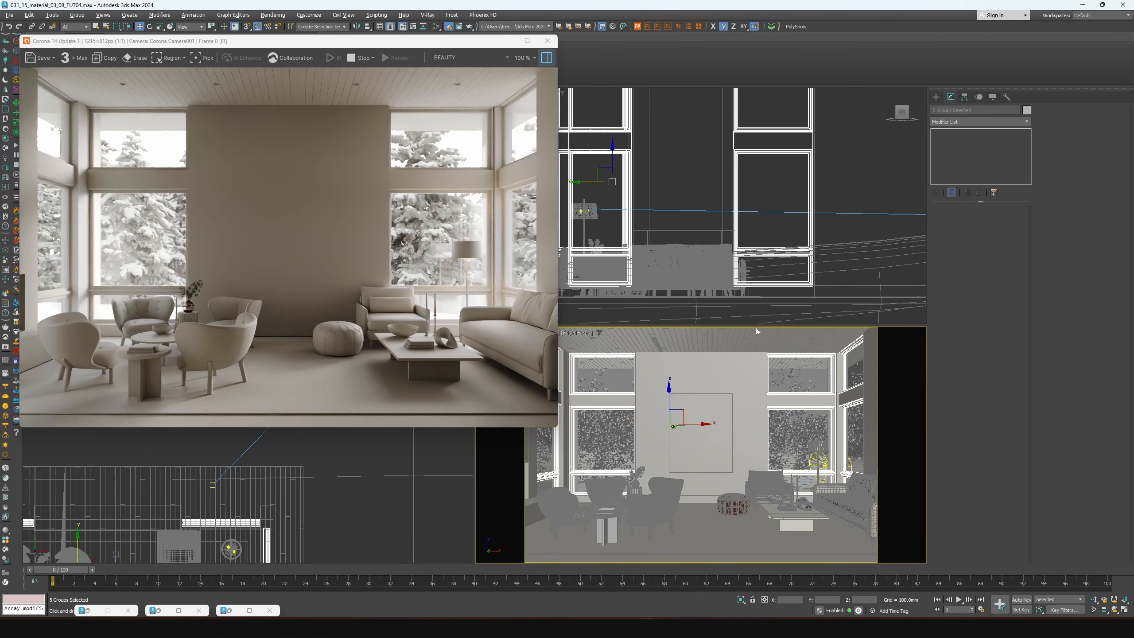
ctrl+click(724, 340)
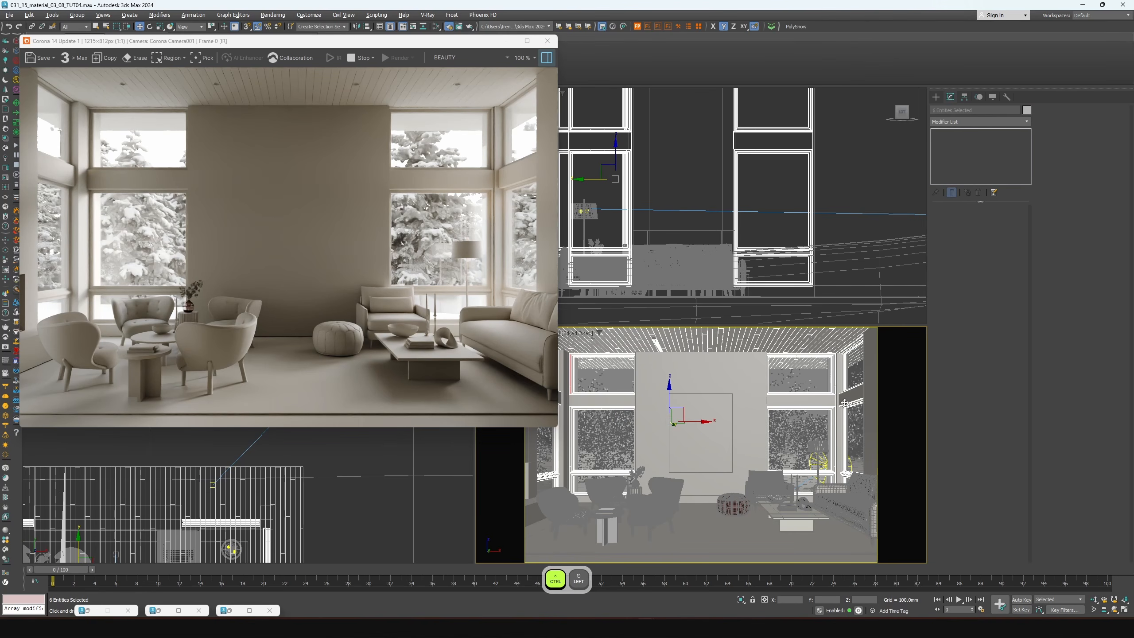
Duplicate the base material, name the copy wood, and assign it to the selected windows and ceiling
click(905, 312)
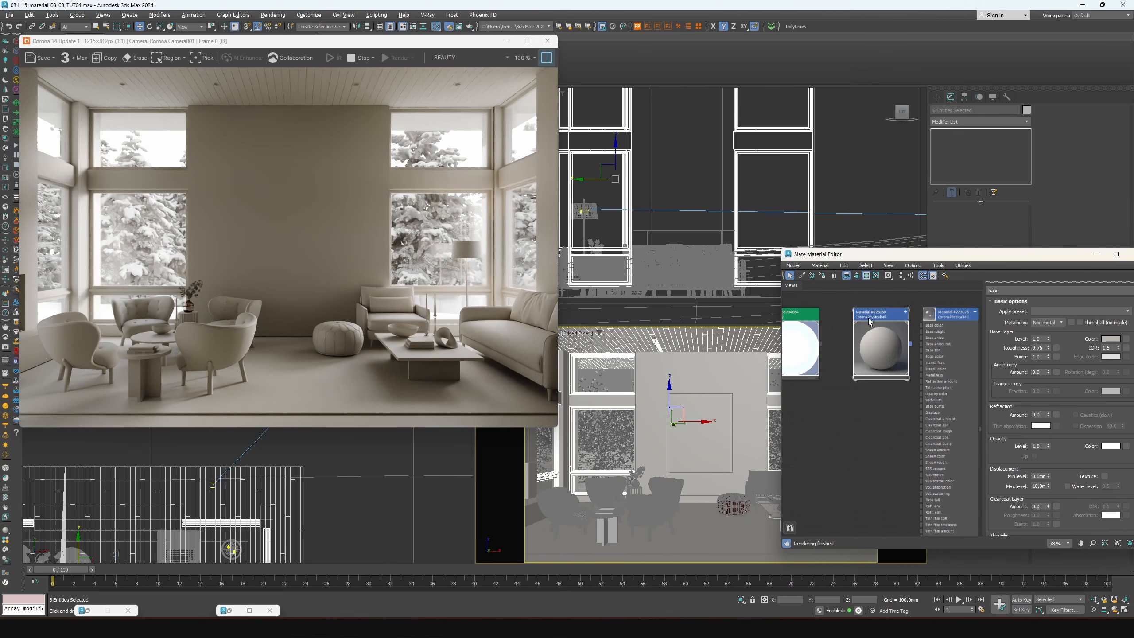
mouse_move(868, 317)
shift+mouse_down()
mouse_move(859, 397)
mouse_move(868, 394)
shift+mouse_up()
drag(1016, 291, 960, 297)
text(wood)
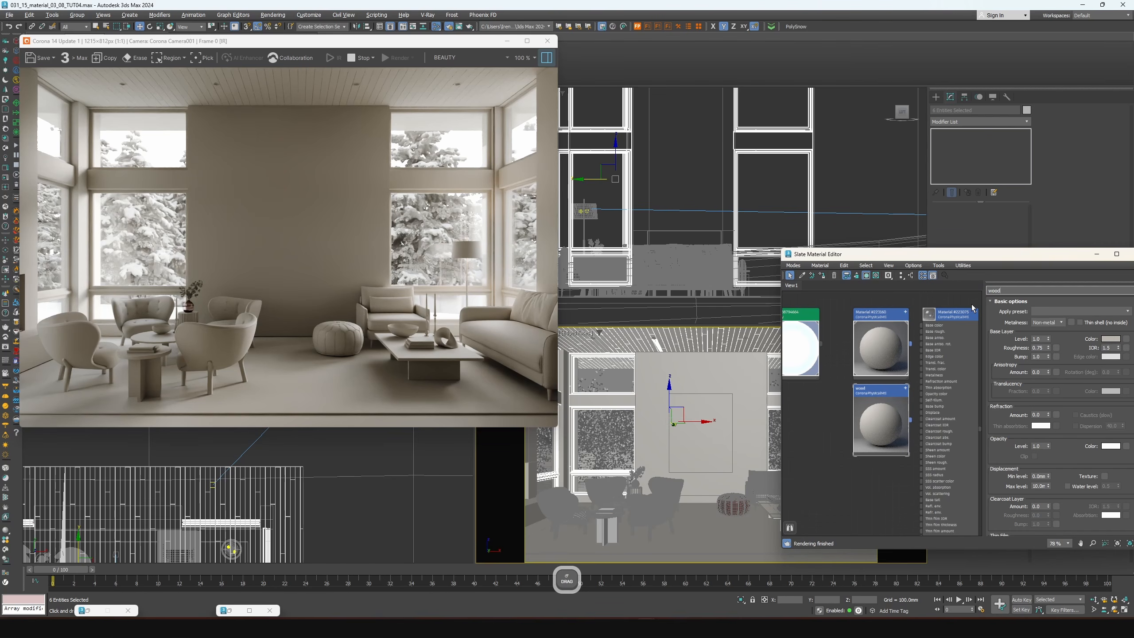
click(844, 276)
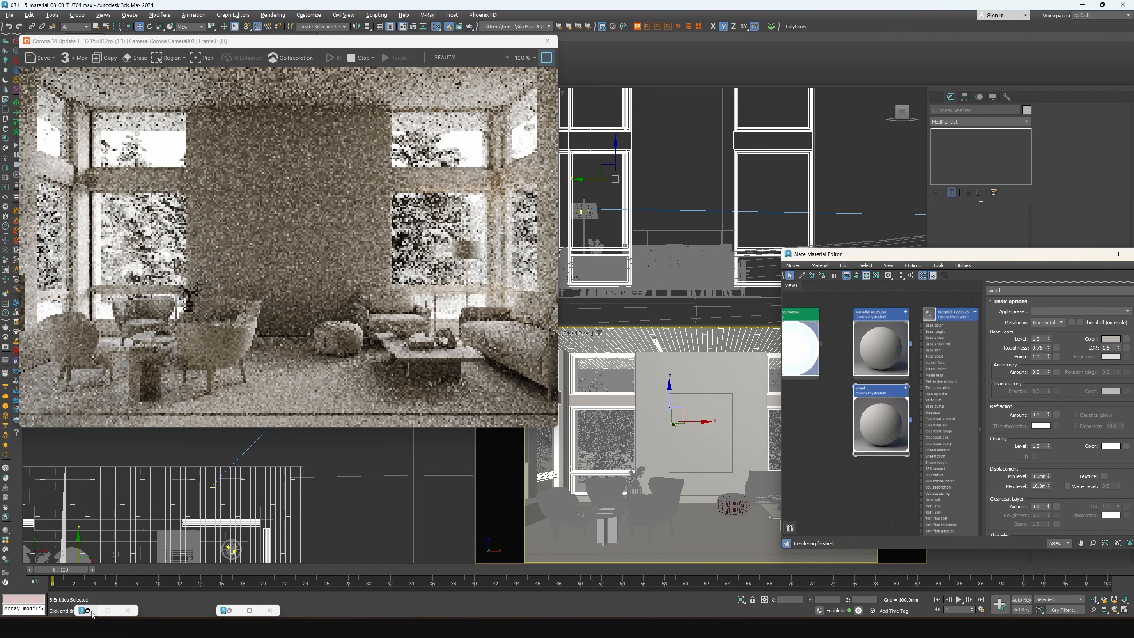
Give the wood material a light brown base color with hue 21, saturation 90 and value 175, and set its roughness to 0.44
click(92, 613)
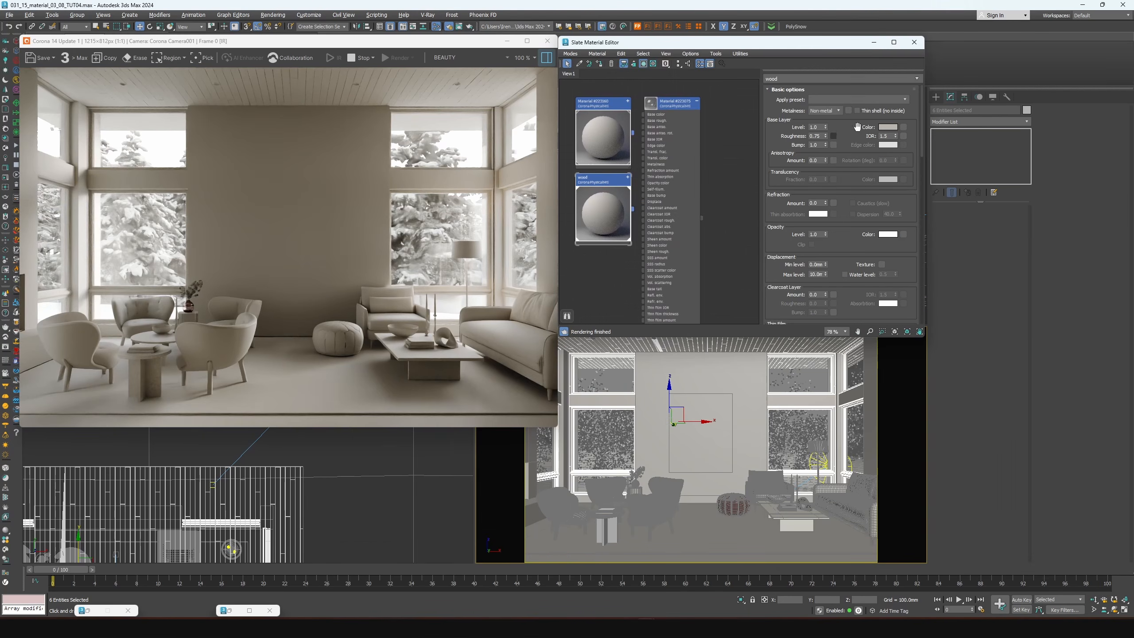
click(888, 126)
drag(765, 72, 779, 72)
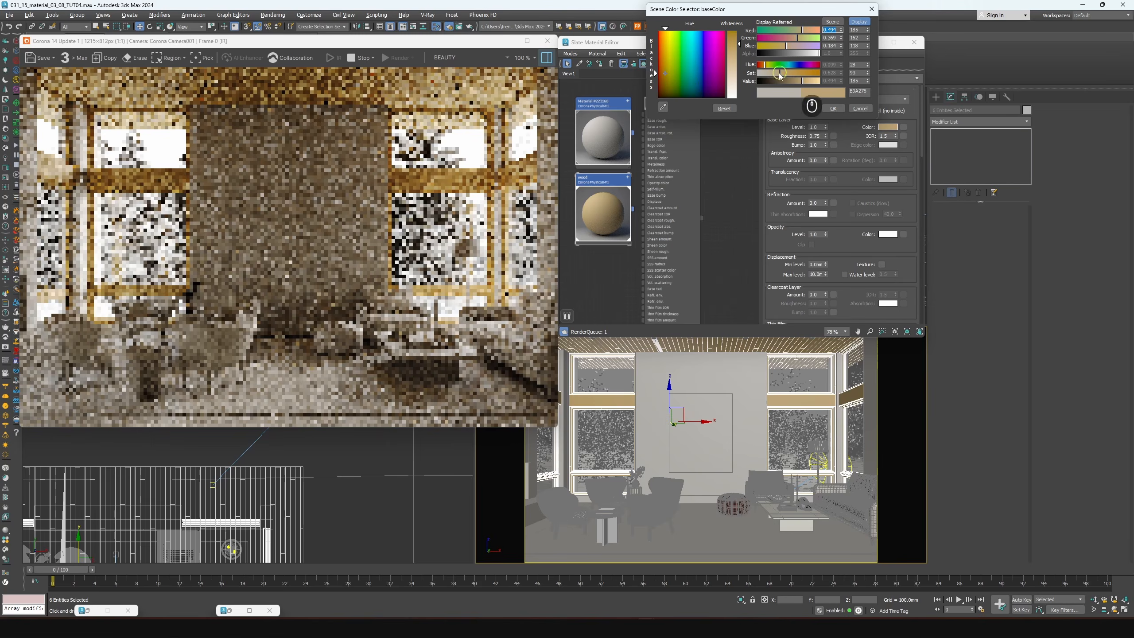
click(868, 66)
click(868, 66)
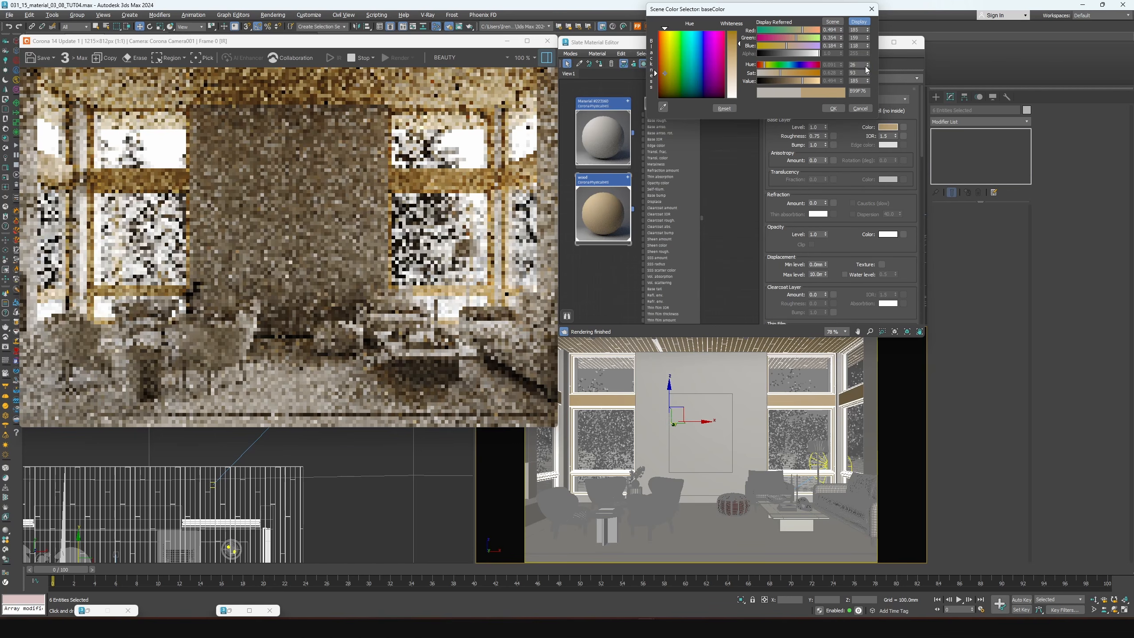
click(866, 66)
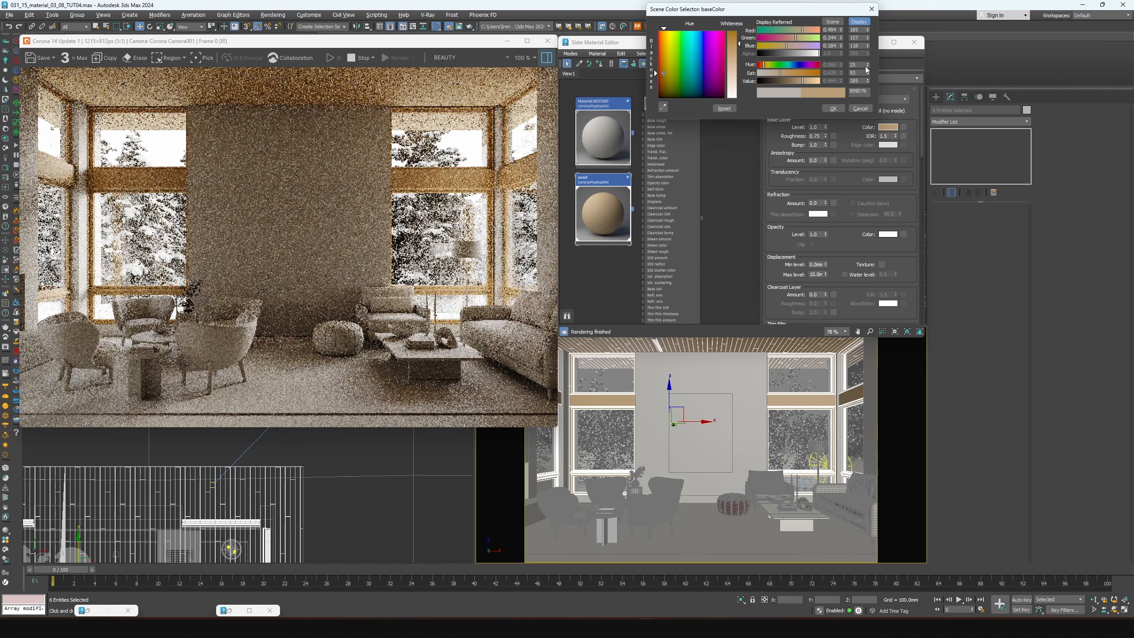
click(867, 66)
click(867, 66)
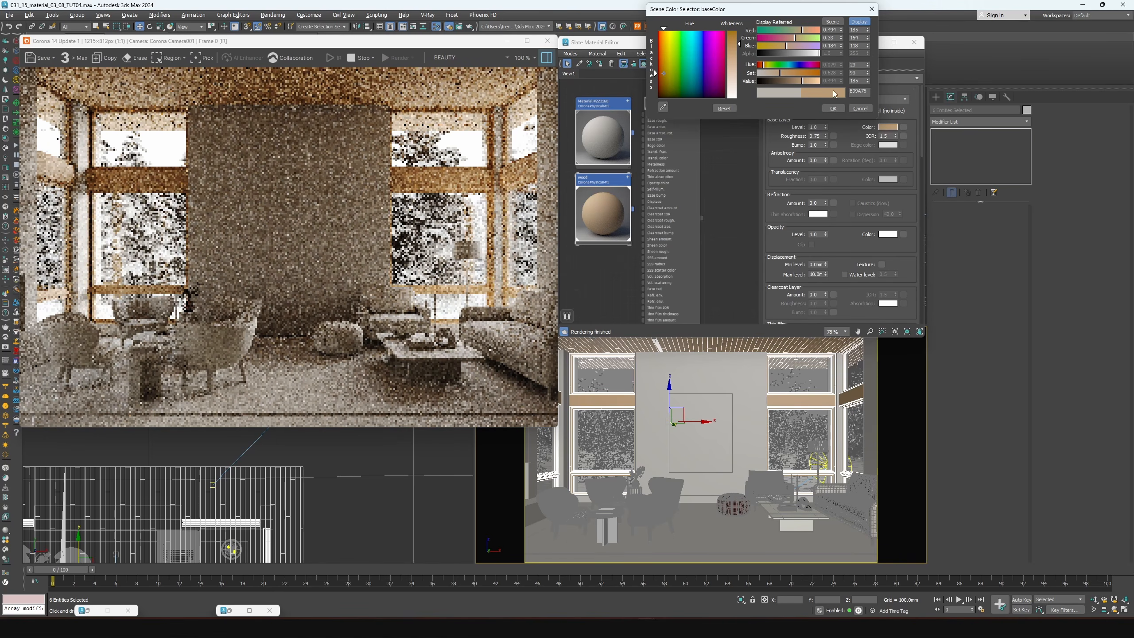
click(867, 82)
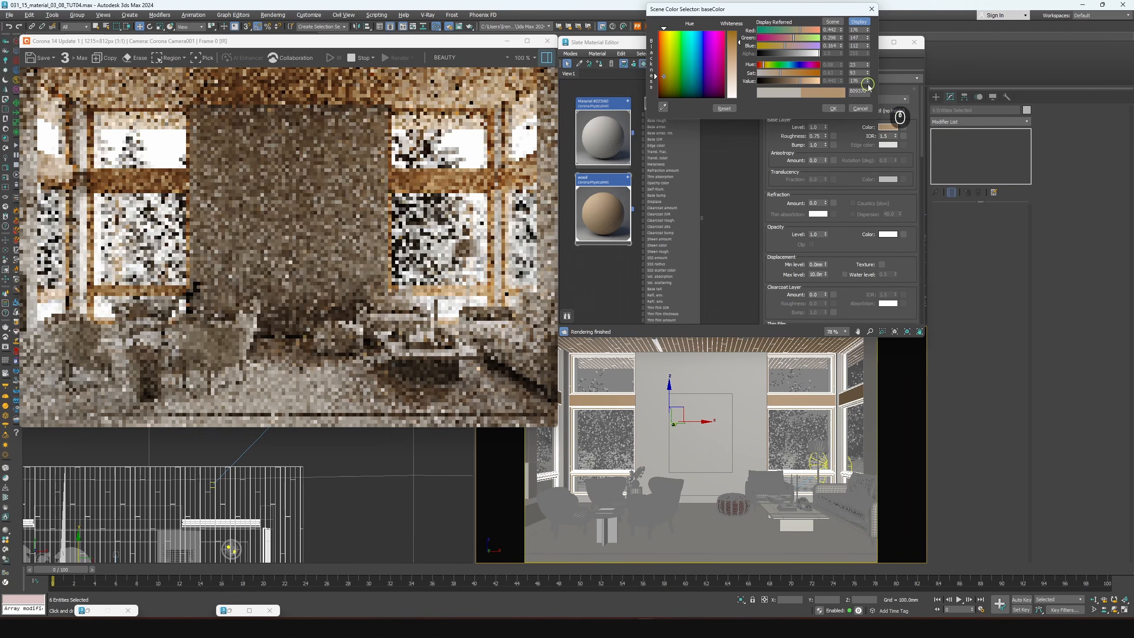
click(828, 108)
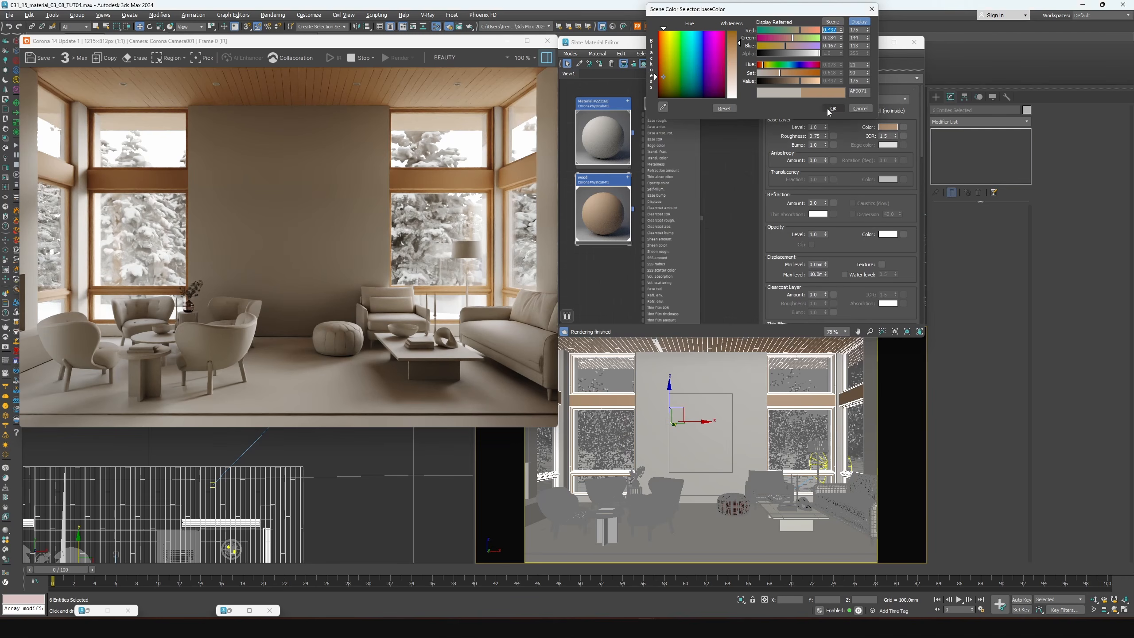
drag(825, 136, 829, 157)
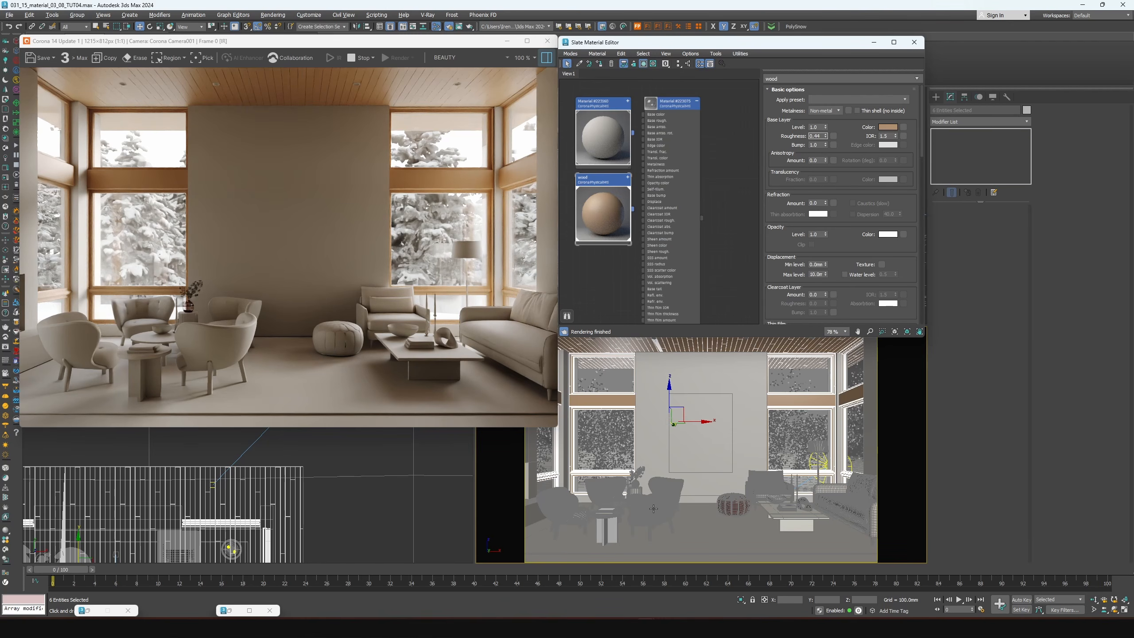
Isolate the four armchairs around the small side table and minimize the render window
click(646, 508)
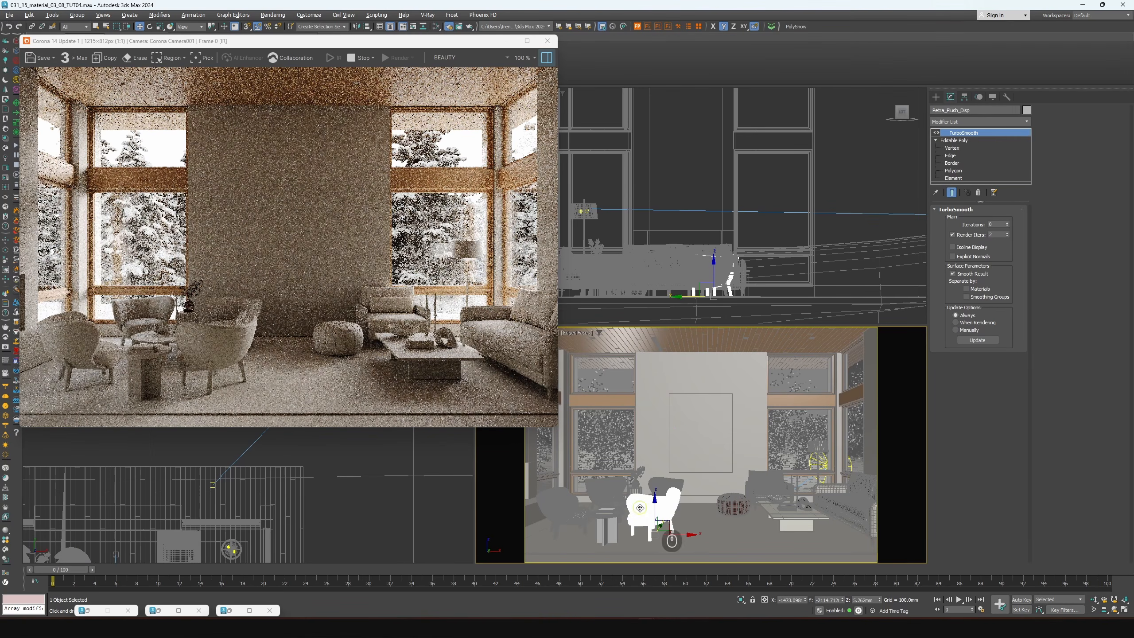
ctrl+click(569, 507)
ctrl+click(628, 479)
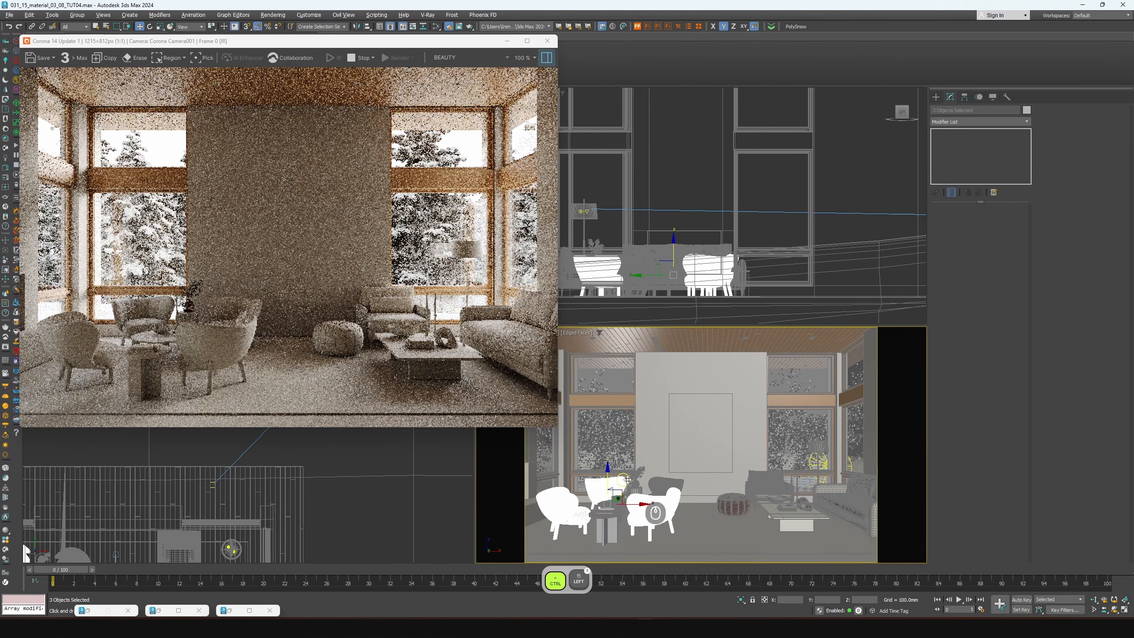
ctrl+click(661, 483)
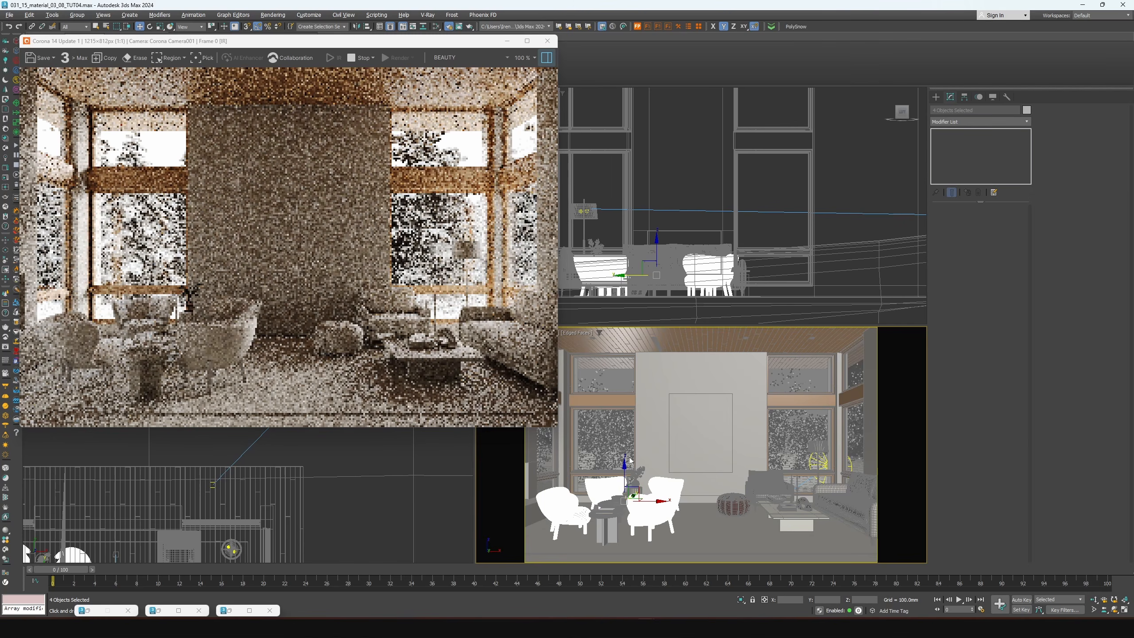
right_click(630, 458)
click(665, 363)
click(508, 41)
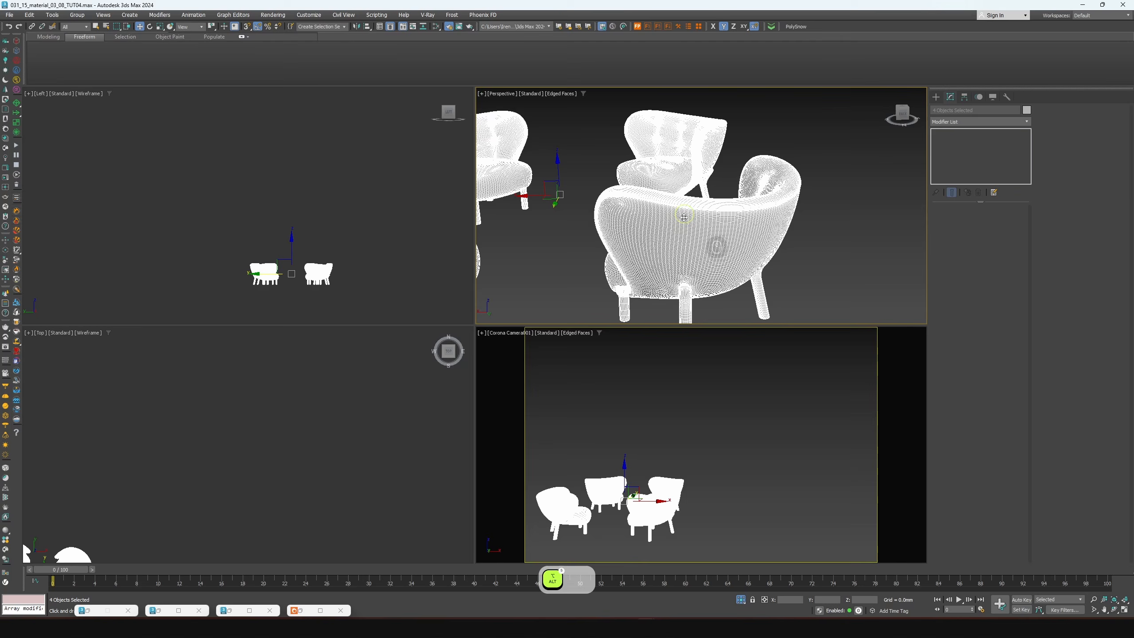
Select the first armchair and its outer back shell and leg polygons
click(681, 241)
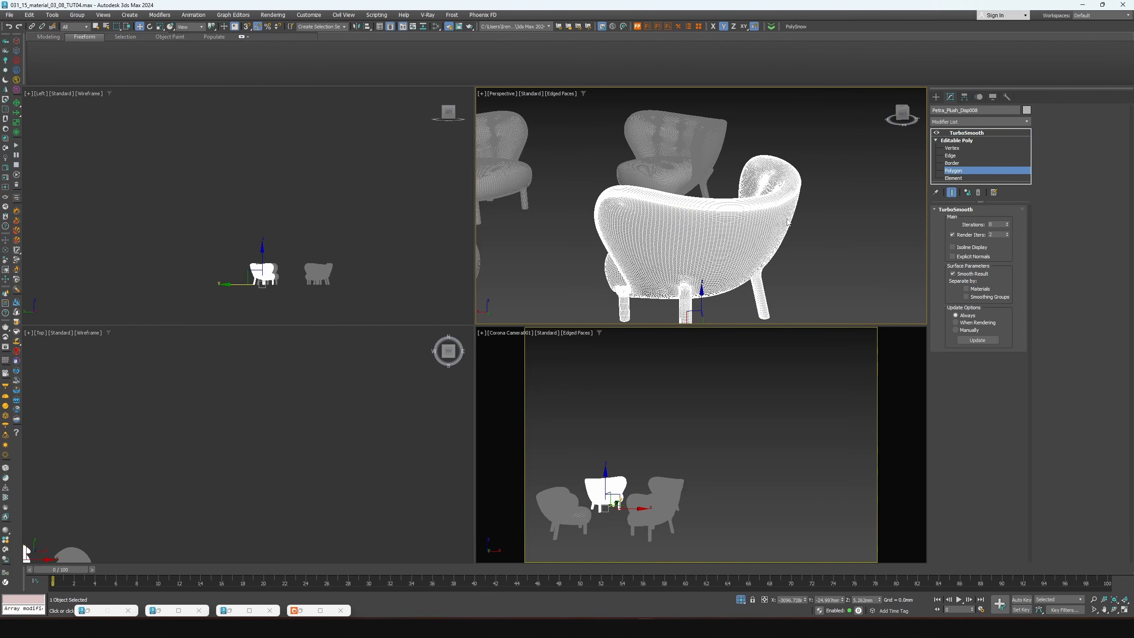
scroll(780, 240, down, 4)
scroll(276, 310, up, 3)
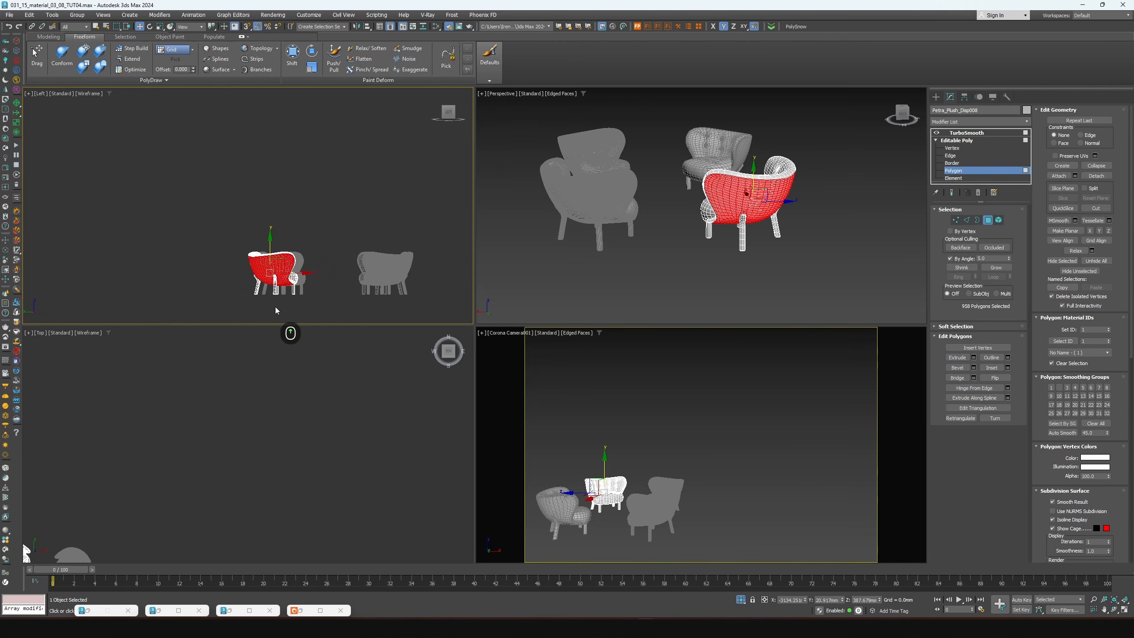
scroll(277, 310, up, 3)
ctrl+drag(172, 266, 264, 308)
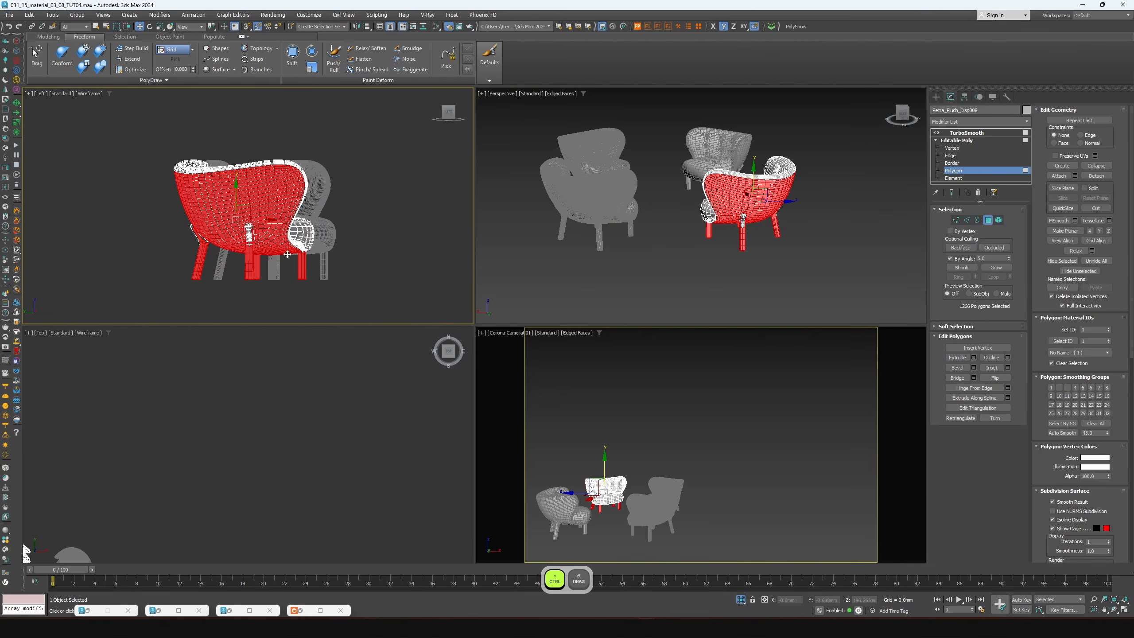
scroll(744, 223, up, 5)
click(955, 178)
key(ctrl+z)
scroll(758, 232, up, 2)
ctrl+click(758, 232)
scroll(760, 234, down, 4)
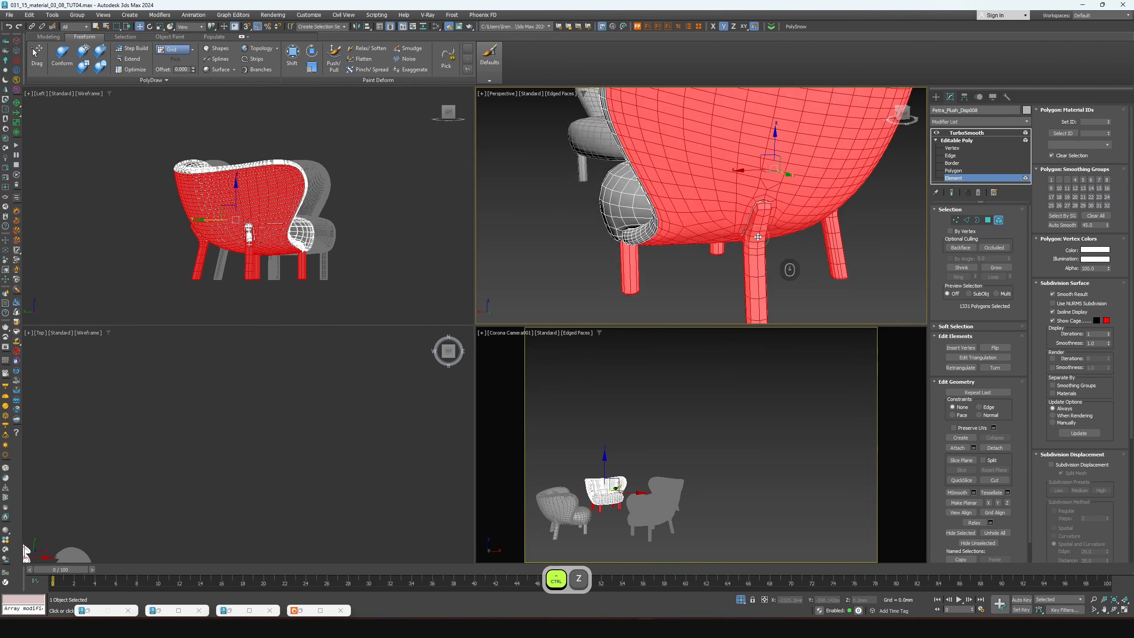
scroll(769, 240, up, 10)
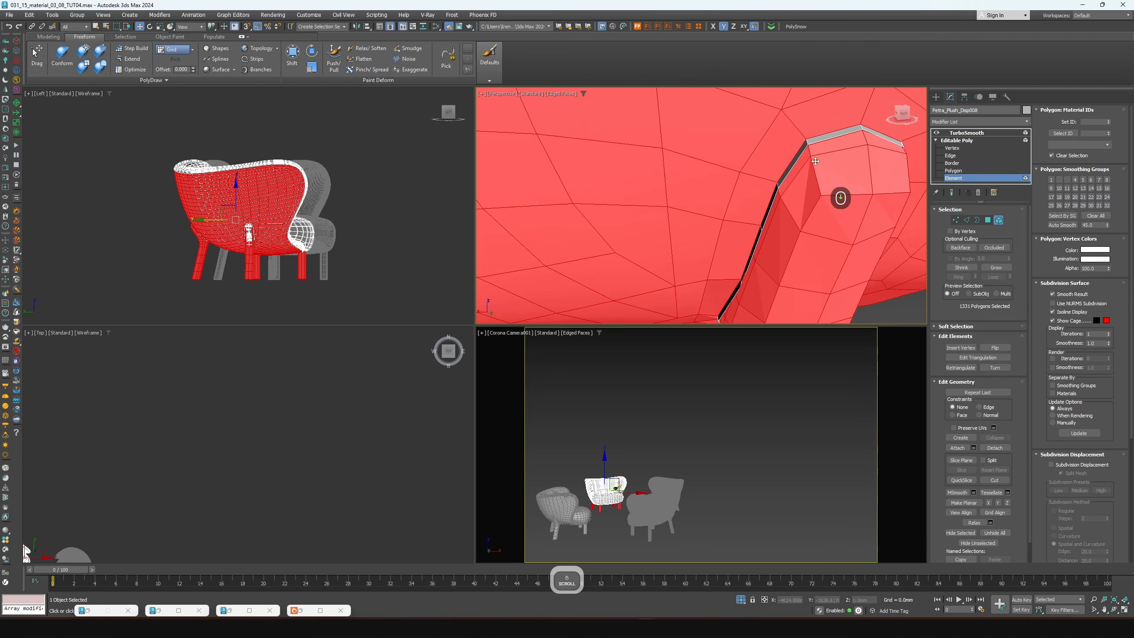
scroll(732, 161, down, 10)
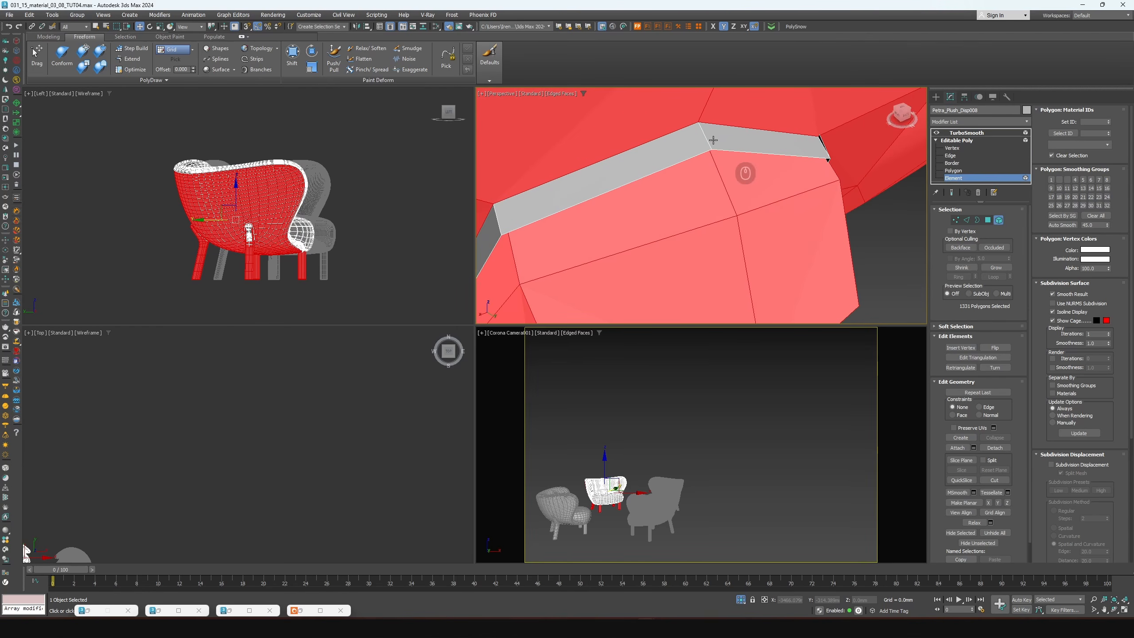
Add the thin strip polygons around the armchair's visible leg joint to the polygon selection
click(964, 171)
scroll(780, 271, up, 8)
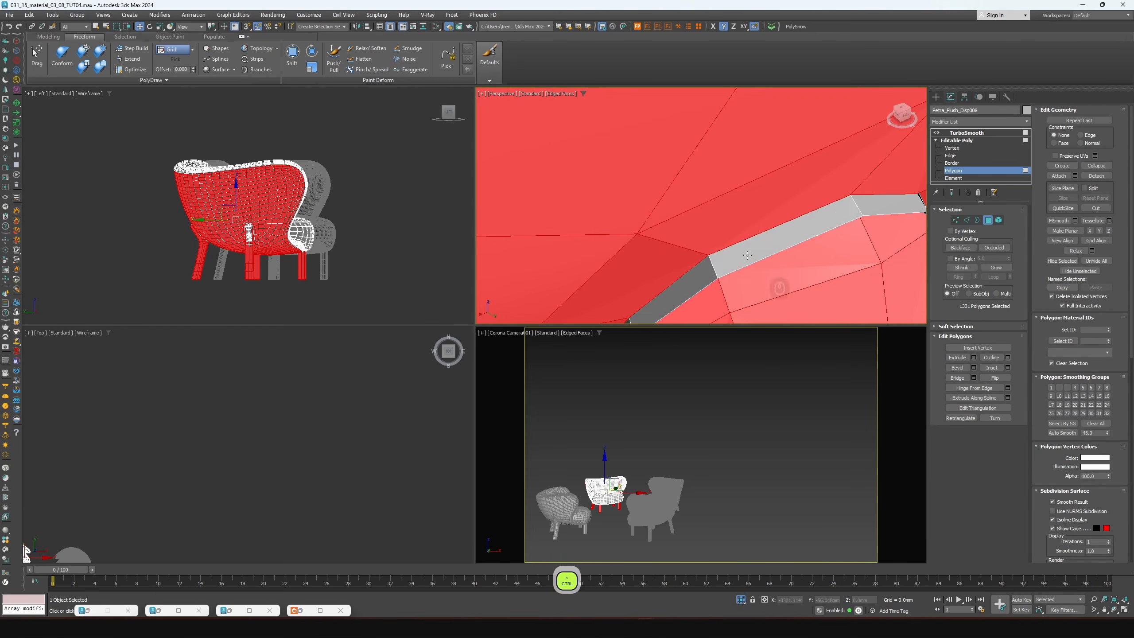
ctrl+click(701, 272)
scroll(658, 228, down, 8)
scroll(639, 239, down, 4)
scroll(797, 221, up, 2)
Add the other back leg element and the thin strip polygons around its joint to the selection
key(5)
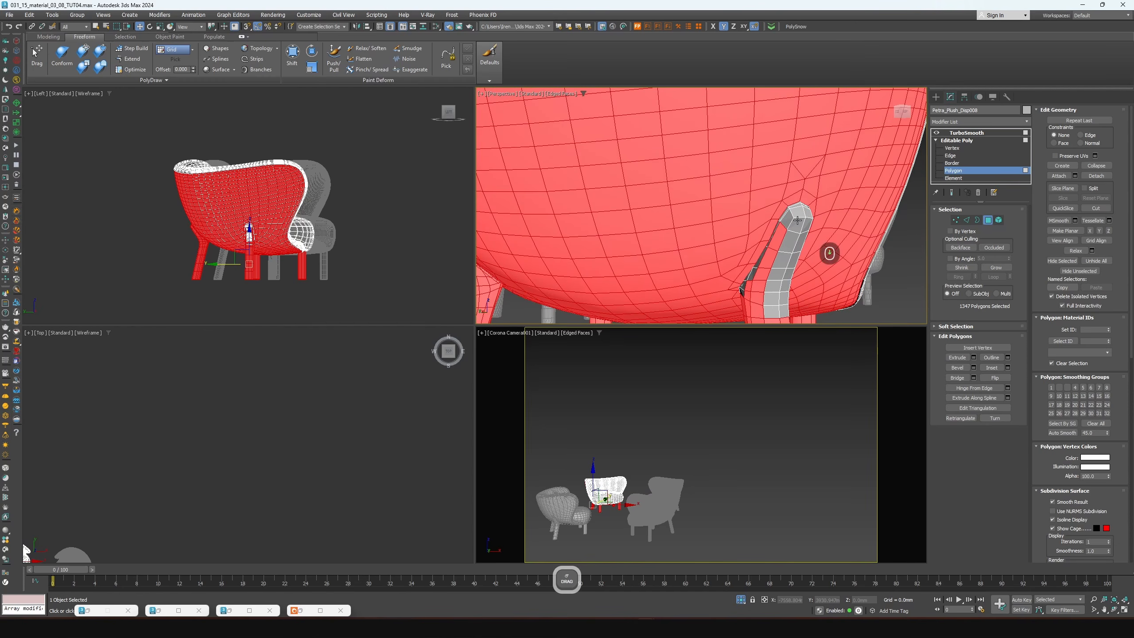
ctrl+click(798, 222)
scroll(797, 228, down, 3)
scroll(806, 228, up, 5)
scroll(804, 230, up, 5)
key(4)
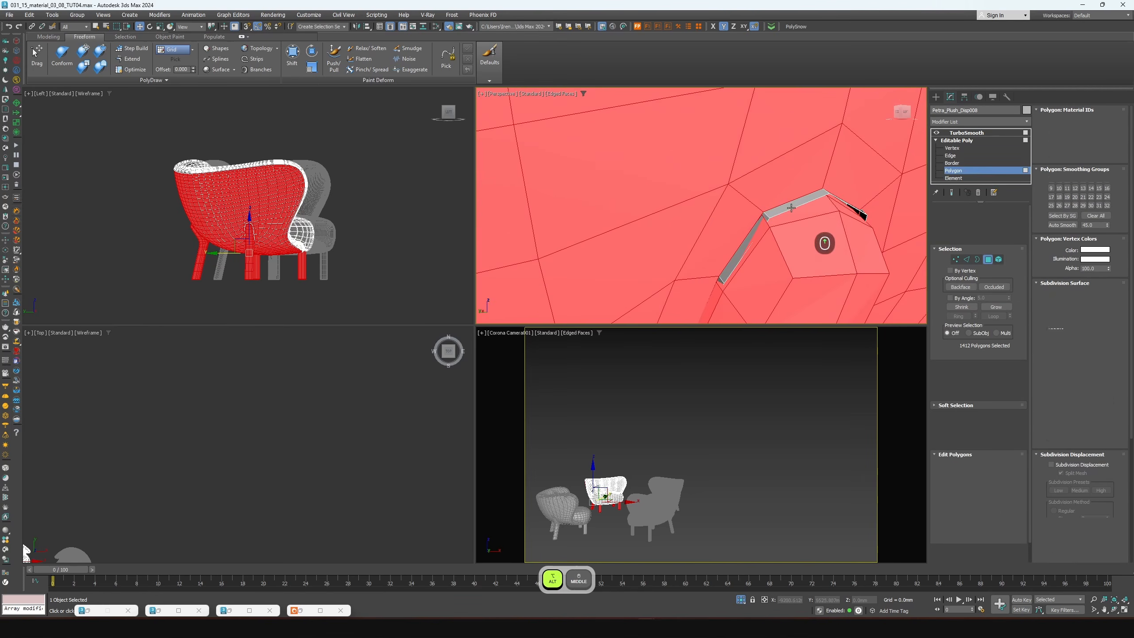
ctrl+click(795, 206)
ctrl+click(751, 235)
scroll(778, 233, down, 10)
scroll(660, 252, up, 6)
alt+middle_drag(778, 233, 740, 218)
scroll(661, 252, down, 8)
scroll(740, 218, down, 5)
scroll(742, 227, up, 4)
Assign the wood material to the selected shell and leg polygons and invert the polygon selection
key(m)
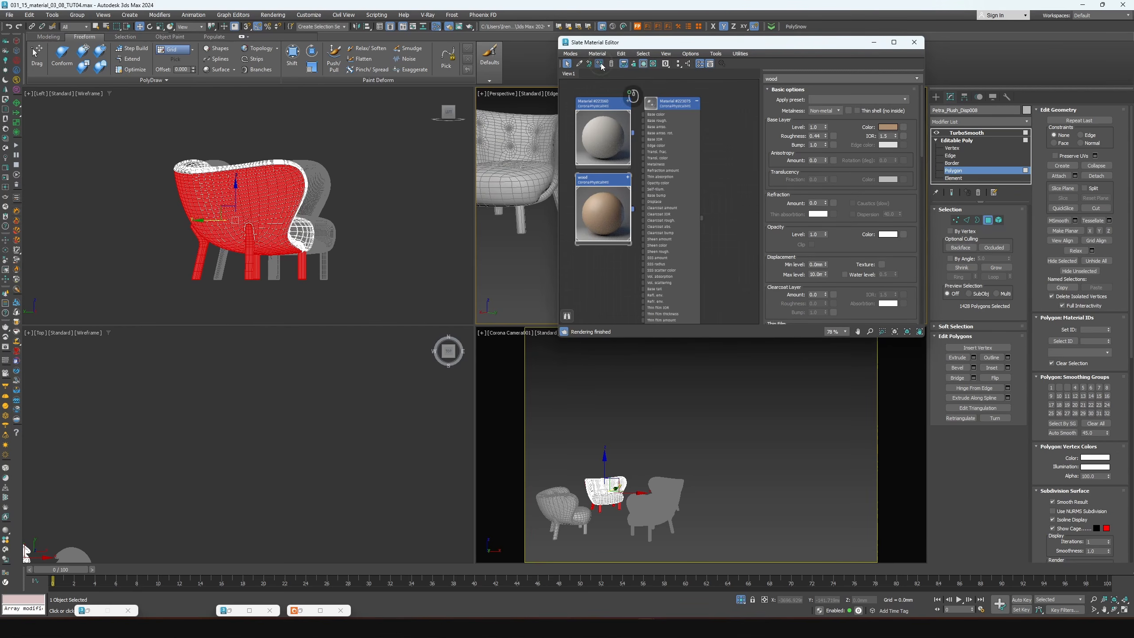
click(30, 15)
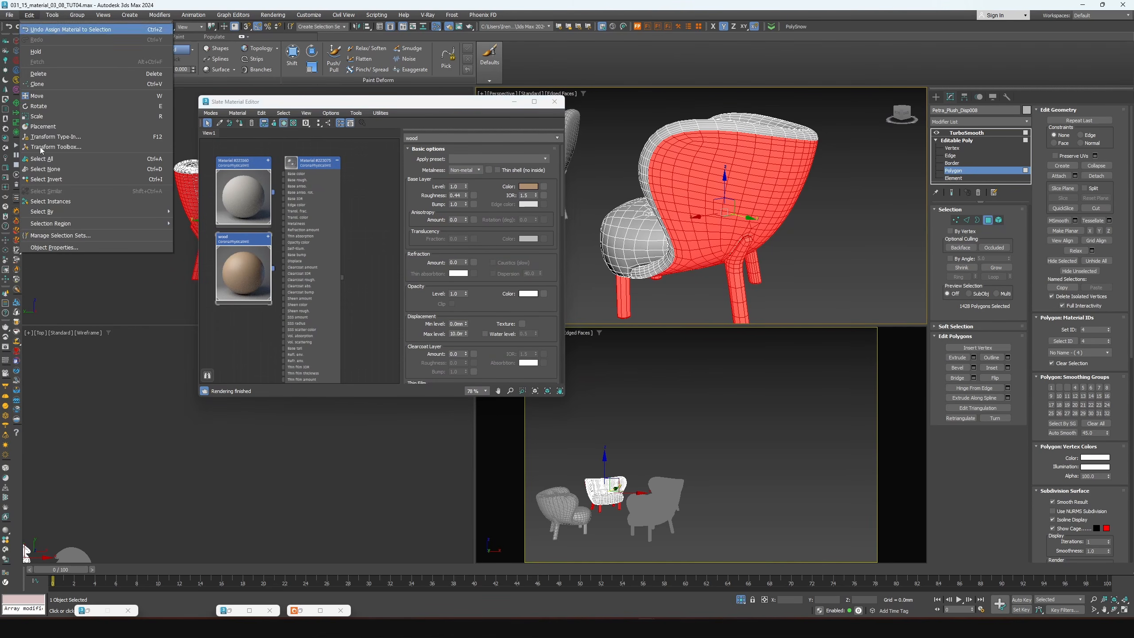
click(48, 179)
Duplicate the base material and assign the copy to the armchair's upholstery polygons
scroll(335, 207, down, 1)
middle_drag(334, 207, 368, 205)
double_click(288, 167)
click(240, 123)
shift+drag(308, 198, 312, 329)
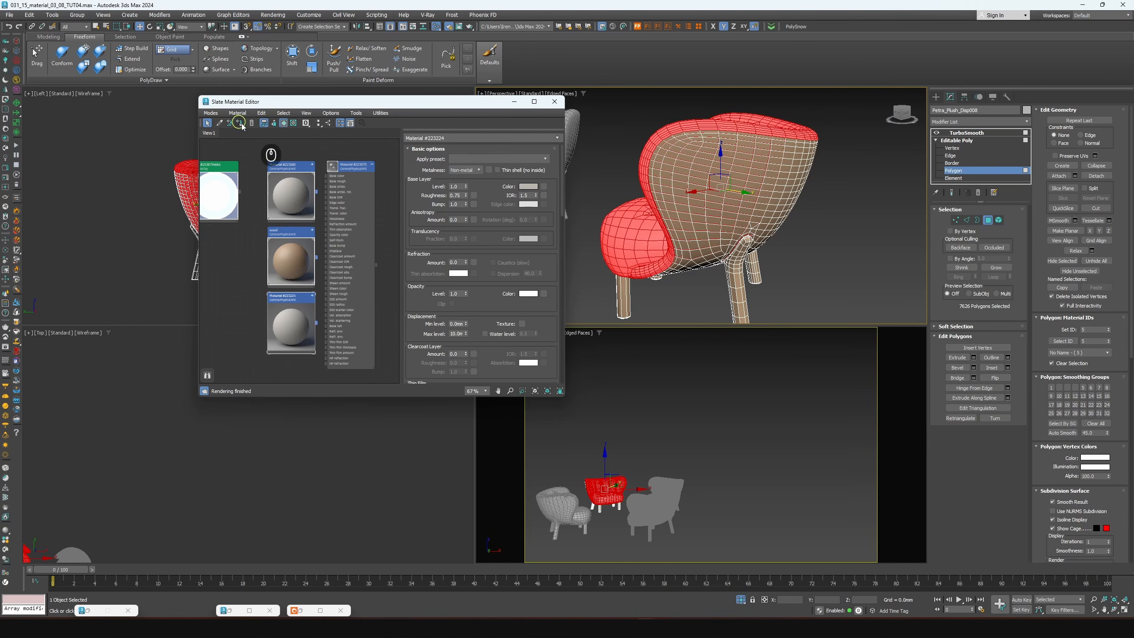
Return the finished armchair to its TurboSmooth level and select the next armchair's shell and leg elements
click(958, 134)
scroll(733, 208, down, 7)
click(639, 211)
alt+middle_drag(643, 213, 713, 197)
click(961, 171)
scroll(635, 211, up, 5)
click(954, 178)
ctrl+click(684, 258)
ctrl+click(965, 173)
scroll(691, 242, up, 6)
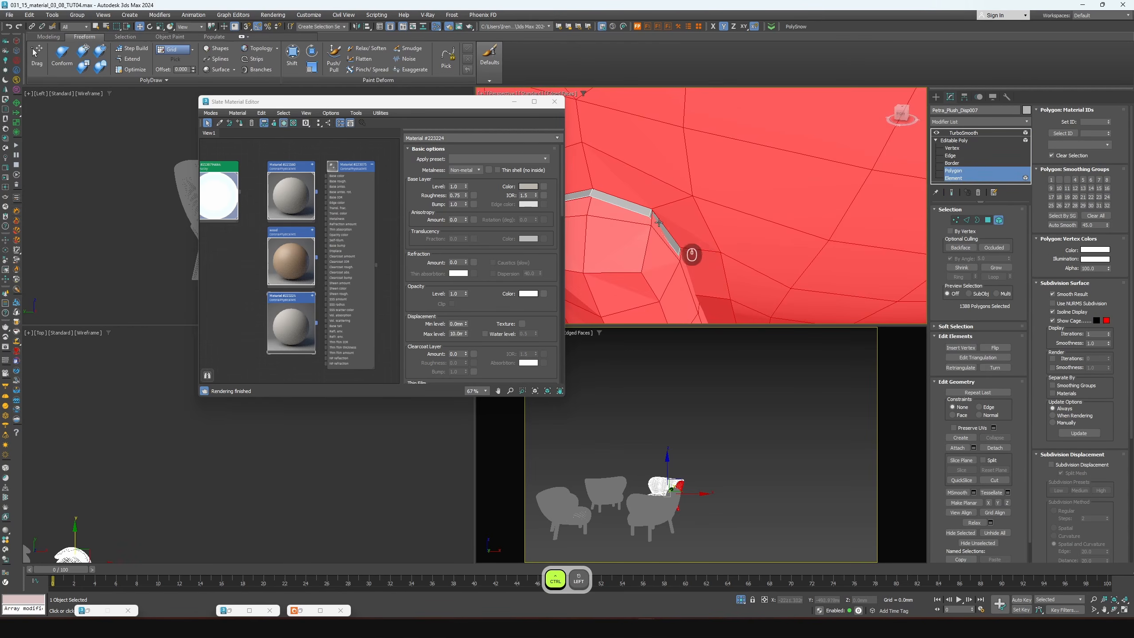
ctrl+click(671, 244)
scroll(671, 243, down, 5)
key(ctrl+z)
Add the thin strip polygons around the second armchair's leg joints to the selection at polygon level
click(954, 171)
alt+middle_drag(715, 201, 774, 197)
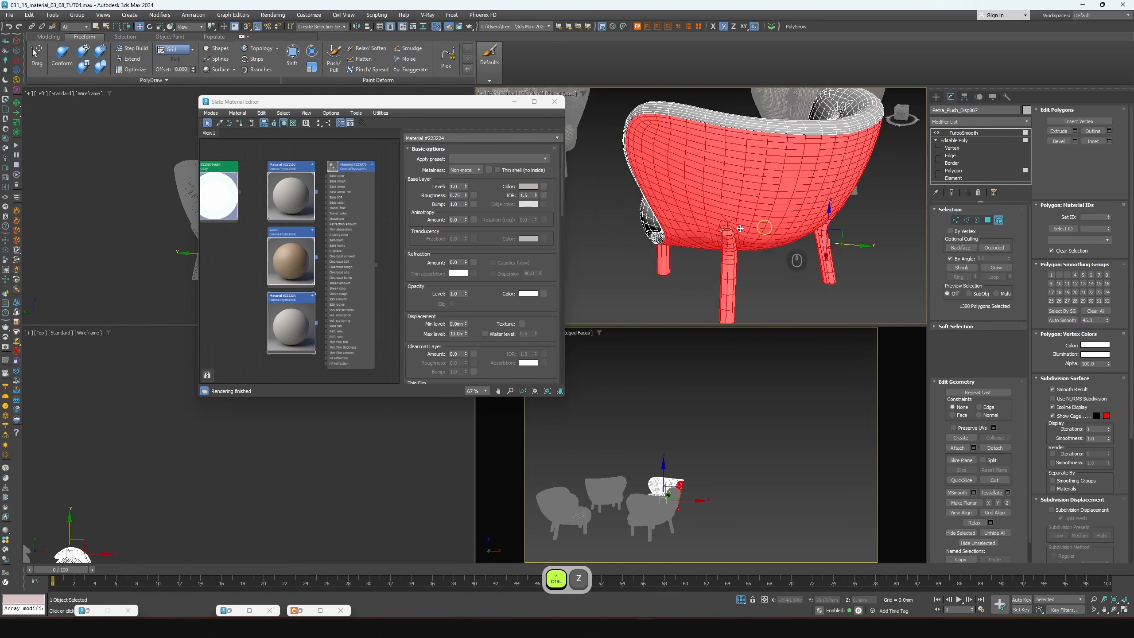
scroll(732, 216, up, 8)
click(514, 102)
ctrl+click(607, 208)
ctrl+click(608, 209)
scroll(615, 215, down, 5)
scroll(615, 215, up, 2)
scroll(615, 215, up, 3)
ctrl+click(621, 248)
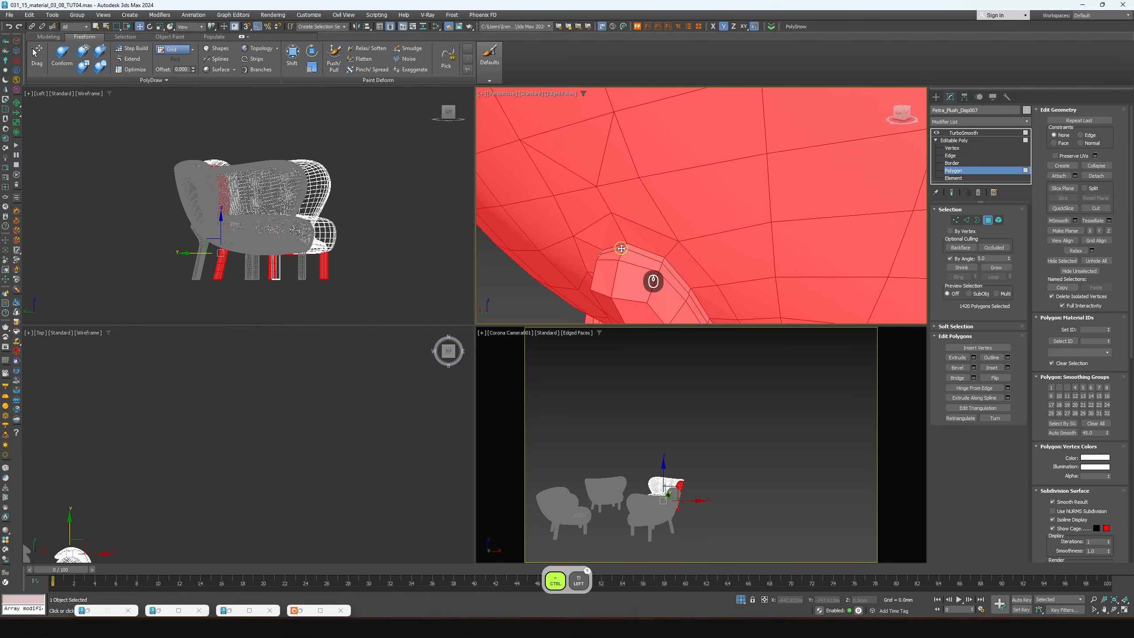
scroll(621, 248, down, 10)
alt+middle_drag(670, 246, 746, 244)
alt+middle_drag(745, 244, 781, 239)
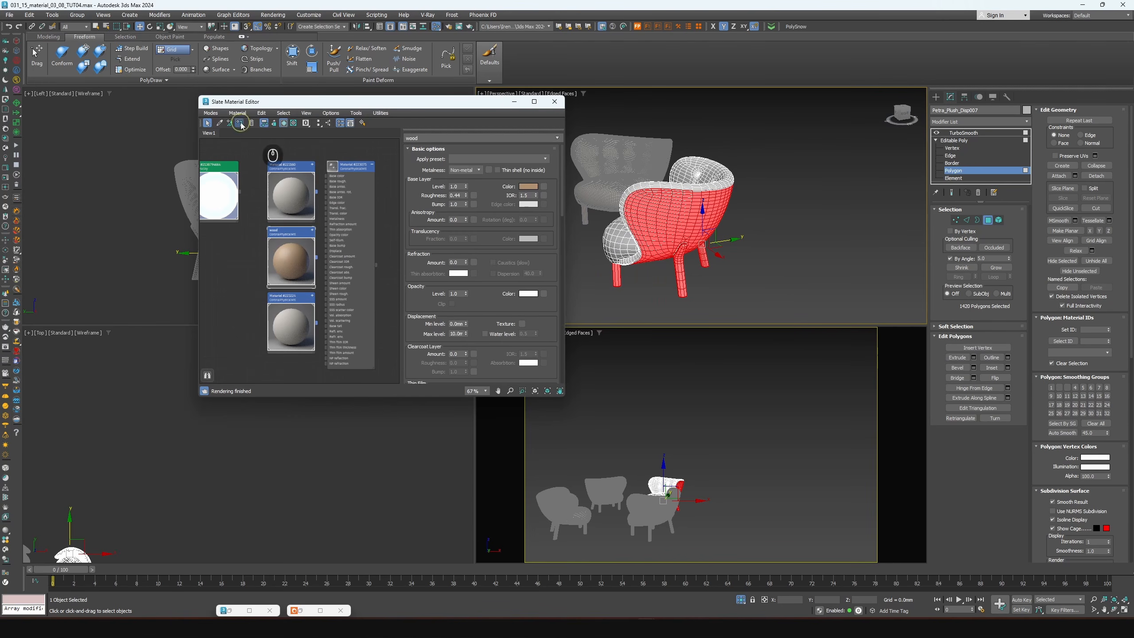
Assign wood to the second armchair's shell and legs, and the base material copy to the inverted polygon selection
click(240, 123)
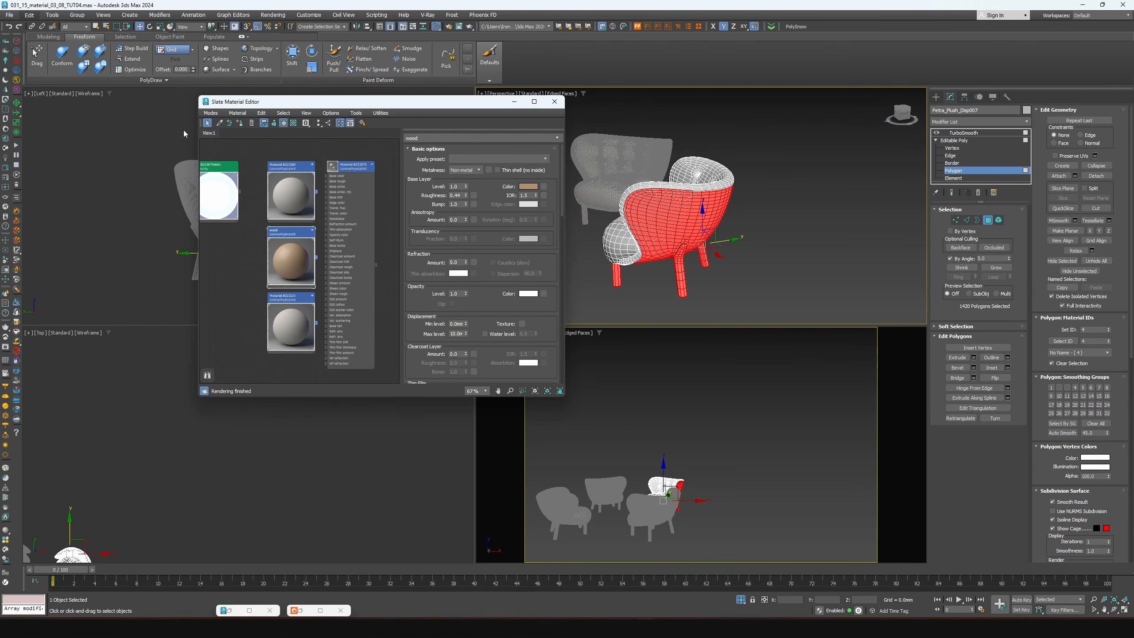
click(29, 15)
click(49, 180)
double_click(290, 299)
click(240, 123)
click(514, 102)
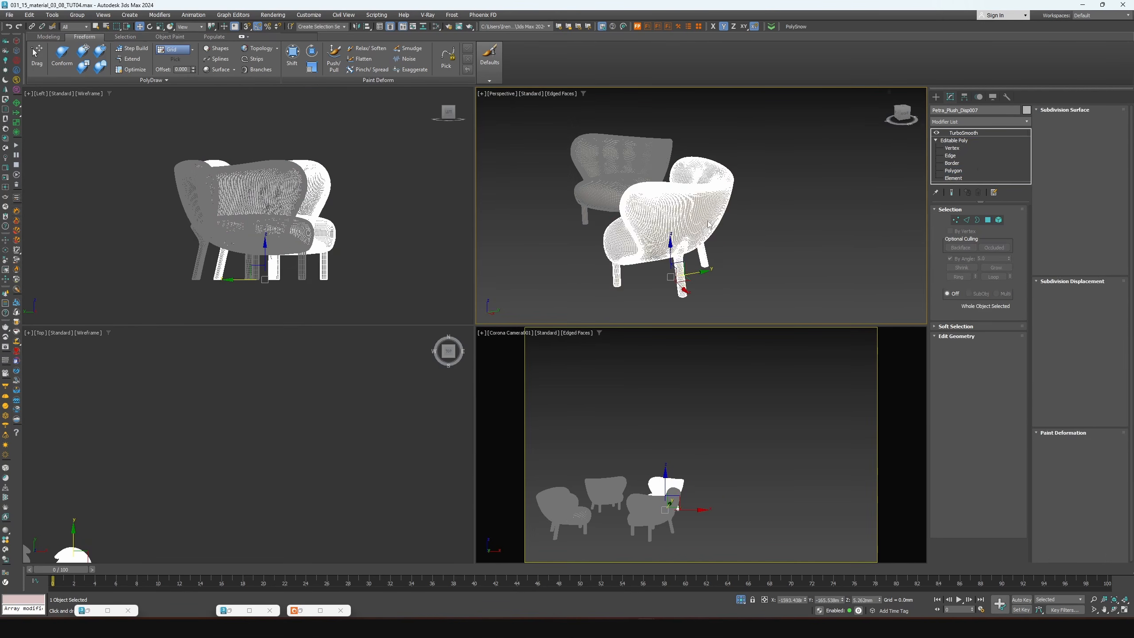
Select the third armchair's shell and legs together with the strip polygons at its first leg joint
key(4)
scroll(648, 161, up, 10)
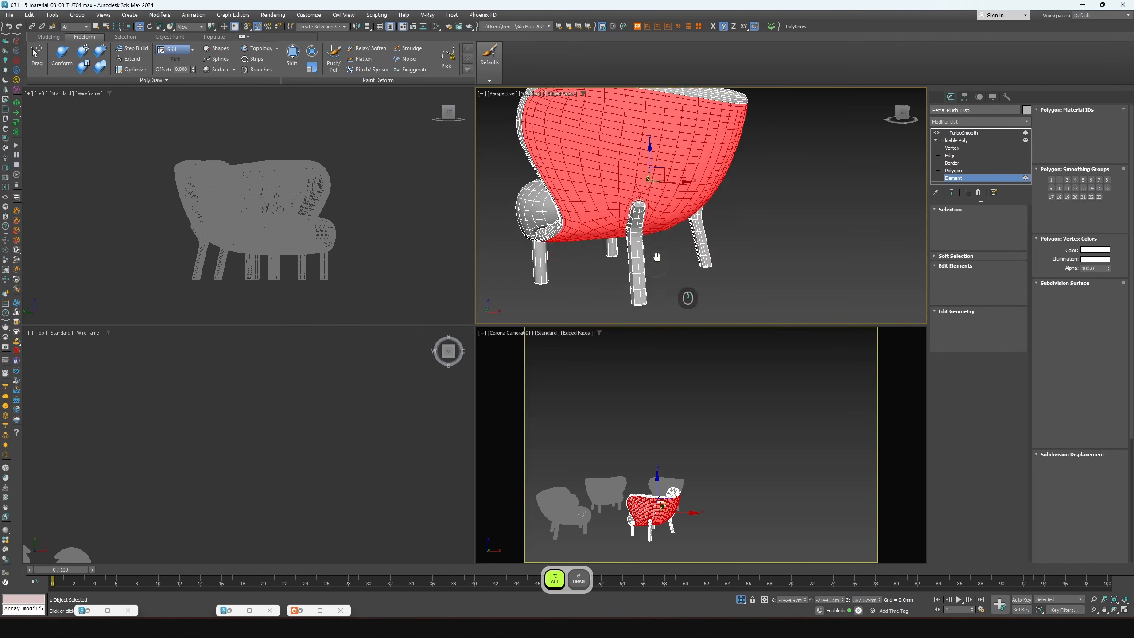
ctrl+click(644, 121)
ctrl+click(600, 142)
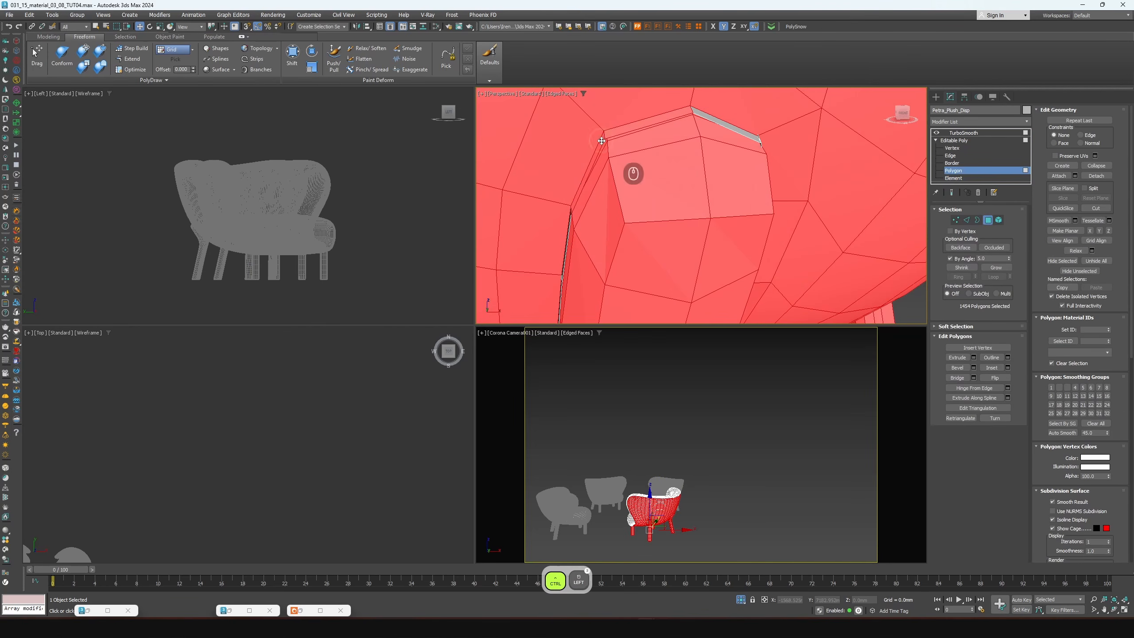
scroll(626, 157, down, 8)
Add the remaining thin strip polygons around the third armchair's other leg joint to the selection
alt+middle_drag(714, 165, 661, 201)
scroll(671, 159, up, 8)
ctrl+click(672, 161)
ctrl+click(706, 160)
scroll(700, 167, down, 6)
scroll(543, 195, up, 7)
ctrl+click(544, 196)
scroll(554, 195, down, 5)
scroll(661, 201, down, 4)
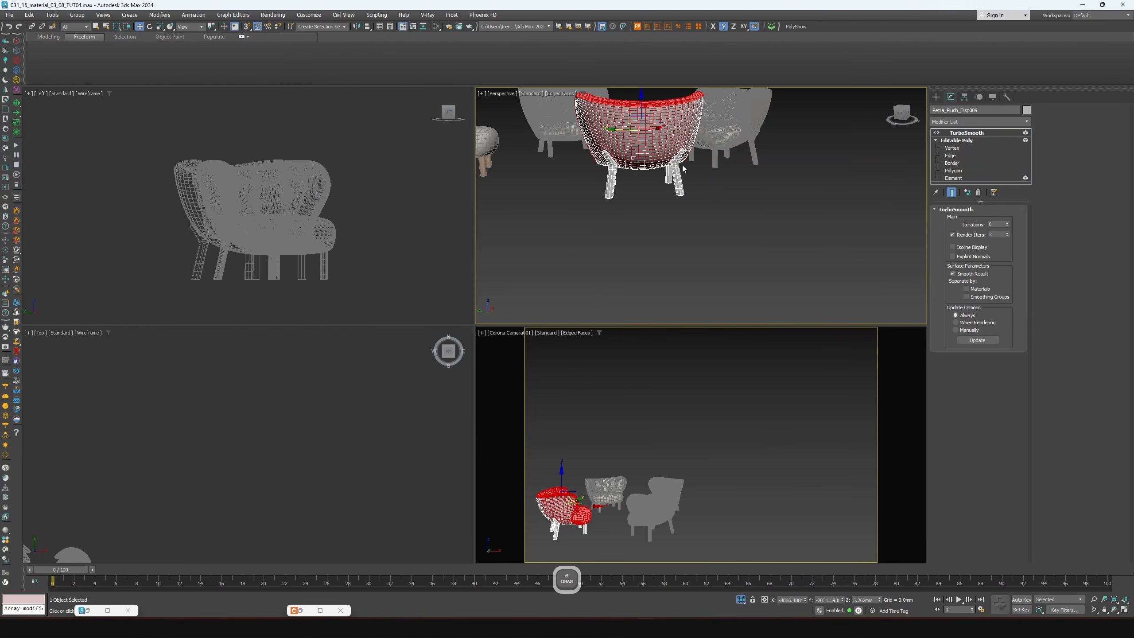
Assign the upholstery material to the fourth armchair's selected polygons, and the wood material to the inverted selection of shell and legs
scroll(643, 194, up, 4)
alt+middle_drag(609, 215, 694, 264)
click(107, 610)
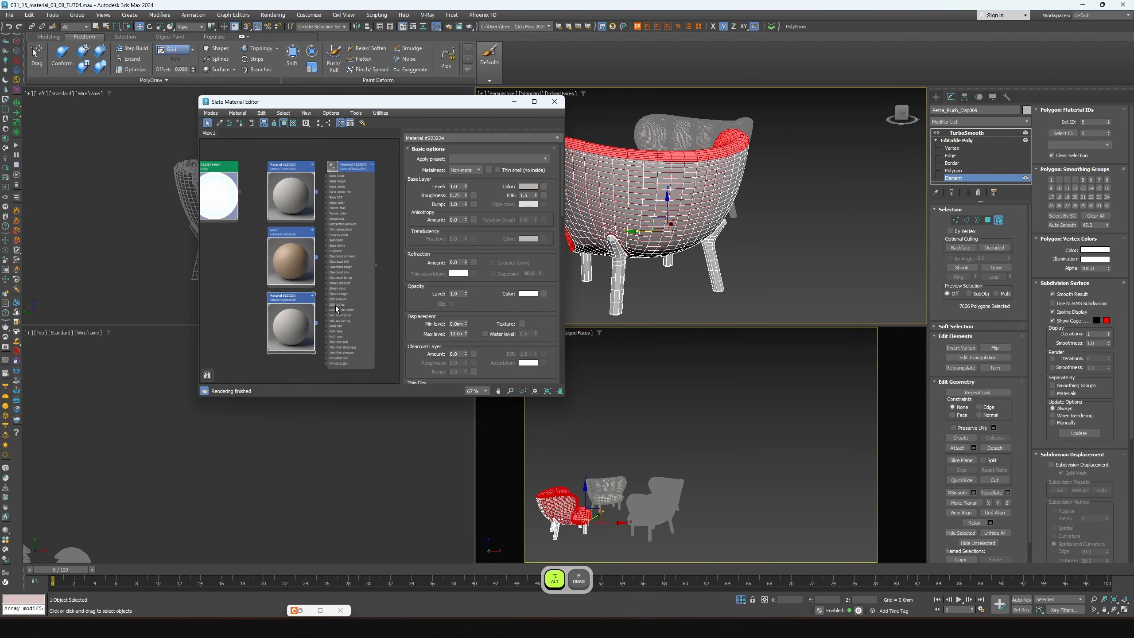
click(32, 17)
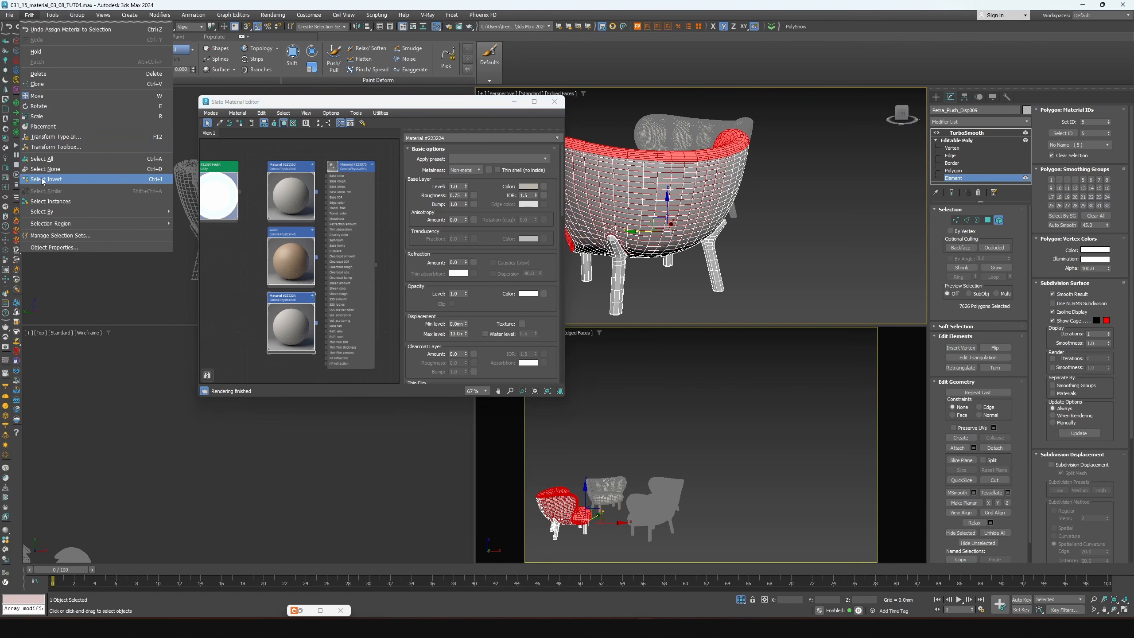
click(38, 180)
click(283, 232)
click(239, 123)
click(515, 102)
click(967, 133)
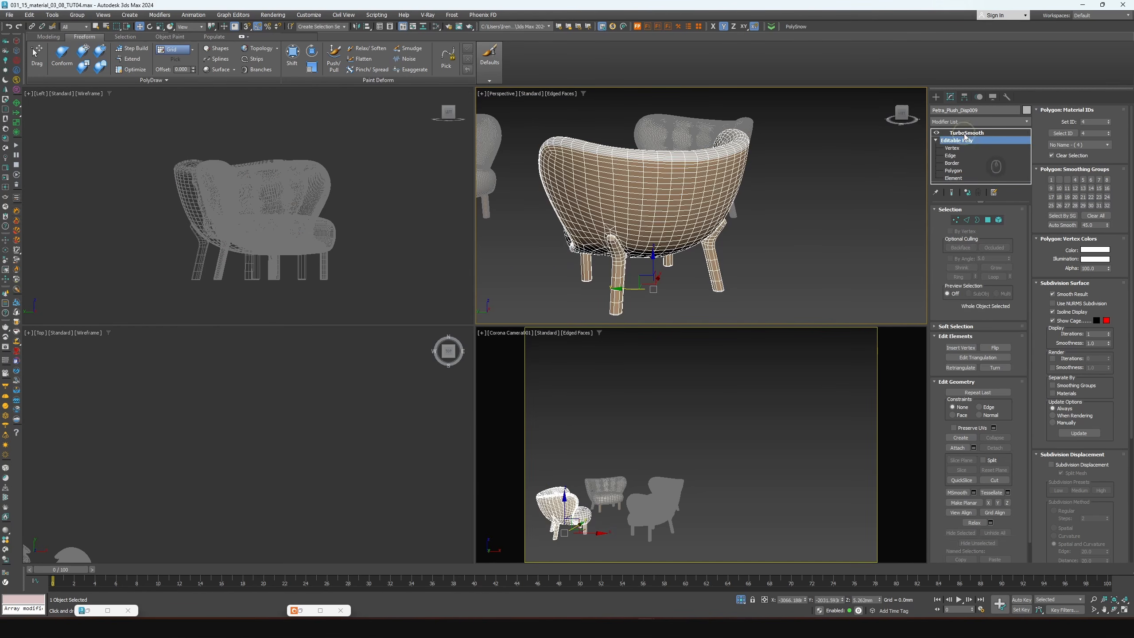
End the armchair isolation and maximize the Corona camera view with the interactive render window restored
right_click(663, 400)
click(662, 330)
key(alt+w)
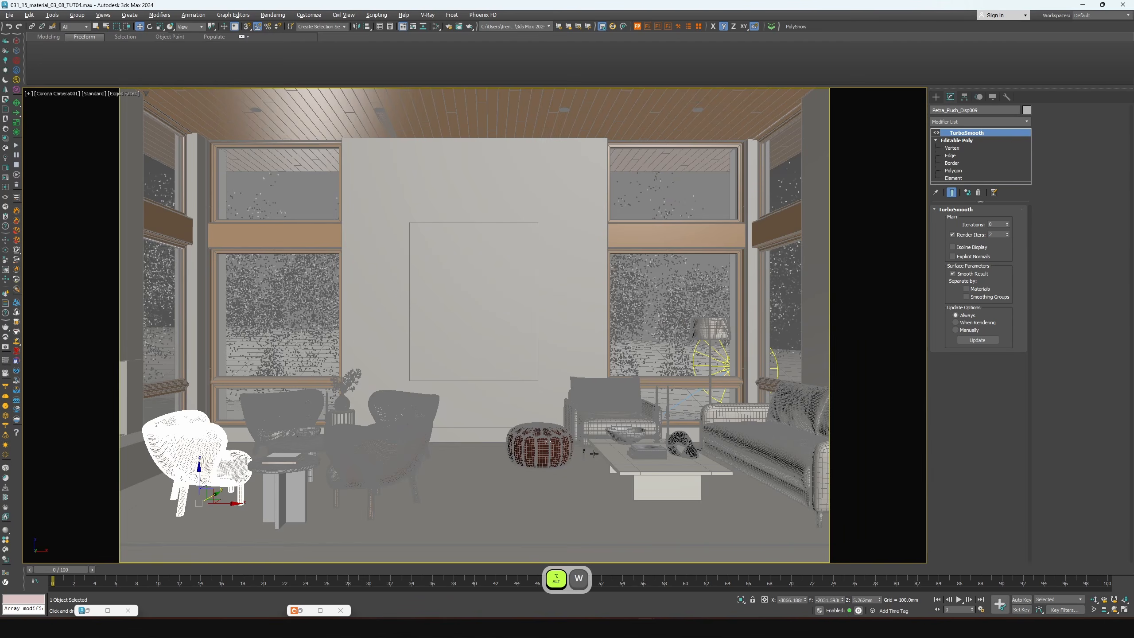
double_click(299, 610)
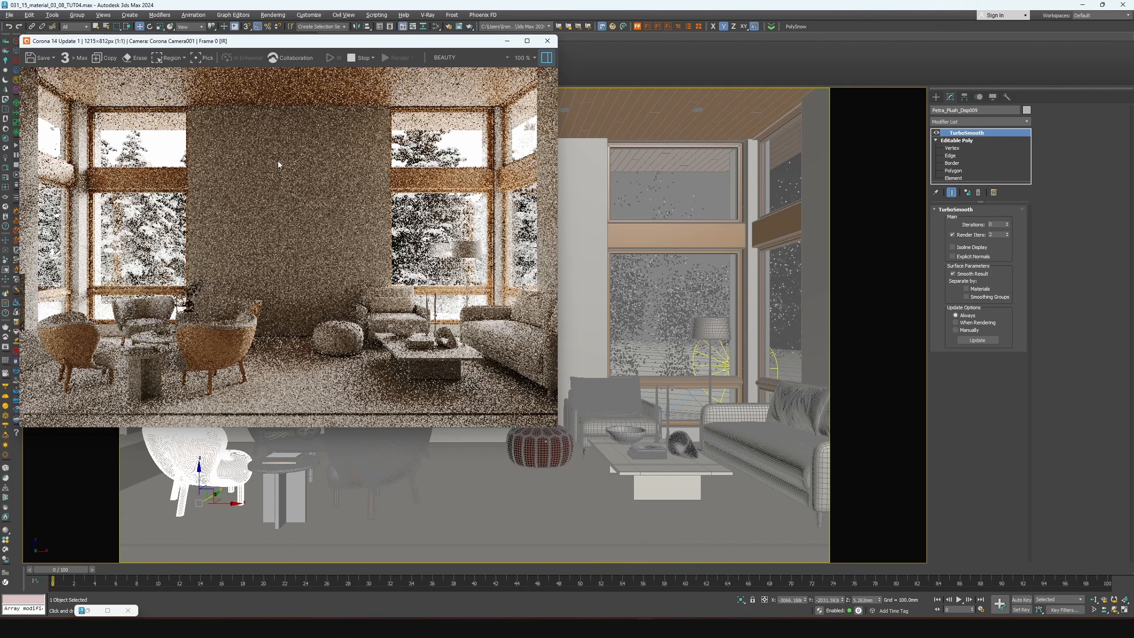
Set the upholstery material's base color value to 198 and limit the interactive render to a region around the armchairs
double_click(97, 610)
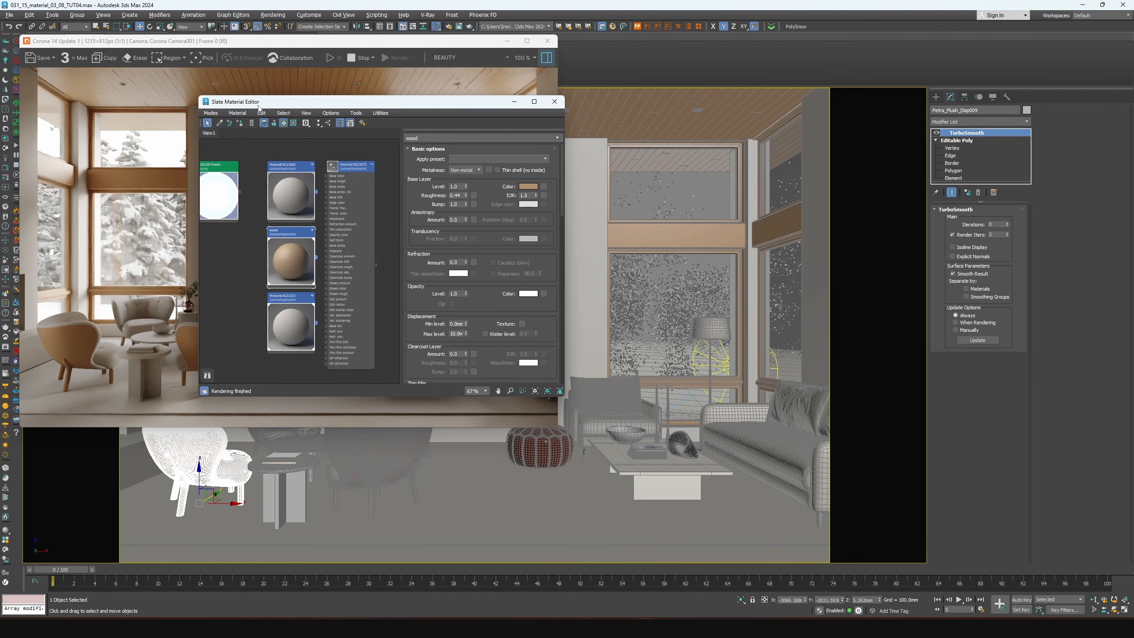
drag(246, 97, 617, 136)
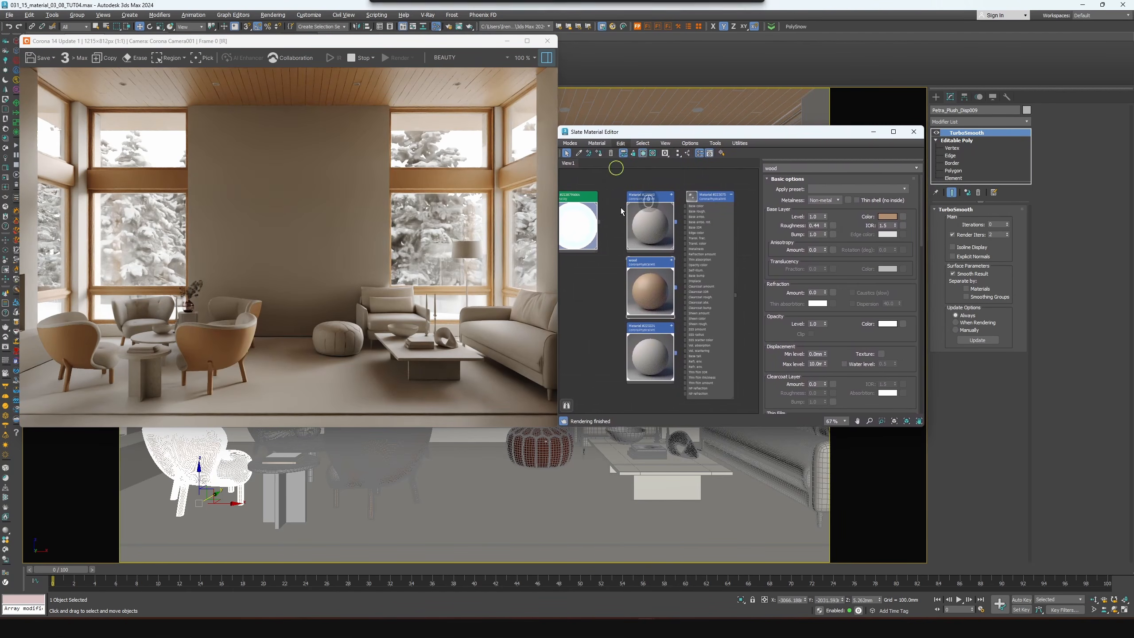
click(656, 337)
click(887, 217)
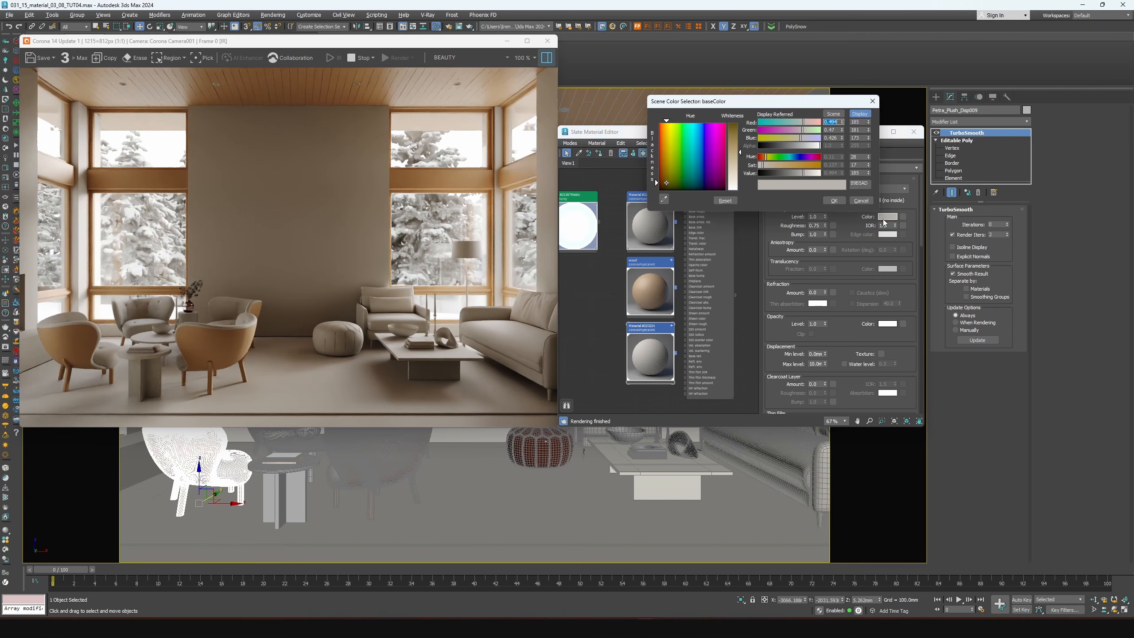
drag(818, 174, 809, 174)
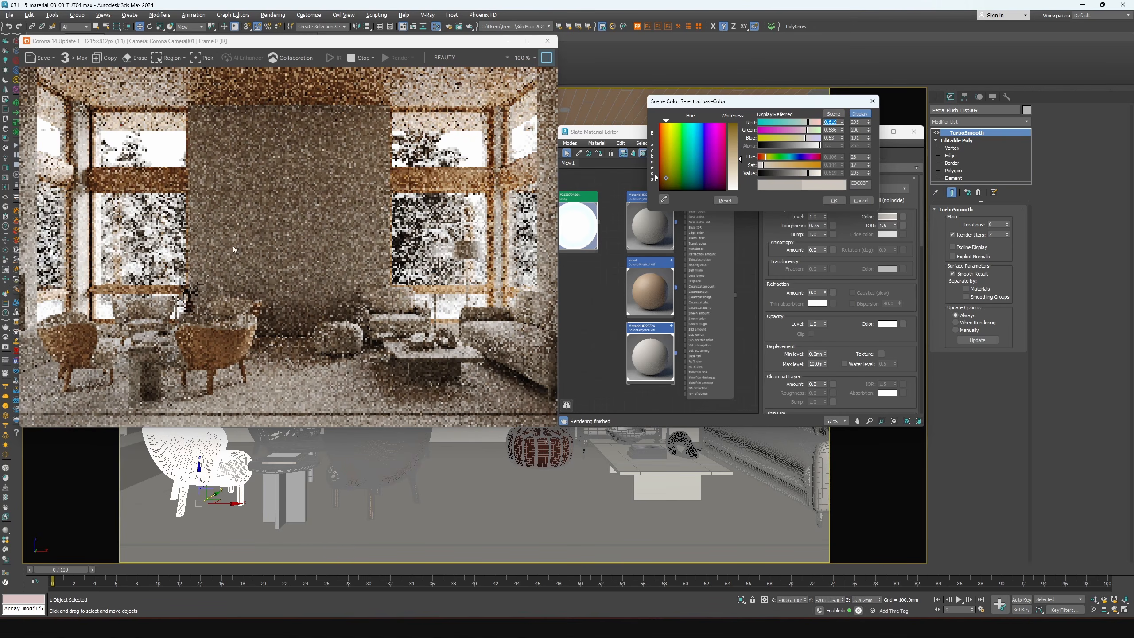
click(167, 57)
drag(278, 281, 3, 410)
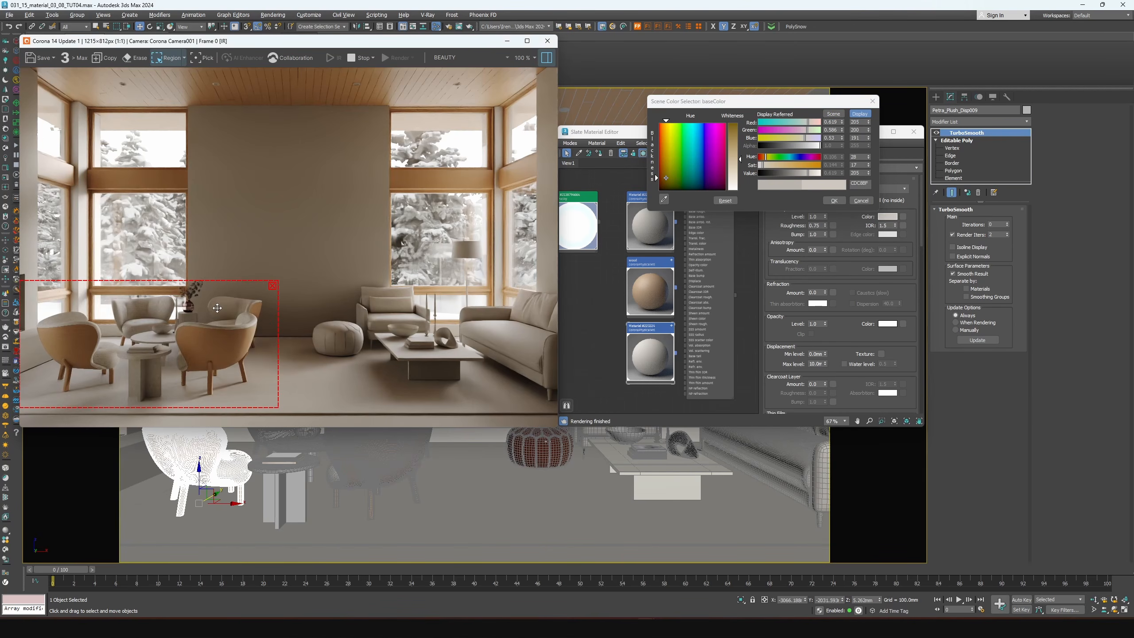
drag(810, 177, 807, 177)
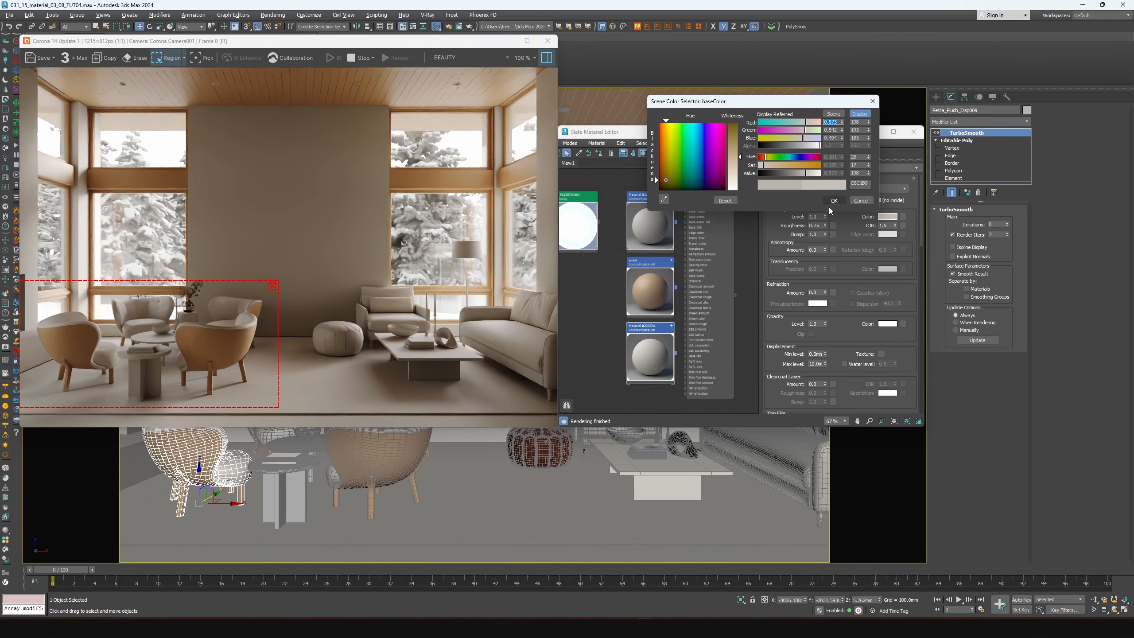
click(835, 200)
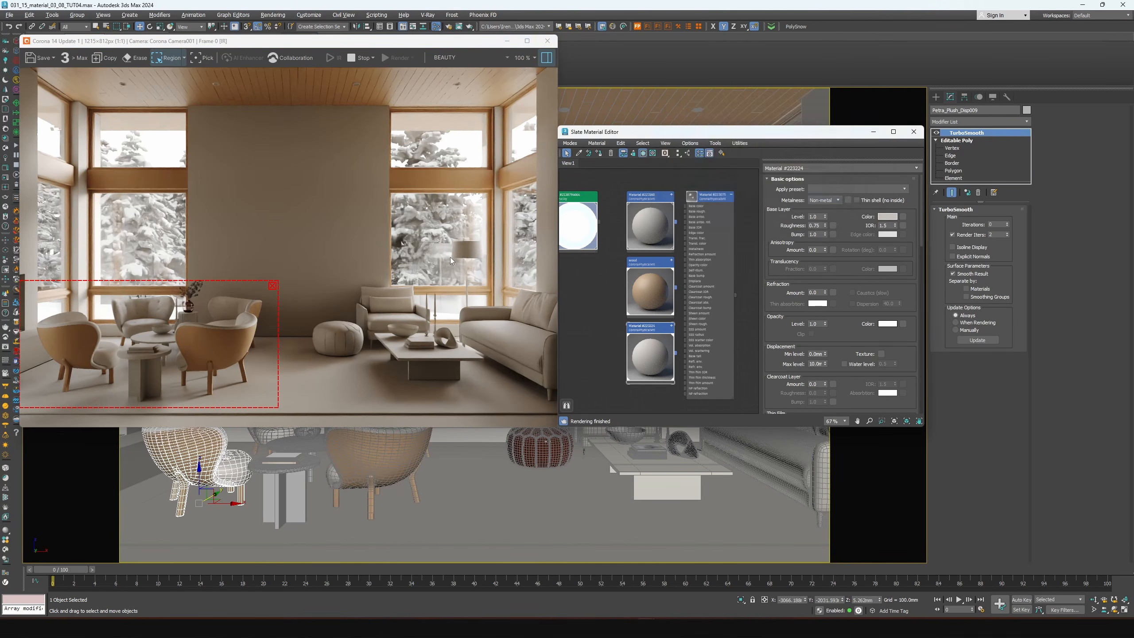
Duplicate the upholstery material, assign the copy to the wall behind the seating area, and exclude the wall from the material override
click(913, 131)
click(597, 325)
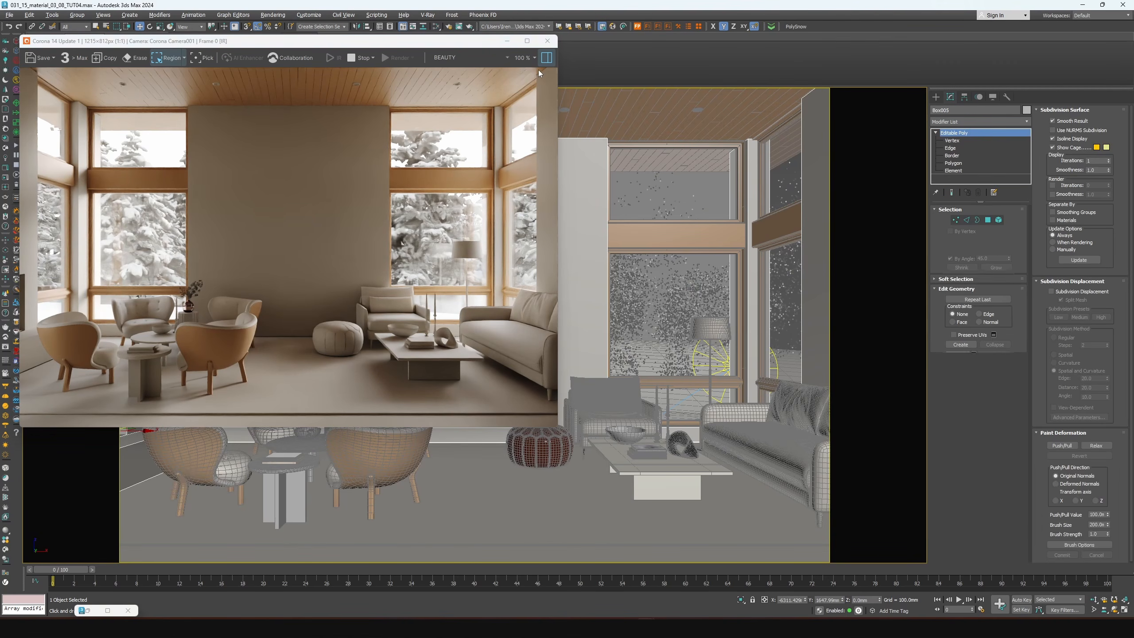
key(m)
middle_drag(678, 274, 678, 218)
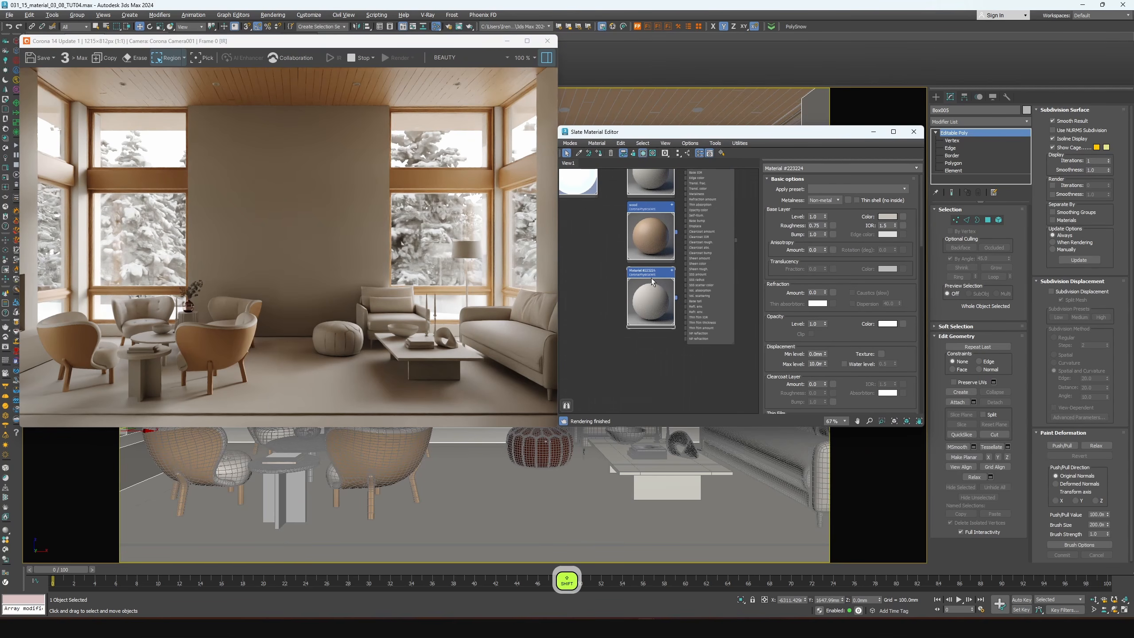
shift+drag(648, 274, 648, 341)
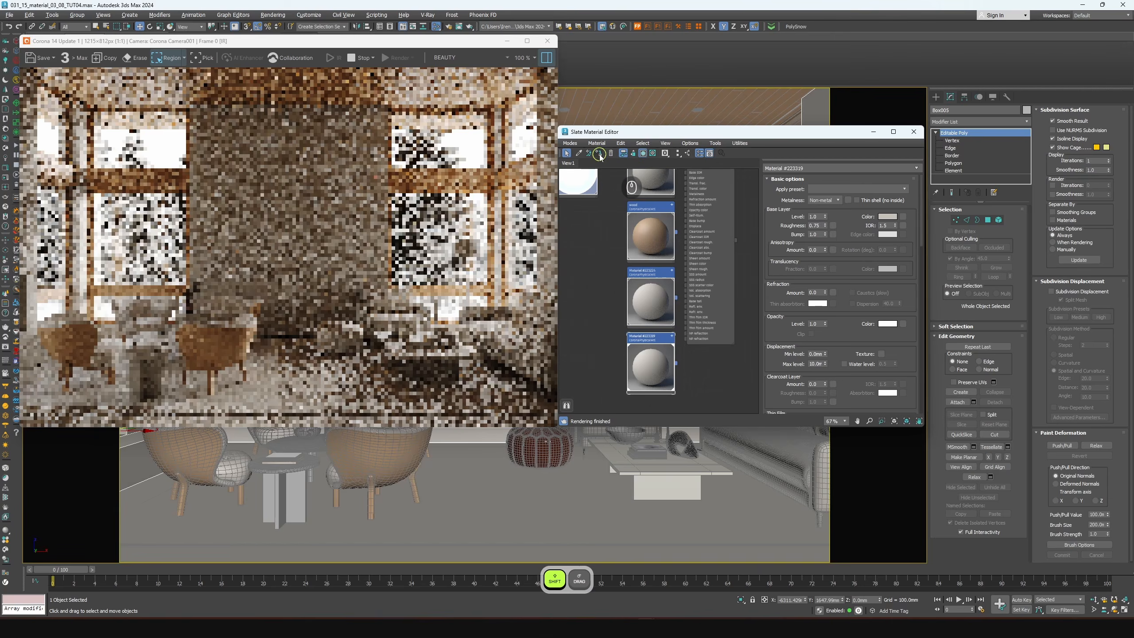
key(F10)
click(385, 440)
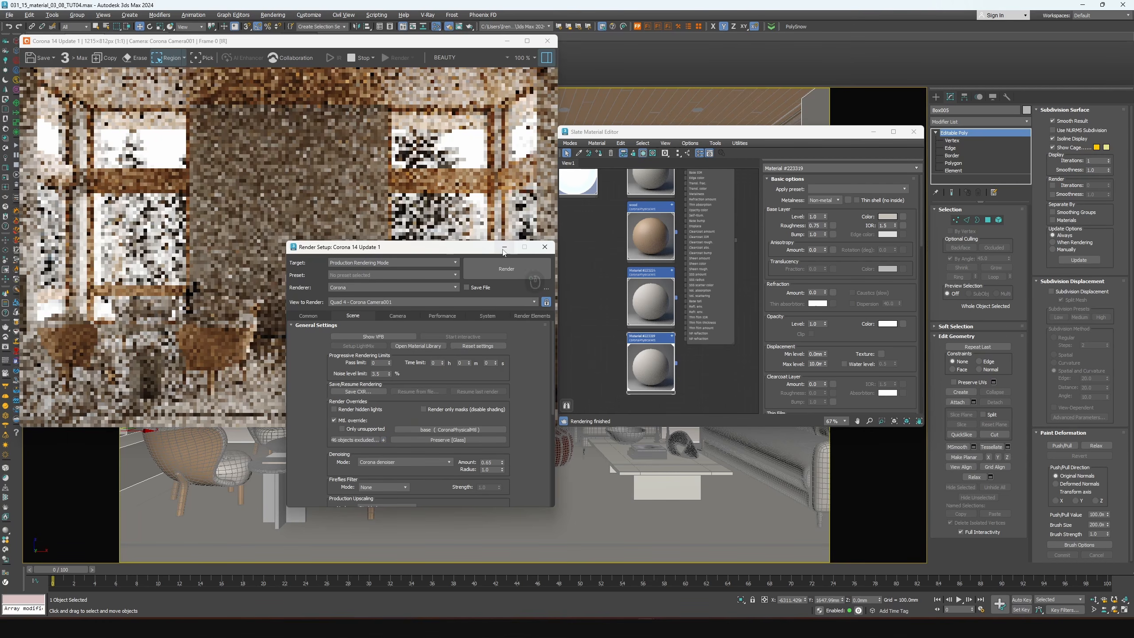
click(504, 248)
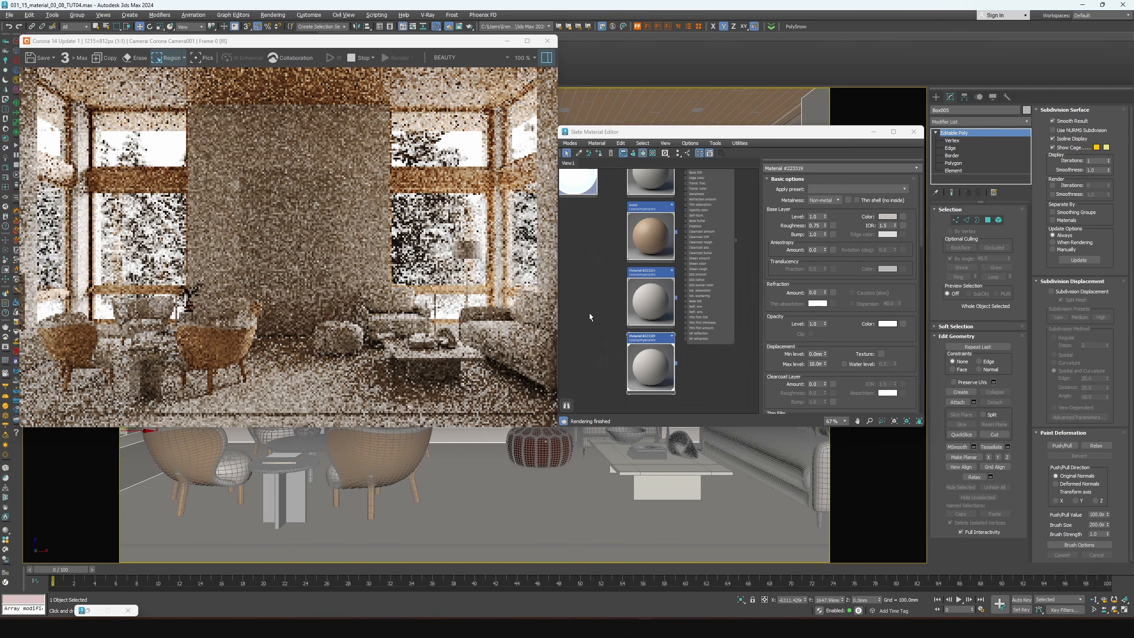
Set the wall material's base color to RGB 209, 207, 200 with a saturation of 11
click(886, 217)
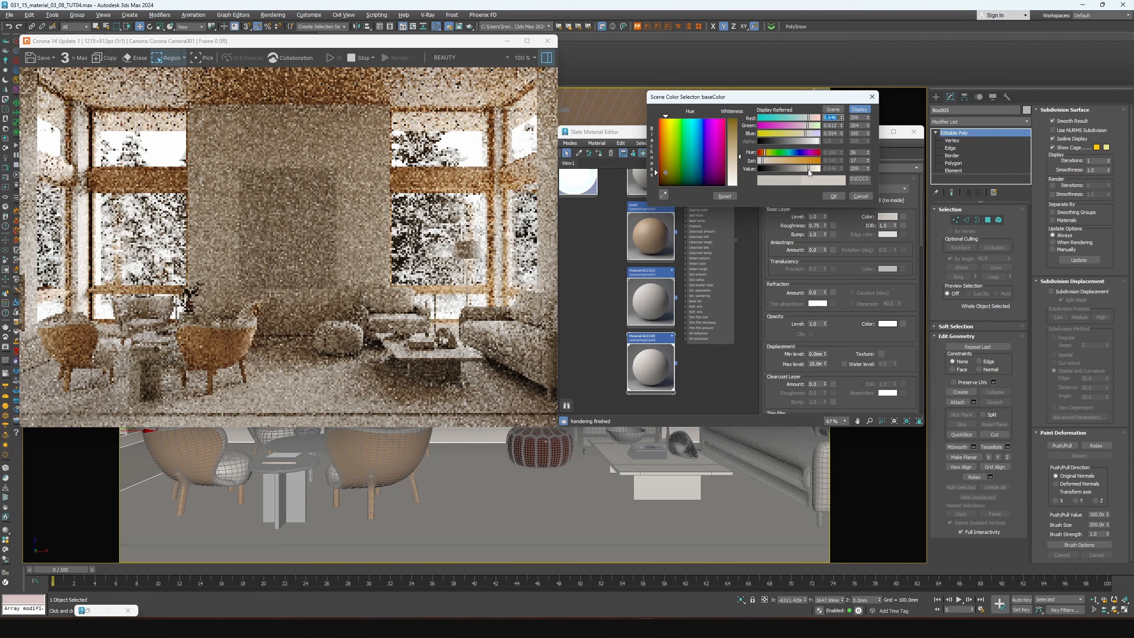
drag(762, 161, 760, 161)
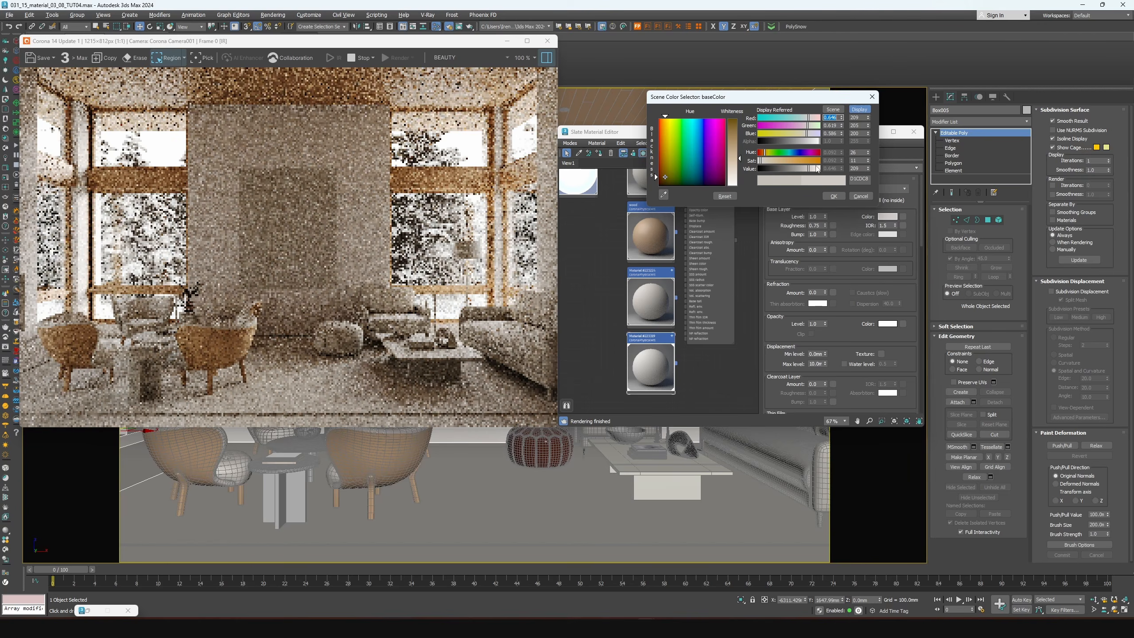
drag(868, 152, 870, 155)
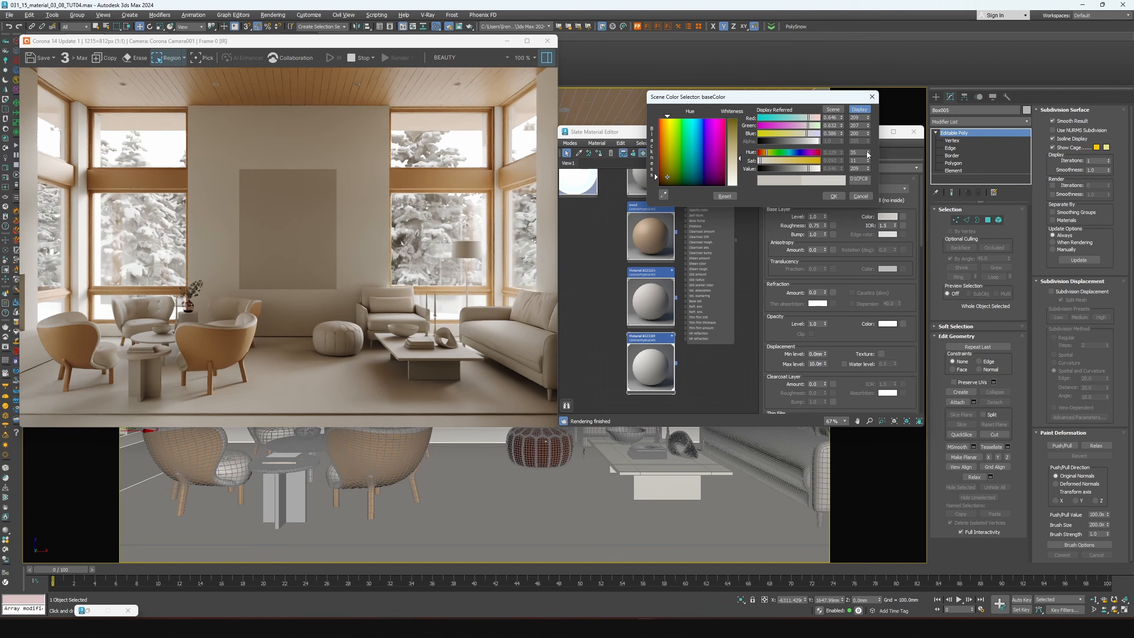
click(835, 196)
Duplicate the wood material, assign the copy to the Moroccan pouf, and exclude the pouf from the material override
shift+drag(646, 206, 592, 206)
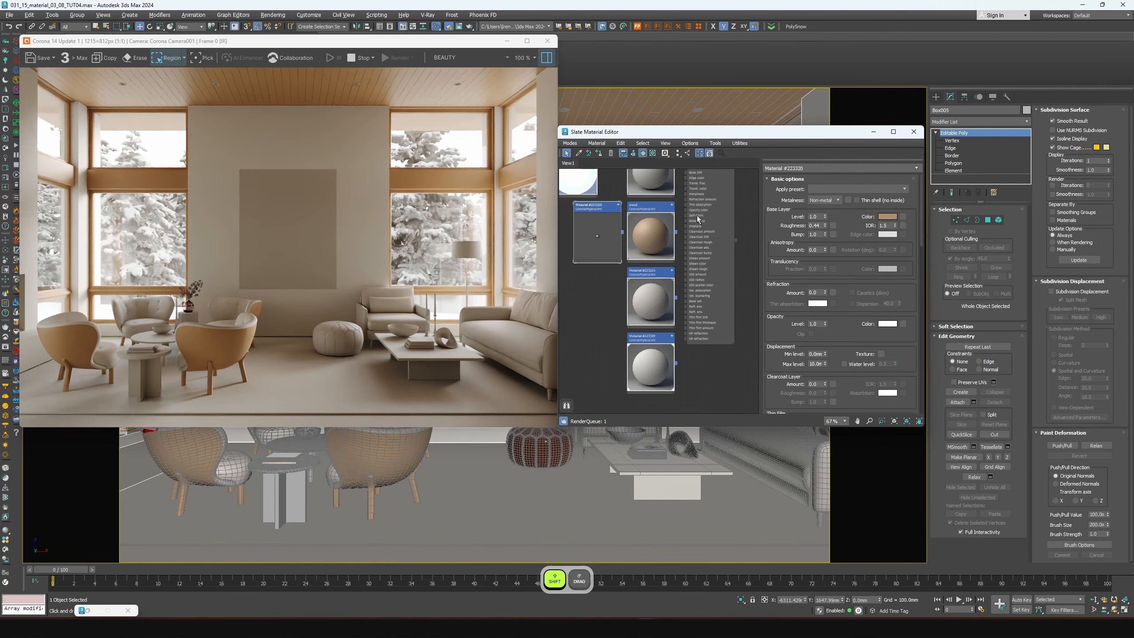
click(551, 447)
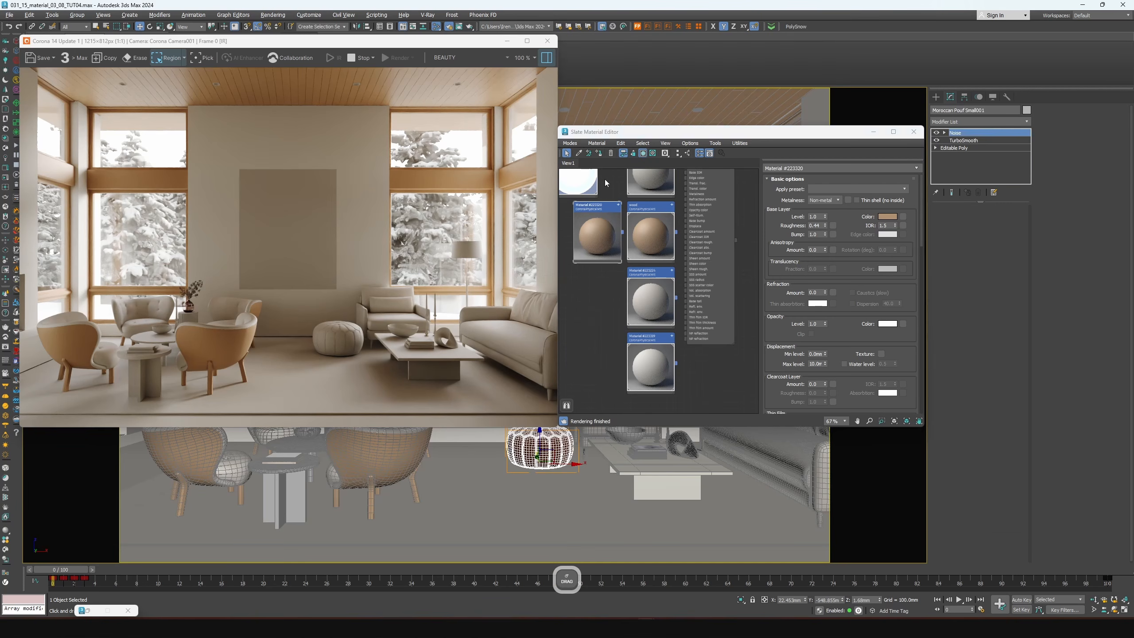
double_click(90, 611)
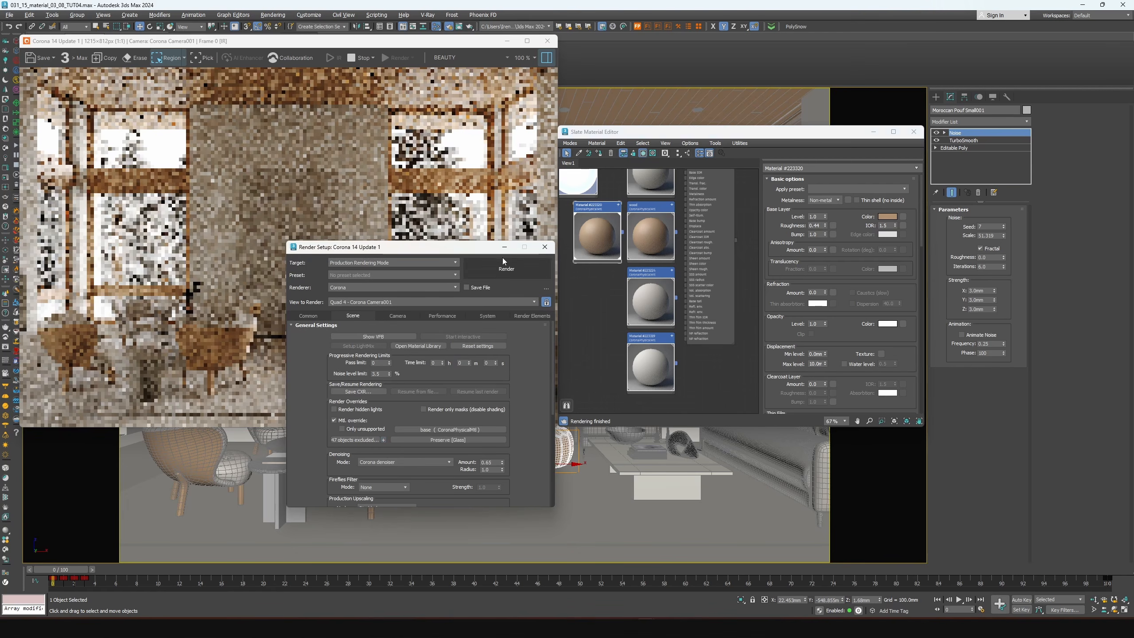
click(504, 247)
Limit the interactive render to a region around the pouf and darken its leather material's base color to a value of 137
drag(252, 264, 499, 400)
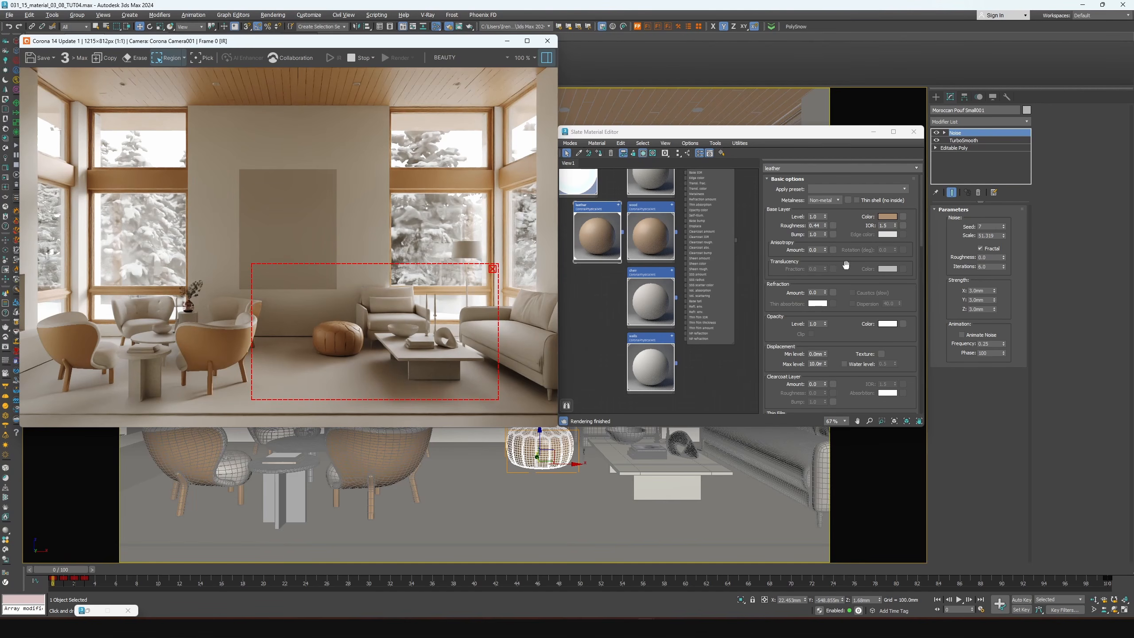
click(888, 217)
drag(804, 174, 781, 168)
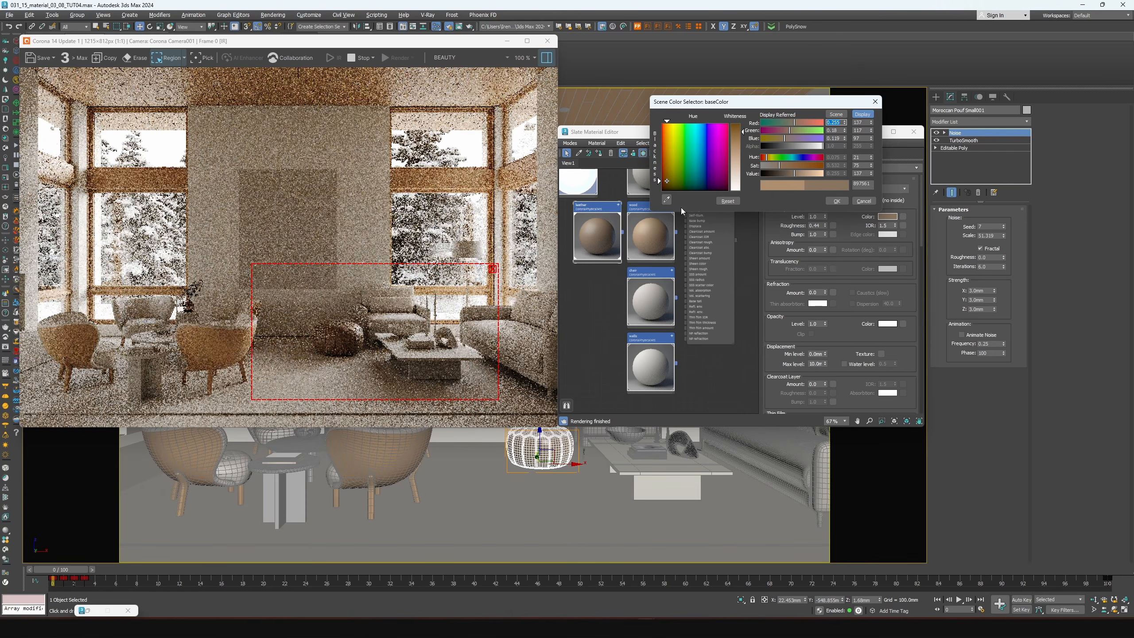
click(837, 202)
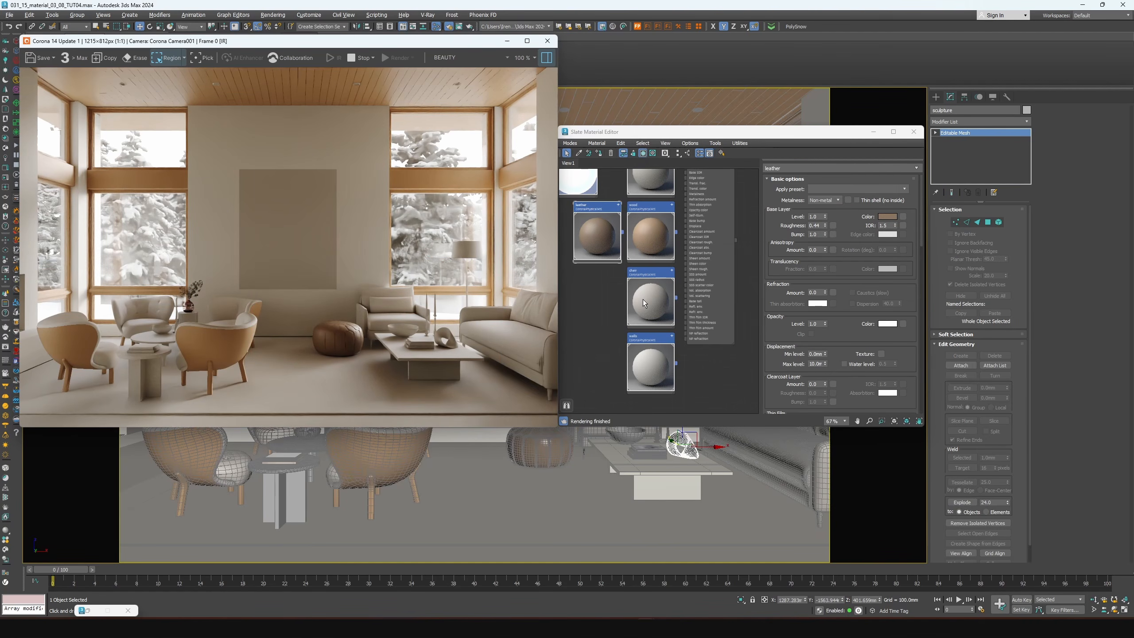
Select all four recessed spotlight groups in the wooden ceiling
click(723, 129)
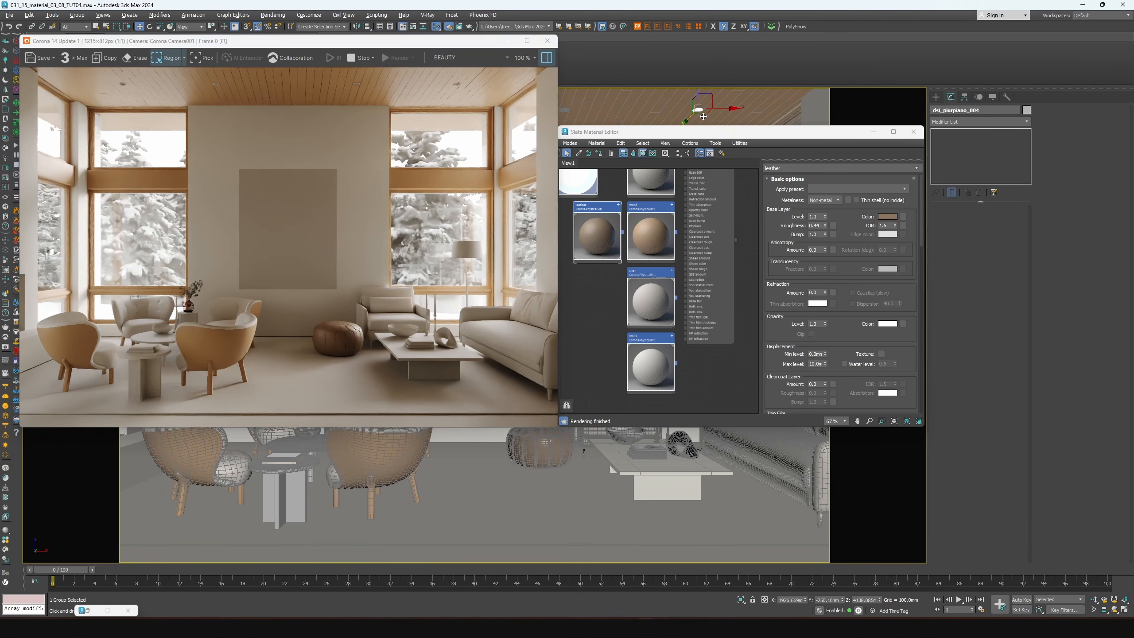
right_click(704, 116)
click(721, 155)
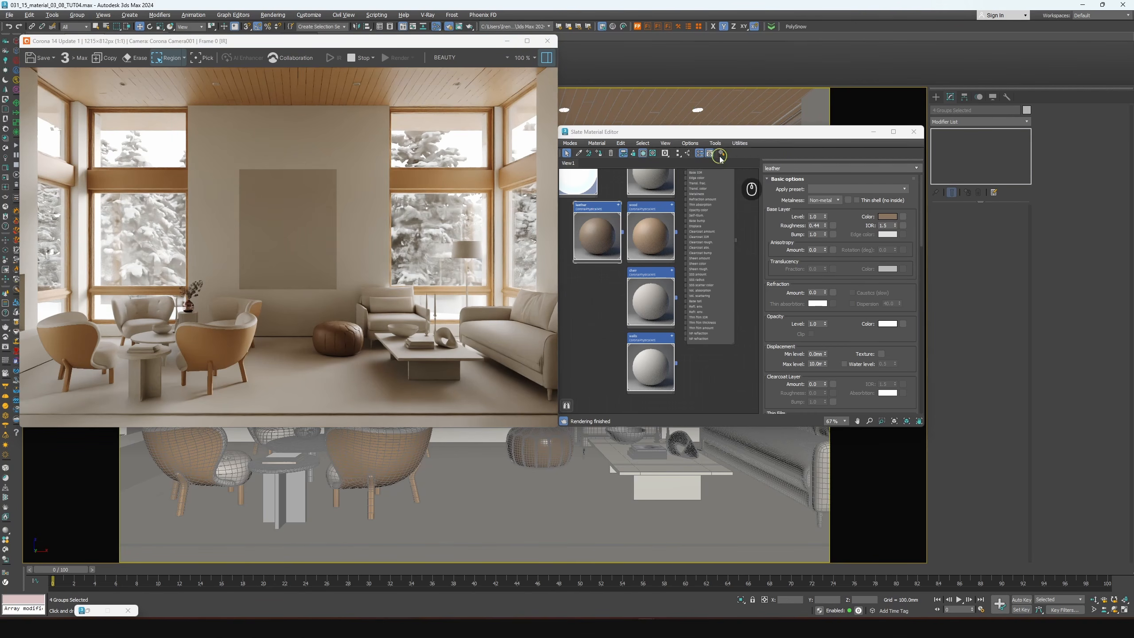
click(507, 42)
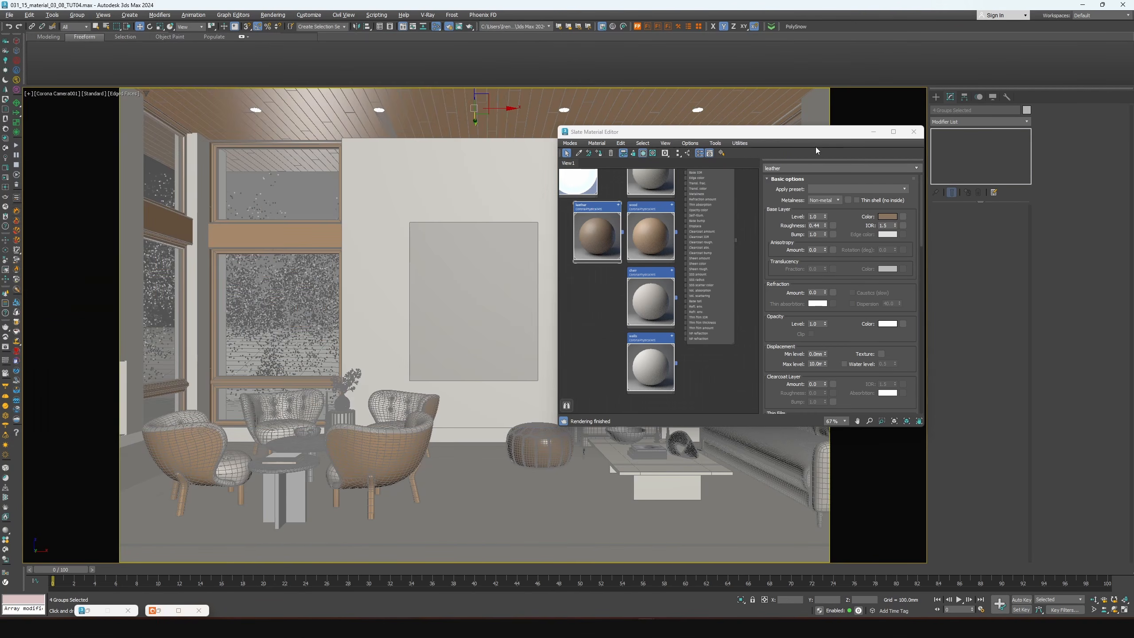
Duplicate the leather material with a near-black base color for the four ceiling spotlights, and exclude them from the material override
middle_drag(631, 261, 658, 295)
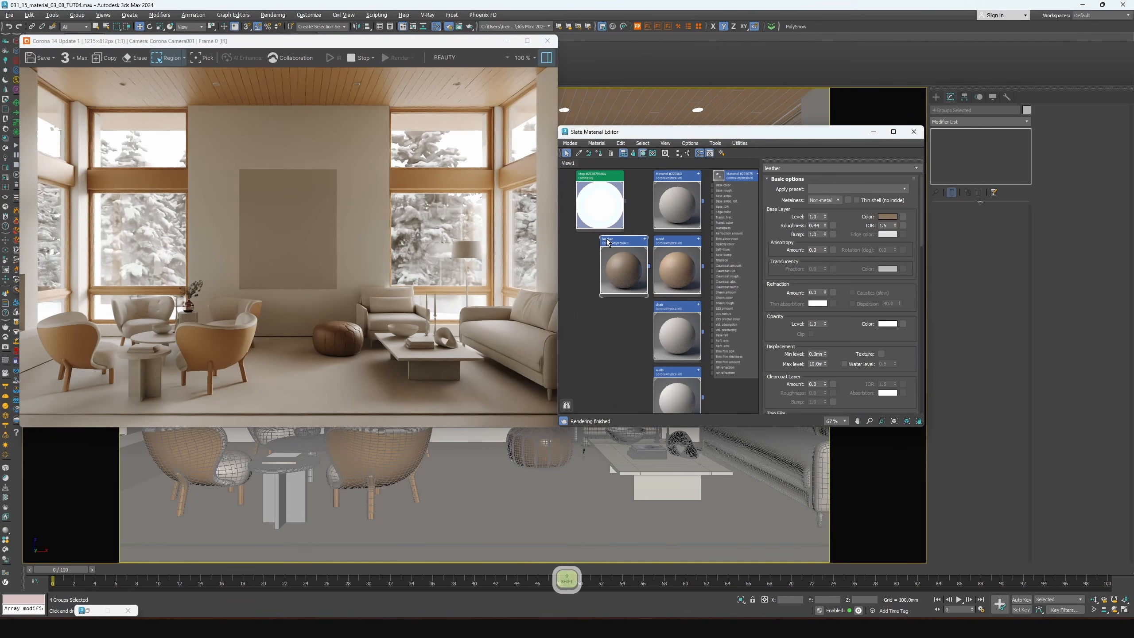
shift+drag(608, 243, 601, 308)
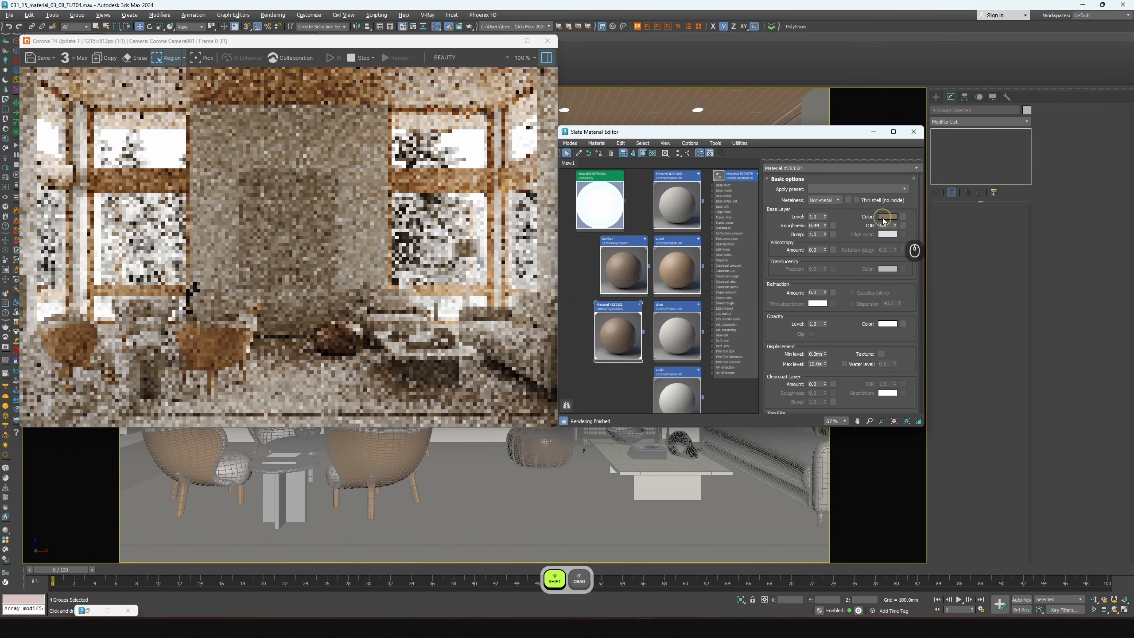
click(888, 216)
drag(799, 171, 765, 172)
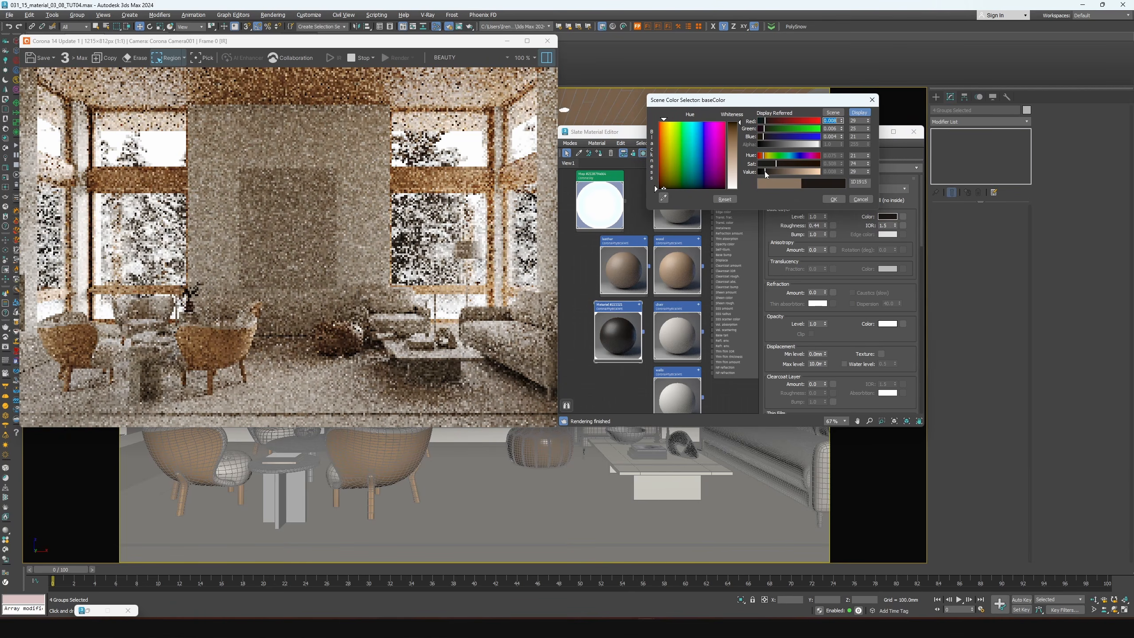
key(F10)
click(507, 268)
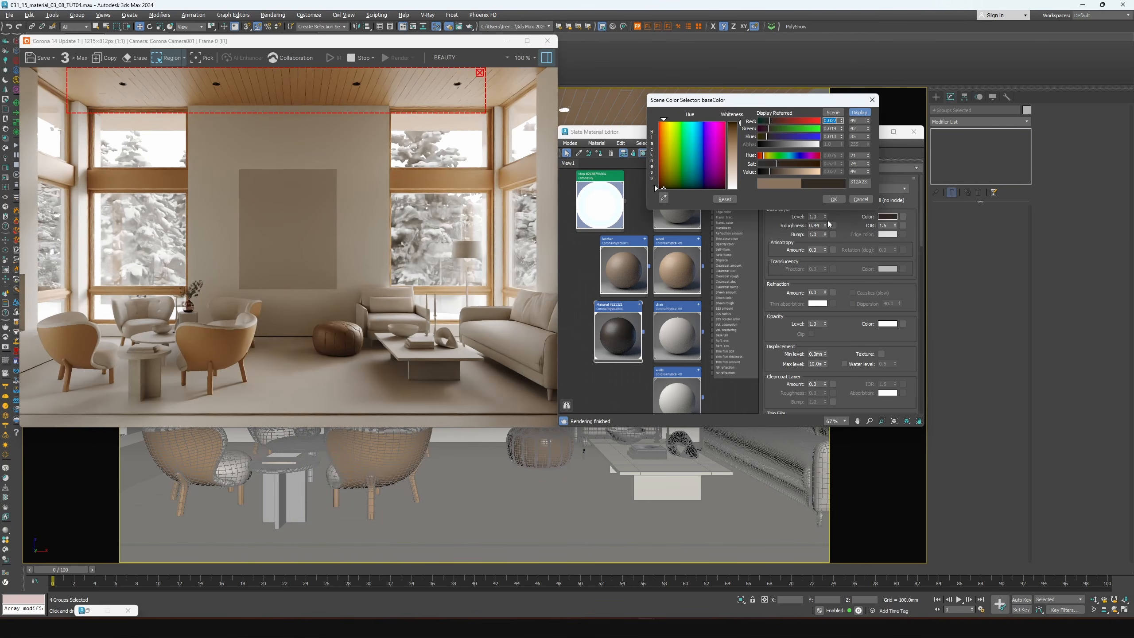
Set the spotlight material's roughness to 0.4, IOR to 2.12 and base color value to 55
drag(828, 224, 826, 220)
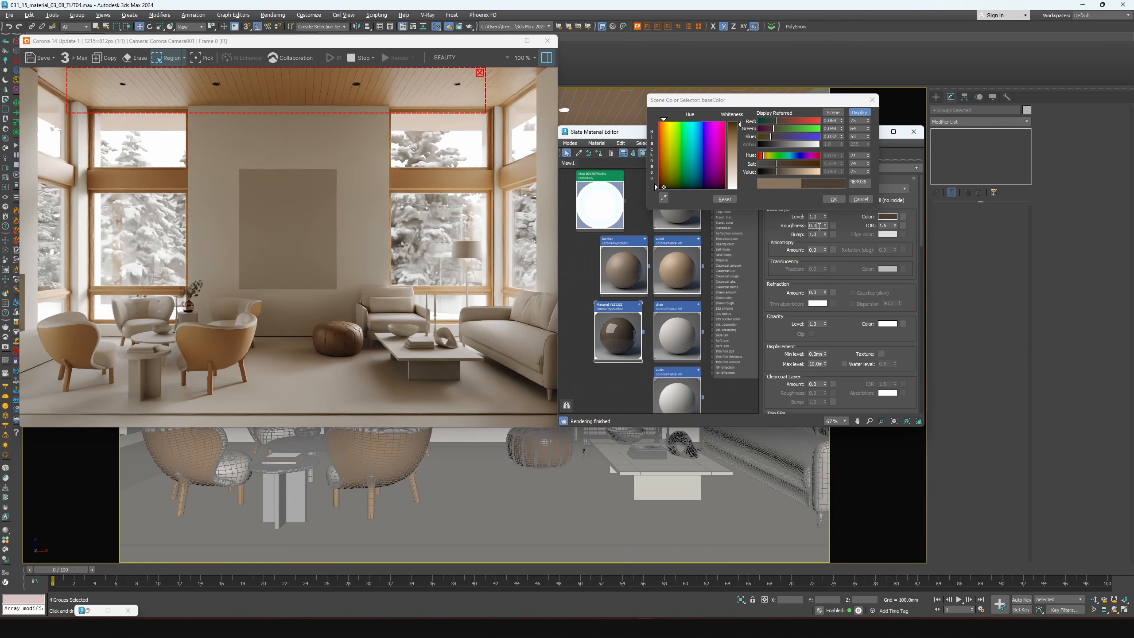
double_click(816, 225)
text(0.2)
key(Return)
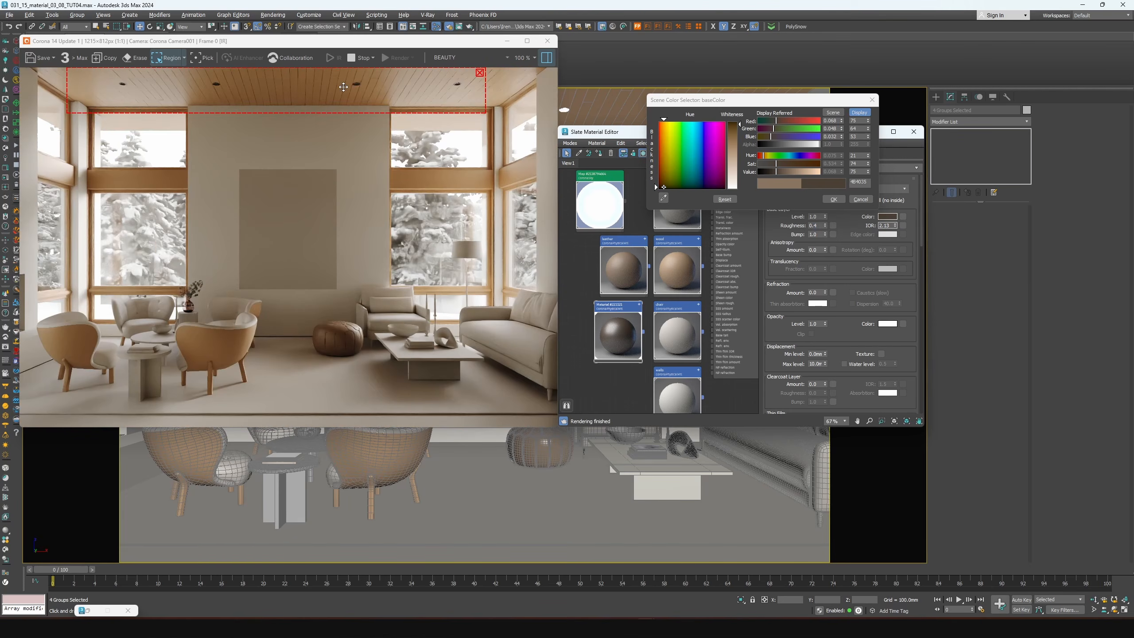
scroll(144, 113, up, 3)
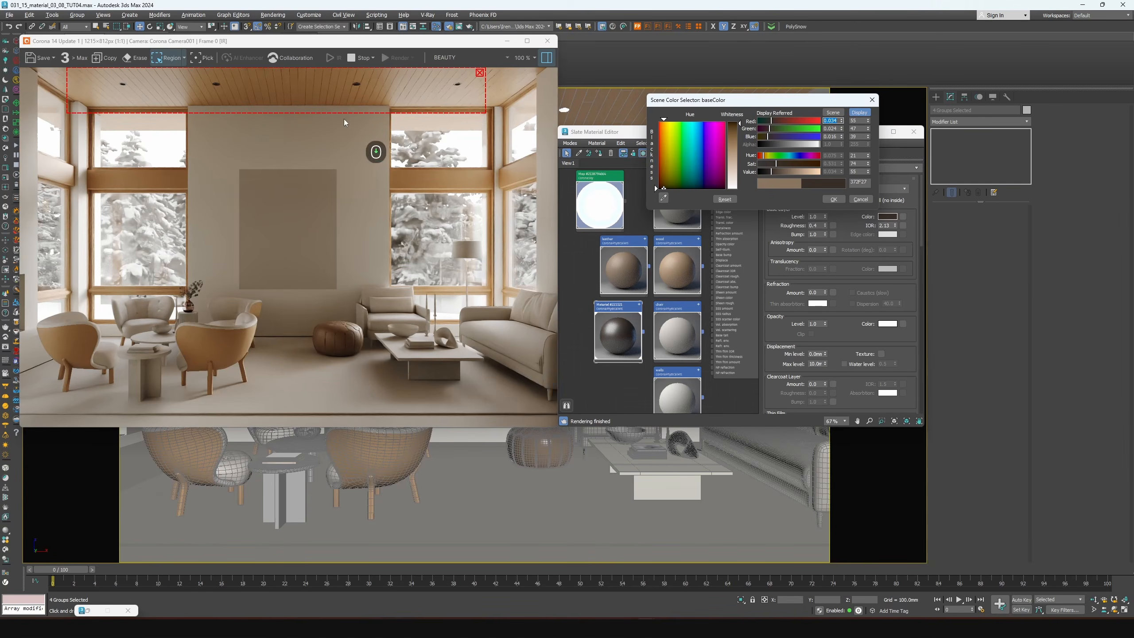
click(833, 200)
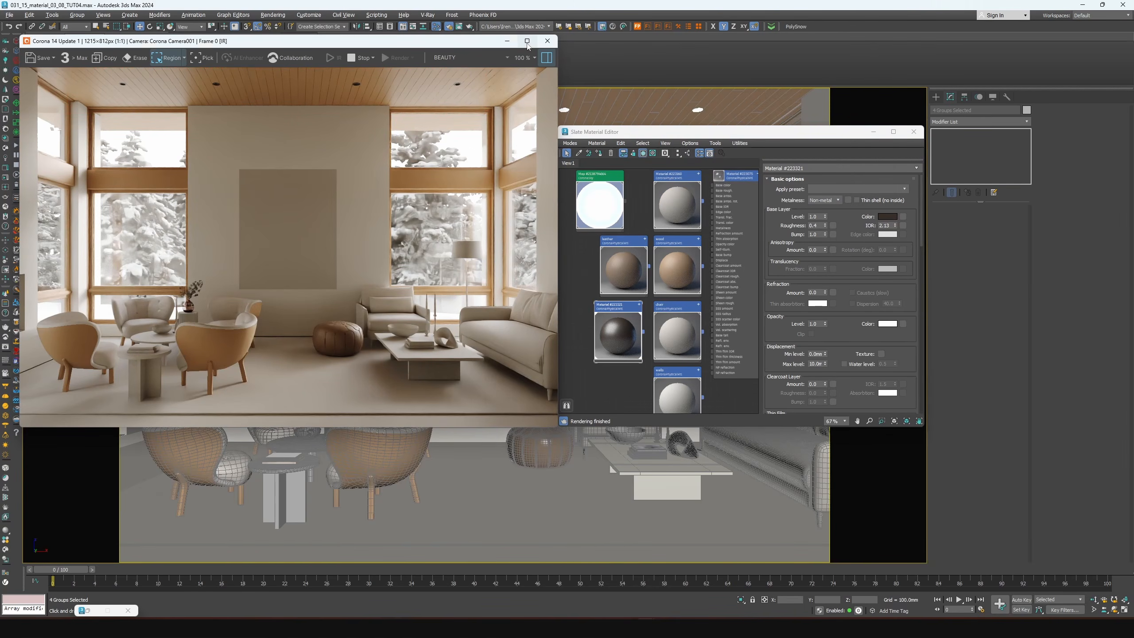